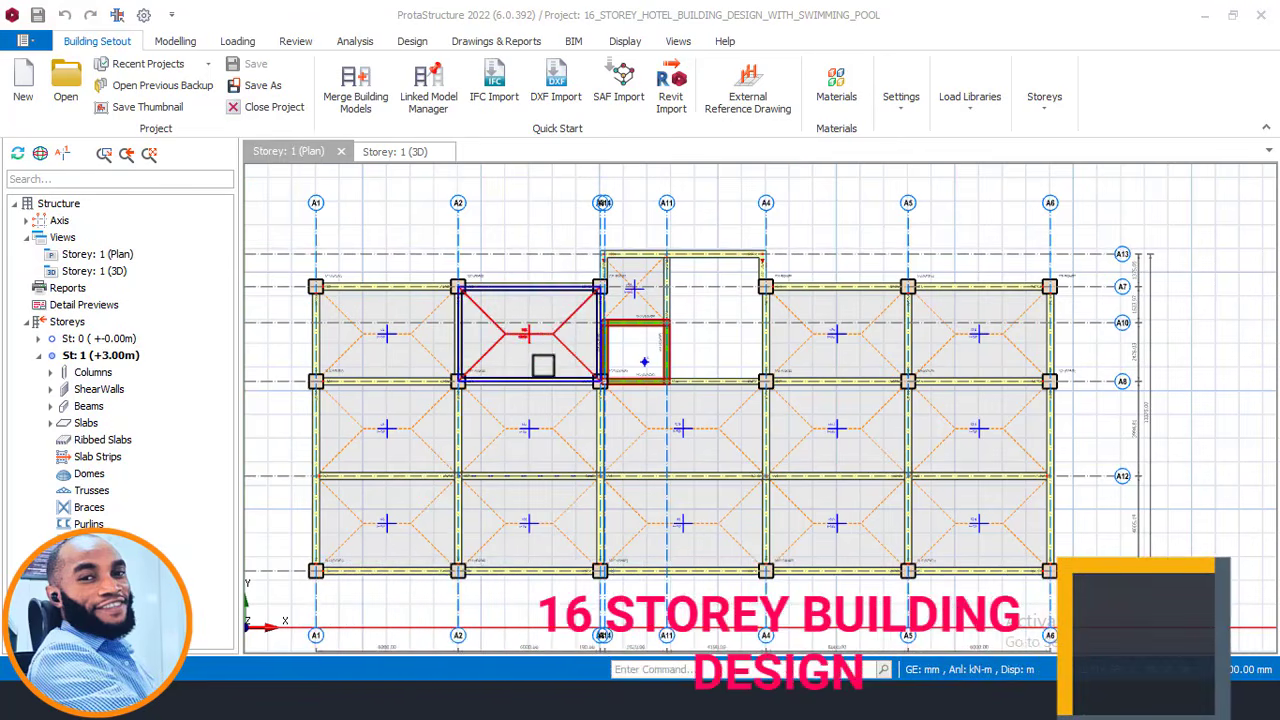
- Review the Storey 1 plan of the hotel model and open its 3D view
scroll(611, 323, "down", 1)
scroll(611, 323, "up", 1)
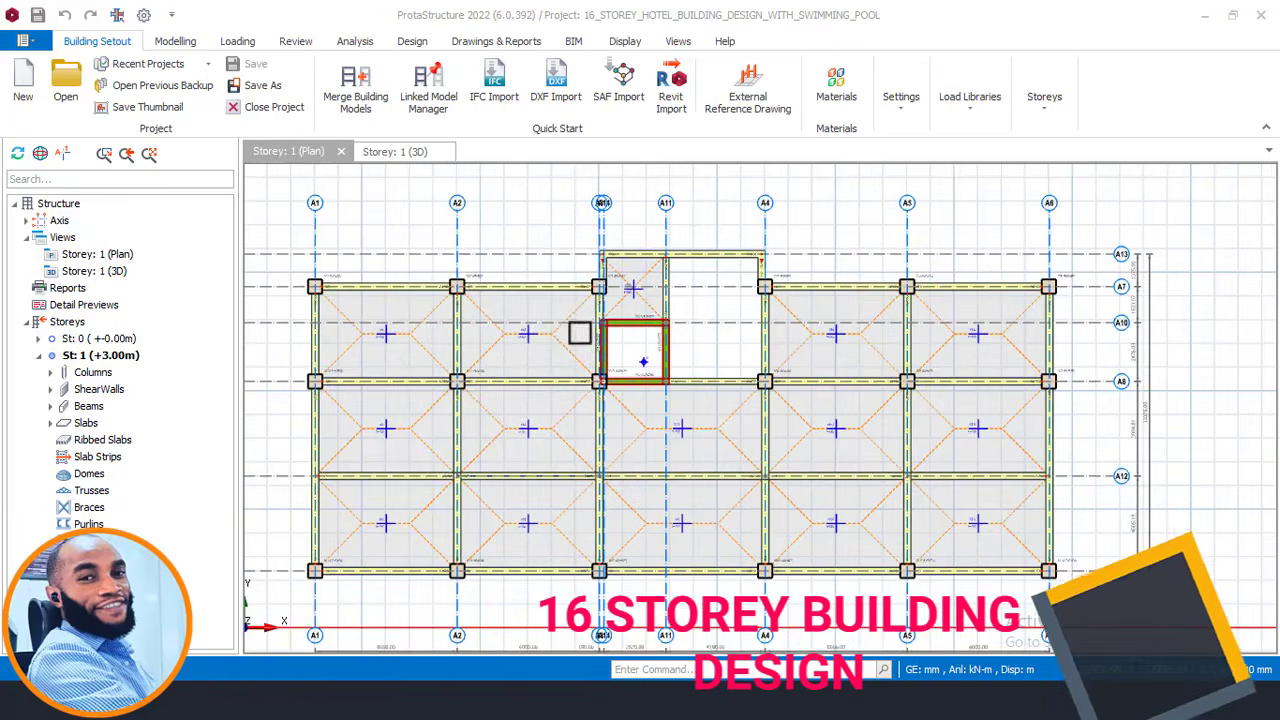
middle_click_drag(570, 325, 587, 318)
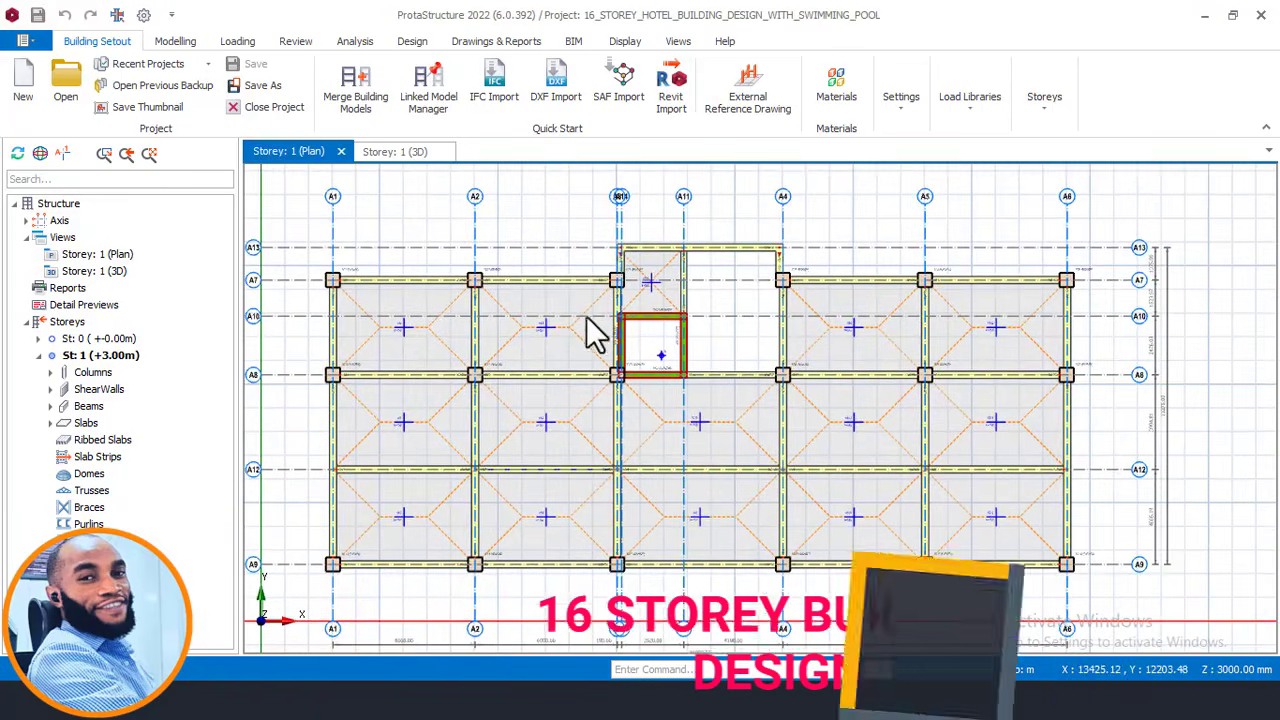
left_click(400, 153)
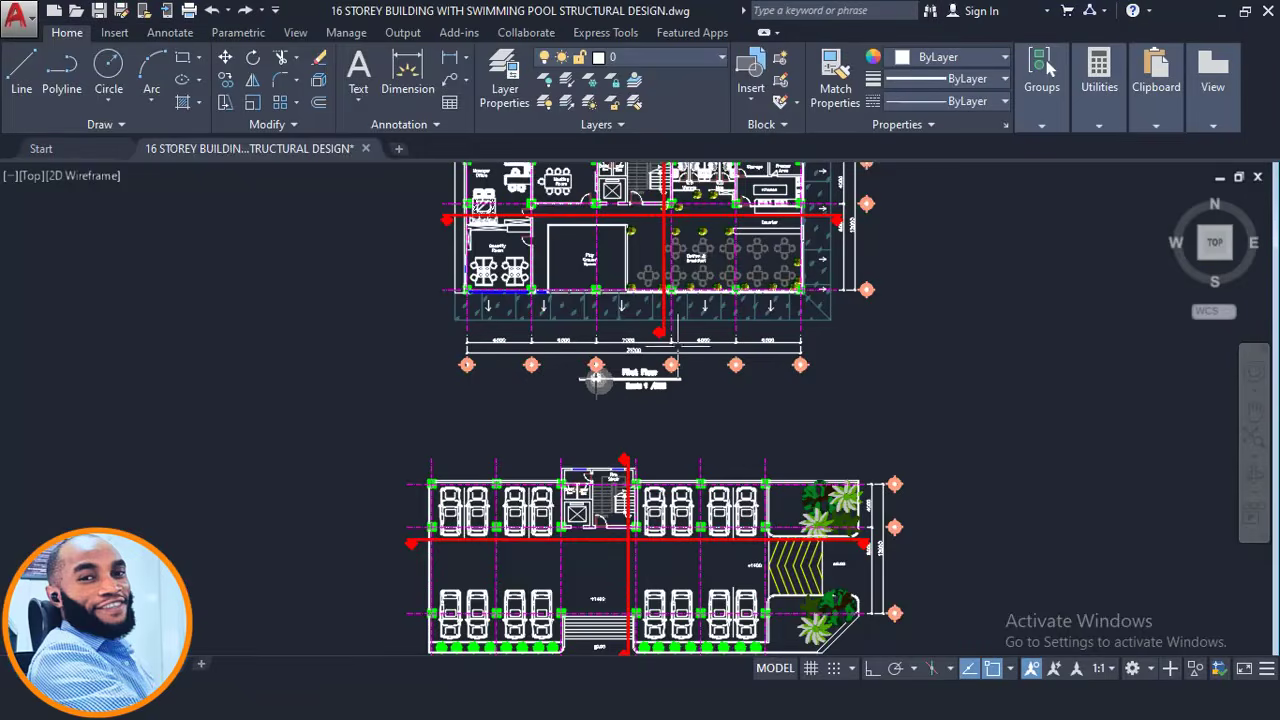
- Switch to the AutoCAD drawing and survey the architectural floor plans, elevations and sections of the 16-storey building
scroll(678, 346, "down", 6)
middle_click_drag(697, 337, 846, 247)
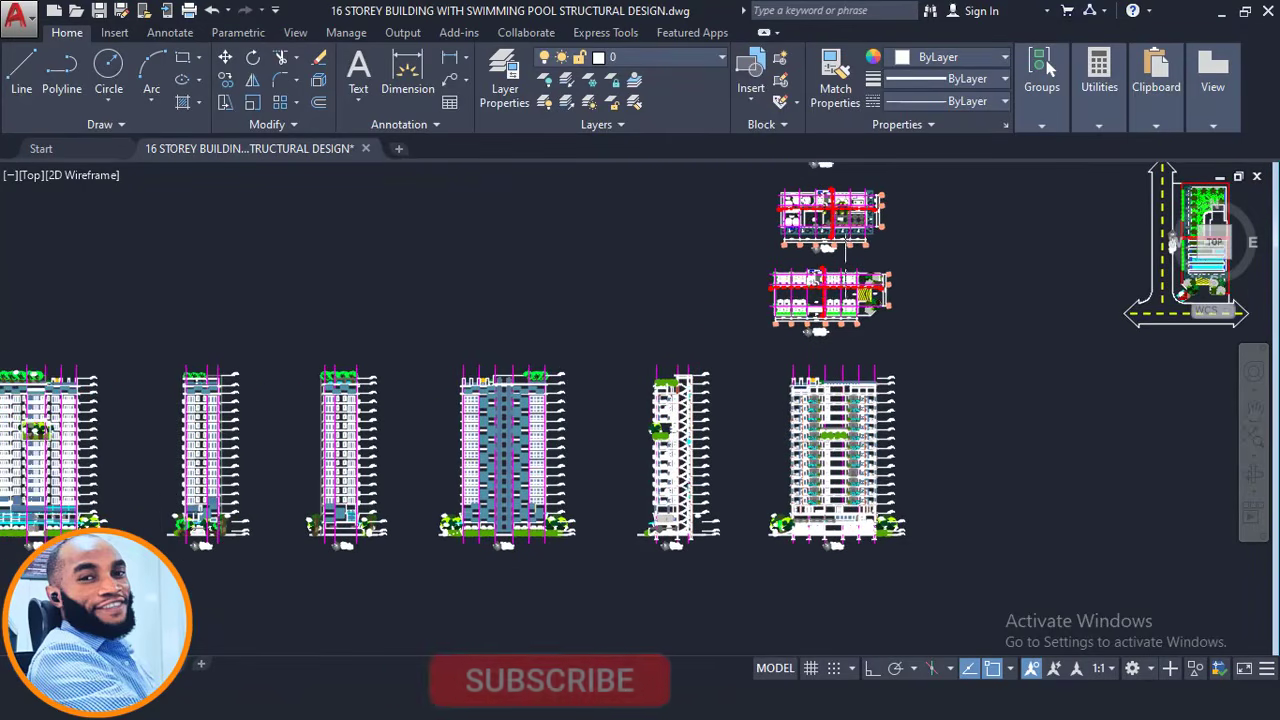
scroll(843, 334, "down", 3)
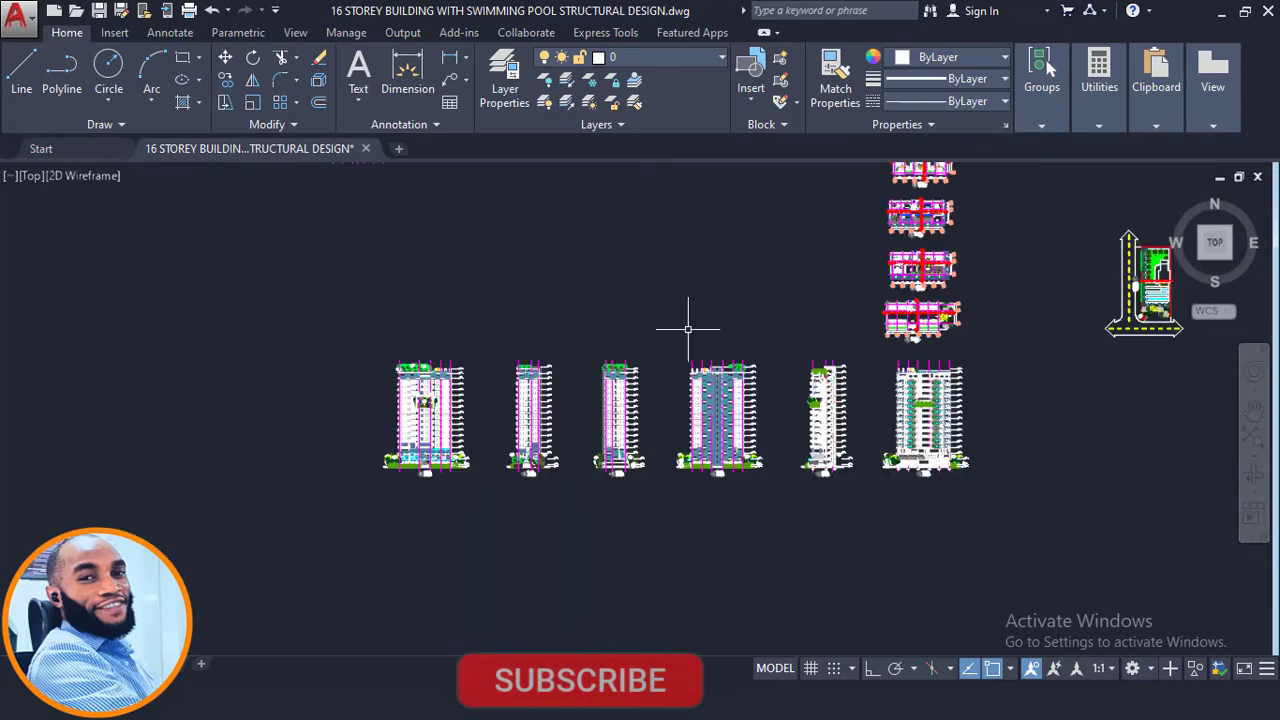
mouse_move(675, 364)
middle_mouse_down()
mouse_move(680, 417)
mouse_move(660, 451)
middle_mouse_up()
- Examine the structural layout plan in the drawing, including its columns, beams, gridlines, lift shaft and stair opening
scroll(294, 222, "up", 6)
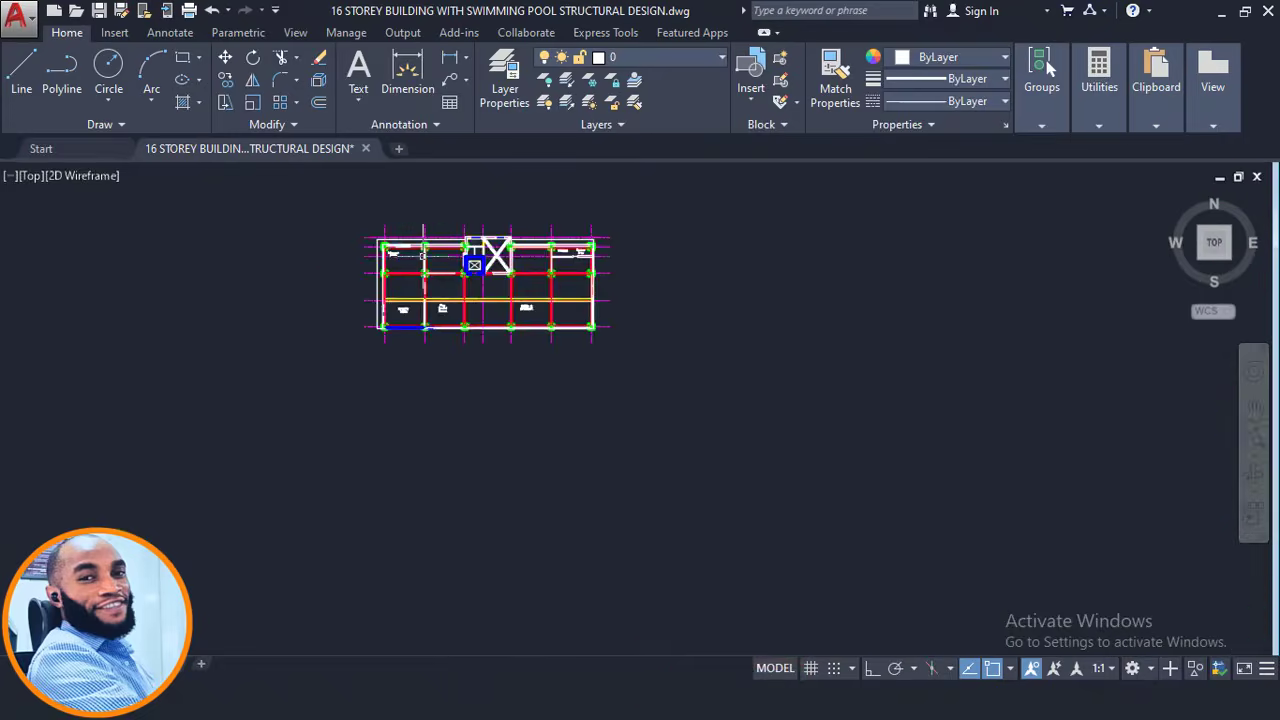
scroll(423, 255, "up", 5)
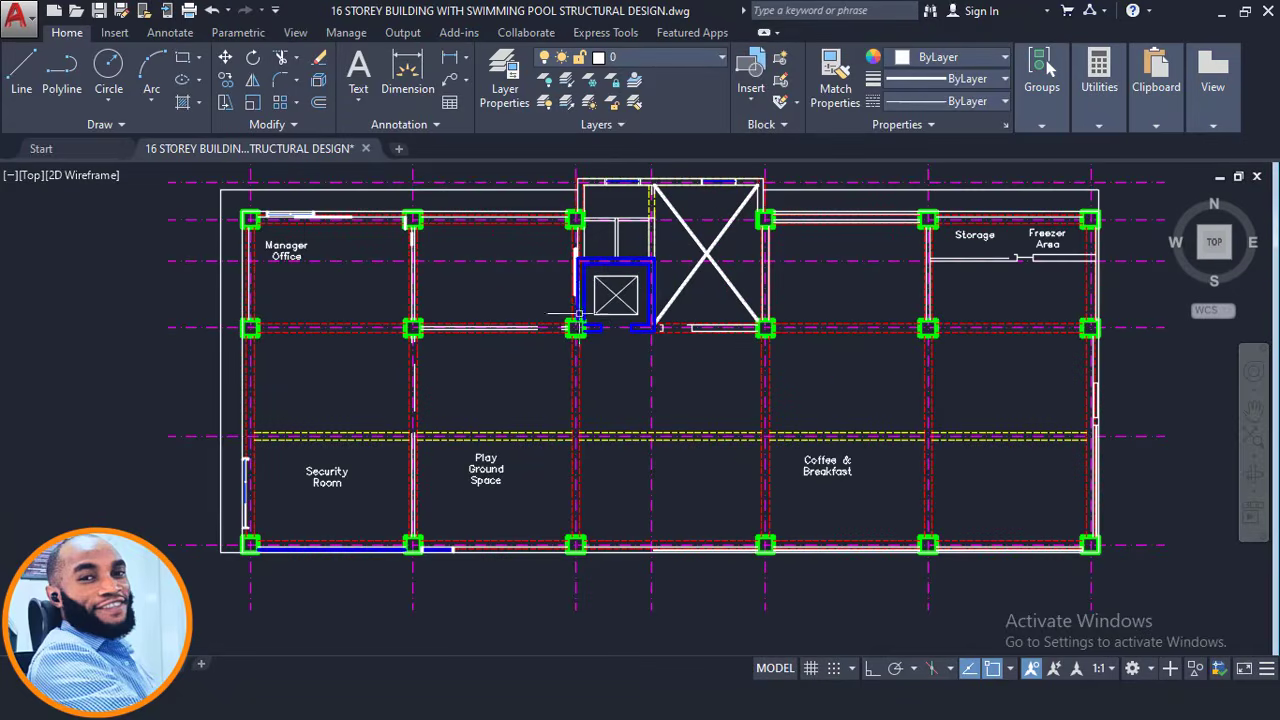
scroll(577, 316, "up", 2)
scroll(360, 340, "down", 2)
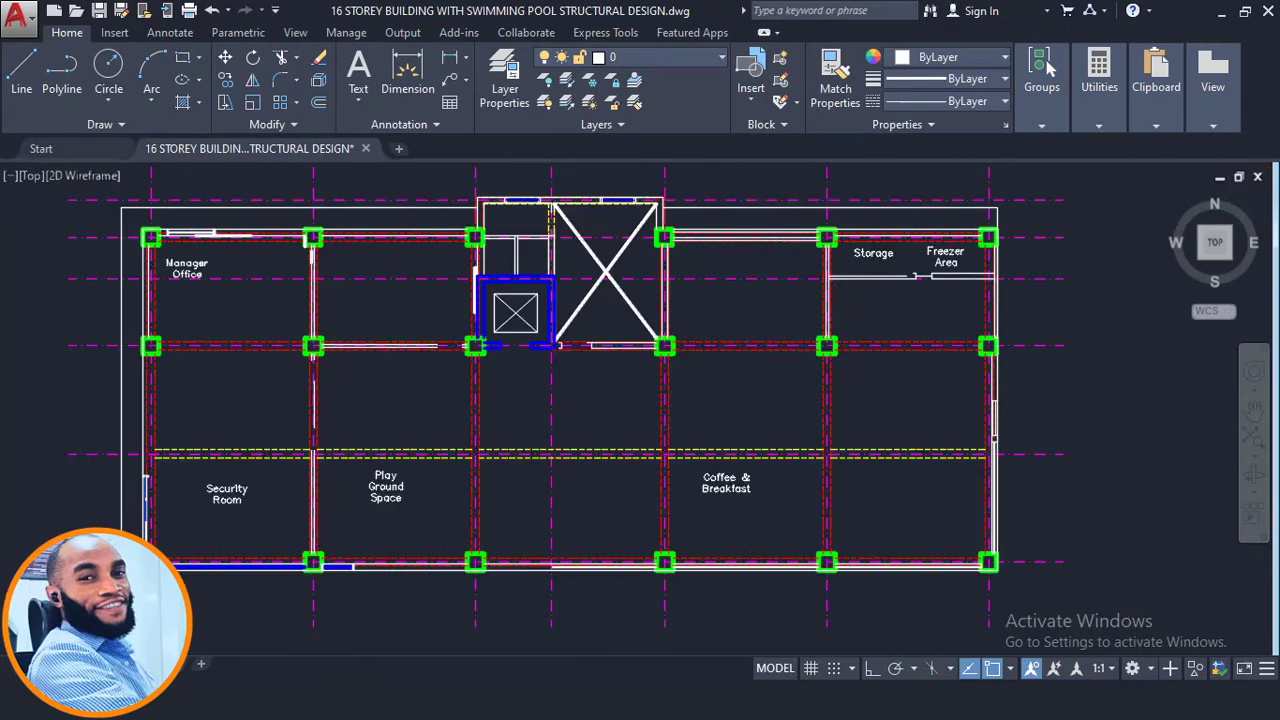
scroll(337, 381, "down", 4)
middle_click_drag(757, 462, 589, 411)
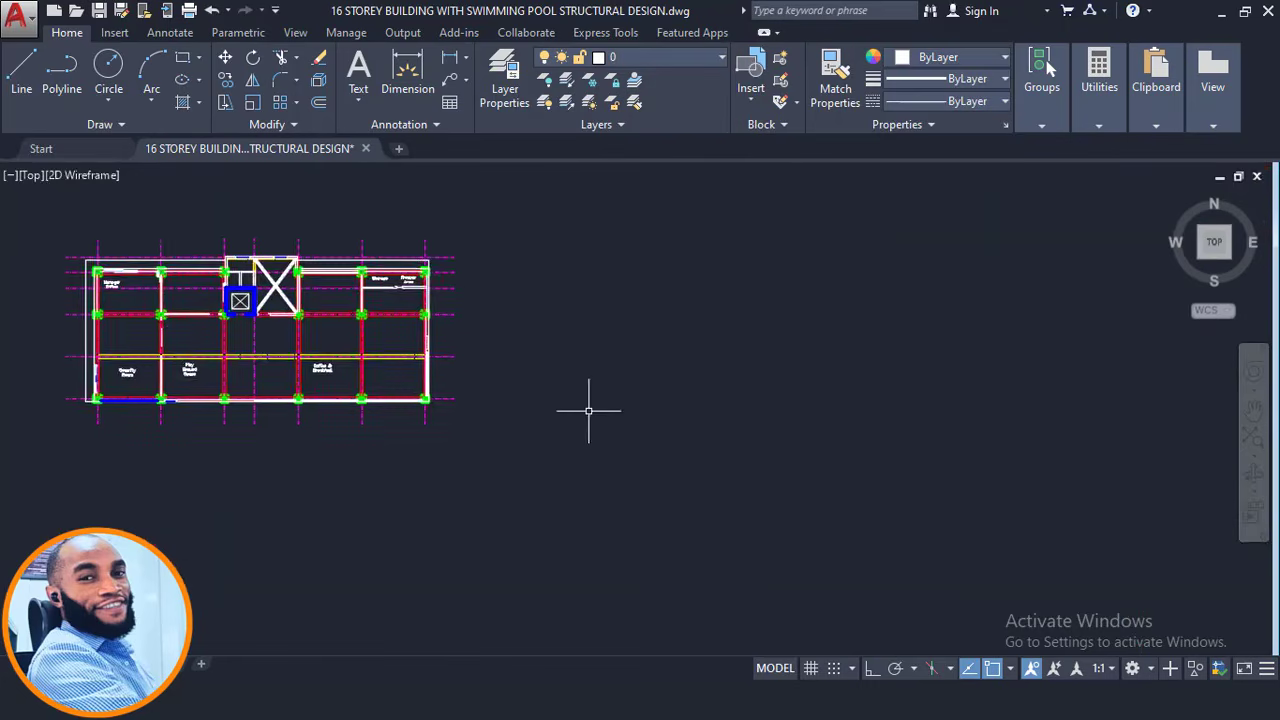
scroll(590, 411, "down", 2)
middle_click_drag(838, 442, 690, 388)
scroll(704, 396, "down", 2)
middle_click_drag(924, 405, 707, 361)
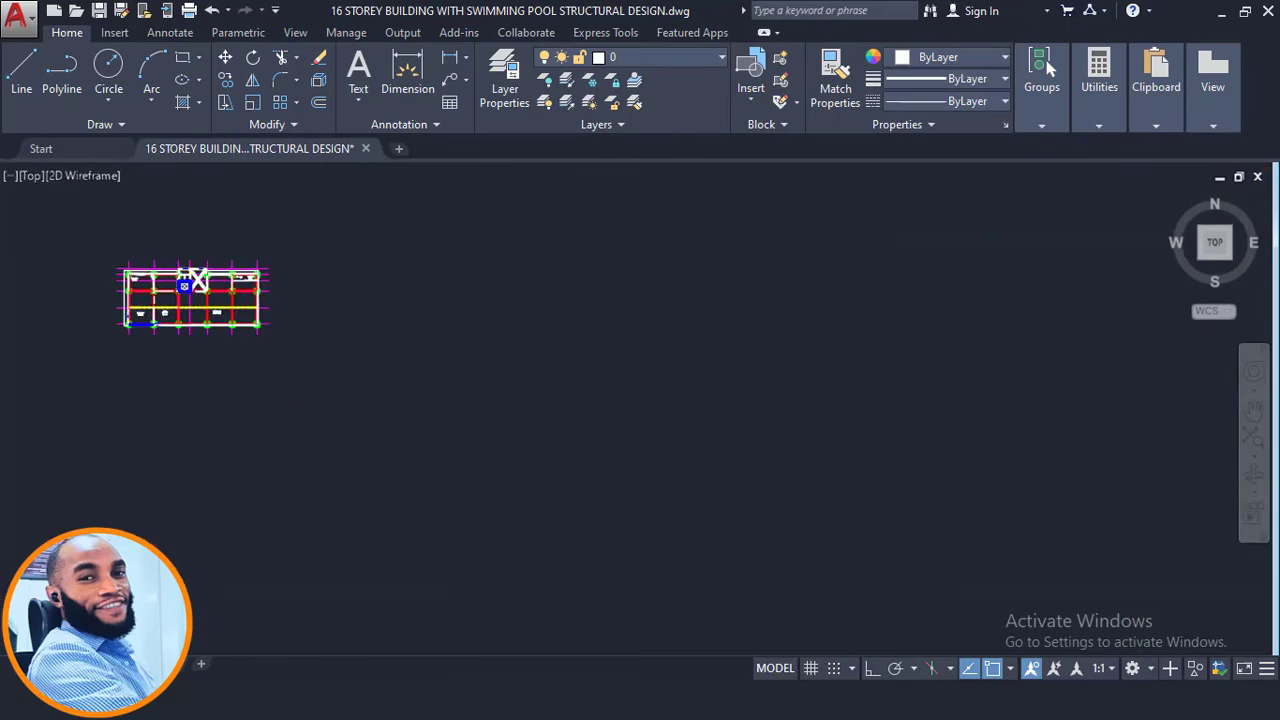
scroll(122, 325, "up", 8)
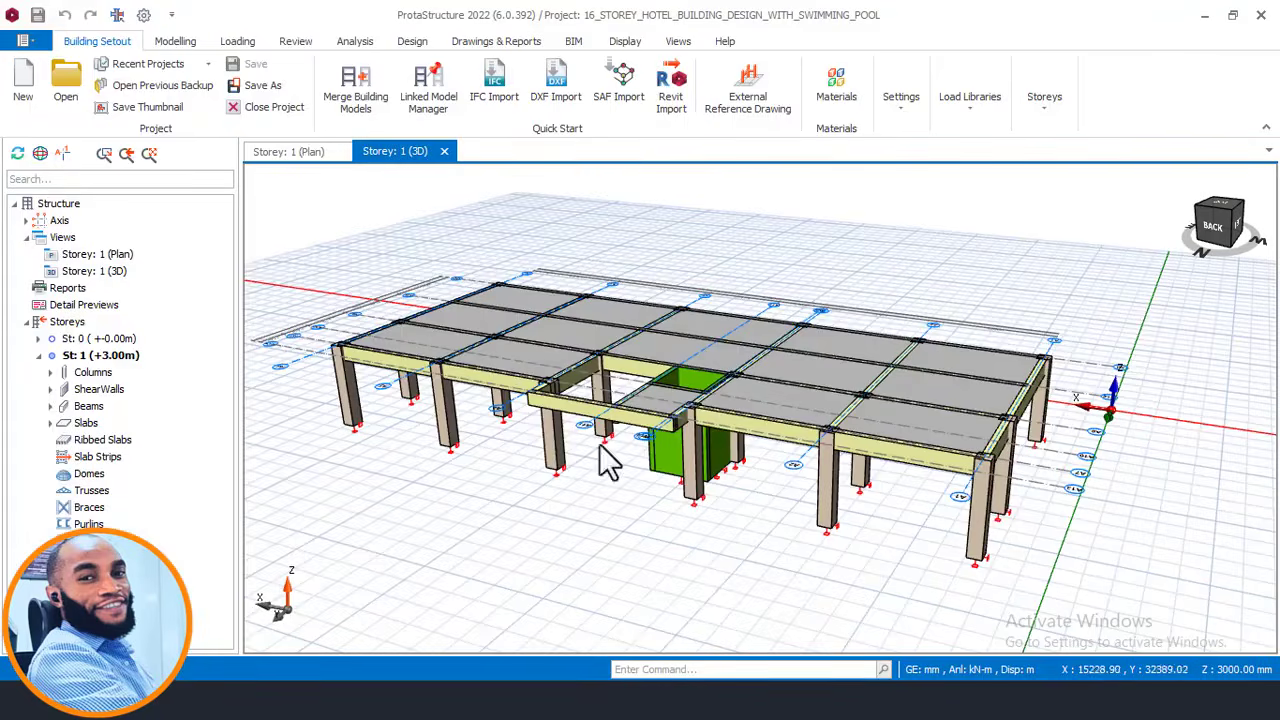
- Switch to ProtaStructure and compare the Storey 1 model in 3D and plan view with the AutoCAD structural layout
middle_click_drag(600, 457, 634, 391)
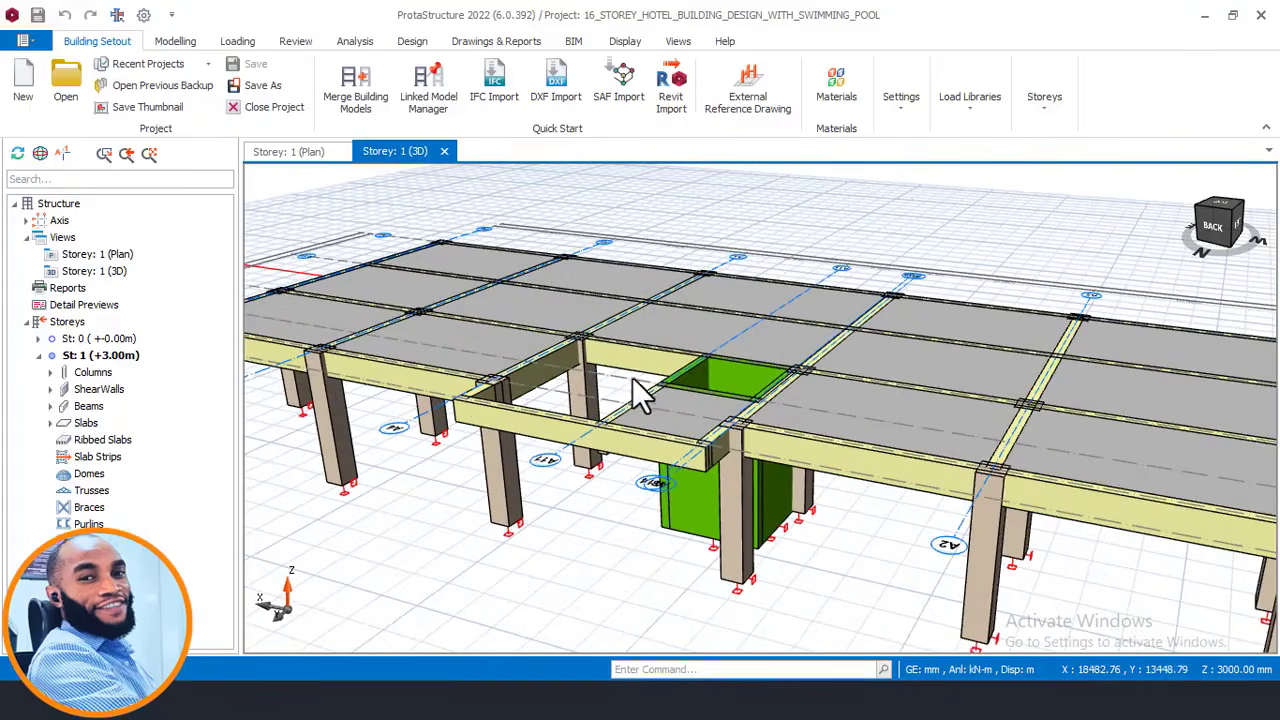
left_click(288, 155)
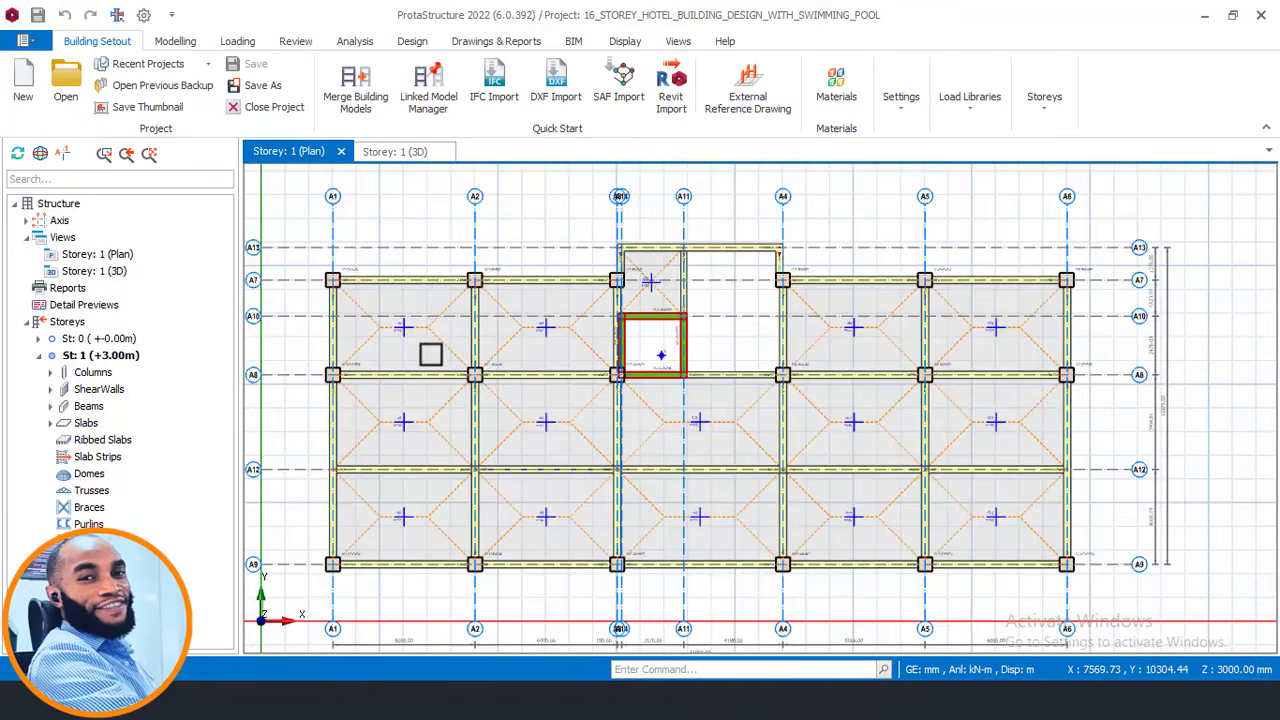
scroll(430, 354, "up", 2)
scroll(555, 319, "up", 2)
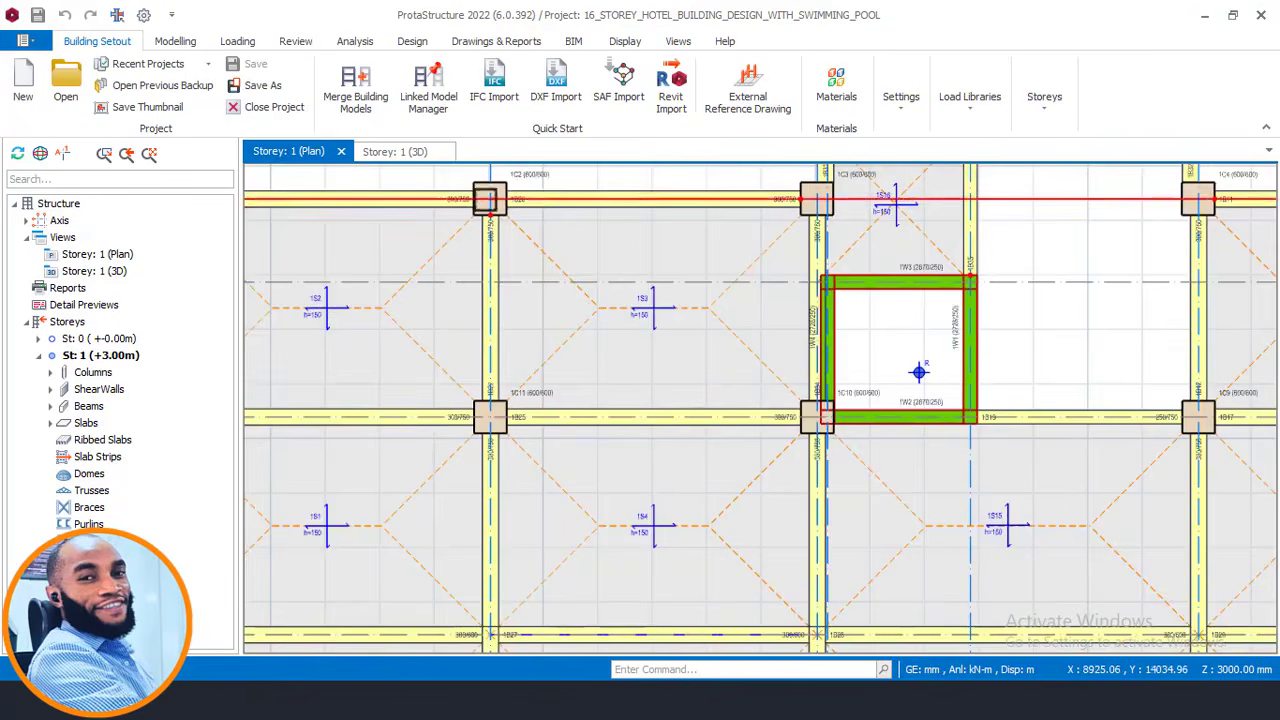
scroll(720, 240, "down", 2)
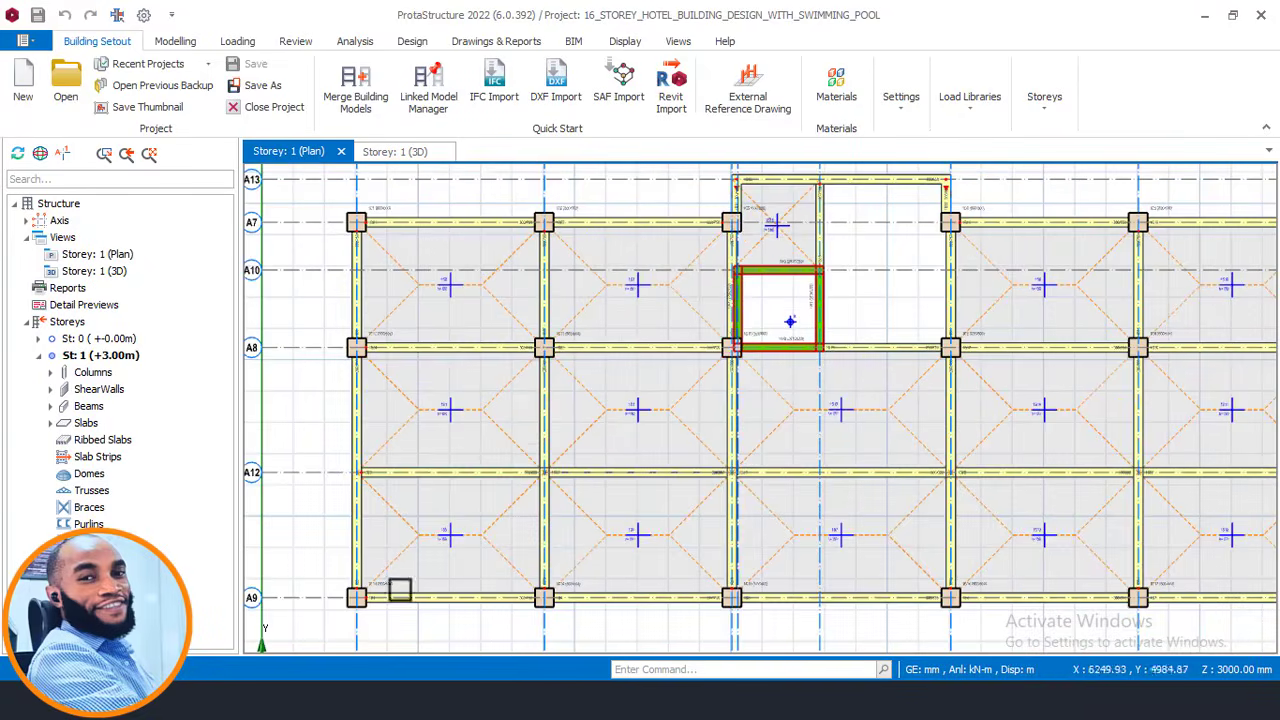
left_click(348, 700)
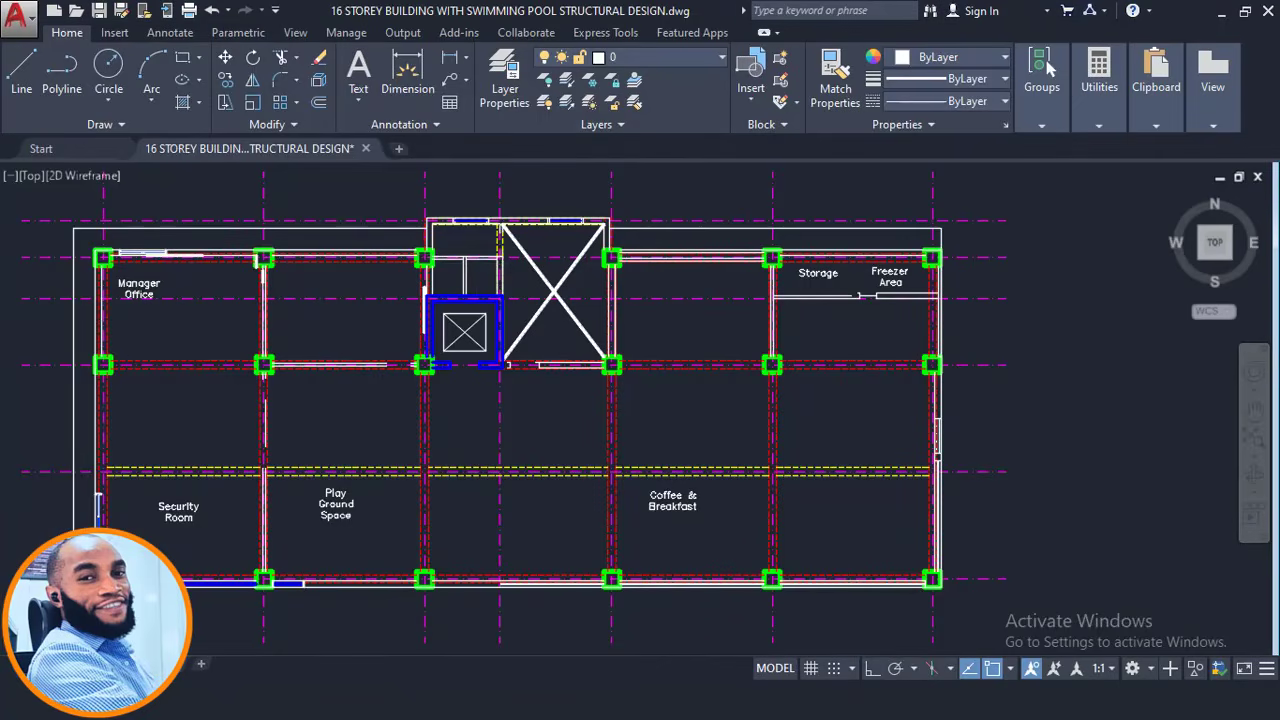
left_click(322, 699)
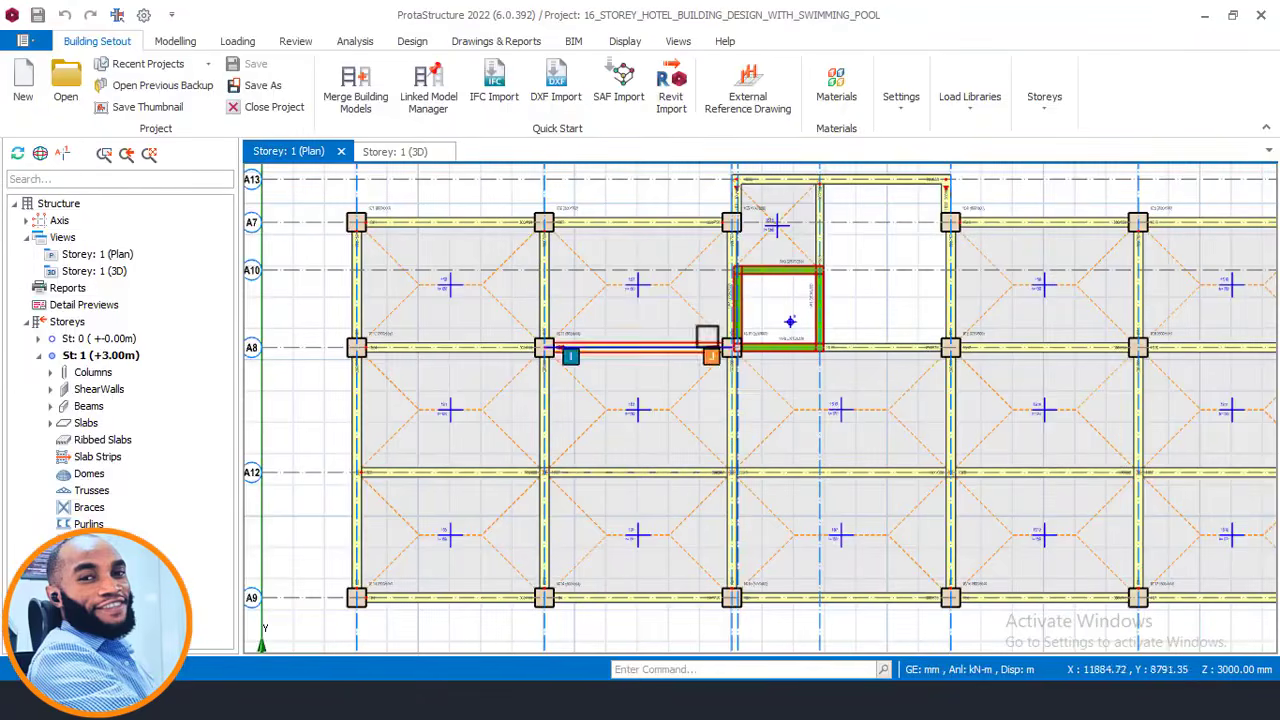
middle_click_drag(738, 379, 562, 372)
scroll(567, 385, "down", 1)
scroll(567, 385, "down", 1)
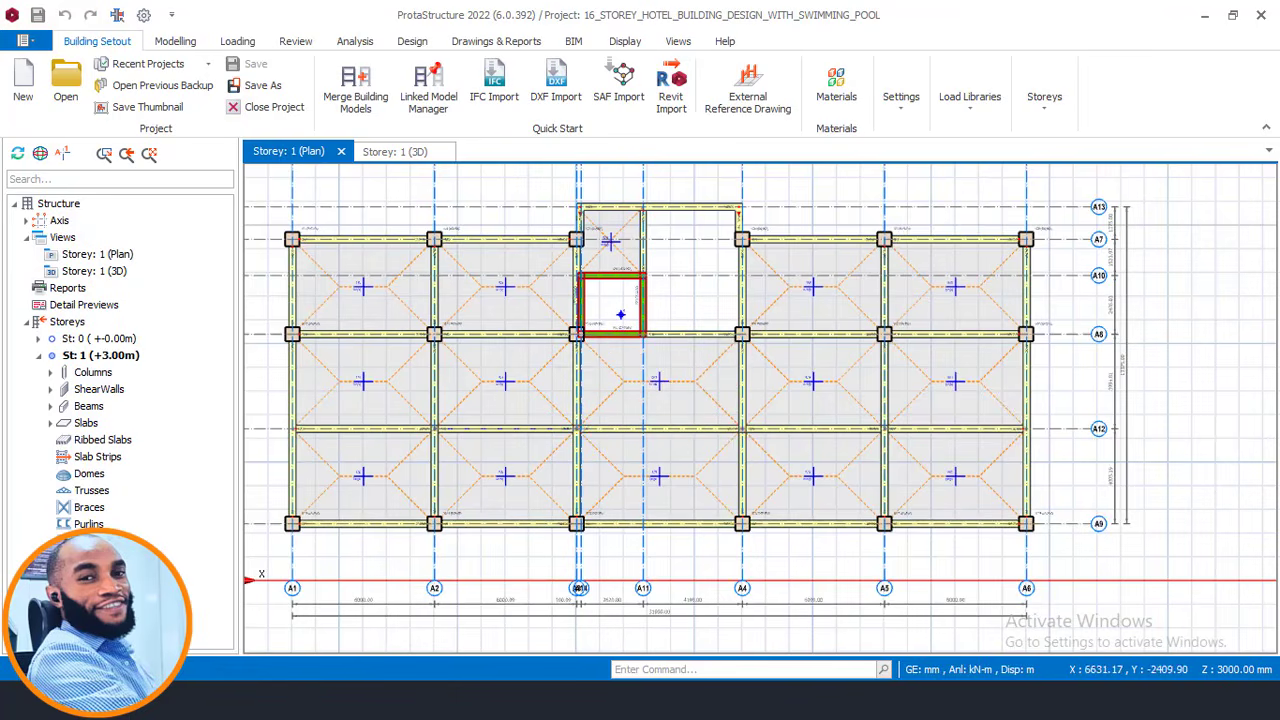
- Return to the AutoCAD drawing and examine the ground floor parking plan among the architectural floor plans
left_click(347, 699)
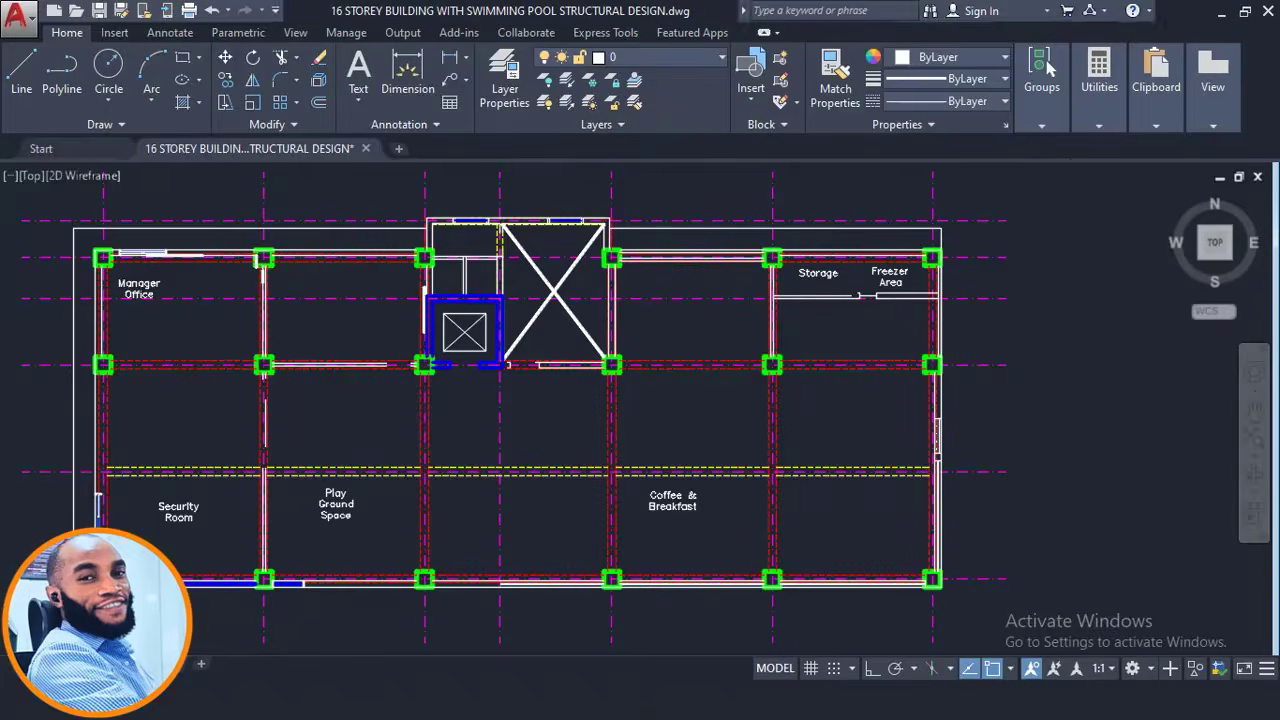
scroll(540, 380, "down", 4)
middle_click_drag(806, 354, 513, 428)
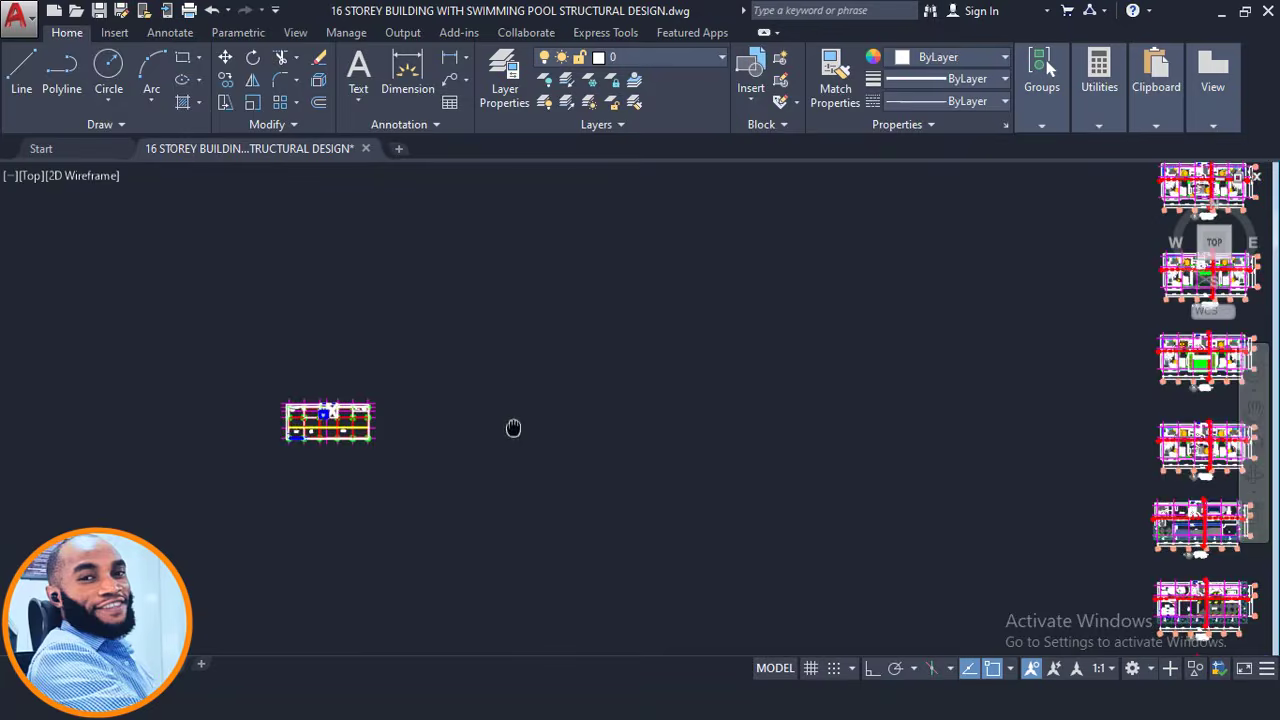
scroll(513, 428, "down", 5)
middle_click_drag(814, 489, 700, 404)
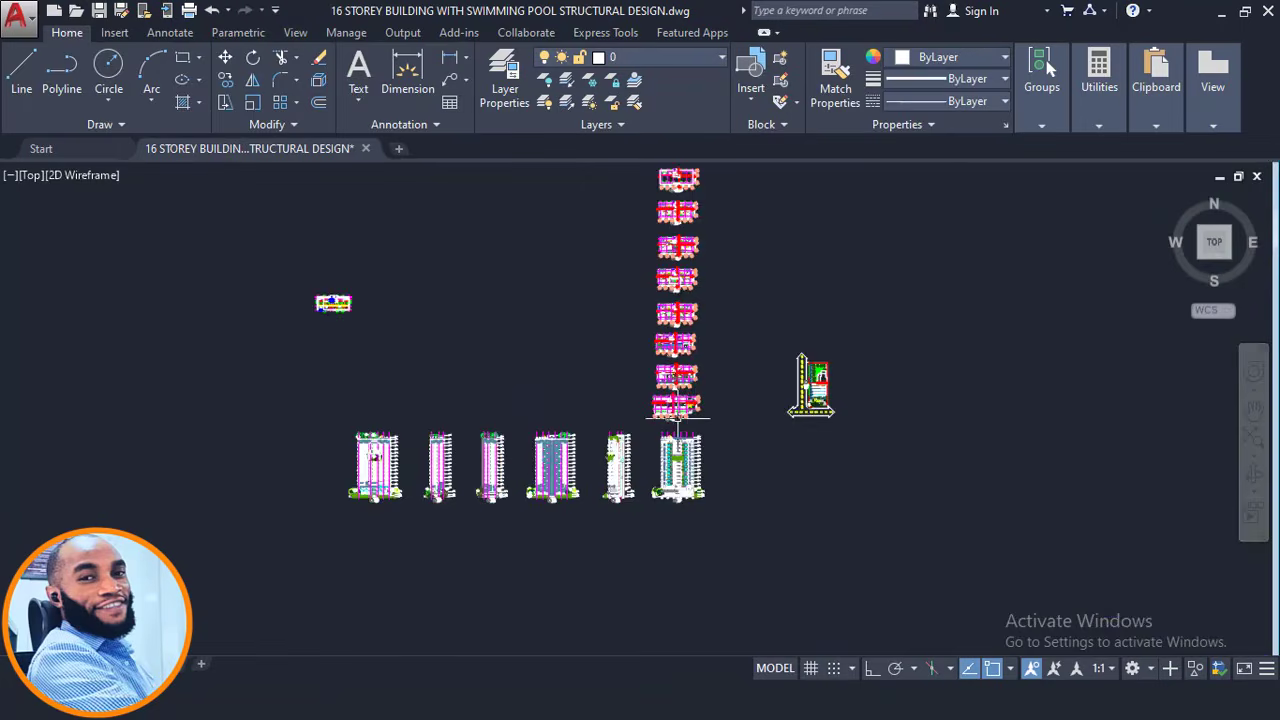
scroll(677, 418, "up", 5)
middle_click_drag(605, 395, 611, 455)
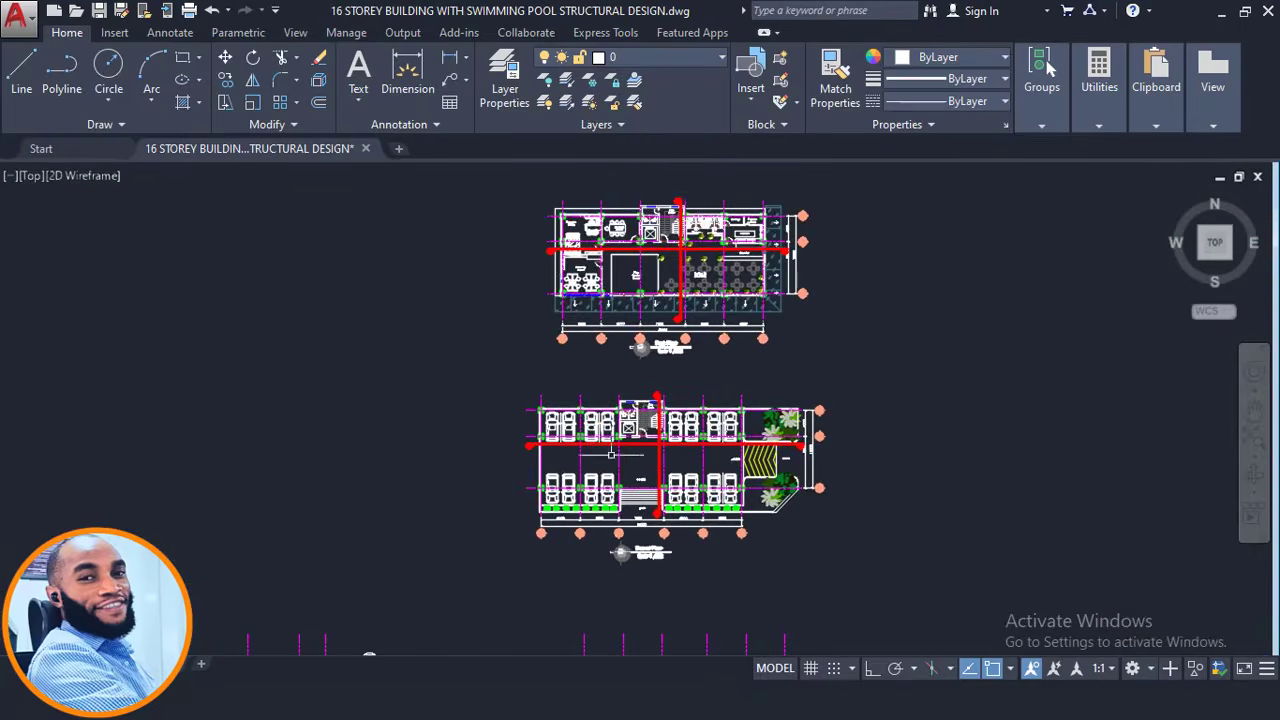
scroll(611, 455, "up", 4)
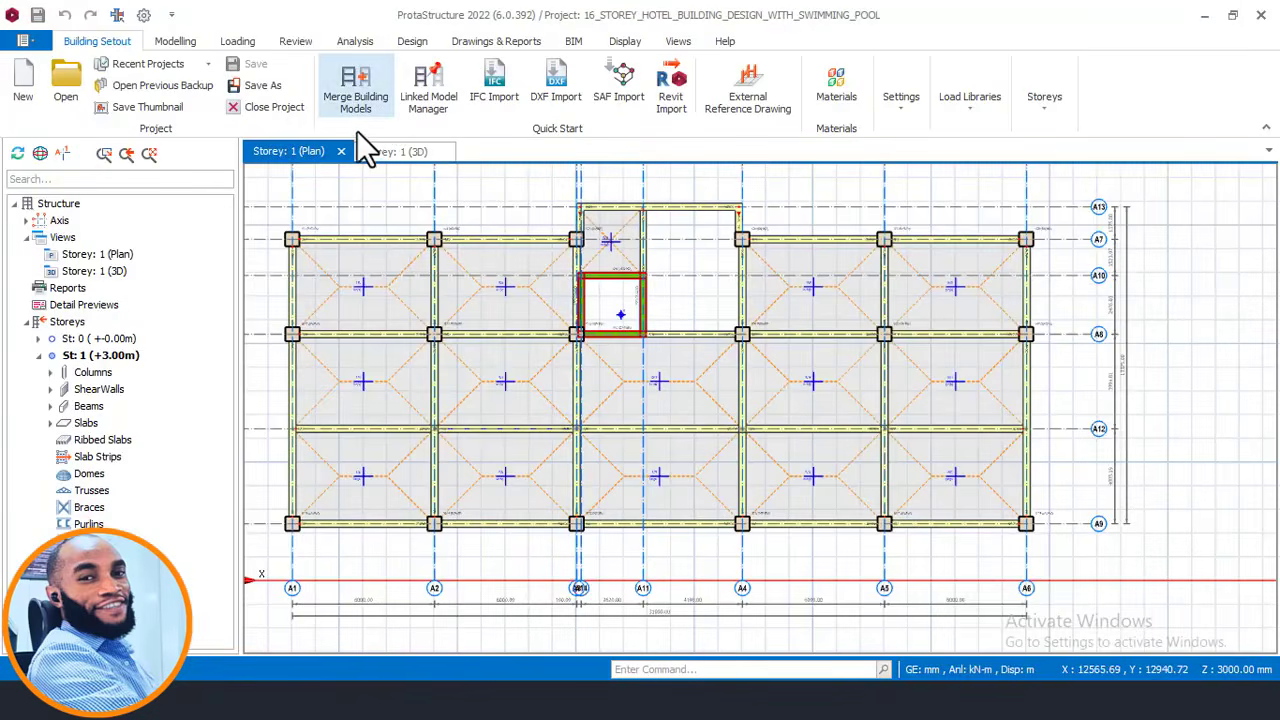
- Switch to ProtaStructure and inspect the Storey 1 columns, beams and lift walls in 3D from the side
left_click(371, 152)
scroll(556, 372, "down", 4)
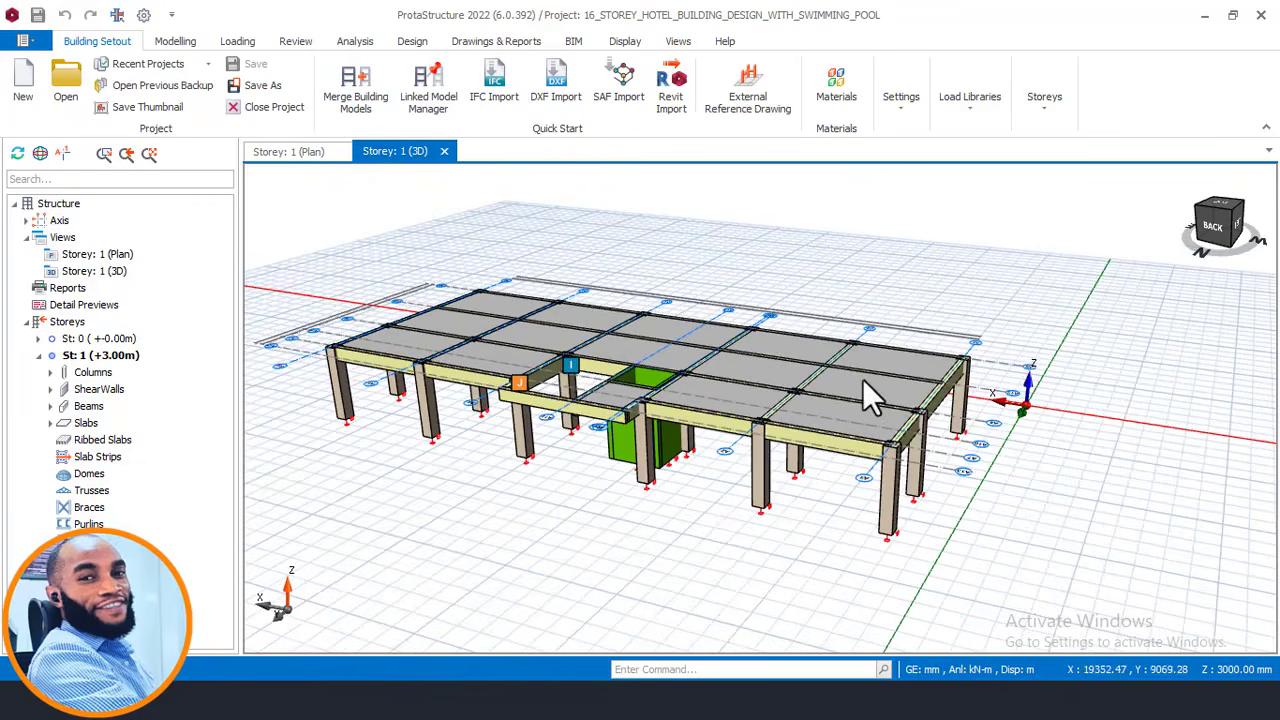
mouse_move(863, 382)
middle_mouse_down()
mouse_move(776, 358)
mouse_move(709, 480)
middle_mouse_up()
scroll(719, 459, "up", 2)
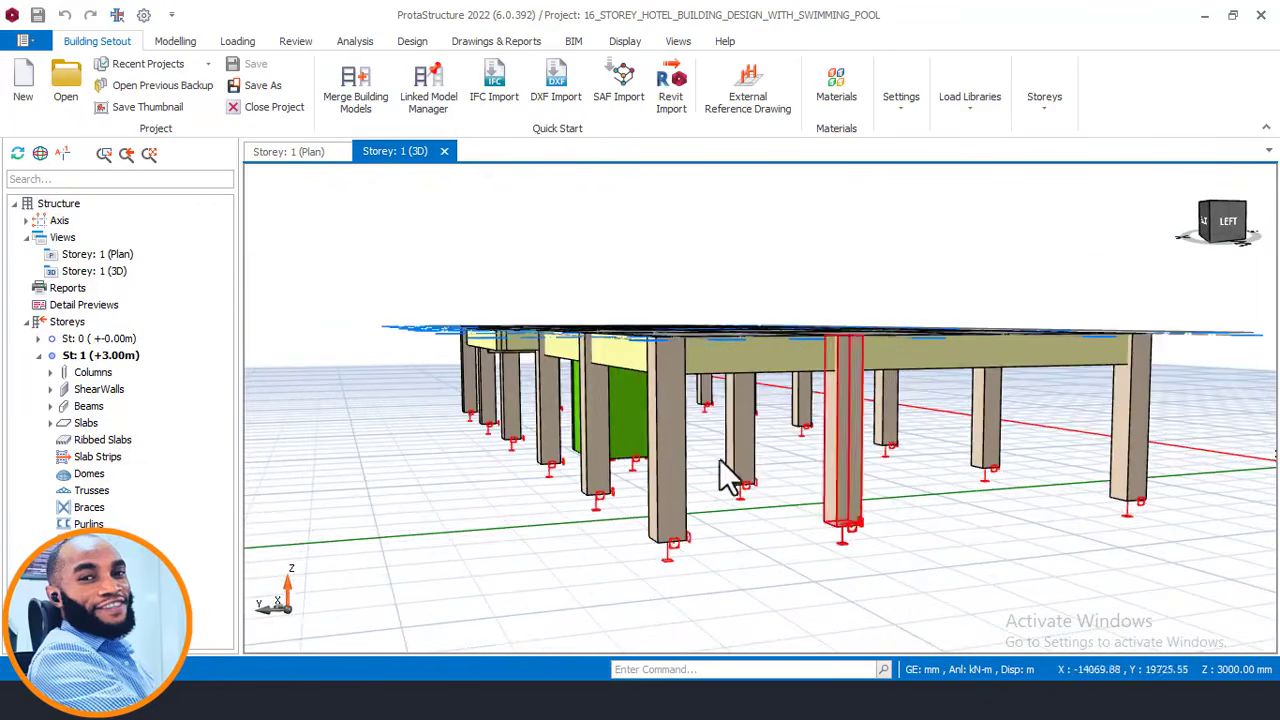
middle_click_drag(829, 351, 790, 362)
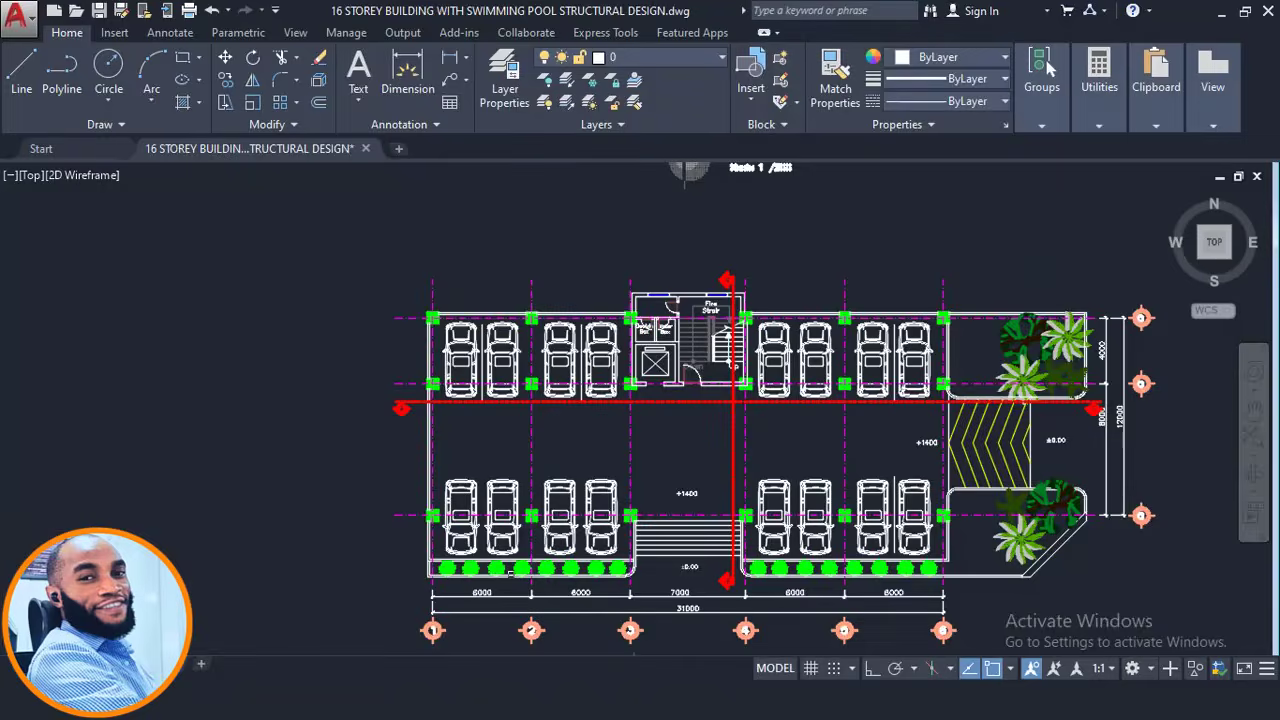
- Switch to the AutoCAD drawing and examine the storeys of the north view section from roof to base
scroll(640, 400, "down", 5)
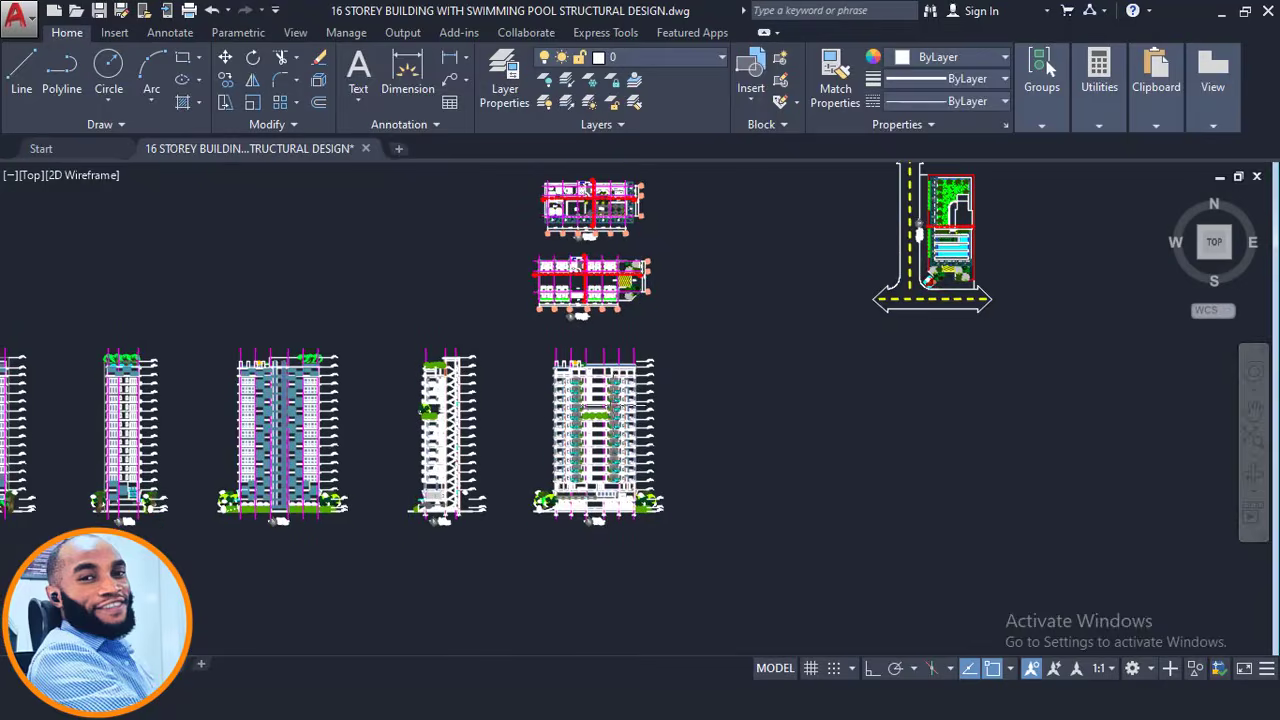
scroll(614, 408, "up", 6)
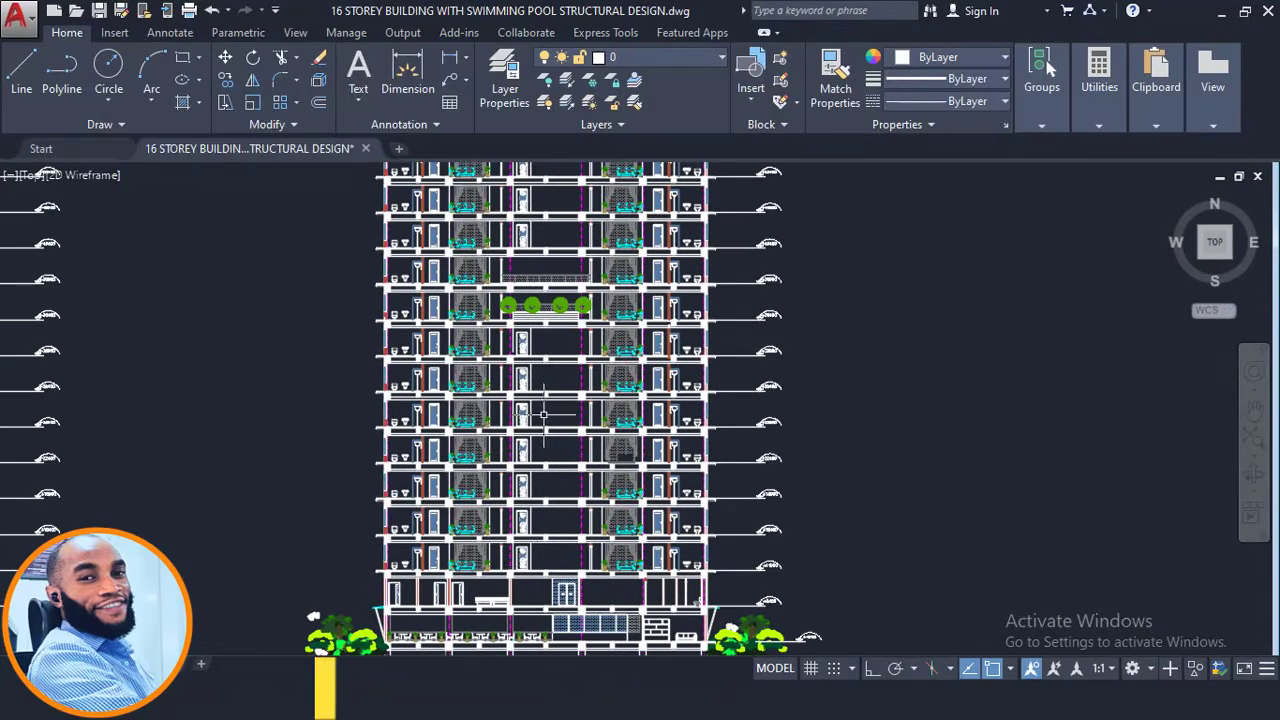
mouse_move(543, 413)
middle_mouse_down()
mouse_move(589, 471)
mouse_move(626, 555)
middle_mouse_up()
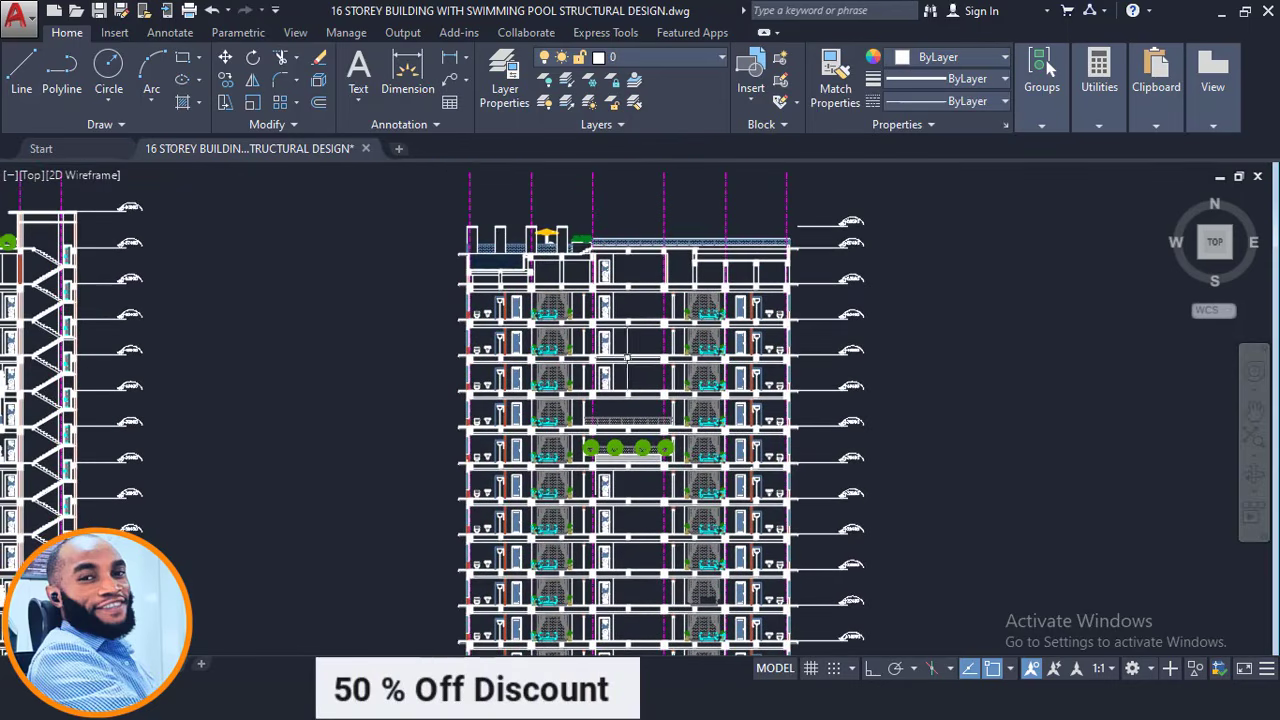
mouse_move(626, 357)
middle_mouse_down()
mouse_move(648, 349)
mouse_move(653, 289)
middle_mouse_up()
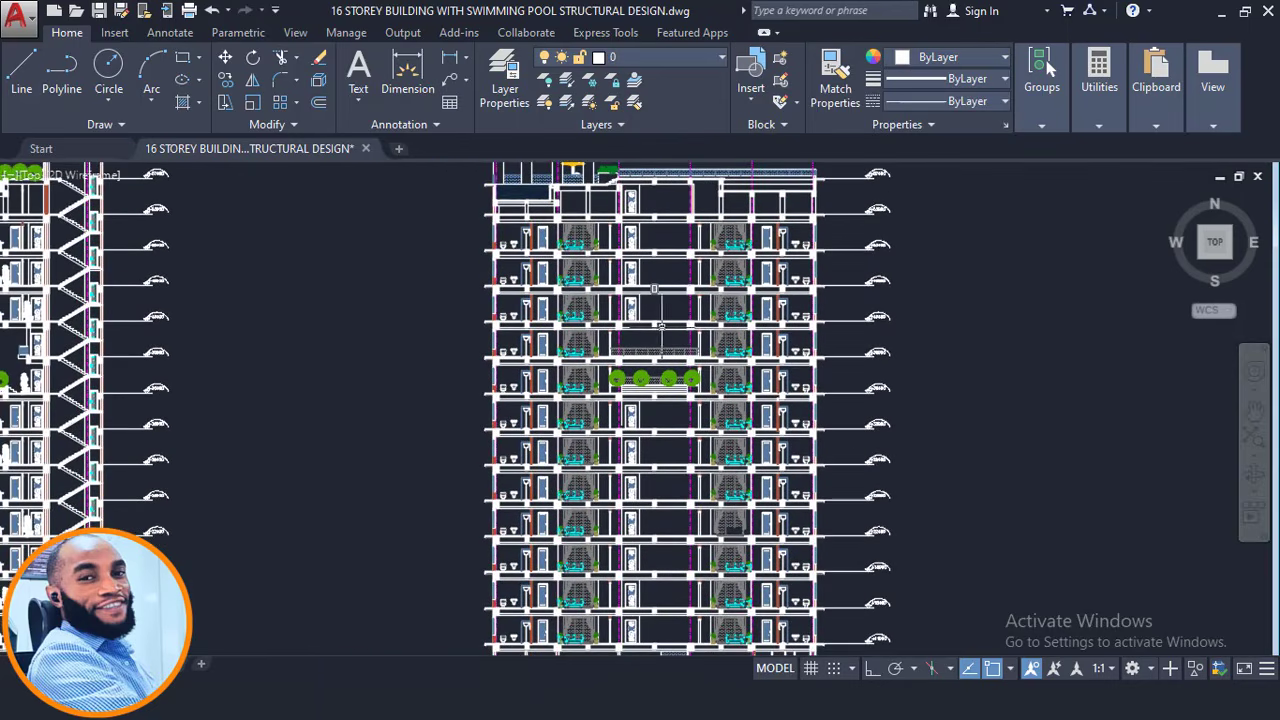
scroll(653, 325, "down", 2)
scroll(609, 437, "up", 2)
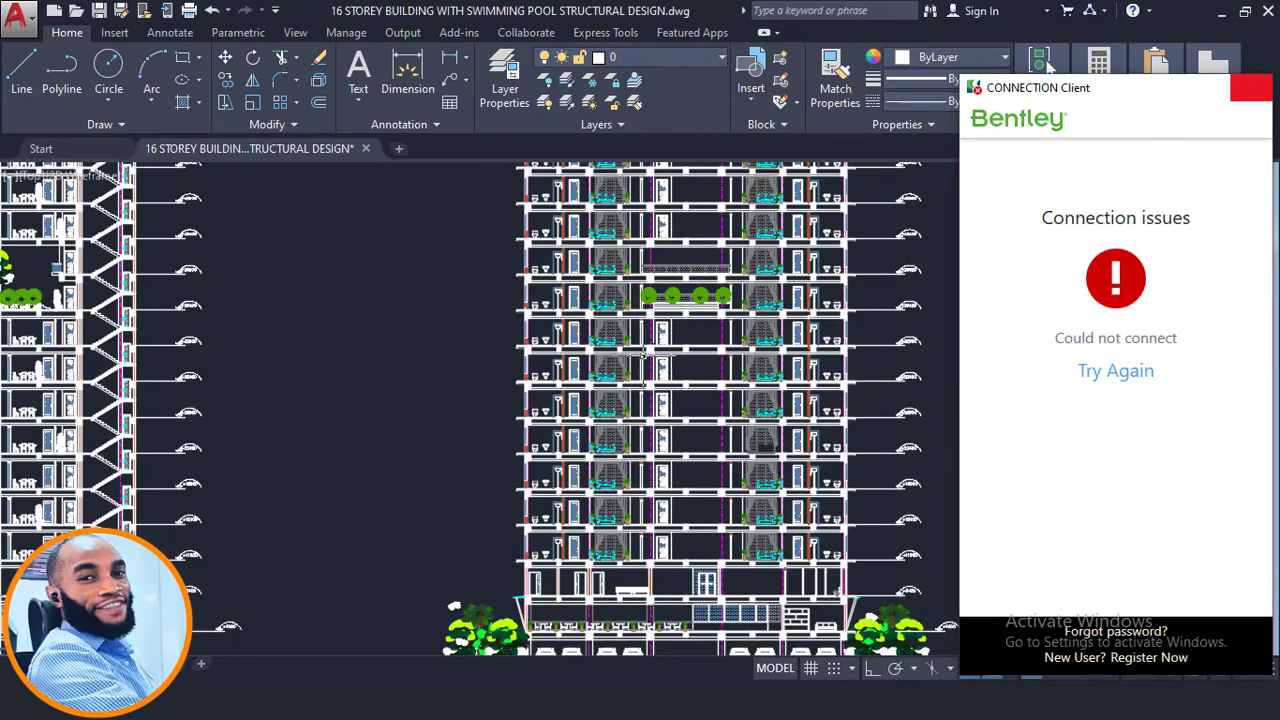
- Close the Bentley connection dialog and examine the parking level and lower storeys of the north view section
left_click(1251, 89)
scroll(640, 355, "down", 3)
scroll(612, 472, "up", 5)
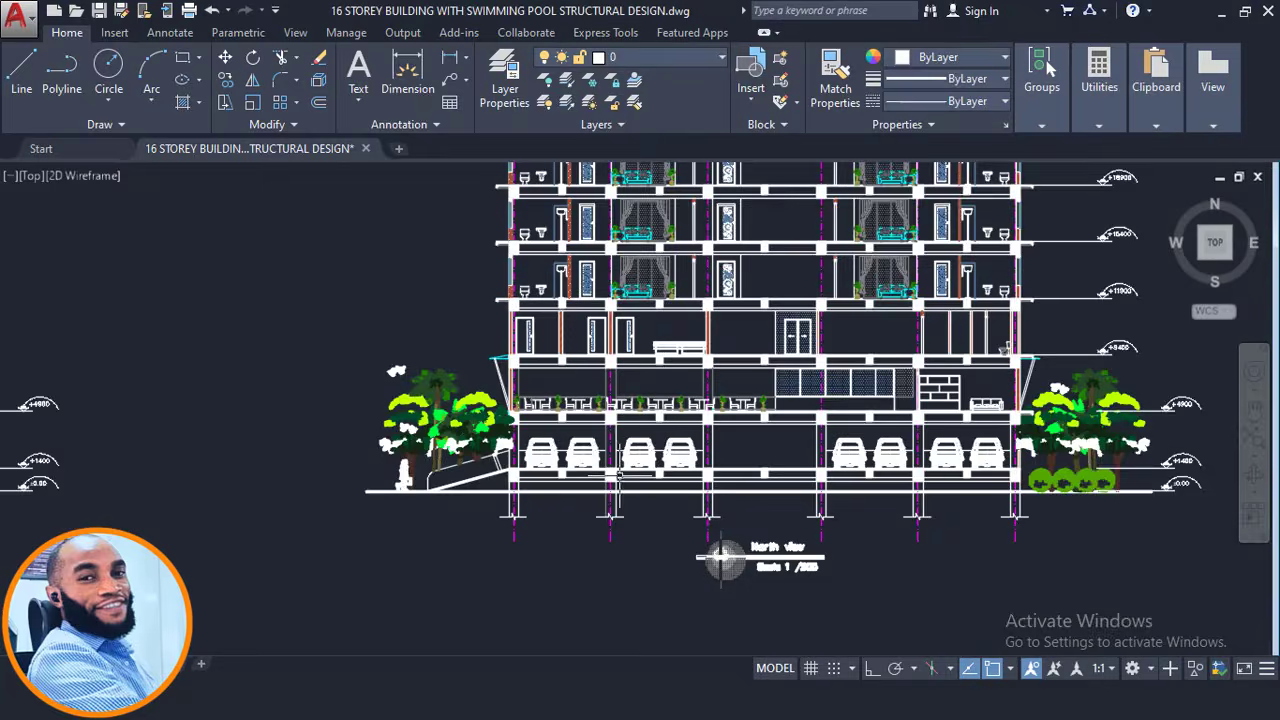
middle_click_drag(654, 411, 617, 502)
middle_click_drag(497, 416, 496, 434)
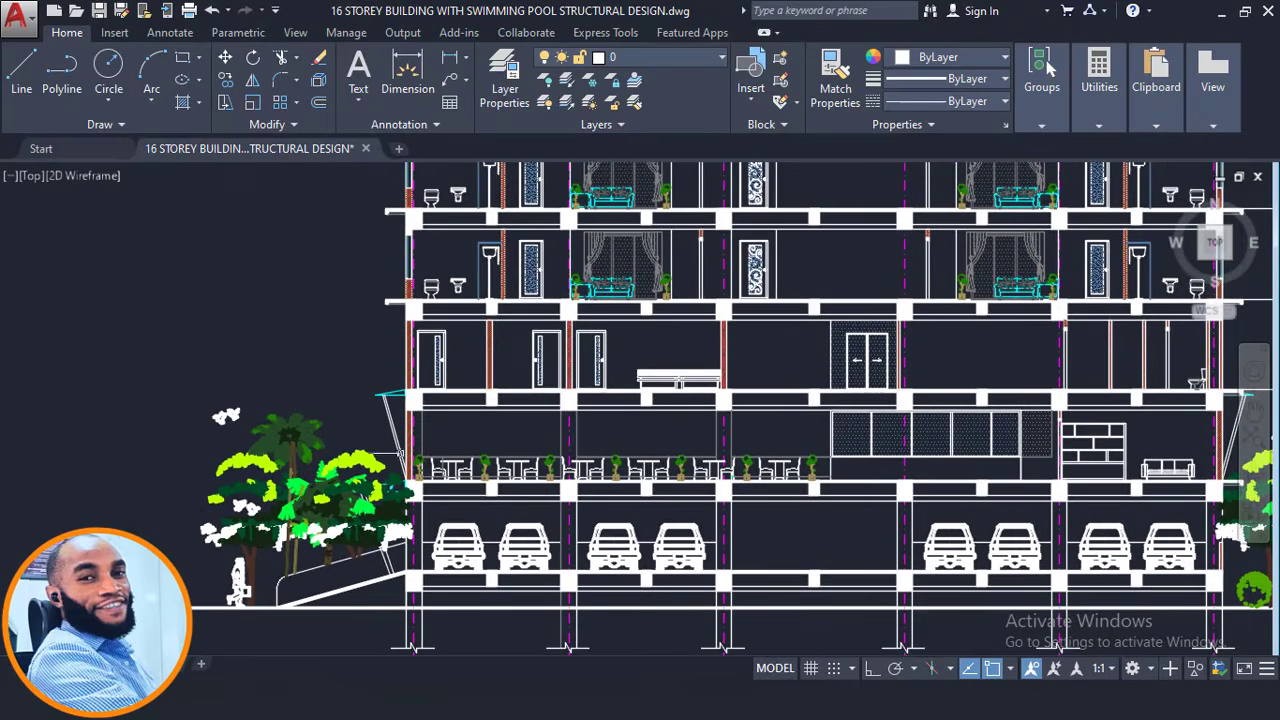
scroll(396, 472, "up", 2)
scroll(458, 471, "down", 2)
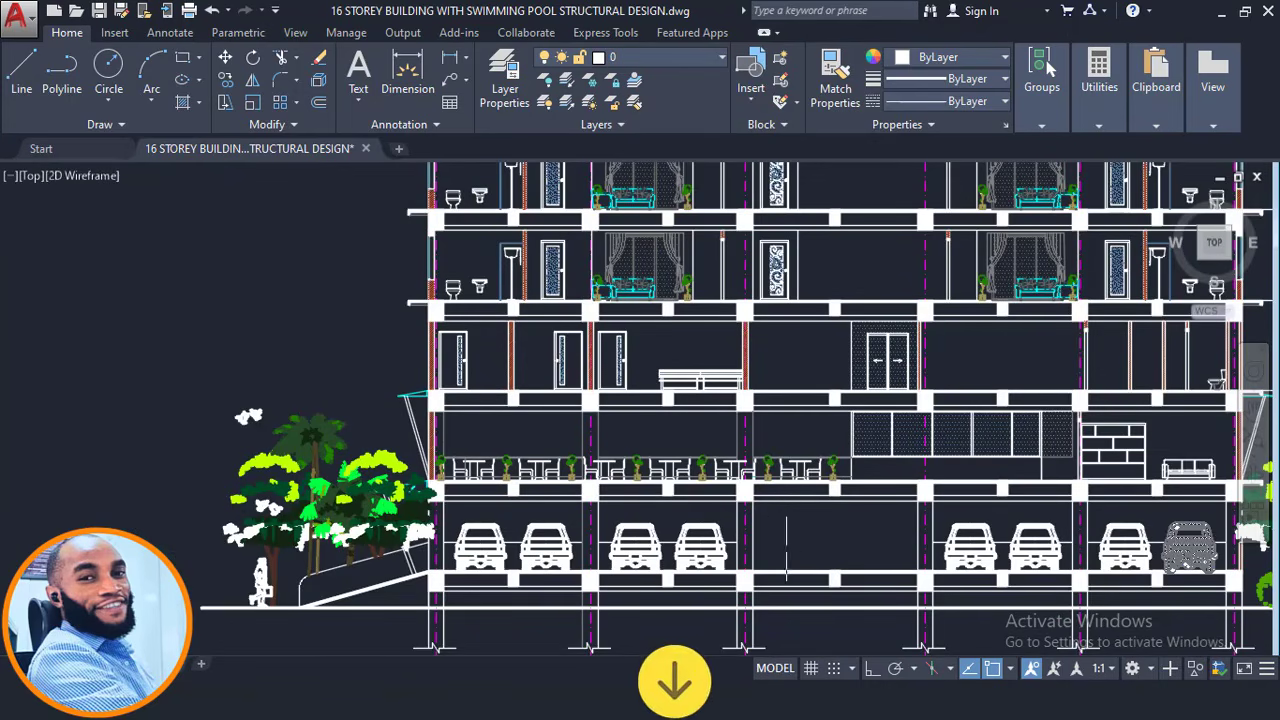
middle_click_drag(708, 498, 584, 482)
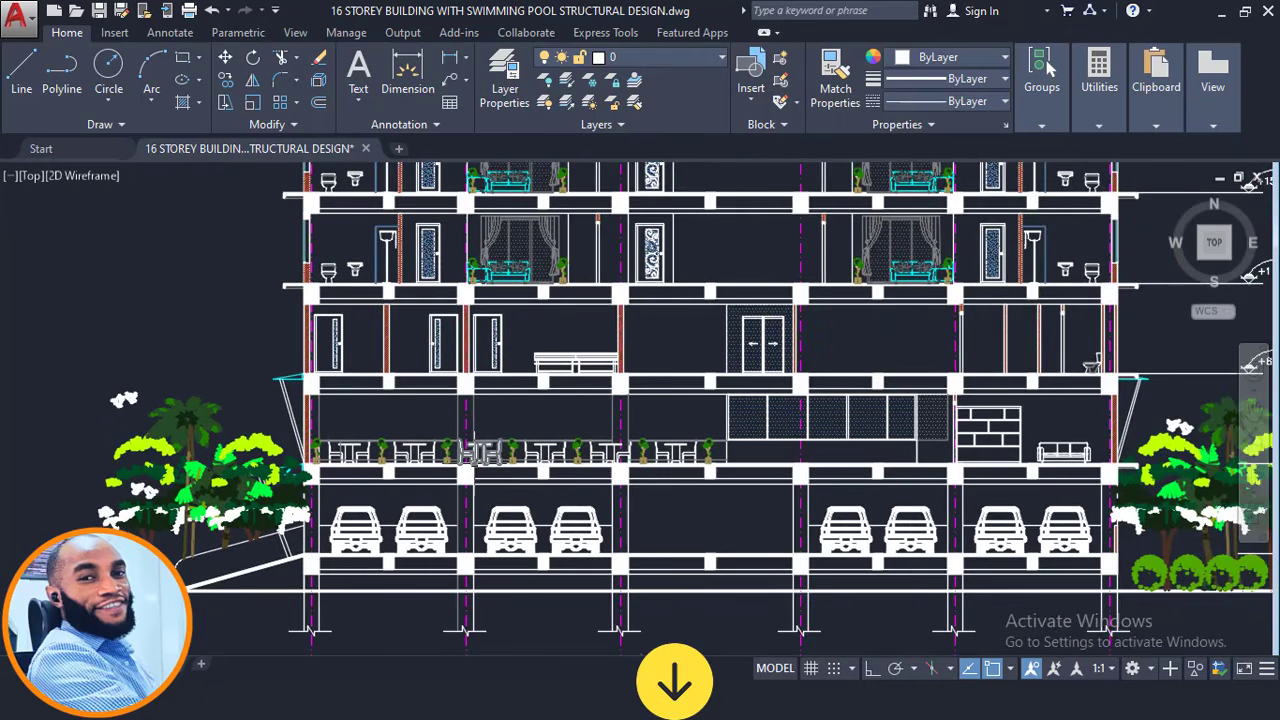
- Examine the exterior walls, beams and slab edges at both ends of the dining level in the north view section
scroll(478, 452, "up", 4)
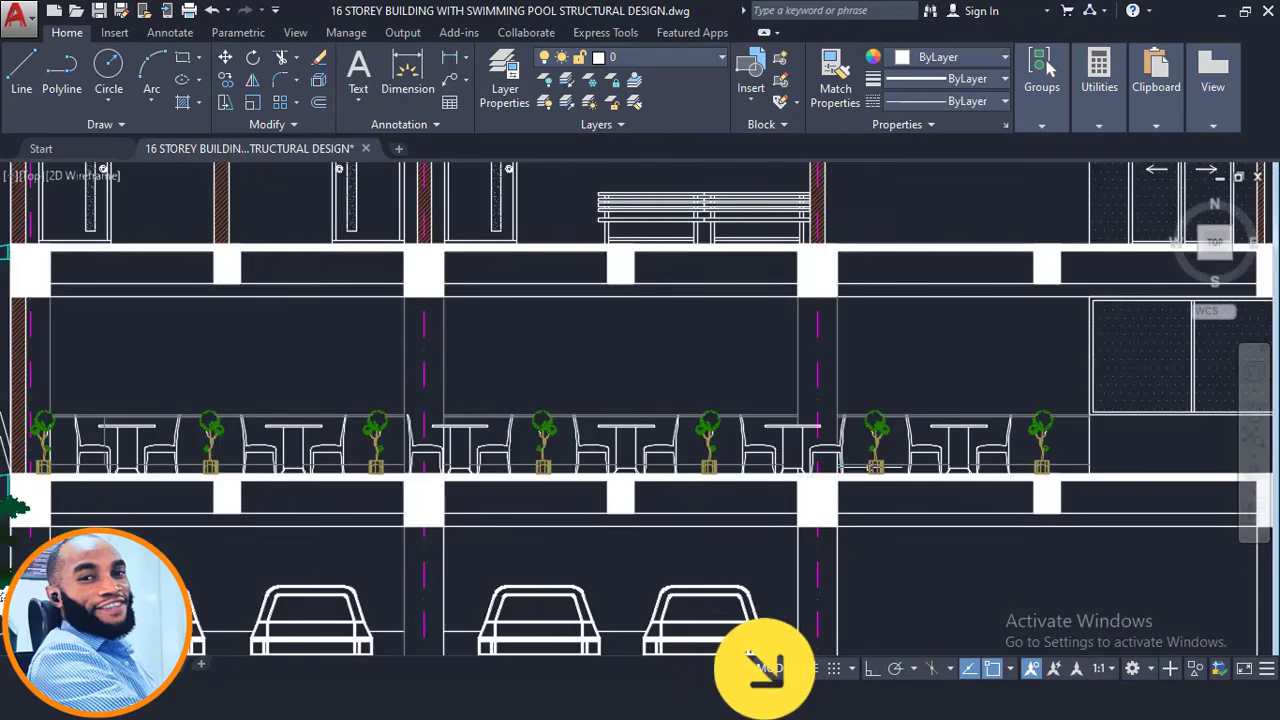
scroll(660, 414, "down", 2)
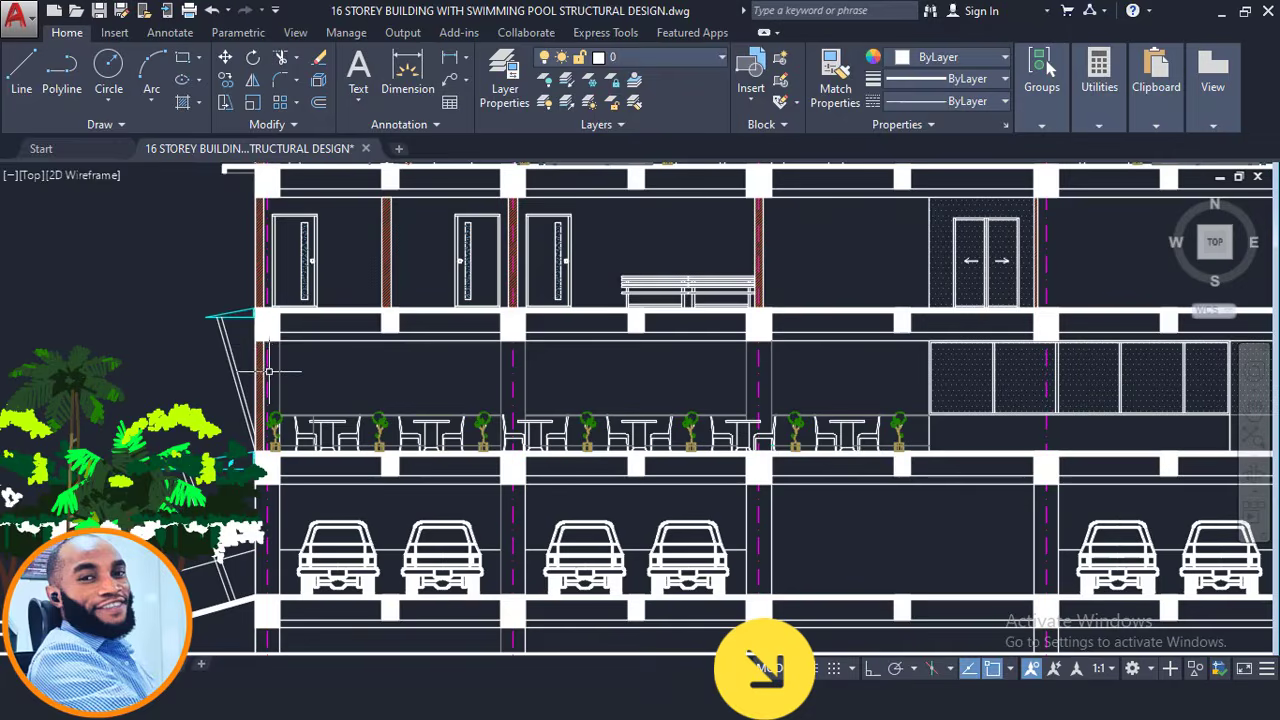
scroll(268, 370, "up", 4)
left_click(243, 308)
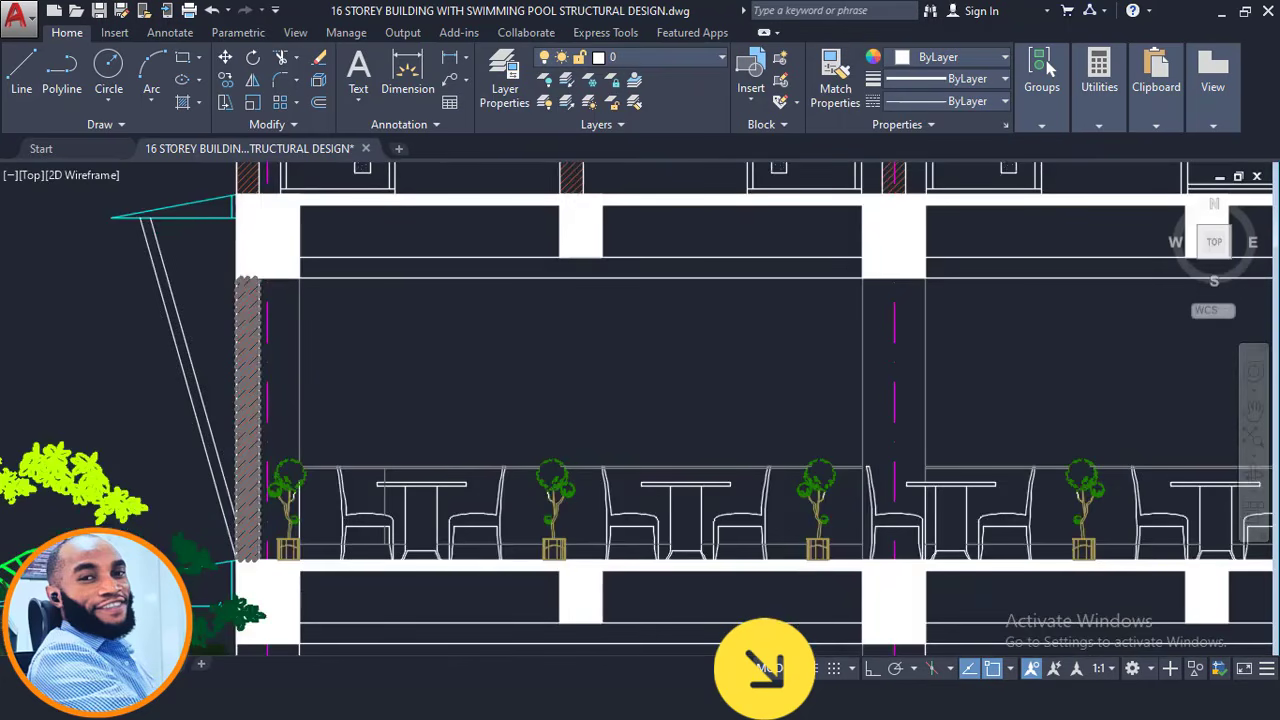
scroll(238, 425, "down", 4)
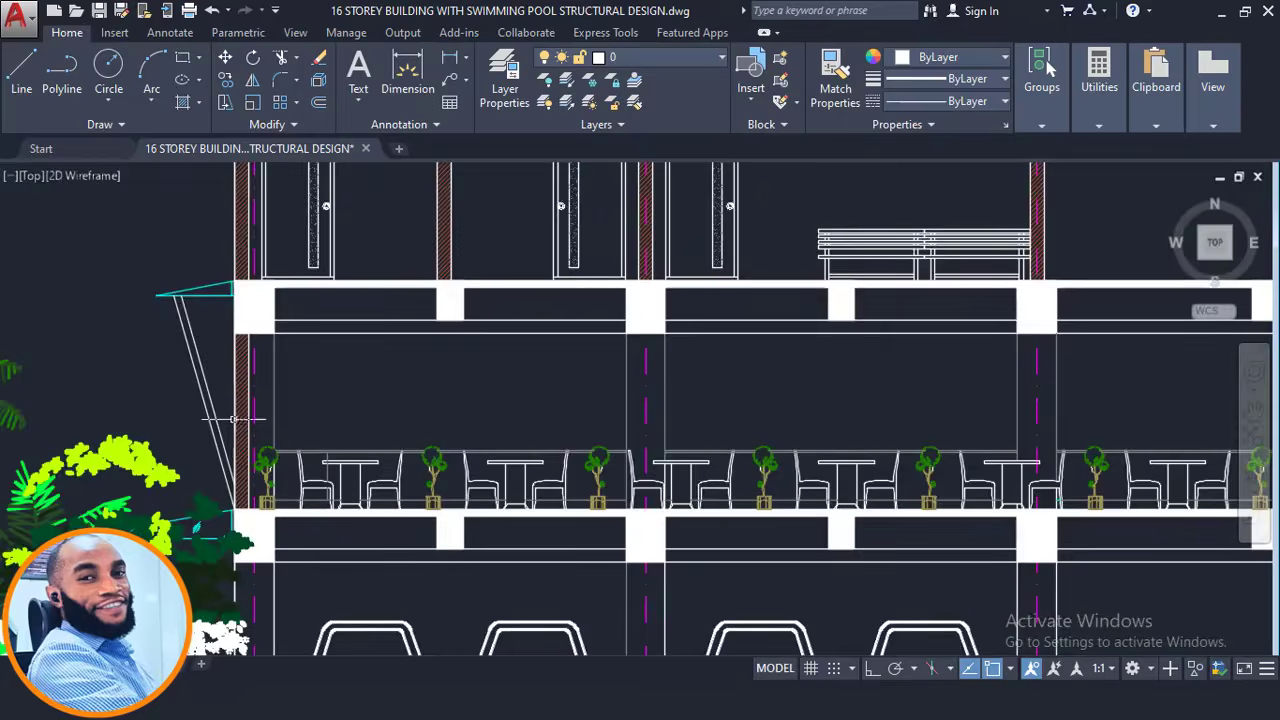
scroll(243, 408, "down", 2)
scroll(1038, 455, "up", 8)
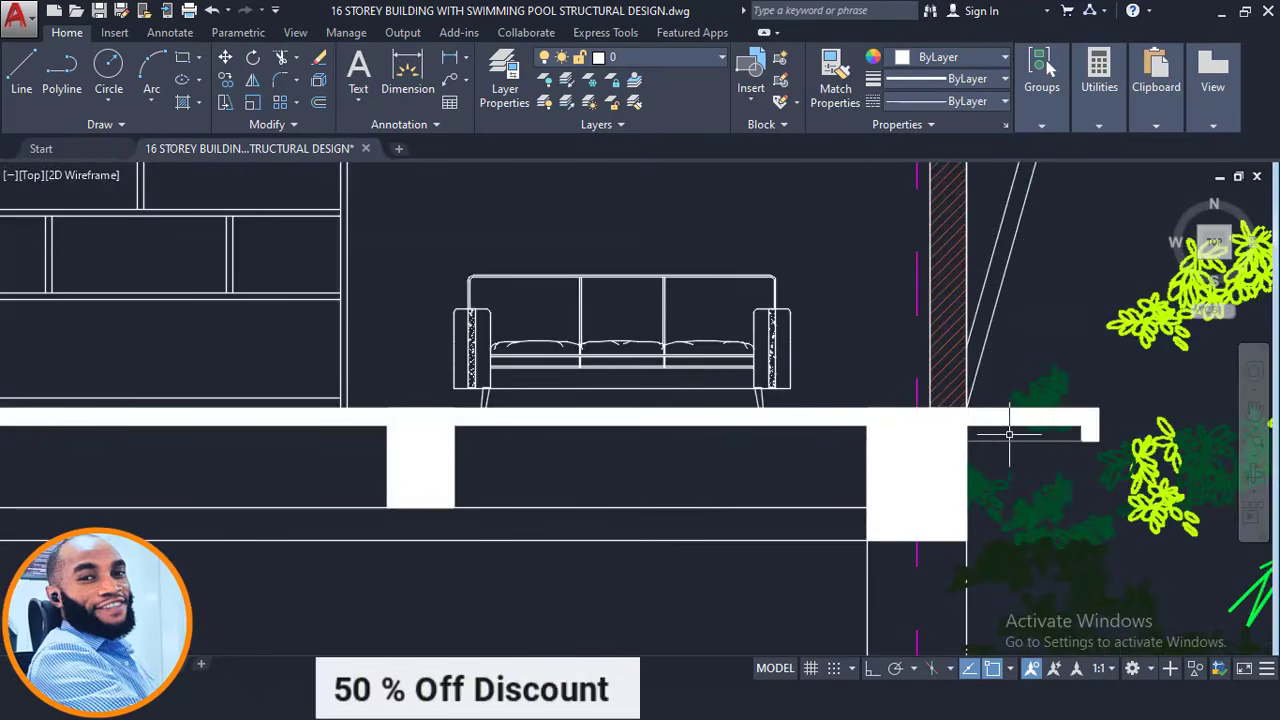
scroll(805, 520, "down", 6)
scroll(732, 475, "down", 2)
middle_click_drag(673, 478, 691, 503)
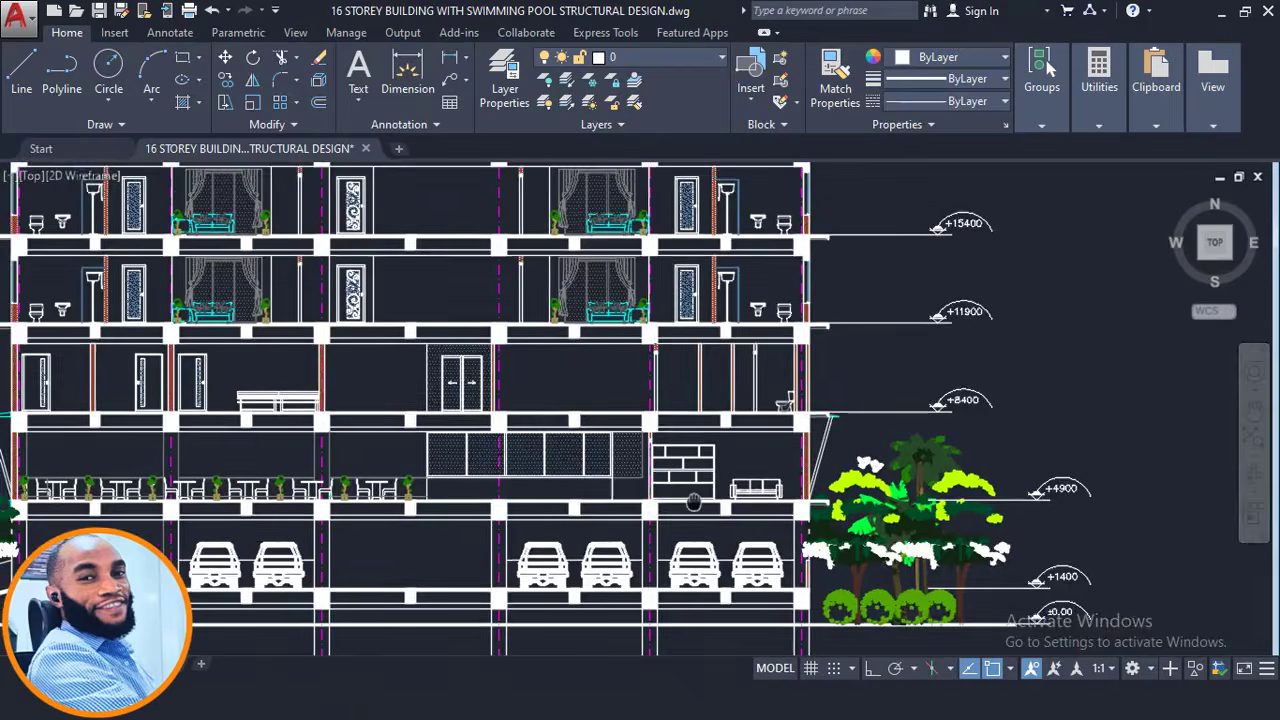
- Go to the First Floor plan and examine its rooms, columns, stair and lift from the manager office to the kitchen
scroll(691, 503, "down", 2)
middle_click_drag(504, 336, 639, 498)
scroll(634, 440, "down", 4)
middle_click_drag(590, 250, 638, 560)
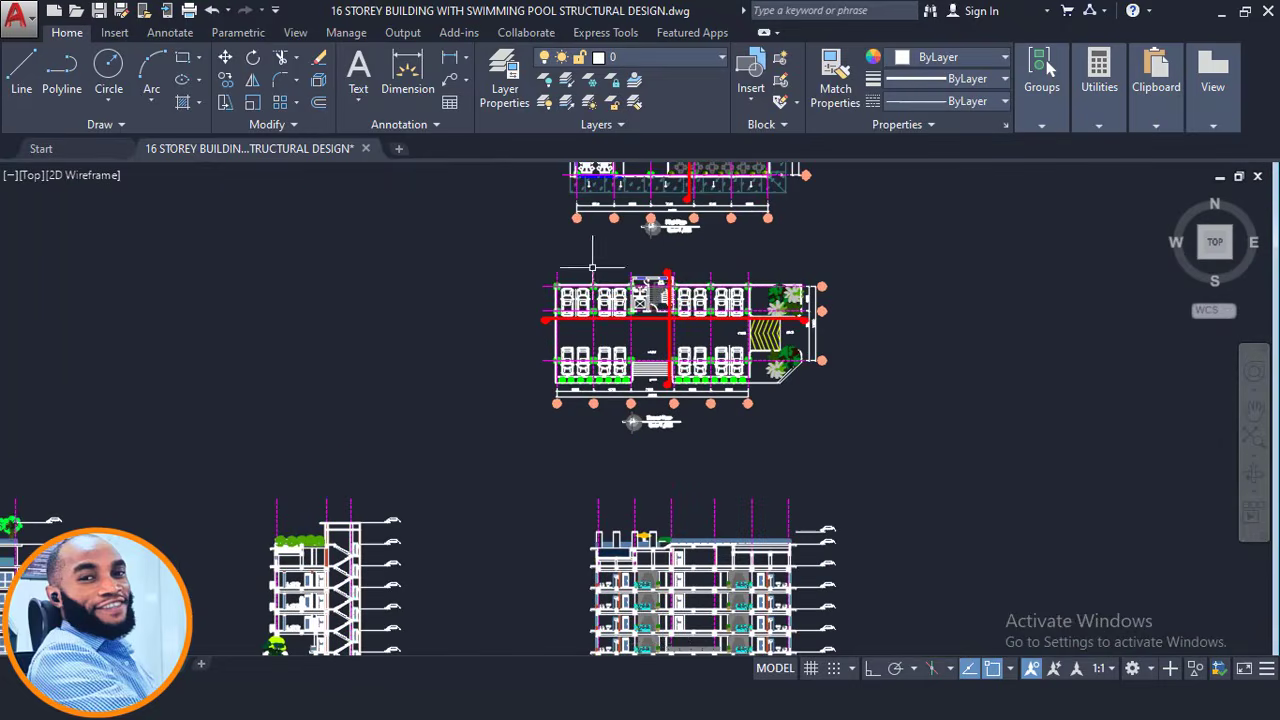
middle_click_drag(592, 200, 583, 440)
scroll(578, 385, "up", 8)
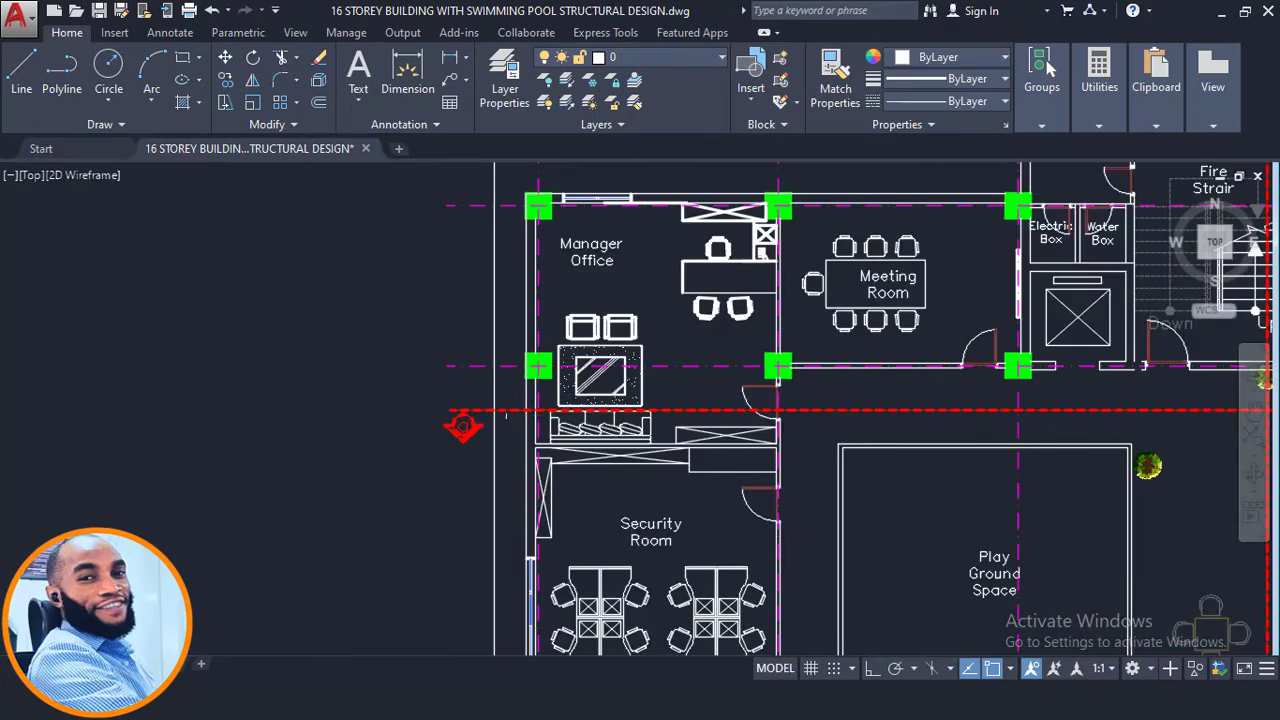
scroll(452, 414, "down", 4)
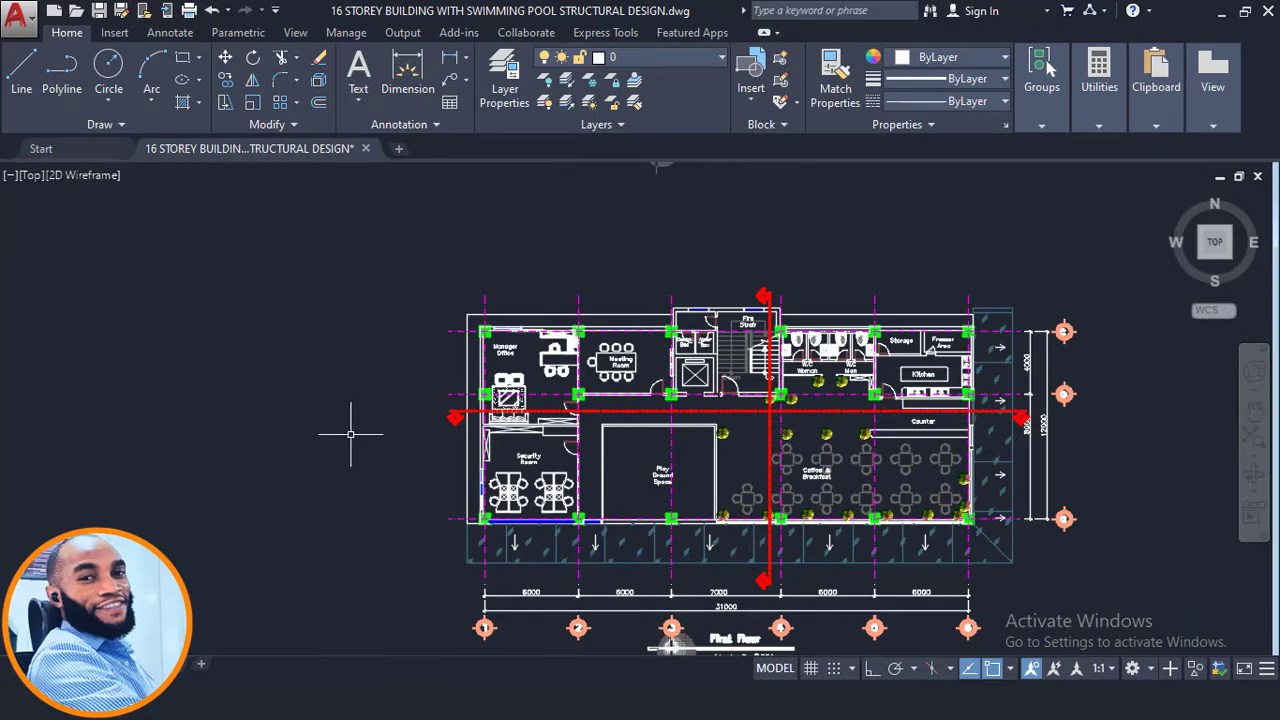
scroll(470, 432, "up", 4)
scroll(433, 449, "down", 2)
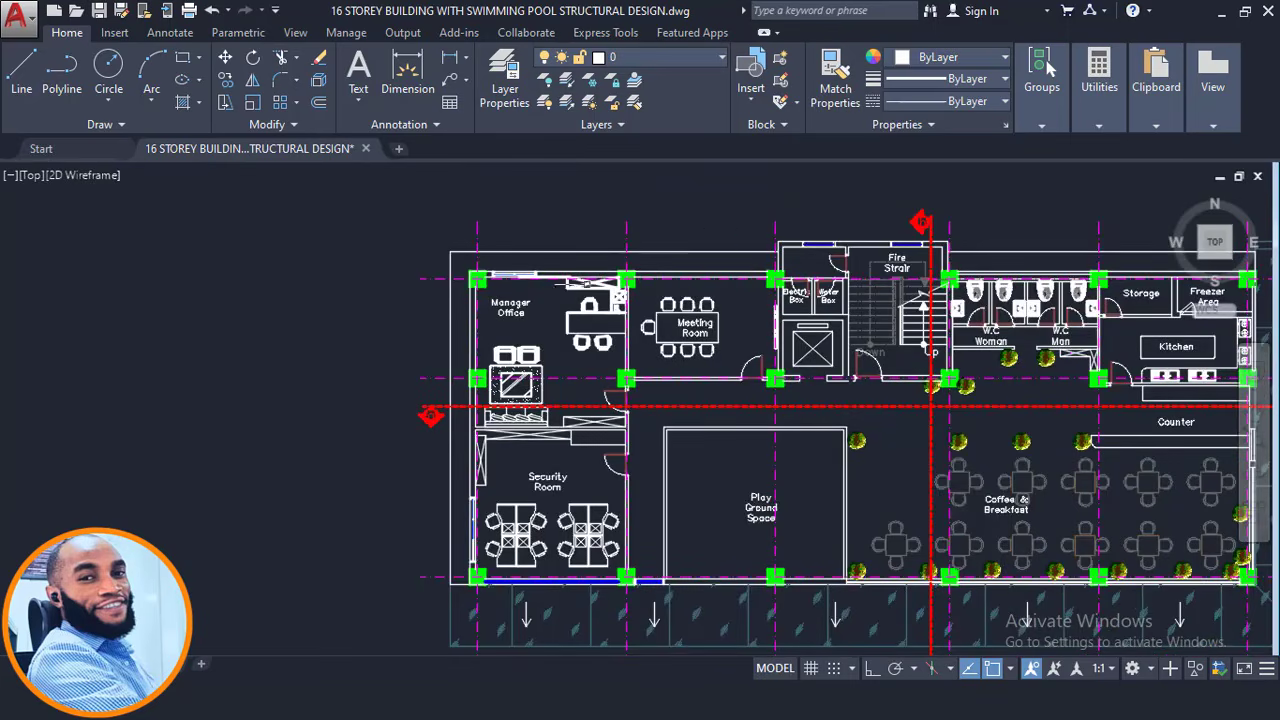
middle_click_drag(441, 255, 379, 307)
middle_click_drag(903, 300, 800, 288)
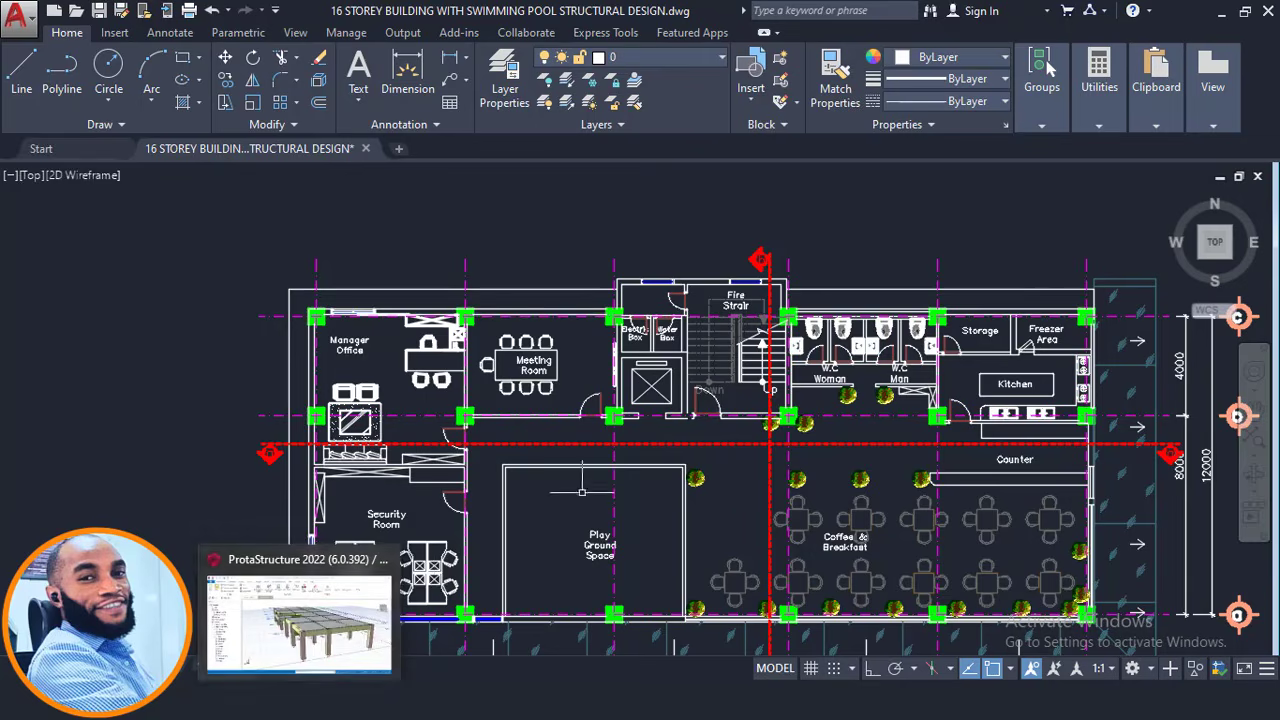
- Inspect the outer slab edge beside the security room and the surrounding canopy on the First Floor plan
scroll(705, 332, "down", 2)
middle_click_drag(648, 642, 664, 560)
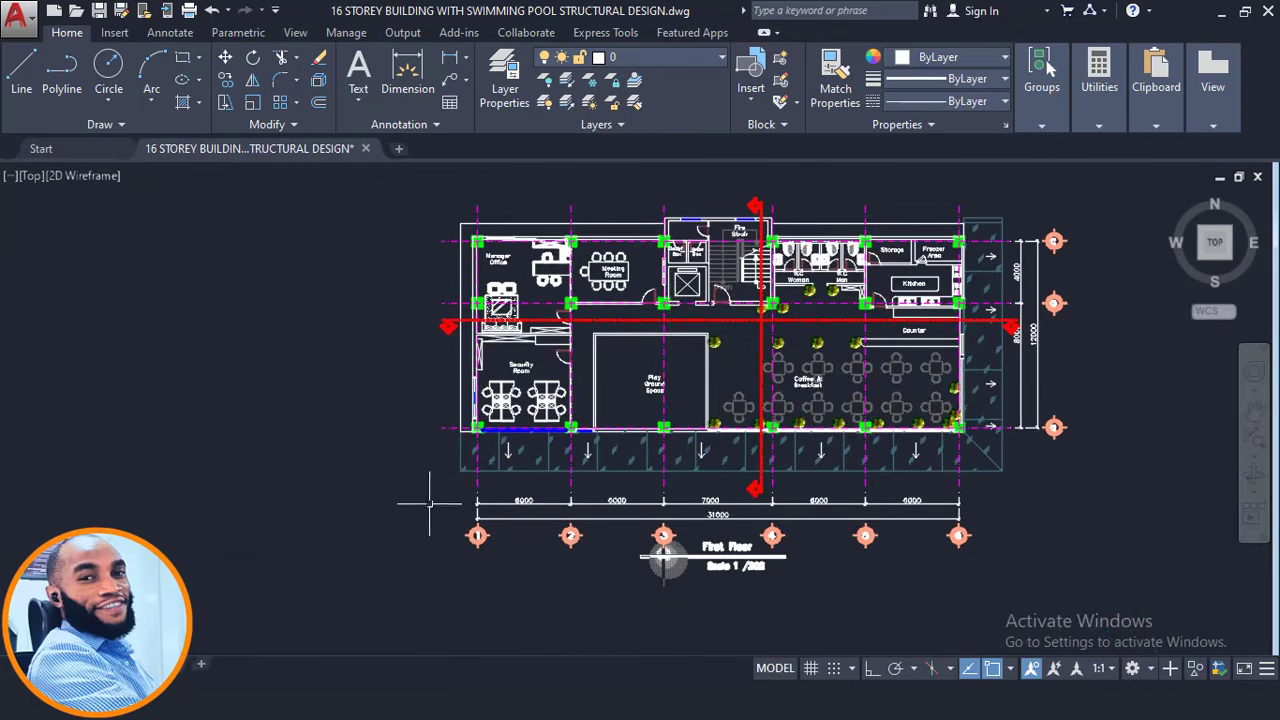
scroll(532, 326, "up", 2)
scroll(496, 333, "up", 2)
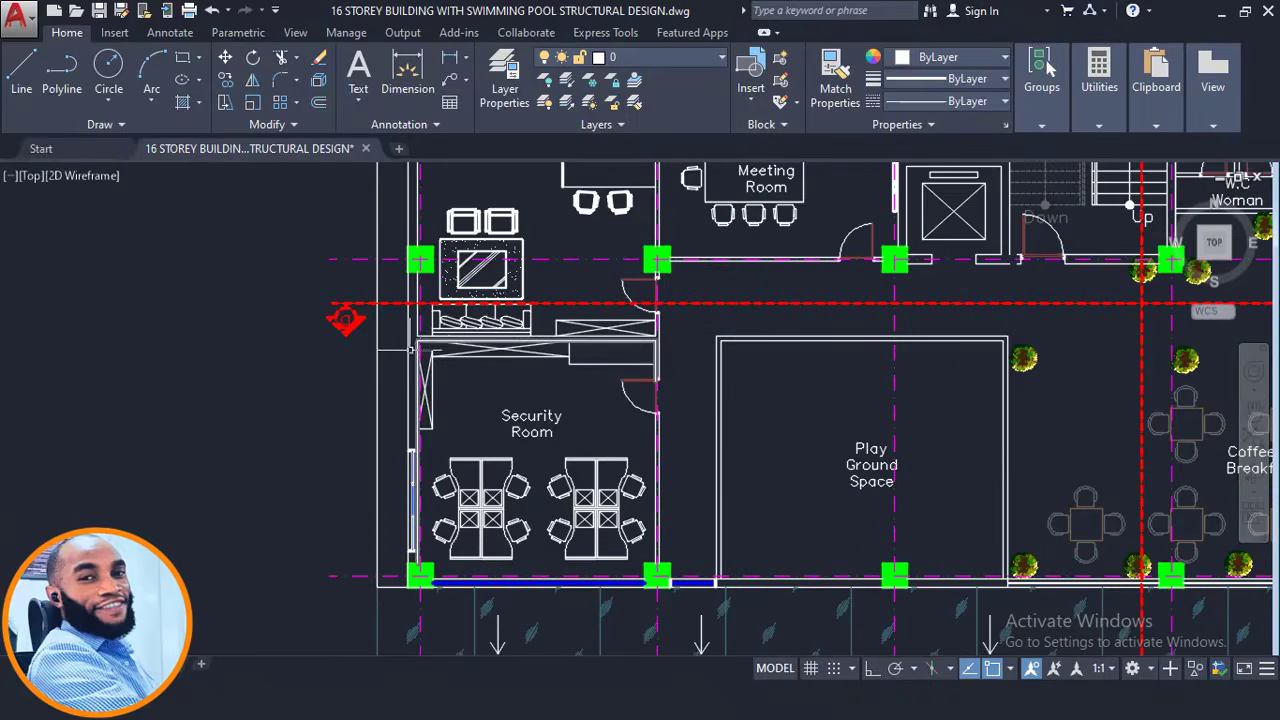
scroll(415, 388, "down", 2)
scroll(706, 418, "down", 4)
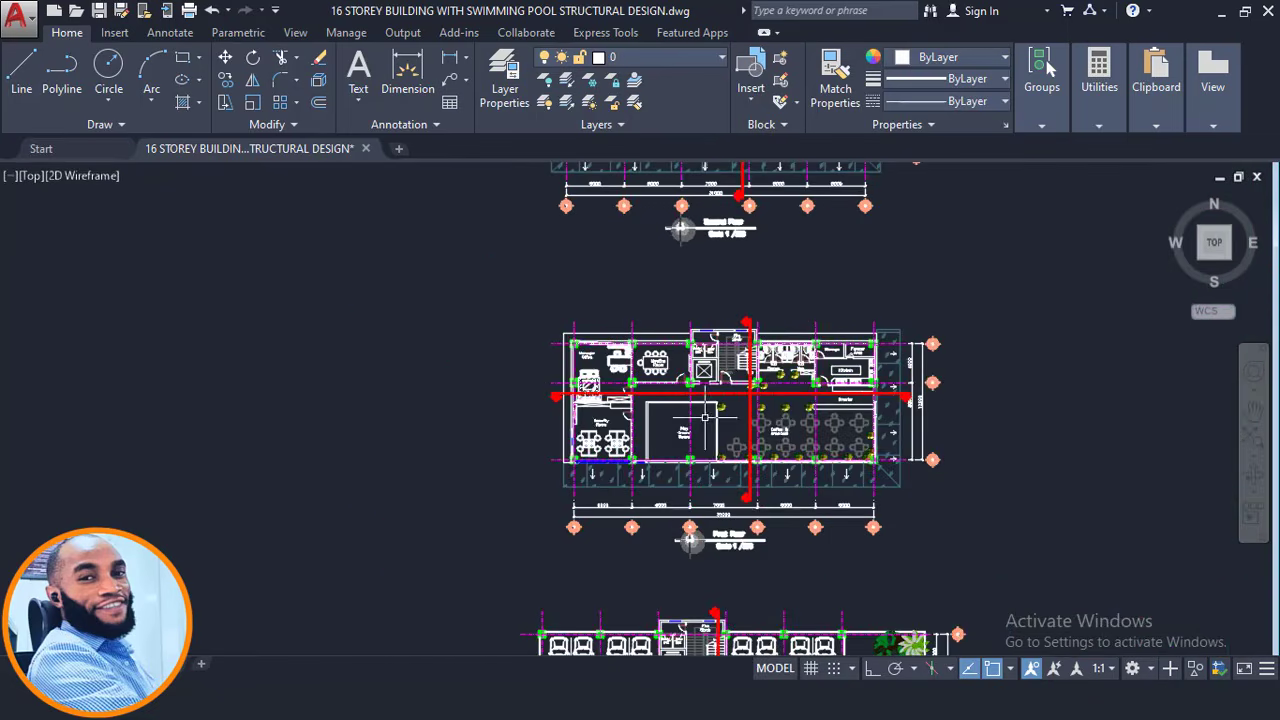
scroll(700, 400, "up", 3)
- Find the simplified structural layout away from the architectural plans and examine its columns, beam lines and lift walls
scroll(509, 380, "down", 9)
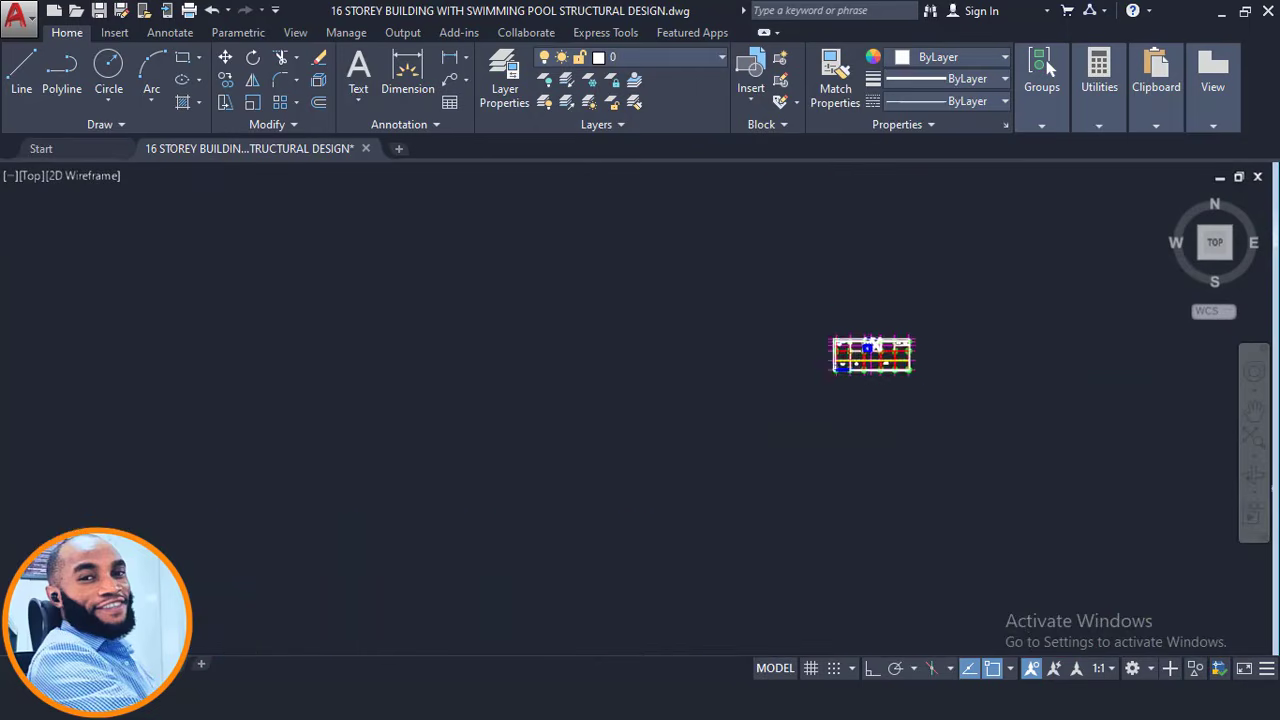
scroll(943, 382, "up", 4)
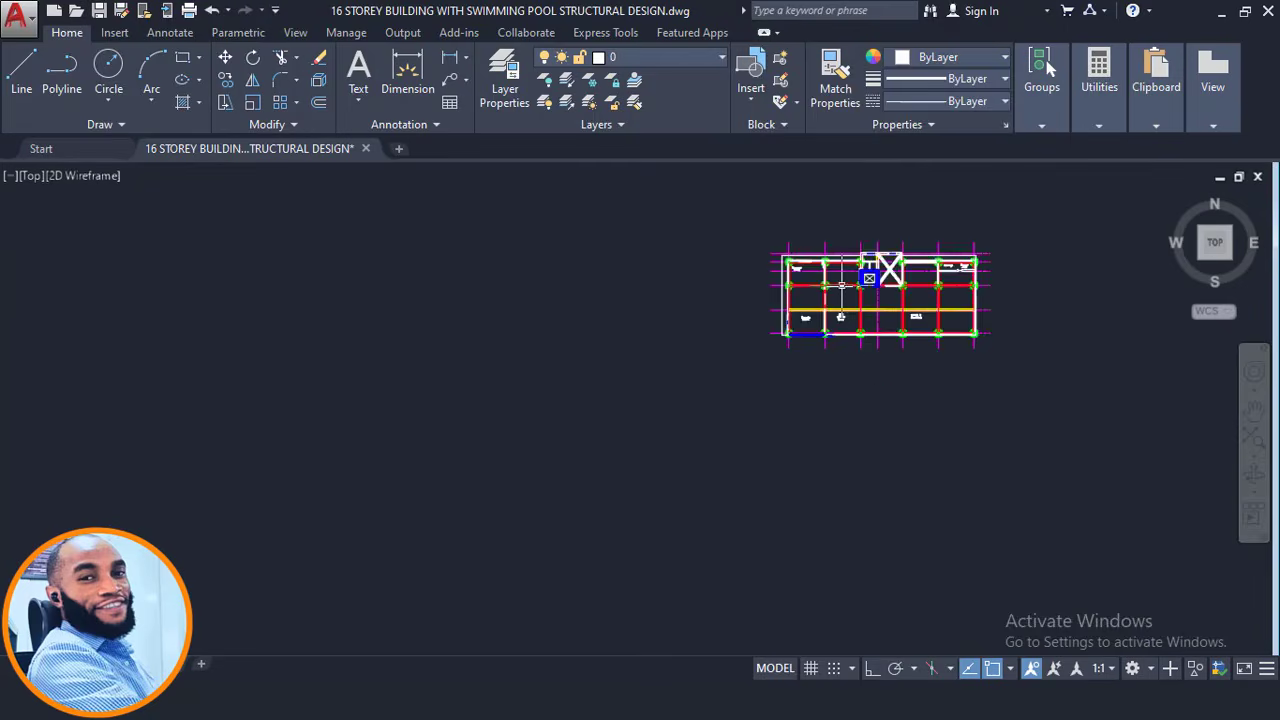
scroll(804, 290, "up", 4)
scroll(760, 326, "up", 2)
middle_click_drag(714, 329, 376, 428)
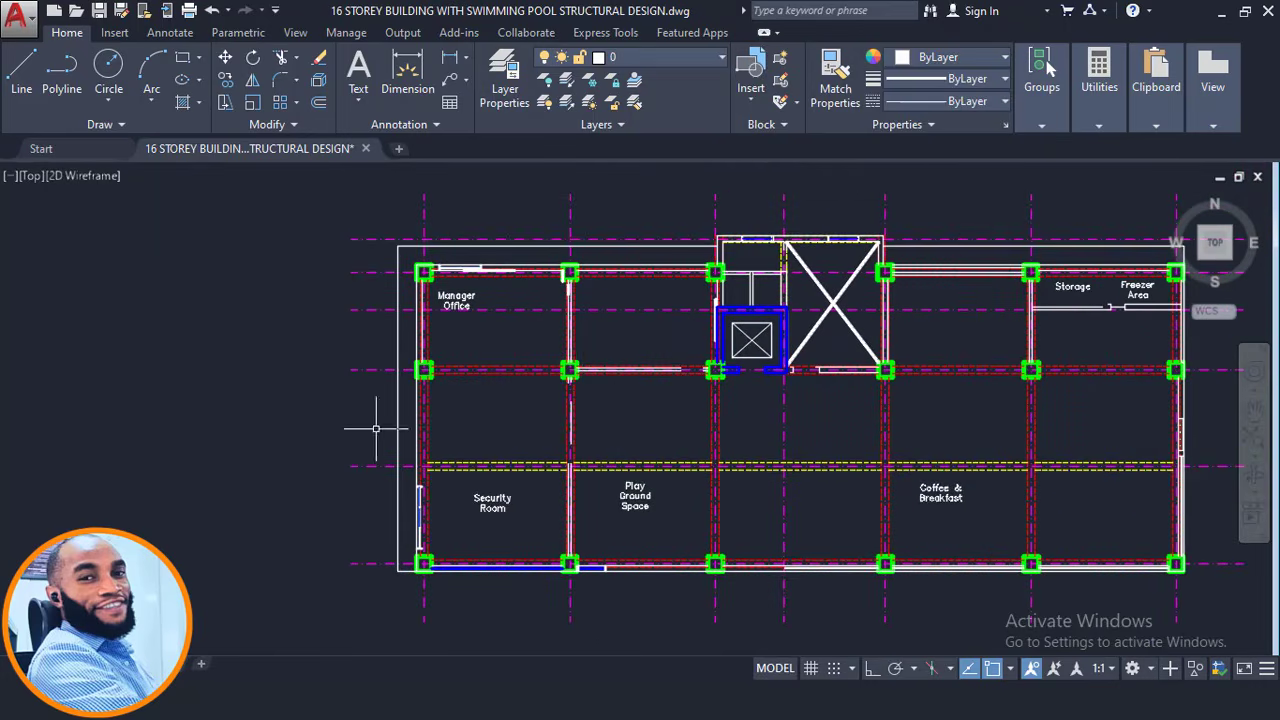
- Return to the north view section among the elevations and sections and view its lower storeys
scroll(481, 367, "down", 6)
mouse_move(622, 506)
middle_mouse_down()
mouse_move(551, 423)
mouse_move(490, 294)
middle_mouse_up()
scroll(494, 279, "down", 4)
scroll(638, 324, "down", 2)
middle_click_drag(775, 470, 520, 290)
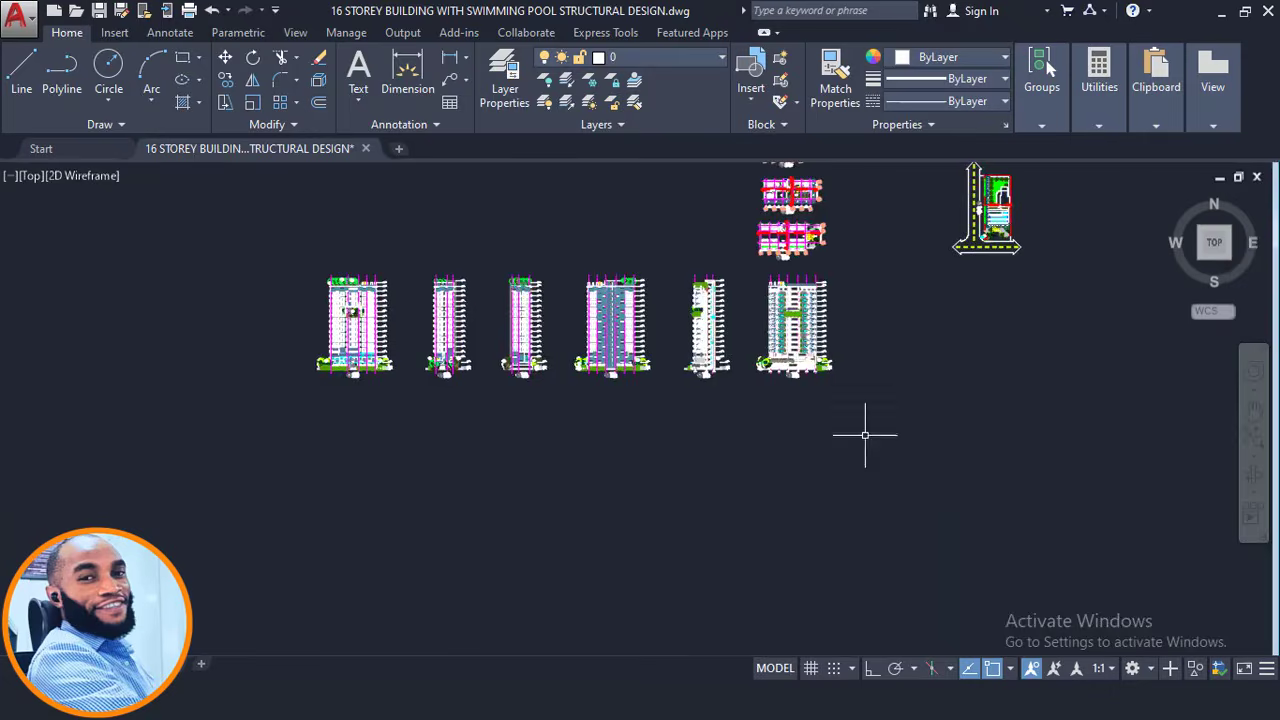
scroll(863, 434, "up", 4)
scroll(651, 354, "up", 8)
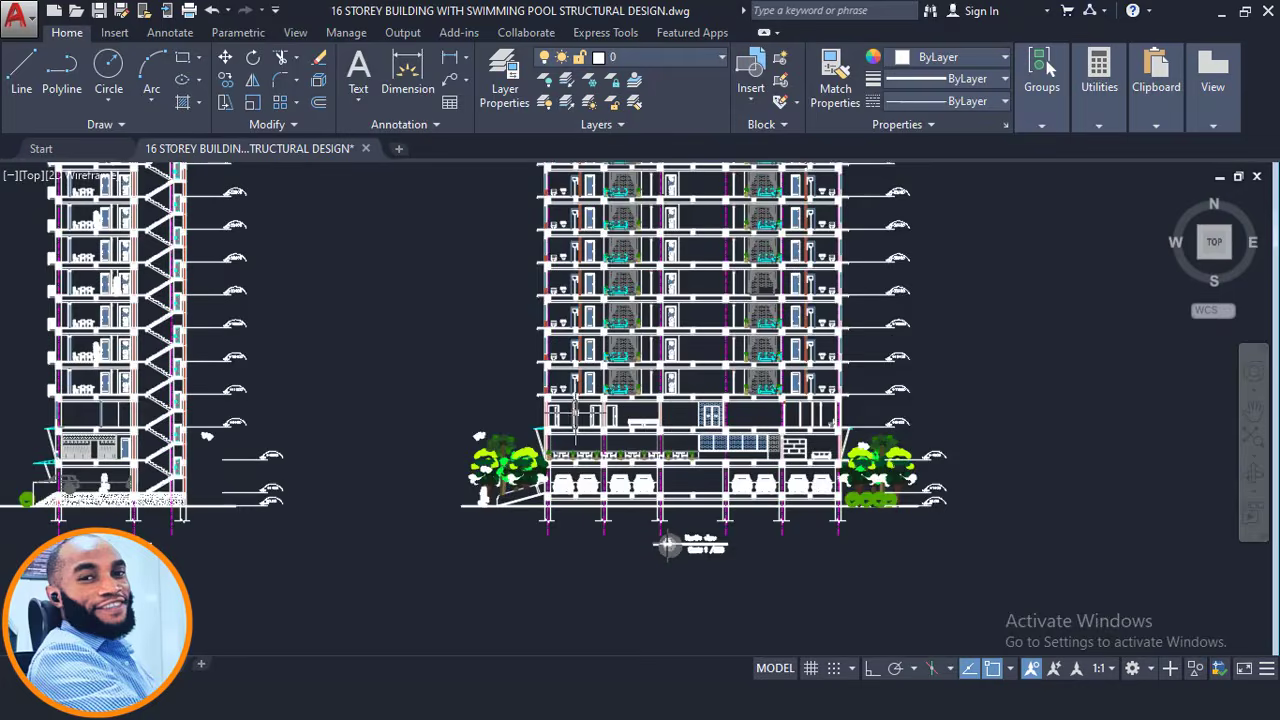
- Compare the wall, edge beam and slab projection at both ends of the storeys above parking in the north view section
scroll(541, 433, "up", 5)
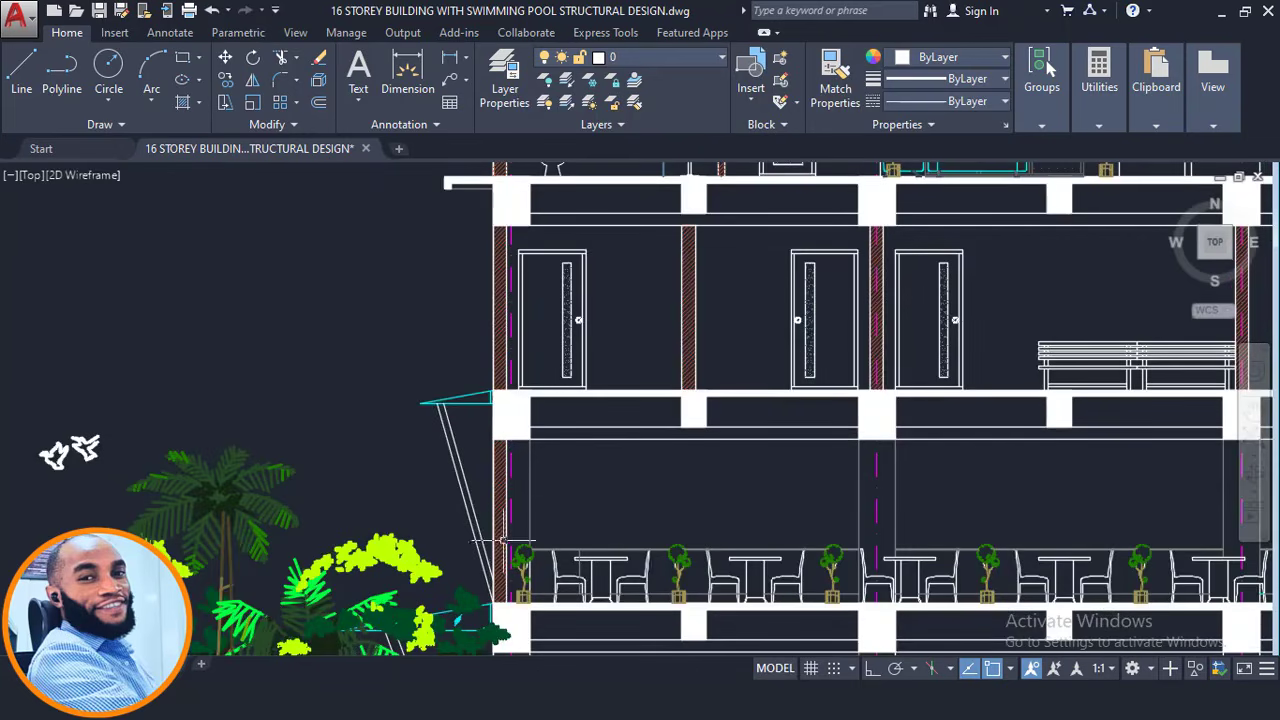
scroll(501, 455, "up", 2)
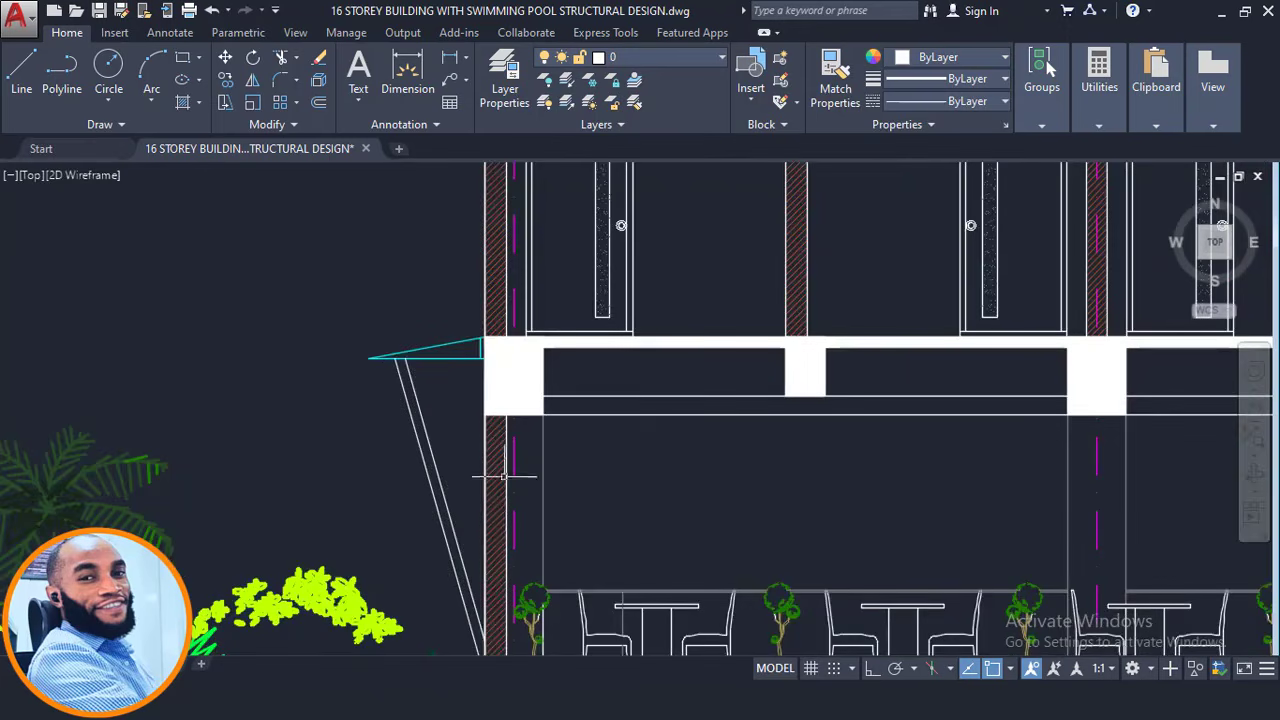
scroll(480, 469, "down", 4)
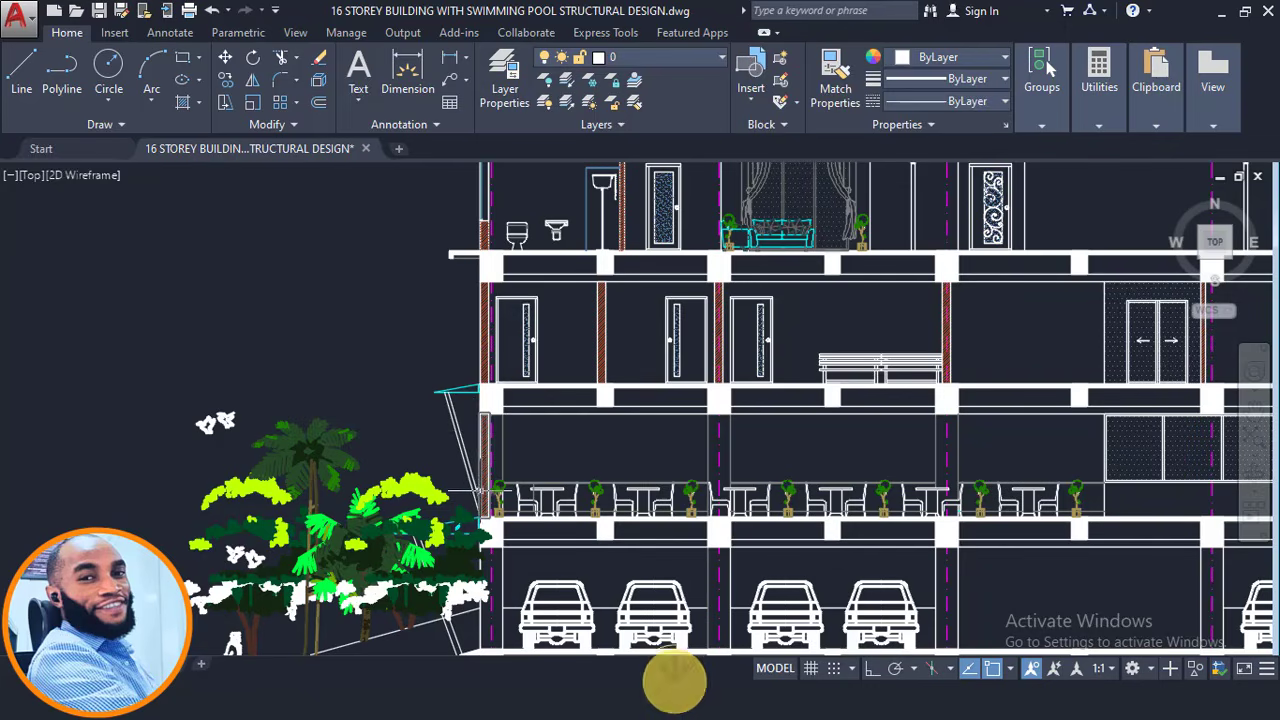
scroll(490, 495, "up", 3)
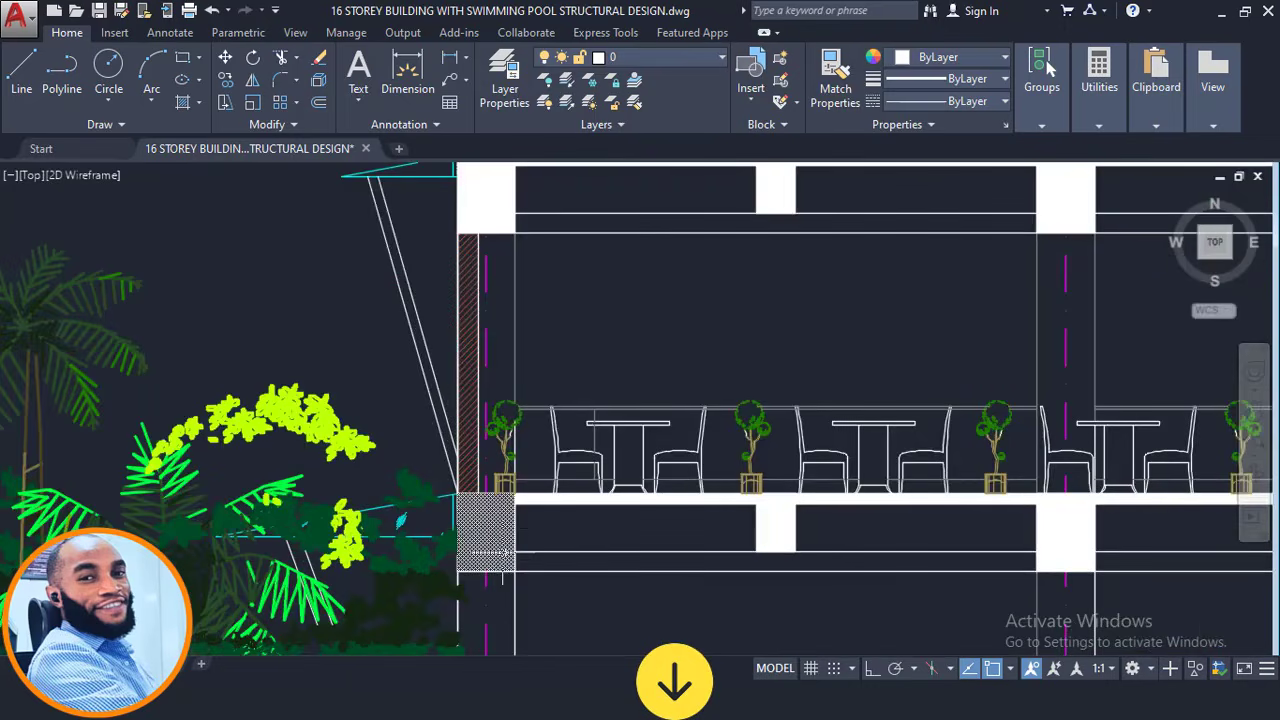
scroll(497, 552, "down", 5)
scroll(857, 488, "up", 3)
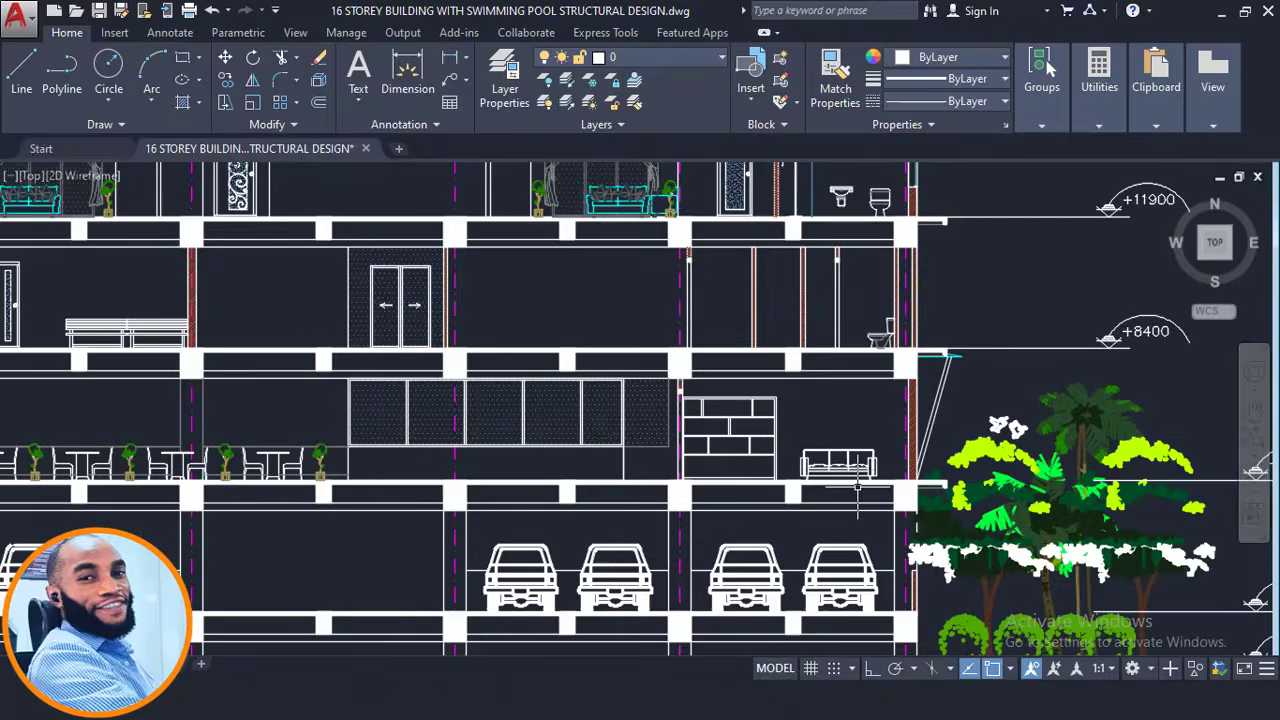
scroll(880, 490, "up", 2)
scroll(900, 488, "down", 3)
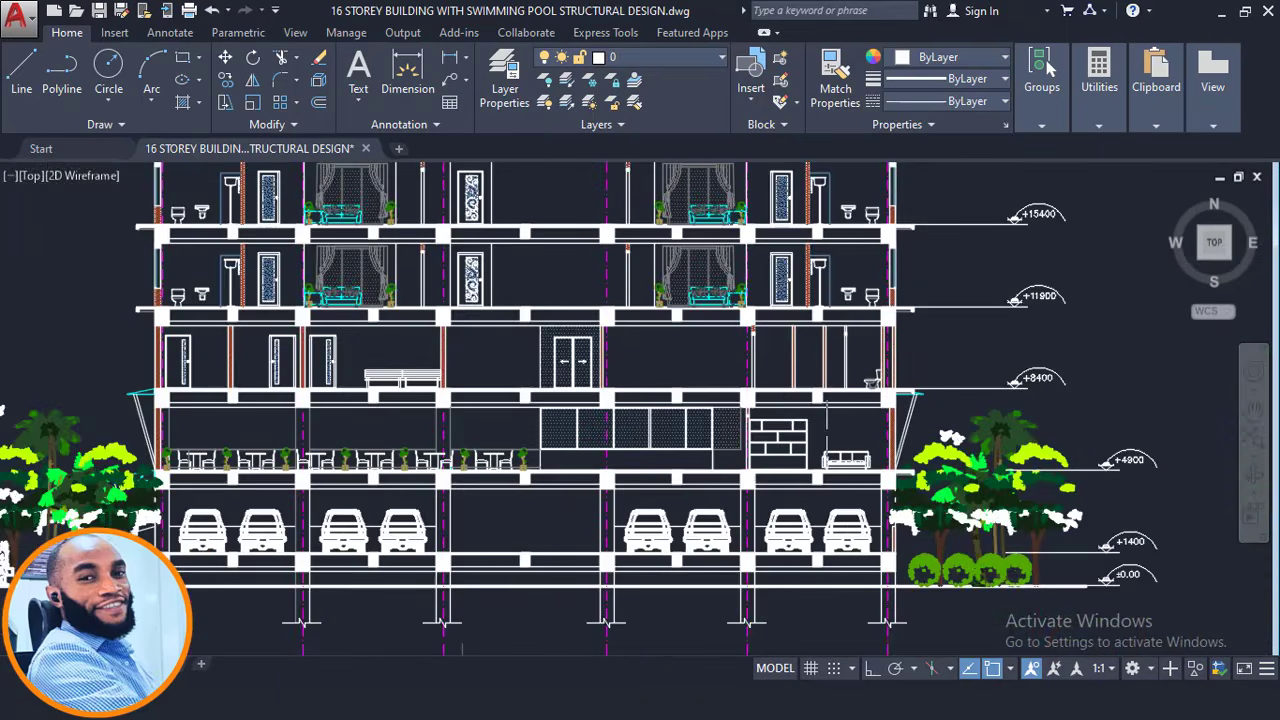
scroll(724, 395, "down", 5)
scroll(724, 395, "down", 2)
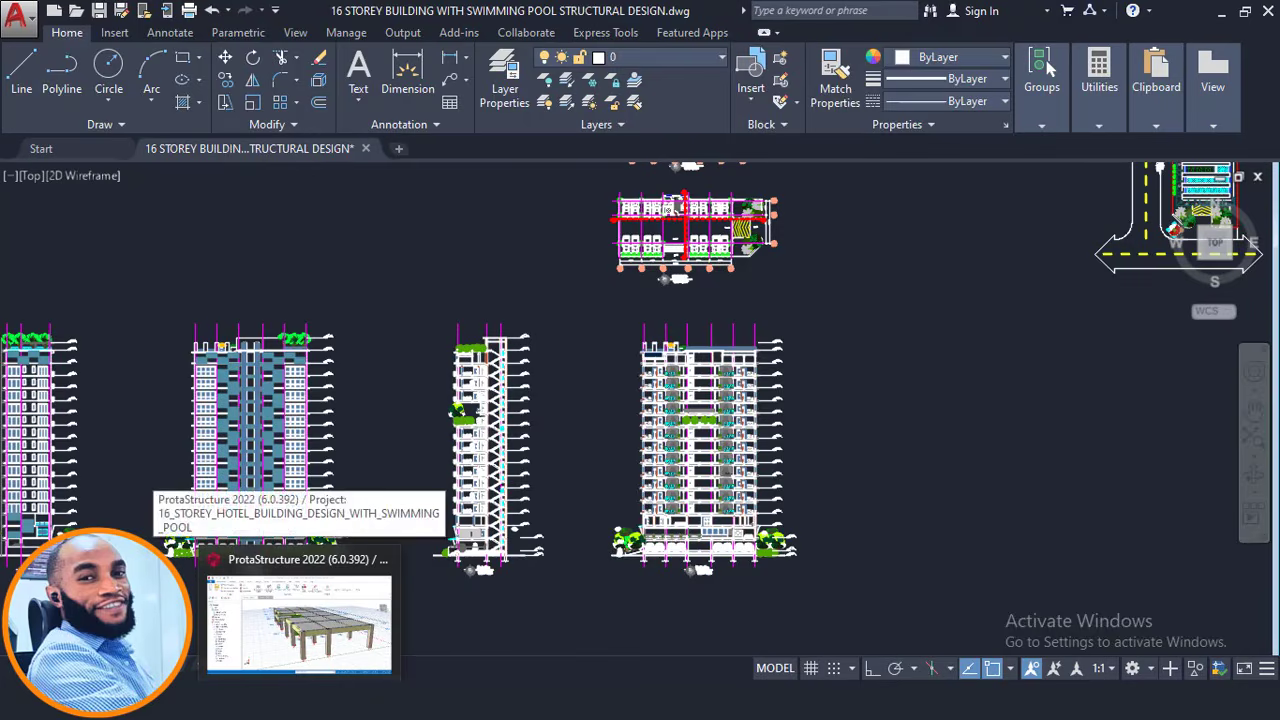
- Switch to ProtaStructure and inspect the Storey 1 3D model around the lift walls and stair opening
left_click(388, 607)
middle_click_drag(606, 414, 631, 434, "shift")
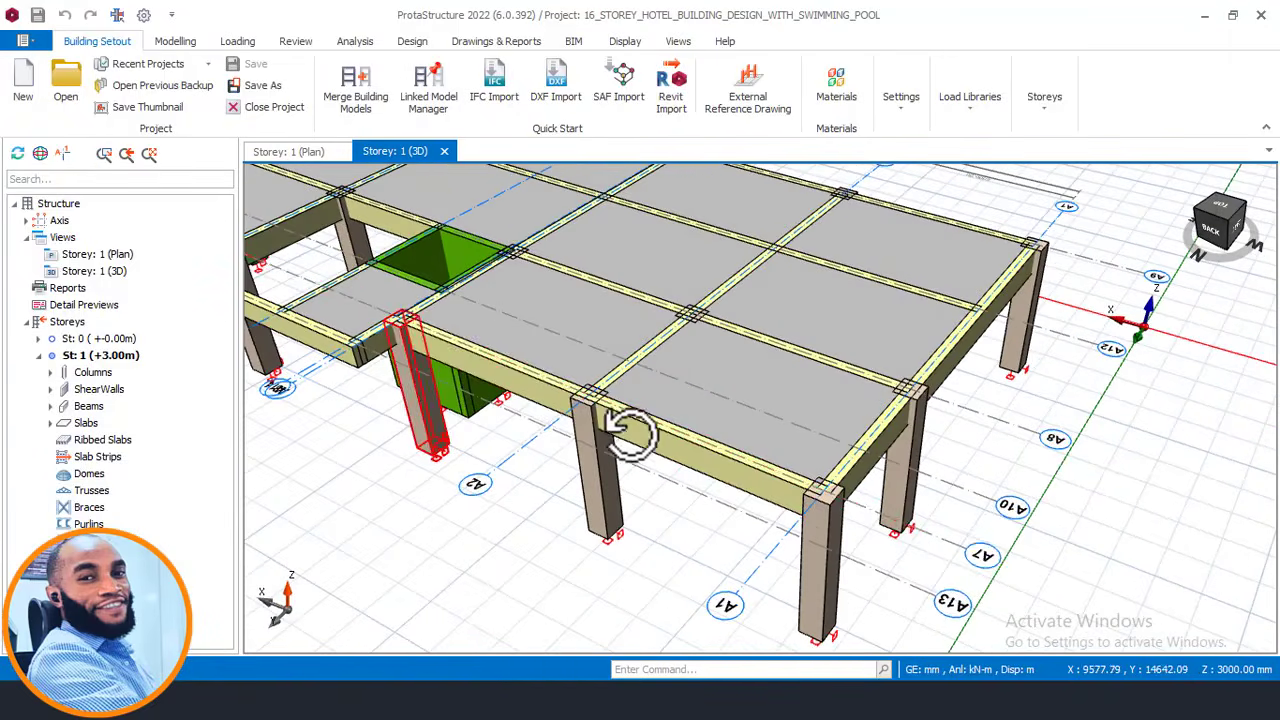
middle_click_drag(505, 361, 688, 440)
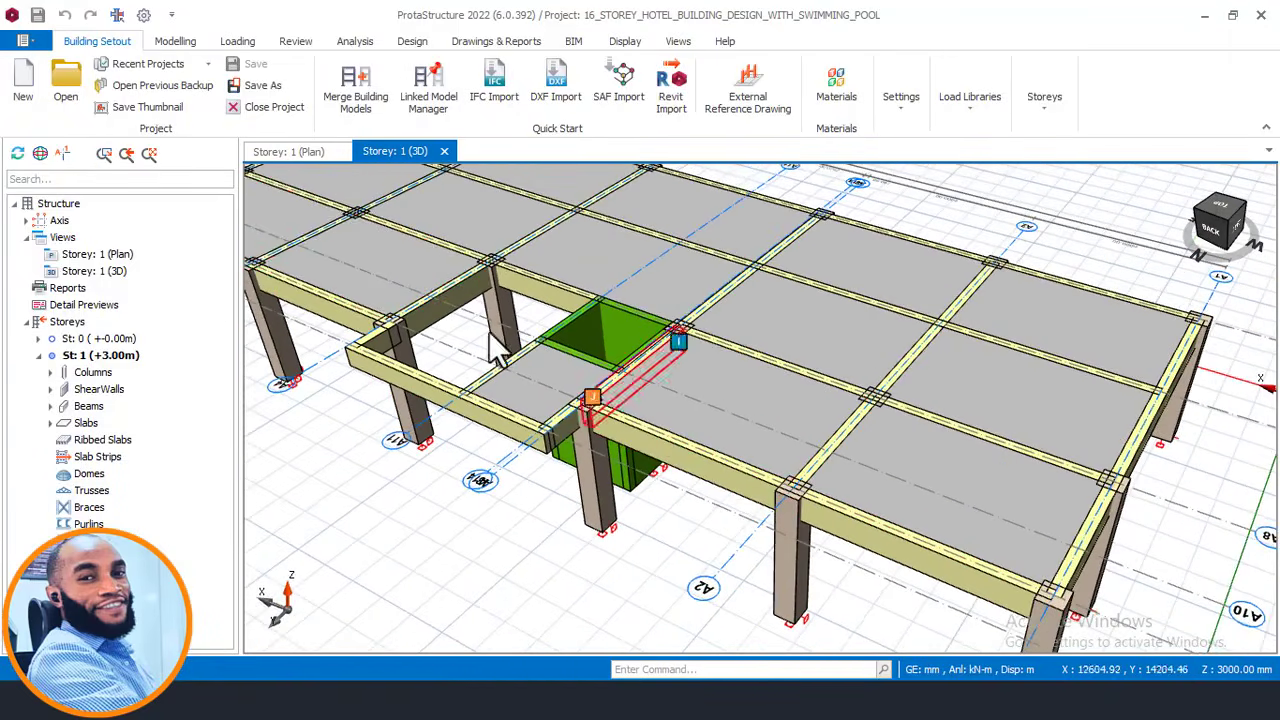
- Open the Storey 1 plan view and examine the lift shear walls, adjoining columns and slab panels
left_click(306, 155)
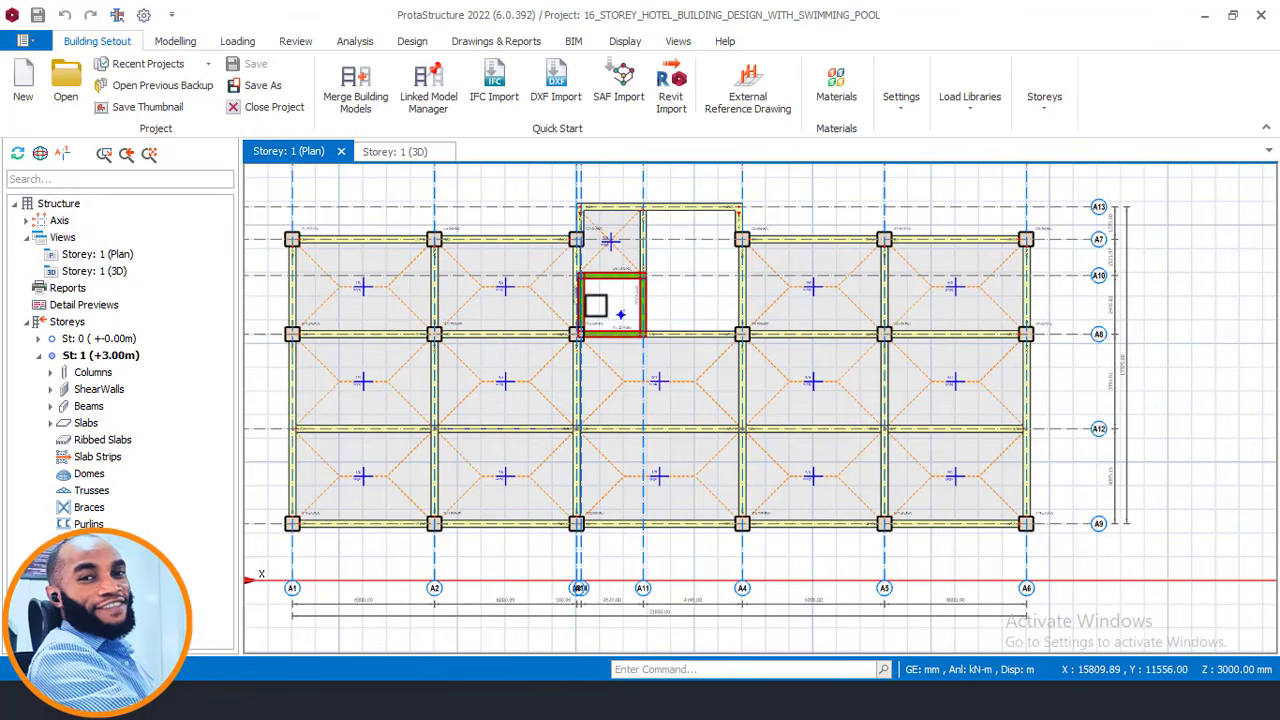
mouse_move(587, 293)
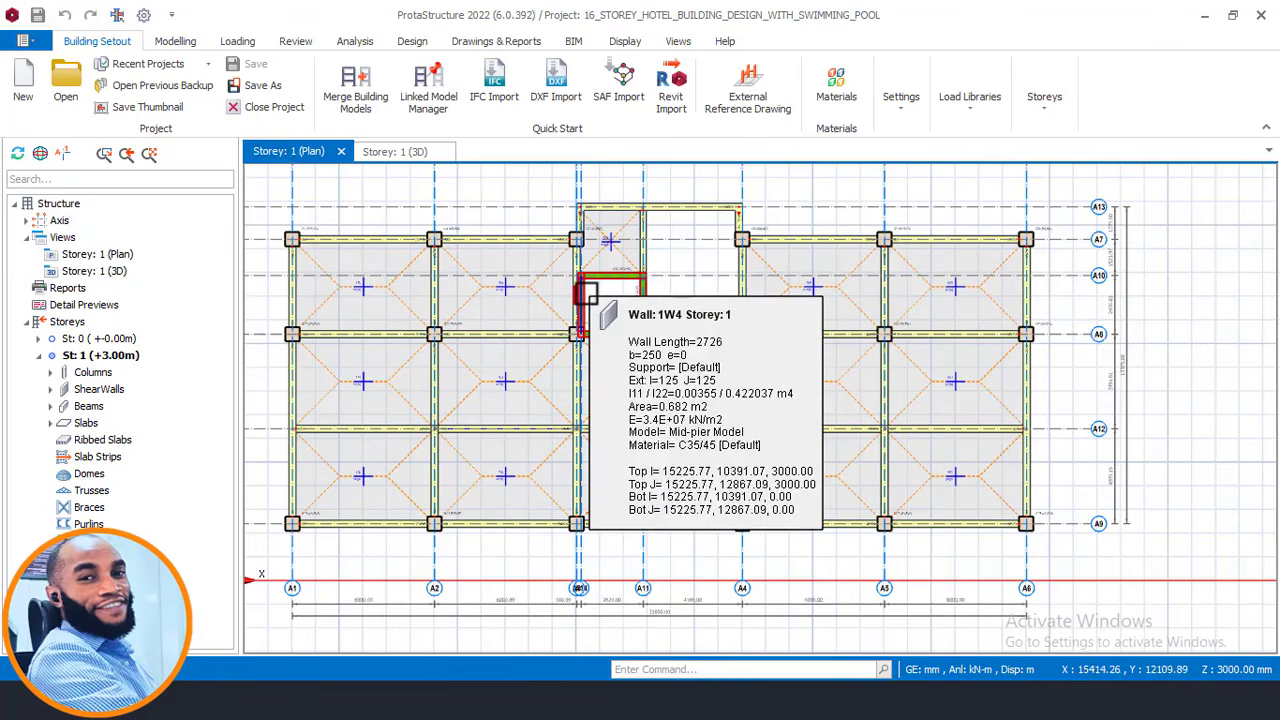
scroll(590, 293, "up", 3)
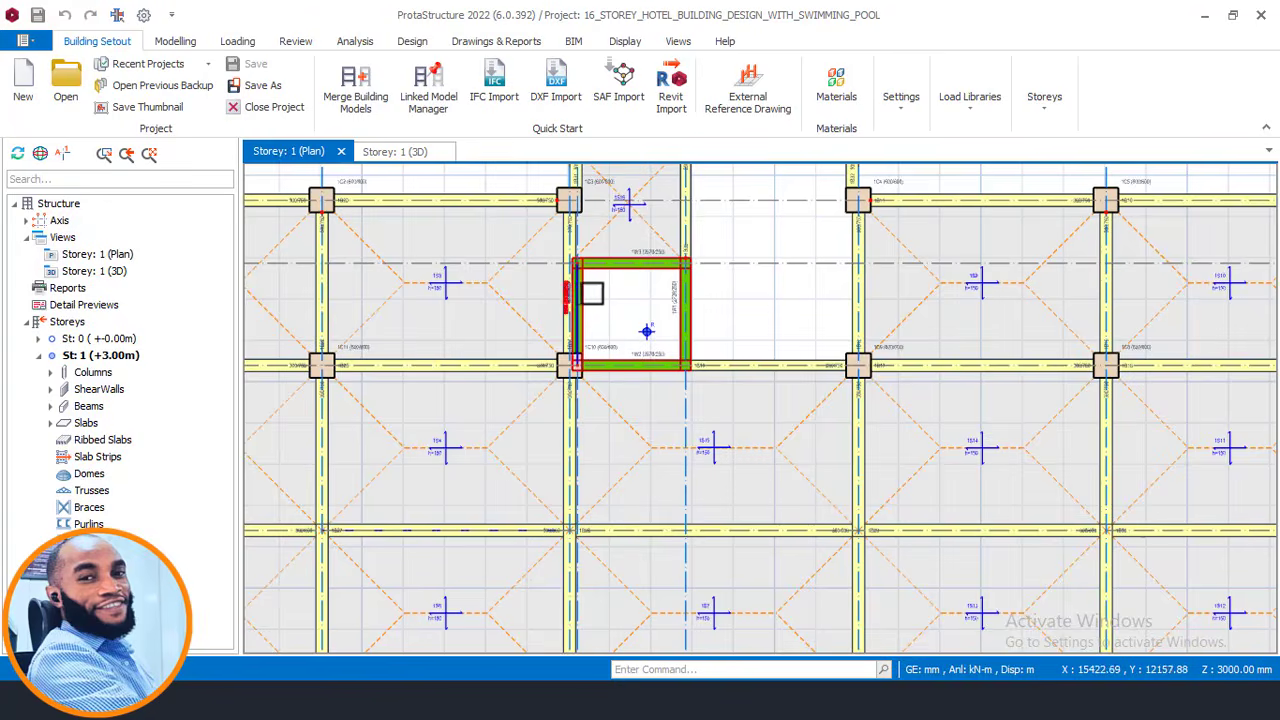
scroll(599, 293, "down", 1)
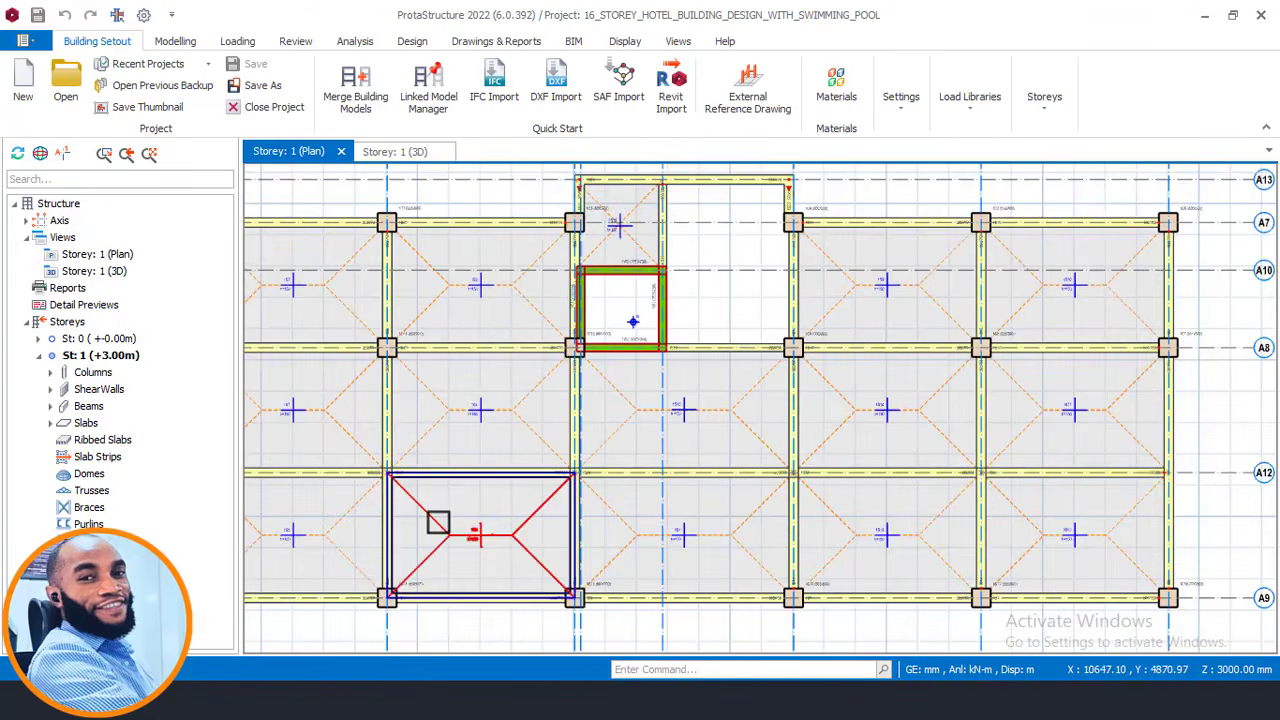
middle_click_drag(576, 411, 641, 425)
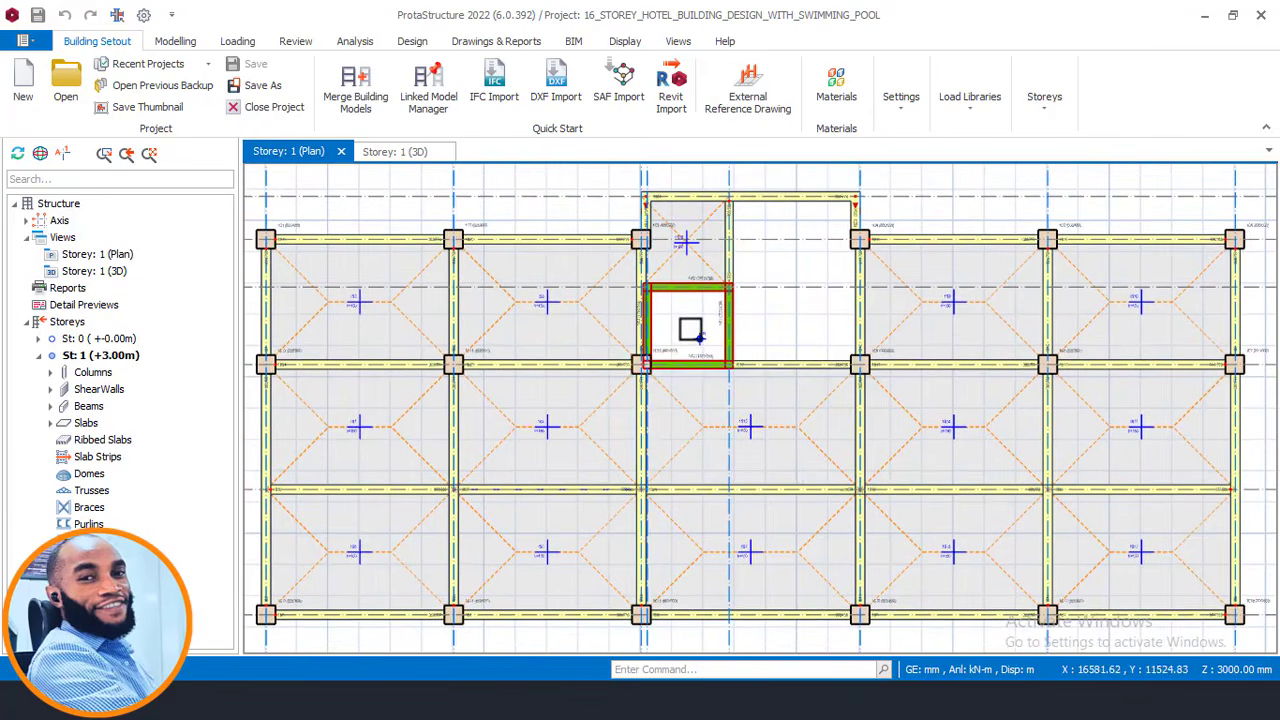
middle_click_drag(678, 331, 691, 326)
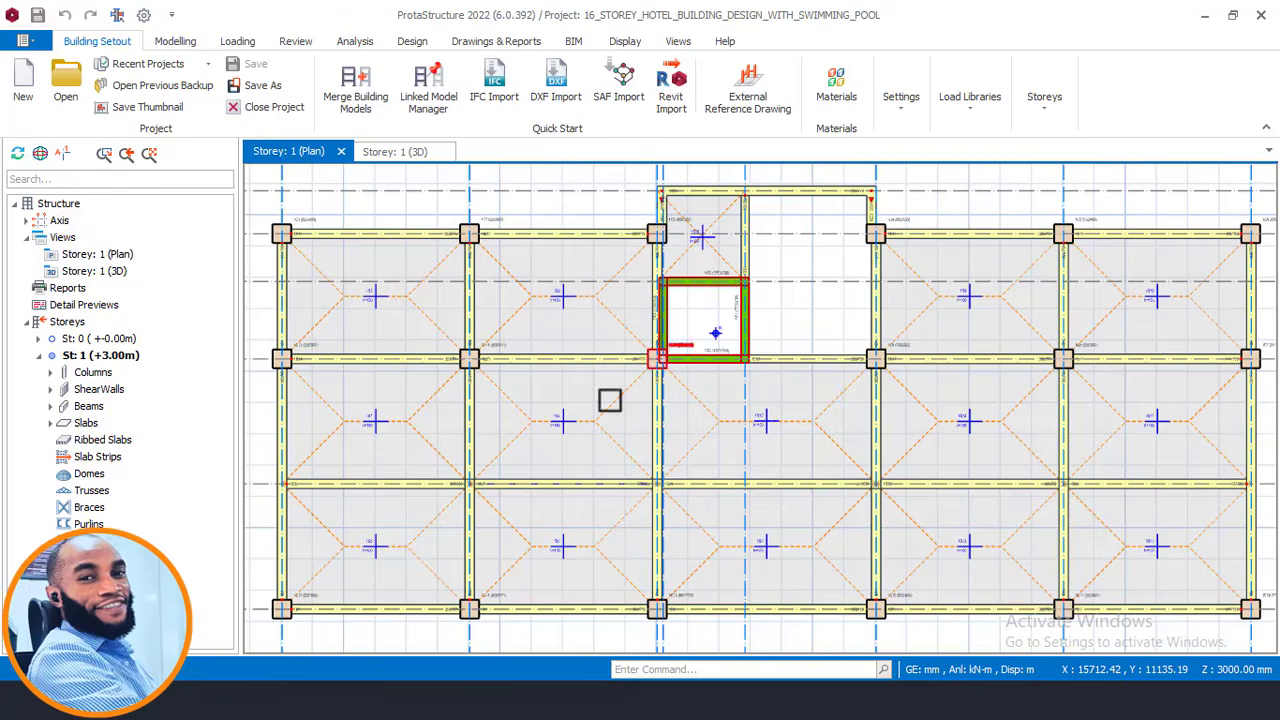
- Switch to AutoCAD and examine the ground floor and first floor plans alongside the building sections below them
left_click(335, 700)
scroll(677, 318, "down", 4)
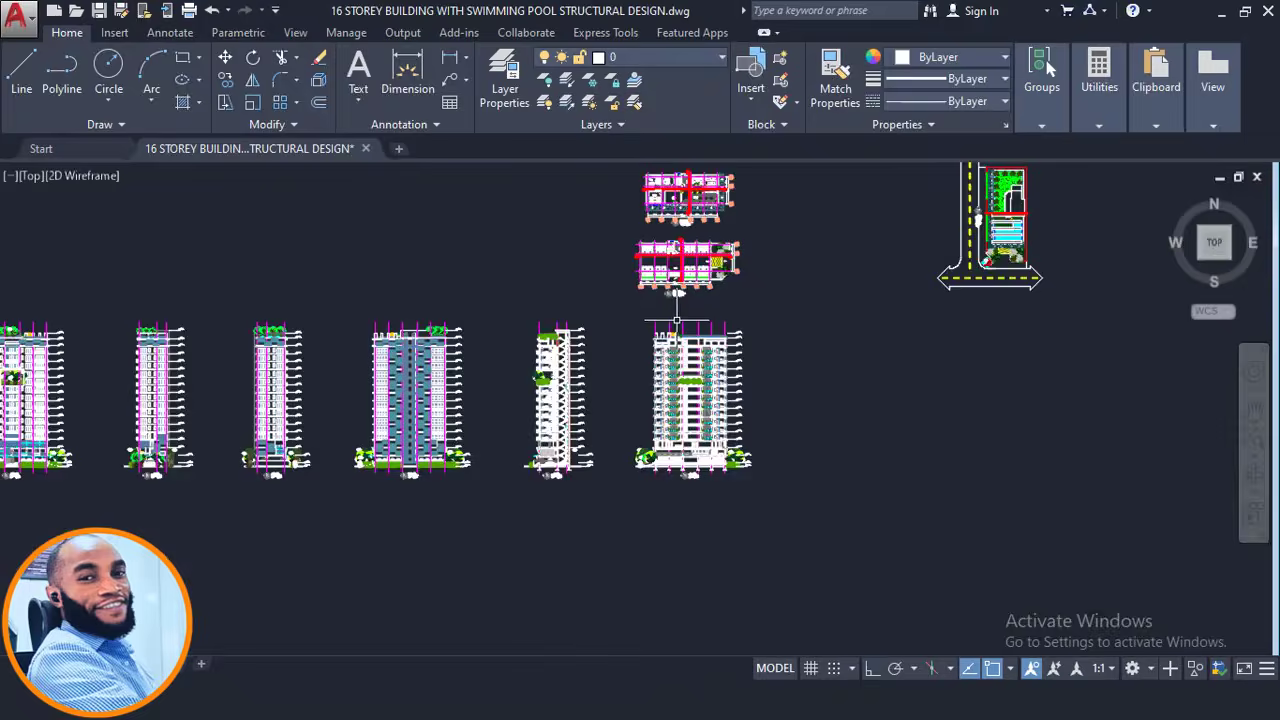
middle_click_drag(591, 322, 593, 533)
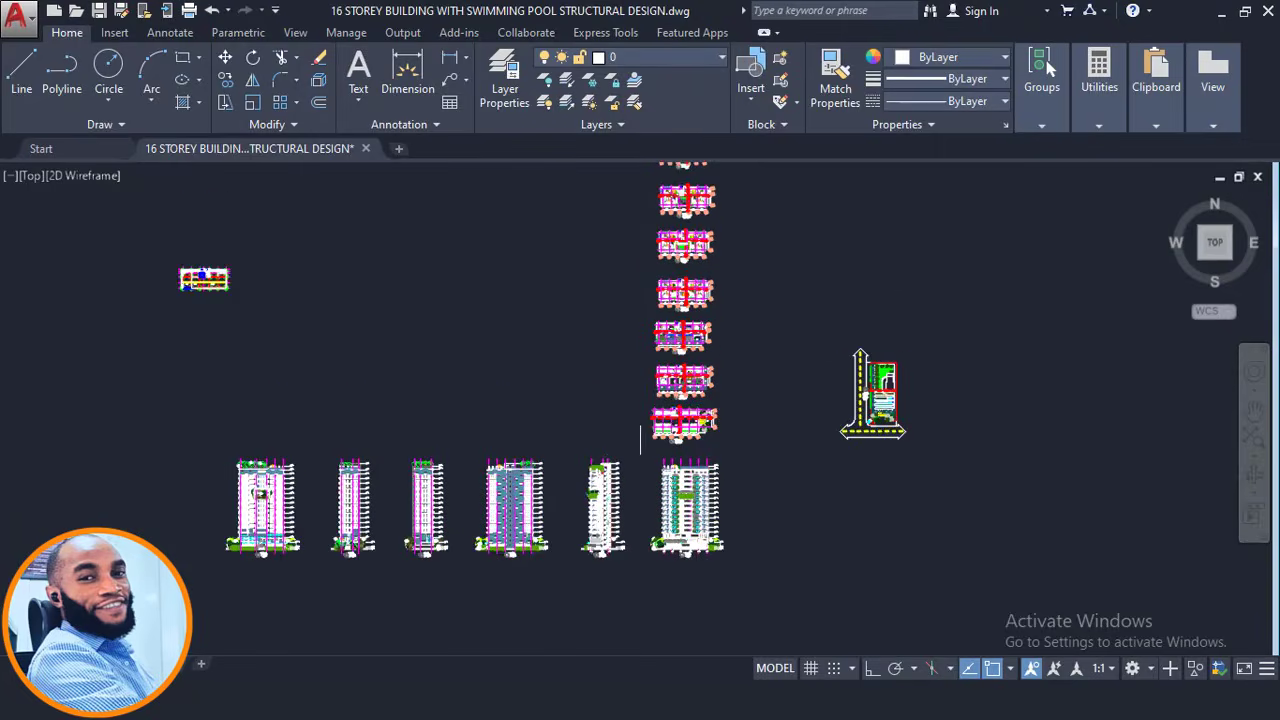
scroll(657, 423, "up", 4)
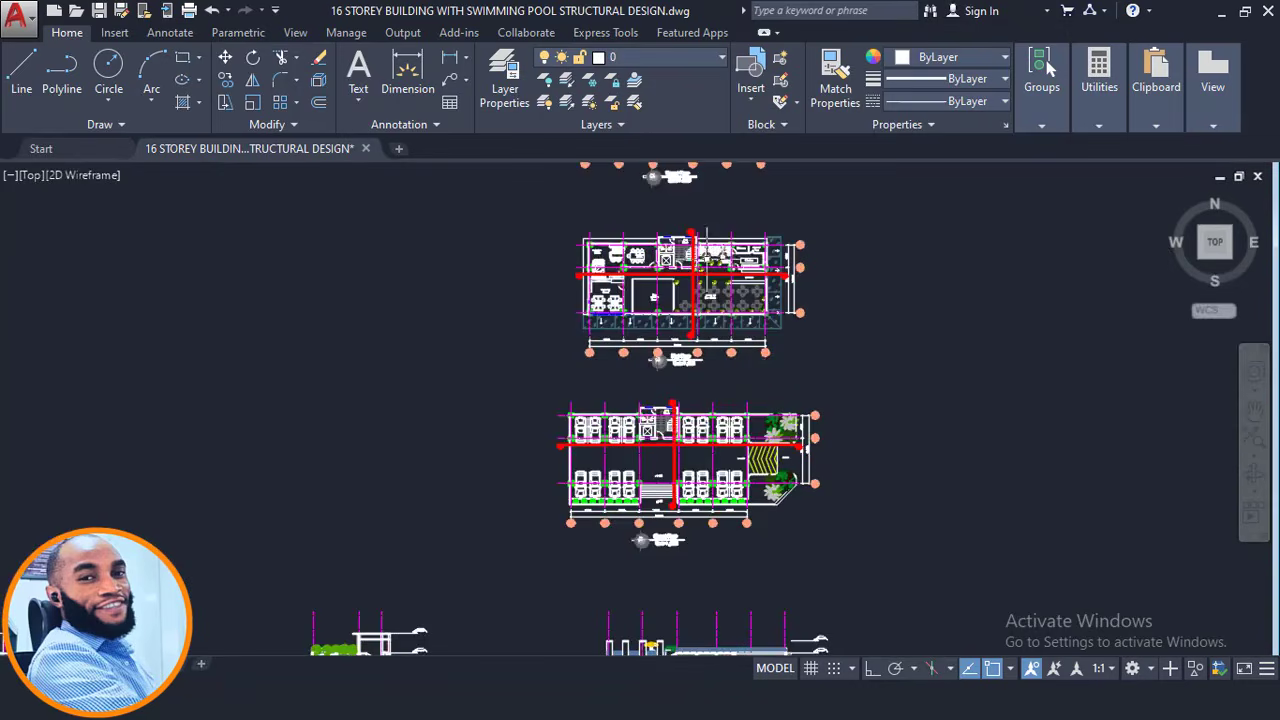
scroll(707, 272, "up", 5)
scroll(707, 272, "down", 2)
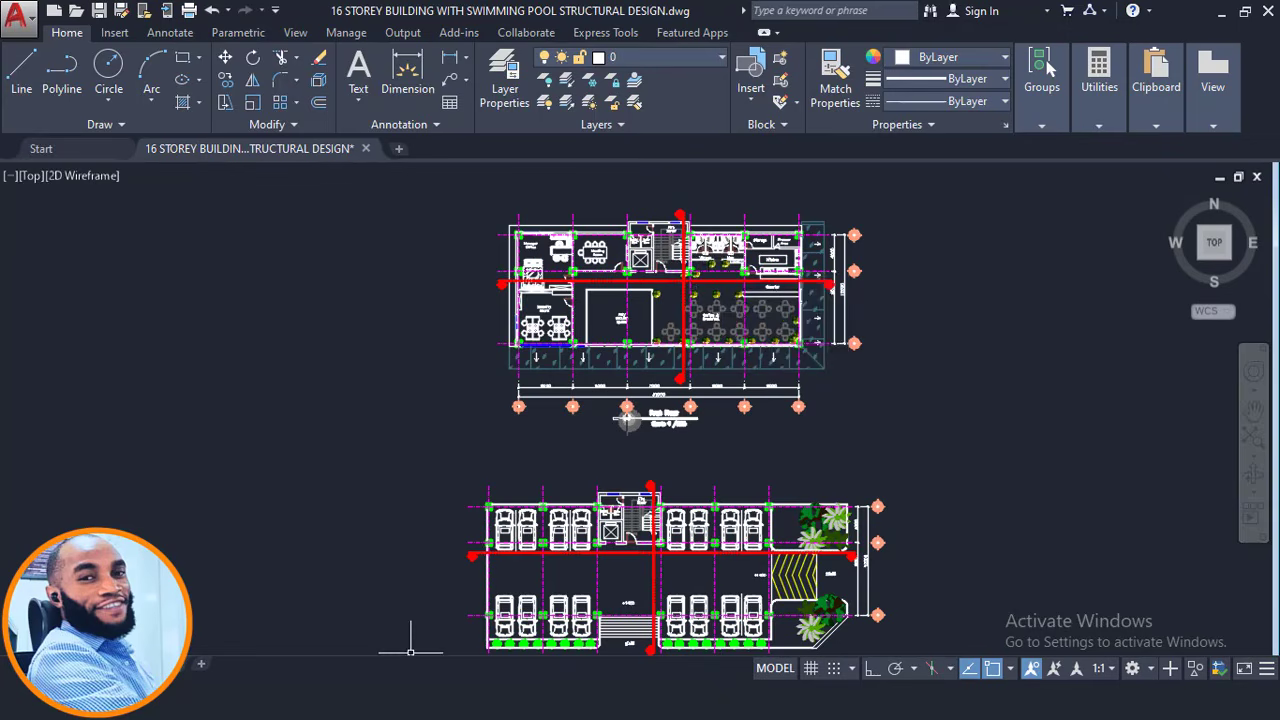
middle_click_drag(748, 362, 794, 250)
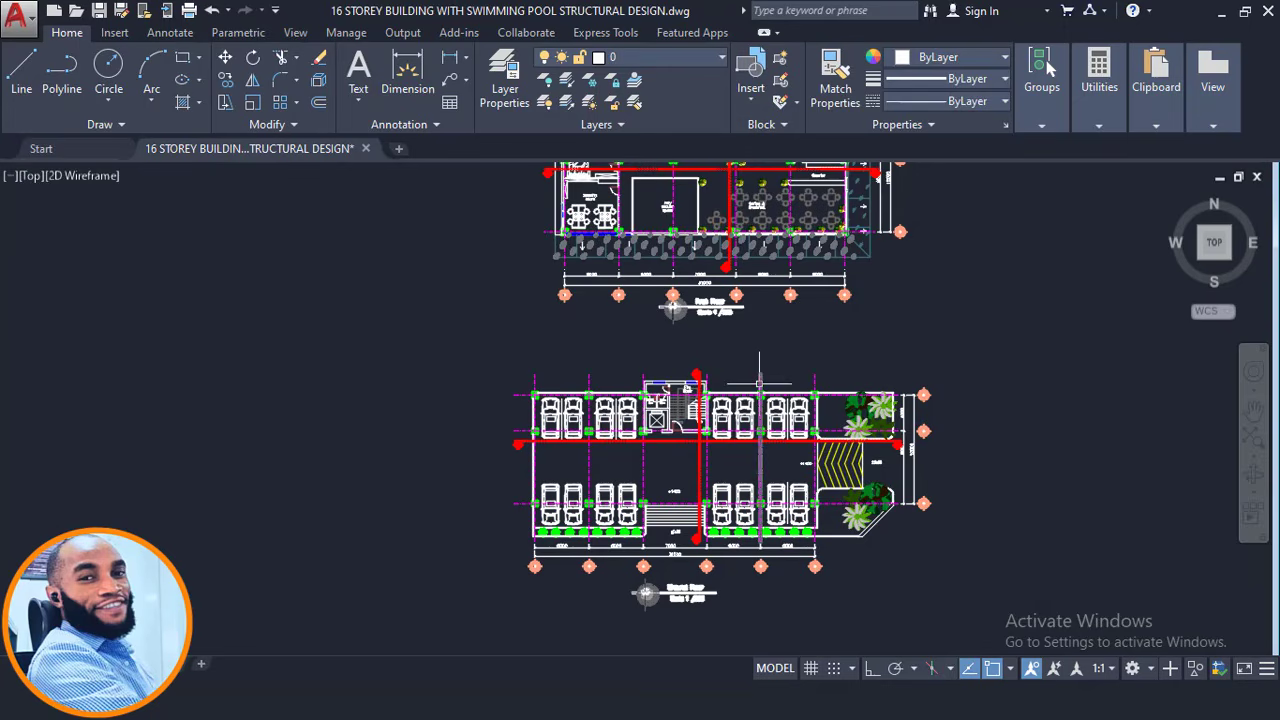
middle_click_drag(750, 389, 778, 333)
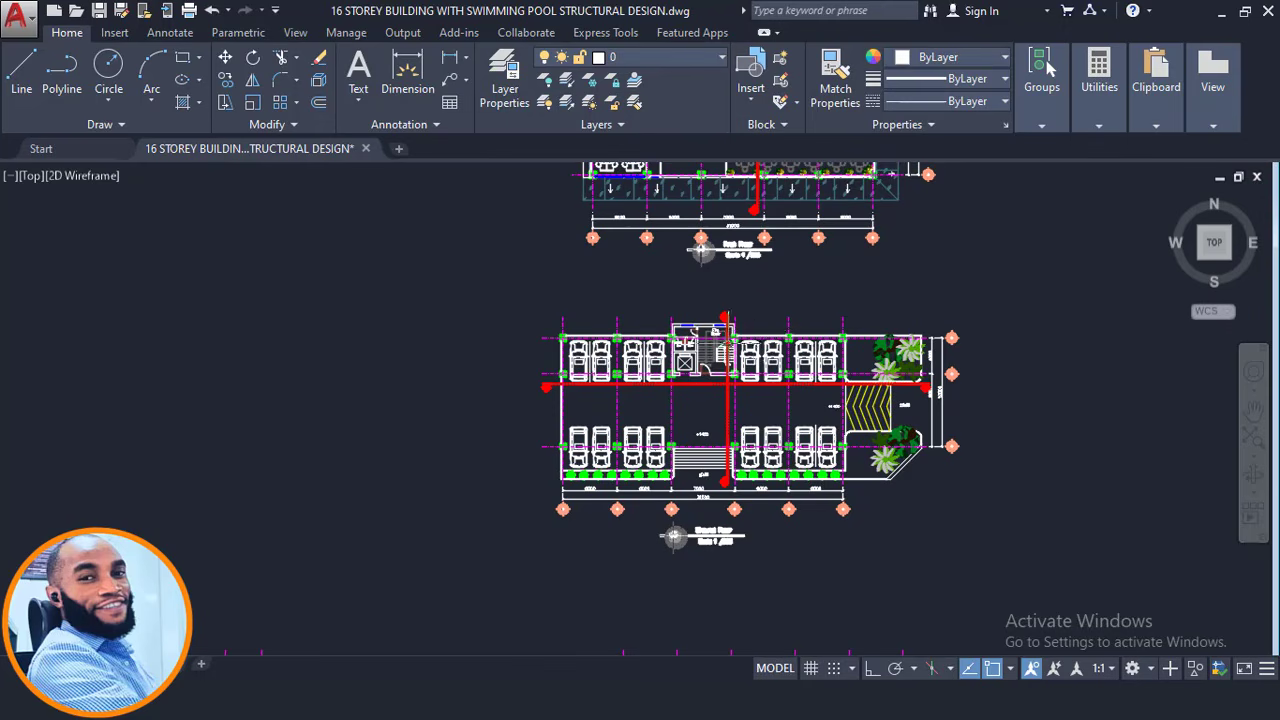
scroll(724, 345, "down", 2)
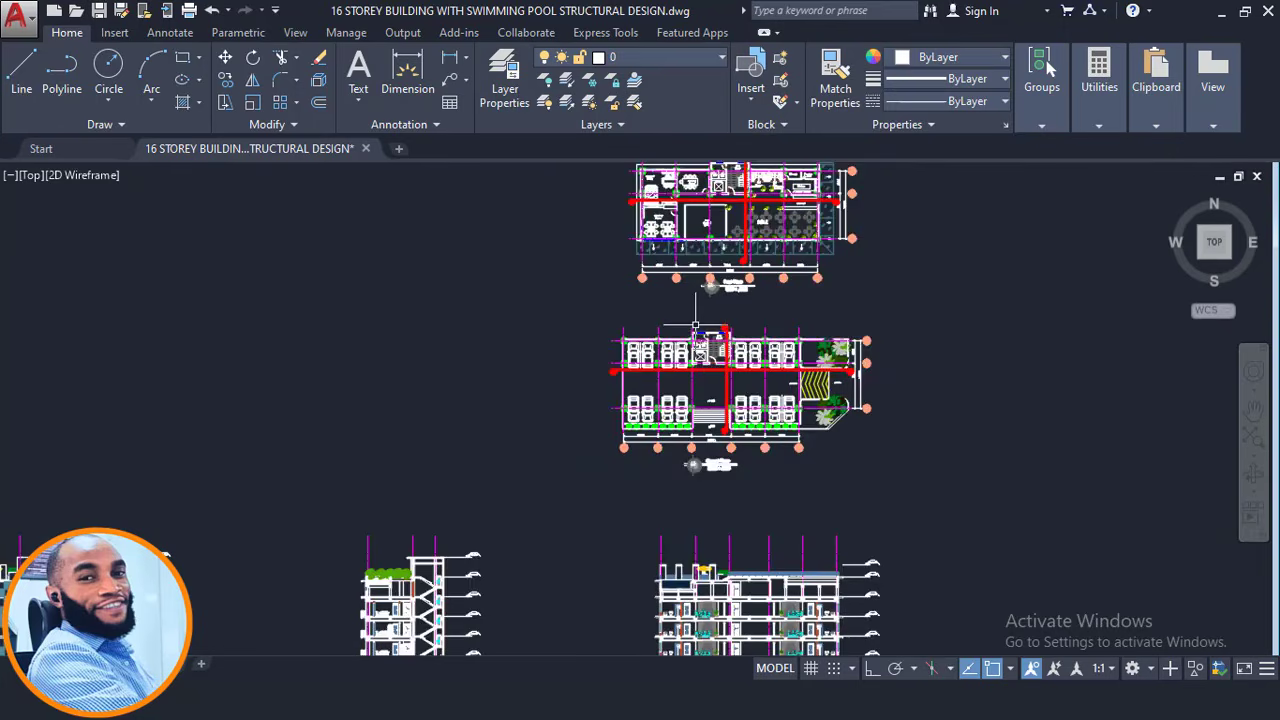
middle_click_drag(650, 384, 673, 280)
middle_click_drag(611, 328, 634, 210)
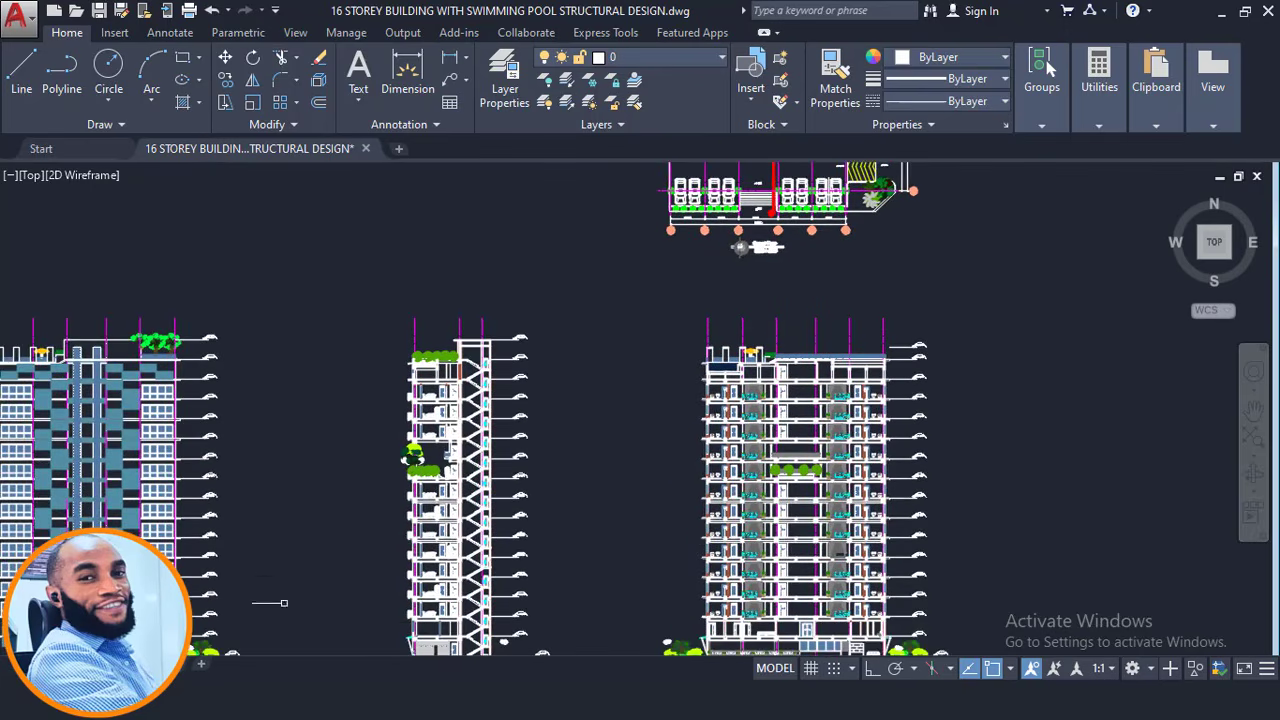
- Switch to ProtaStructure and inspect the Storey 1 plan around the lift shear walls and adjoining slab panels
left_click(296, 700)
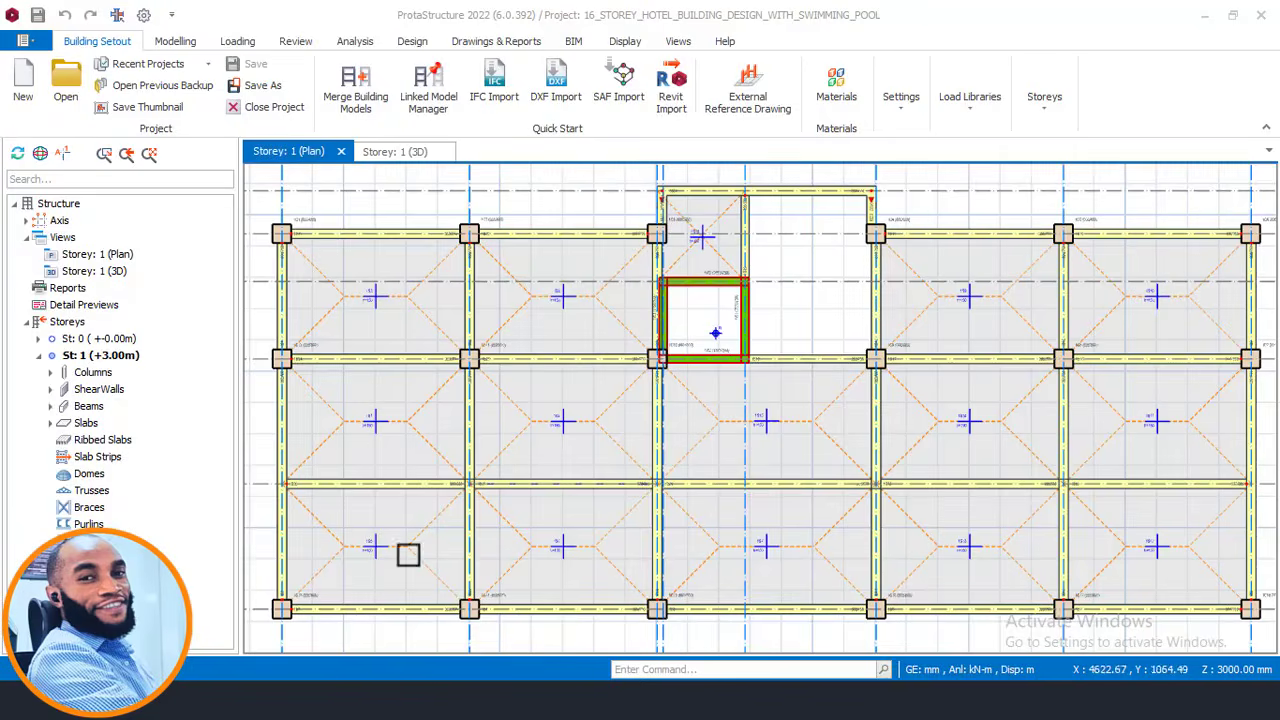
middle_click_drag(701, 327, 651, 362)
scroll(651, 362, "down", 2)
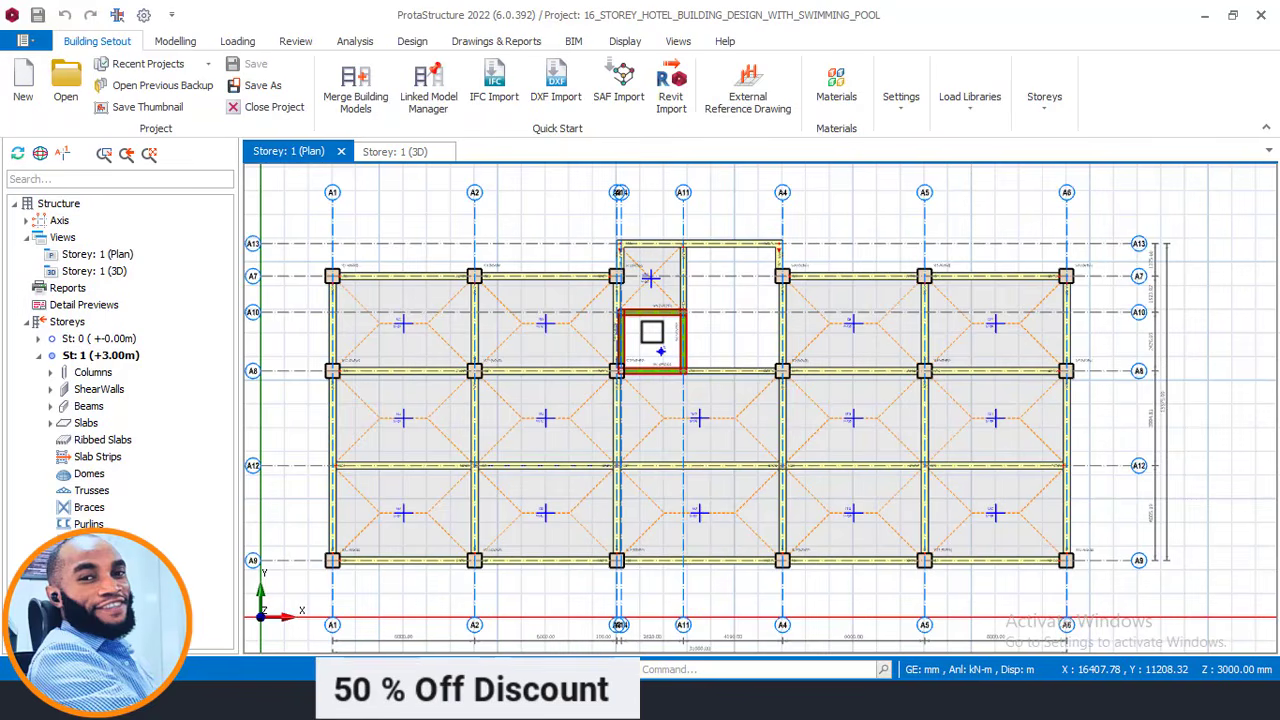
mouse_move(618, 345)
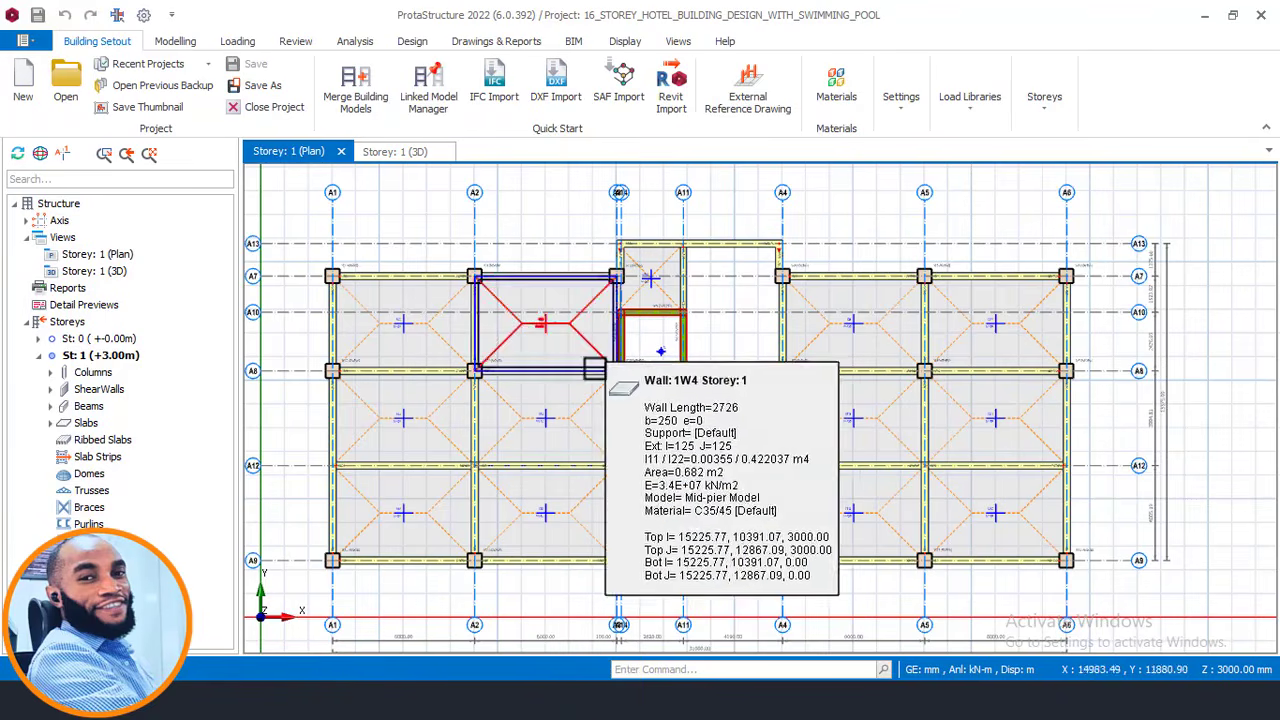
scroll(490, 428, "up", 2)
middle_click_drag(490, 430, 566, 514)
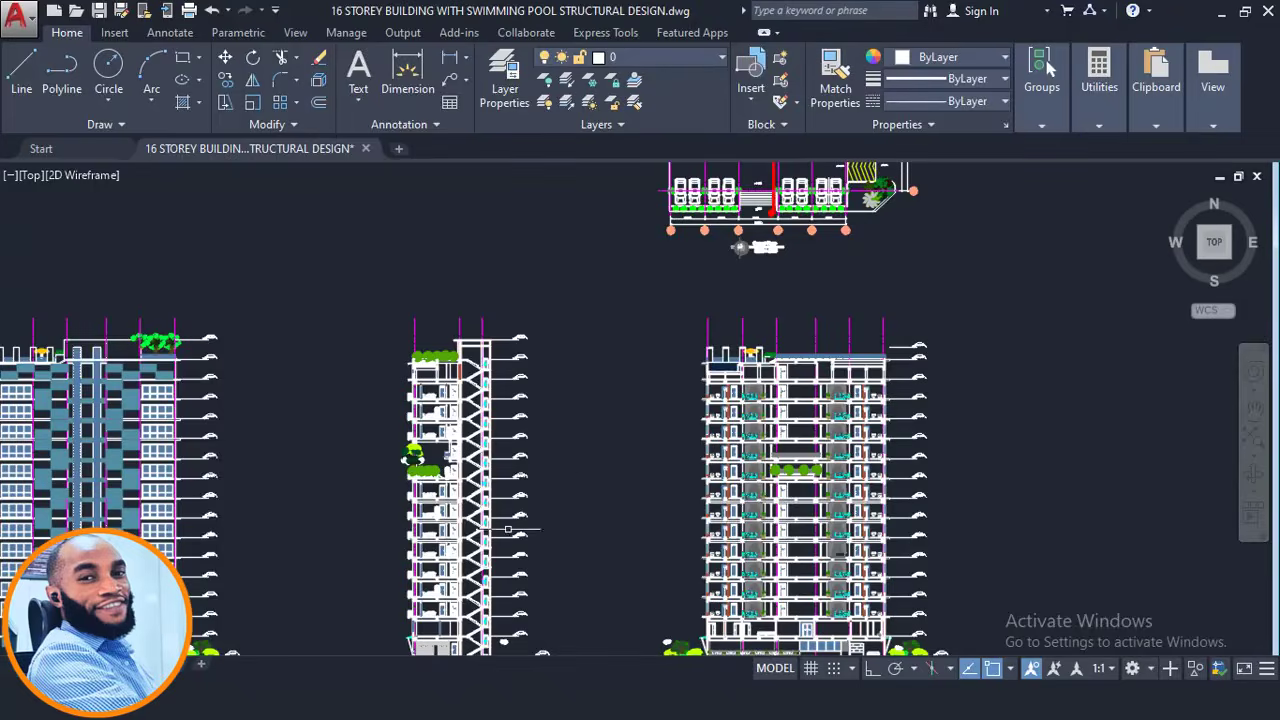
- Return to AutoCAD and examine the outer slab edge beside the security room on the first floor plan
scroll(658, 545, "down", 3)
scroll(603, 407, "up", 10)
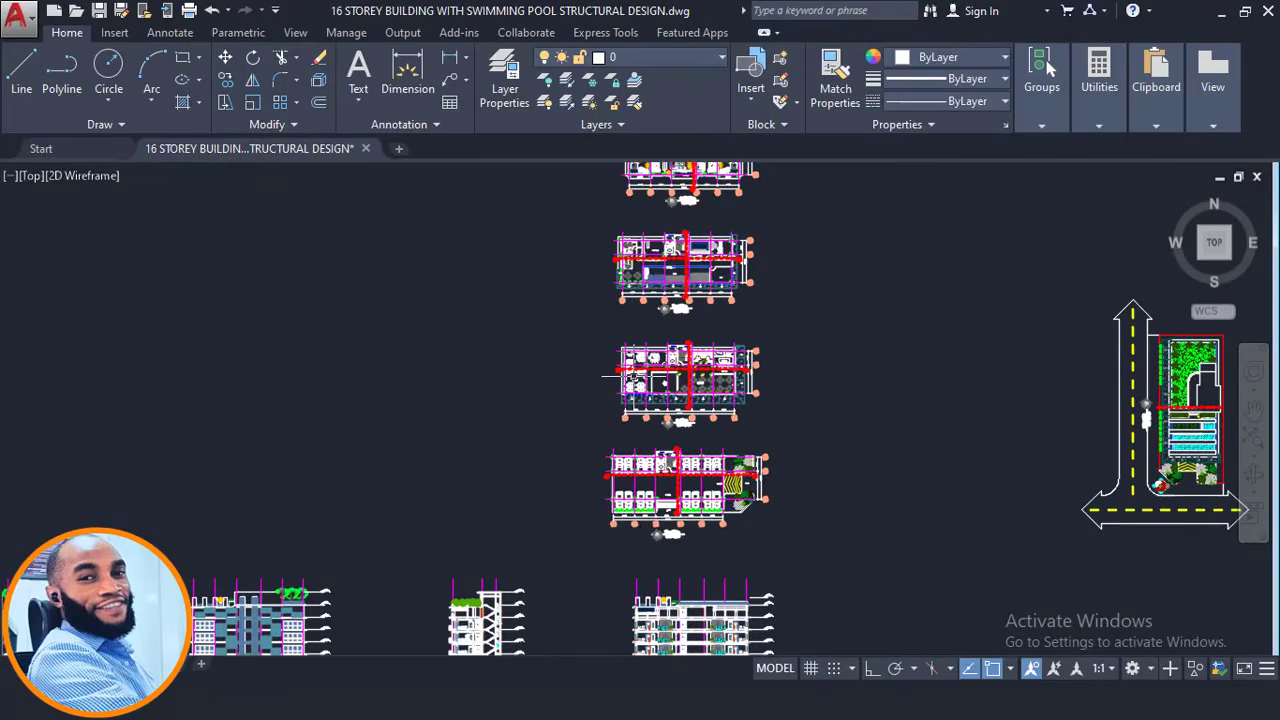
middle_click_drag(603, 407, 577, 359)
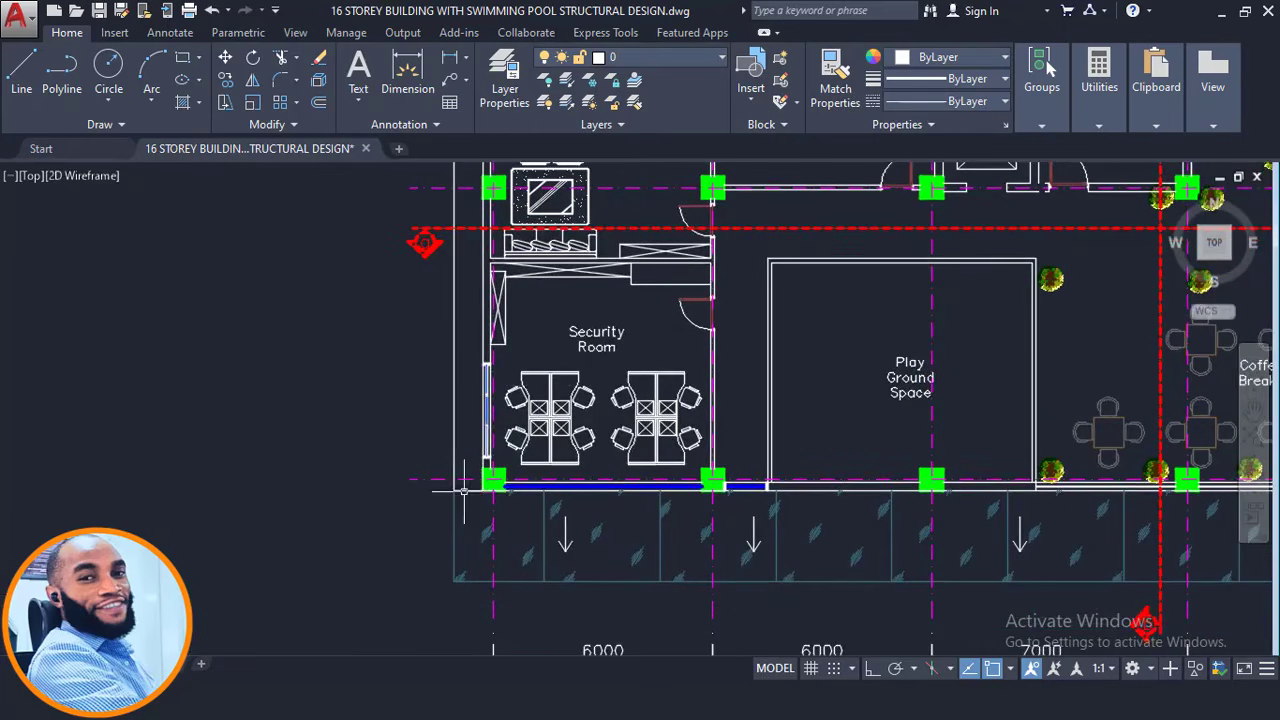
scroll(555, 262, "down", 5)
- View the lower storeys of the north view section and examine the parking level with its columns and beams
middle_click_drag(601, 513, 596, 172)
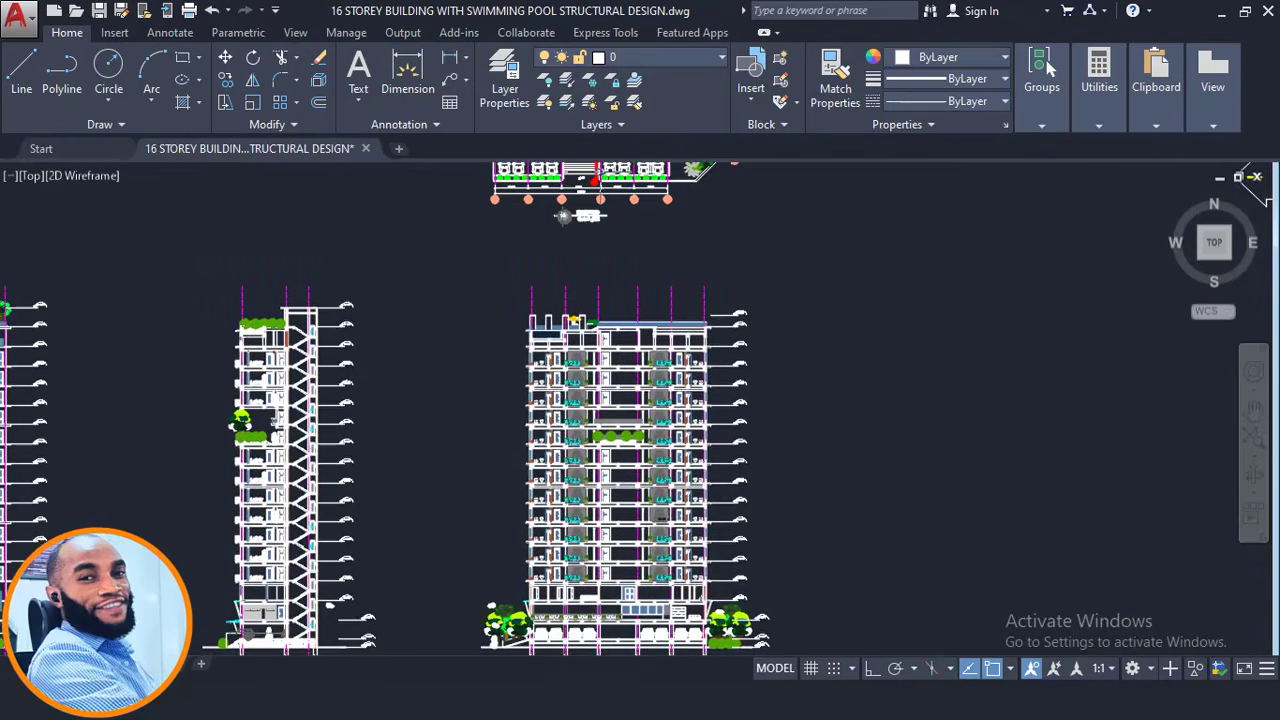
mouse_move(606, 580)
middle_mouse_down()
mouse_move(575, 463)
mouse_move(574, 392)
middle_mouse_up()
scroll(490, 422, "up", 4)
scroll(485, 422, "up", 2)
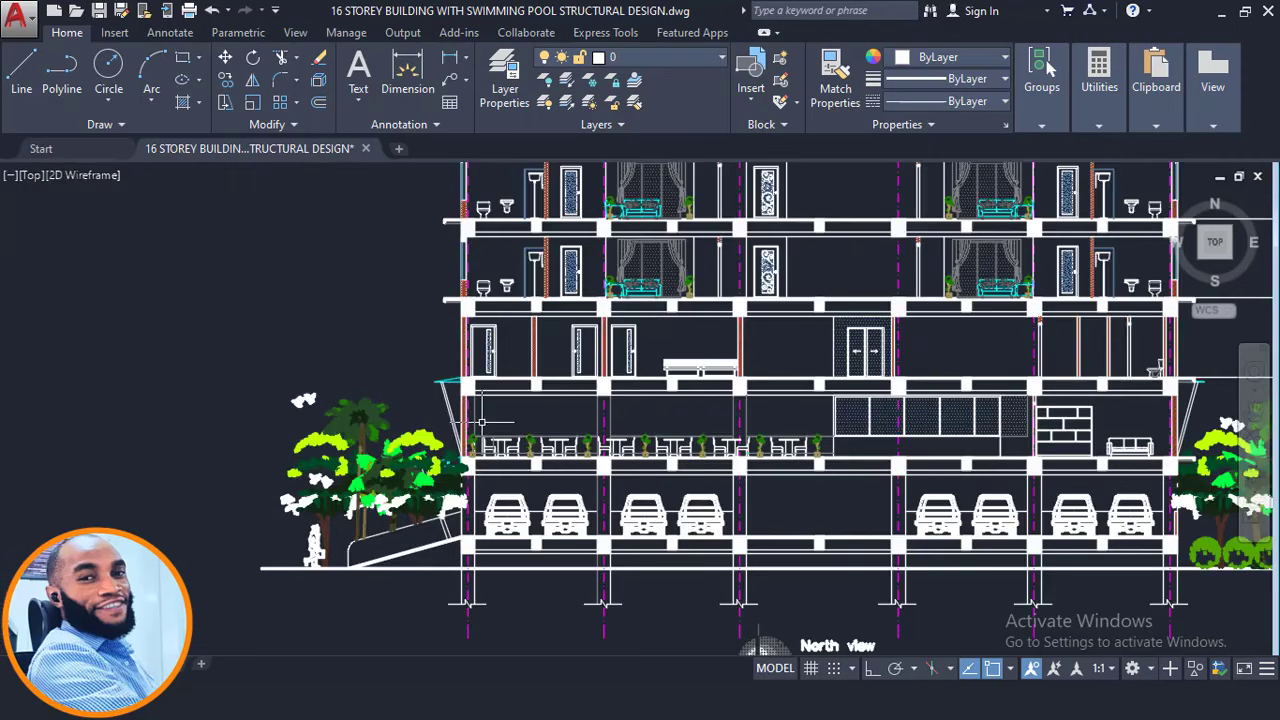
middle_click_drag(552, 463, 478, 453)
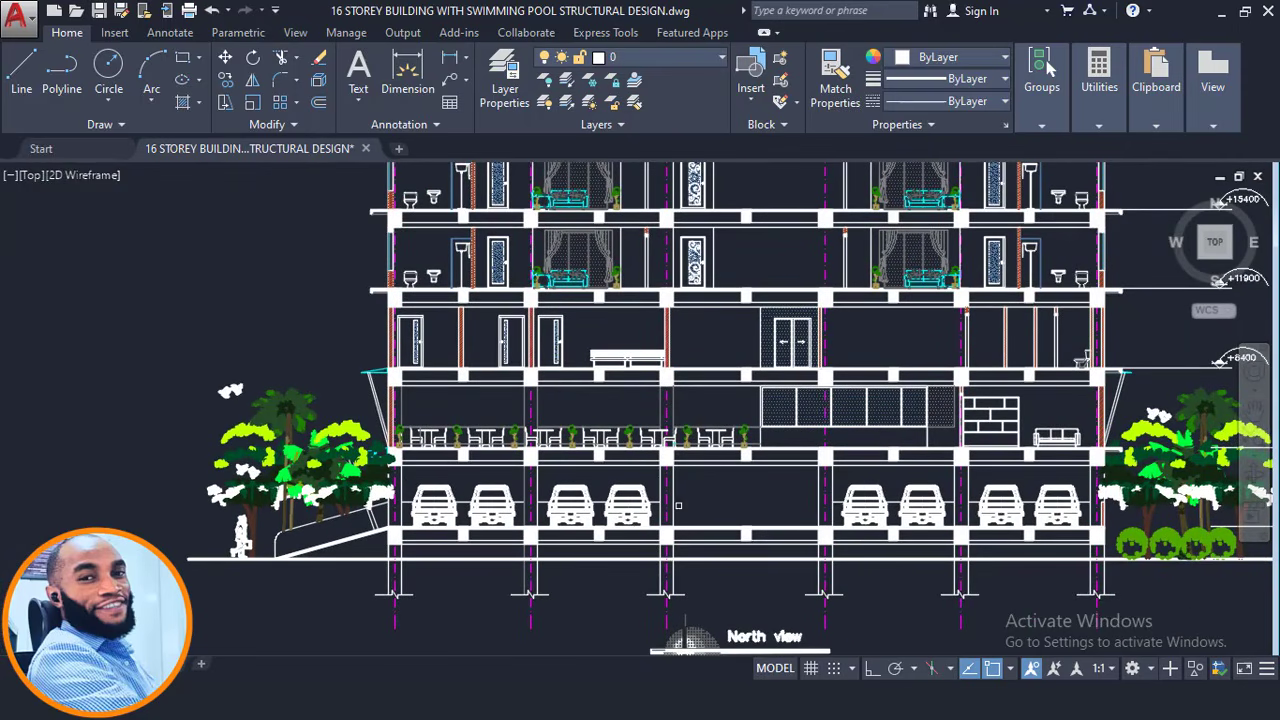
scroll(527, 498, "up", 2)
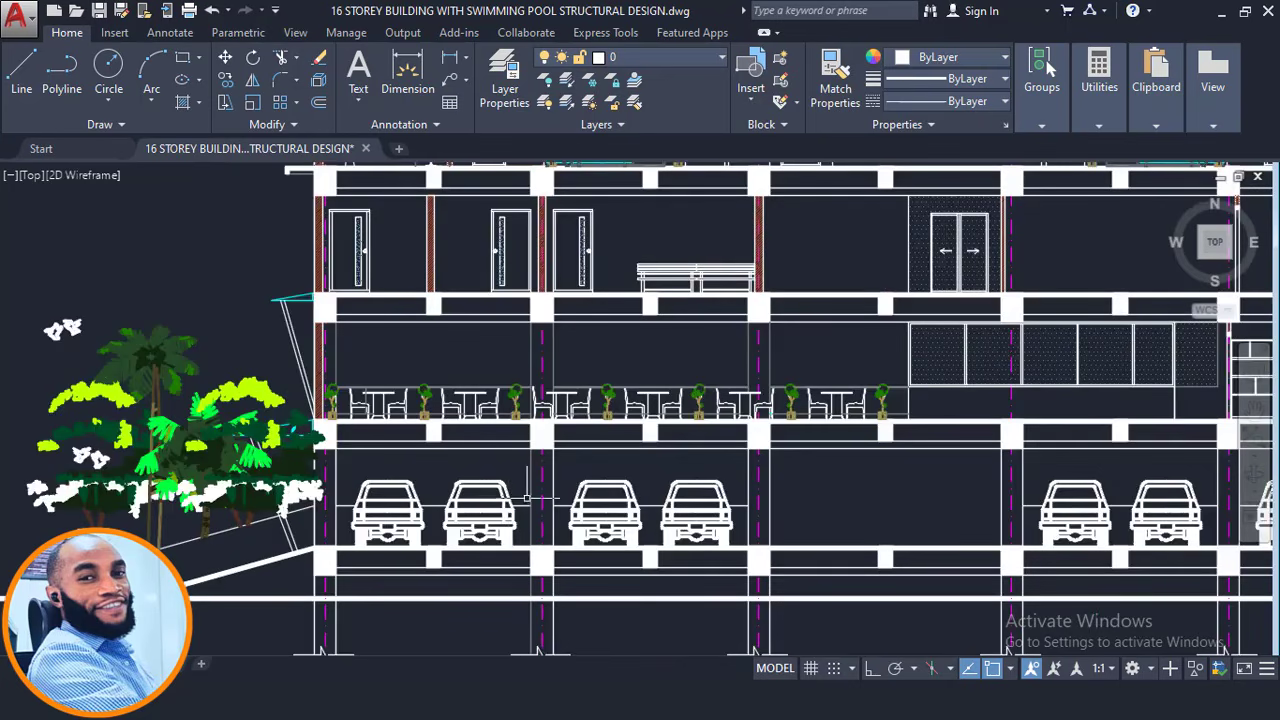
left_click(378, 485)
left_click(345, 462)
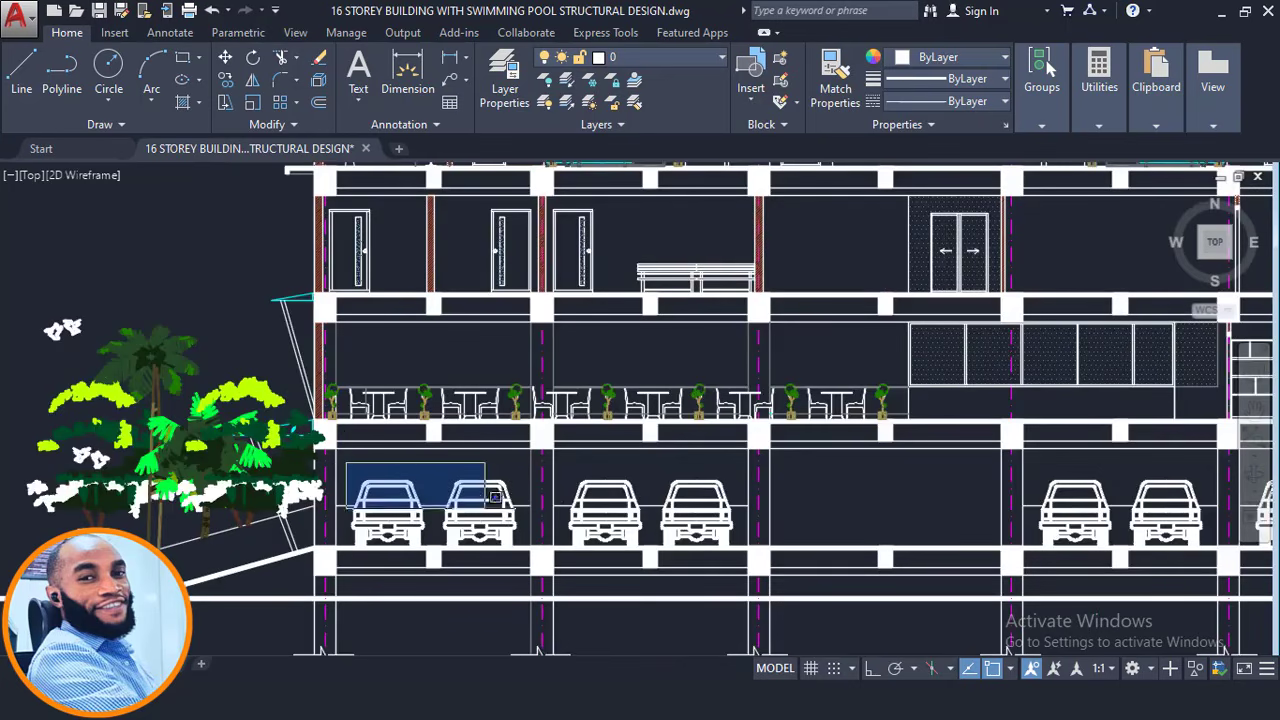
left_click(776, 524)
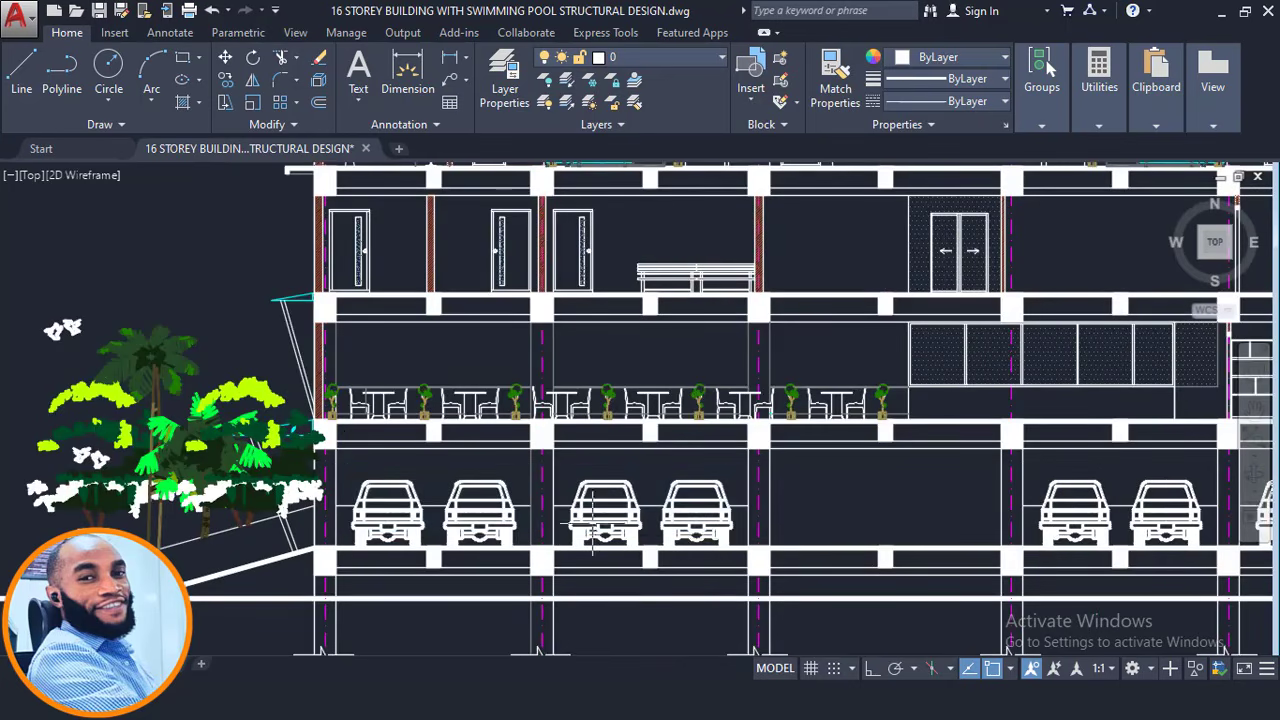
- Examine the slab projection beyond the edge beam at the +4900 level in the north view section
scroll(519, 520, "down", 2)
middle_click_drag(1177, 501, 894, 489)
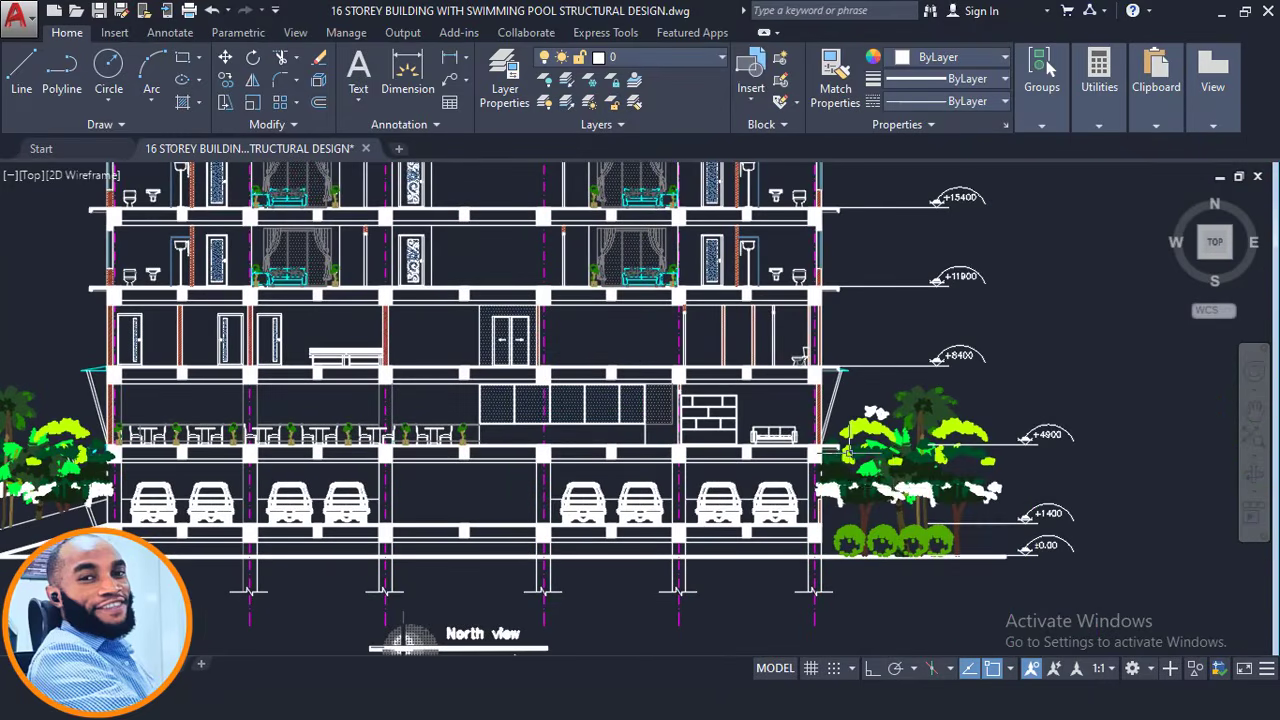
scroll(846, 450, "up", 5)
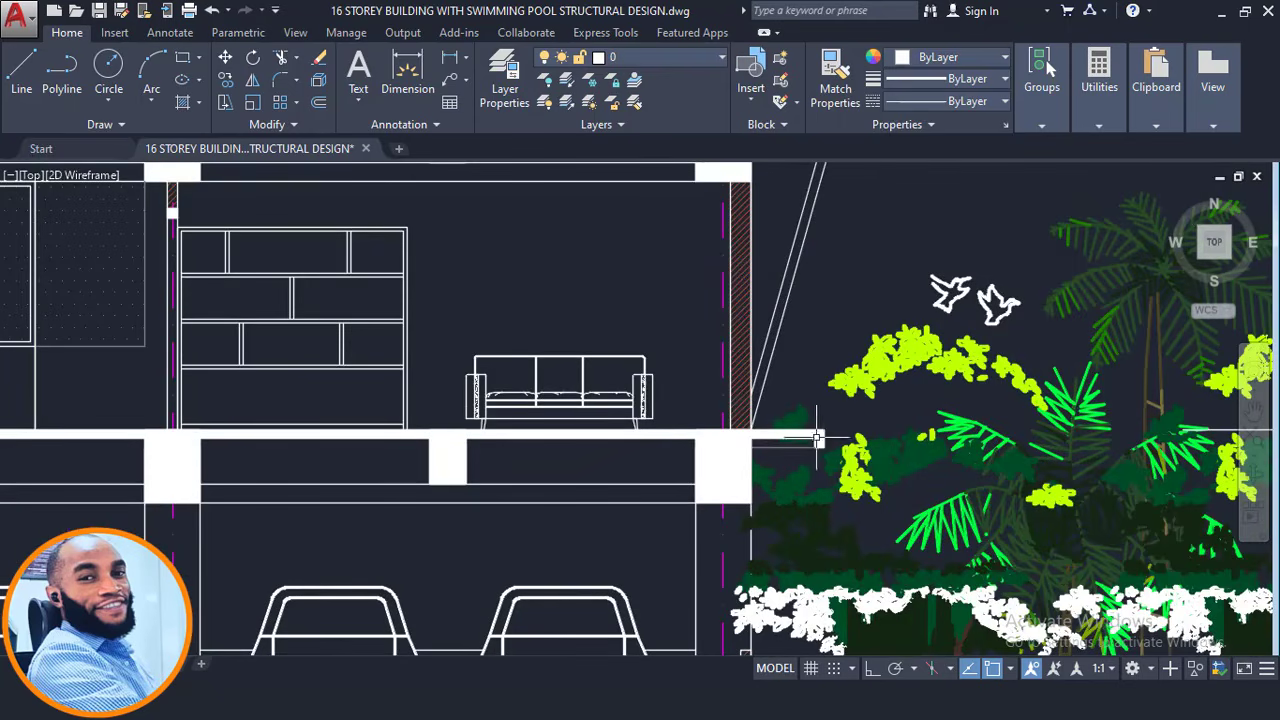
left_click(704, 412)
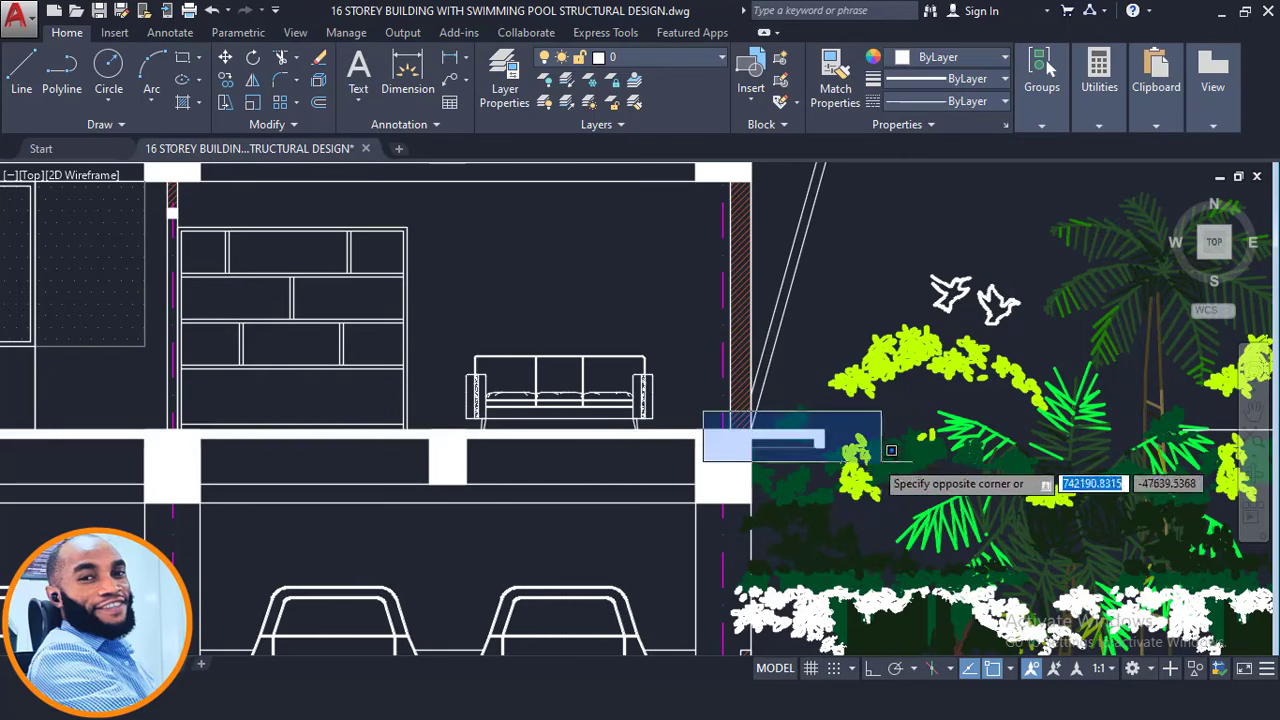
left_click(775, 468)
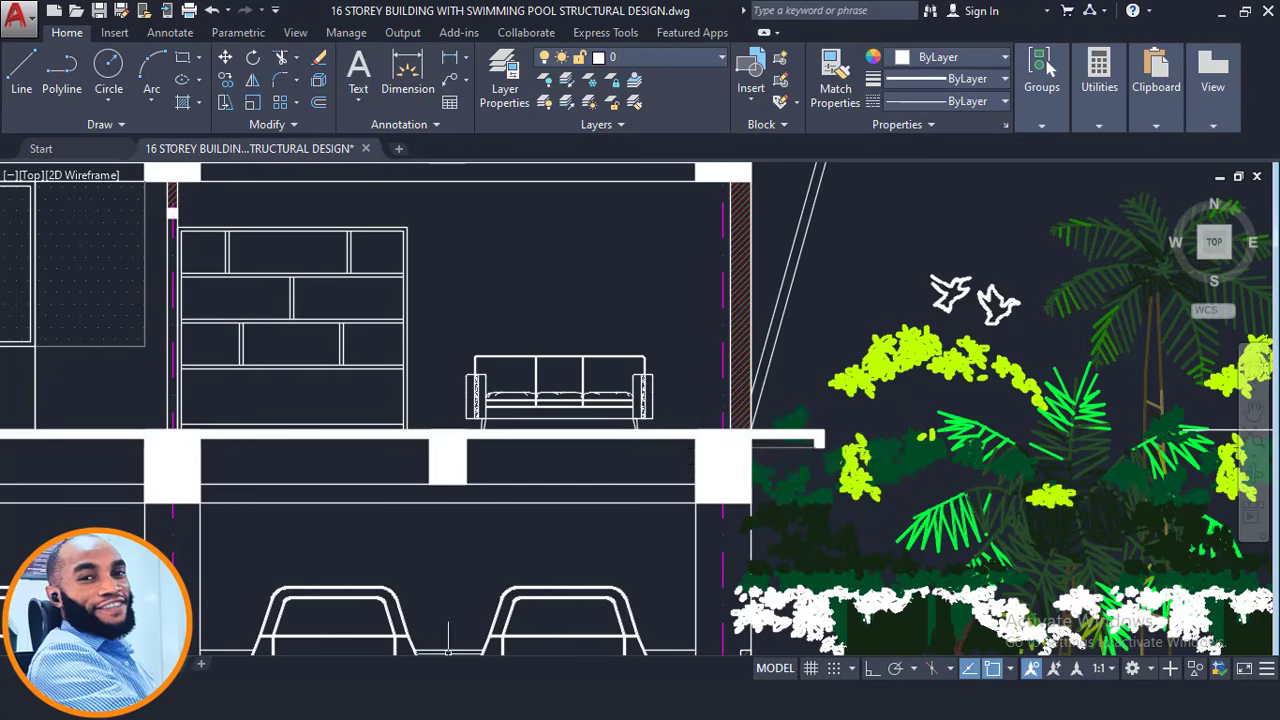
- Switch to ProtaStructure and inspect the outer slab edge and end columns in the Storey 1 3D view
key("alt+Tab")
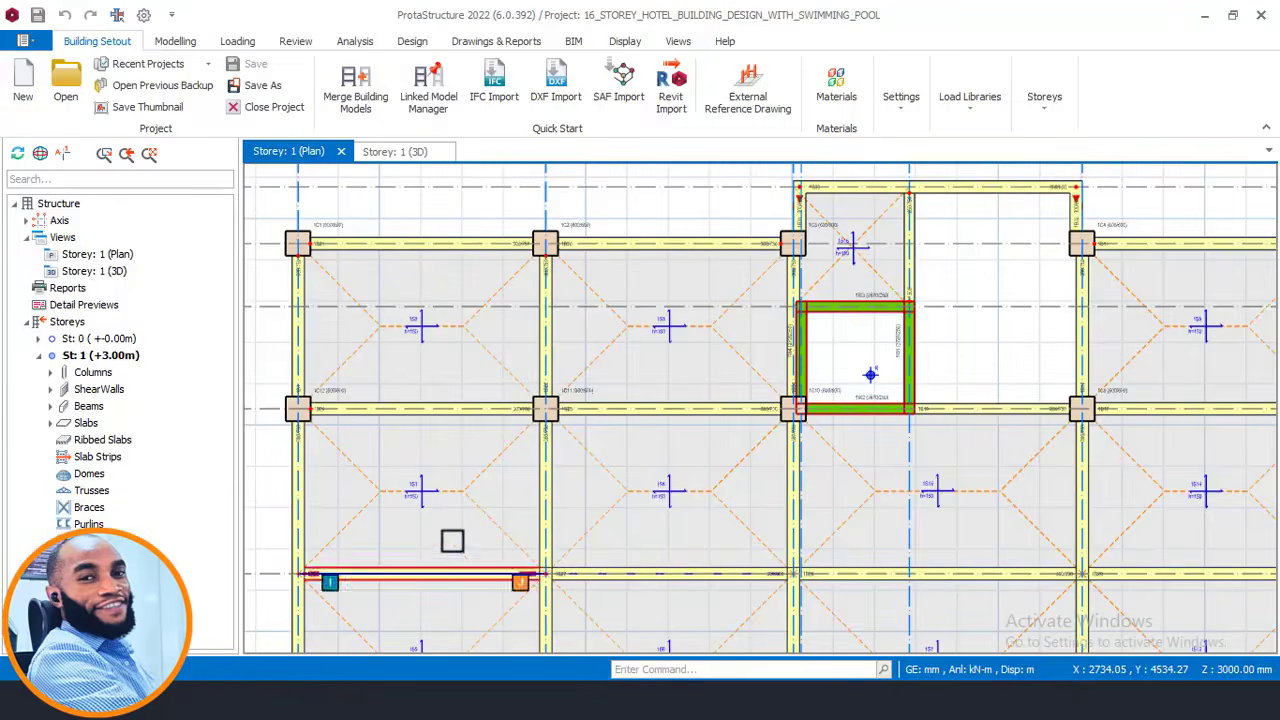
left_click(395, 151)
middle_click_drag(820, 290, 937, 369)
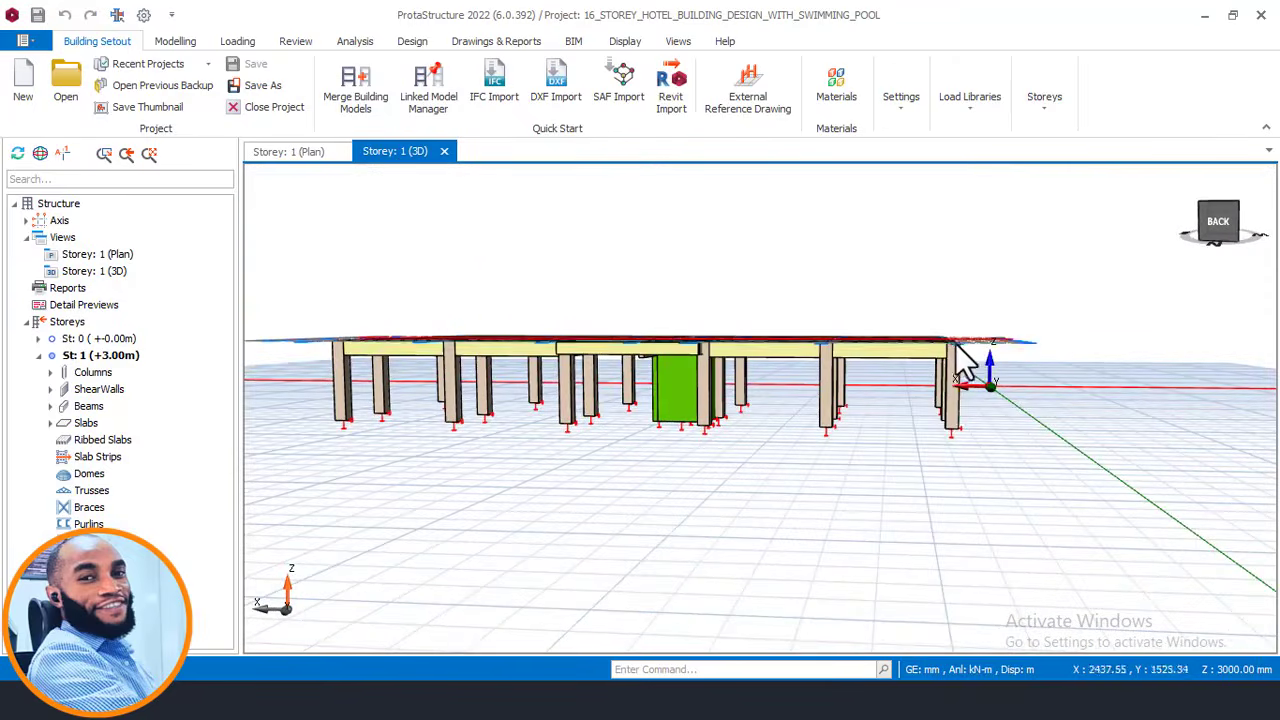
scroll(888, 411, "up", 2)
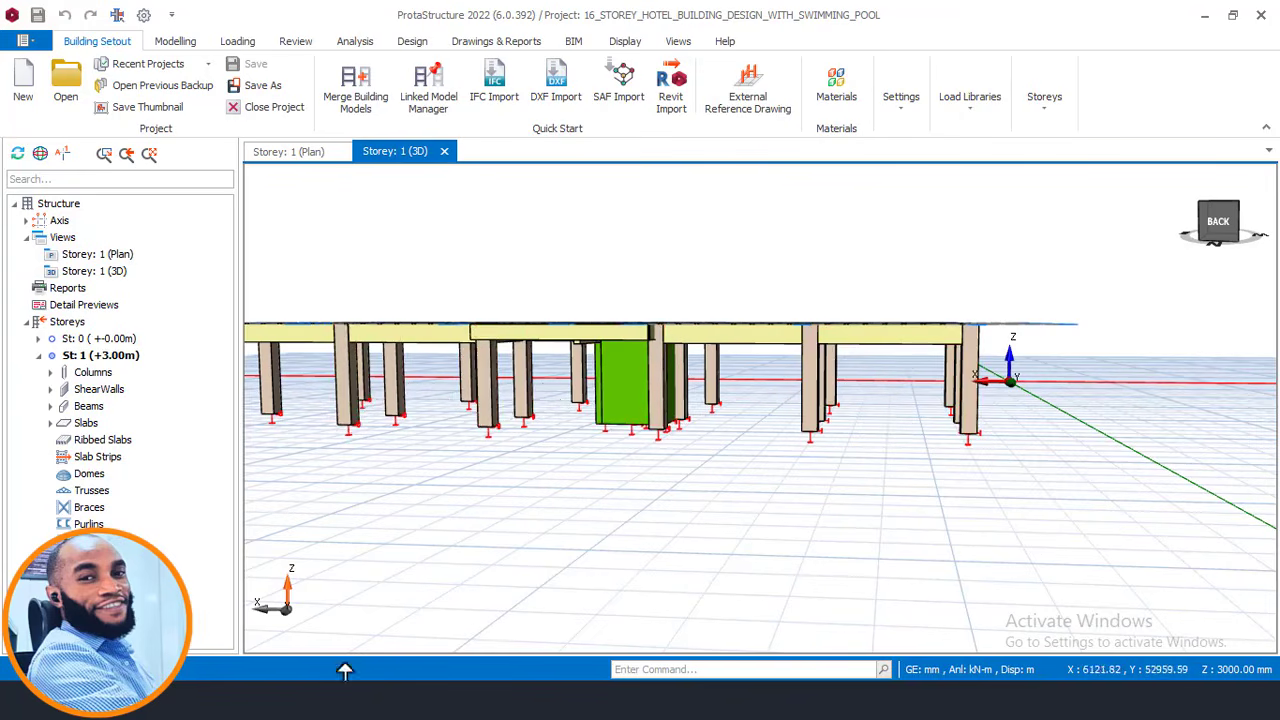
- Go back to AutoCAD and recheck the slab projection above the parking level in the north view section
left_click(331, 698)
scroll(618, 437, "down", 6)
scroll(537, 490, "up", 4)
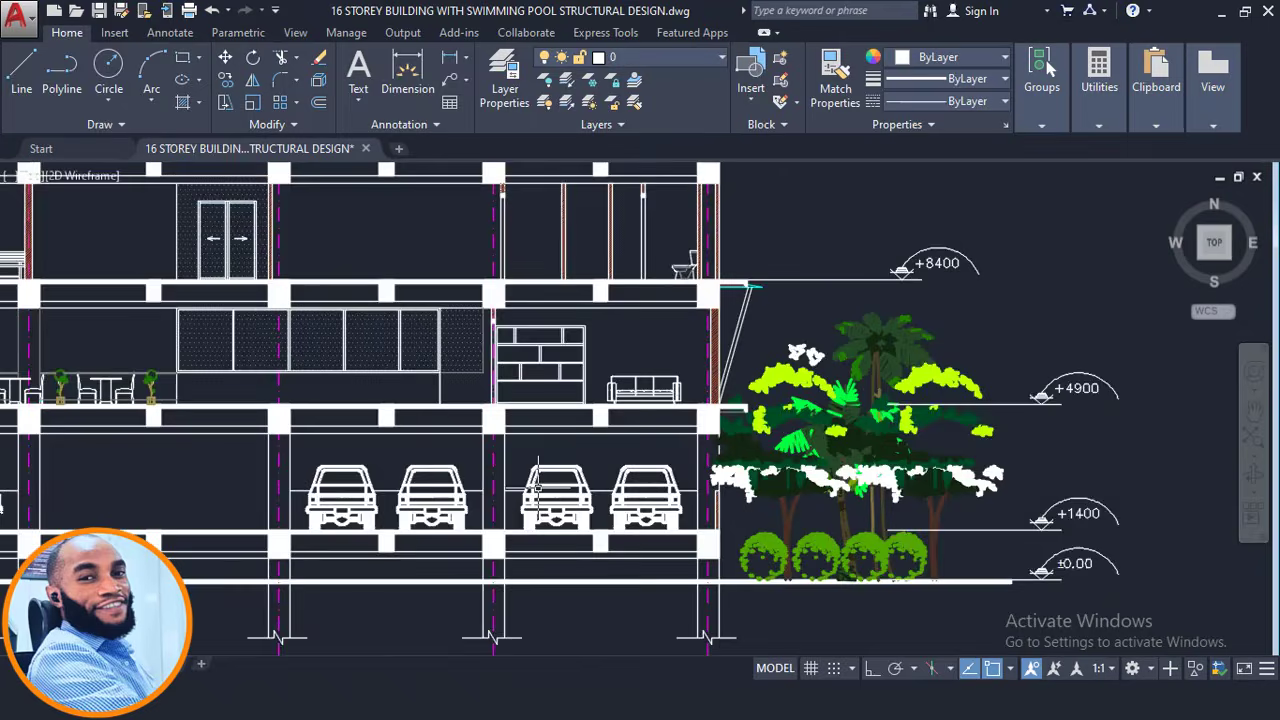
scroll(781, 415, "up", 3)
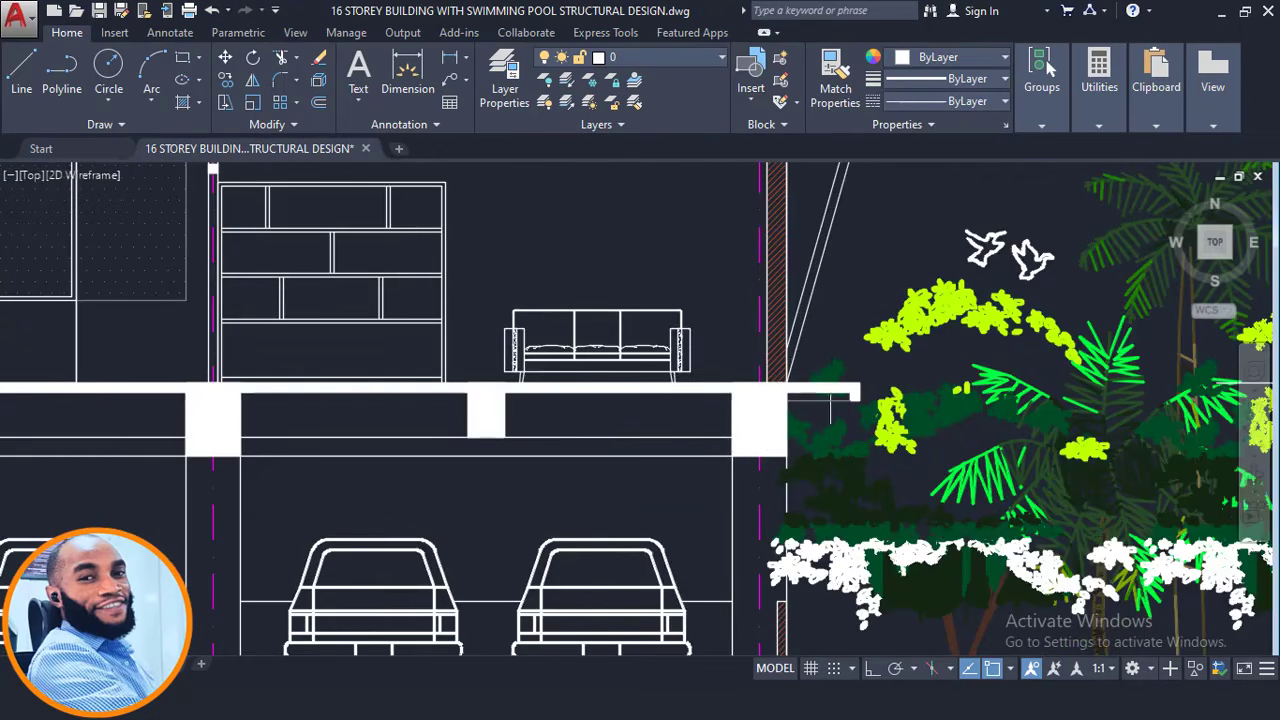
scroll(805, 390, "down", 8)
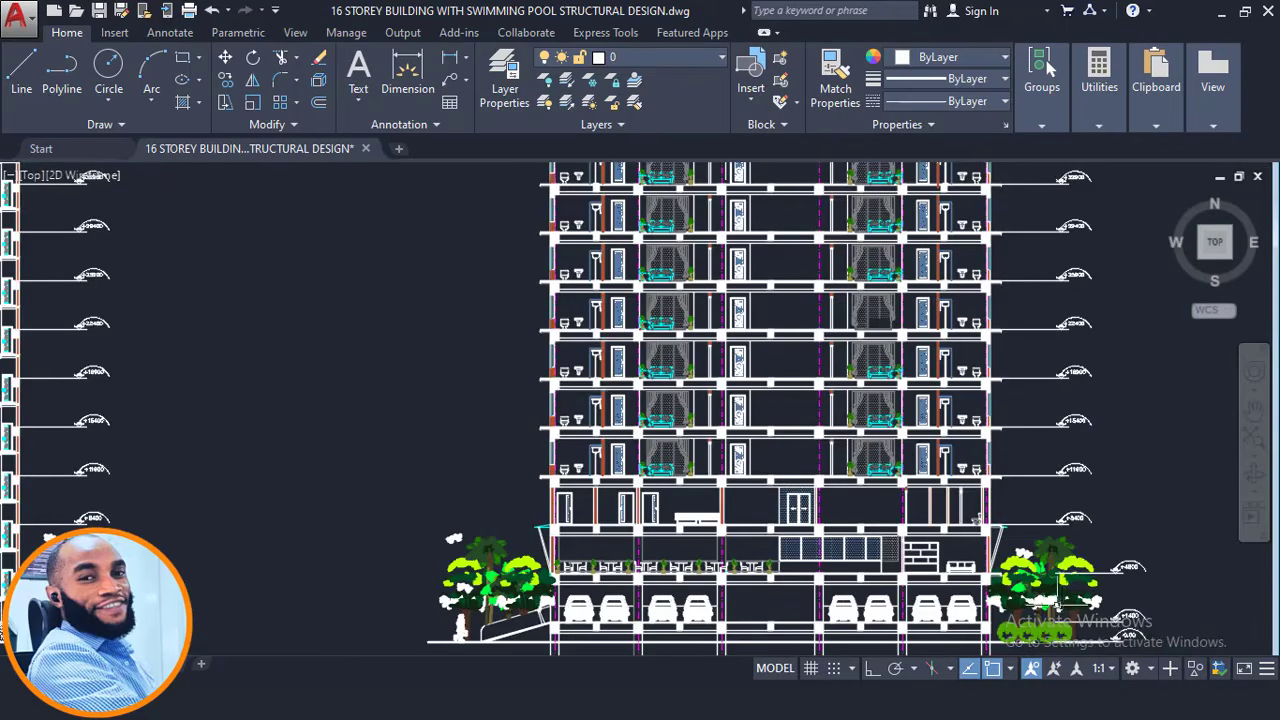
scroll(970, 585, "up", 2)
- Locate the first floor plan and view the outer wall and slab edge beside the manager office and security room
scroll(820, 586, "down", 4)
middle_click_drag(625, 265, 629, 664)
middle_click_drag(696, 381, 720, 712)
middle_click_drag(678, 334, 678, 389)
scroll(664, 322, "up", 4)
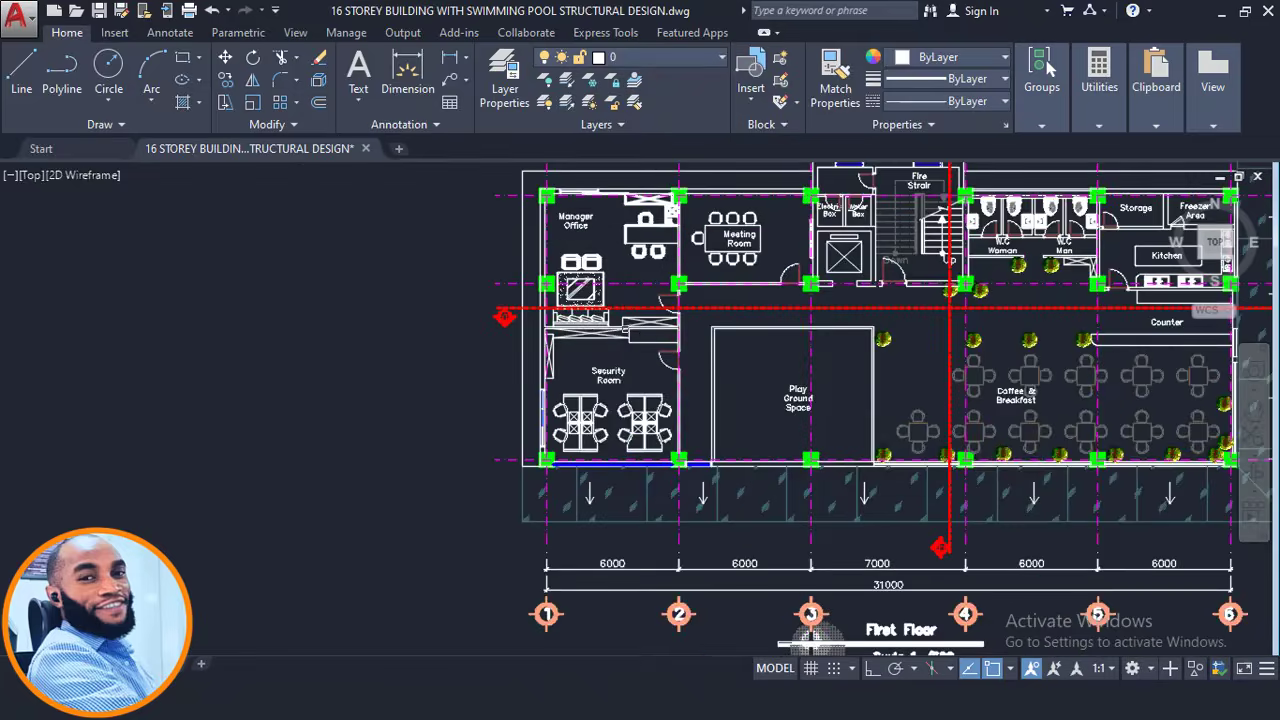
scroll(645, 231, "up", 2)
middle_click_drag(645, 231, 645, 283)
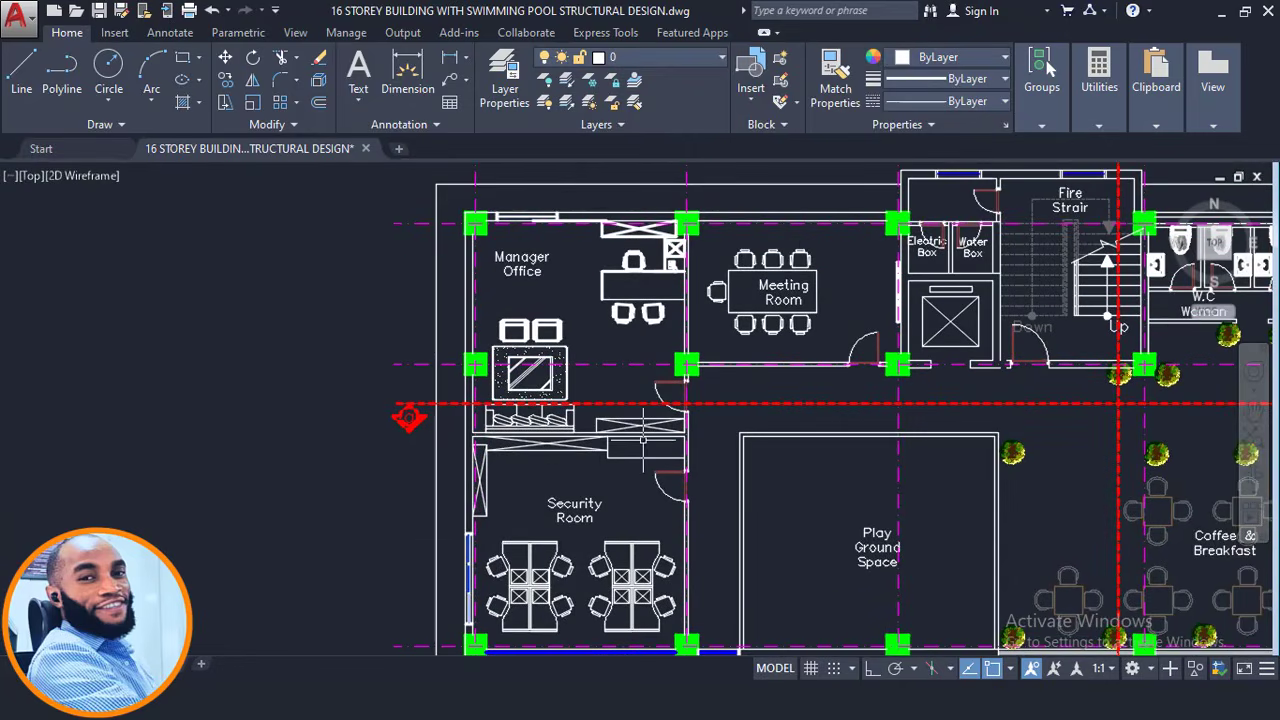
- Add a linear dimension from the outer wall face beside the security room to the slab edge
left_click(451, 56)
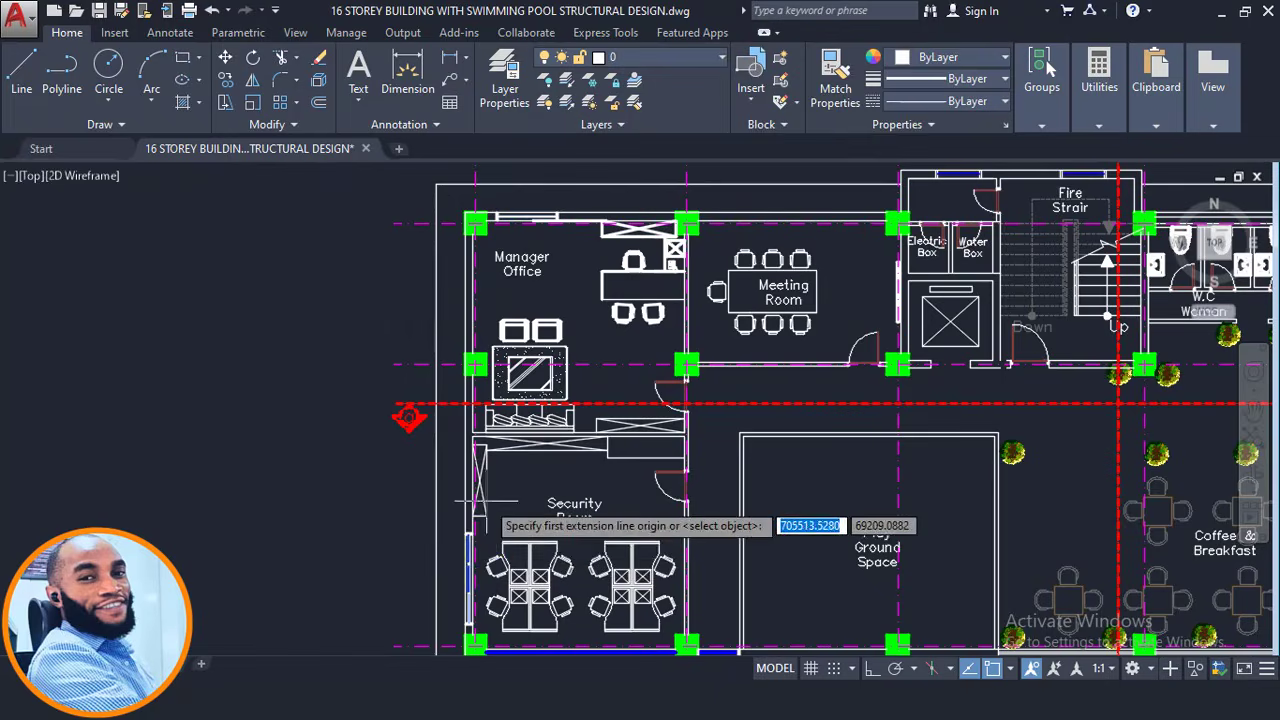
scroll(482, 502, "up", 3)
scroll(480, 486, "up", 2)
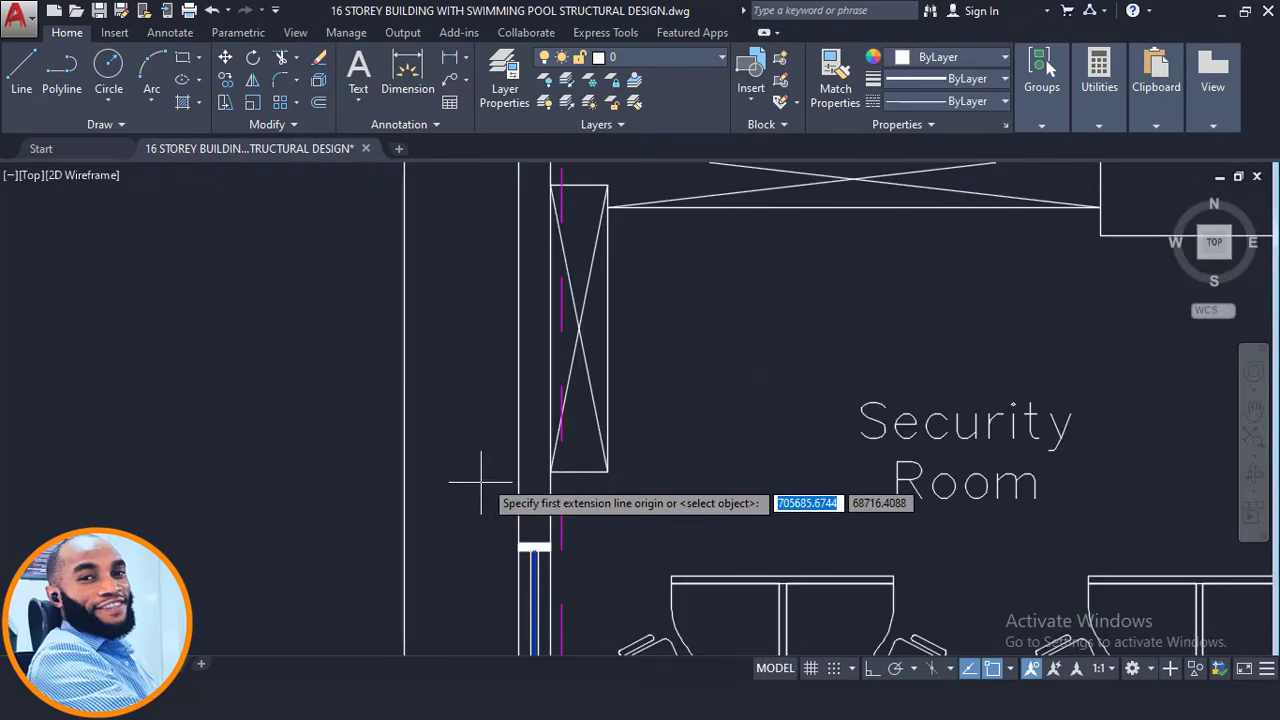
left_click(518, 441)
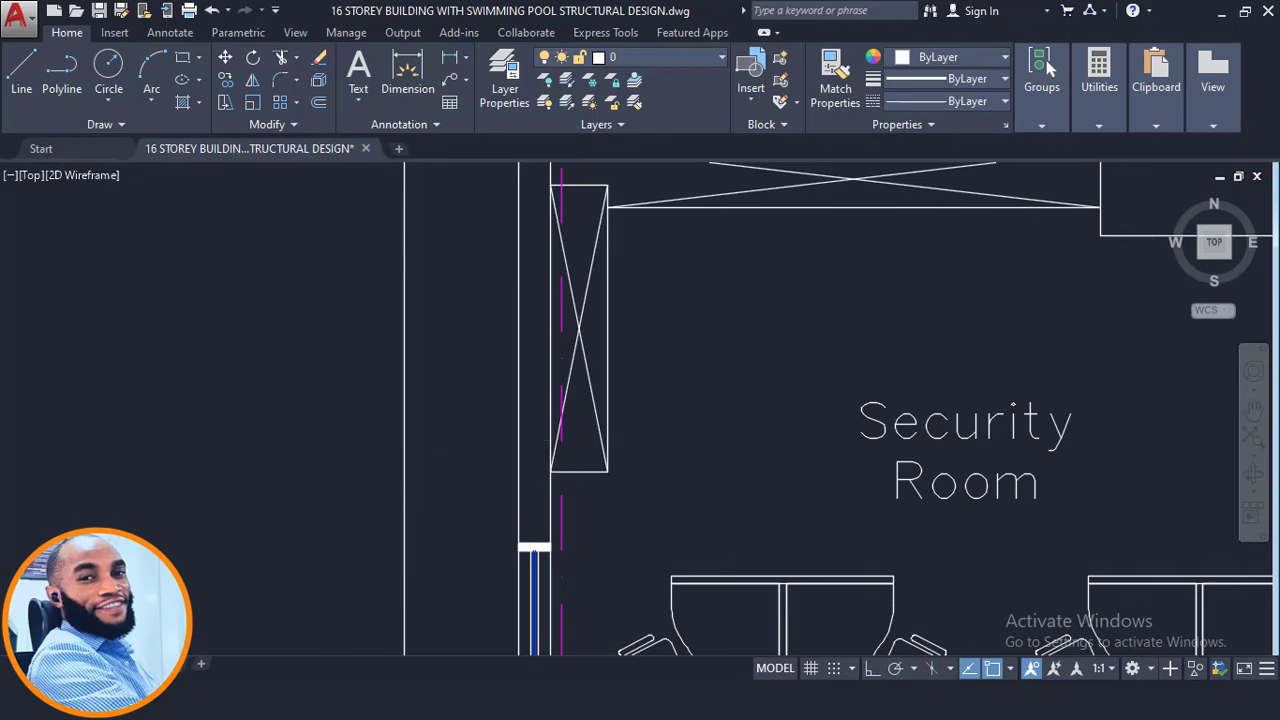
left_click(404, 443)
left_click(408, 443)
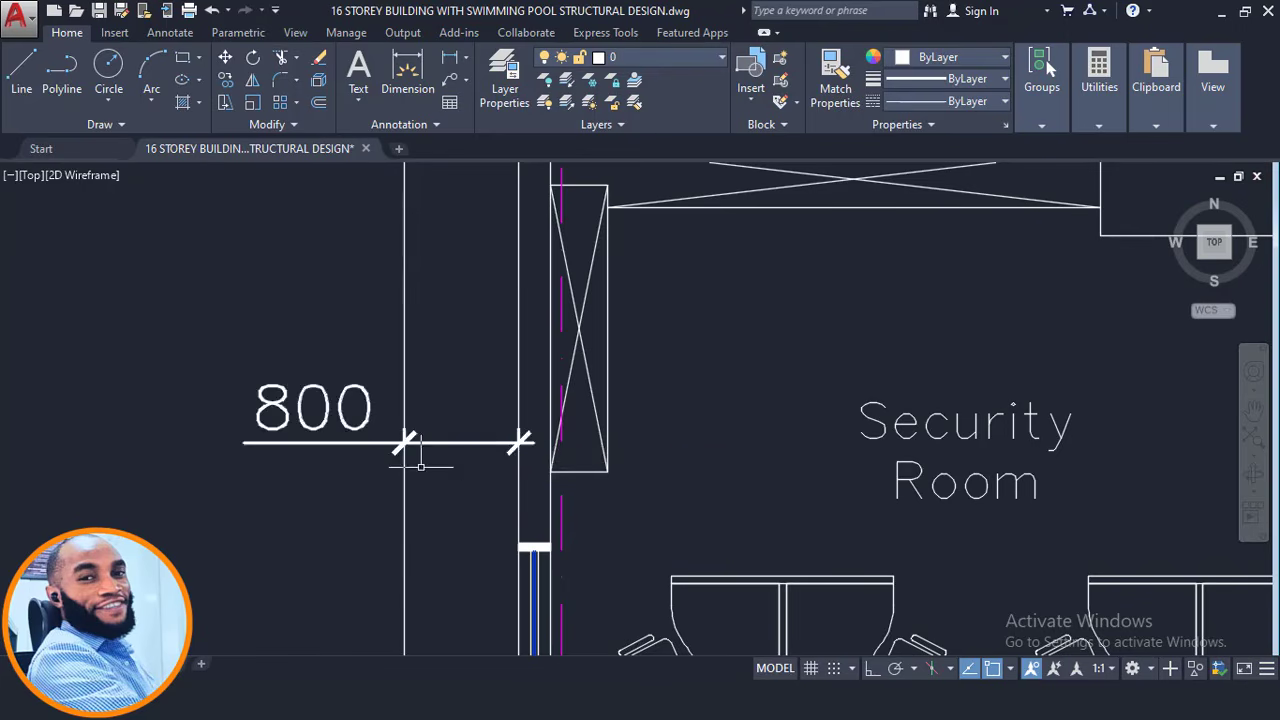
- Add a linear dimension from the meeting room's outer wall face to the slab edge
scroll(398, 391, "down", 8)
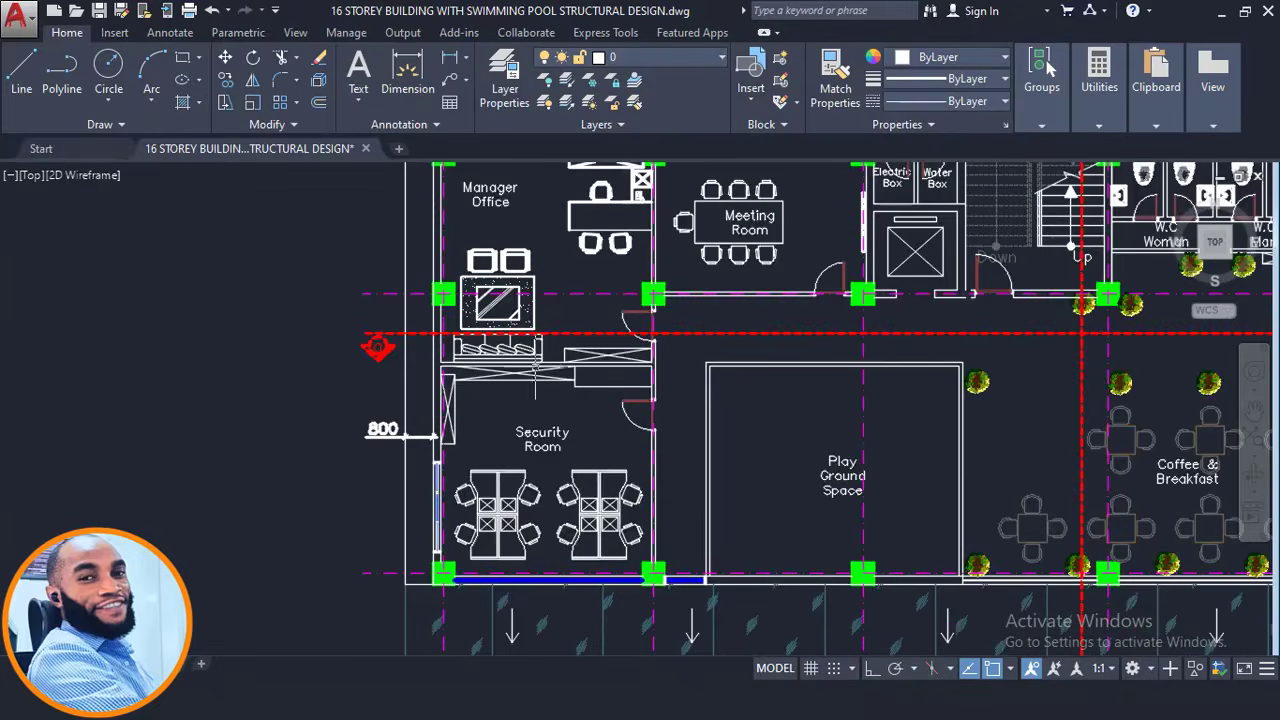
key("space")
scroll(714, 350, "up", 3)
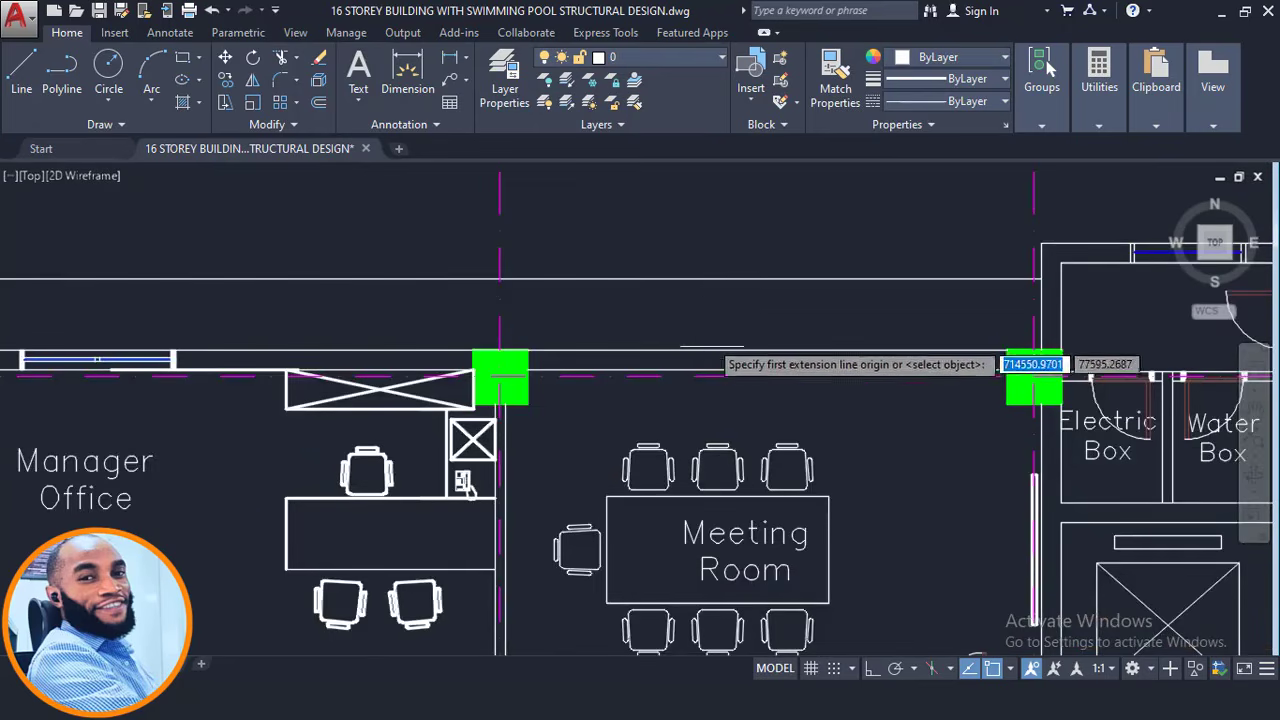
left_click(714, 350)
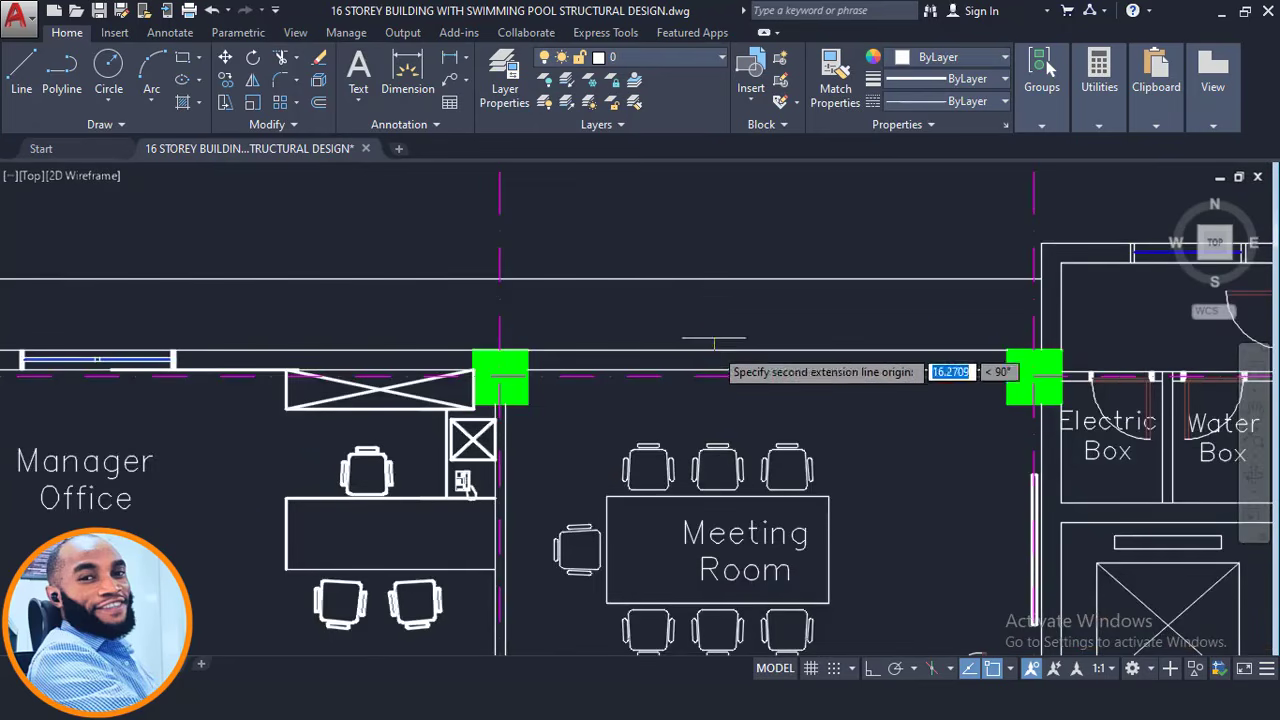
left_click(714, 280)
left_click(688, 320)
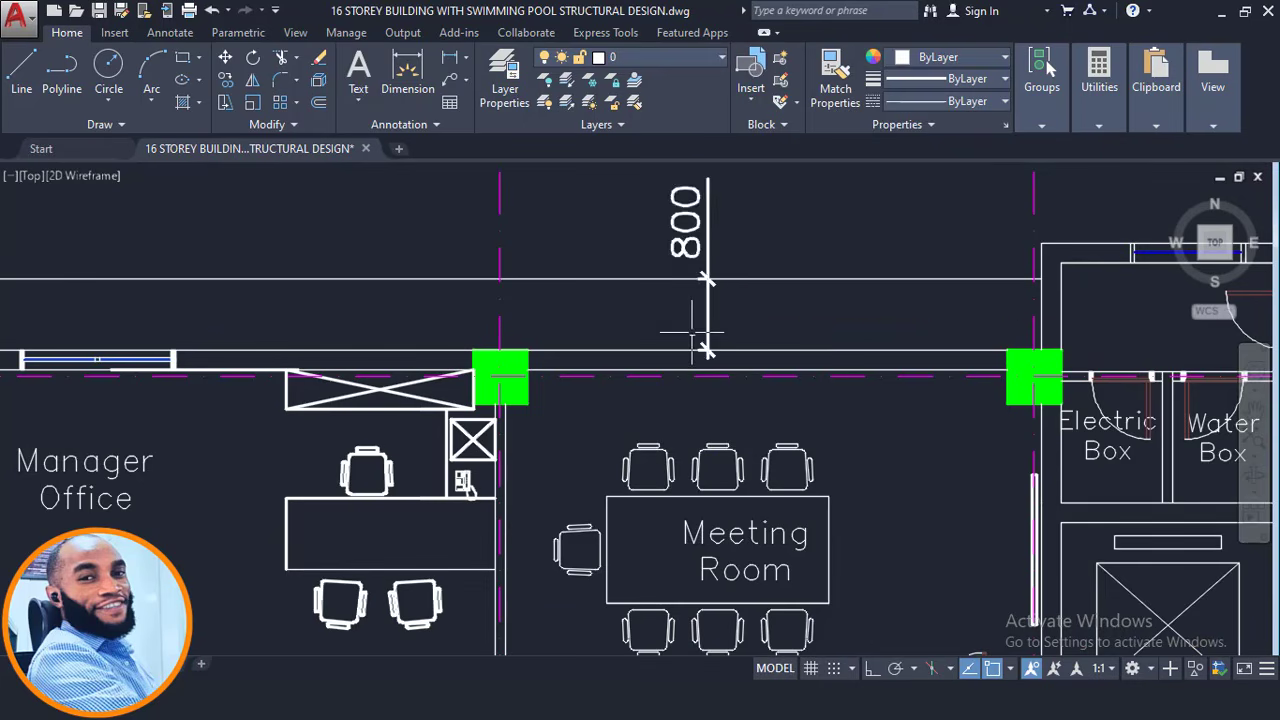
- Add a linear dimension from the storage room's outer wall face to the slab edge
scroll(690, 330, "down", 3)
scroll(652, 328, "down", 2)
middle_click_drag(825, 311, 502, 332)
key("space")
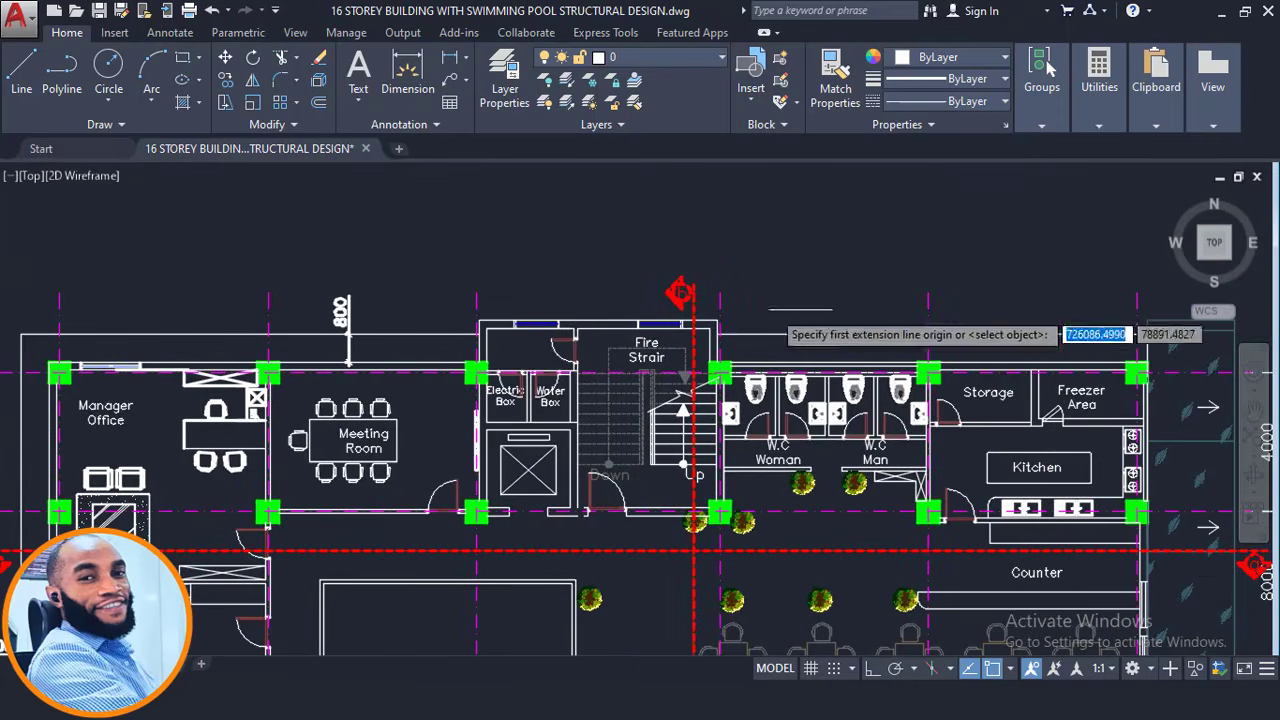
scroll(968, 326, "up", 4)
left_click(938, 372)
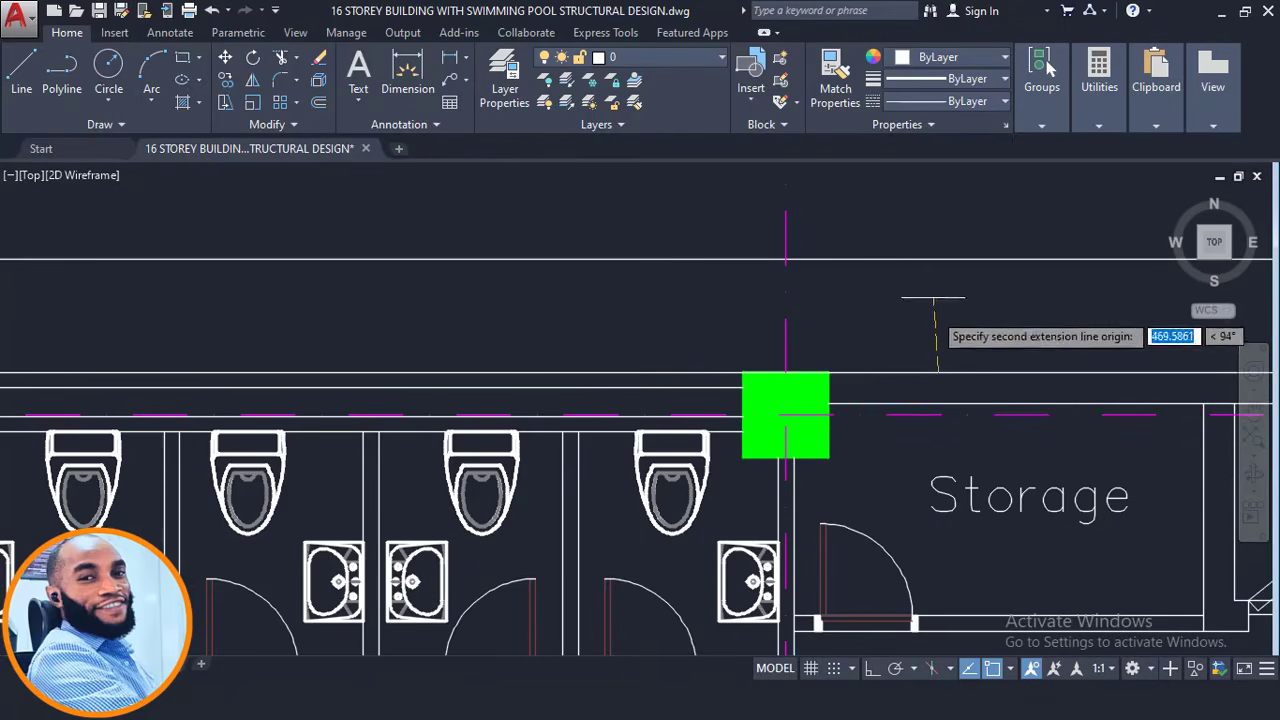
left_click(938, 259)
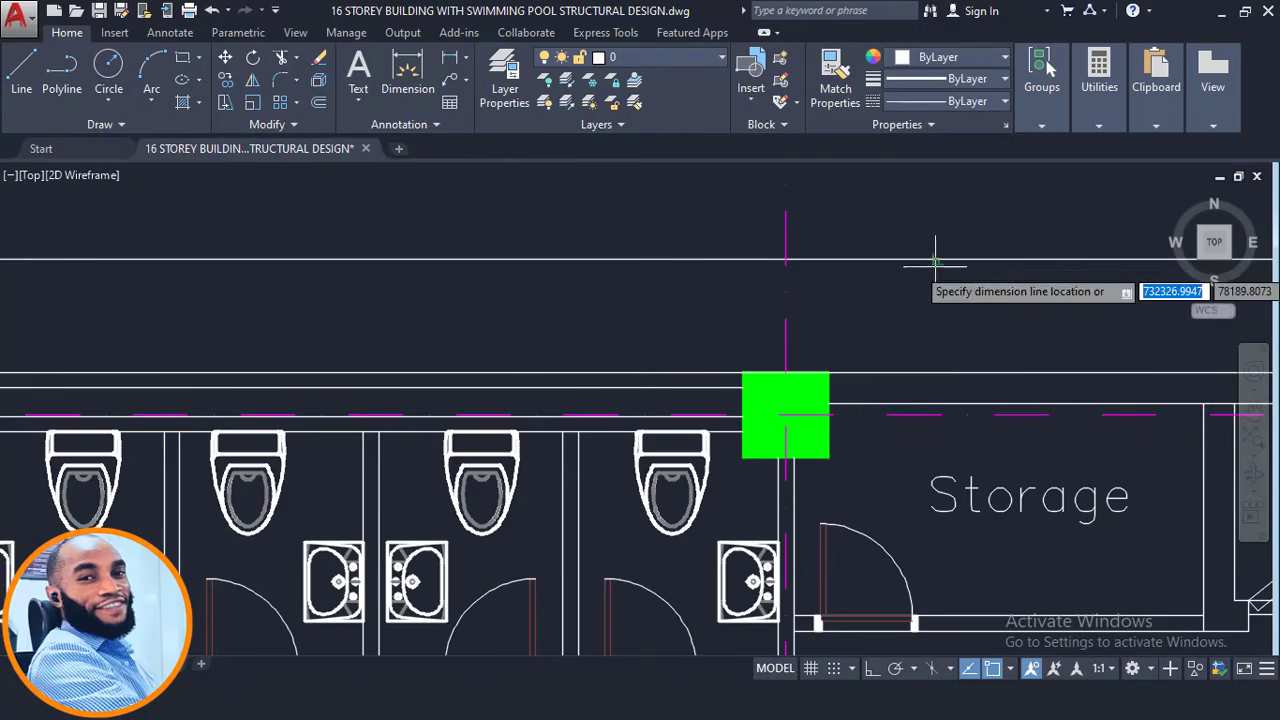
left_click(938, 300)
- Add a linear dimension from the column grid line beside the manager office to the outer slab edge
scroll(811, 331, "down", 4)
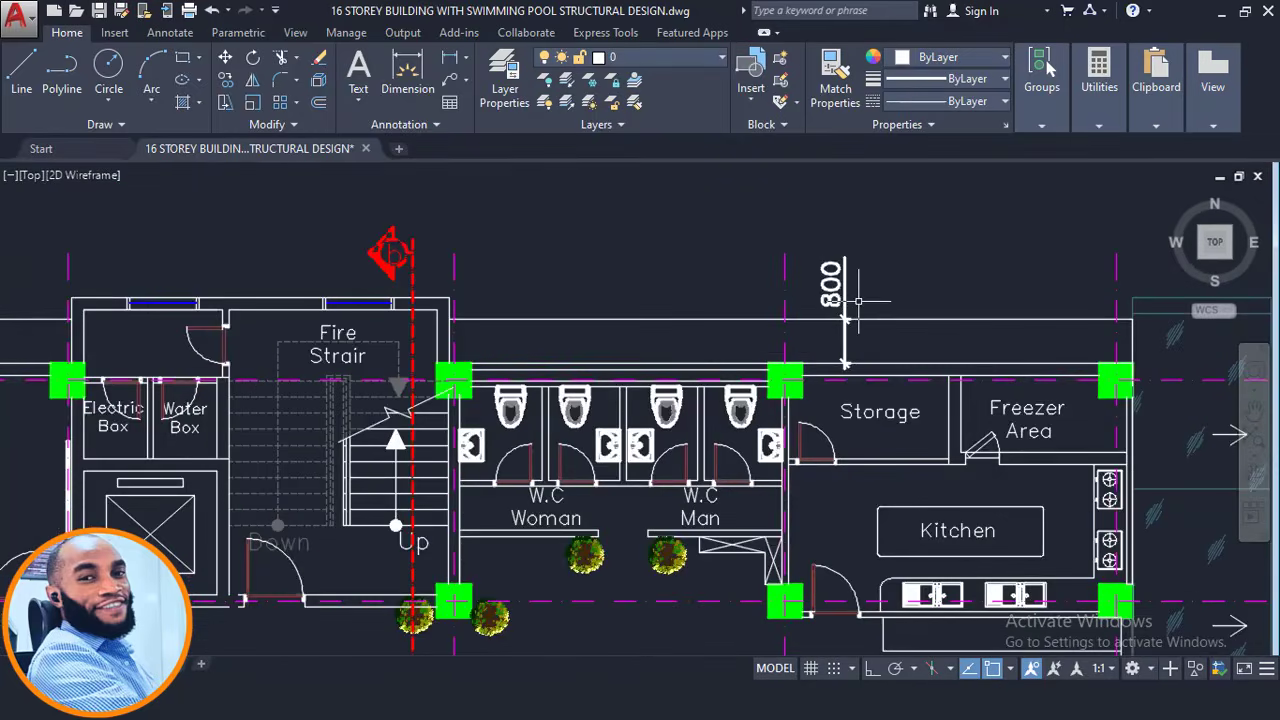
scroll(1025, 254, "down", 3)
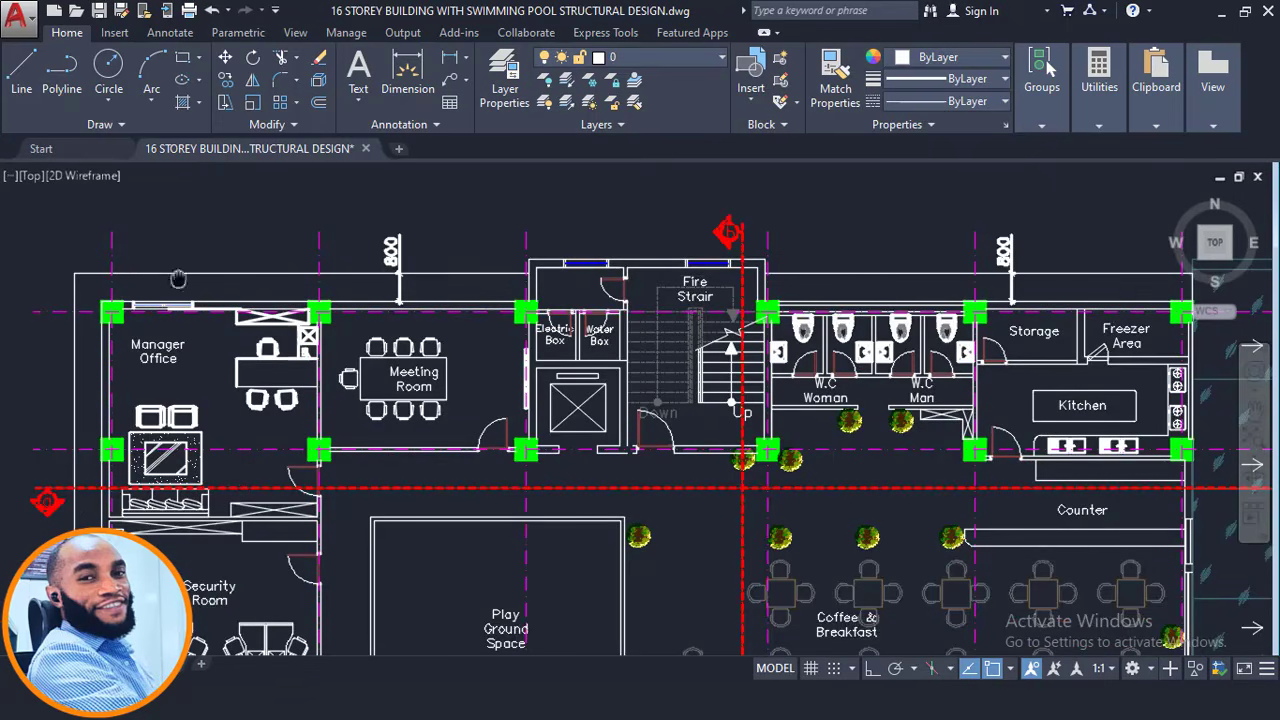
middle_click_drag(178, 279, 440, 131)
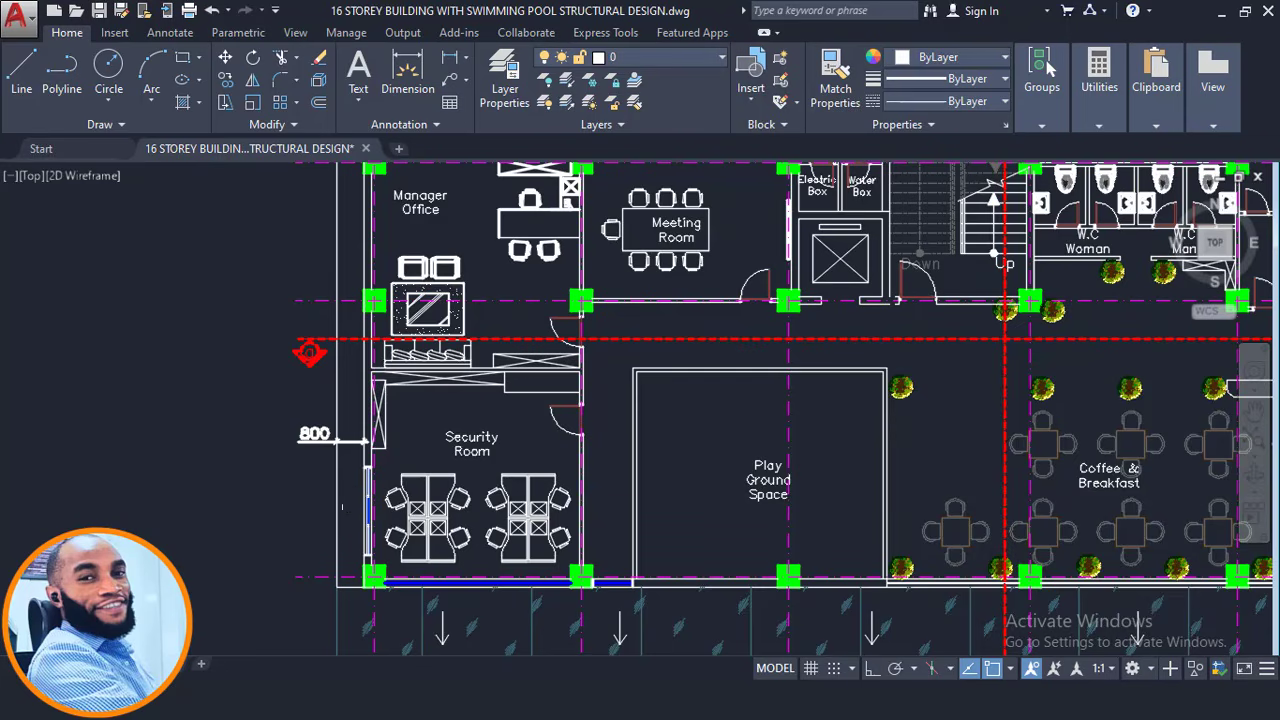
middle_click_drag(341, 507, 331, 555)
scroll(336, 535, "down", 2)
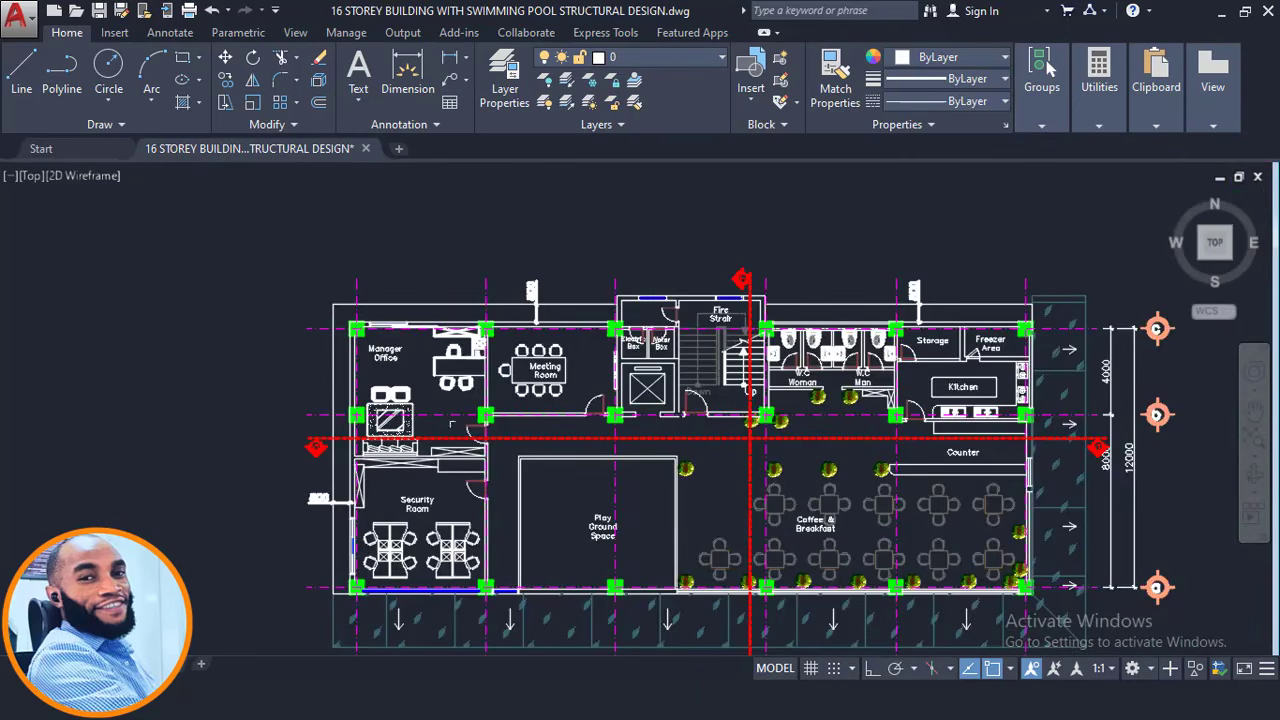
scroll(341, 362, "up", 4)
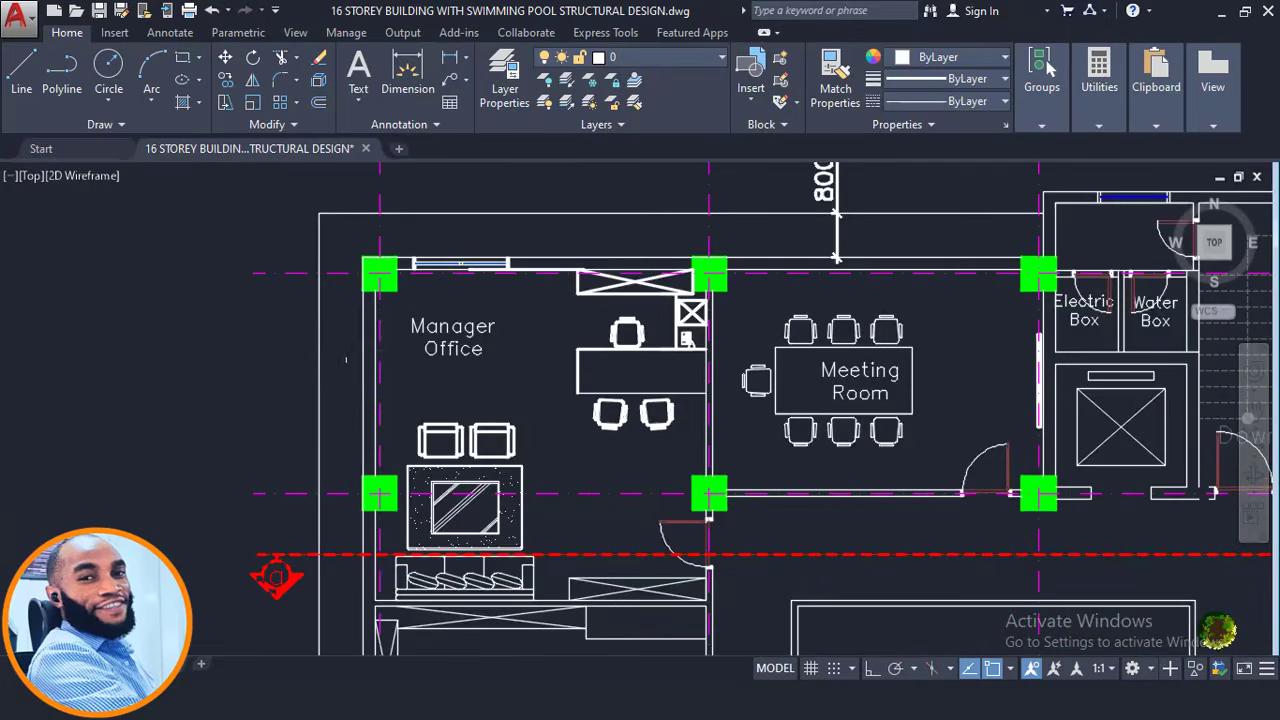
key("space")
middle_click_drag(367, 353, 437, 394)
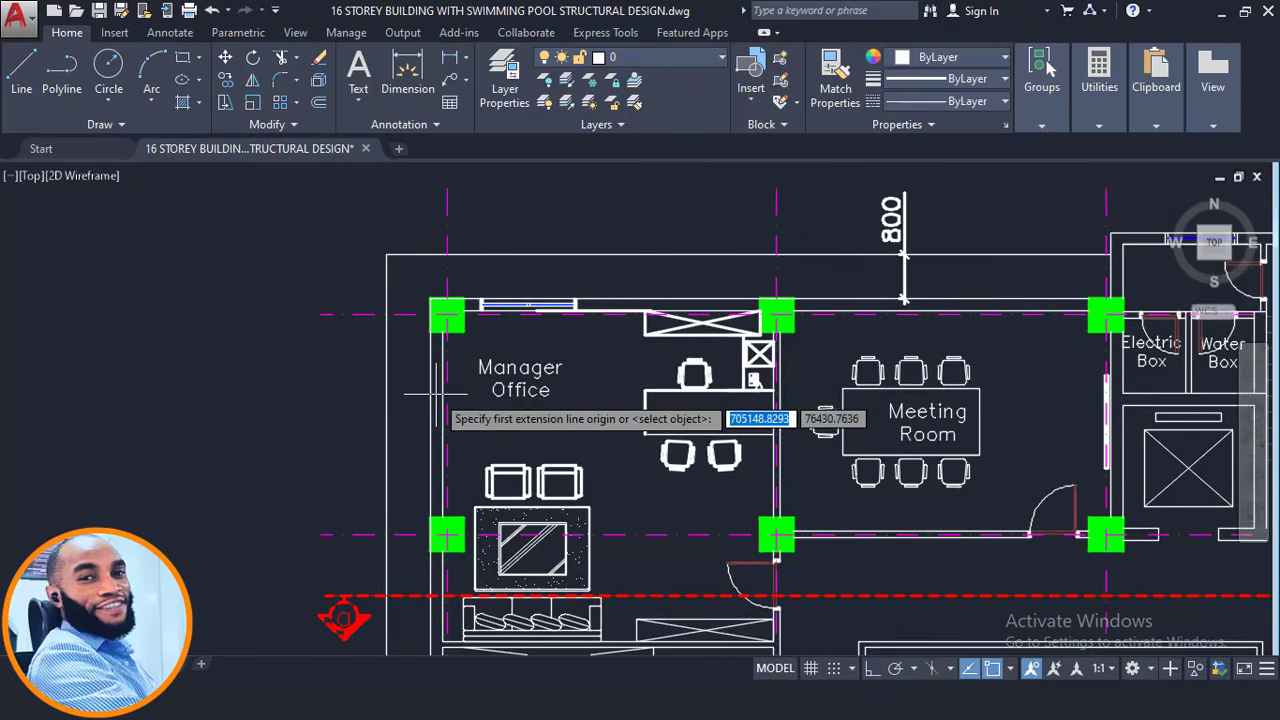
scroll(437, 393, "up", 2)
scroll(455, 445, "up", 2)
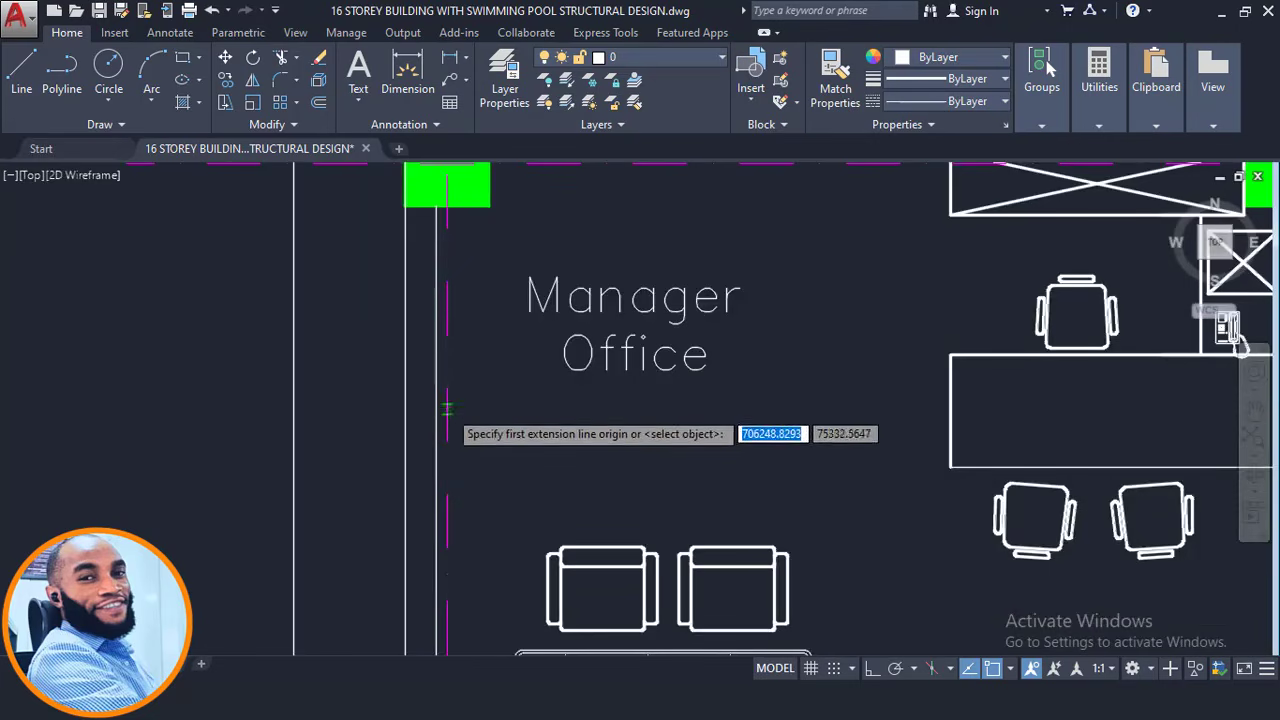
left_click(445, 410)
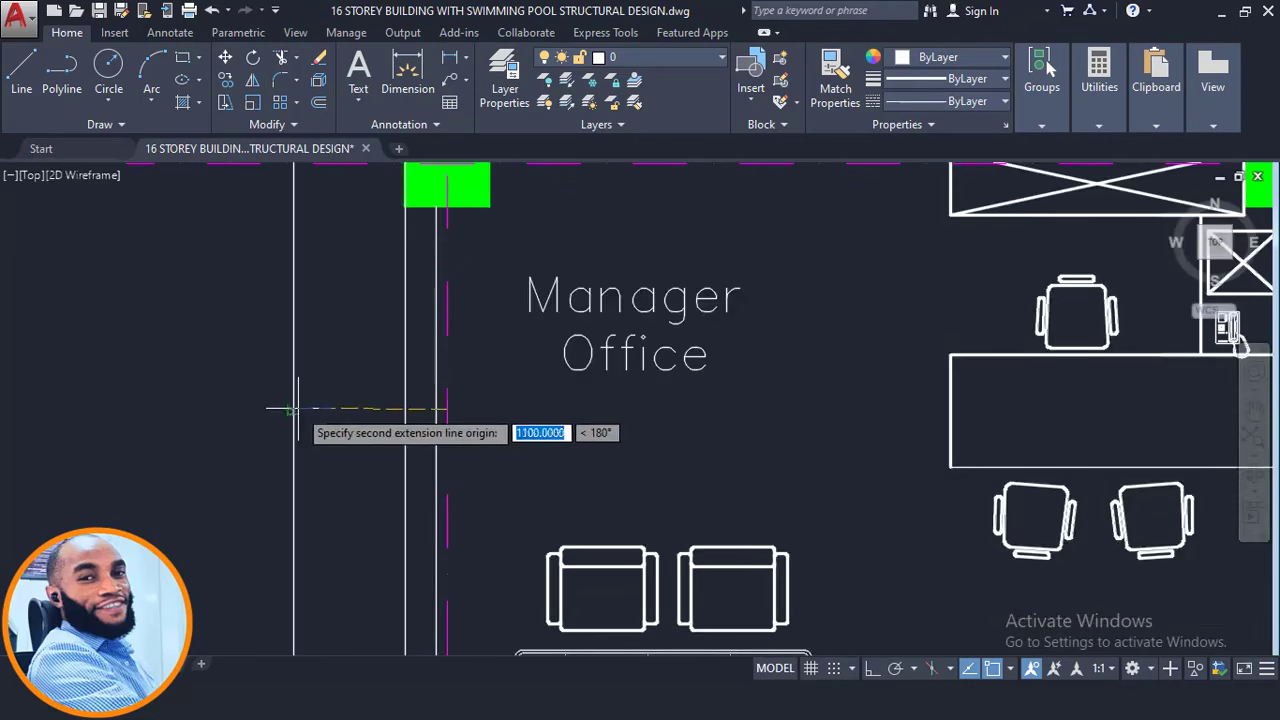
left_click(296, 408)
left_click(289, 400)
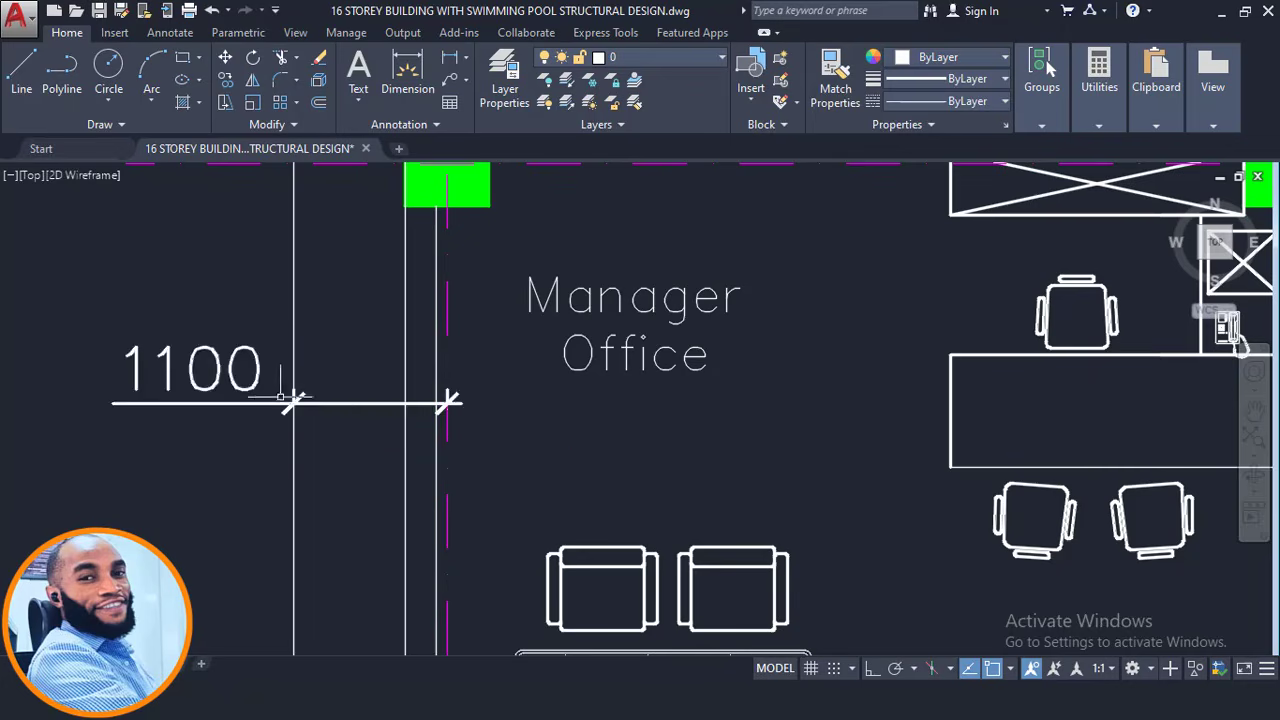
- Add a linear dimension from the column grid line at the meeting room's outer wall to the slab edge
scroll(285, 366, "down", 2)
scroll(307, 366, "down", 2)
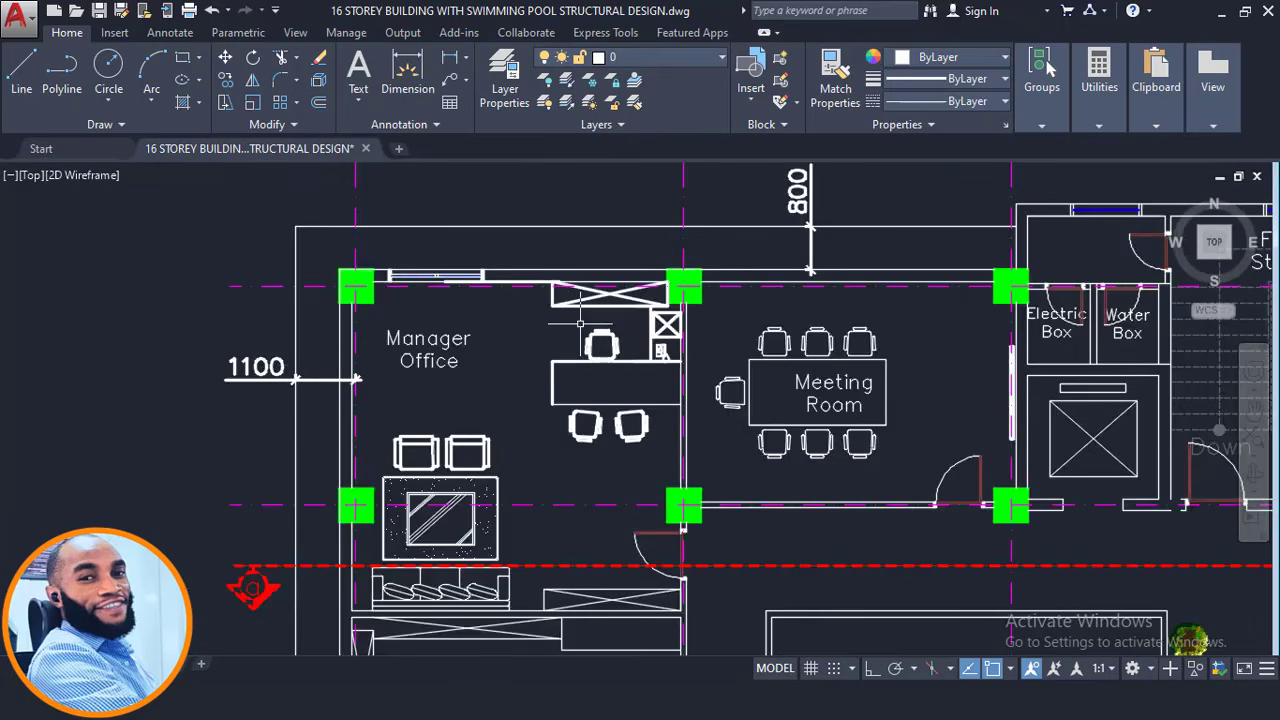
middle_click_drag(940, 256, 659, 410)
key("space")
scroll(659, 410, "up", 2)
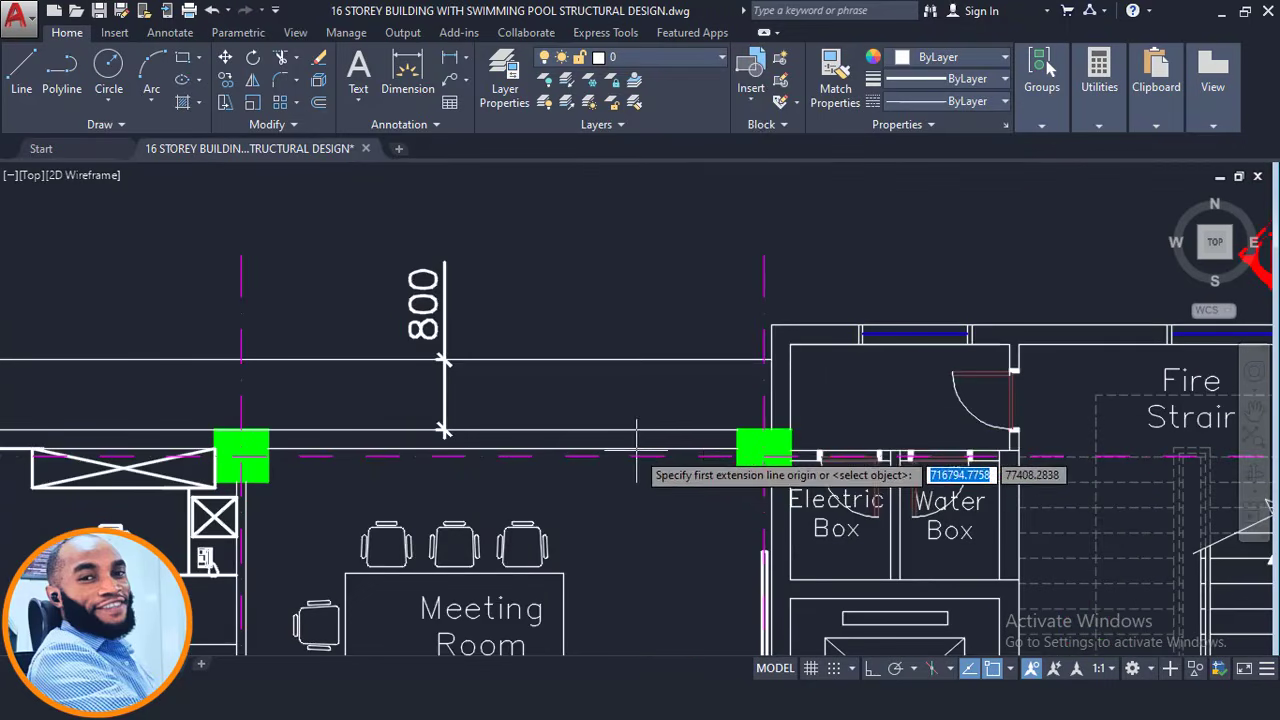
left_click(648, 452)
scroll(648, 396, "up", 2)
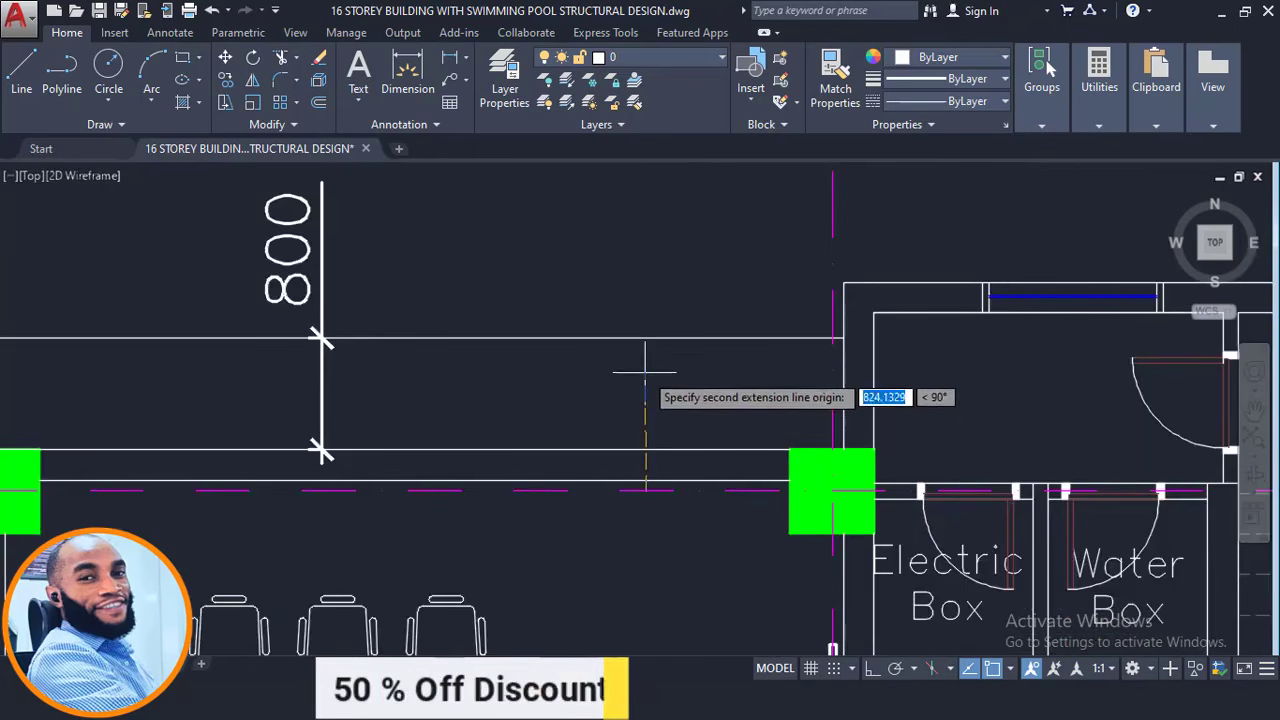
left_click(645, 341)
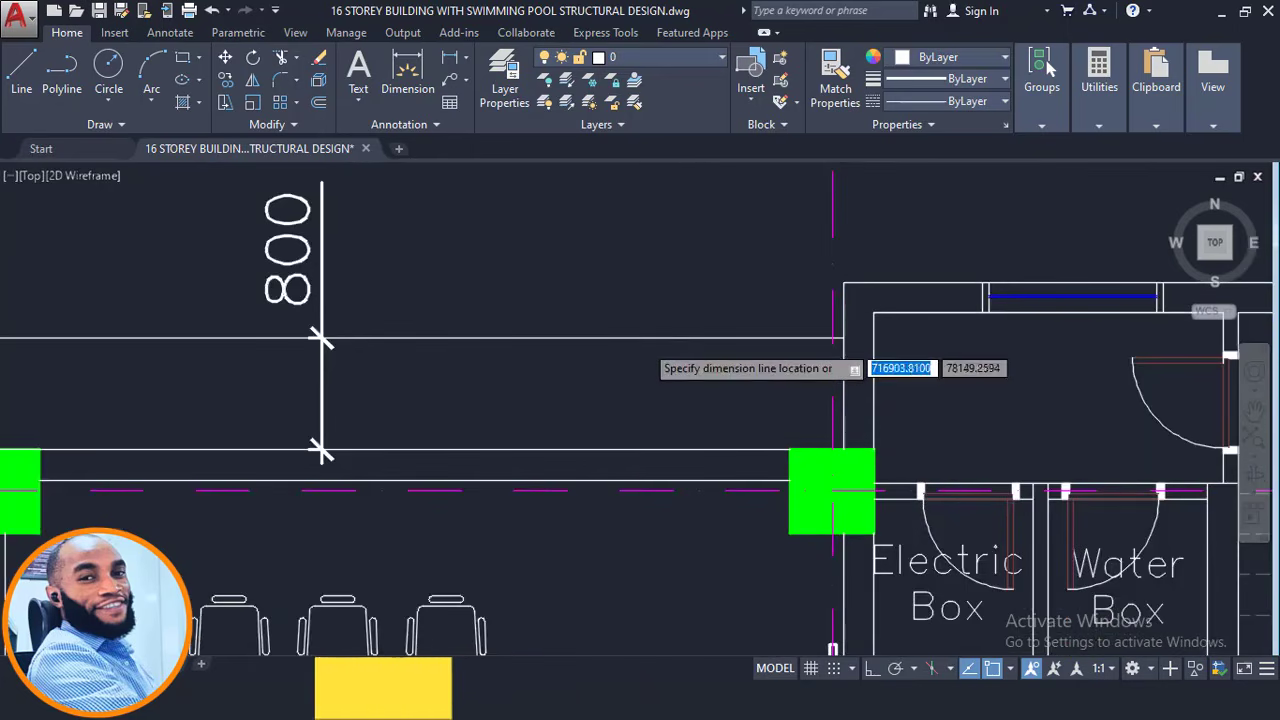
left_click(643, 362)
- Add a linear dimension from the column grid line at the freezer area's outer wall to the slab edge
scroll(548, 368, "down", 3)
key("space")
middle_click_drag(1098, 438, 604, 463)
scroll(749, 424, "up", 4)
left_click(656, 436)
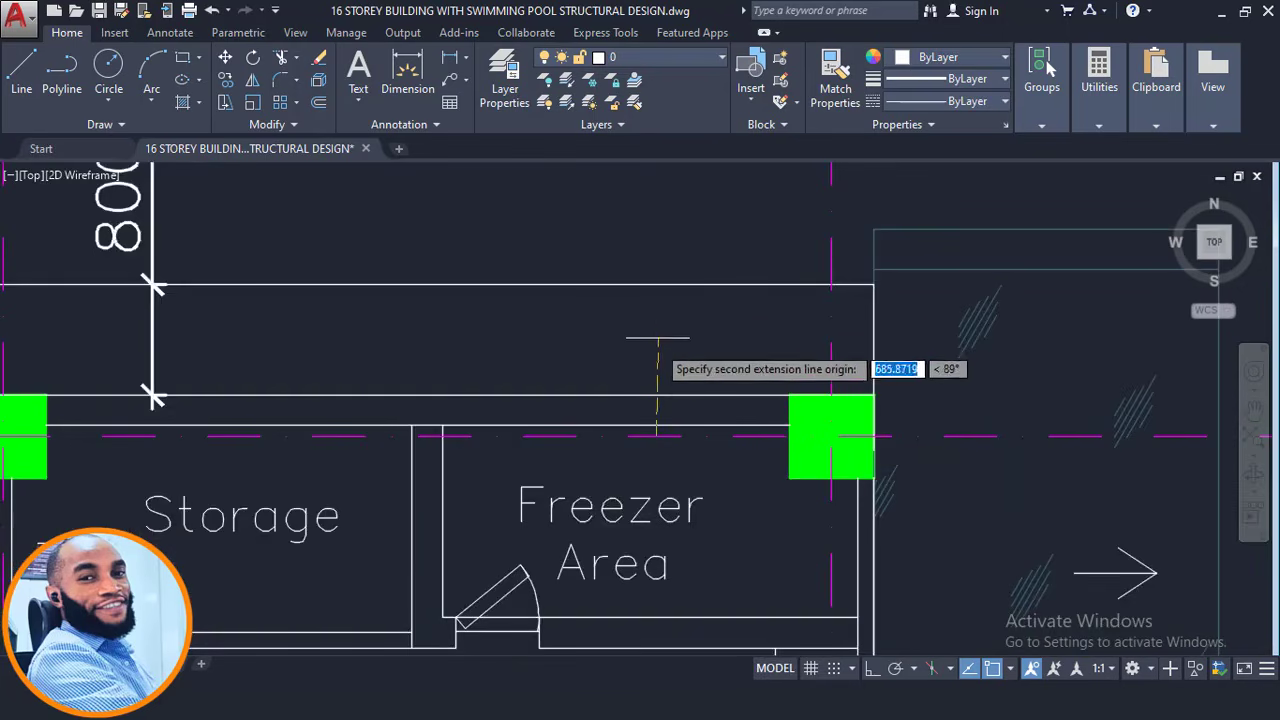
left_click(652, 286)
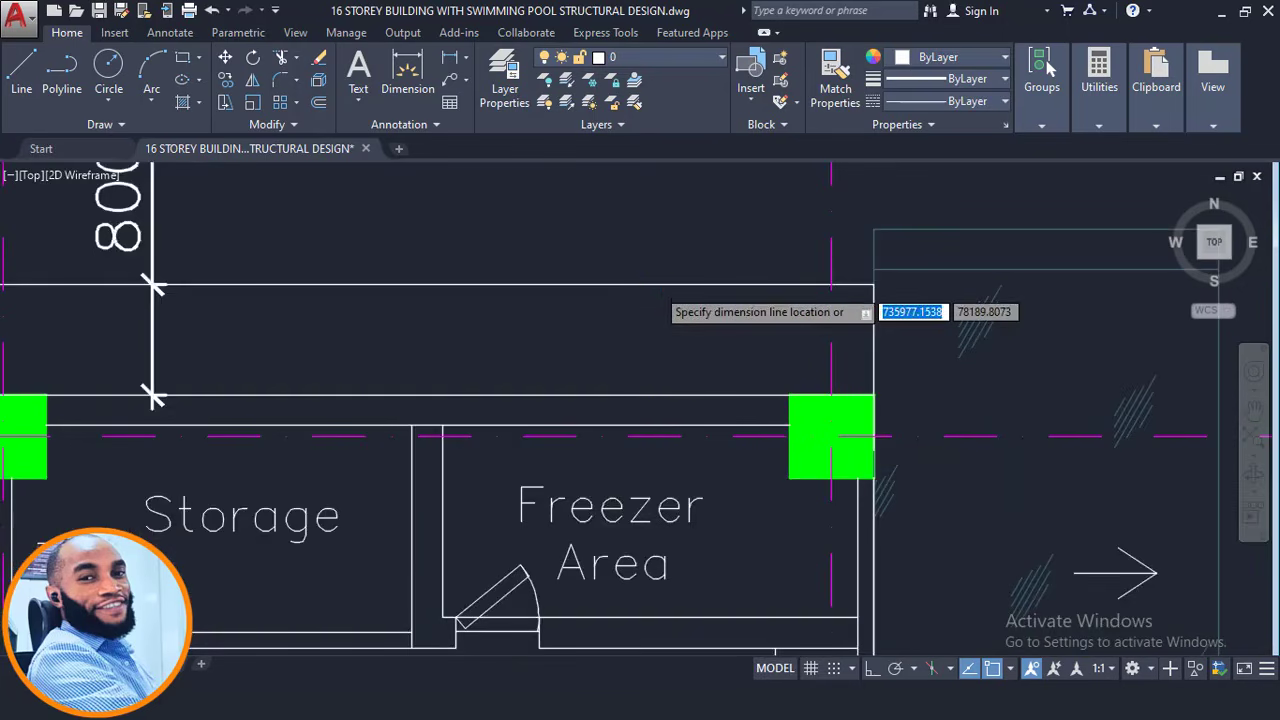
left_click(655, 300)
- Compare the wall-face and grid-line slab projection dimensions beyond the storage room and freezer area
scroll(655, 300, "down", 4)
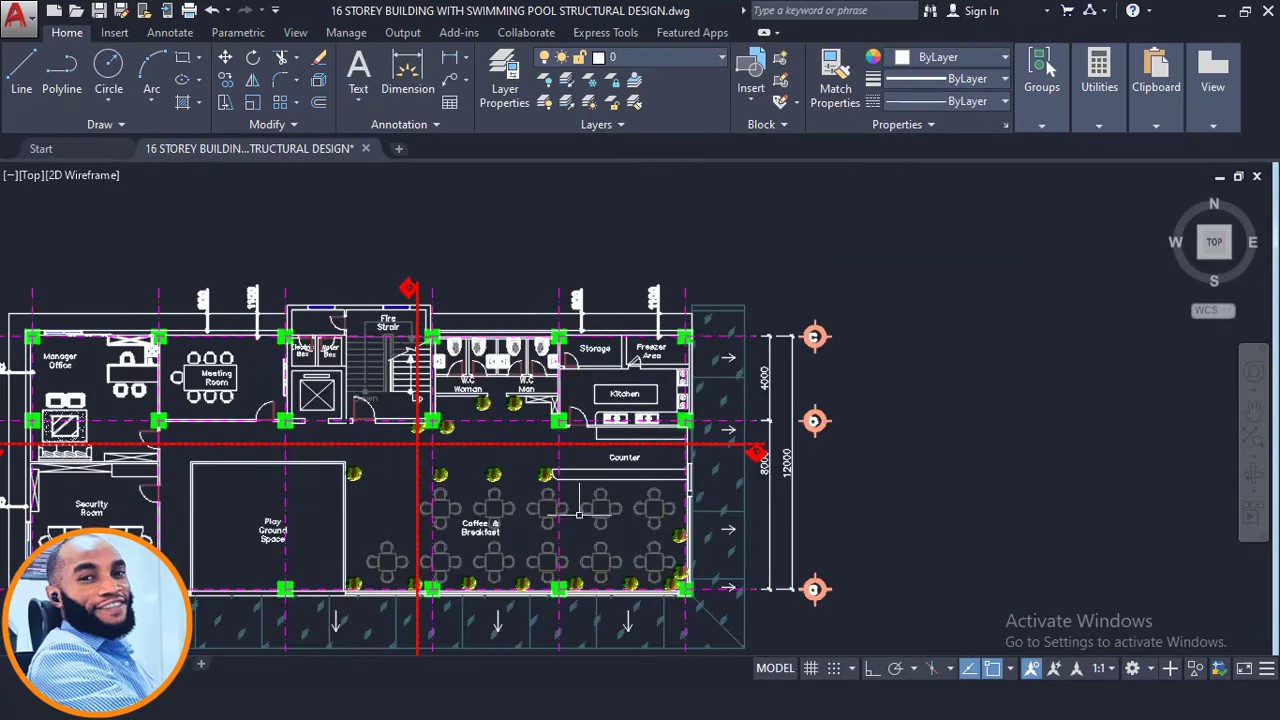
middle_click_drag(579, 515, 756, 452)
scroll(884, 232, "up", 4)
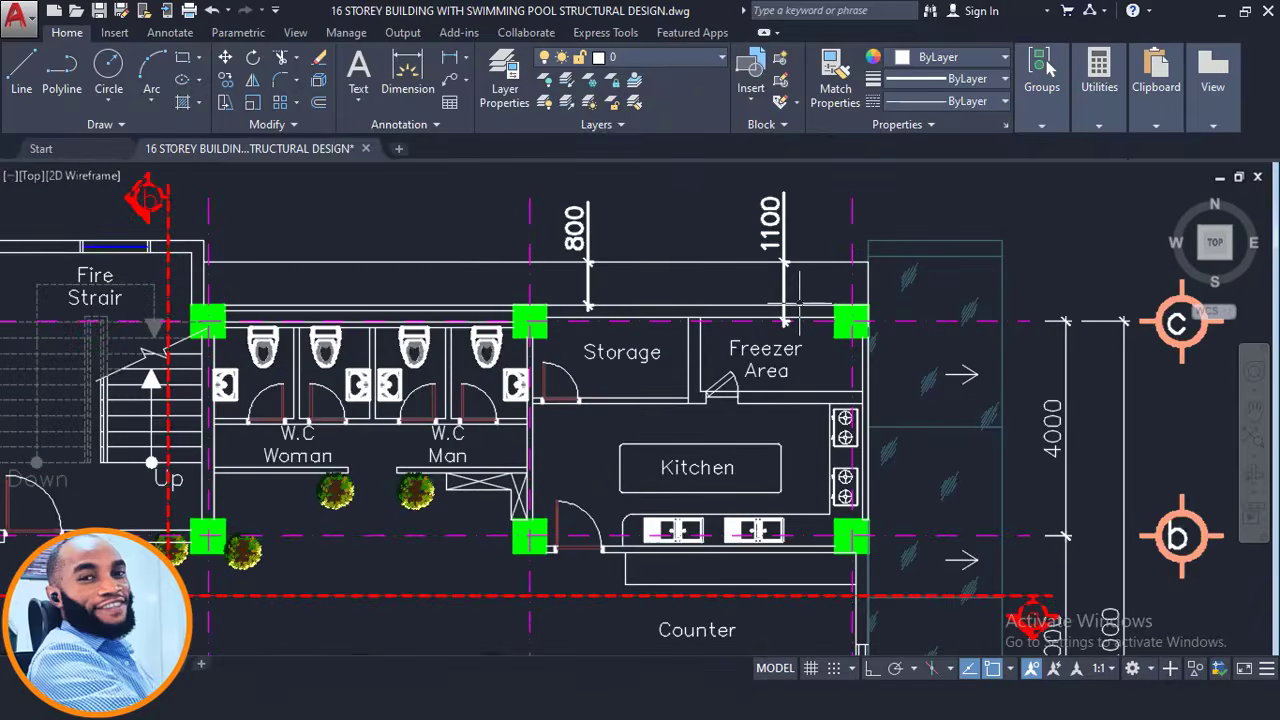
scroll(786, 310, "up", 2)
middle_click_drag(786, 310, 709, 436)
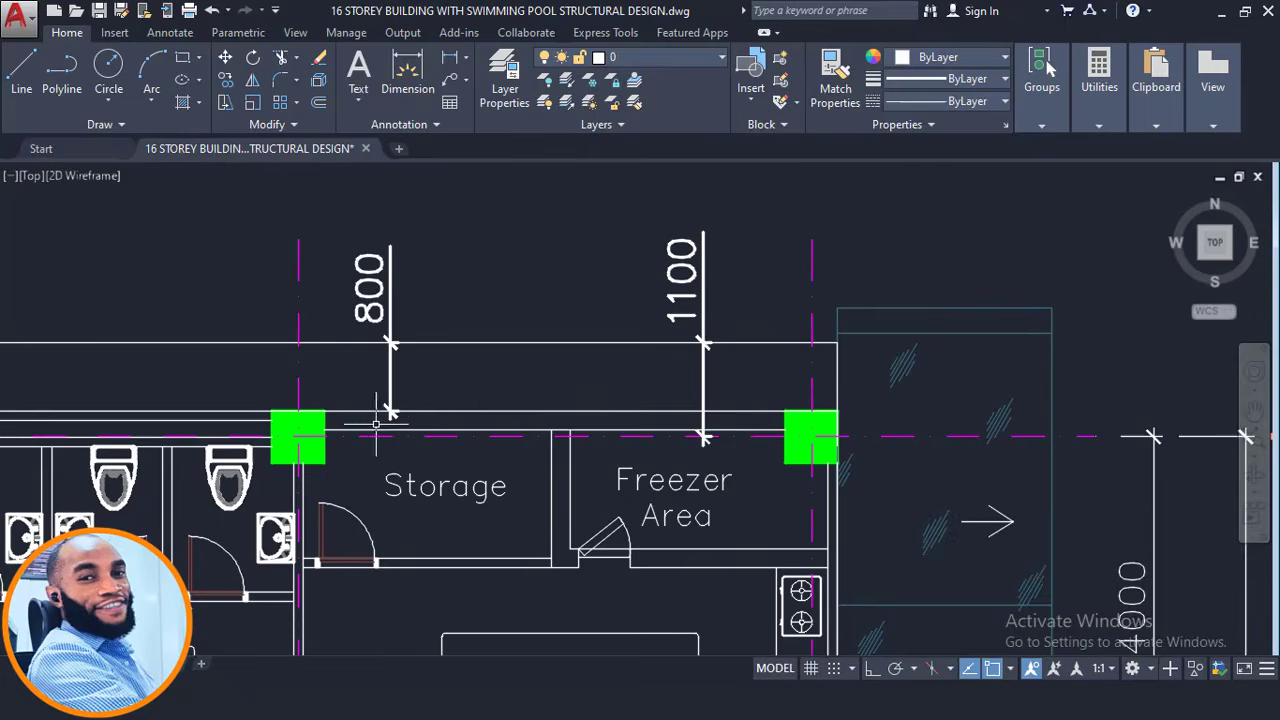
scroll(376, 424, "up", 2)
middle_click_drag(410, 312, 425, 392)
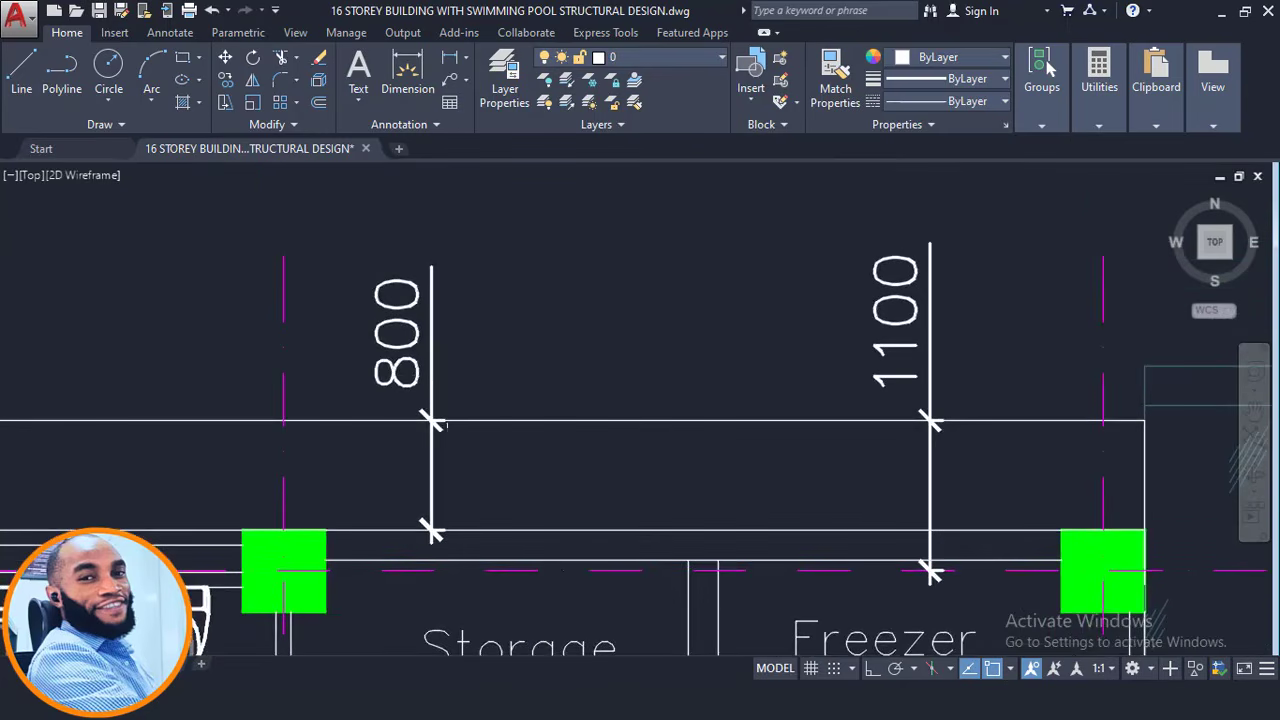
scroll(464, 331, "down", 2)
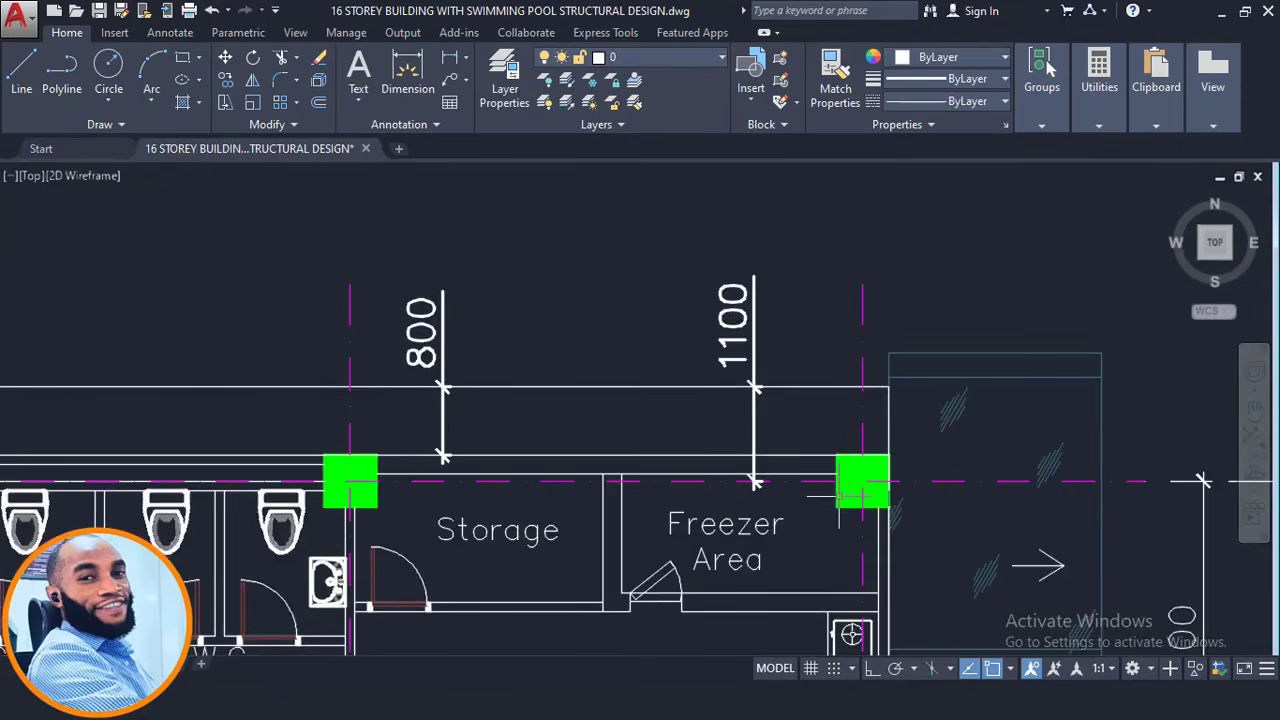
scroll(839, 495, "up", 2)
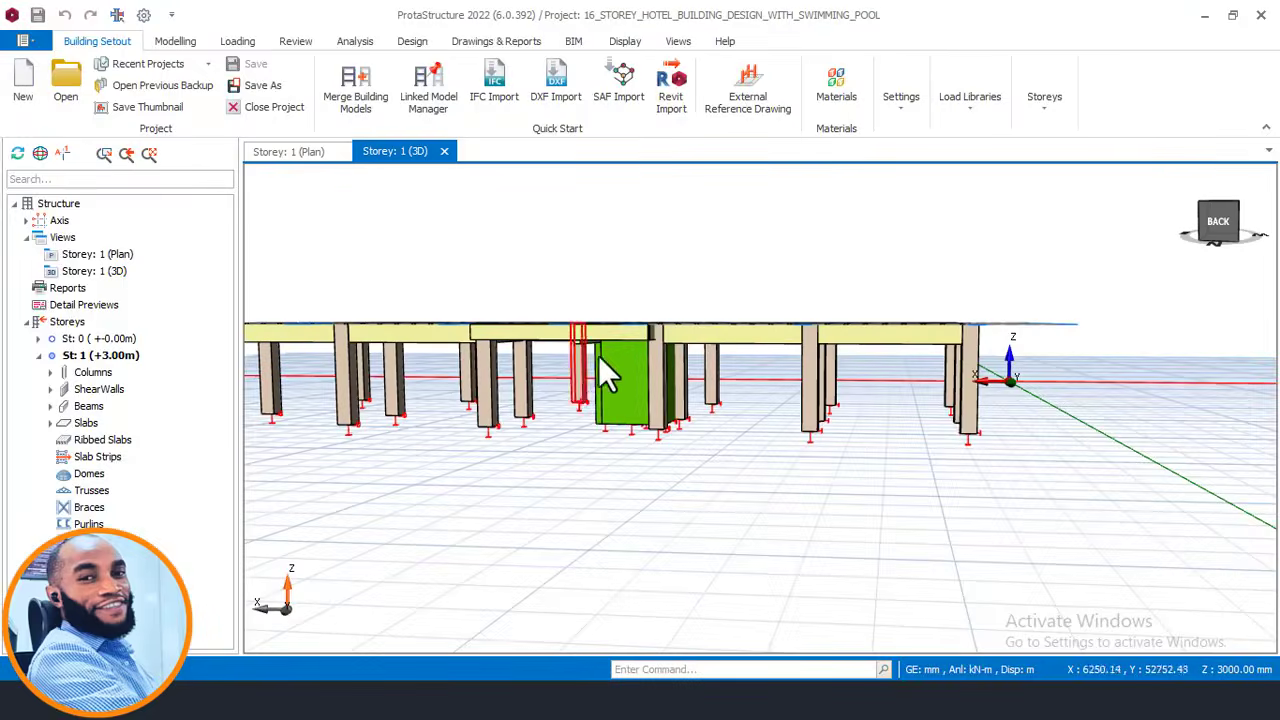
- Switch to ProtaStructure, inspect the Storey 1 3D model, and open the Storey 1 plan showing the full grid
middle_click_drag(606, 371, 712, 455)
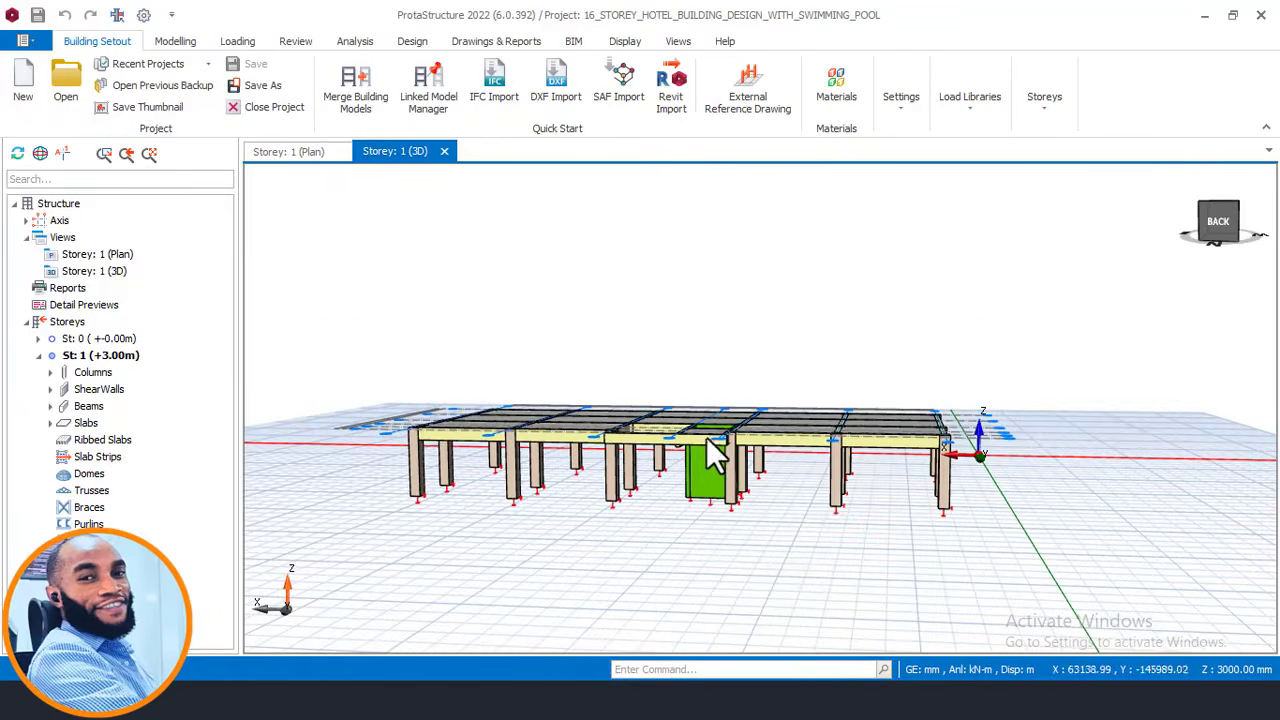
left_click(300, 151)
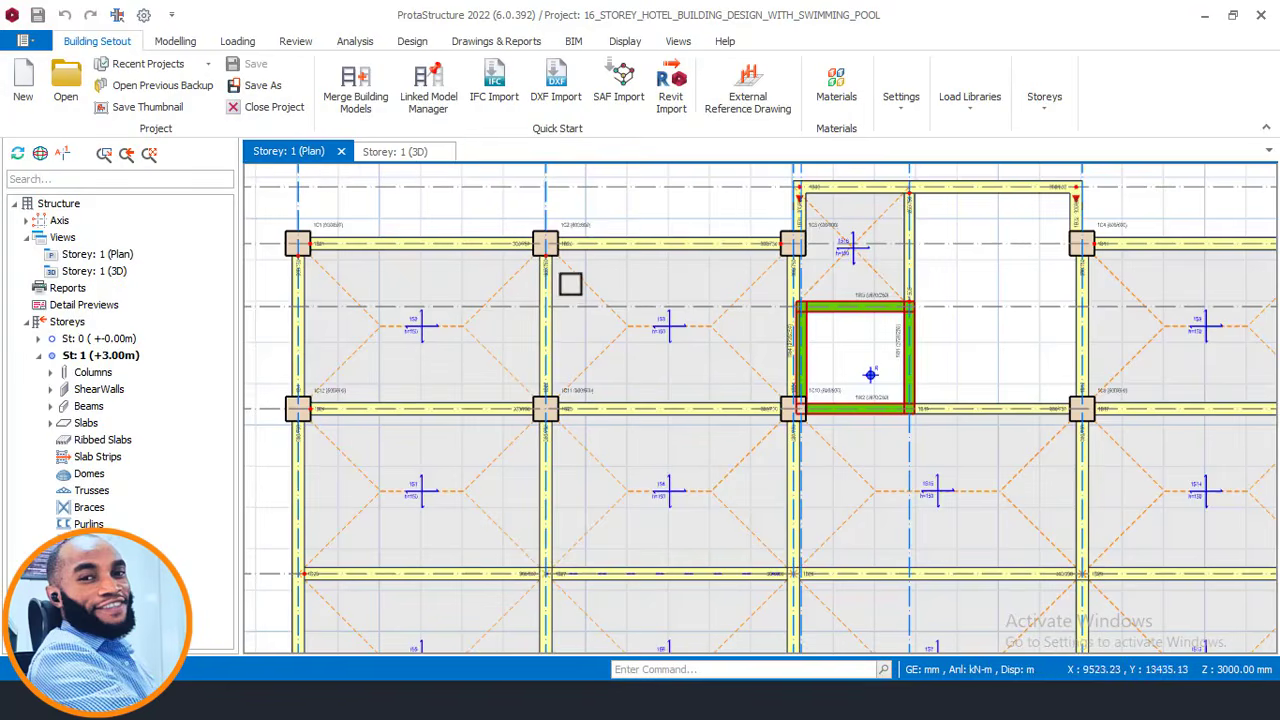
scroll(570, 285, "down", 3)
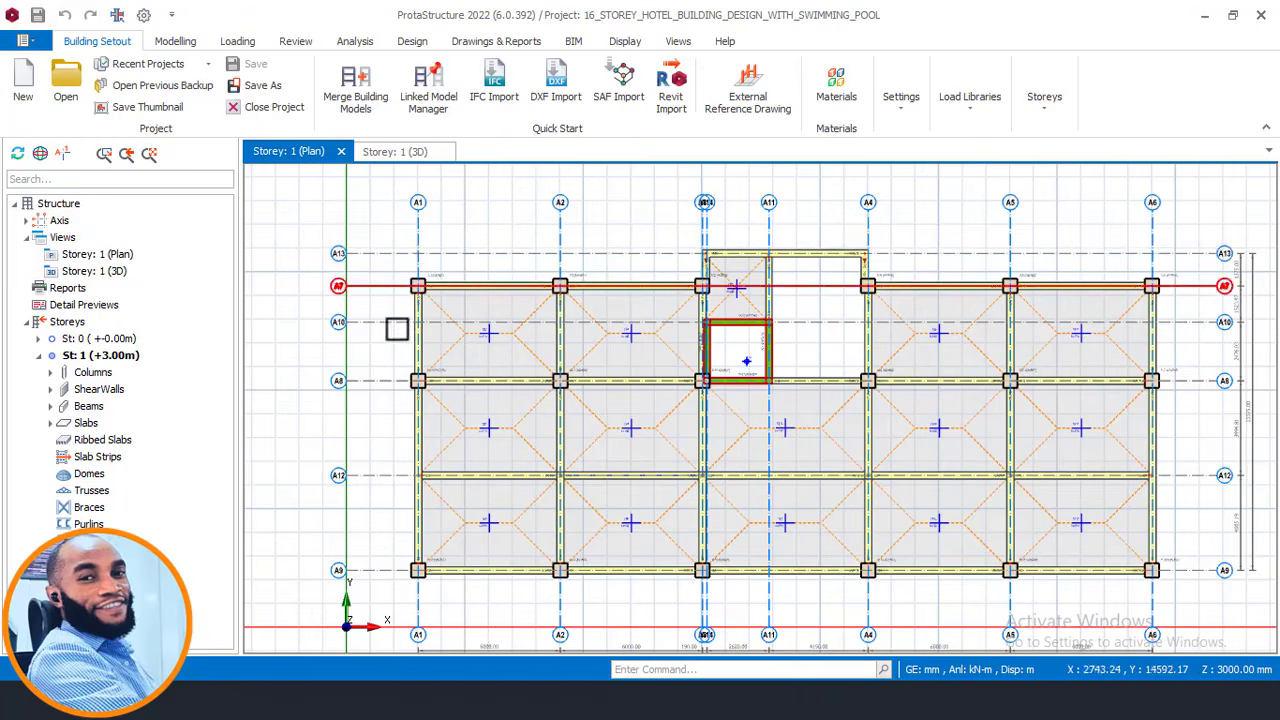
- Offset axis A1 by -1100 mm to set out the slab edge outside the building in the Storey 1 plan
middle_click_drag(888, 278, 529, 277)
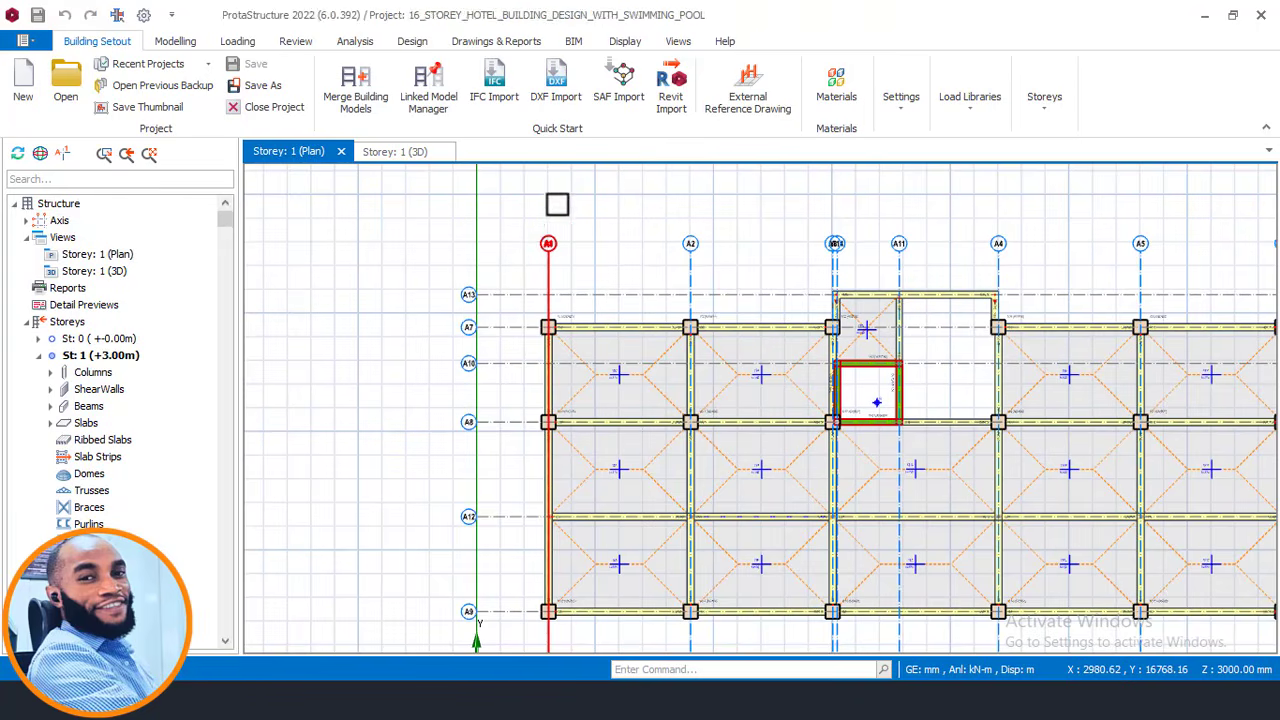
scroll(557, 204, "up", 2)
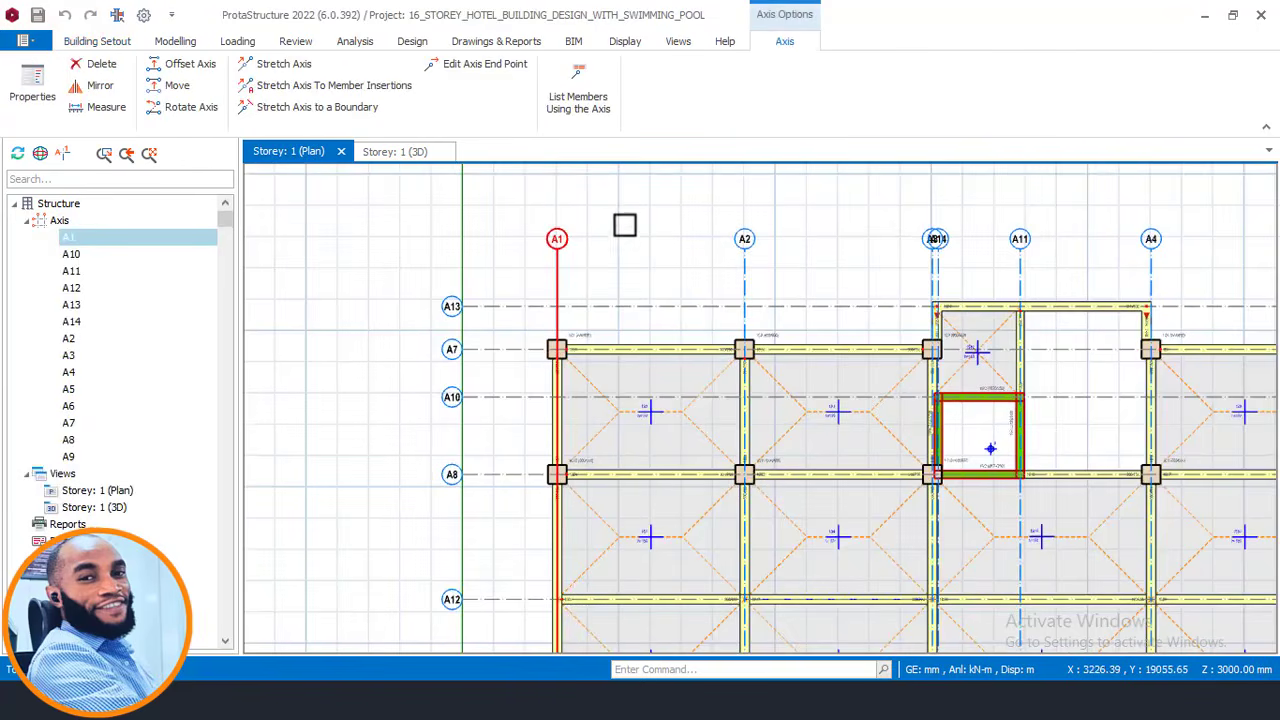
right_click(624, 225)
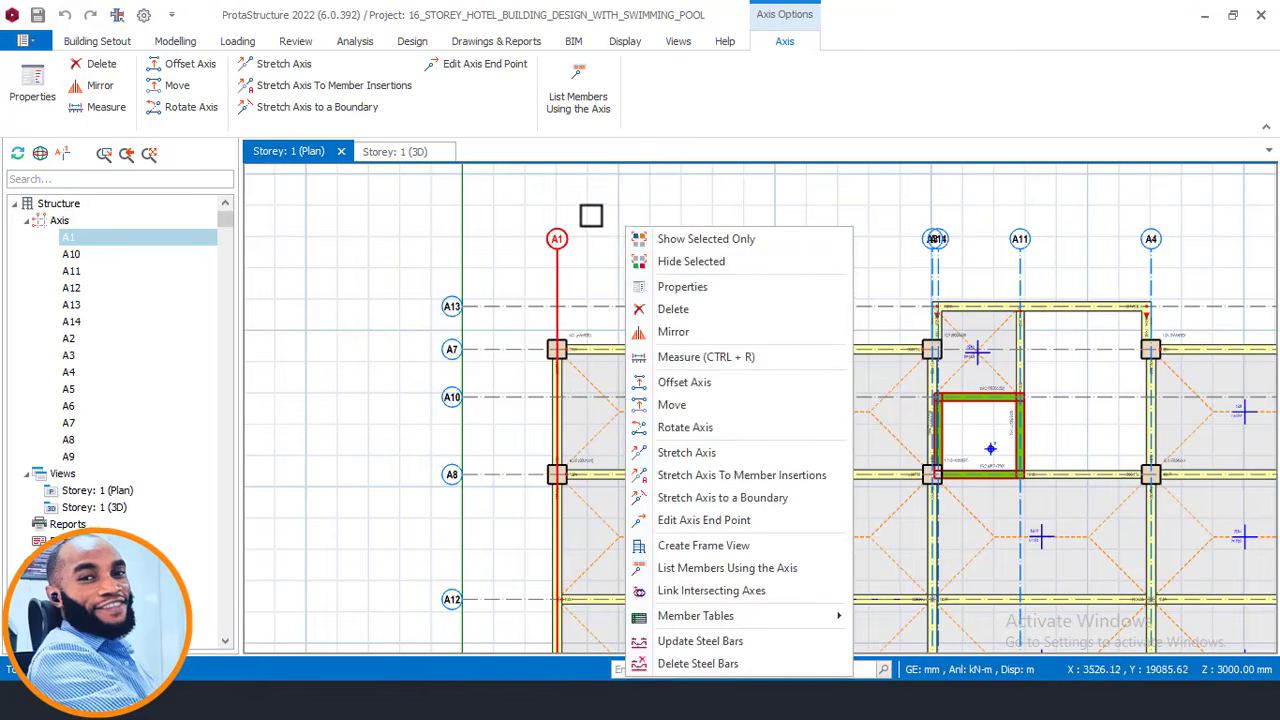
left_click(693, 384)
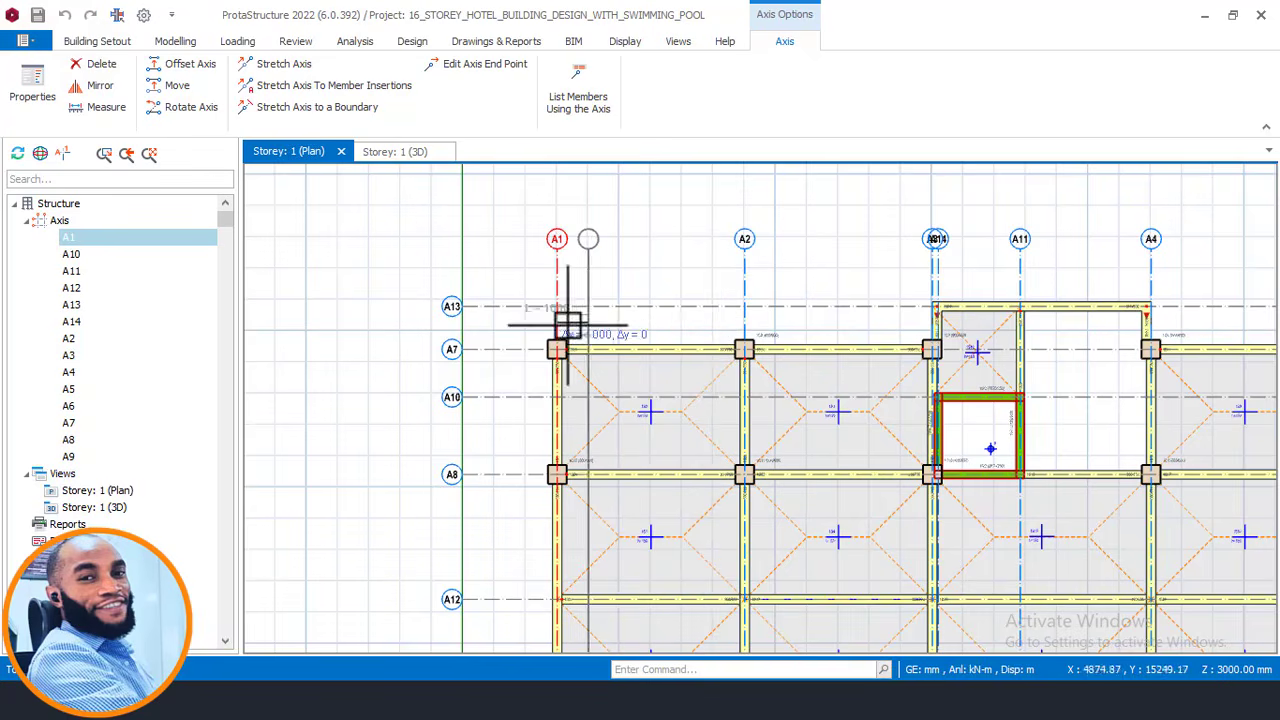
scroll(499, 332, "up", 2)
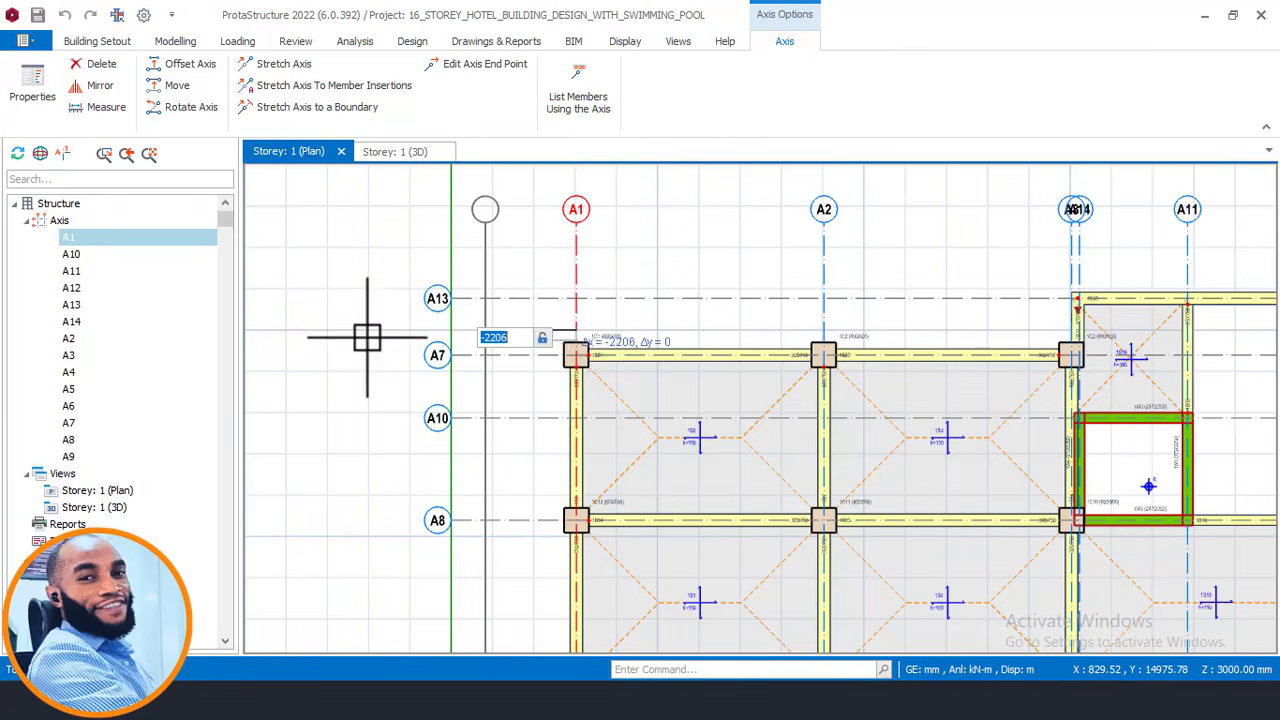
type("-100")
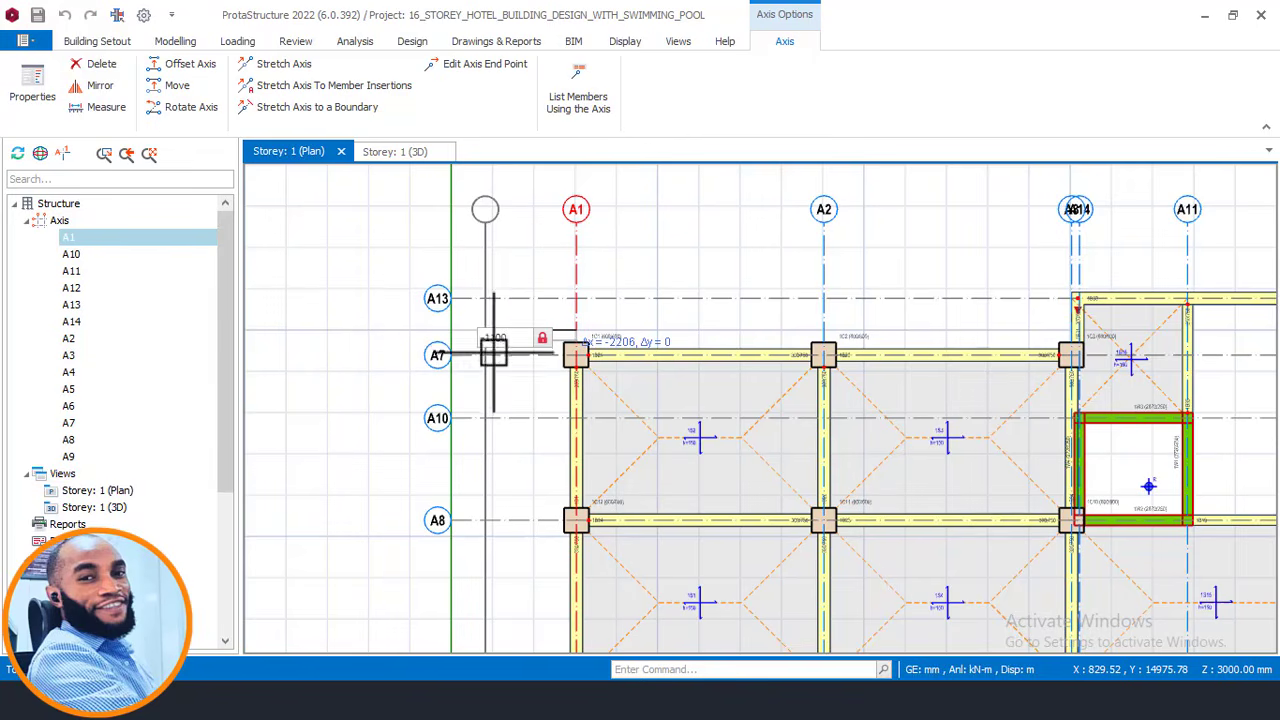
key("Return")
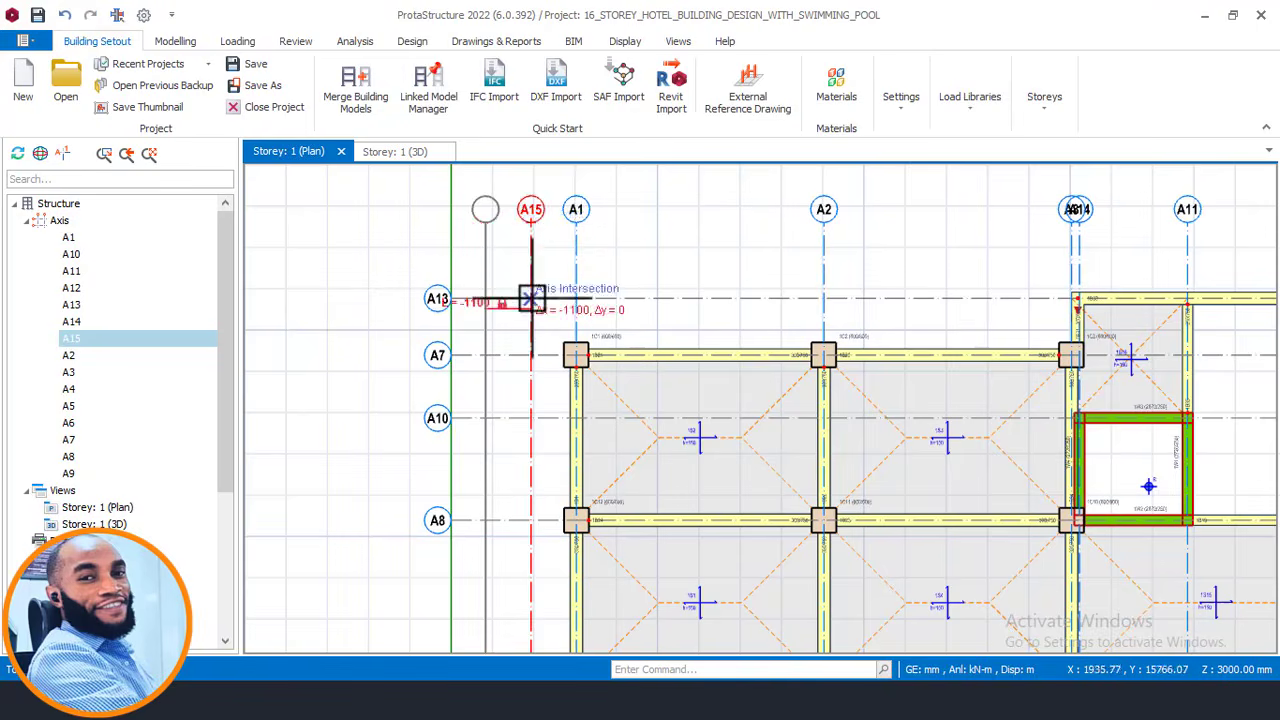
scroll(537, 317, "up", 1)
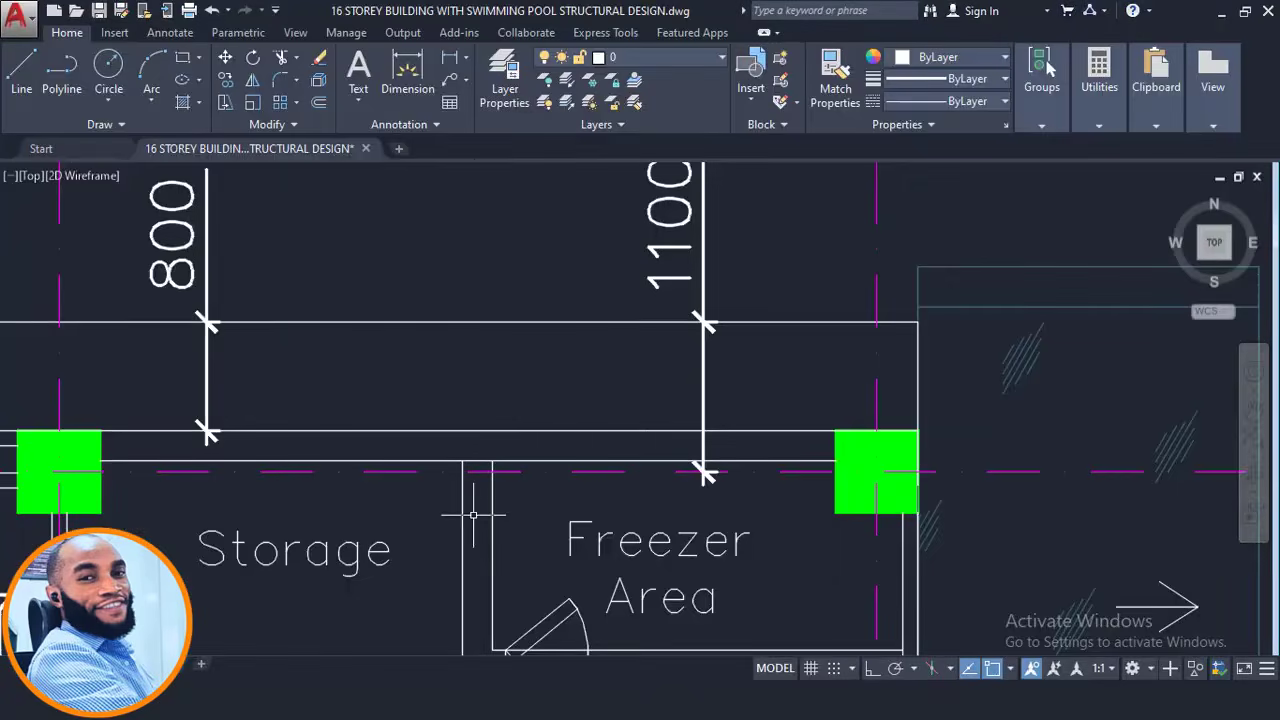
- Switch to AutoCAD, check the slab projection dimension beside the manager office, and return to ProtaStructure
scroll(666, 350, "down", 6)
scroll(540, 330, "up", 5)
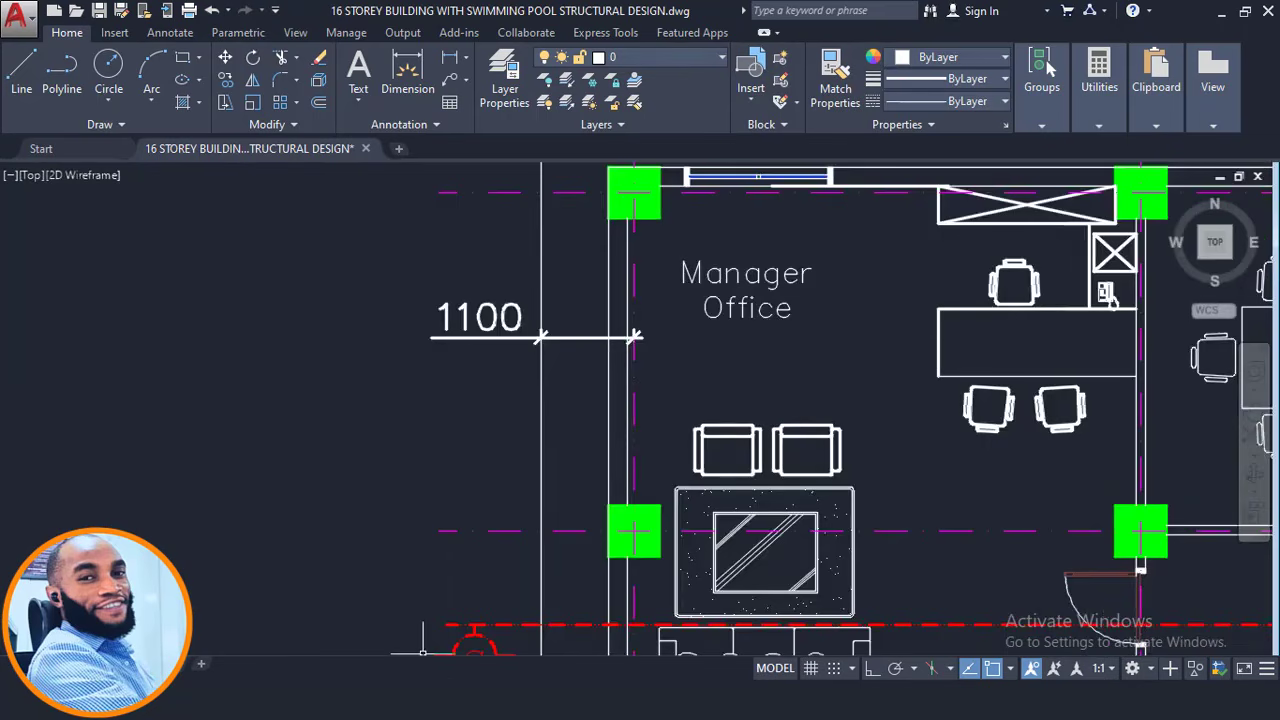
left_click(385, 700)
- Offset axis A7 outward by 1100 mm towards axis A13
scroll(553, 375, "down", 3)
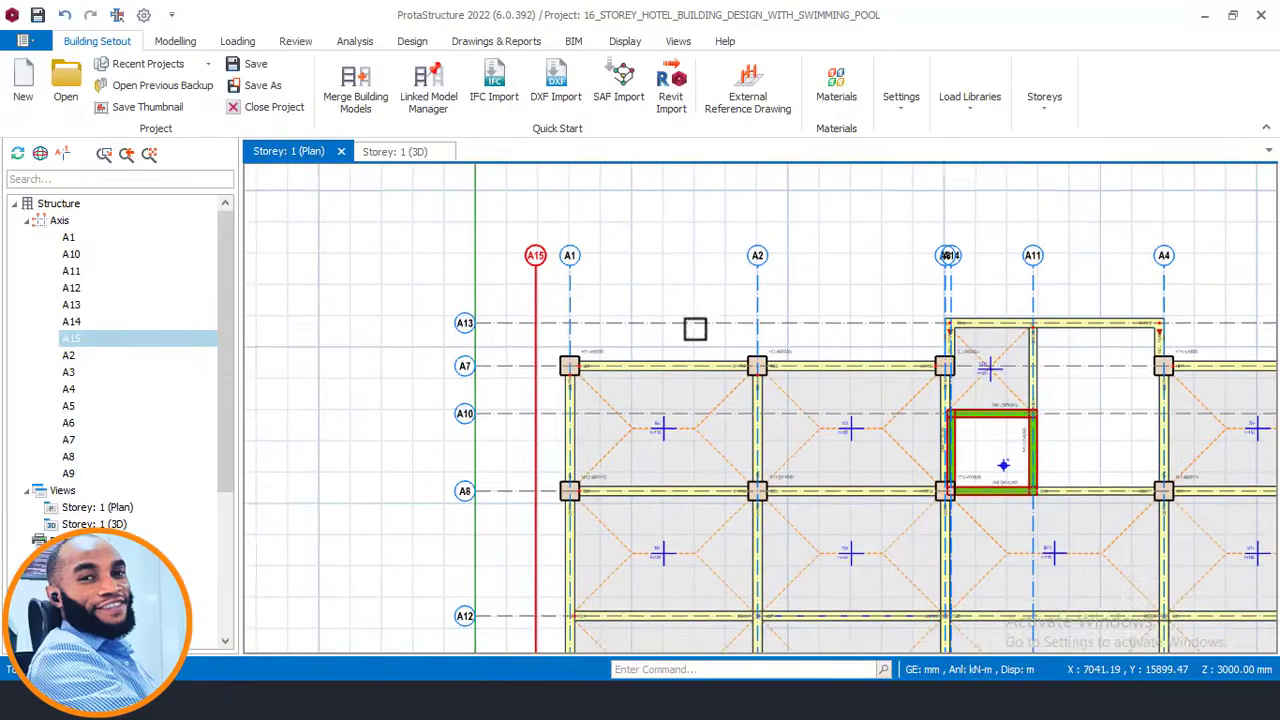
middle_click_drag(695, 329, 650, 357)
left_click(463, 392)
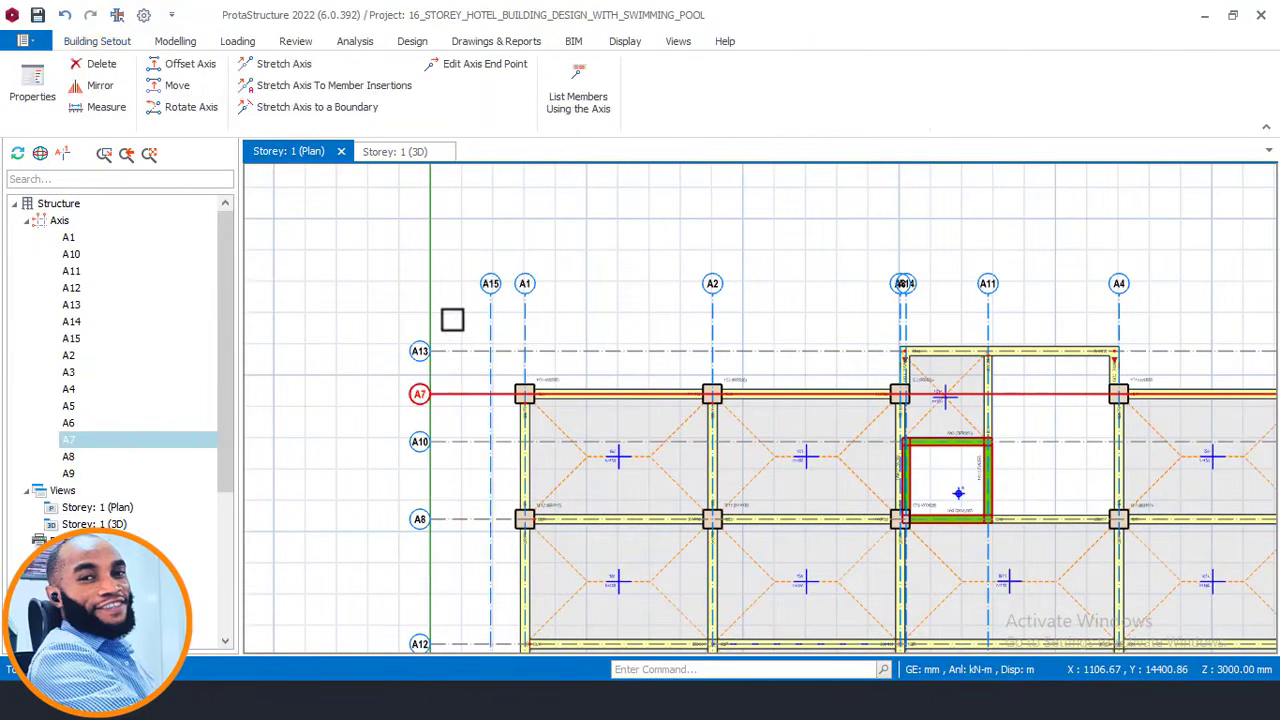
right_click(522, 372)
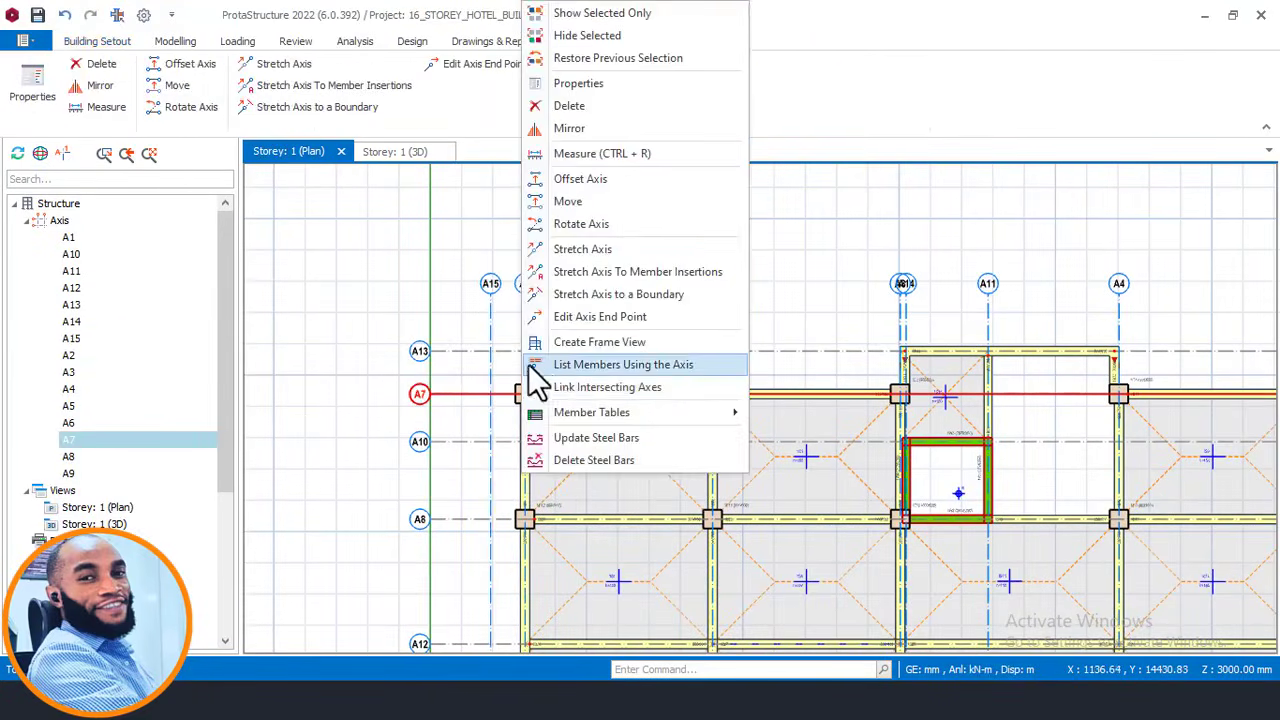
left_click(585, 180)
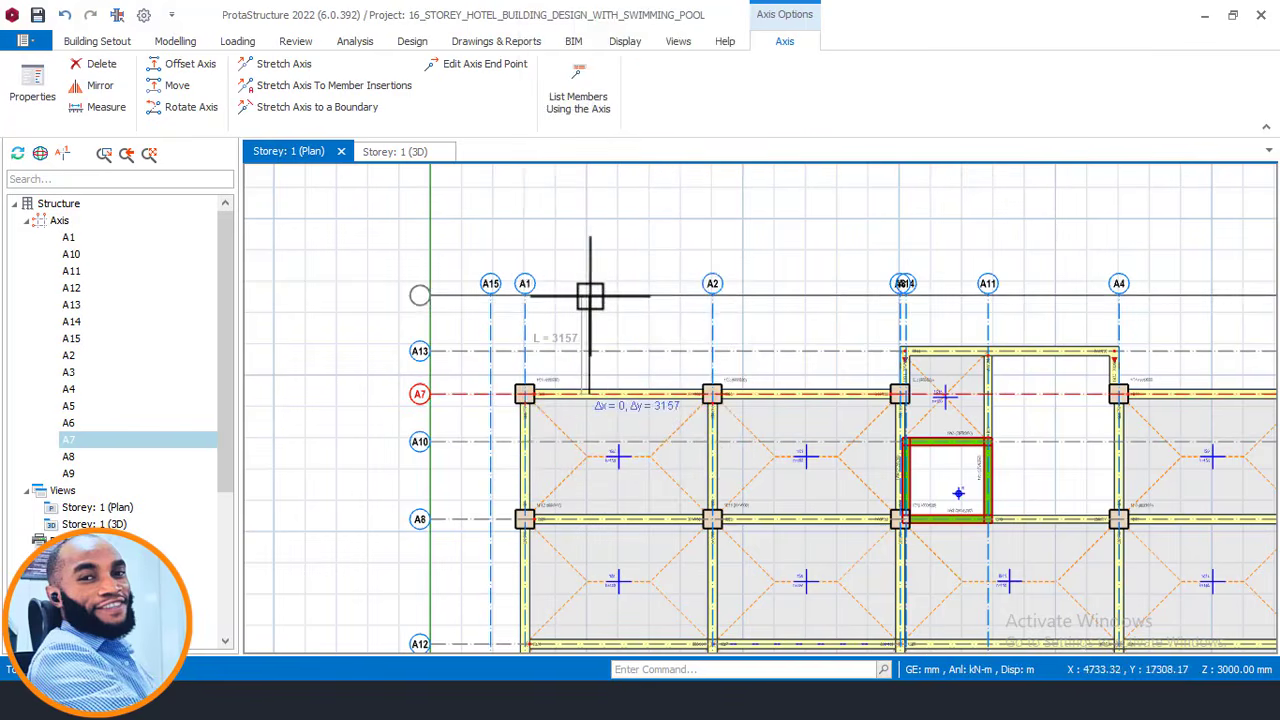
key("Tab")
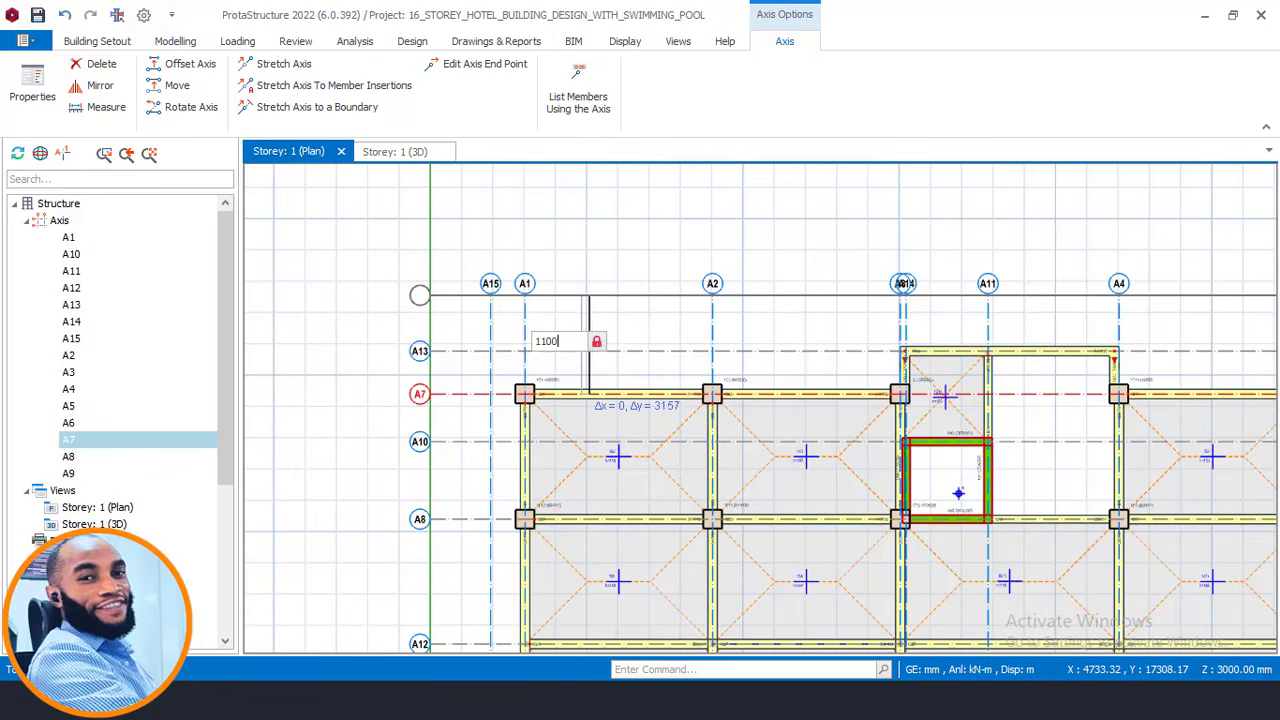
key("Return")
scroll(424, 372, "up", 5)
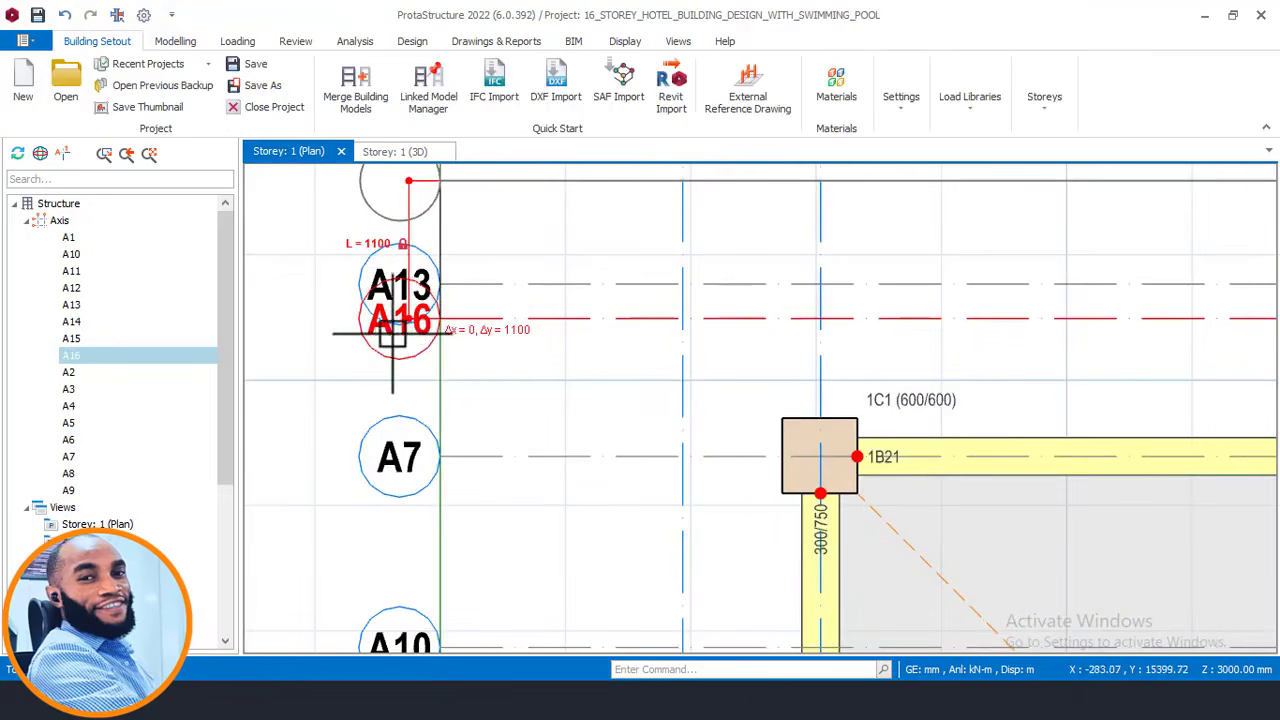
left_click(414, 342)
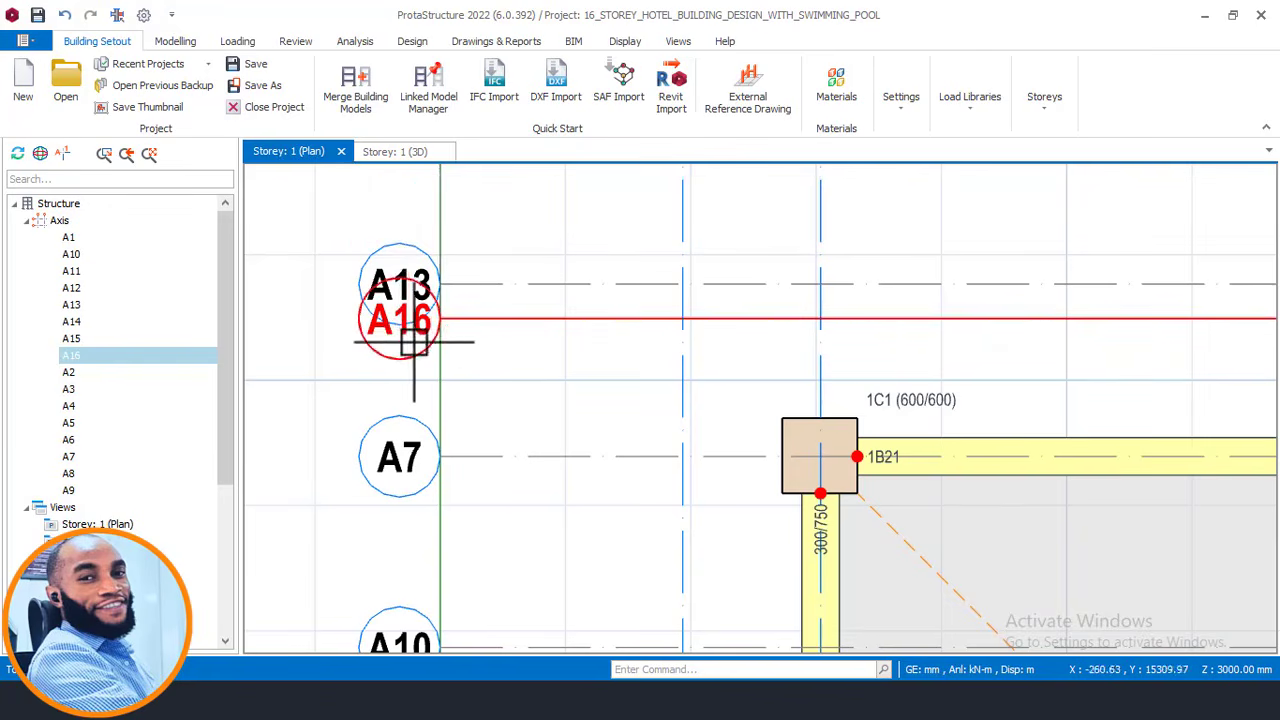
- Make axis A16 a hidden axis with no bubbles at its ends, and apply the update
scroll(480, 336, "down", 1)
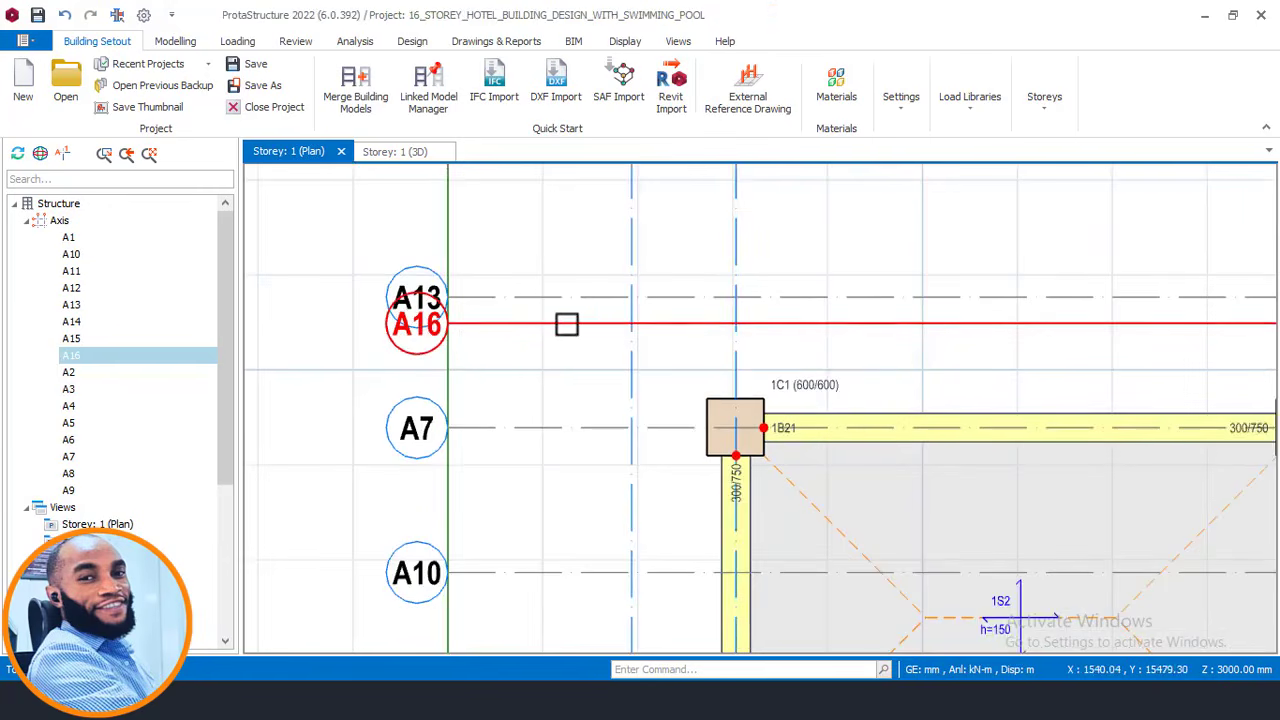
left_click(566, 324)
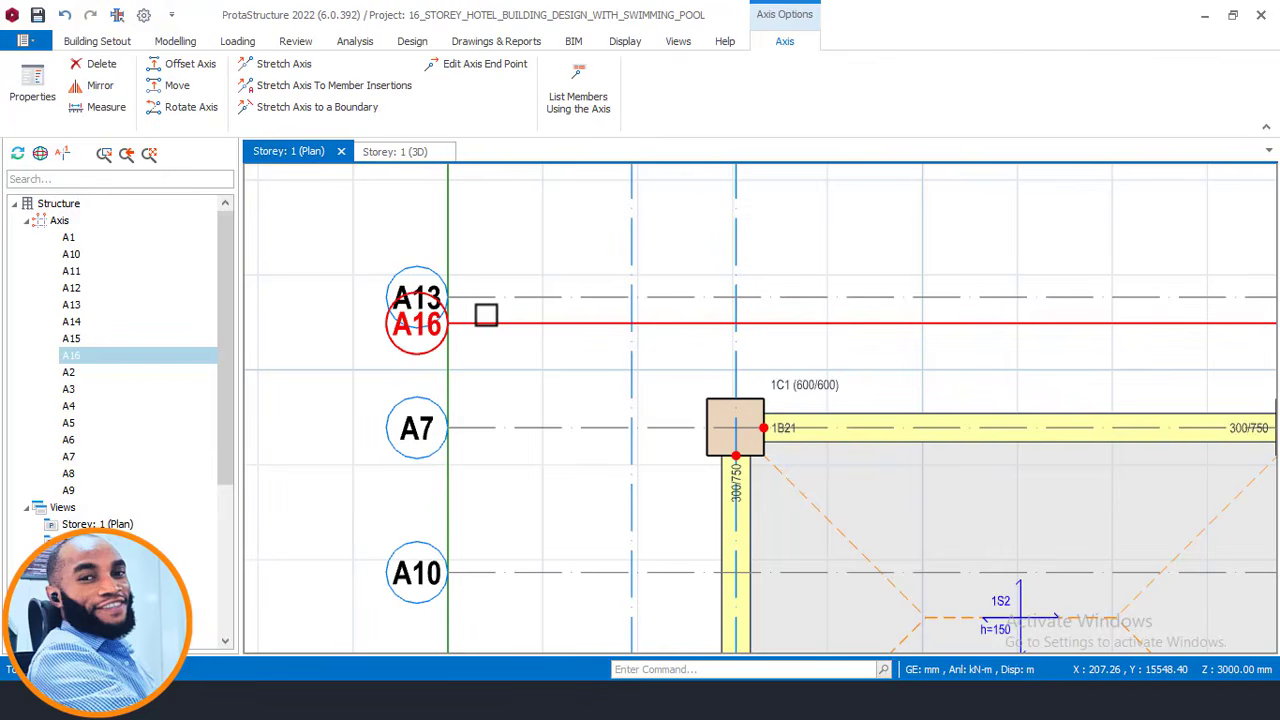
right_click(486, 316)
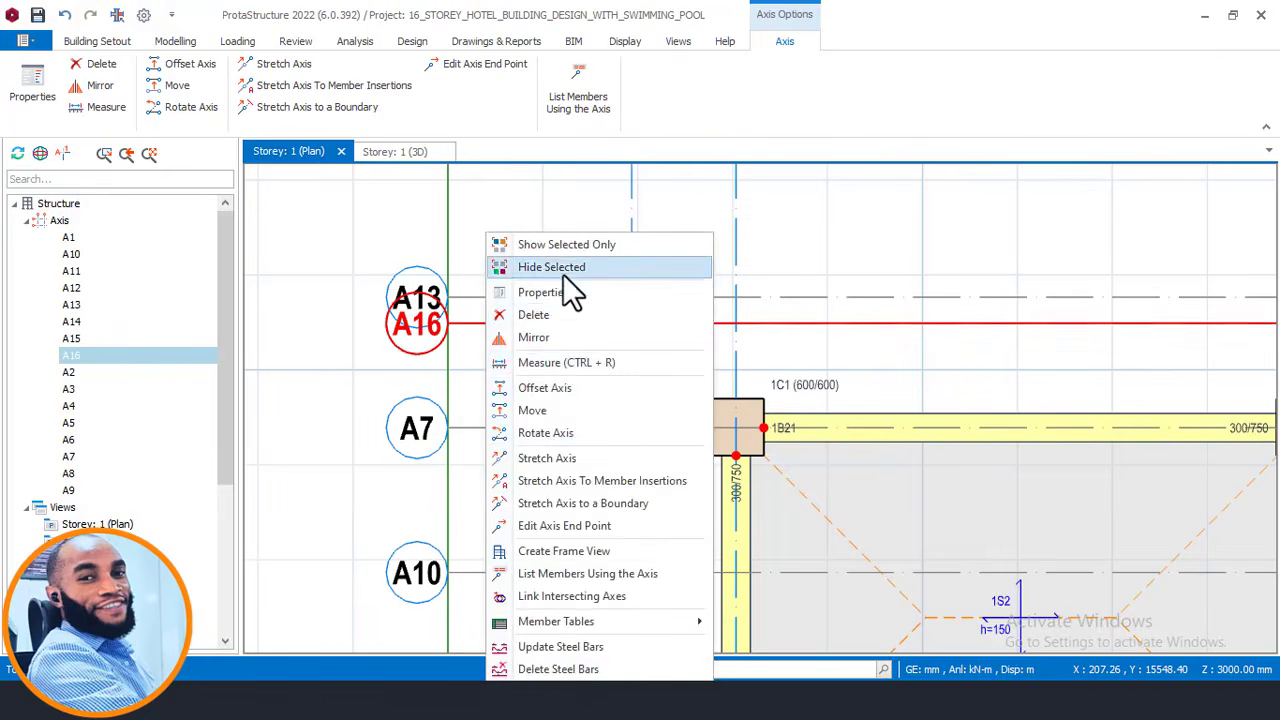
left_click(560, 290)
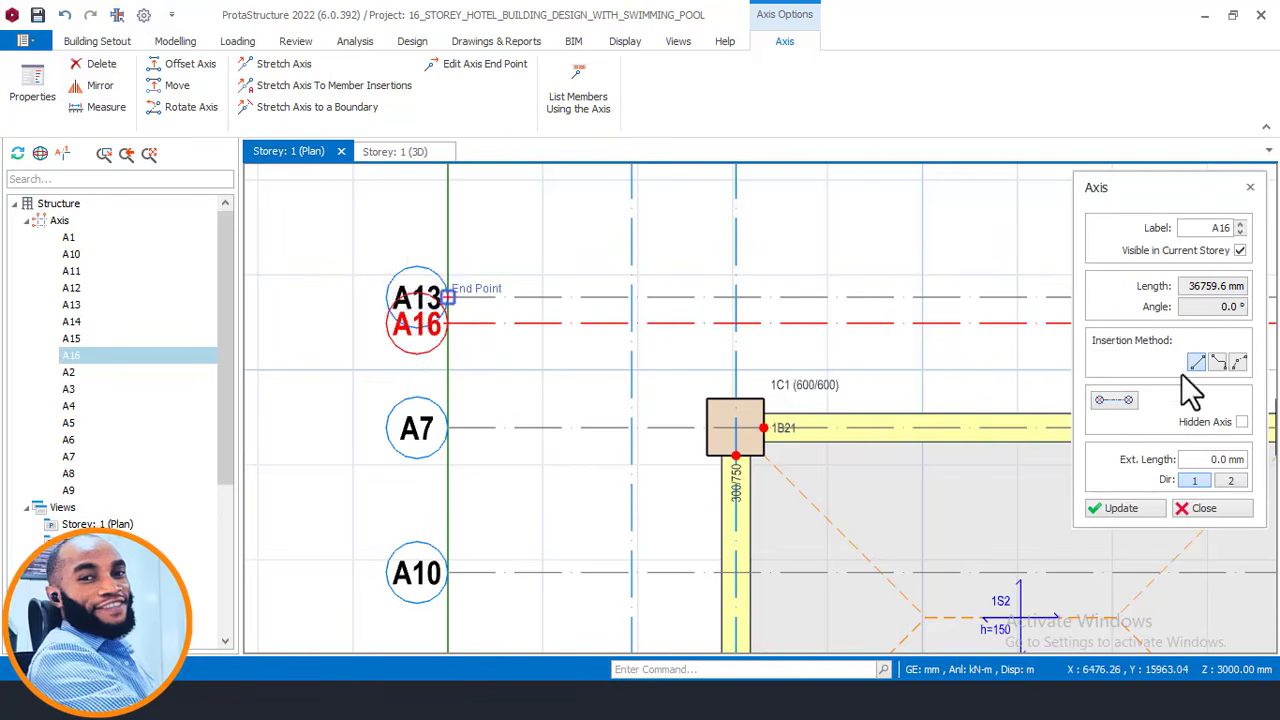
left_click(1241, 422)
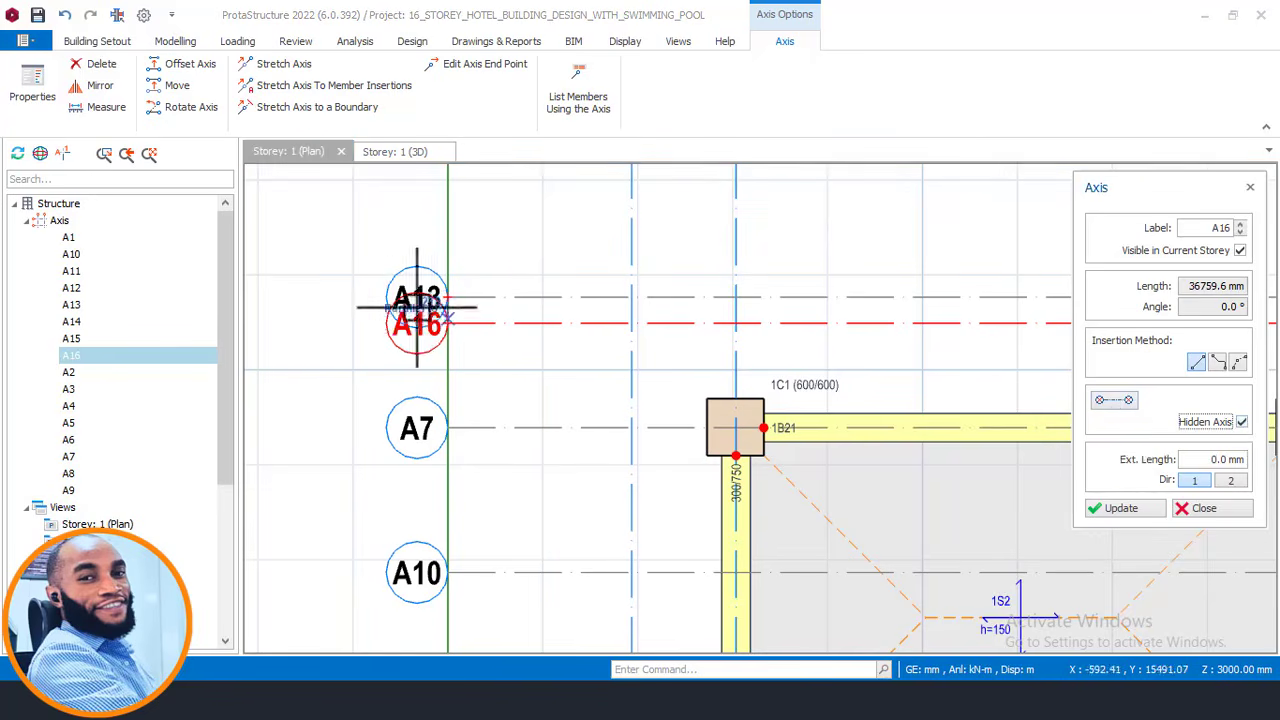
left_click(1127, 404)
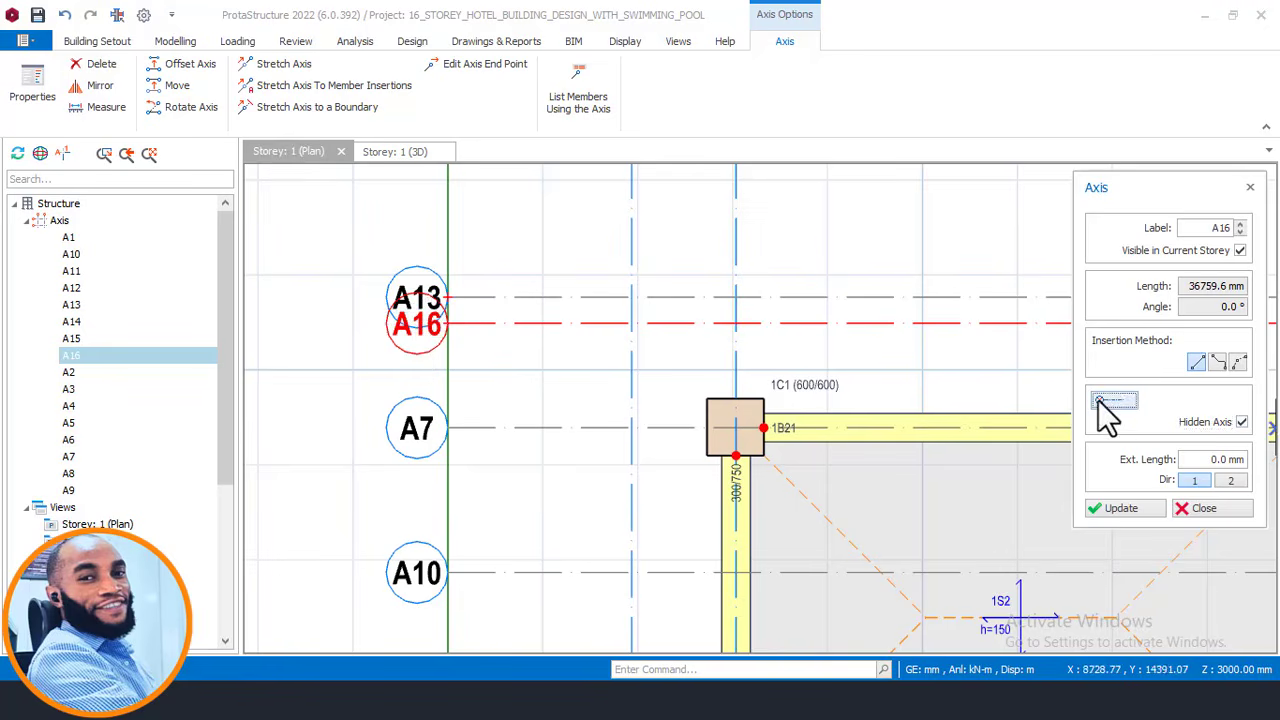
left_click(1118, 508)
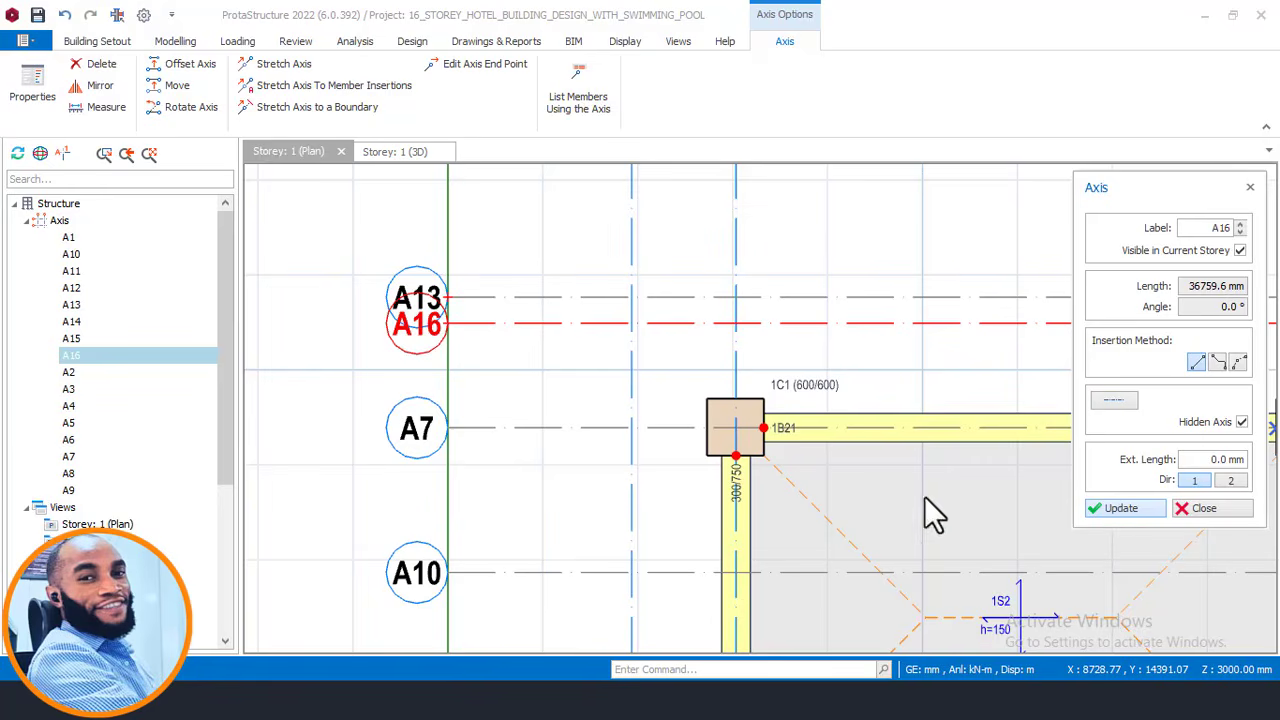
left_click(1204, 508)
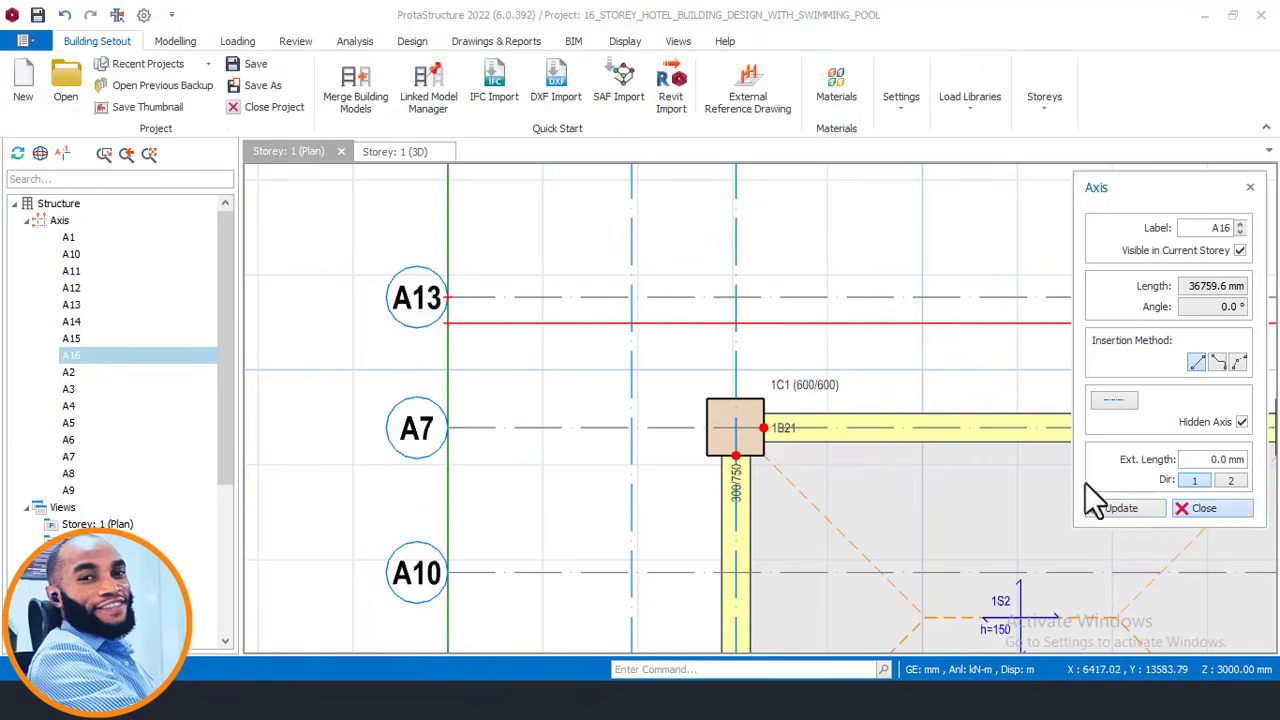
- Inspect the hidden axis near A13 along its full length, from the A1 end to the A6 end and back
scroll(465, 328, "up", 2)
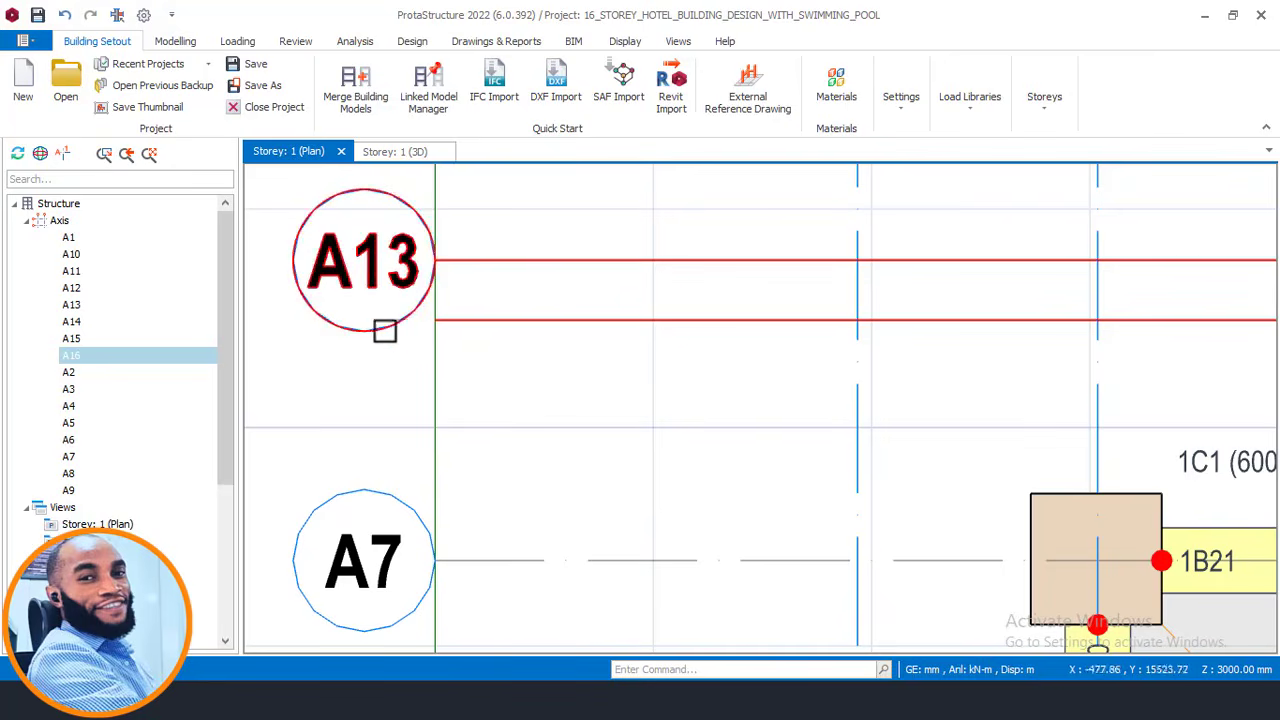
scroll(380, 335, "down", 2)
scroll(591, 332, "down", 1)
middle_click_drag(1051, 357, 434, 377)
scroll(434, 377, "down", 3)
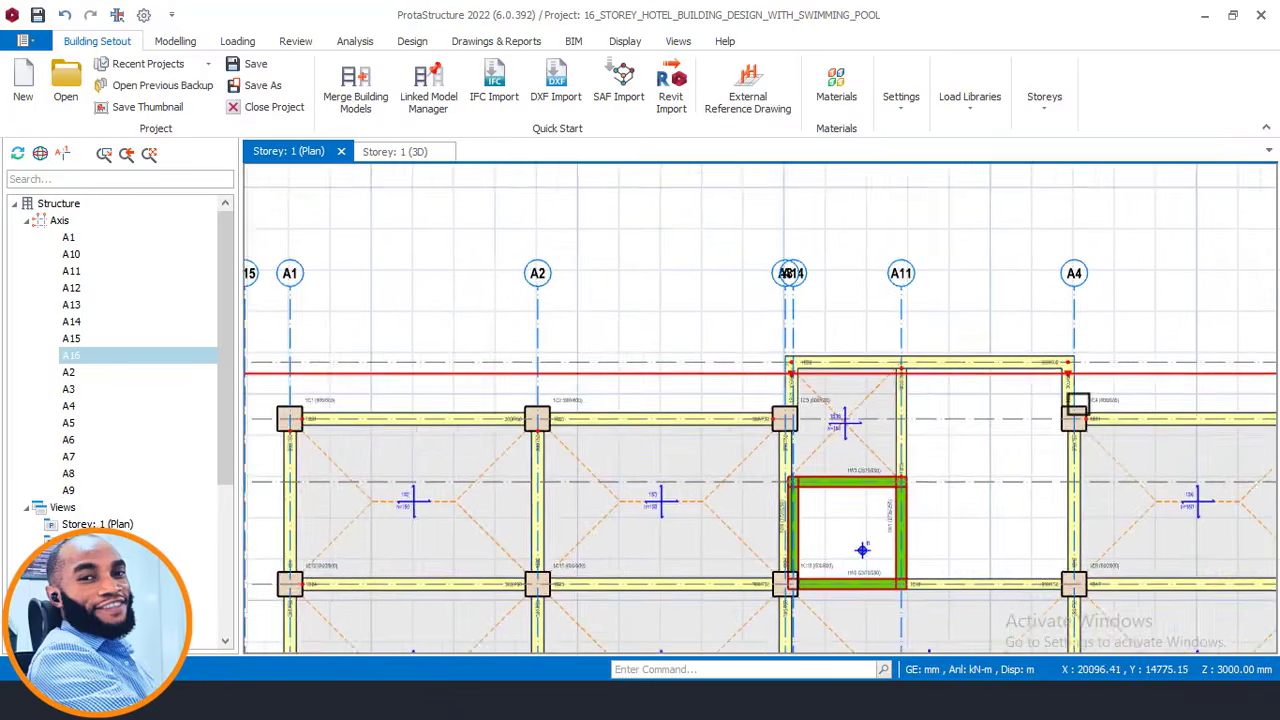
middle_click_drag(1077, 406, 476, 384)
scroll(1057, 357, "up", 3)
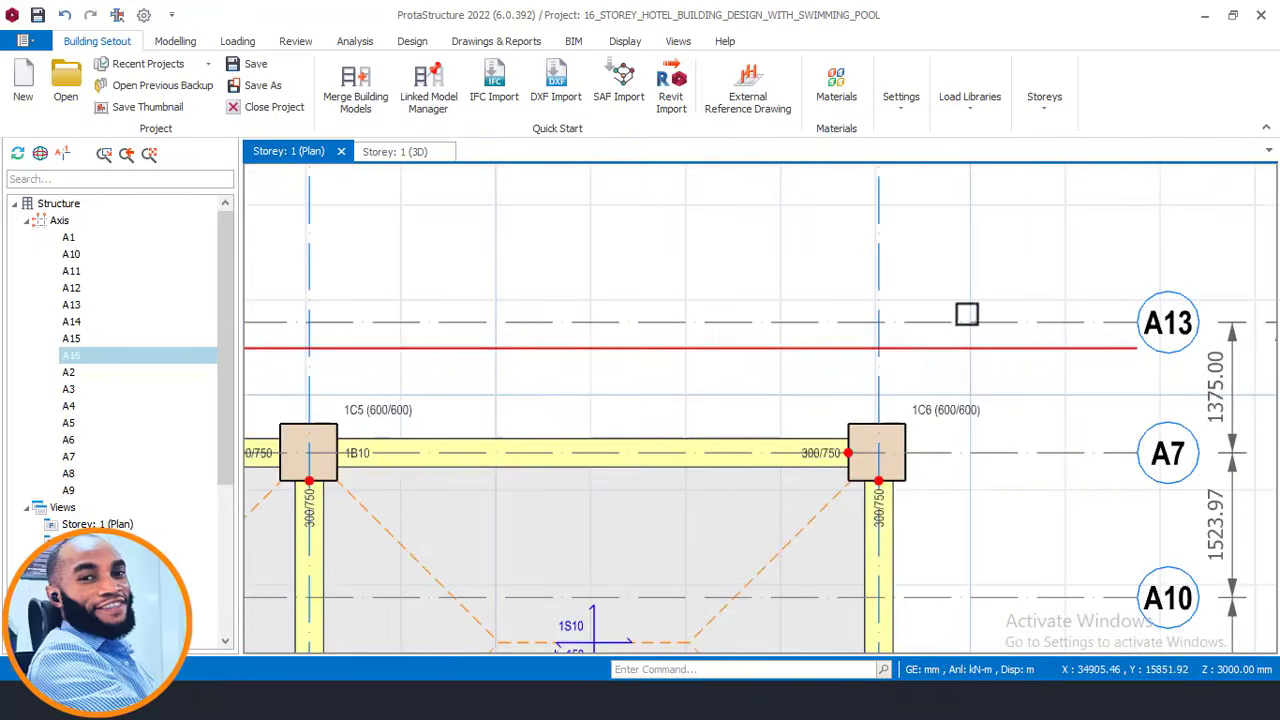
scroll(1036, 309, "down", 1)
middle_click_drag(612, 361, 1027, 343)
scroll(1027, 342, "down", 1)
middle_click_drag(613, 329, 1040, 327)
middle_click_drag(437, 349, 817, 340)
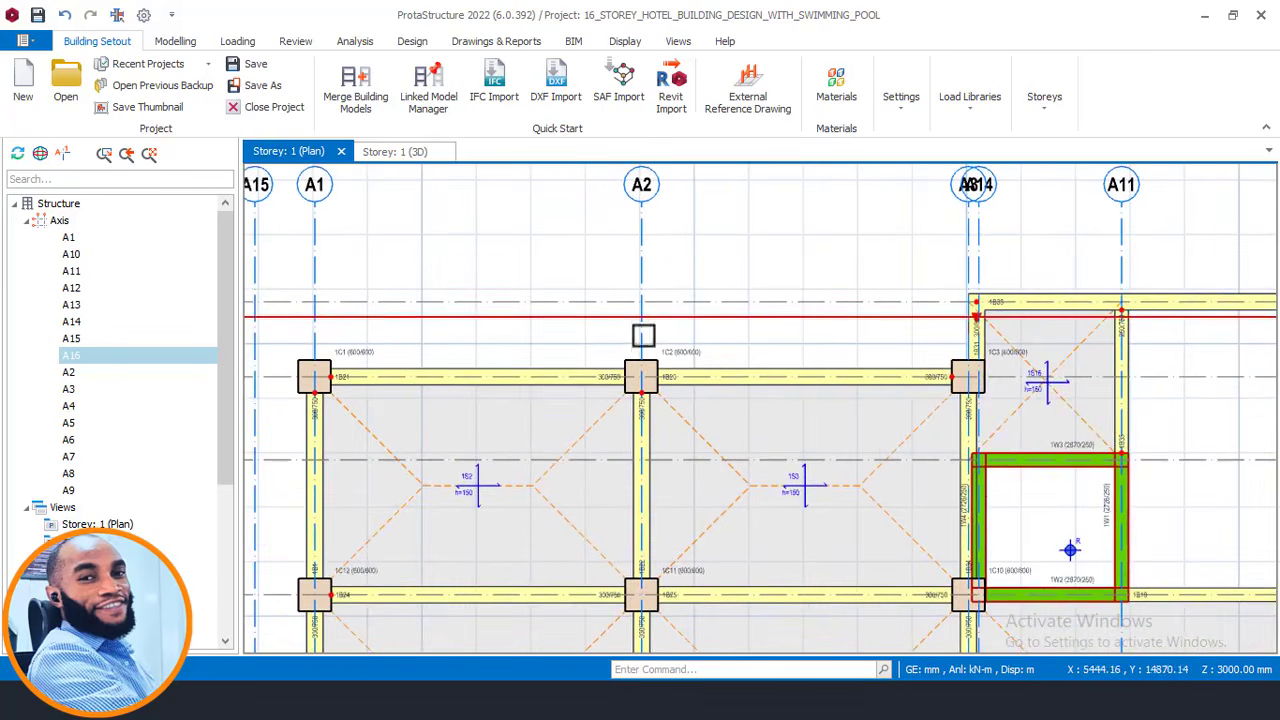
middle_click_drag(603, 320, 980, 329)
scroll(512, 330, "up", 2)
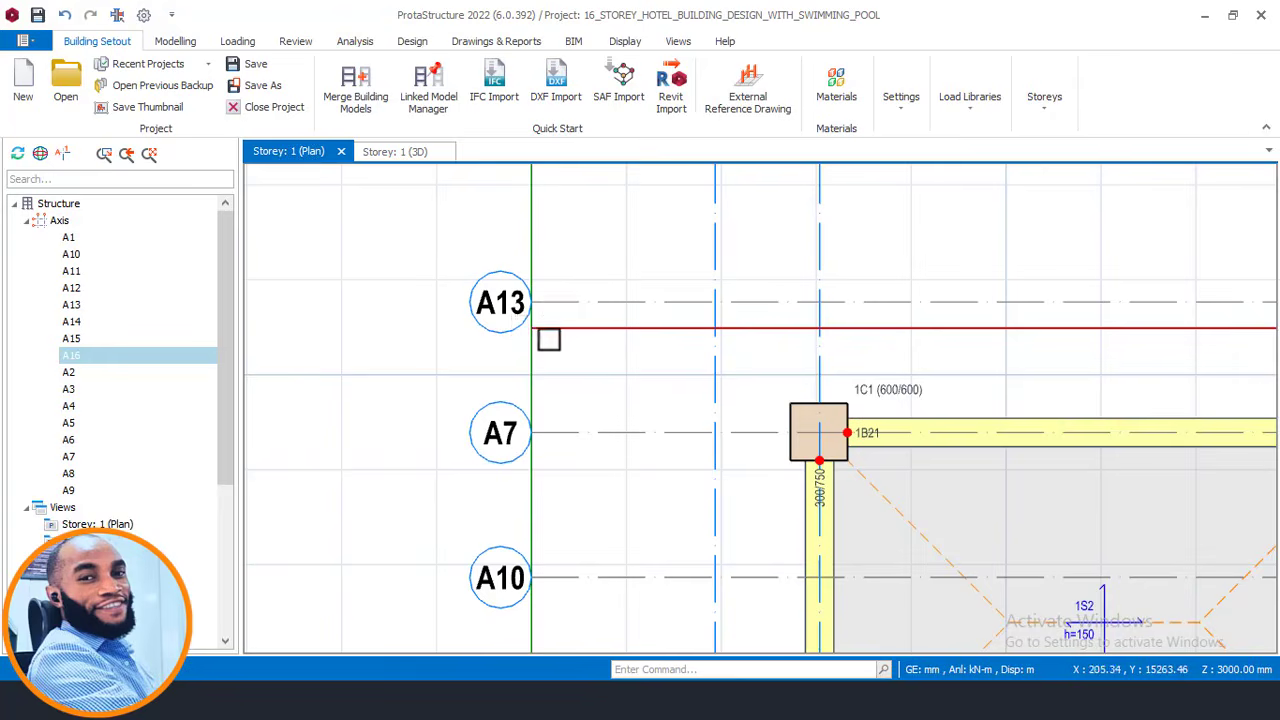
scroll(557, 334, "down", 2)
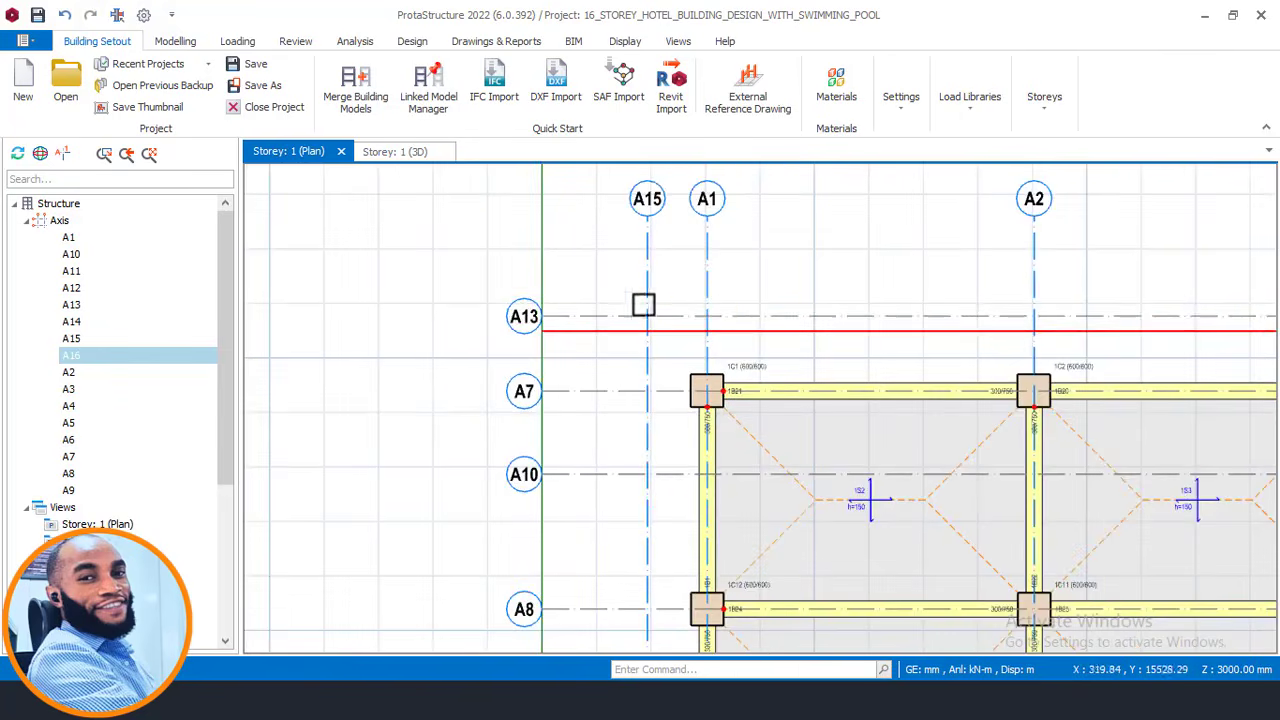
- Make axis A15 a hidden axis with no bubbles at its ends, and apply the update
middle_click_drag(682, 248, 634, 337)
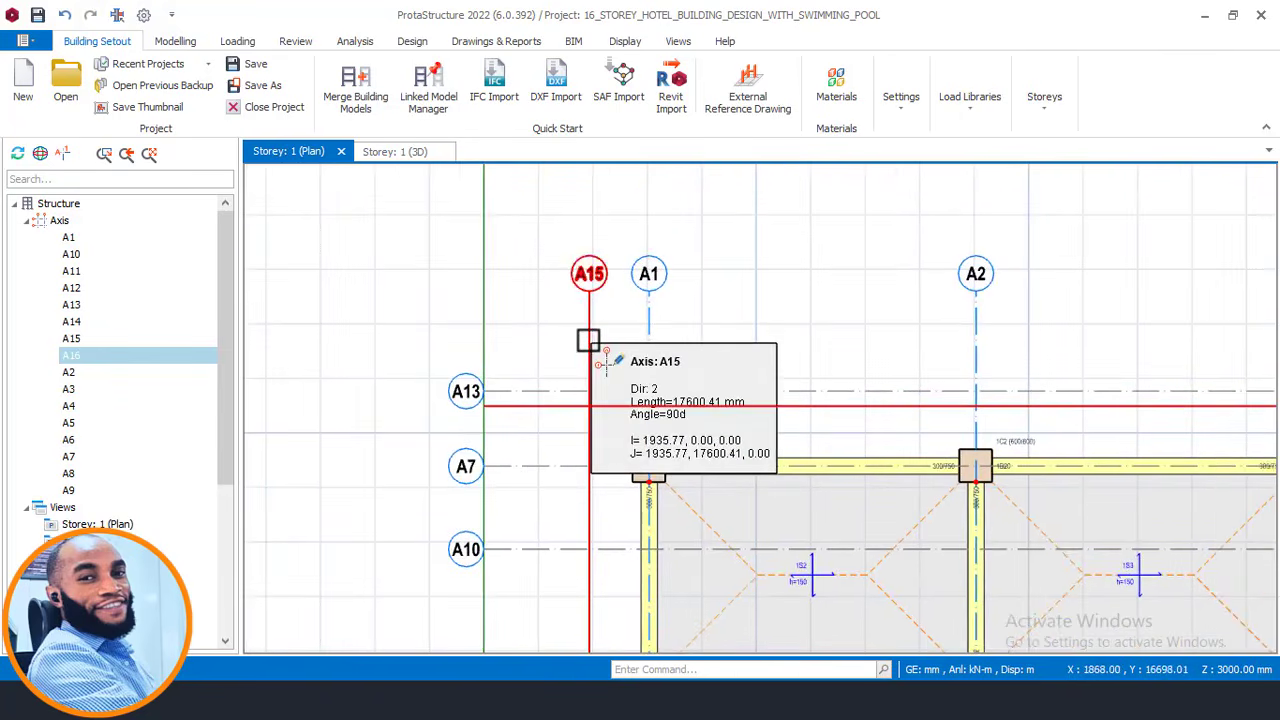
left_click(587, 338)
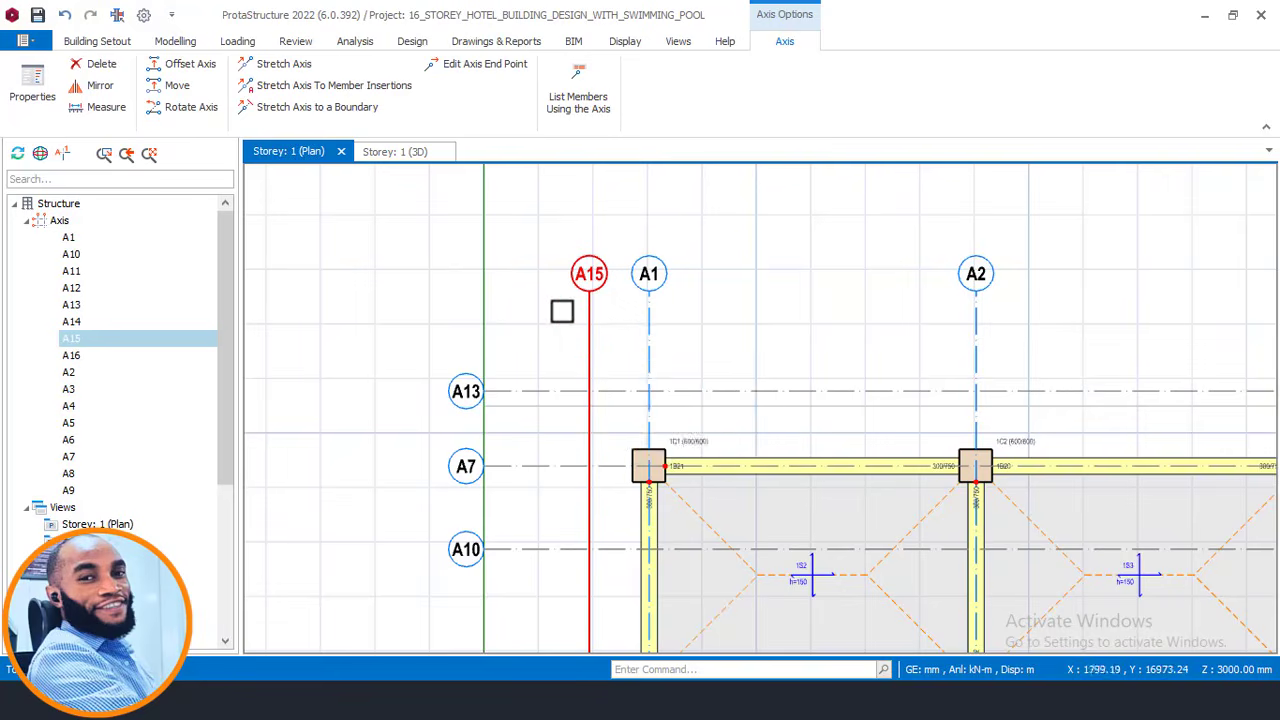
right_click(560, 309)
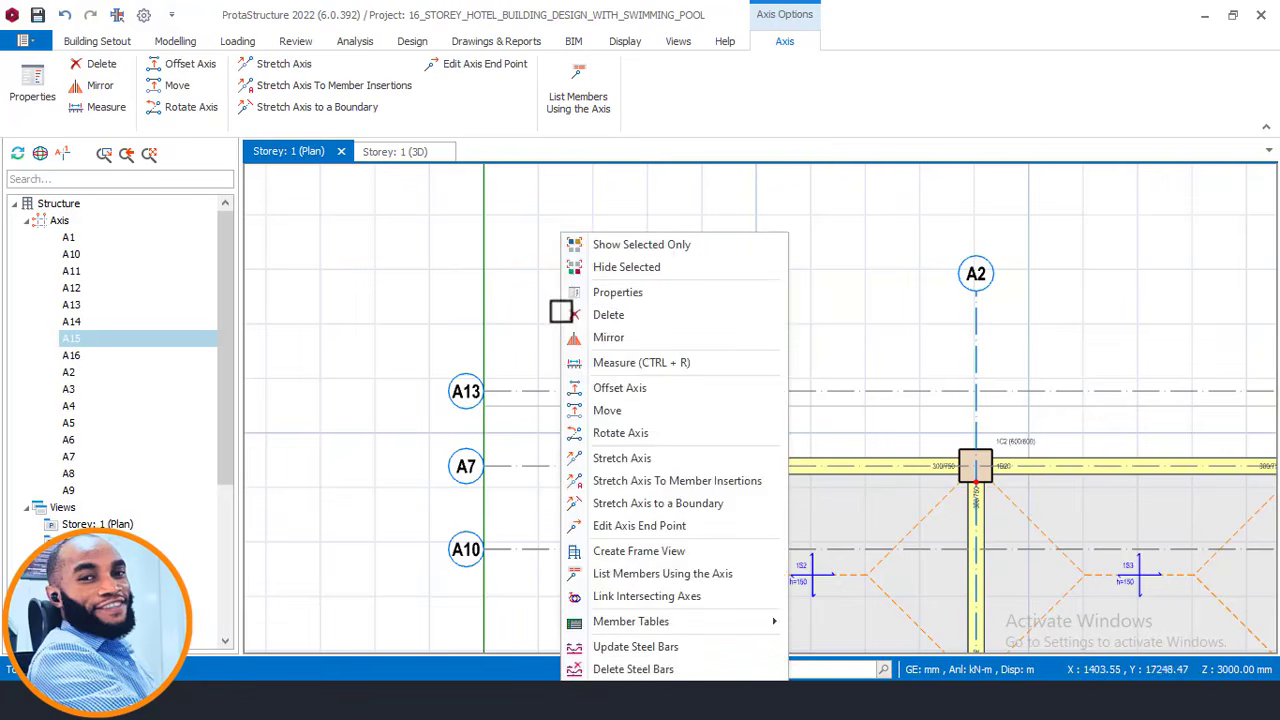
left_click(628, 291)
left_click(1241, 422)
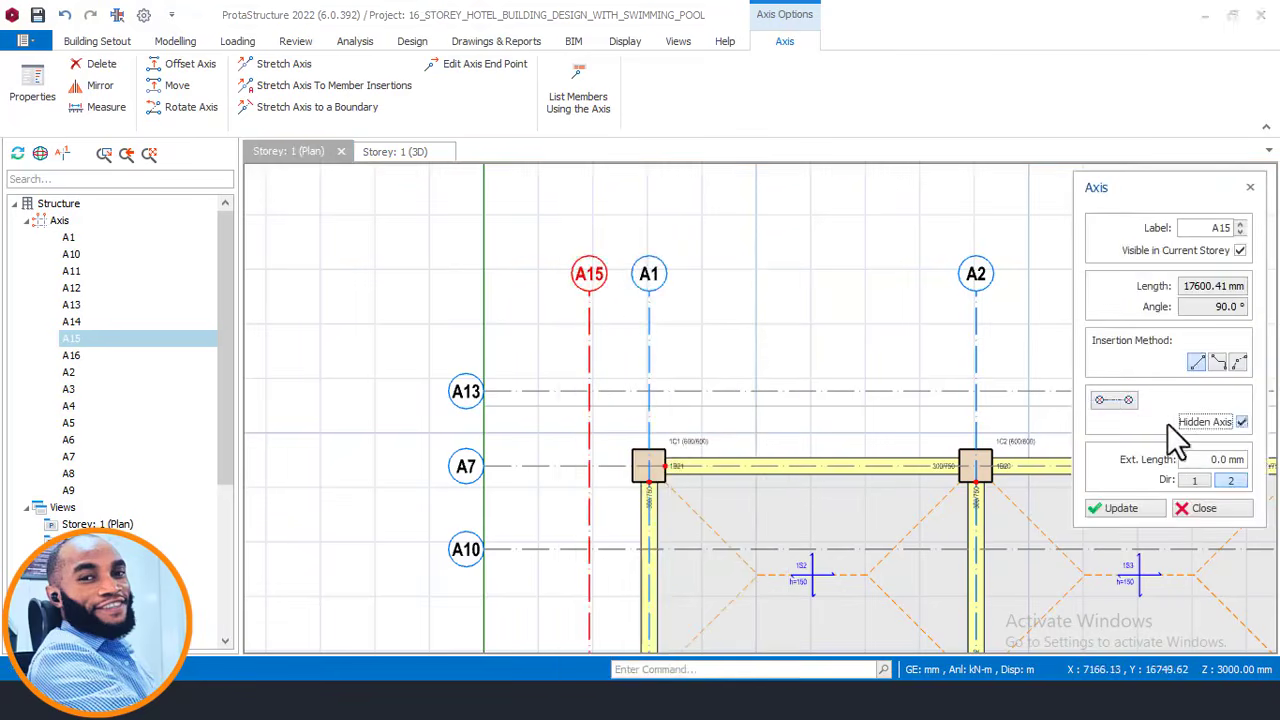
left_click(1103, 403)
left_click(1117, 402)
left_click(1122, 510)
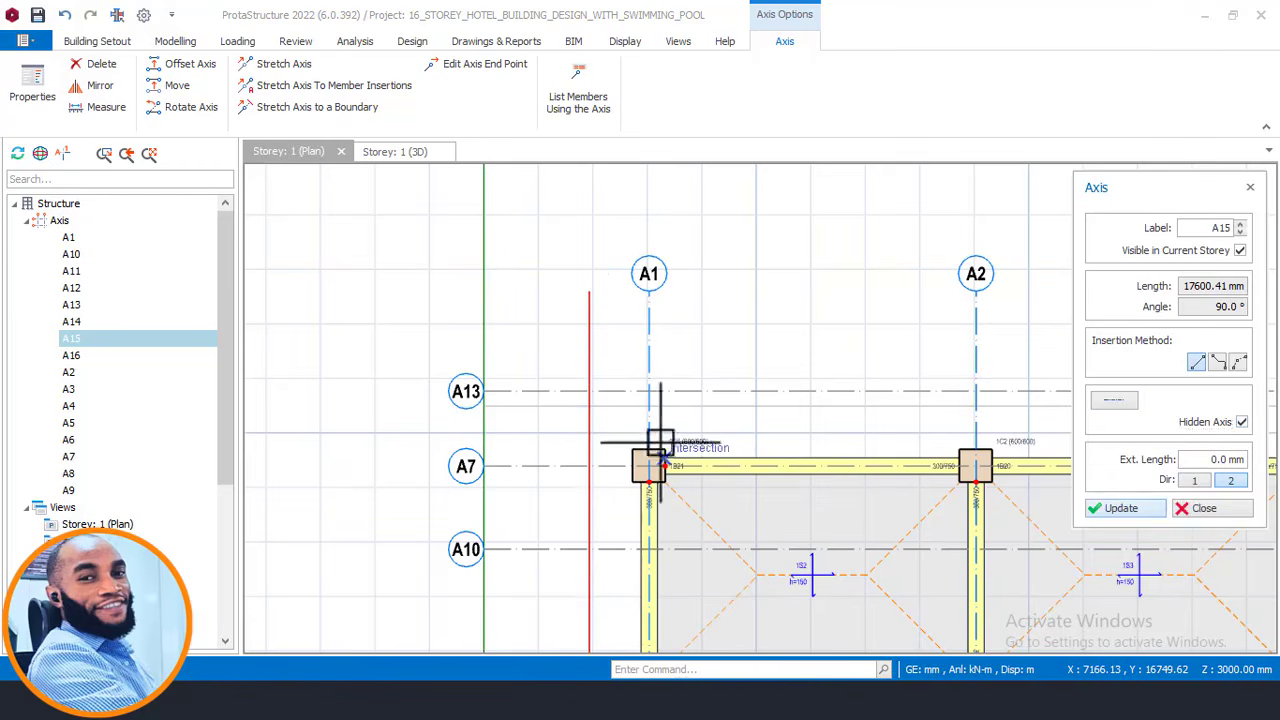
- Close the axis properties and review the hidden axis near A1 and the surrounding plan up to axis A4
left_click(1204, 509)
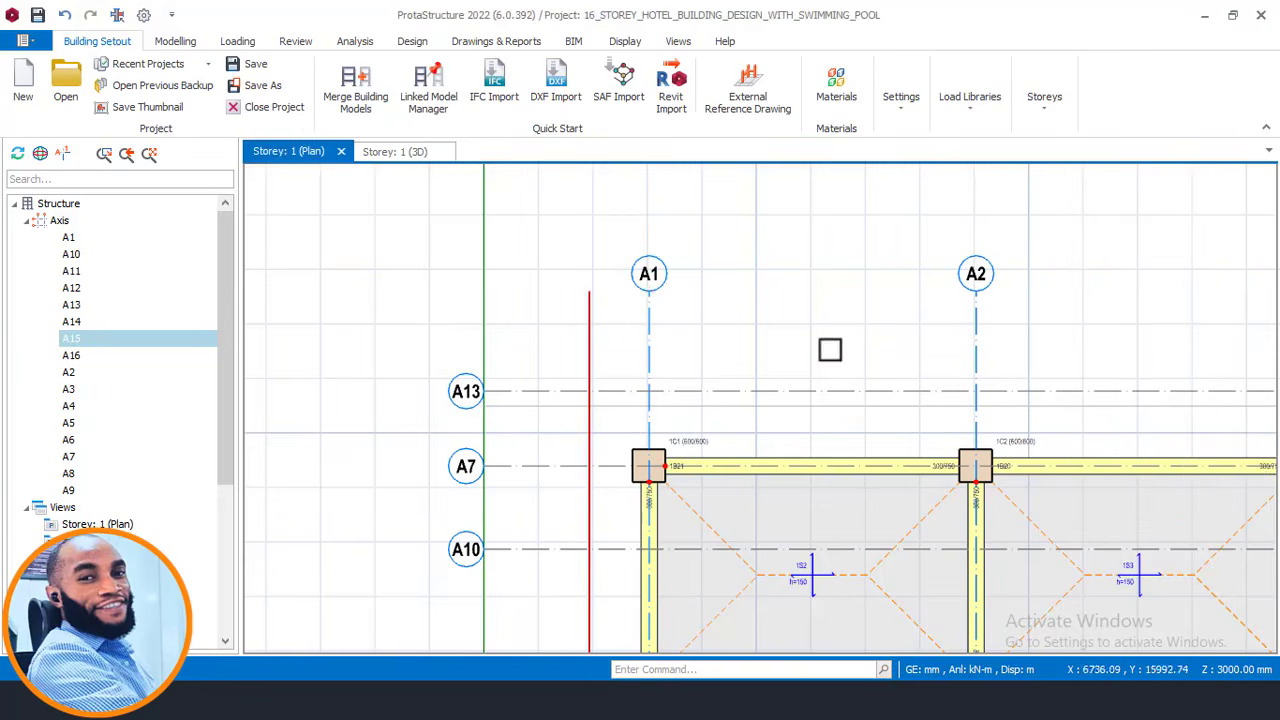
scroll(548, 344, "up", 5)
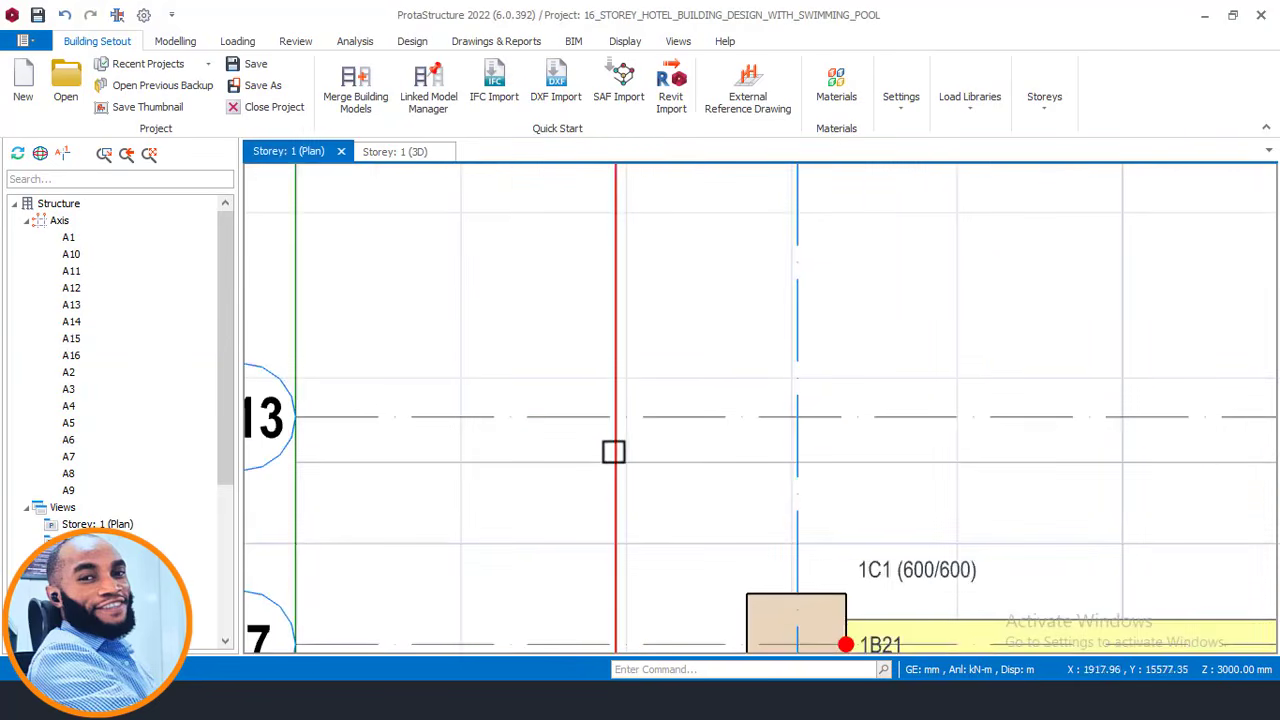
scroll(451, 340, "down", 5)
middle_click_drag(720, 357, 525, 376)
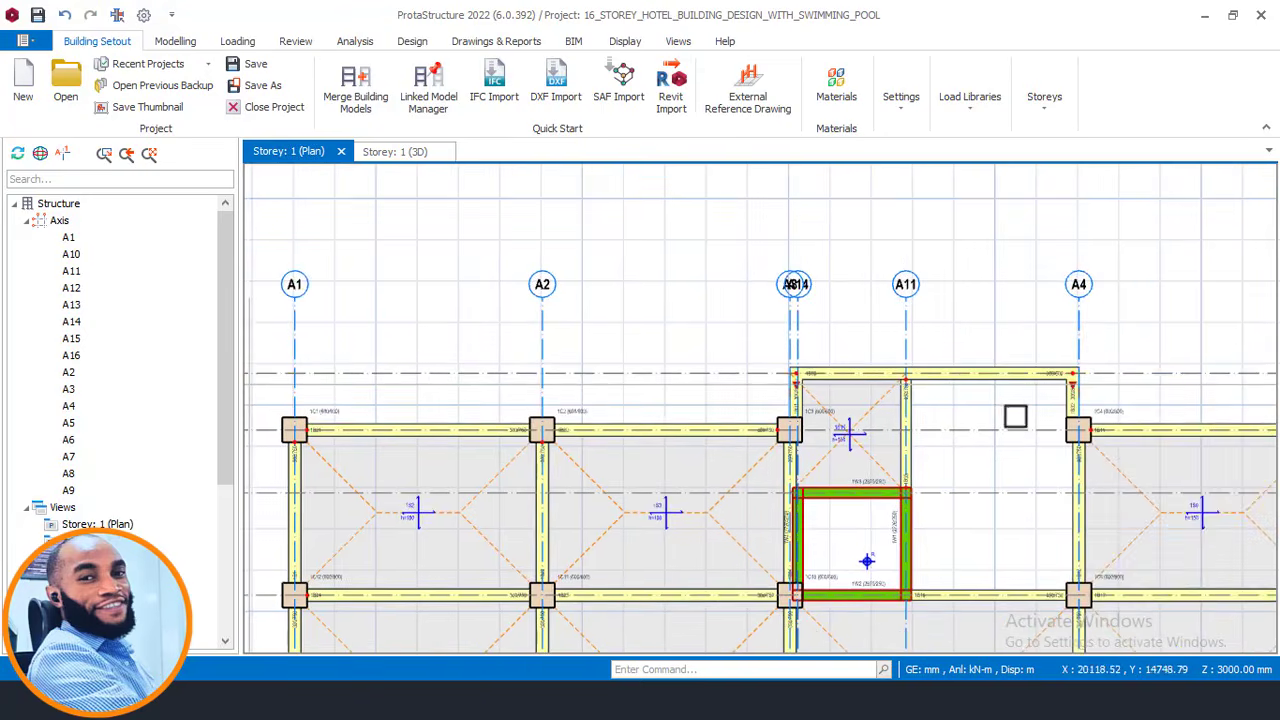
middle_click_drag(1100, 415, 986, 325)
scroll(665, 340, "down", 2)
middle_click_drag(317, 350, 624, 343)
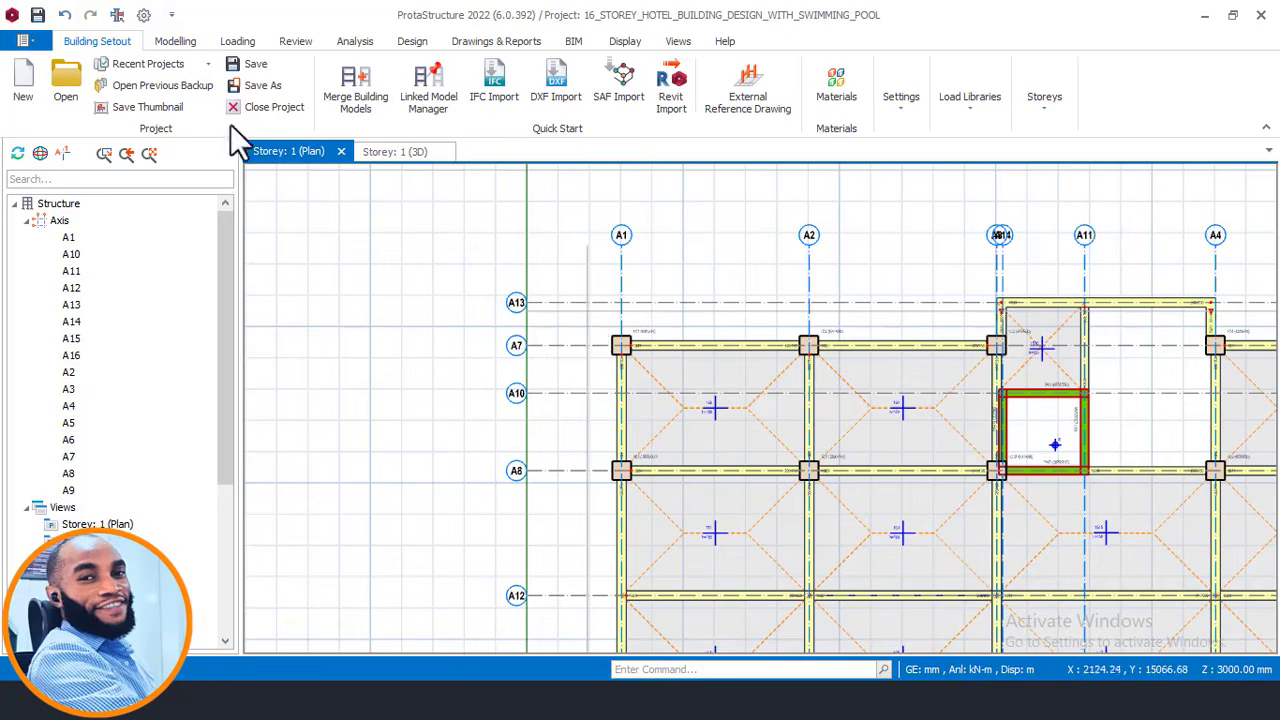
- Start a new slab on Storey 1 and set its thickness h to 150 mm
left_click(190, 44)
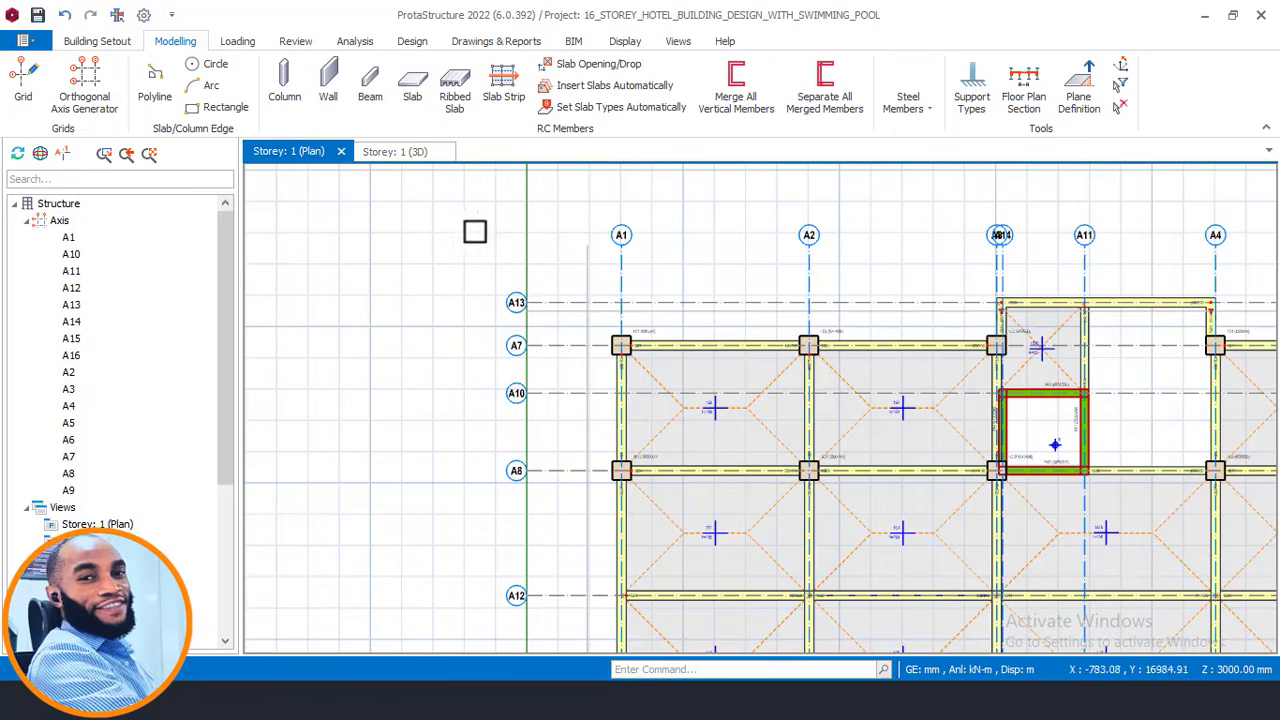
left_click(422, 98)
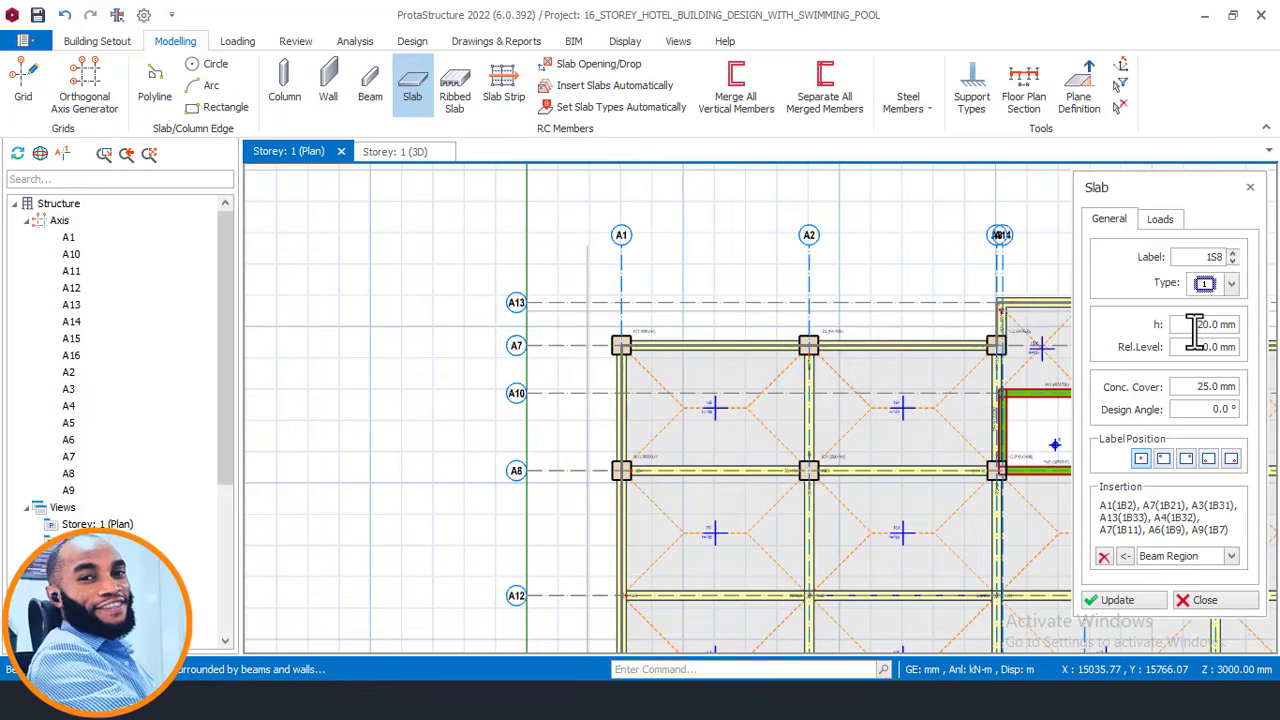
scroll(943, 443, "up", 6)
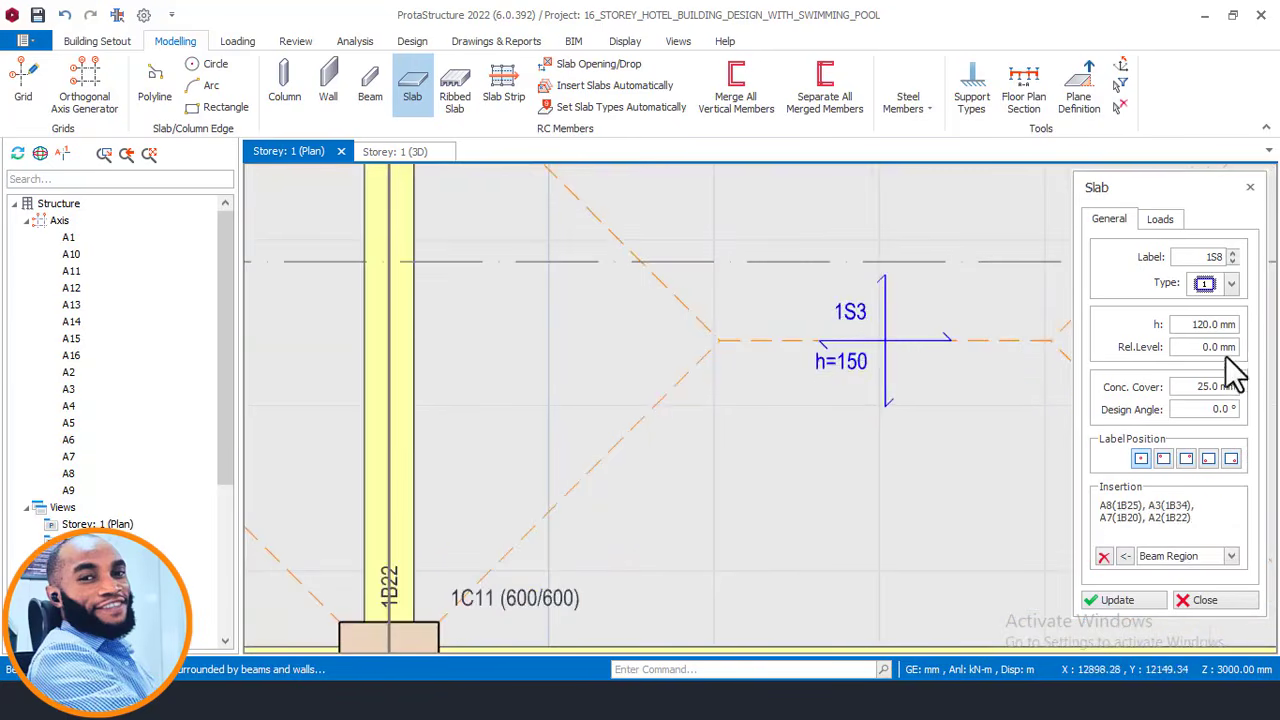
left_click_drag(1190, 324, 1270, 330)
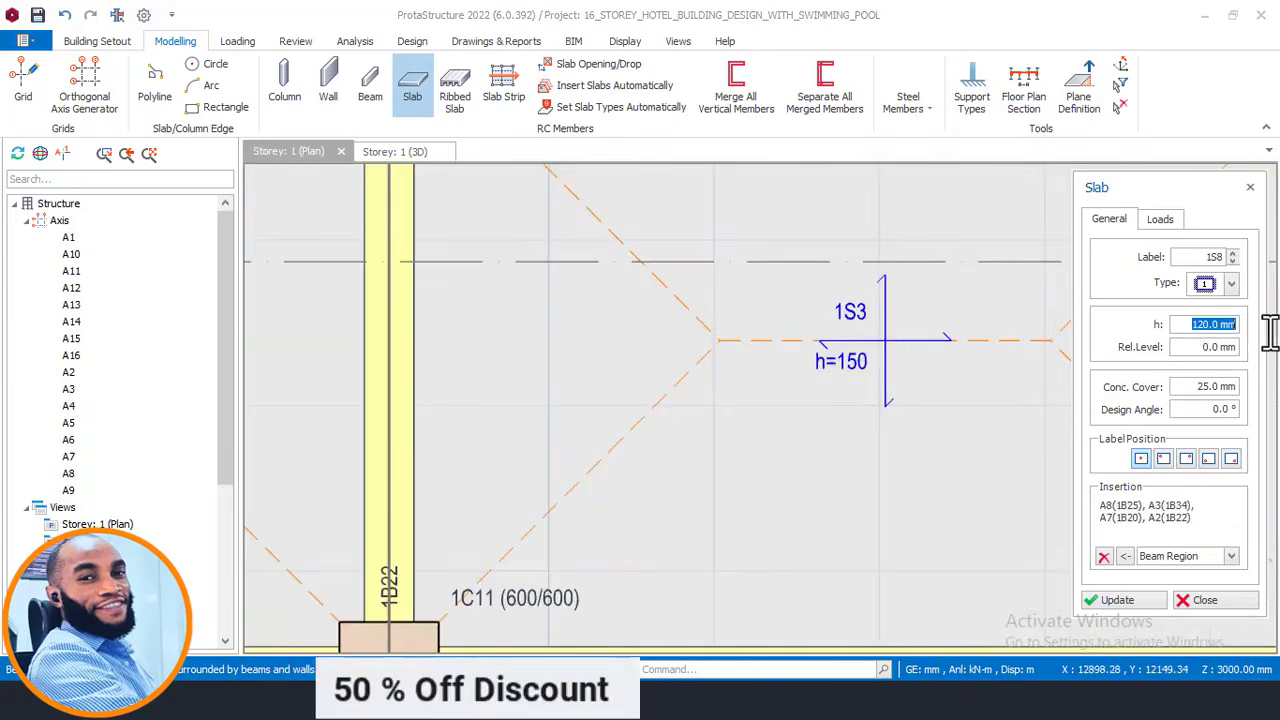
type("150")
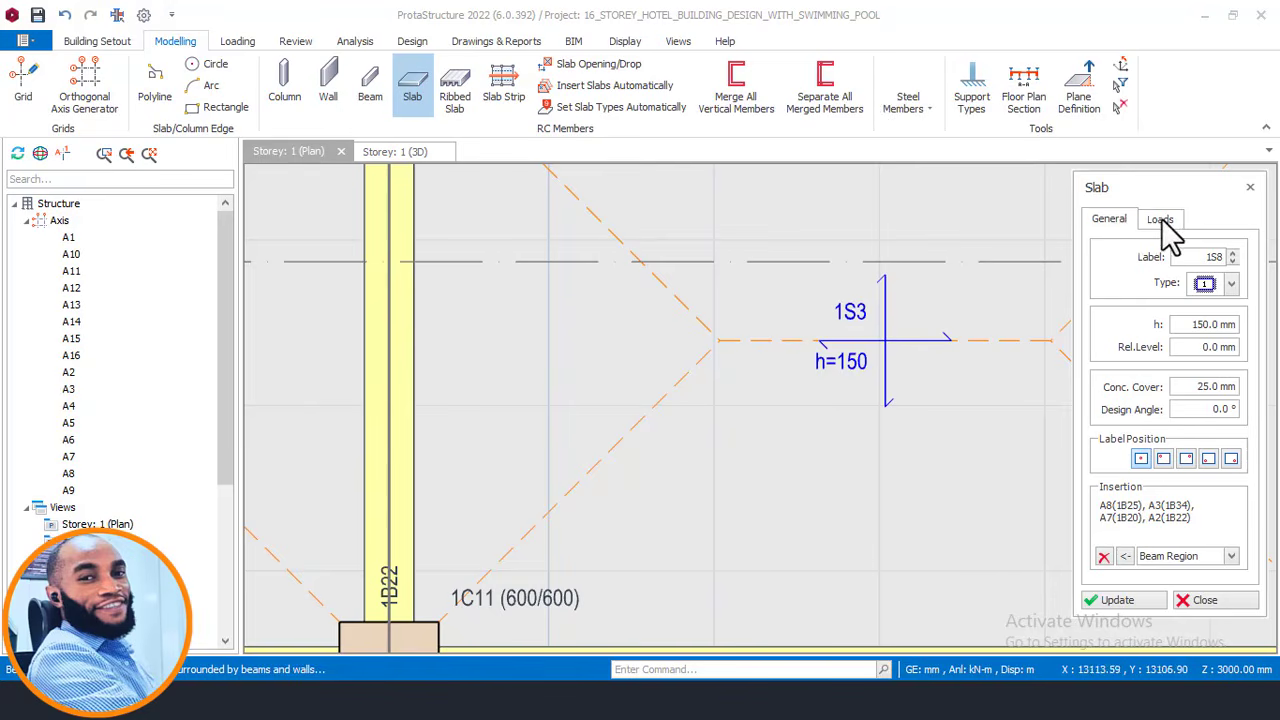
scroll(494, 509, "down", 4)
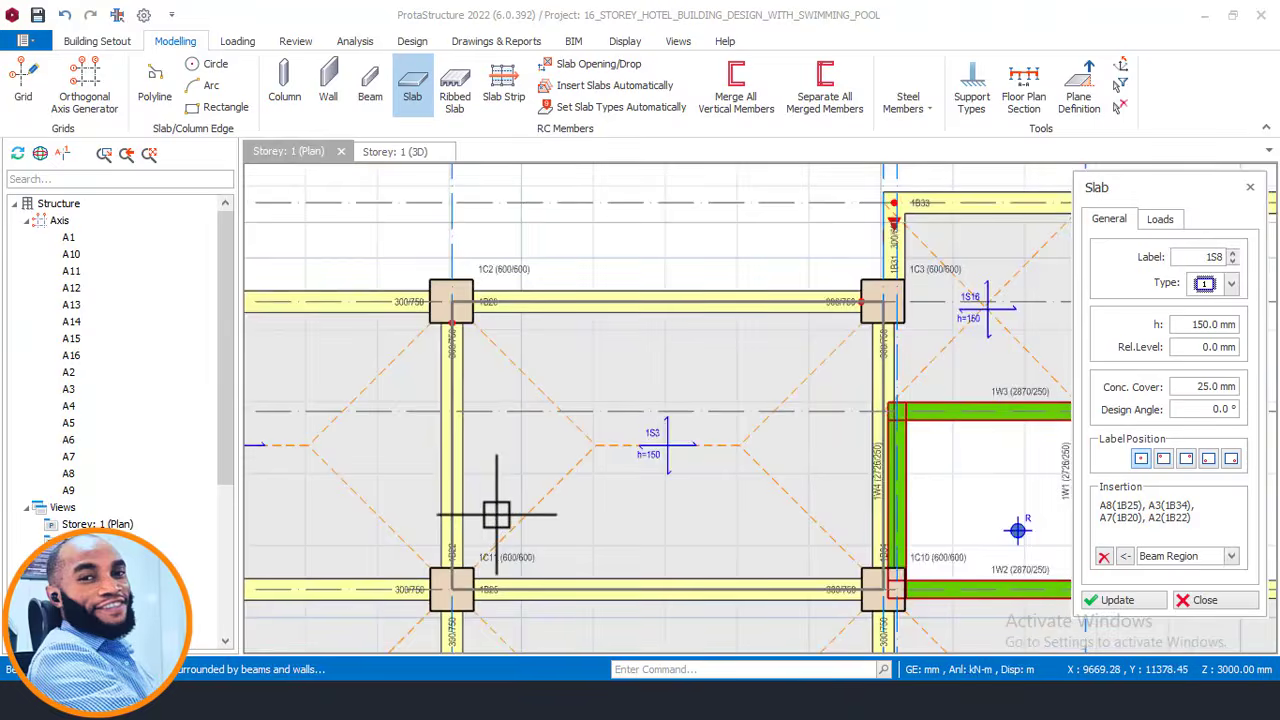
left_click(1232, 285)
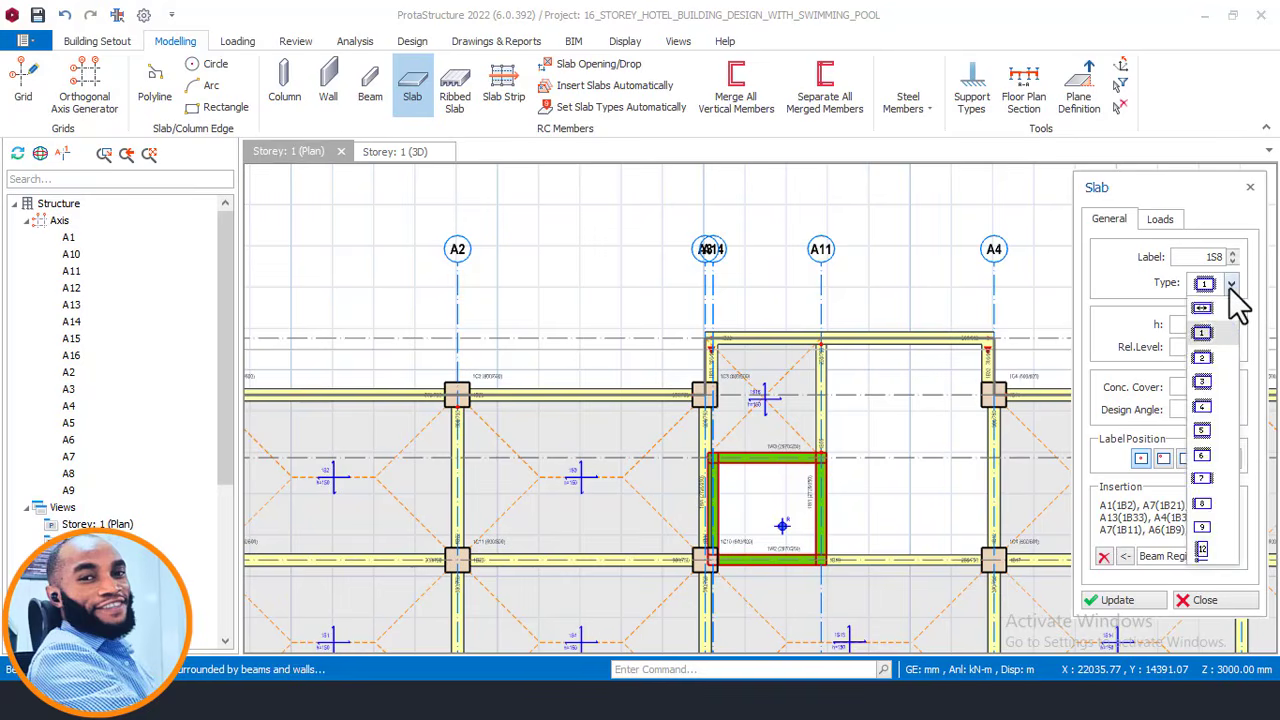
left_click(1203, 550)
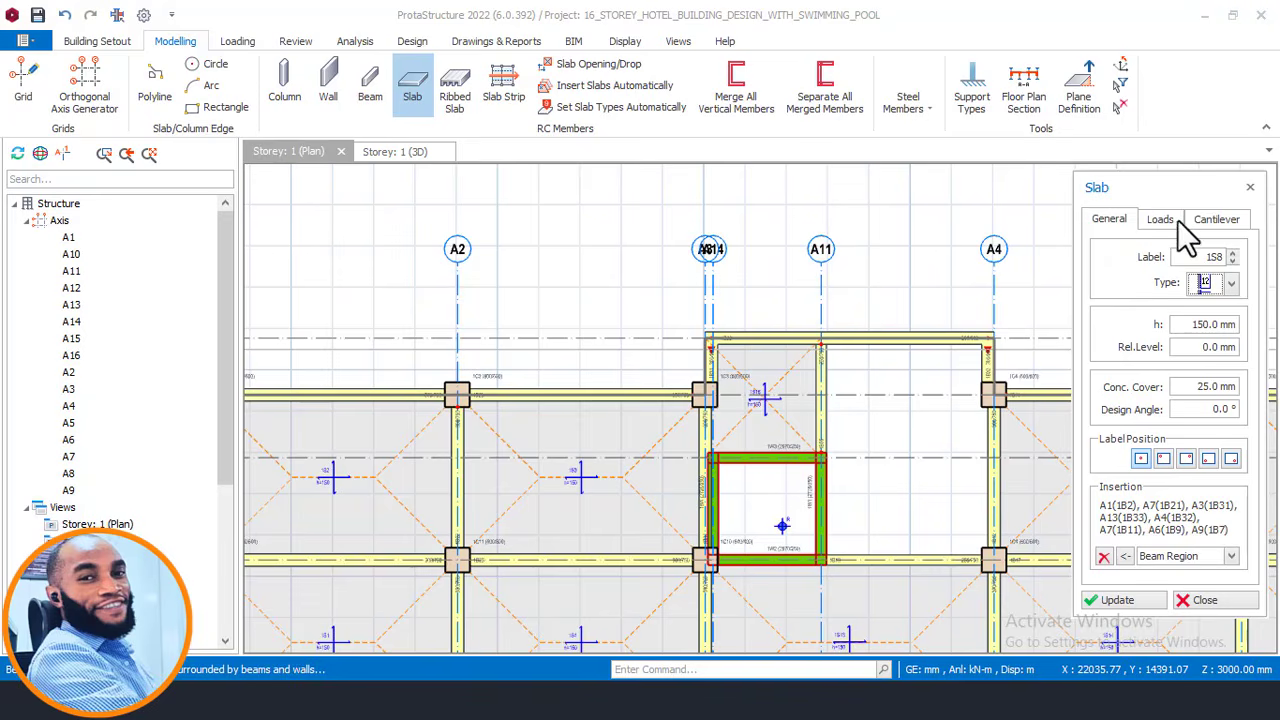
left_click(1230, 284)
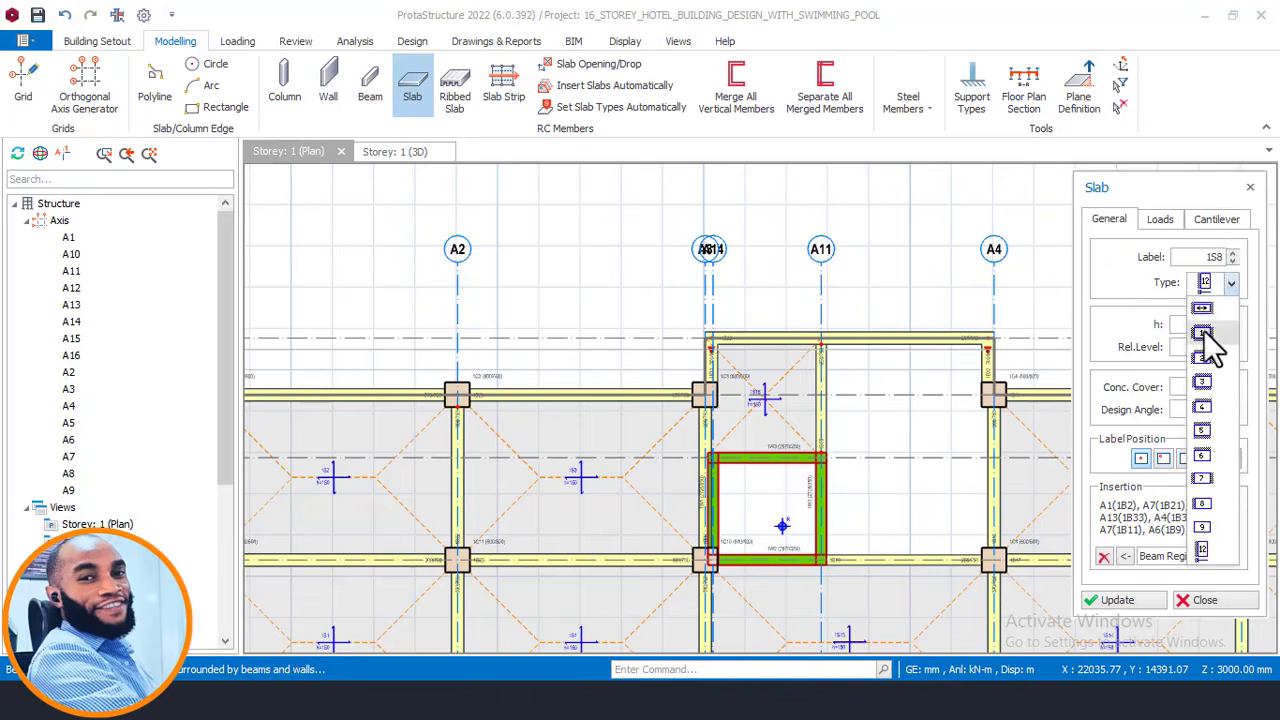
left_click(1203, 333)
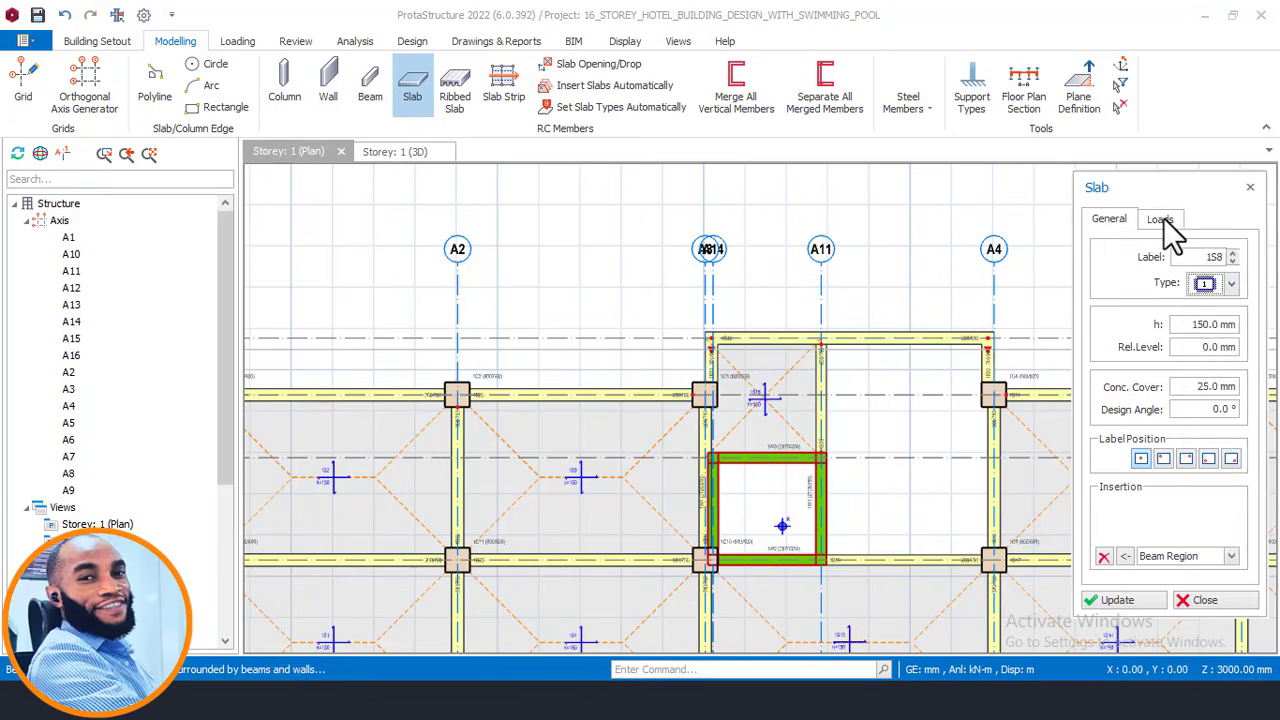
- Set the slab type to cantilever type 12 and its imposed load to 2.00, Bedrooms in Hotels And Motels
left_click(1230, 284)
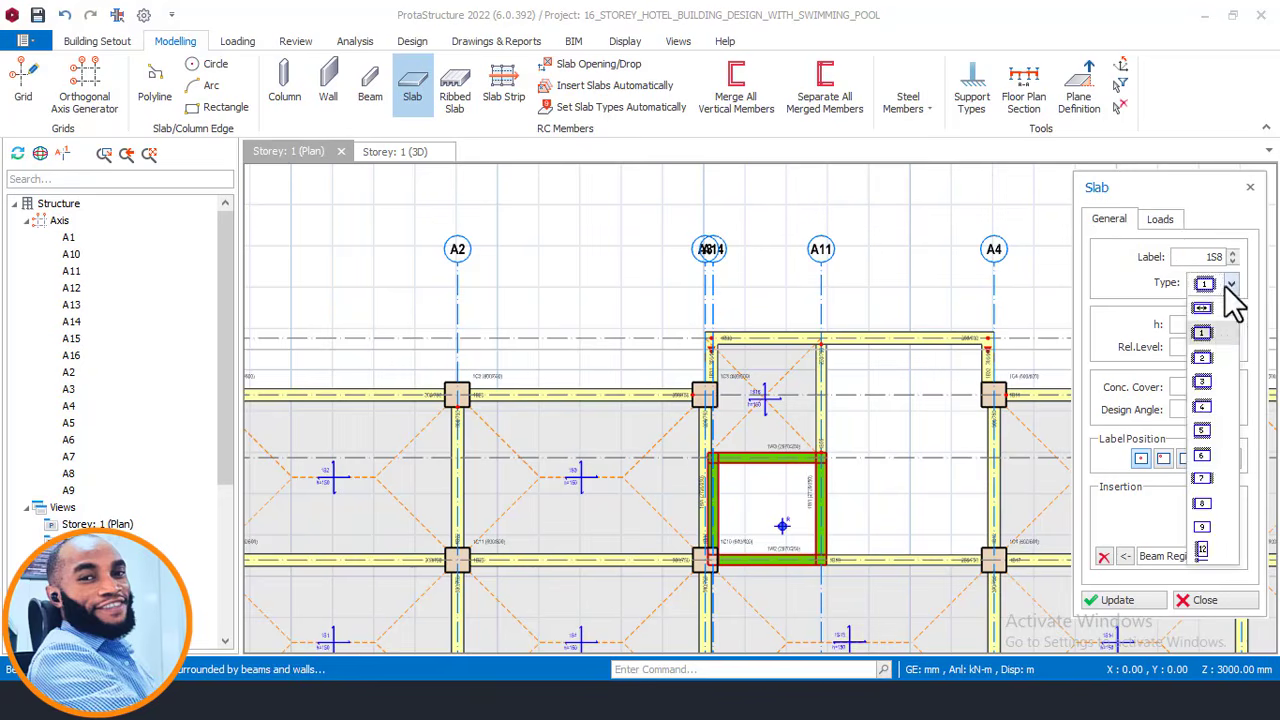
left_click(1203, 548)
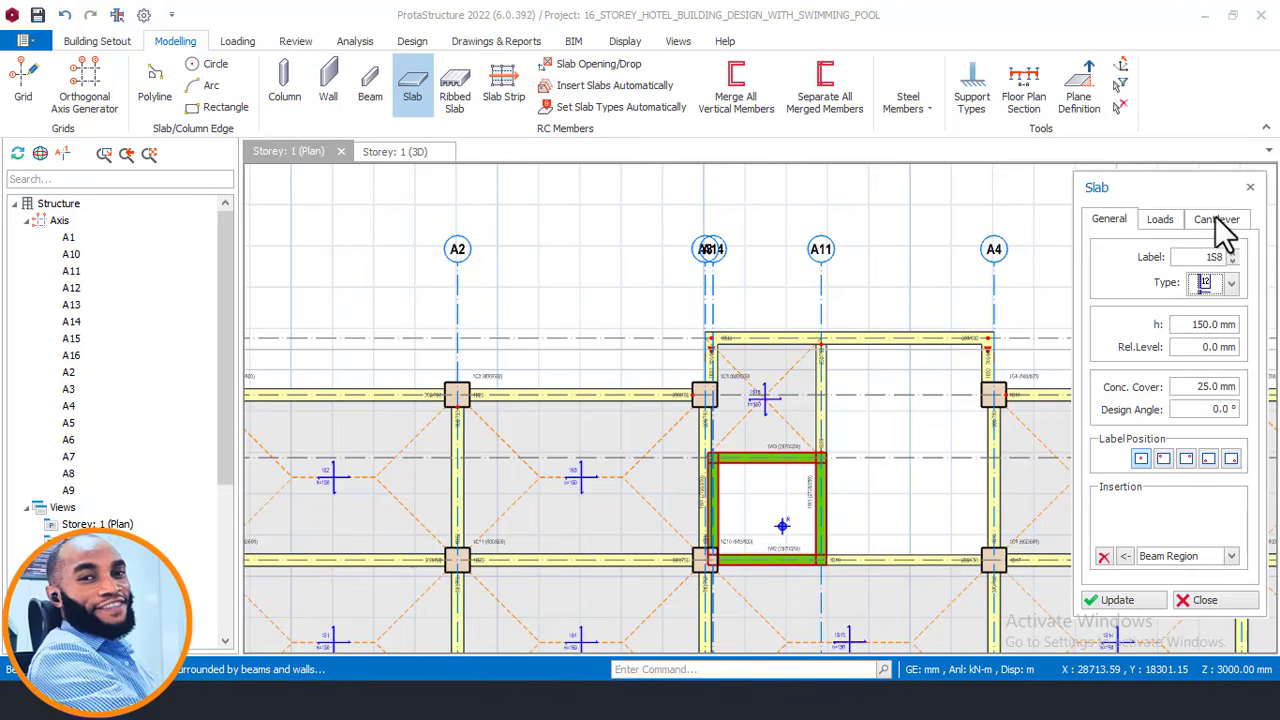
left_click(1165, 228)
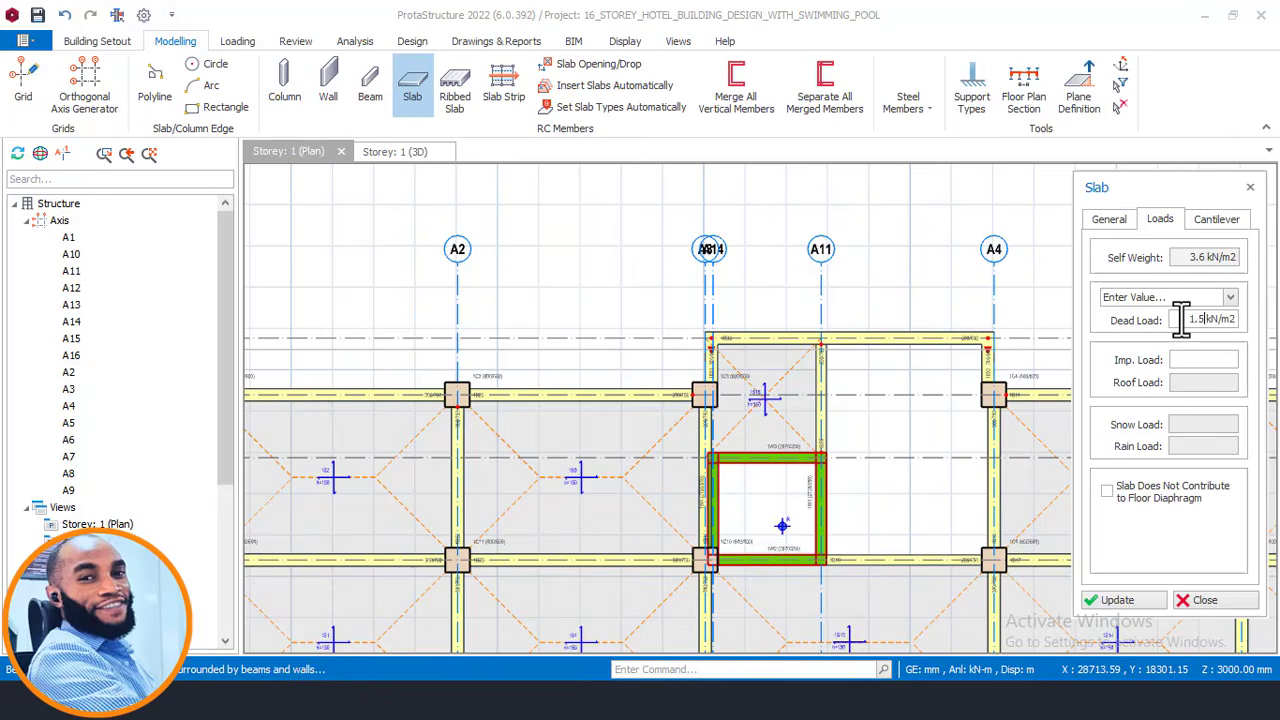
left_click(1195, 360)
left_click(1198, 358)
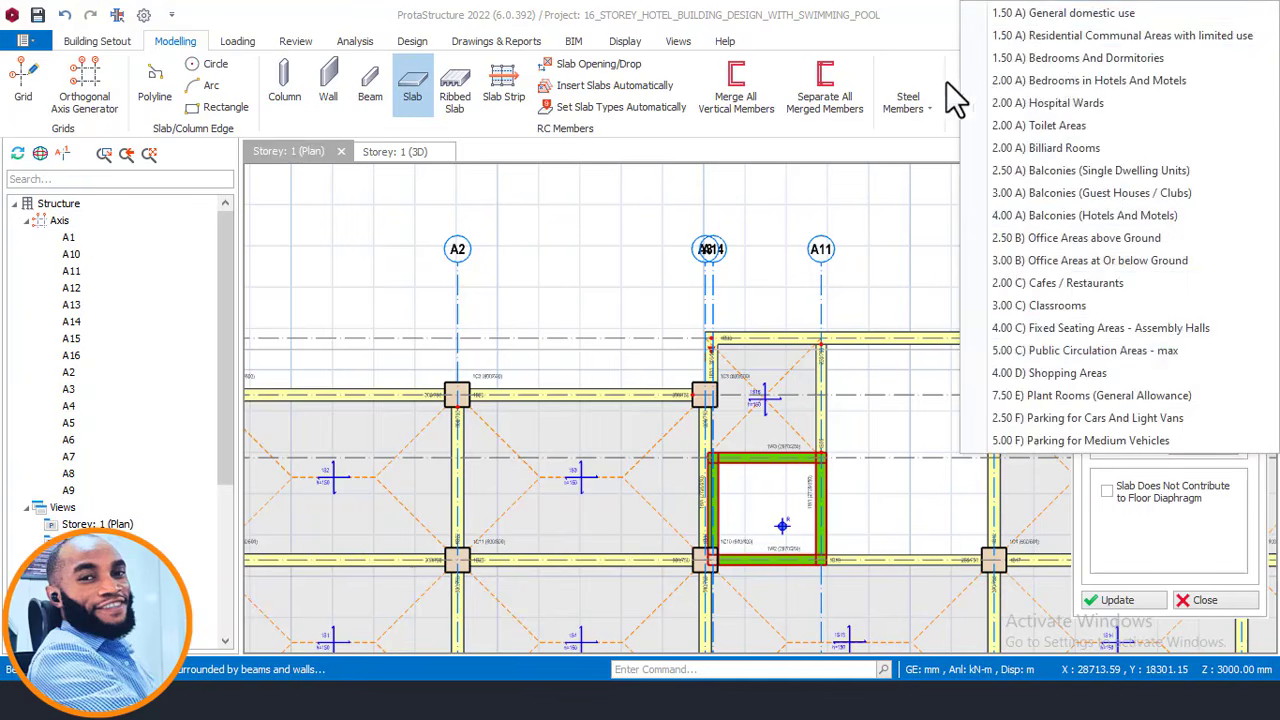
left_click(848, 89)
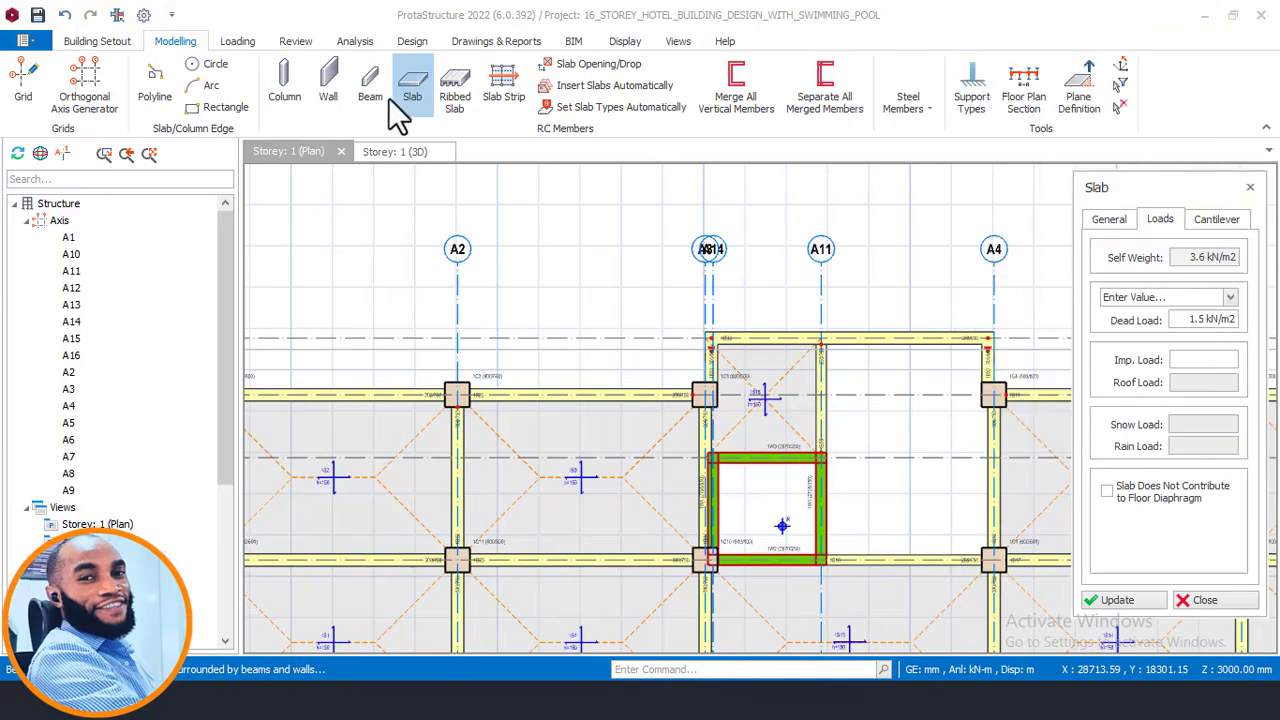
left_click(1184, 360)
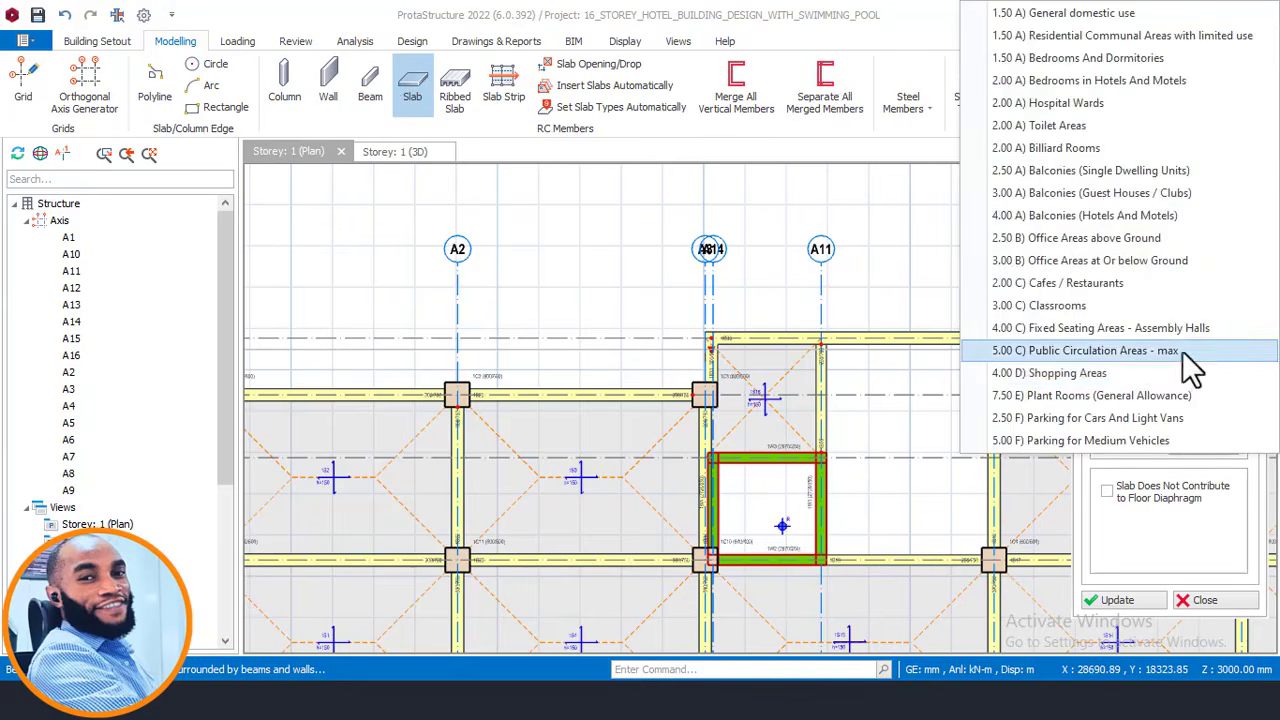
left_click(1062, 84)
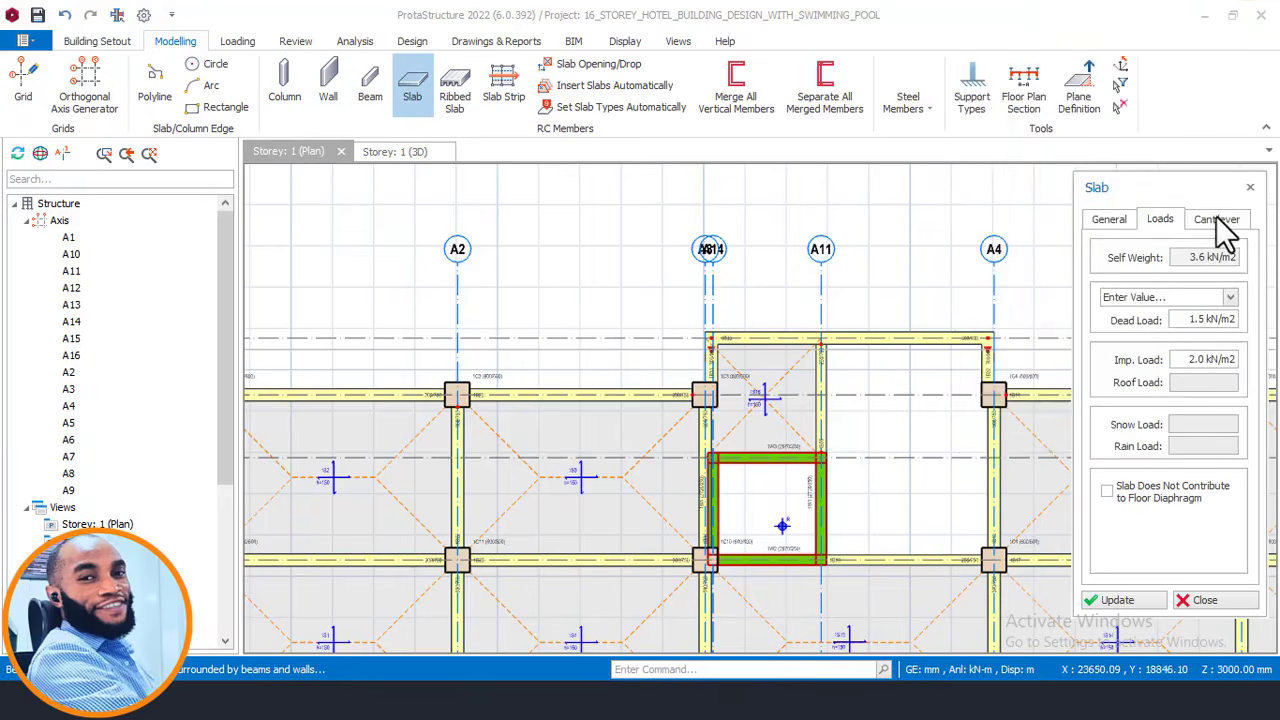
- Look up the slab projection beside the Security Room in the AutoCAD plan, and set the slab's cantilever length to 800 mm in ProtaStructure
left_click(1222, 225)
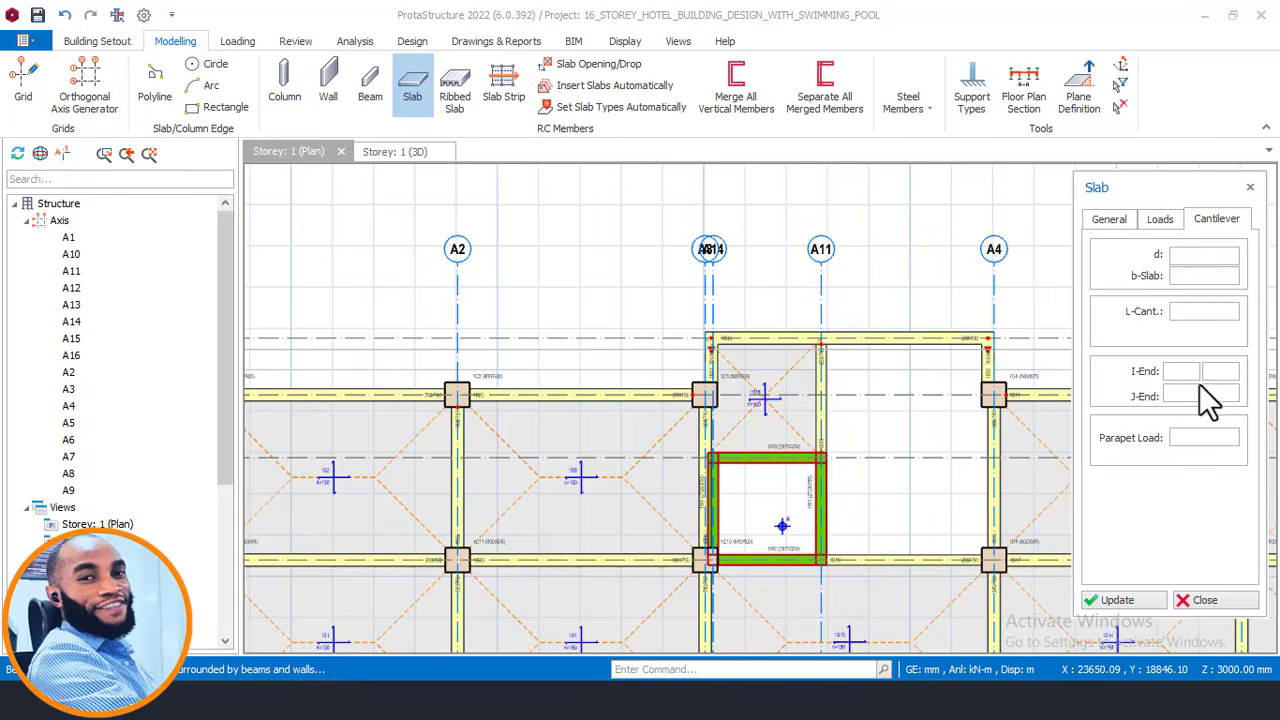
left_click(1198, 437)
left_click(1182, 316)
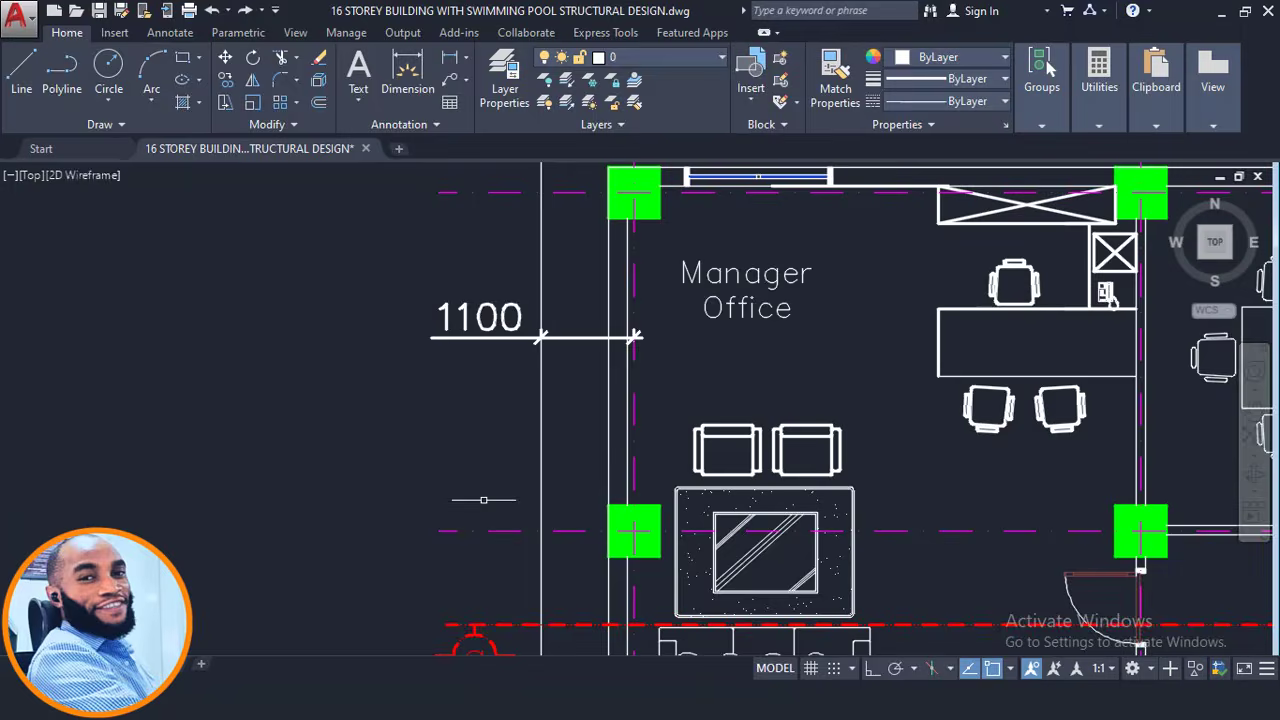
scroll(740, 334, "down", 5)
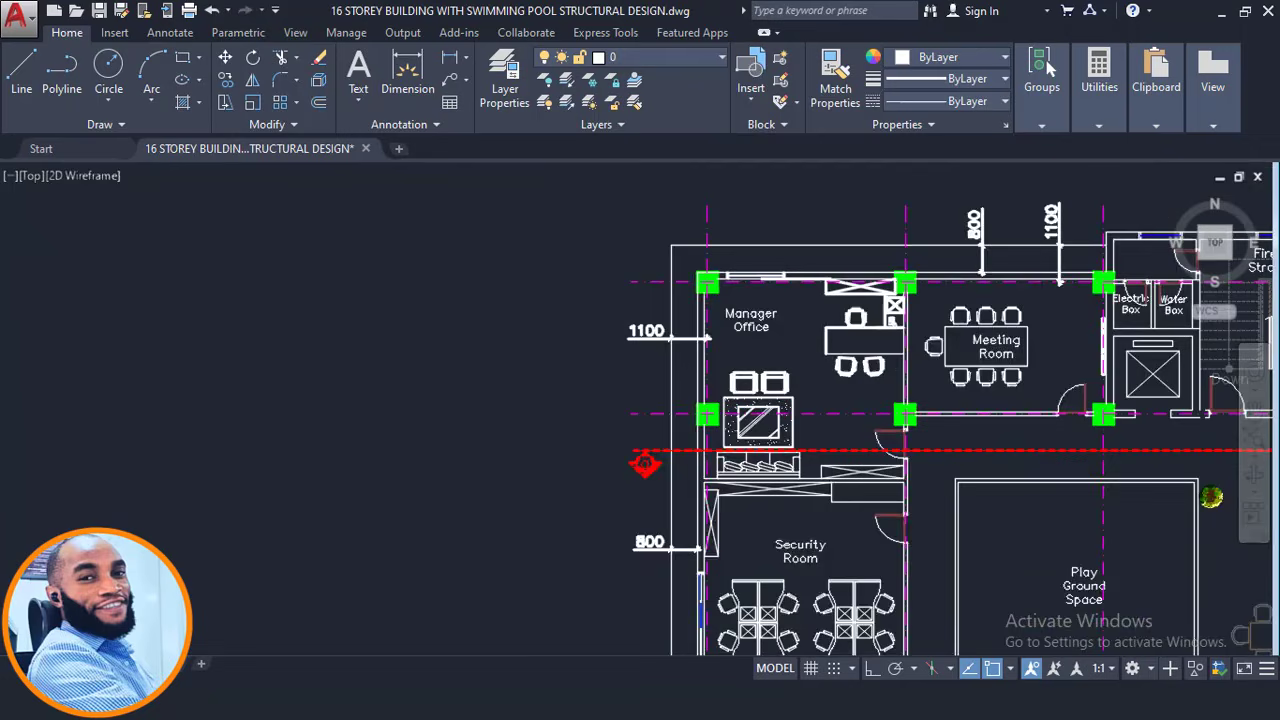
scroll(685, 545, "up", 4)
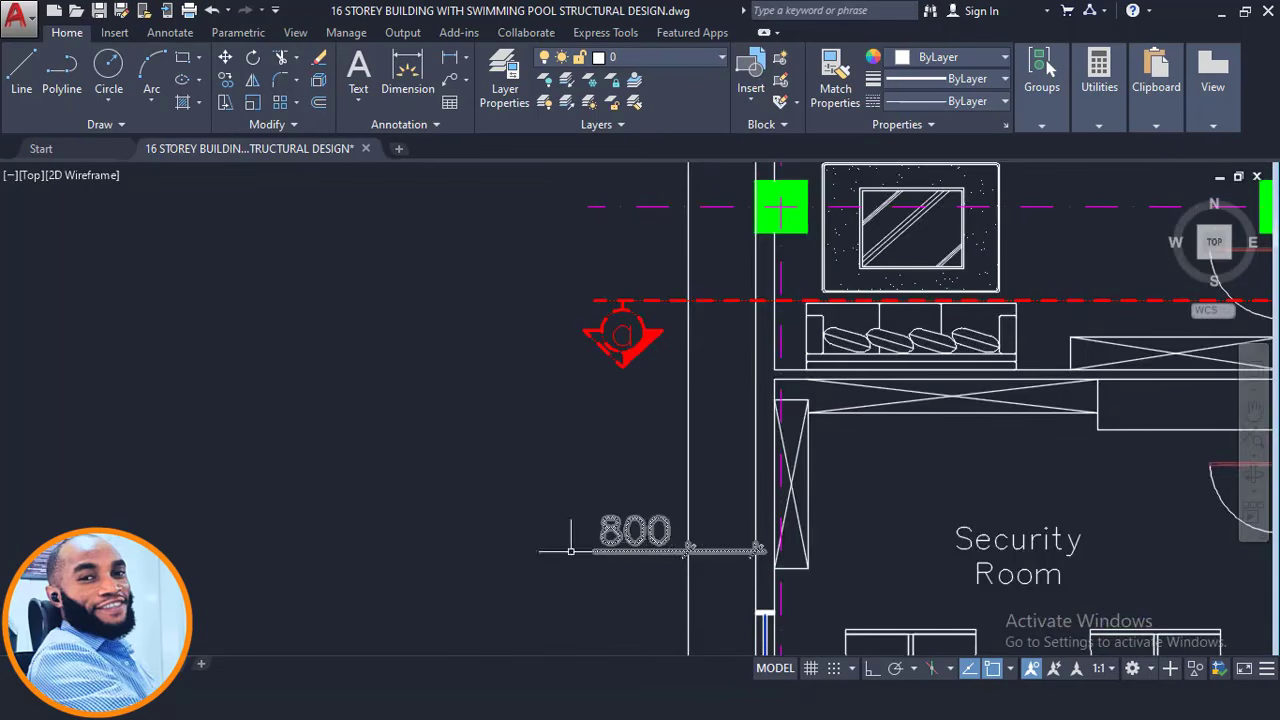
scroll(722, 585, "up", 2)
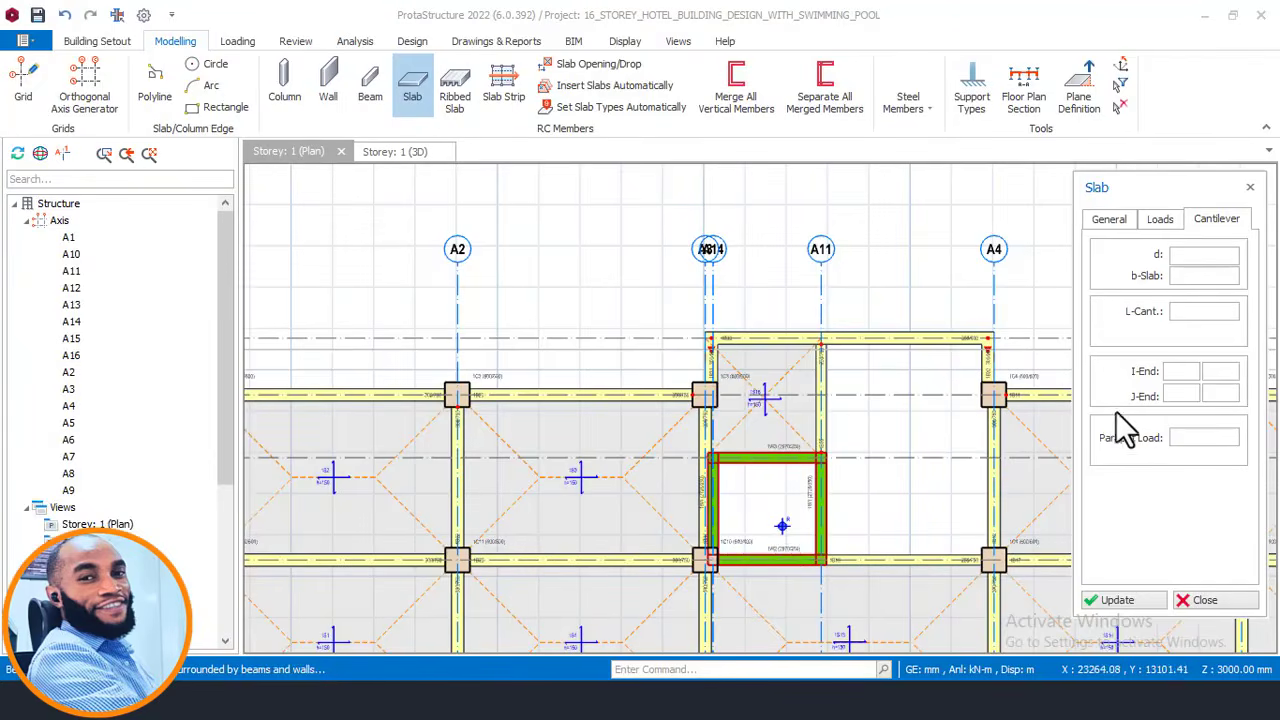
left_click(1210, 314)
type("800")
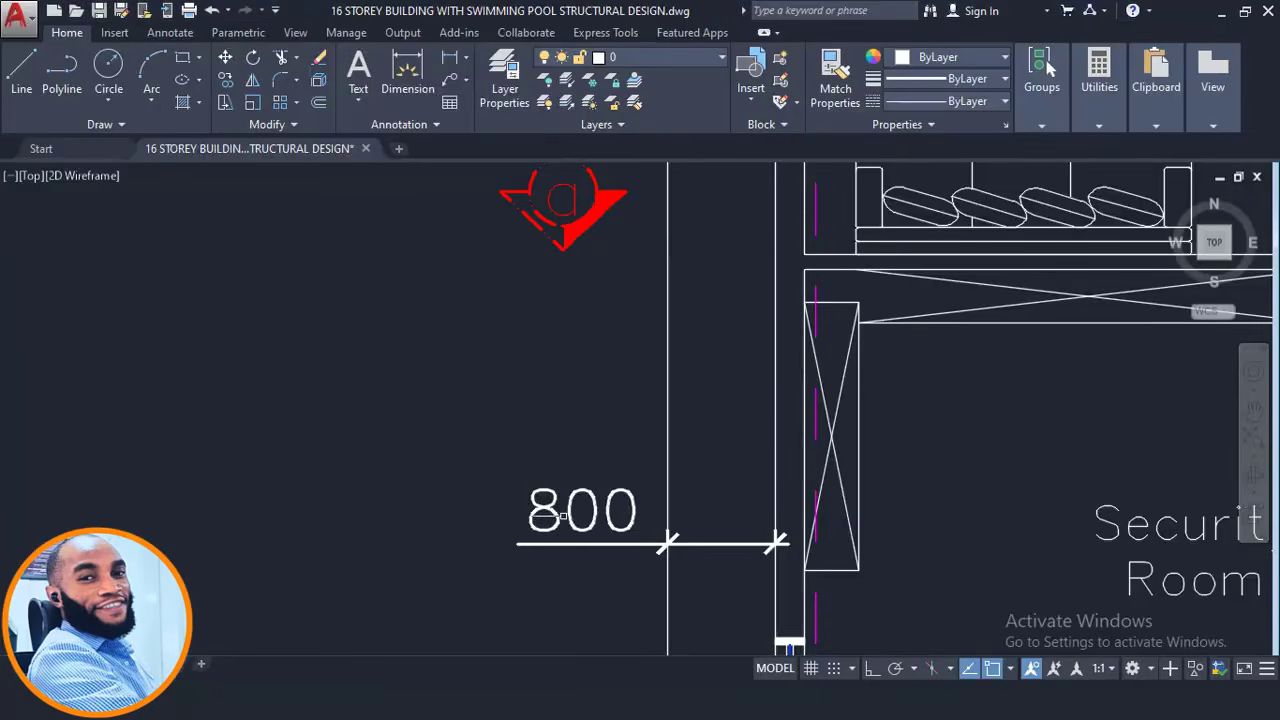
- Switch to AutoCAD and examine the building section for the edge detail of the projecting slabs at the upper floor levels
scroll(600, 400, "down", 10)
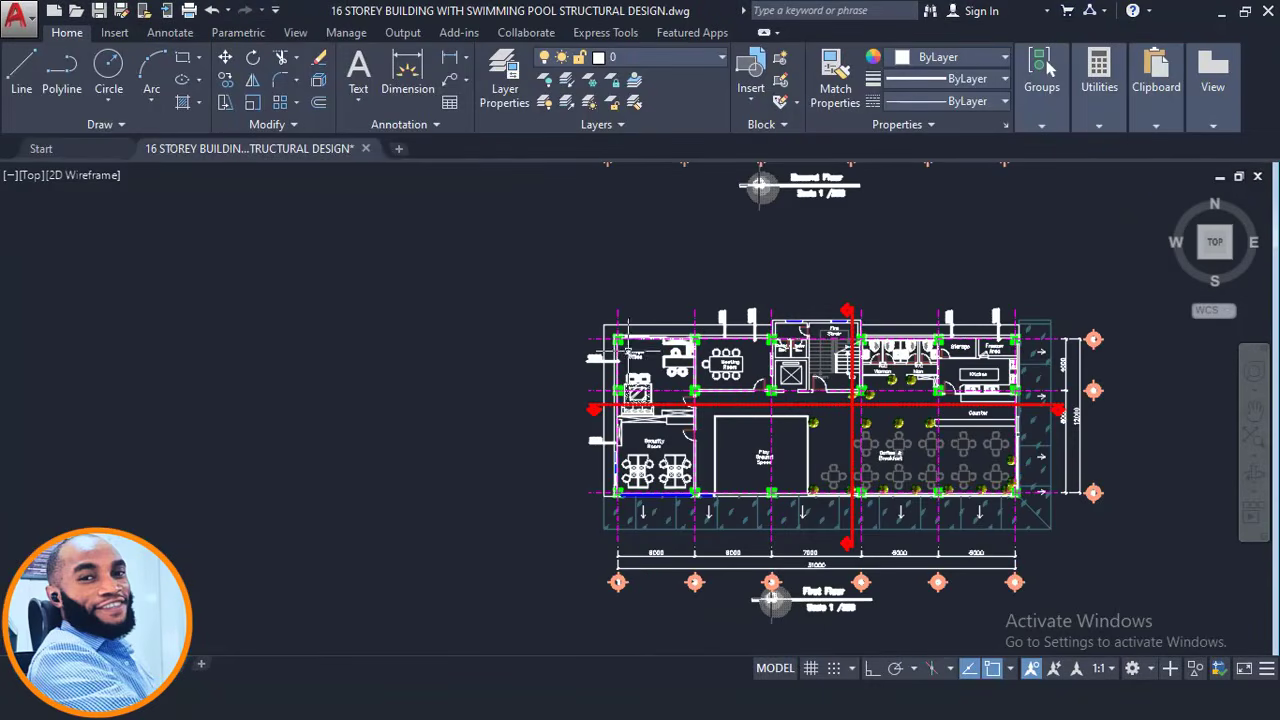
scroll(720, 336, "up", 2)
scroll(593, 240, "down", 5)
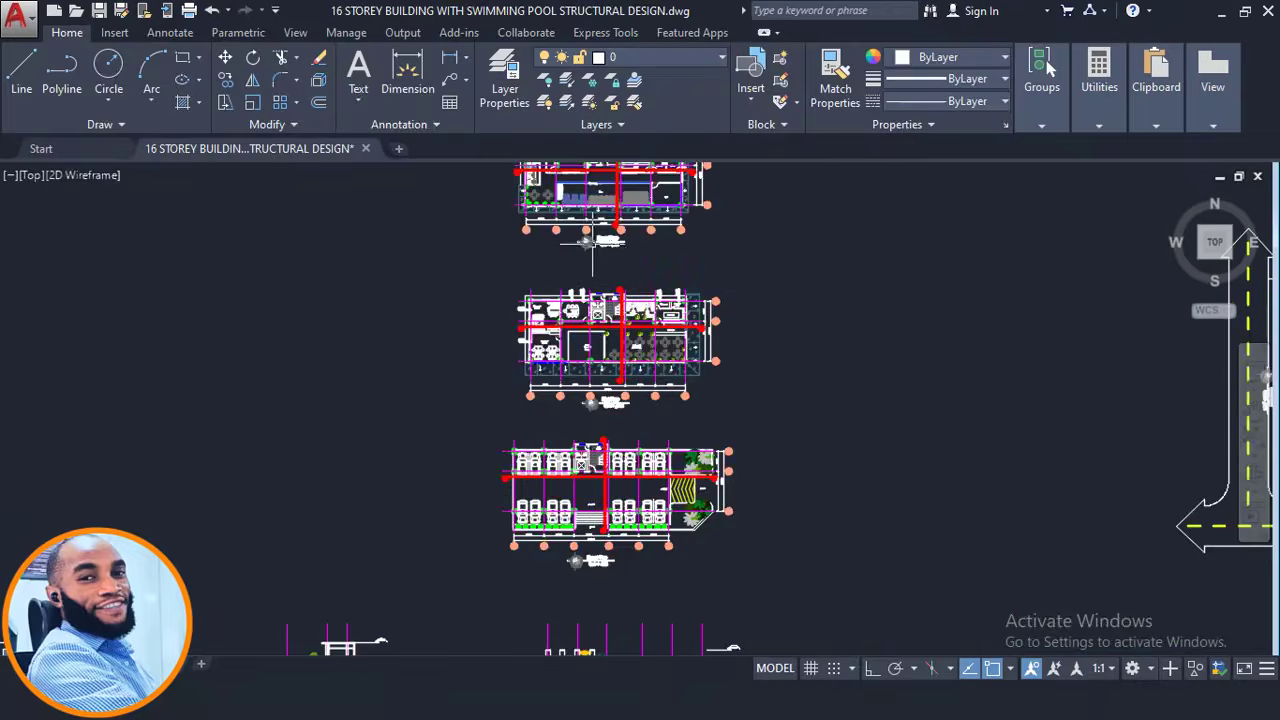
scroll(593, 240, "down", 3)
scroll(666, 386, "up", 6)
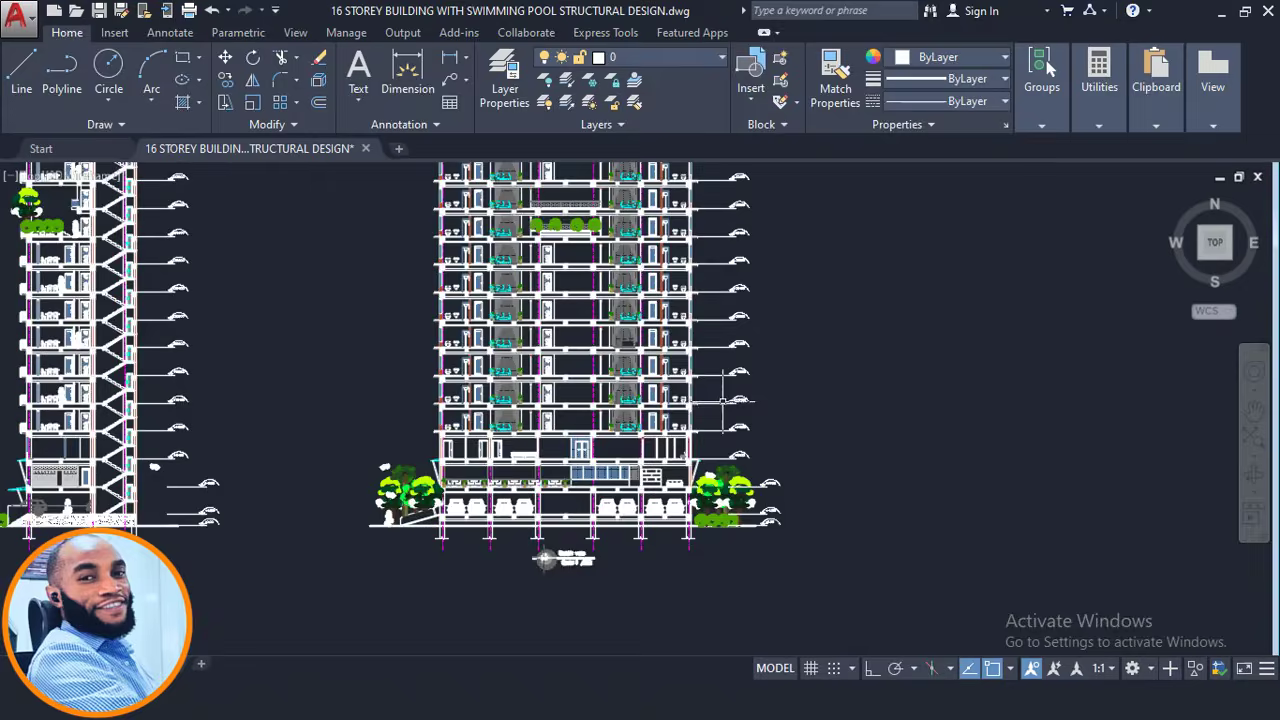
scroll(722, 400, "up", 6)
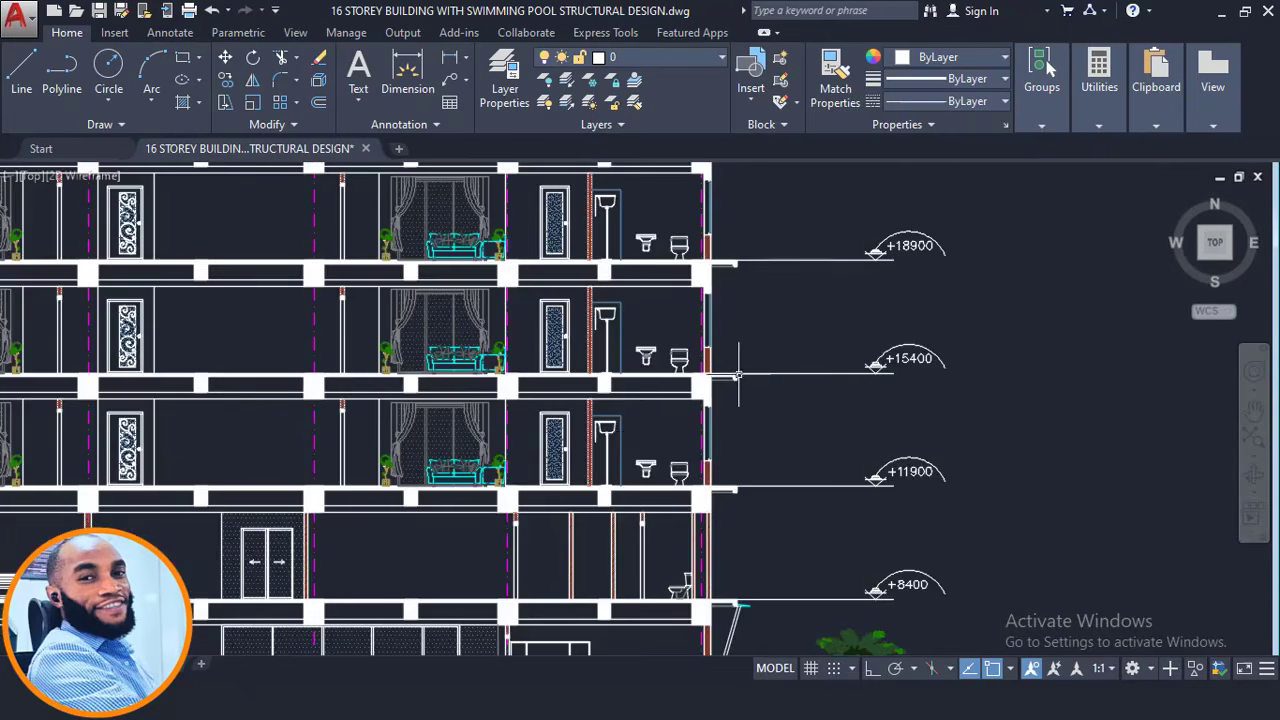
scroll(738, 375, "up", 3)
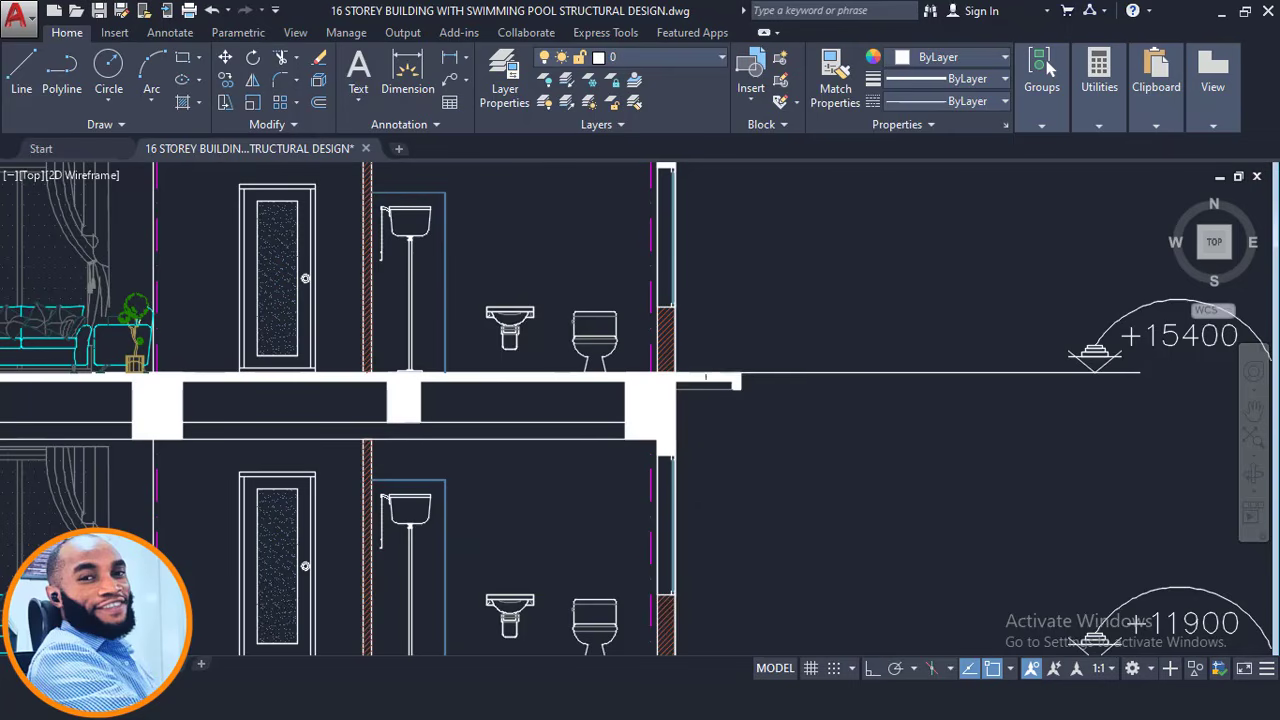
scroll(737, 377, "down", 4)
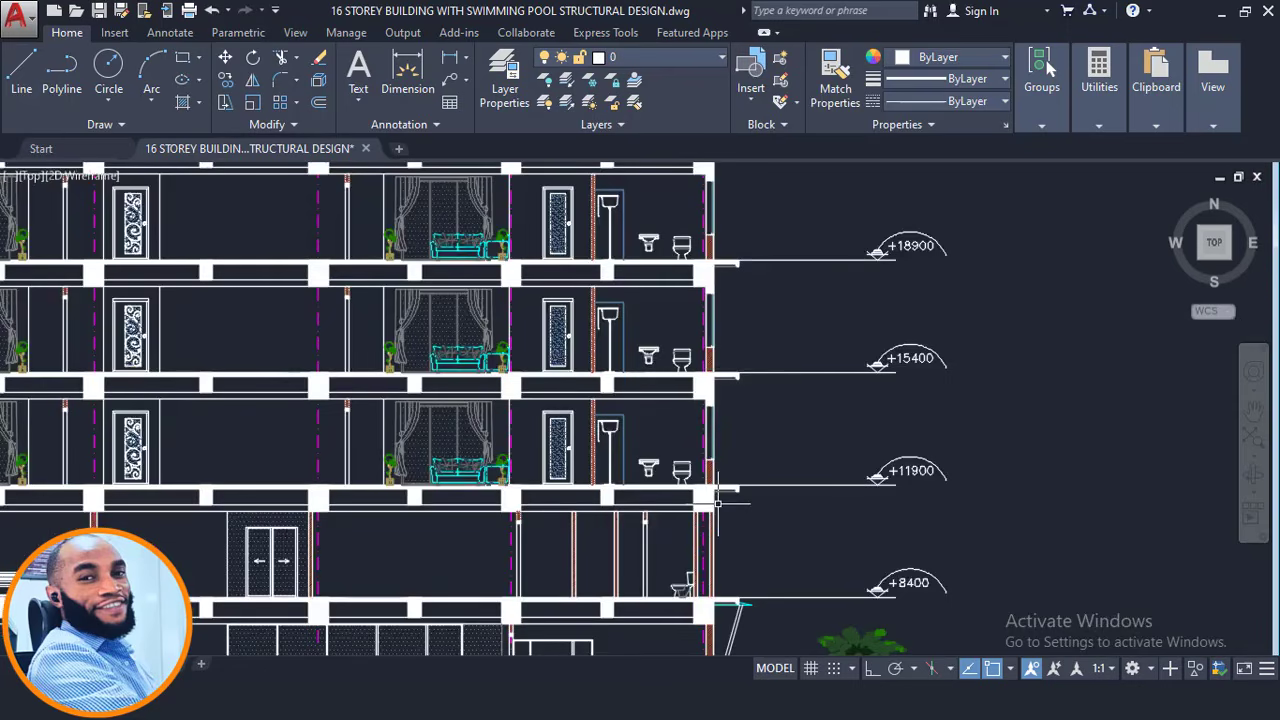
middle_click_drag(763, 368, 780, 540)
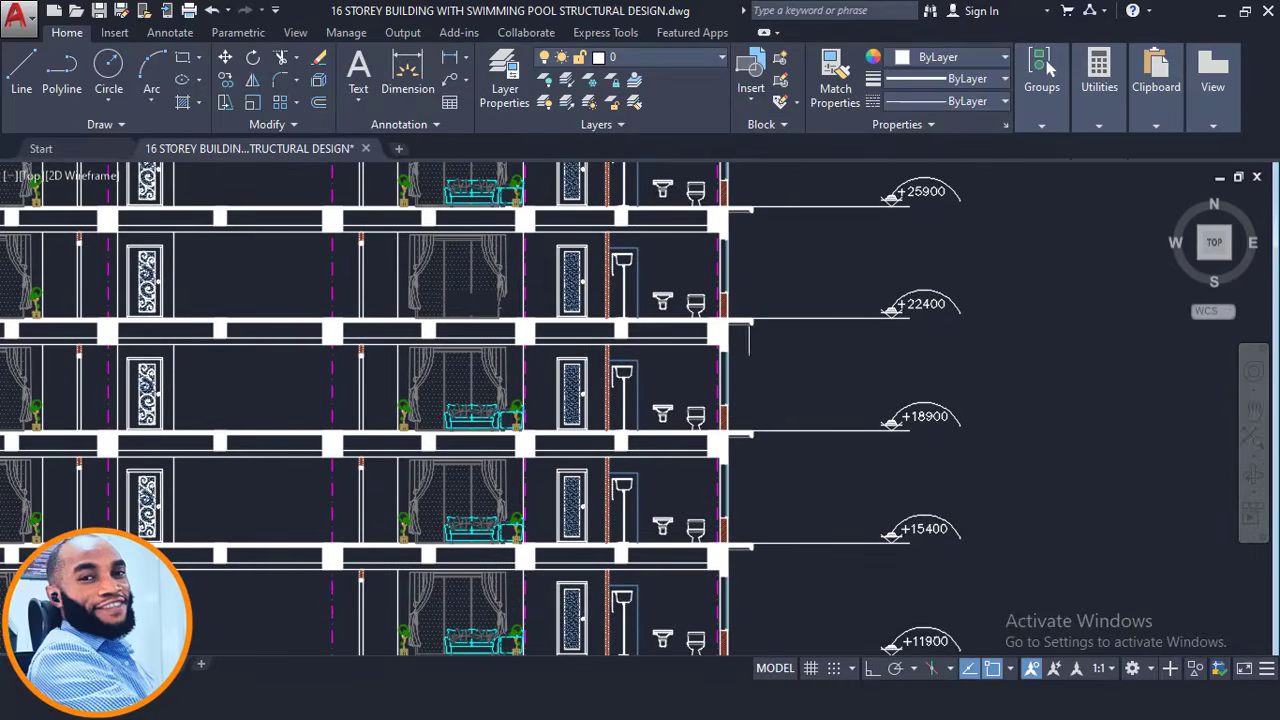
scroll(748, 322, "up", 4)
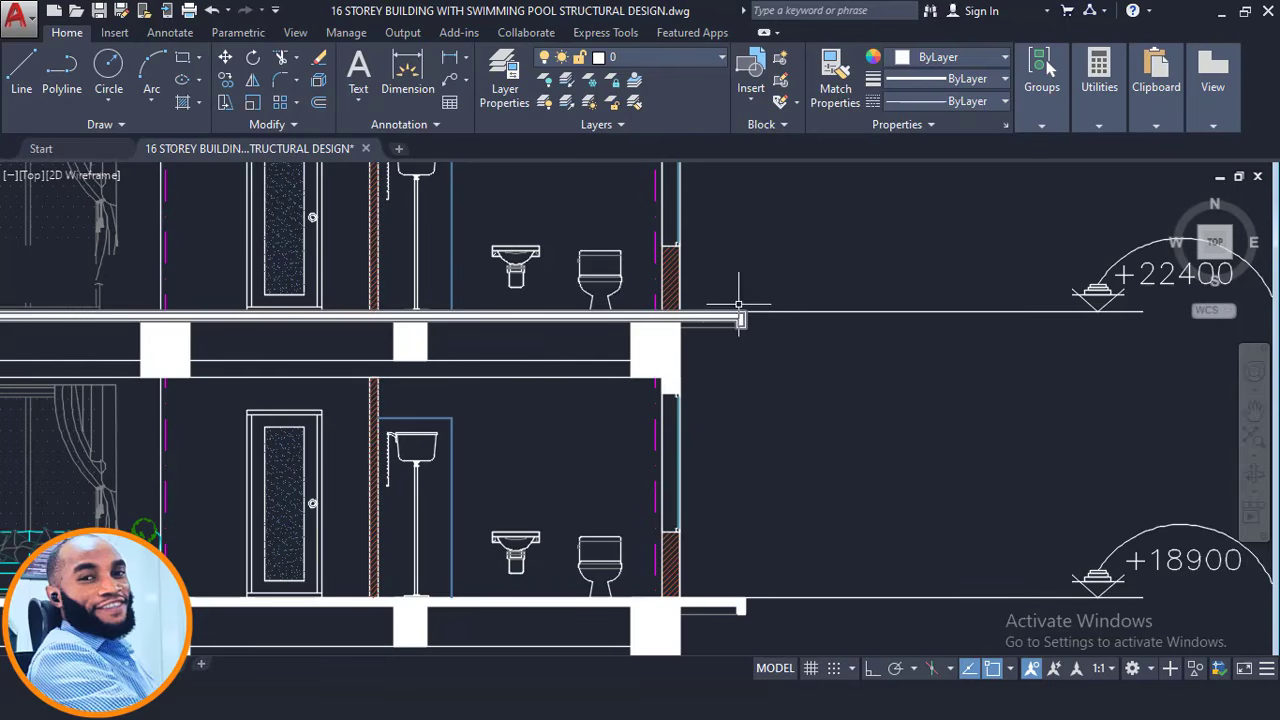
- Compare the projecting slab edges at both ends of the building section, and return to ProtaStructure
middle_click_drag(737, 298, 753, 376)
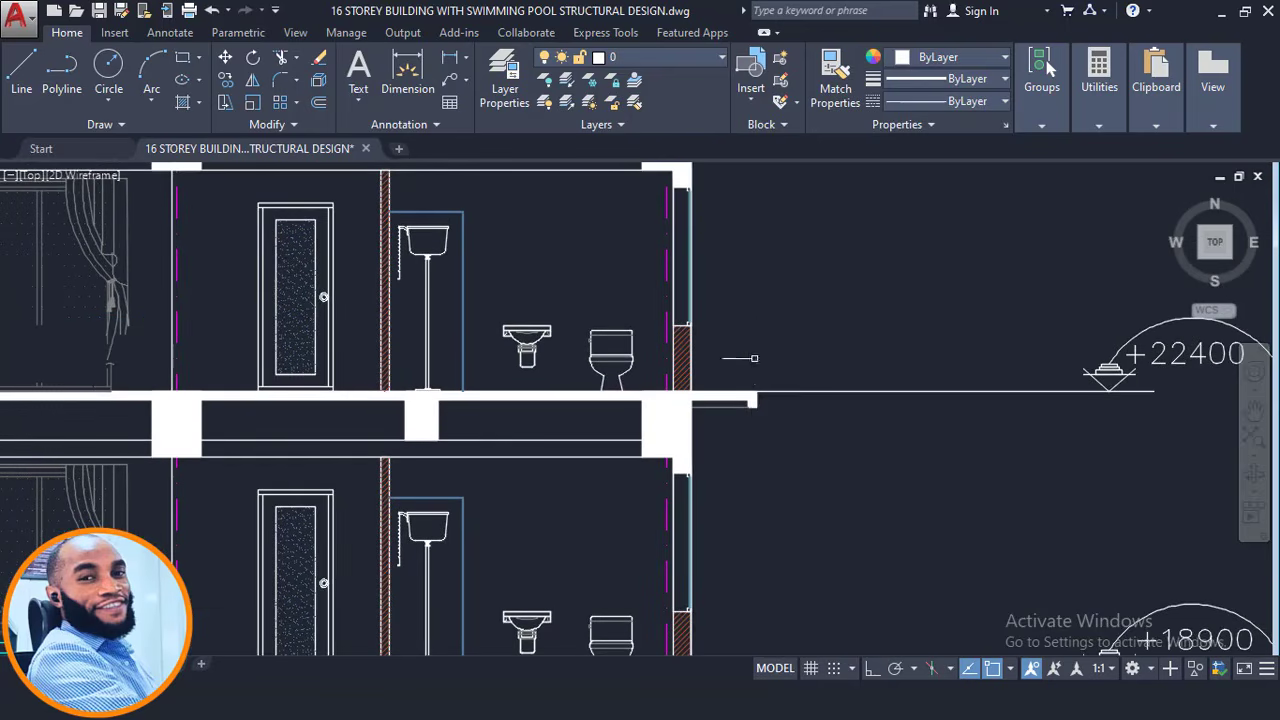
scroll(755, 405, "up", 2)
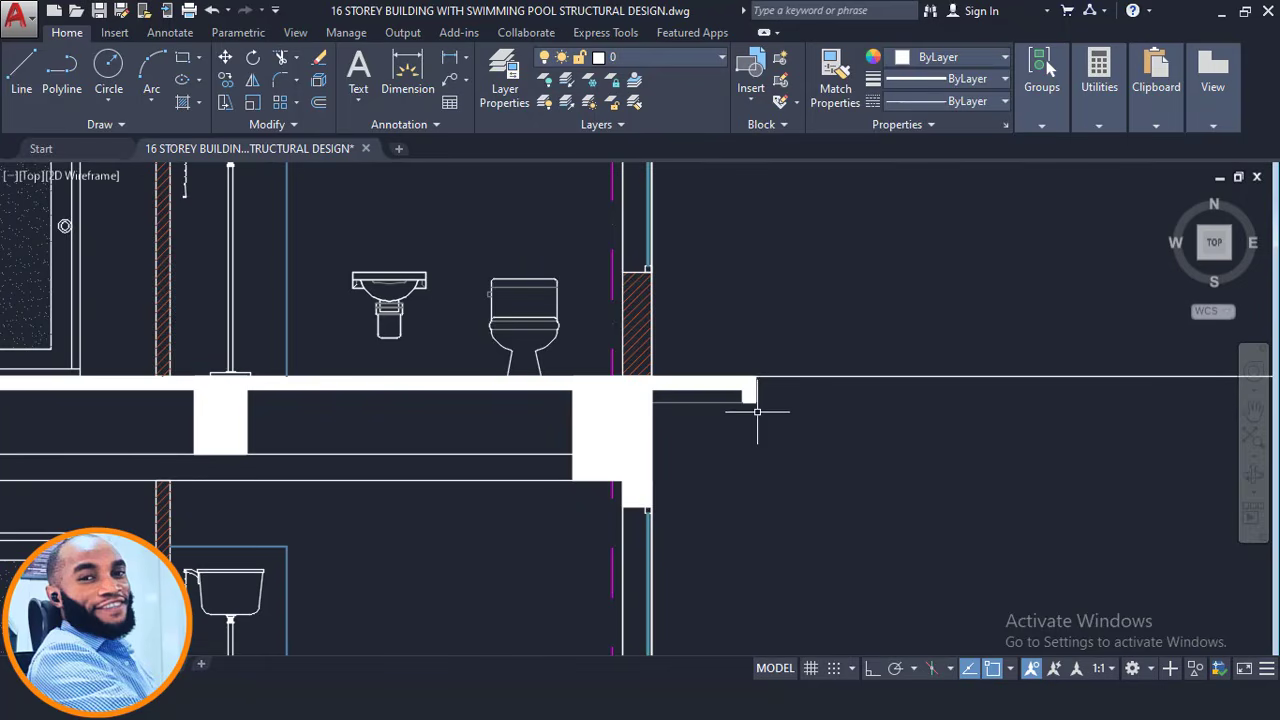
scroll(769, 360, "down", 10)
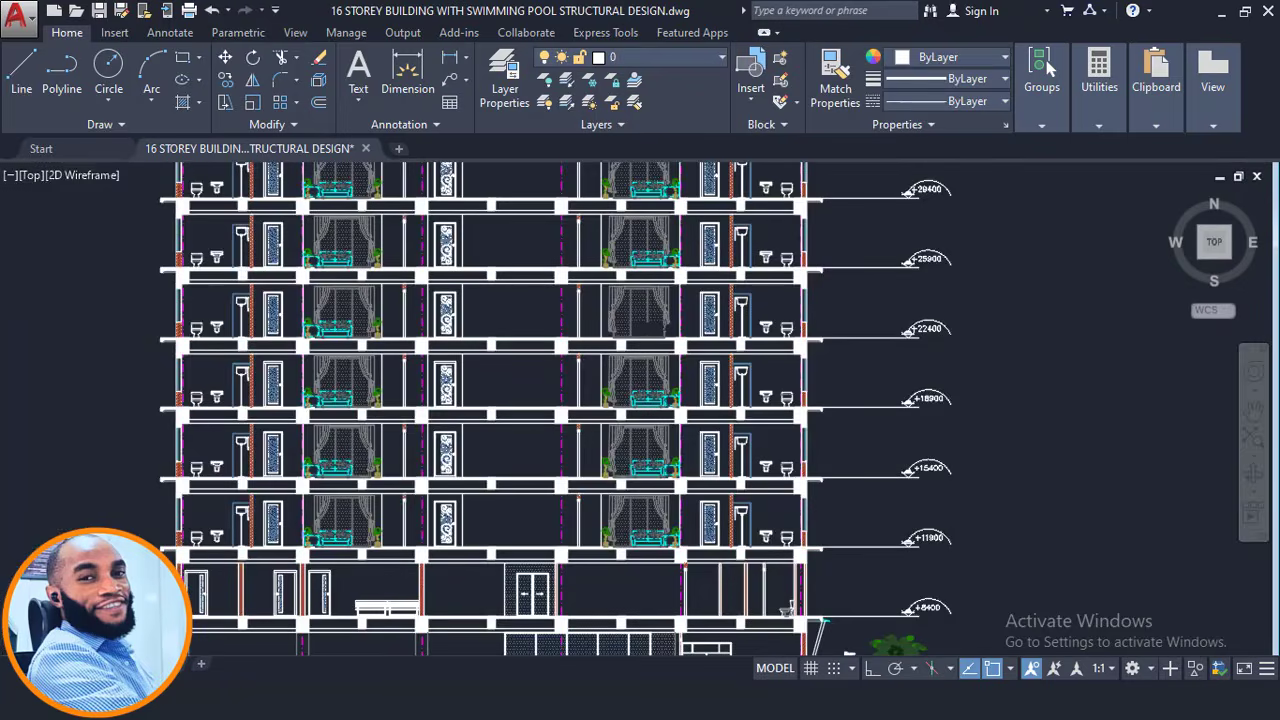
scroll(170, 335, "up", 2)
scroll(165, 340, "up", 4)
middle_click_drag(145, 343, 373, 345)
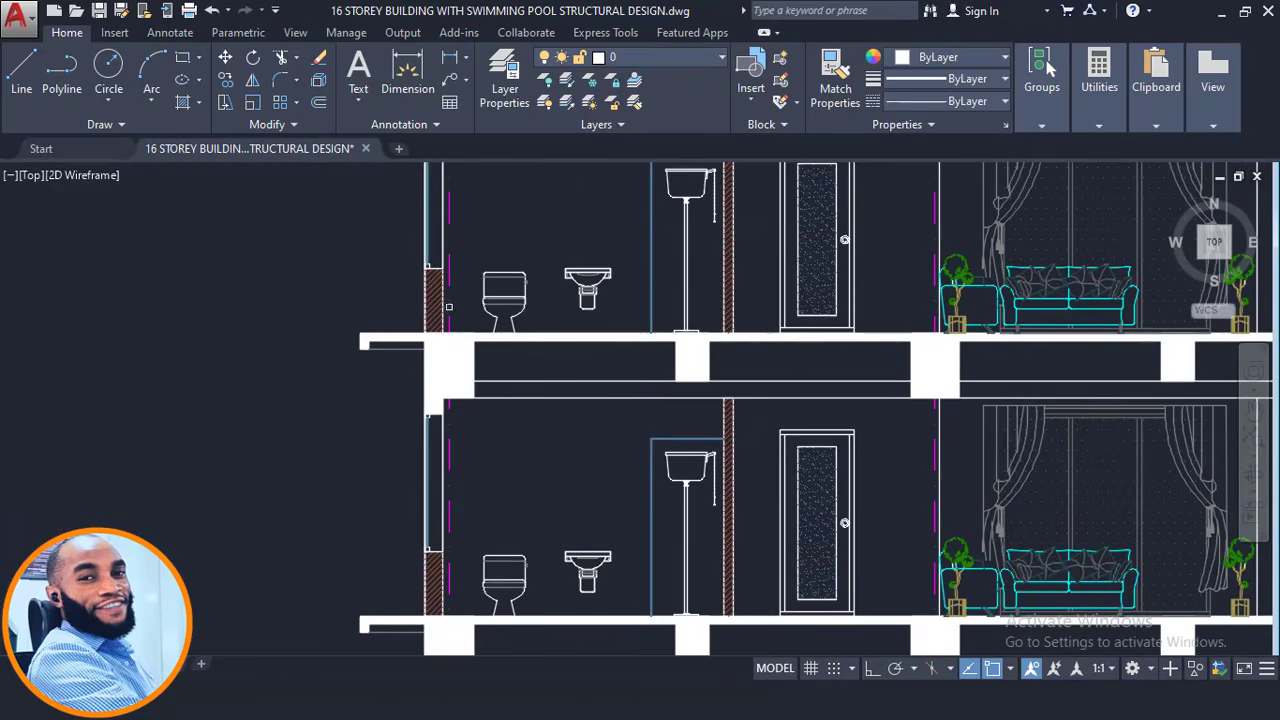
left_click(1222, 14)
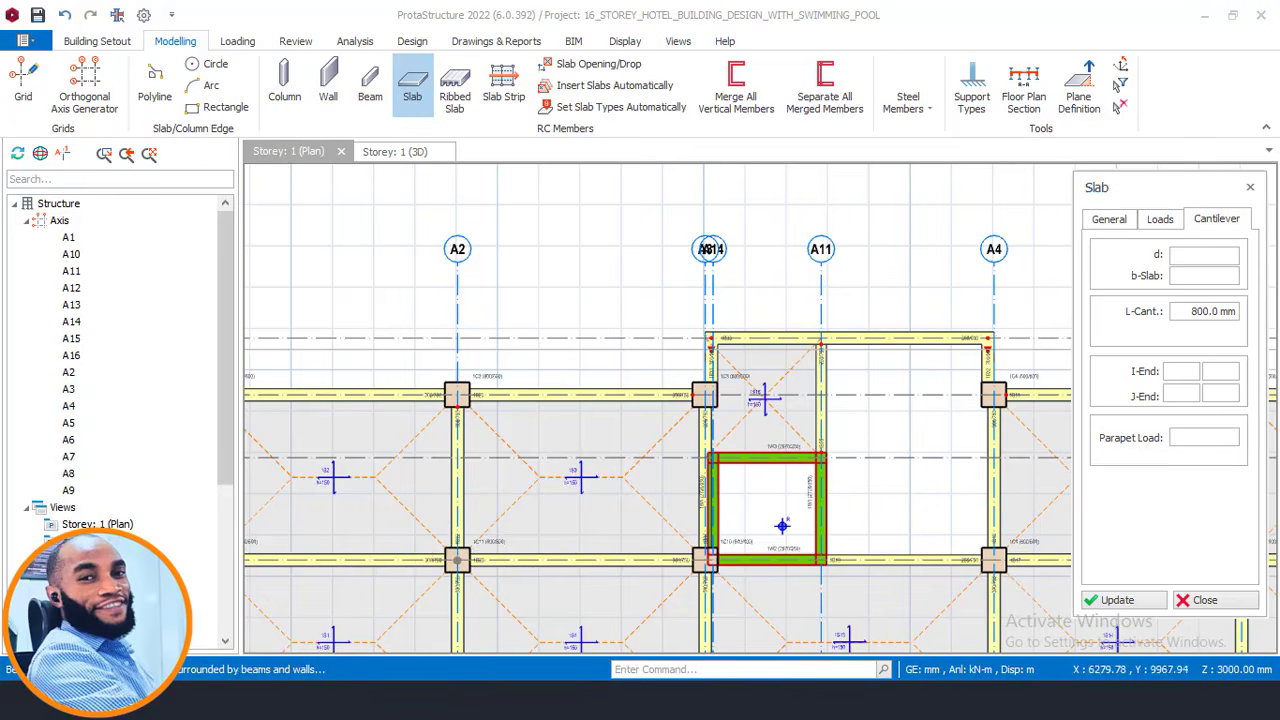
- Switch to Calculator, place it over the plan and multiply 3.47 by 3
key("alt+Tab")
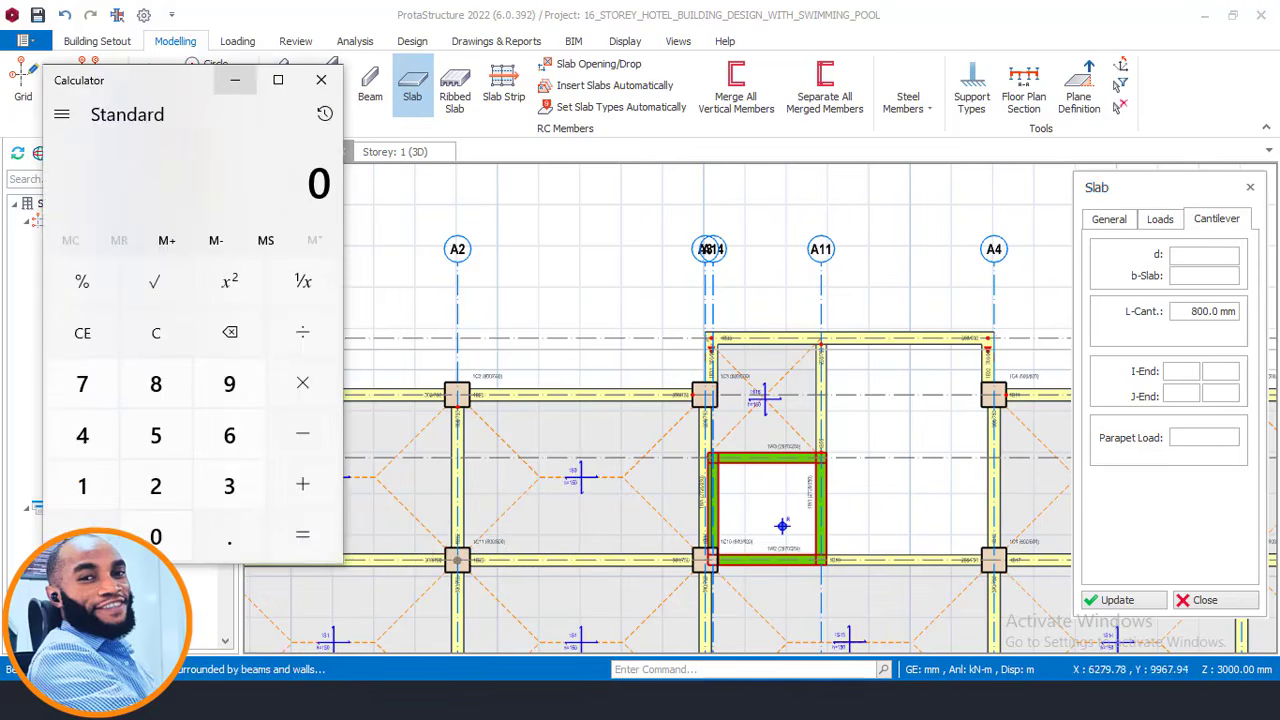
left_click(234, 80)
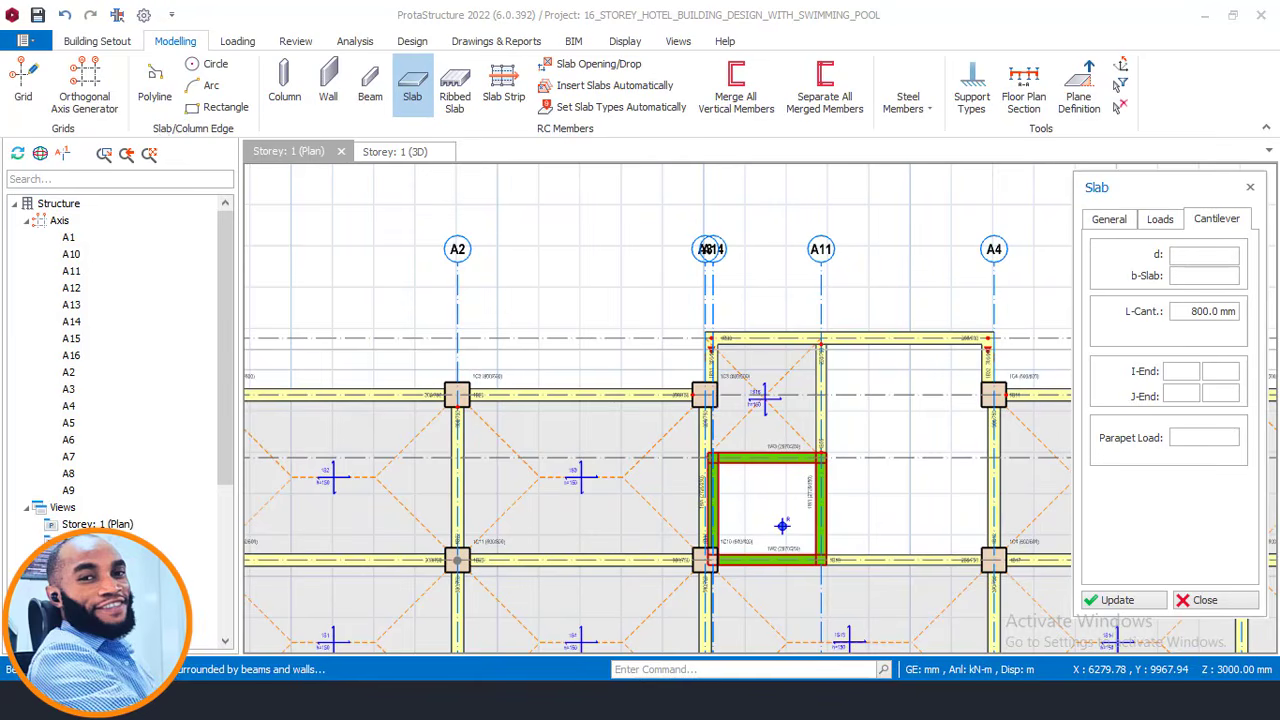
key("alt+Tab")
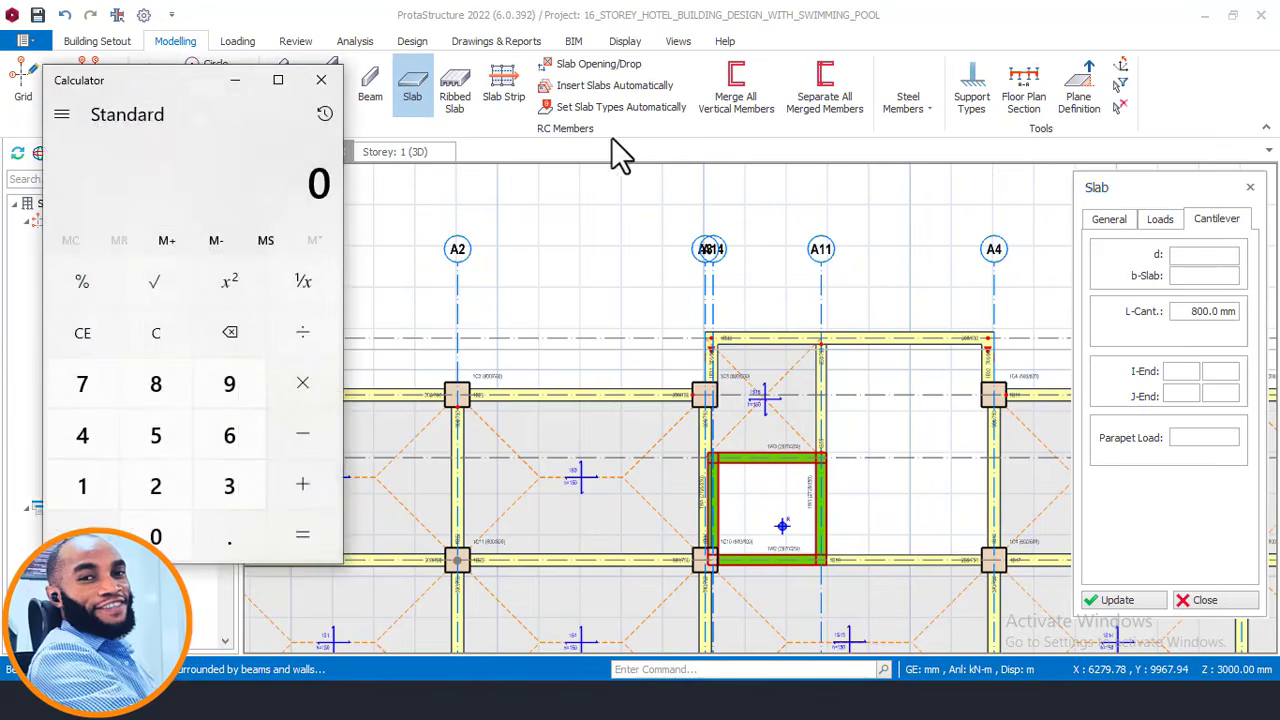
left_click_drag(180, 80, 570, 160)
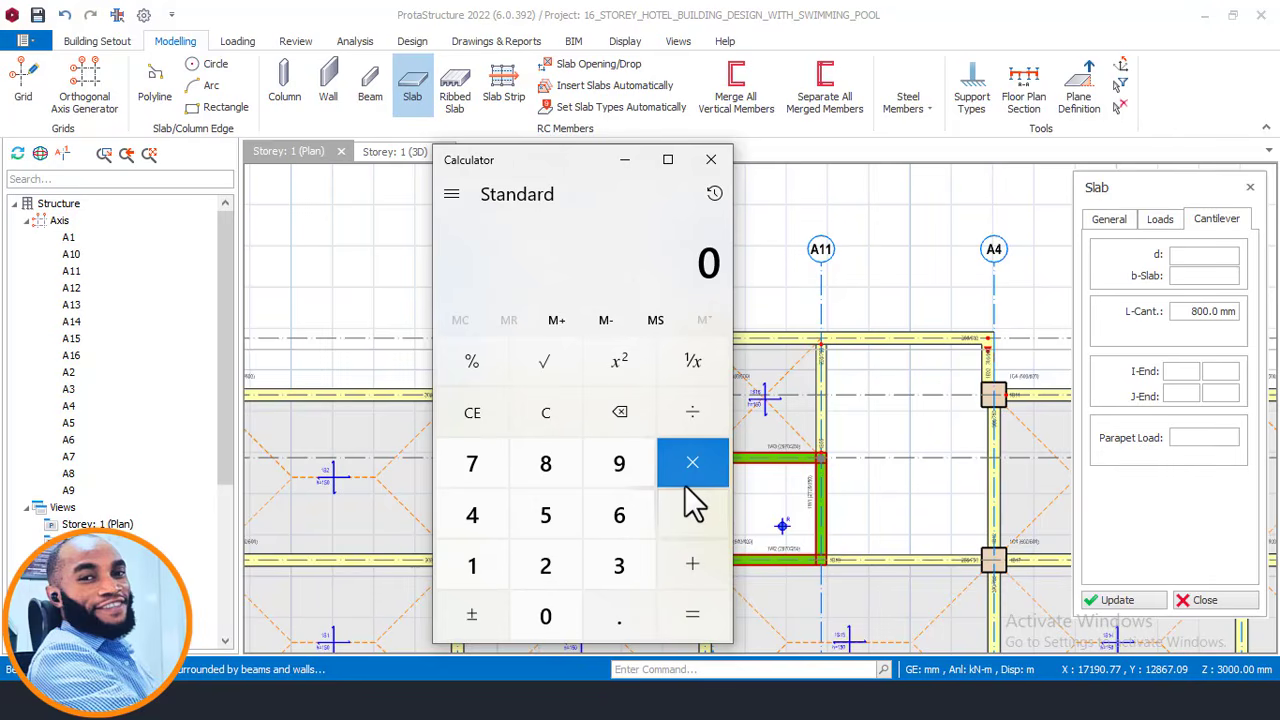
left_click(618, 570)
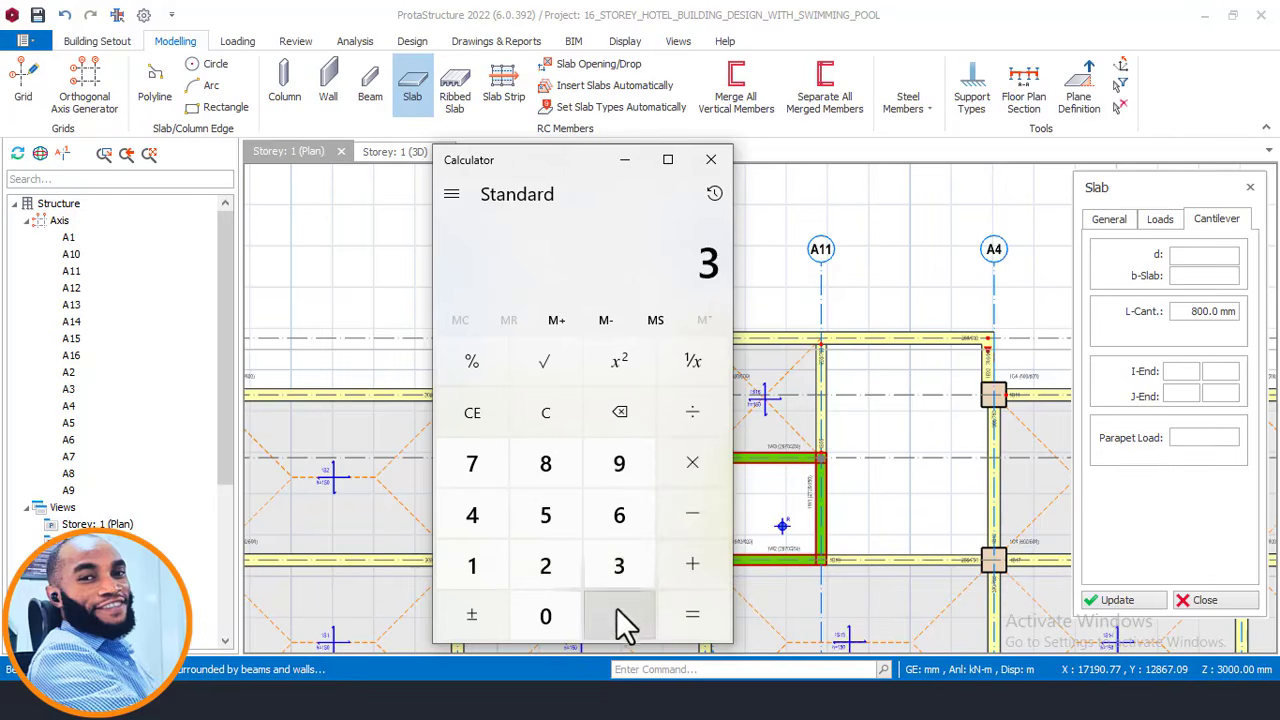
left_click(608, 617)
left_click(474, 515)
left_click(476, 466)
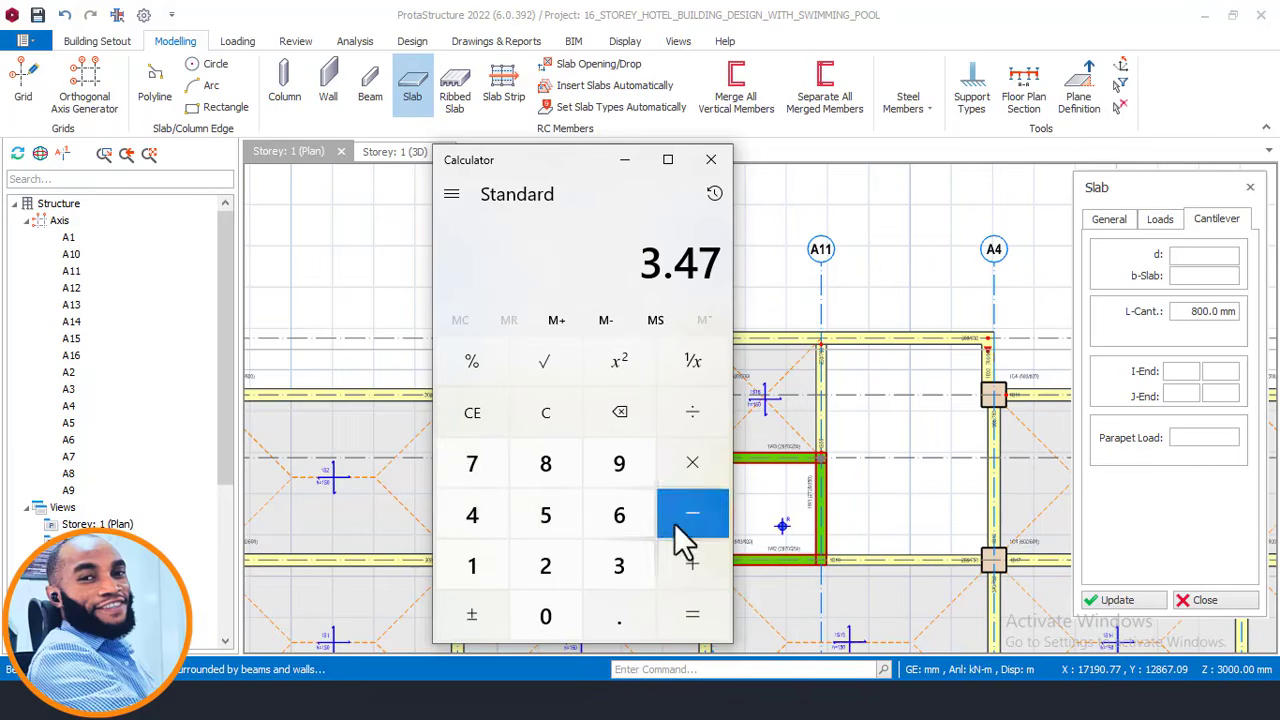
left_click(690, 466)
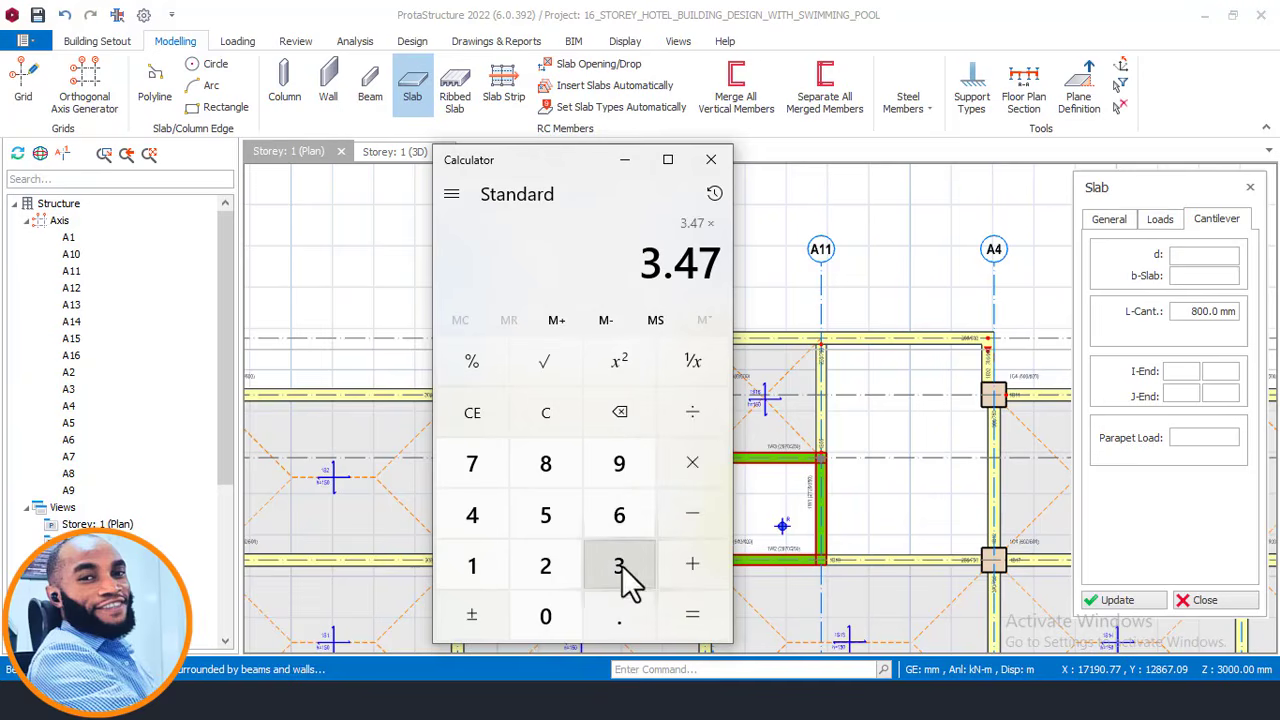
left_click(625, 578)
left_click(694, 616)
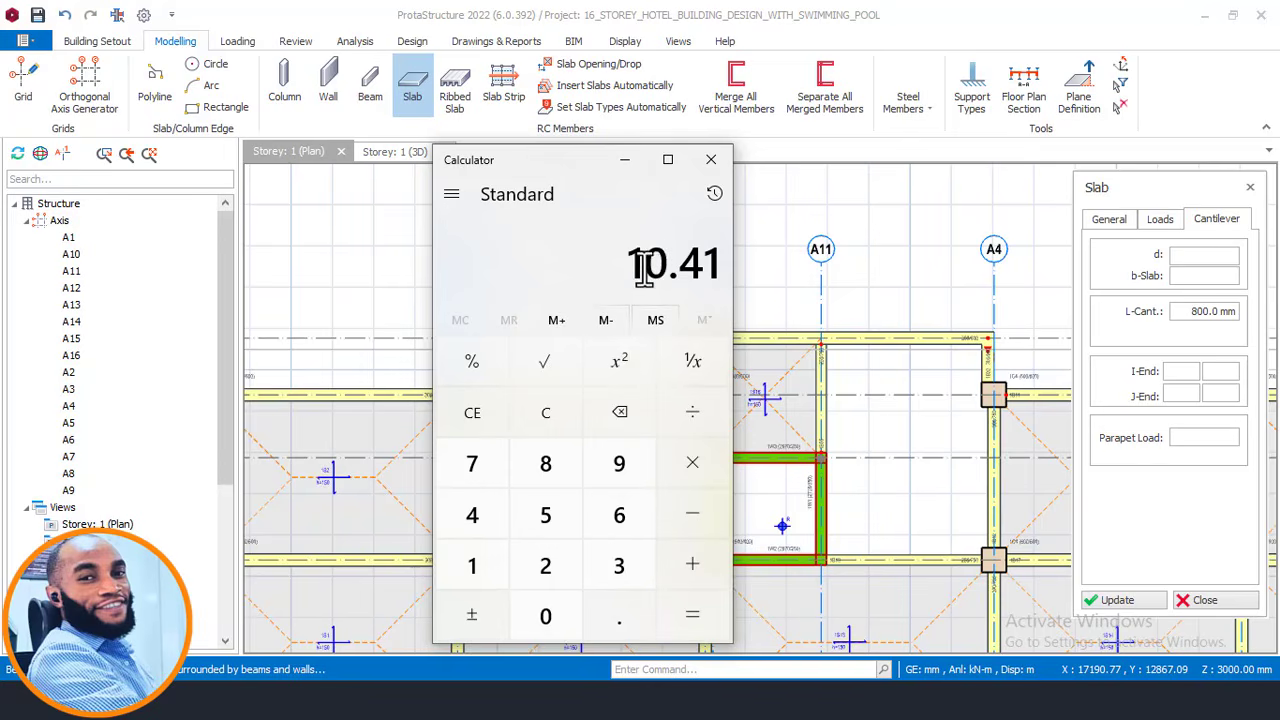
- Multiply the product by 0.225, and clear the calculation
left_click(700, 472)
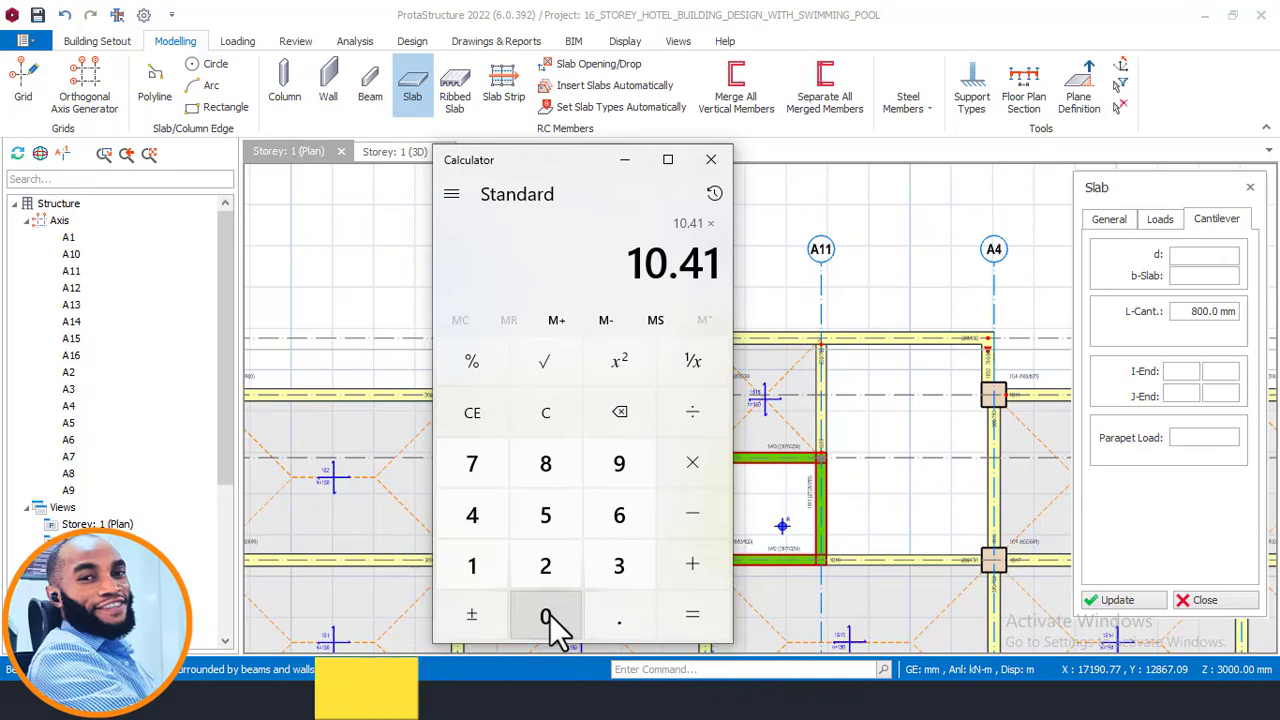
left_click(550, 620)
left_click(625, 617)
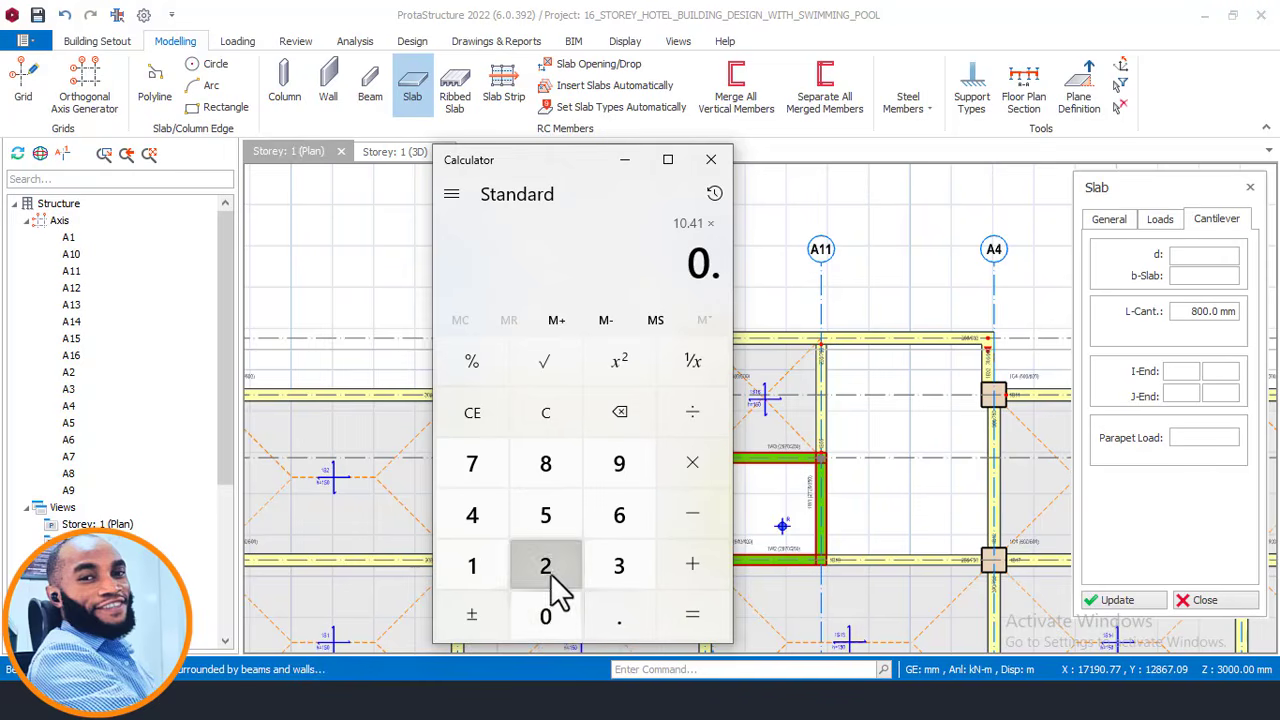
double_click(548, 568)
left_click(553, 520)
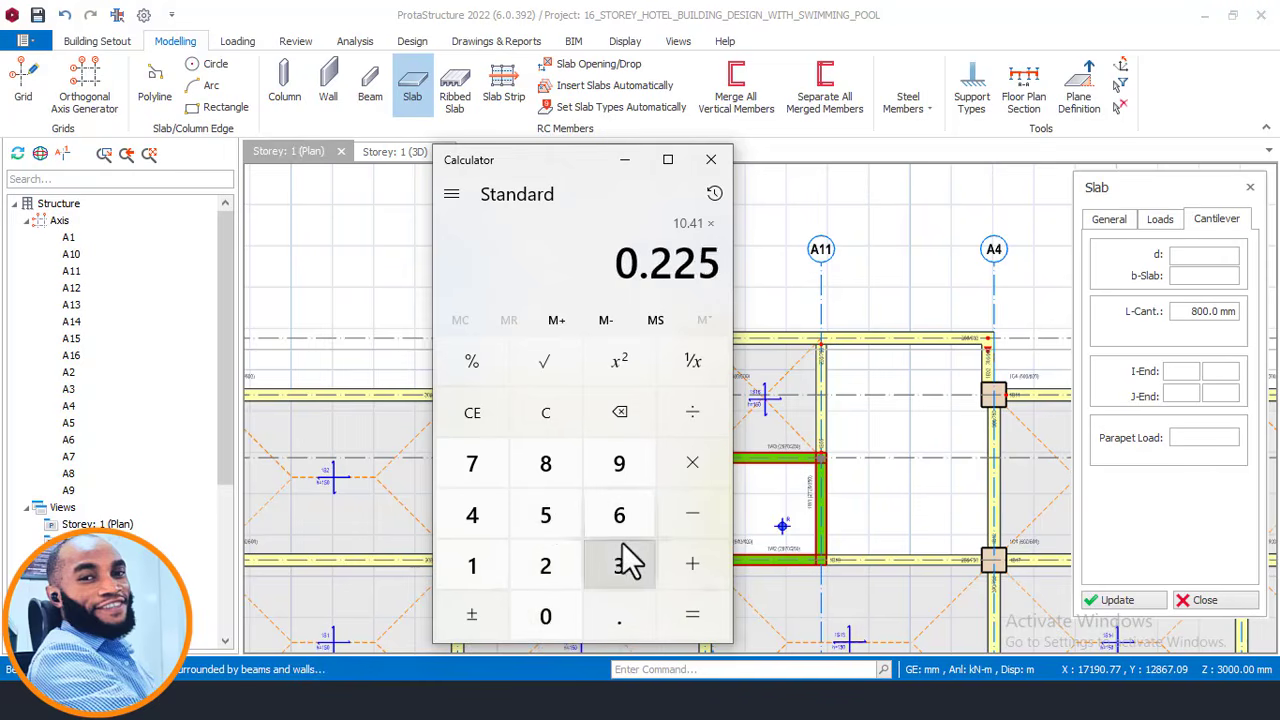
left_click(689, 617)
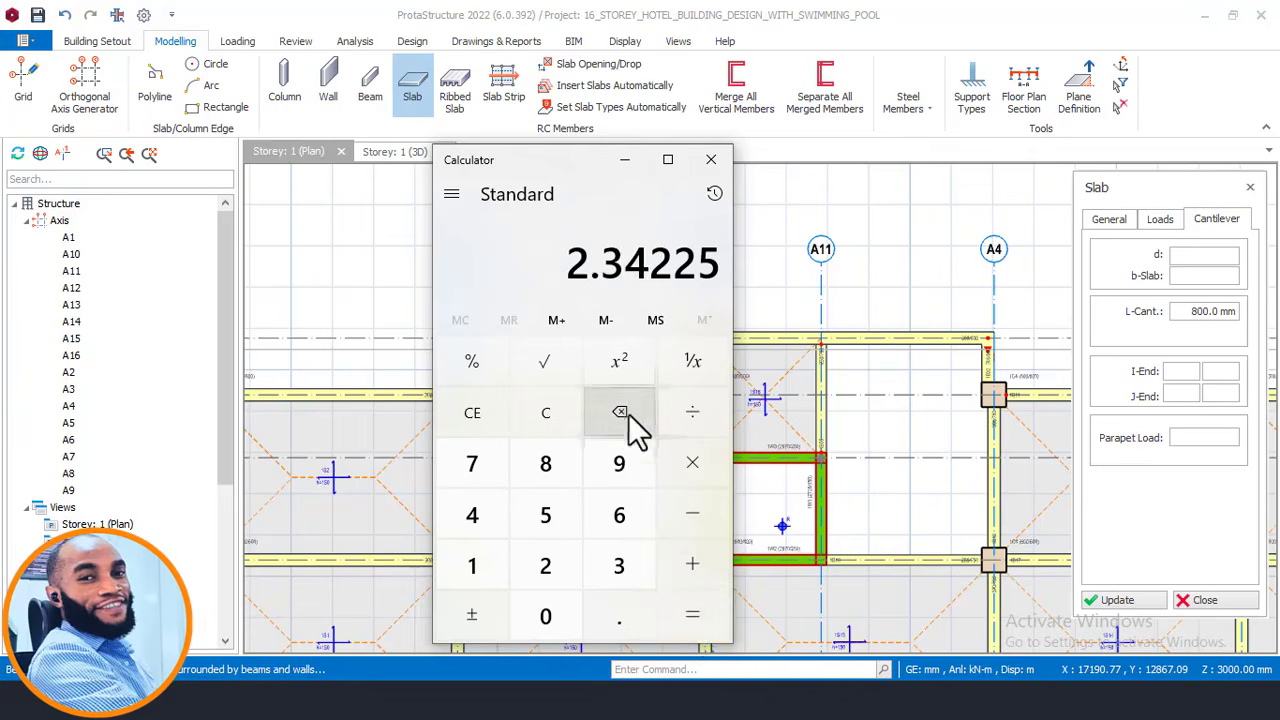
left_click(620, 364)
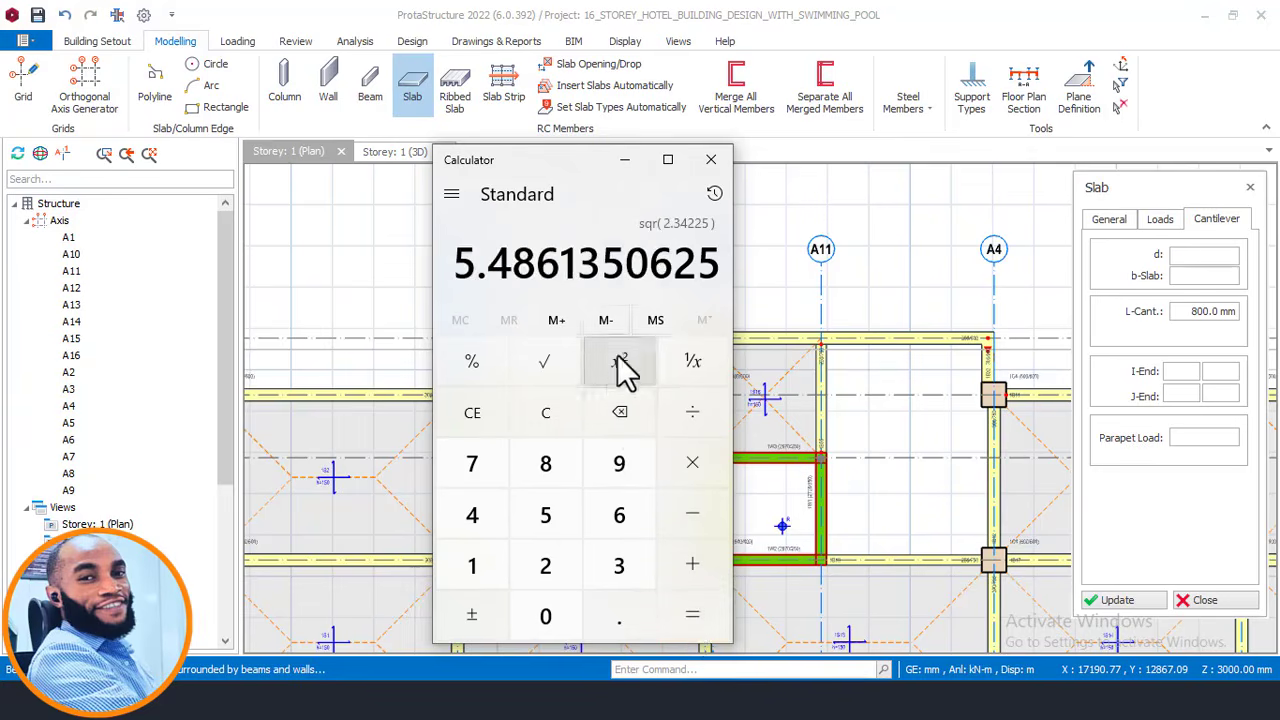
left_click(567, 421)
- Calculate 3.47 × 3 × 0.225 in one chain, and clear the calculation
left_click(623, 570)
left_click(632, 620)
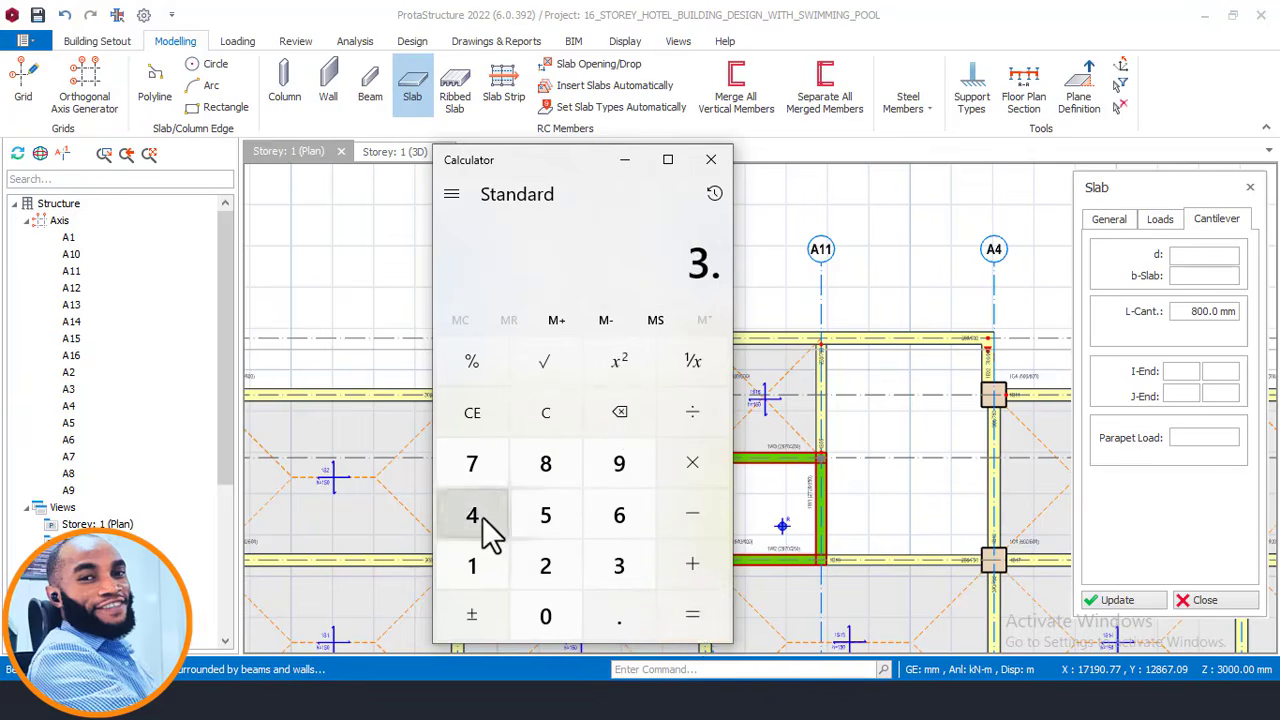
left_click(490, 530)
left_click(486, 470)
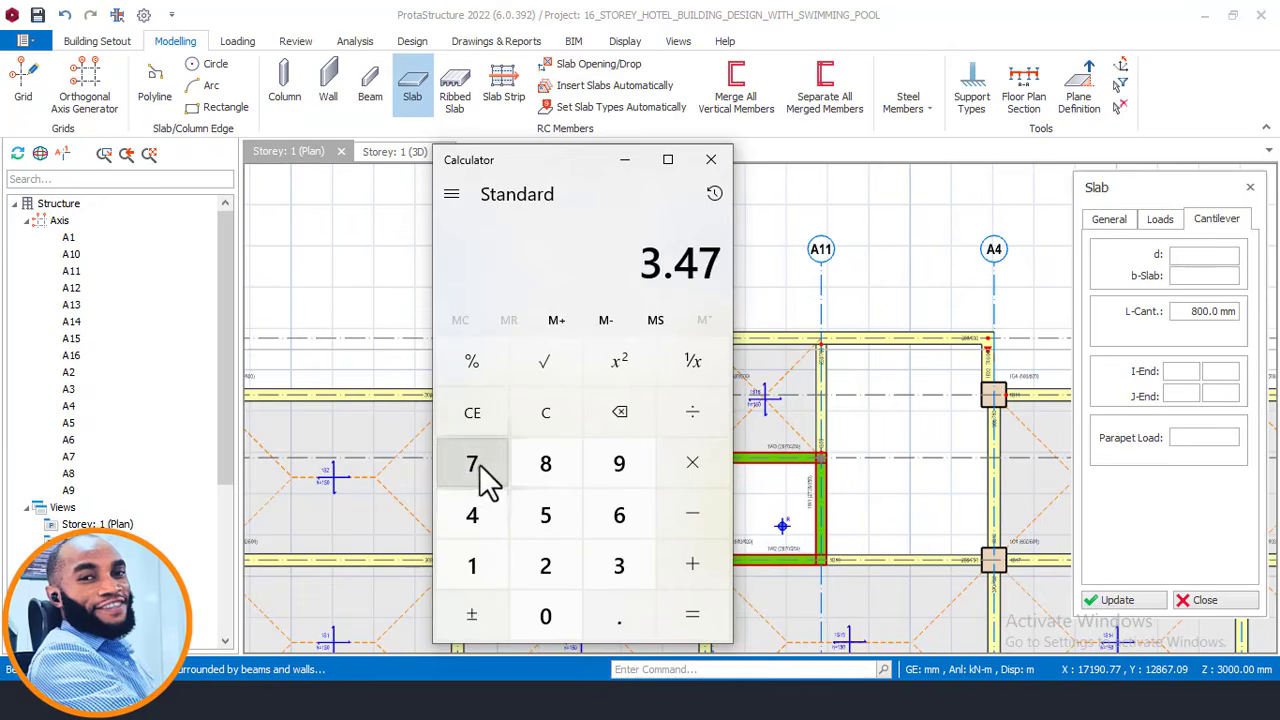
left_click(700, 470)
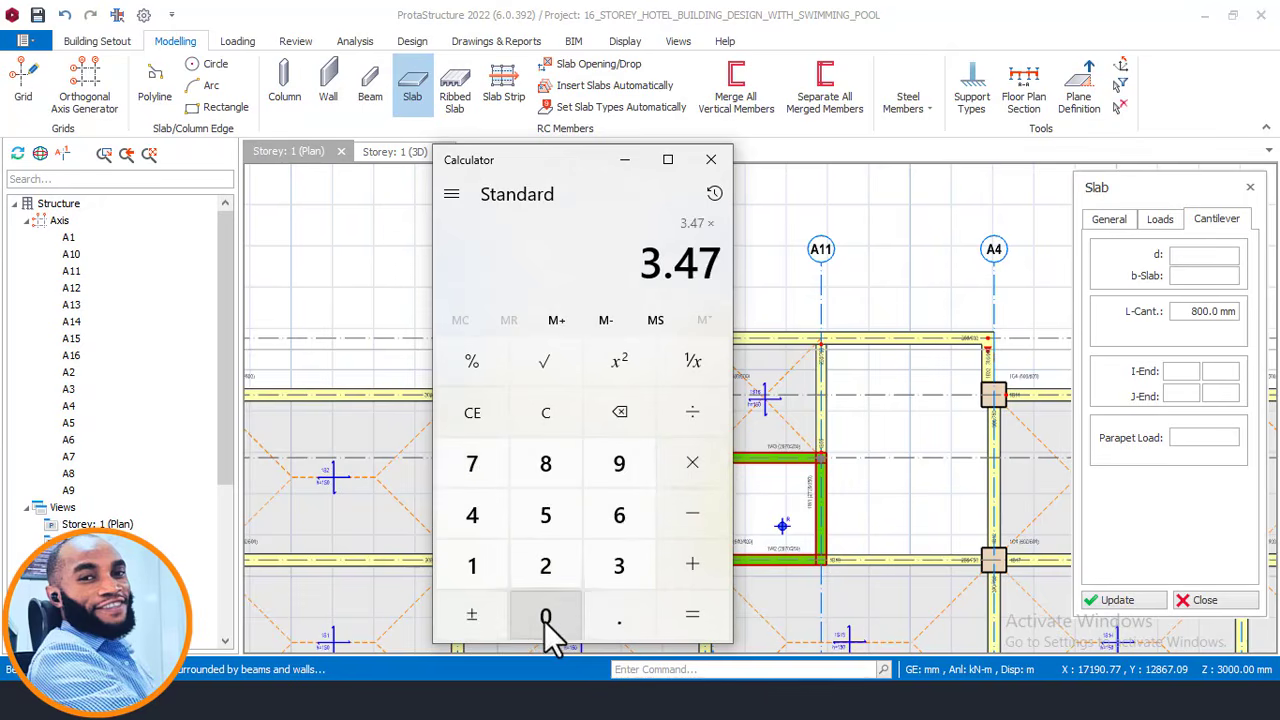
left_click(619, 566)
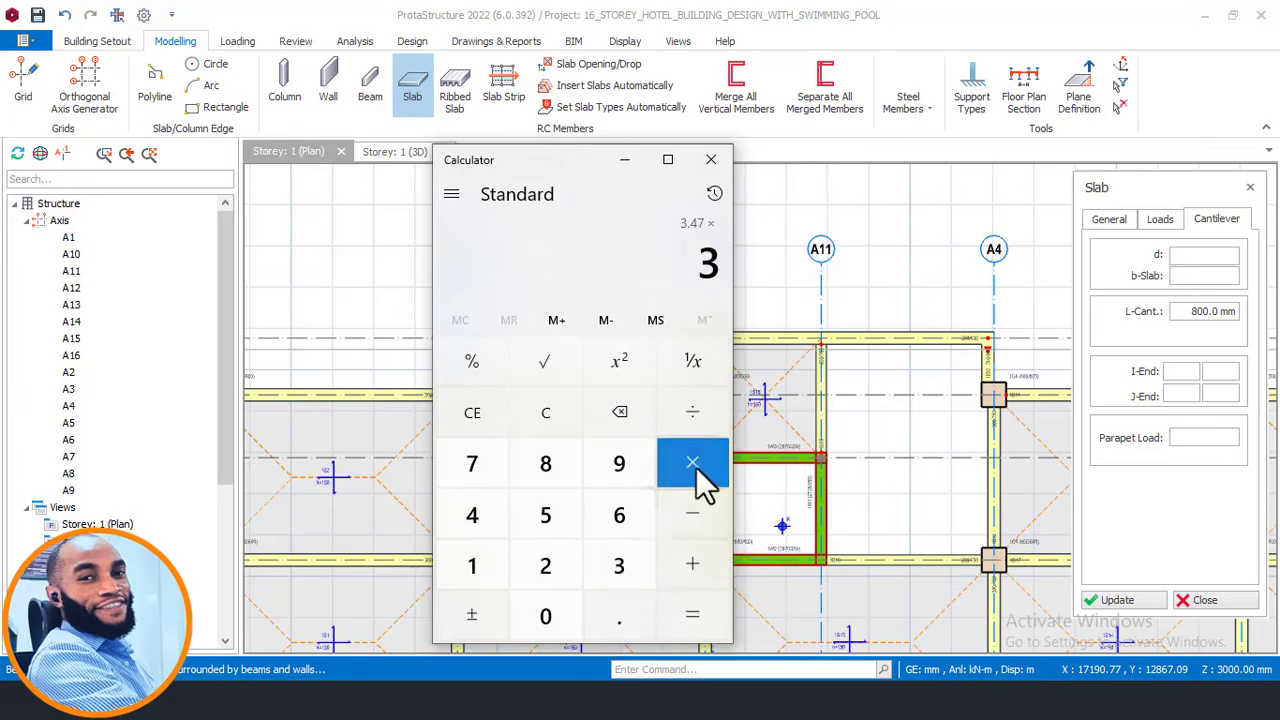
left_click(696, 467)
left_click(550, 612)
left_click(614, 614)
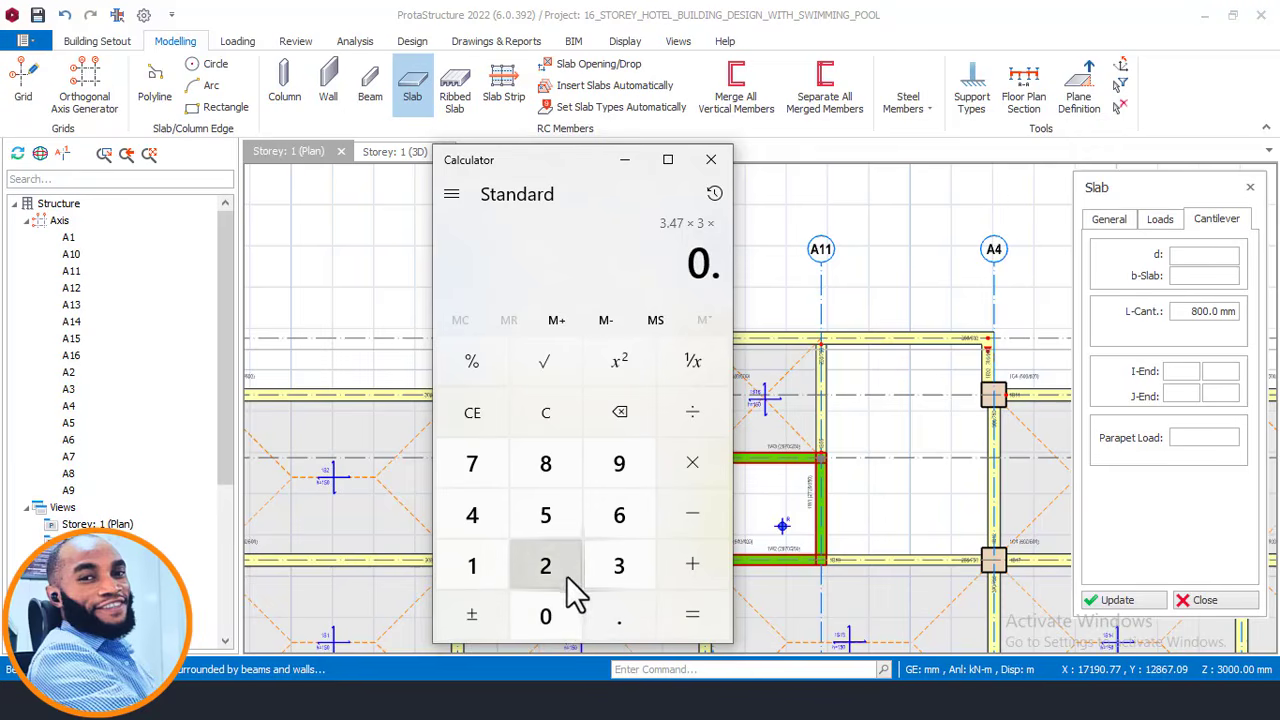
left_click(565, 574)
left_click(565, 574)
left_click(556, 517)
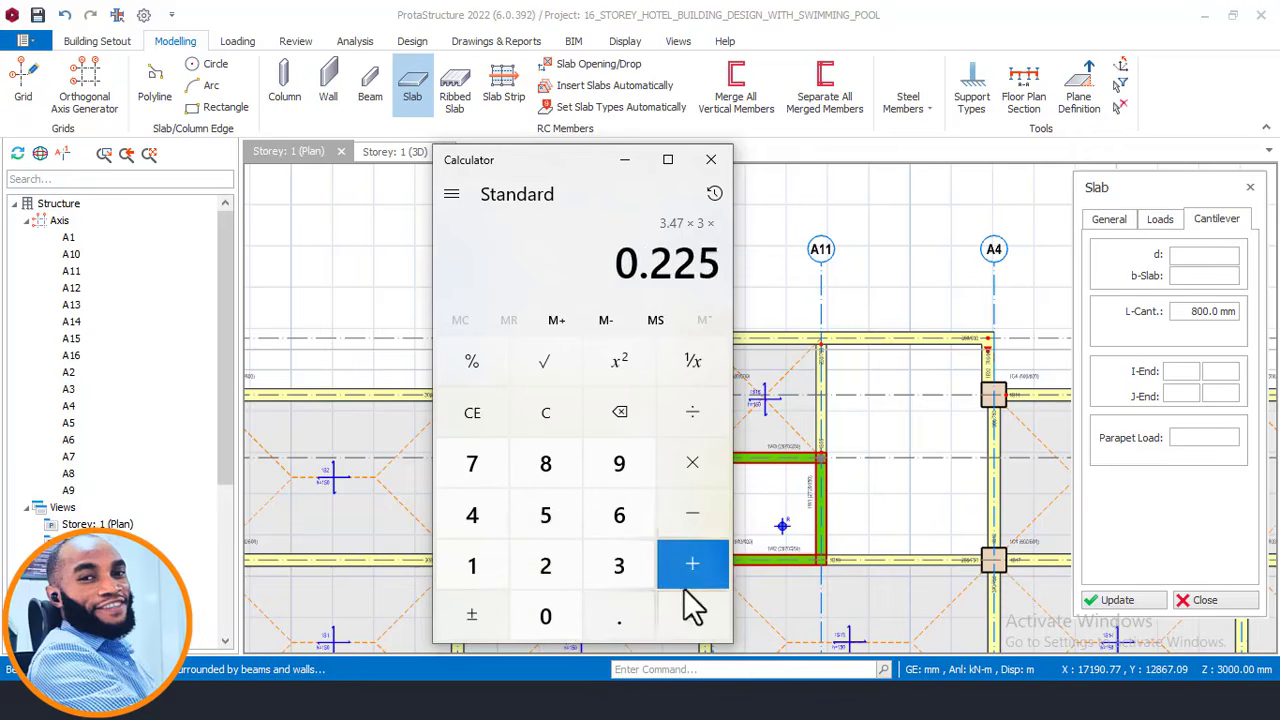
left_click(691, 607)
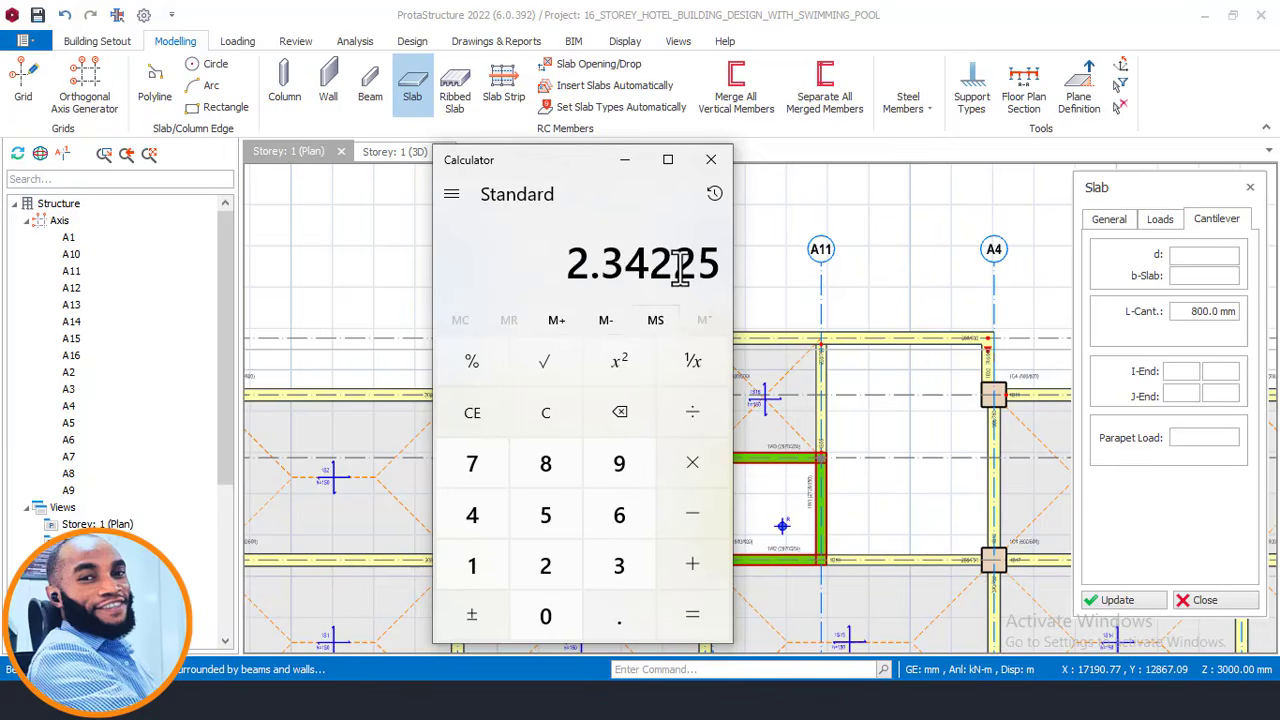
left_click(556, 428)
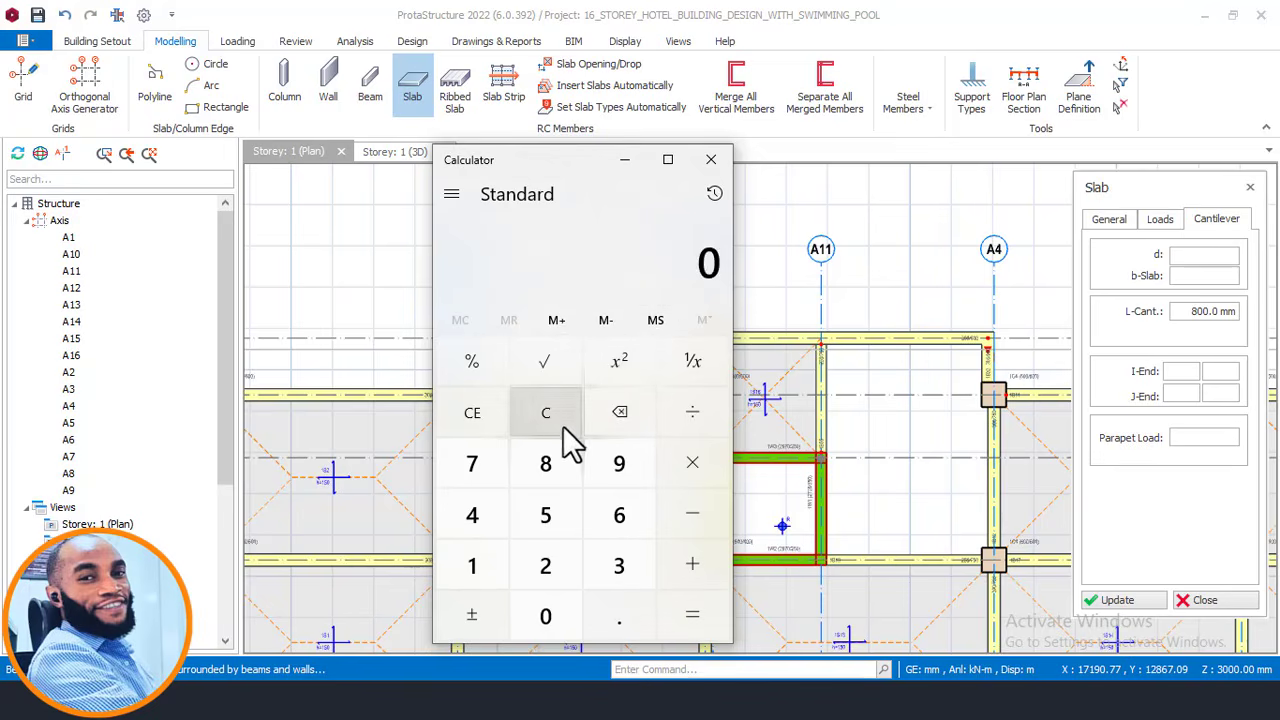
- Calculate 3.47 × 3 without the 0.225 factor, and put Calculator away
left_click(618, 568)
left_click(621, 610)
left_click(485, 508)
left_click(476, 468)
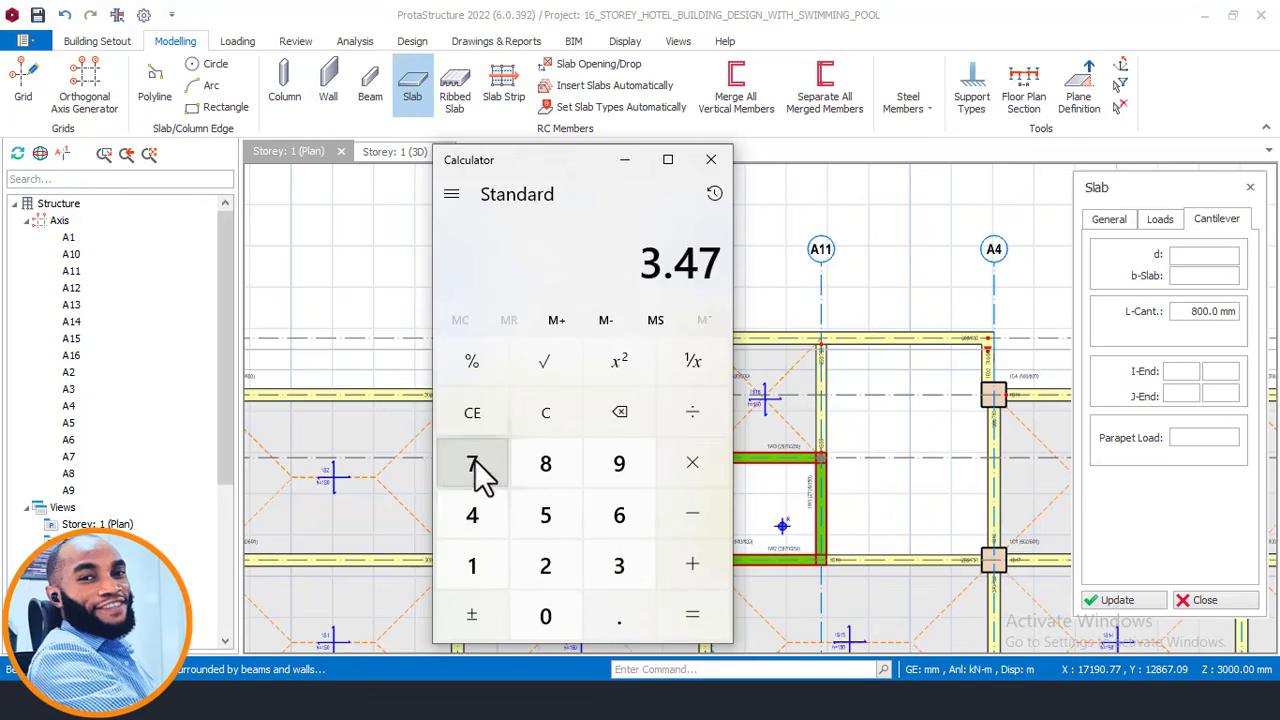
left_click(704, 470)
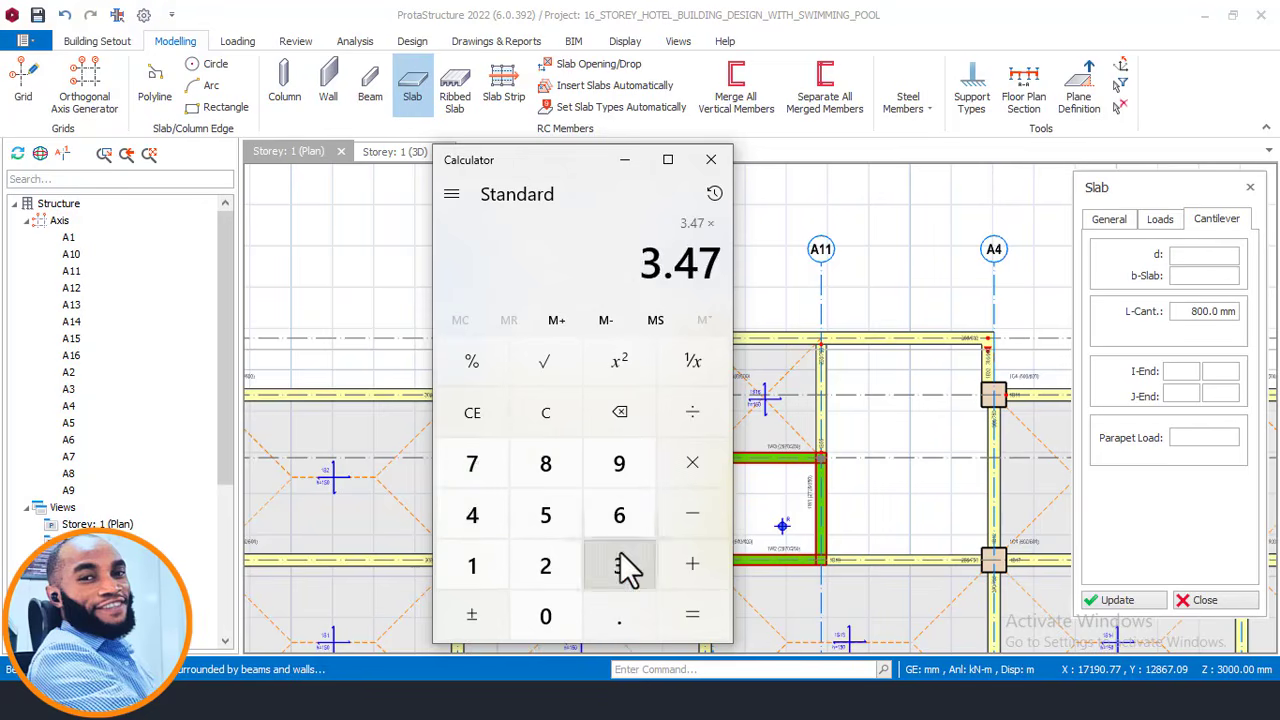
left_click(619, 566)
left_click(716, 598)
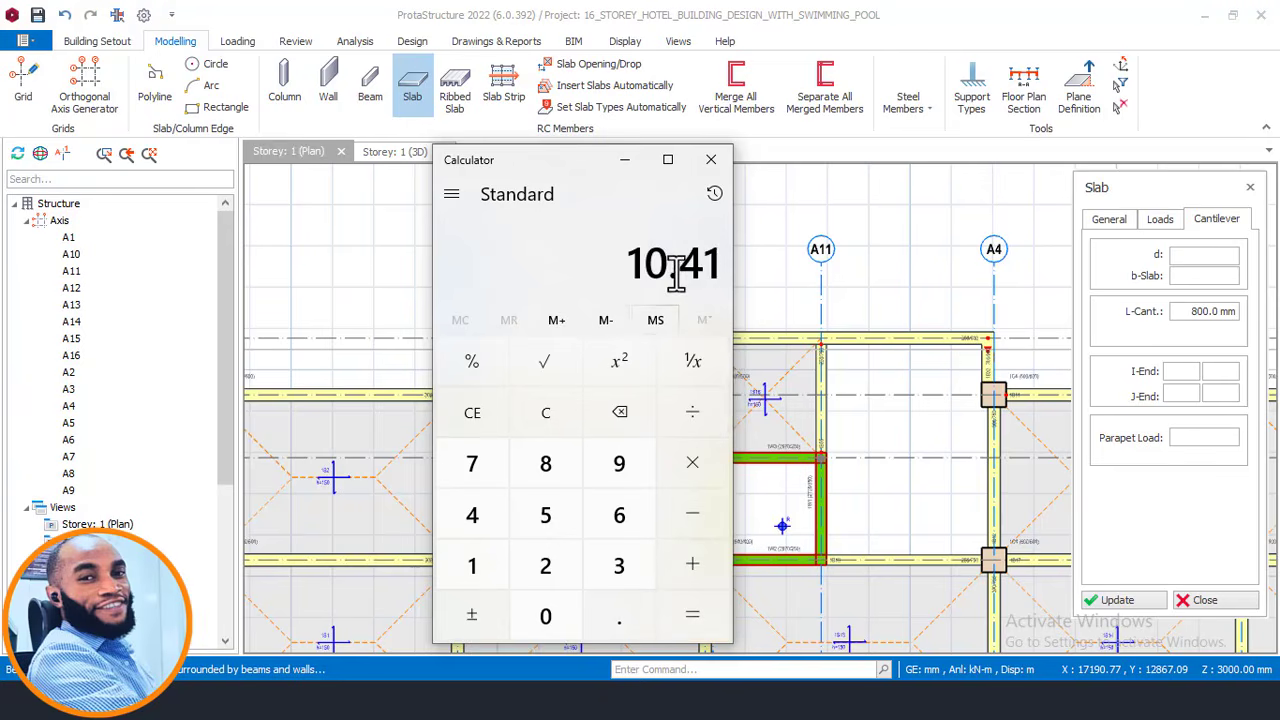
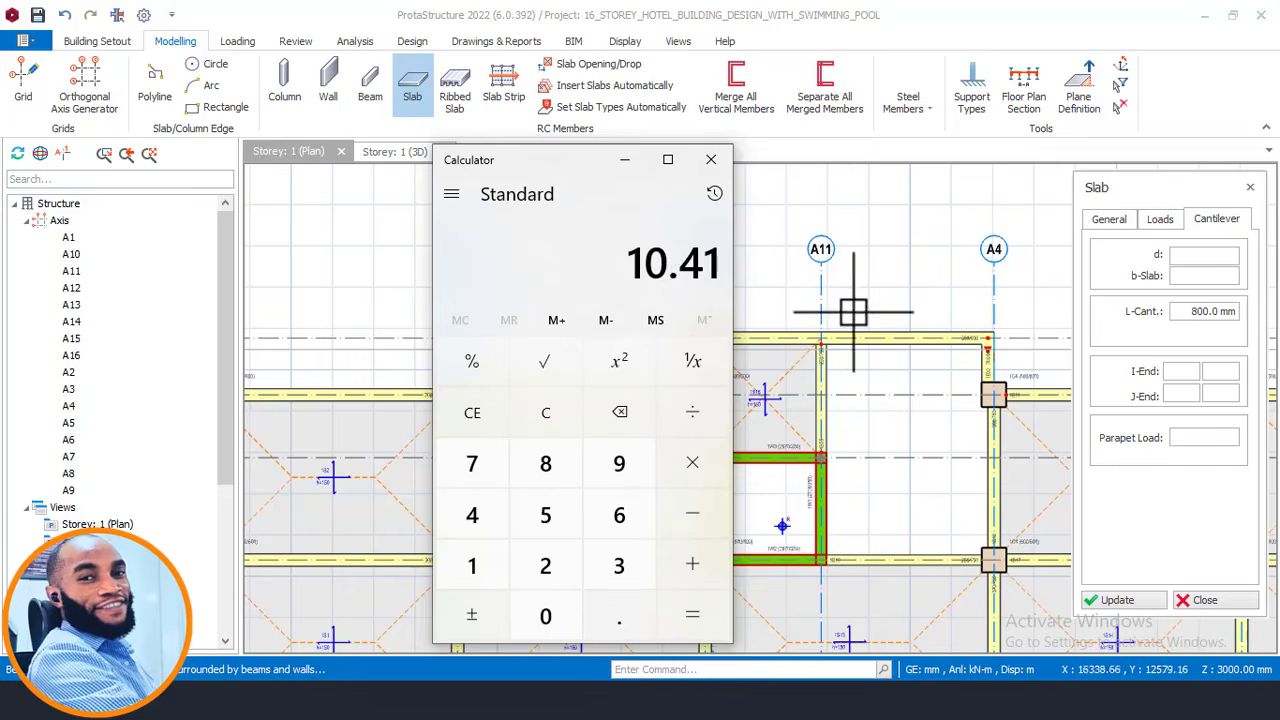
left_click(624, 160)
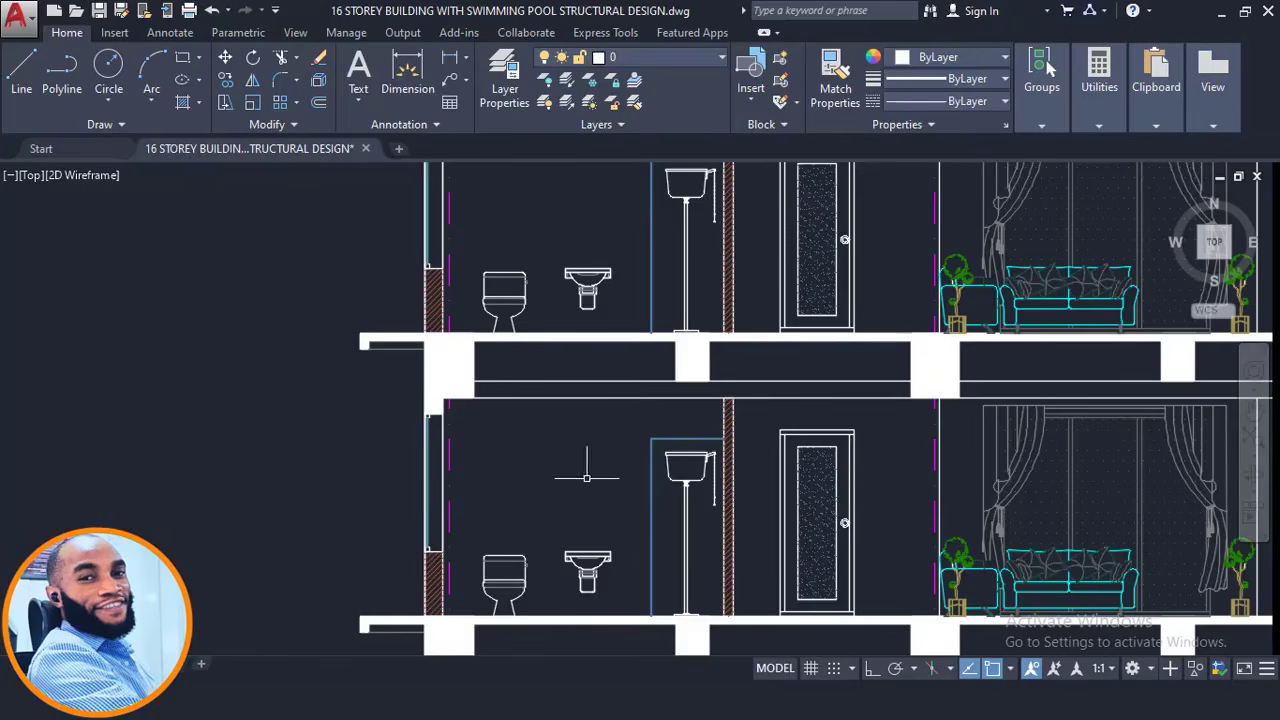
- Check the projecting slab's edge in the AutoCAD section, and set the cantilever slab's parapet load to 5.2 kN/m in ProtaStructure
scroll(363, 322, "down", 2)
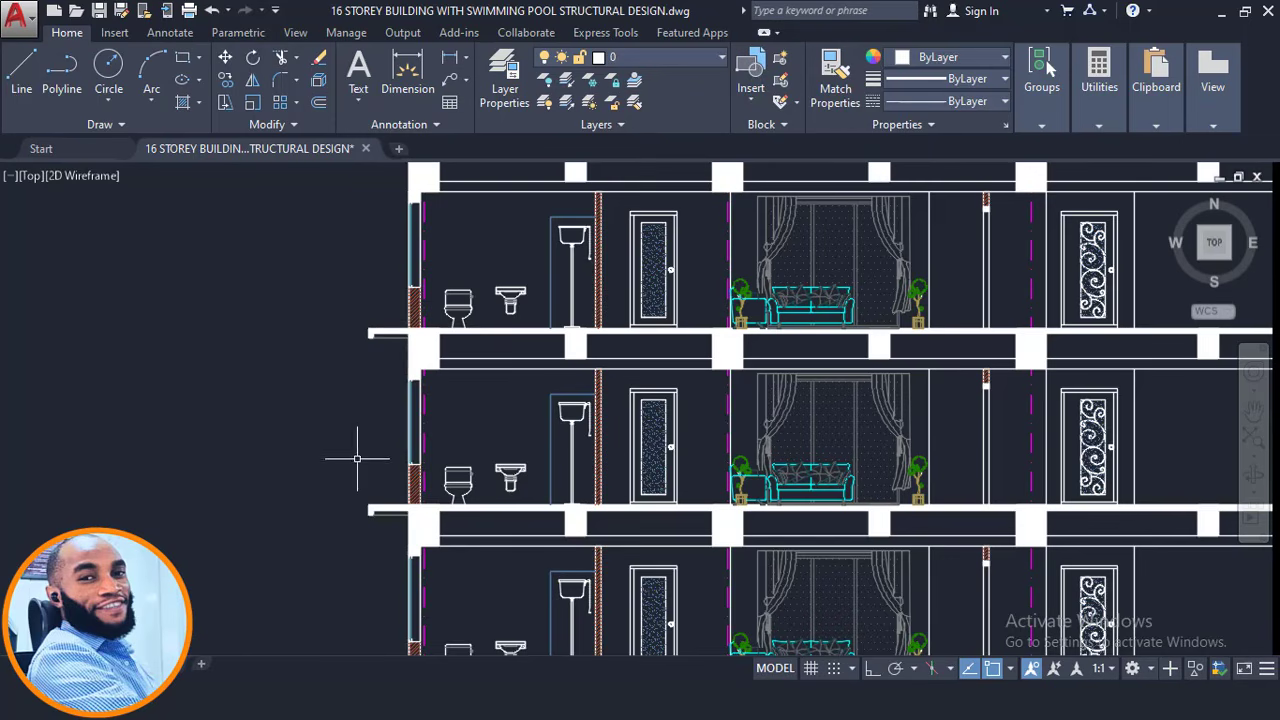
scroll(363, 299, "up", 2)
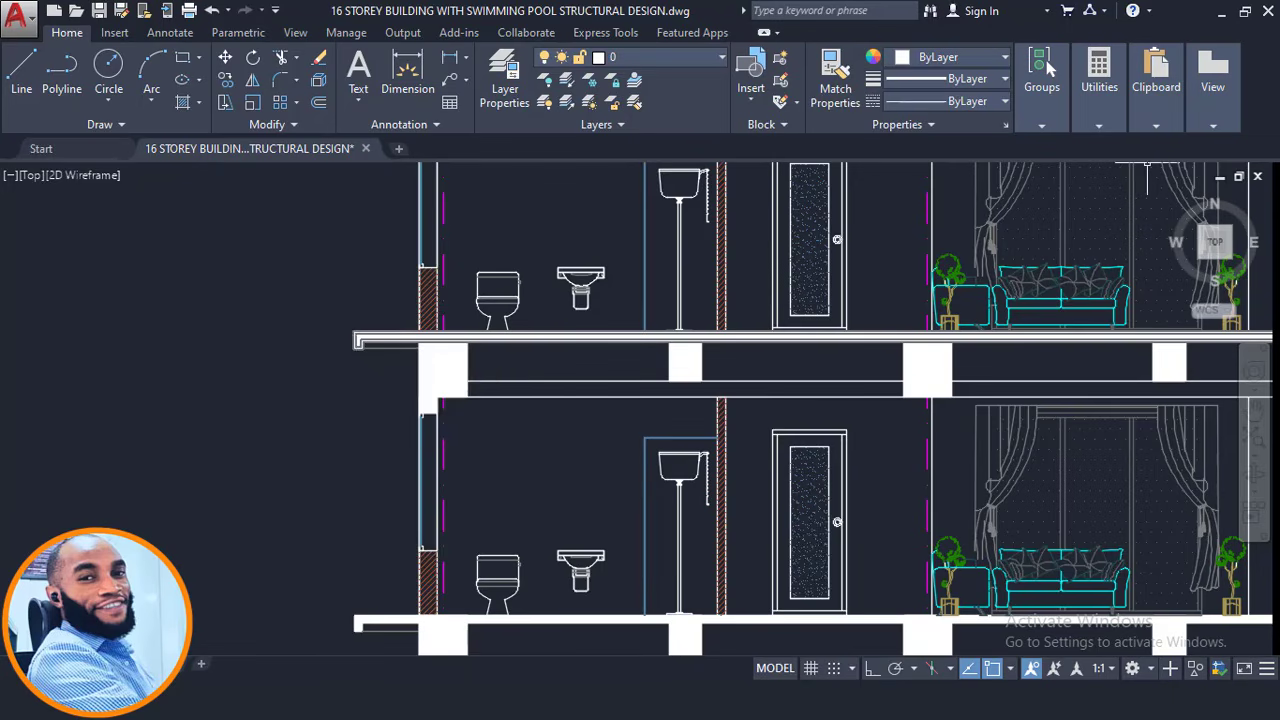
left_click(1215, 10)
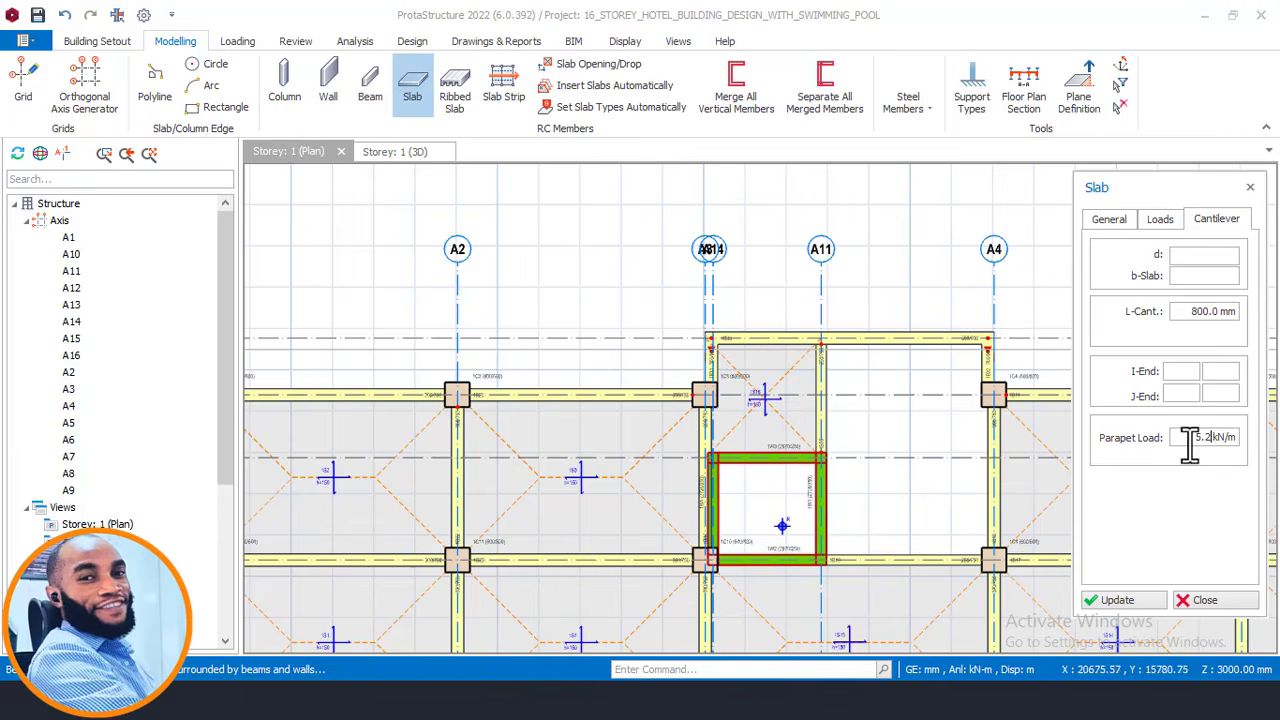
scroll(870, 365, "down", 2)
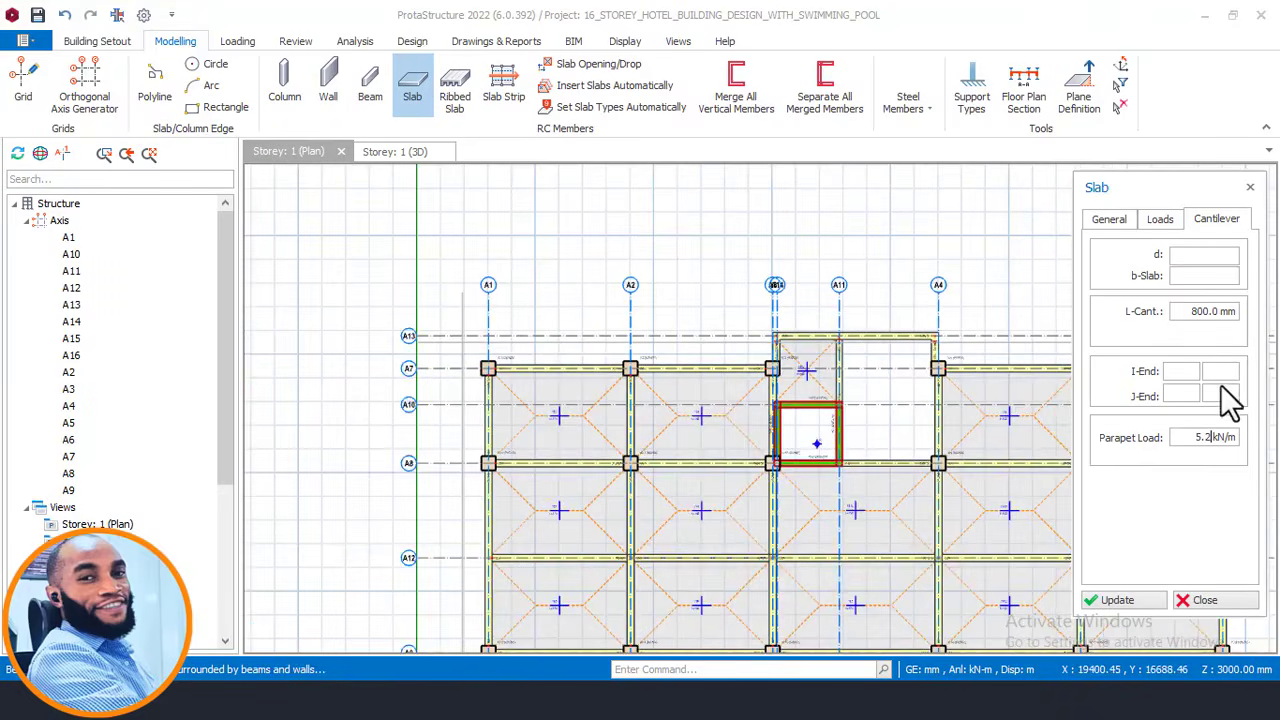
- Review the slab's general and load settings, and insert the 800 mm cantilever slab outside axis A1 between axes A7 and A8
left_click(1110, 220)
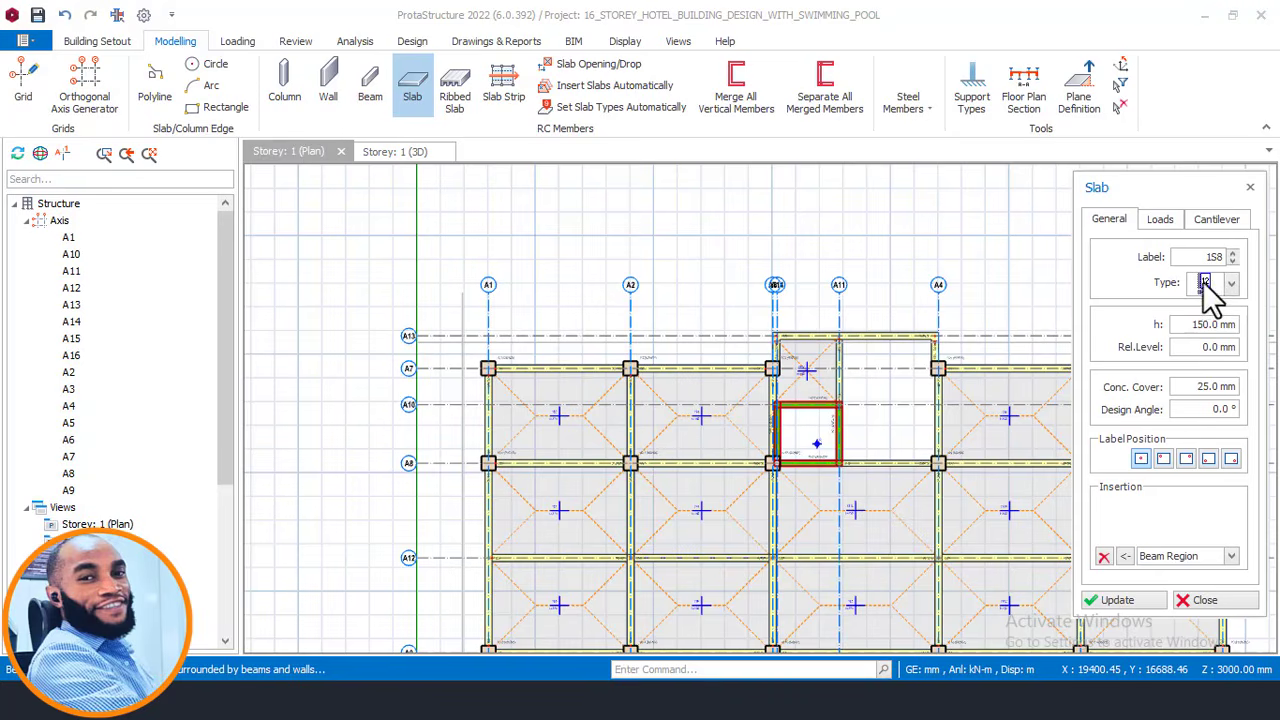
left_click(1160, 219)
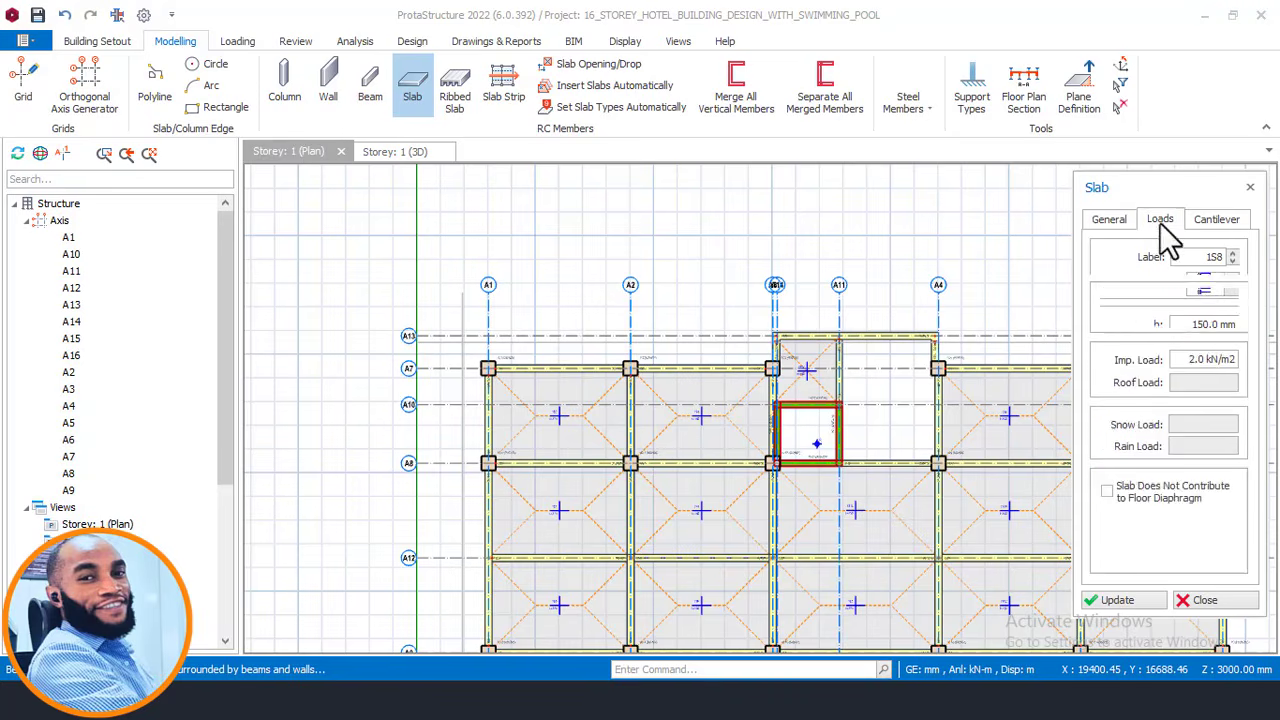
left_click(1220, 224)
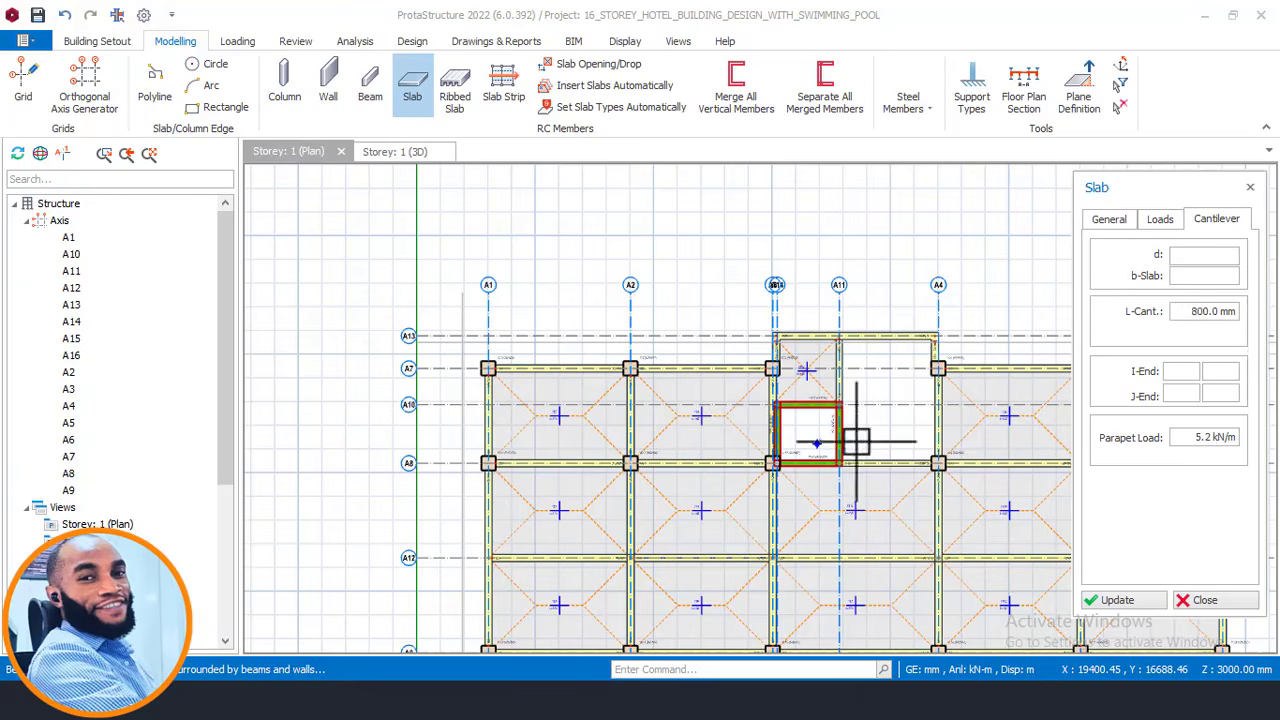
scroll(630, 360, "up", 1)
scroll(521, 401, "up", 1)
scroll(521, 401, "up", 2)
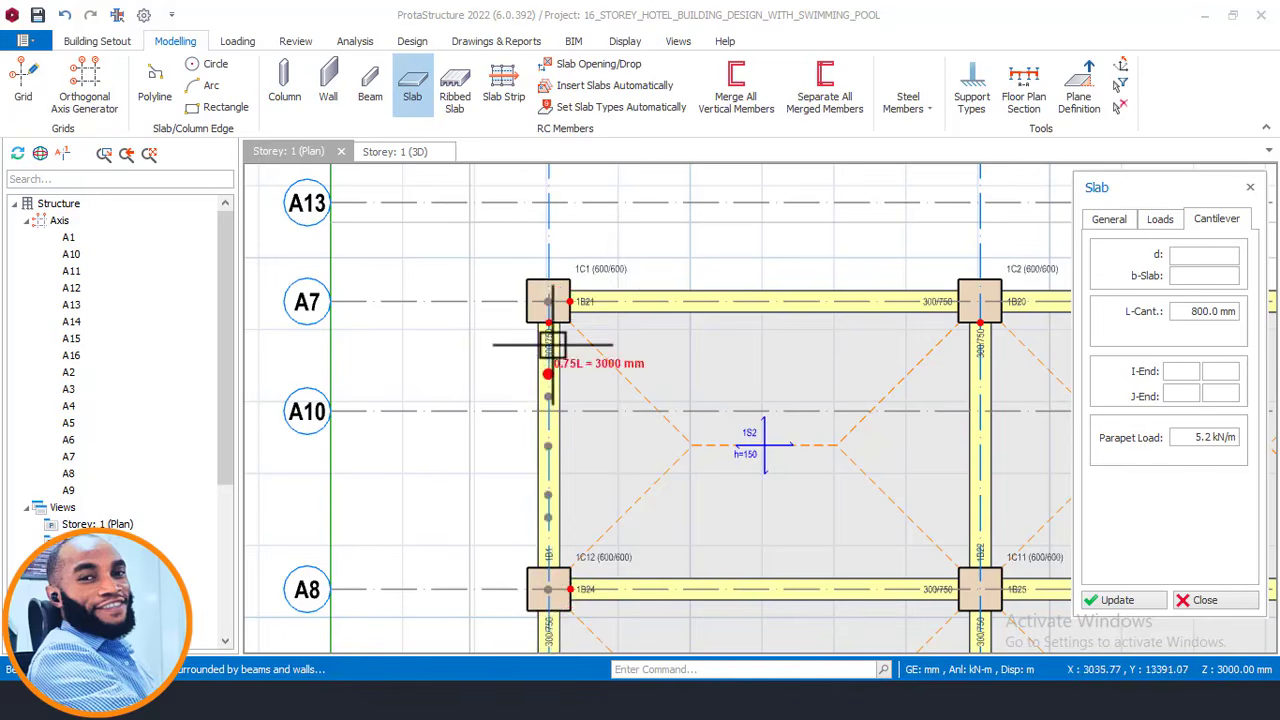
left_click(548, 301)
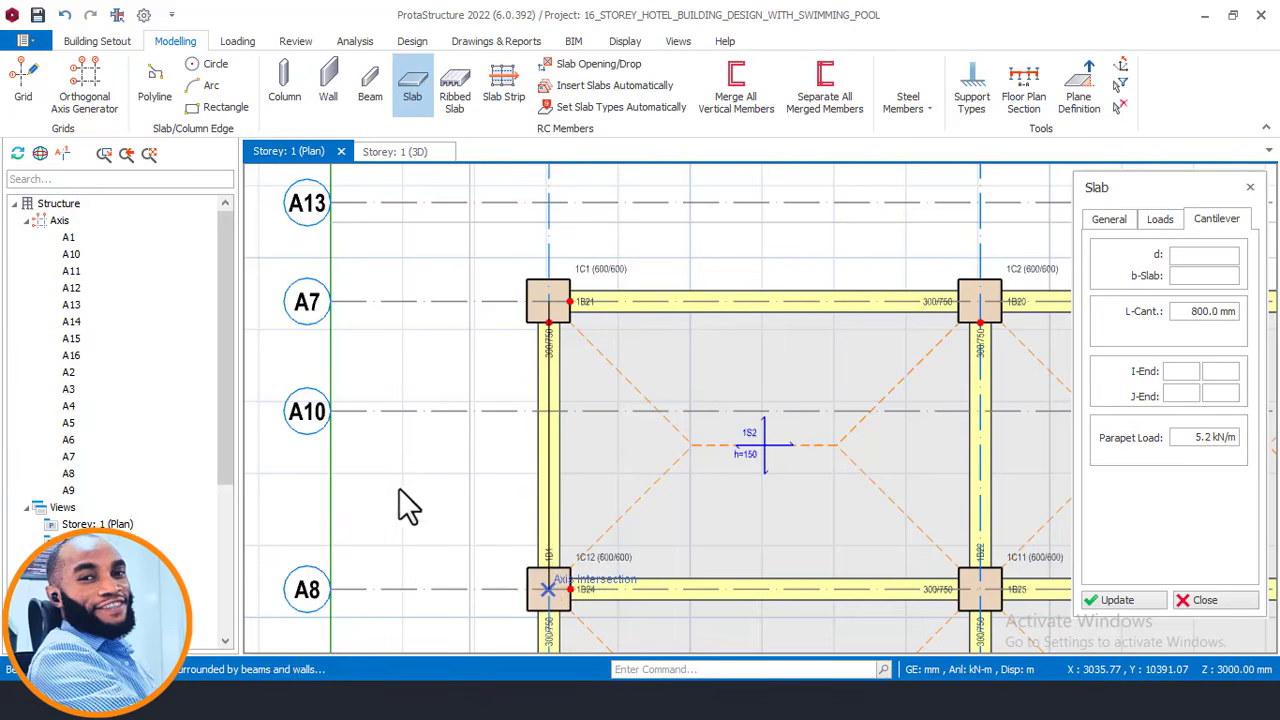
left_click(484, 546)
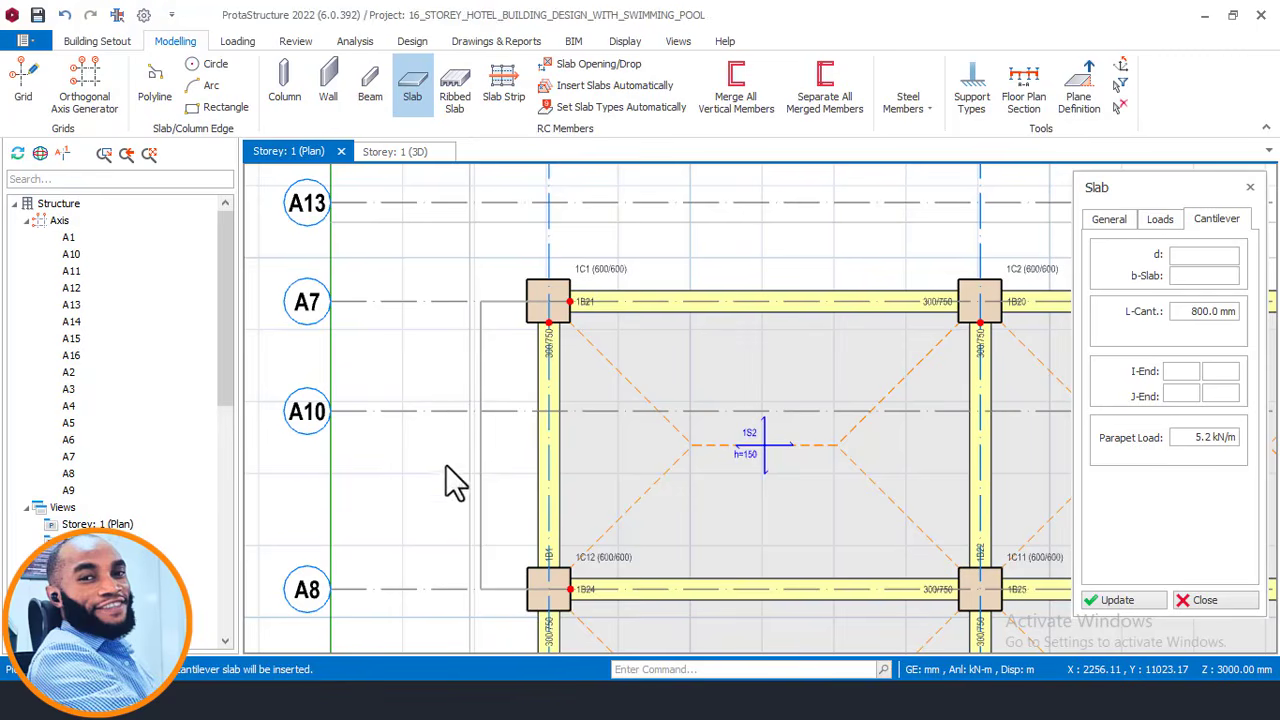
left_click(553, 413)
- Examine the new cantilever slab's edges at the columns and its parapet load label along the outer edge
scroll(585, 455, "down", 1)
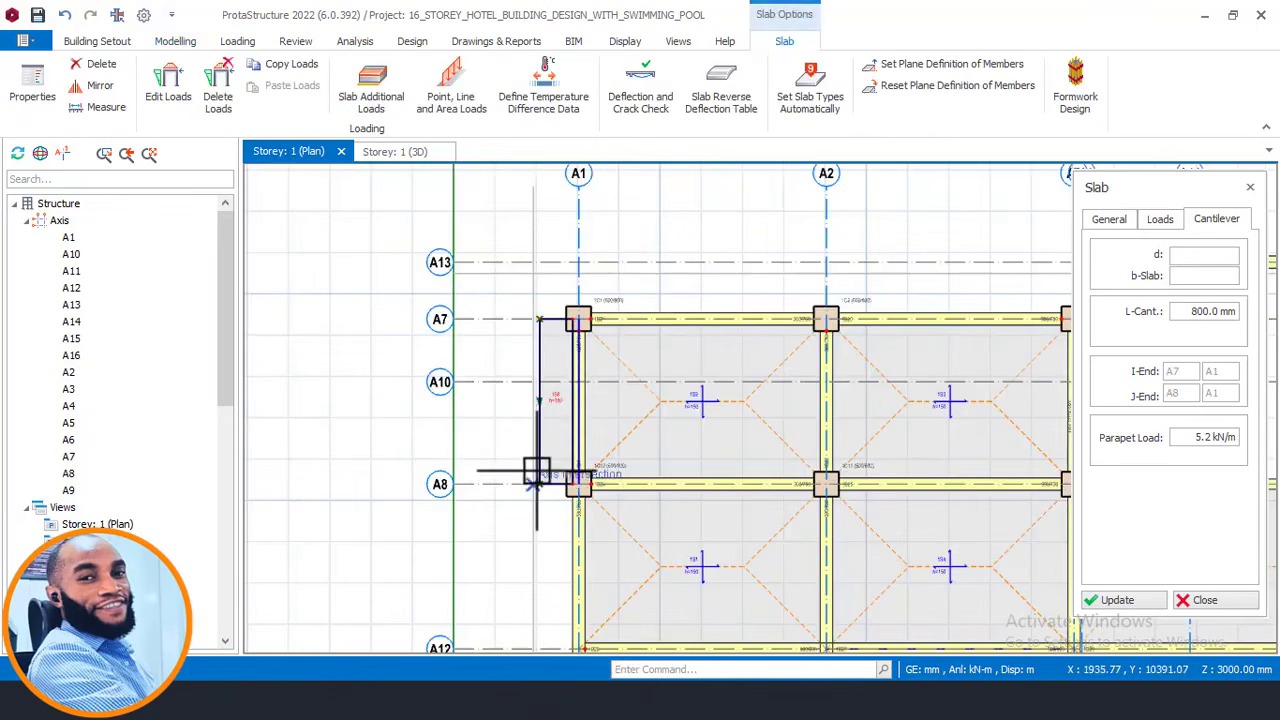
scroll(537, 482, "up", 4)
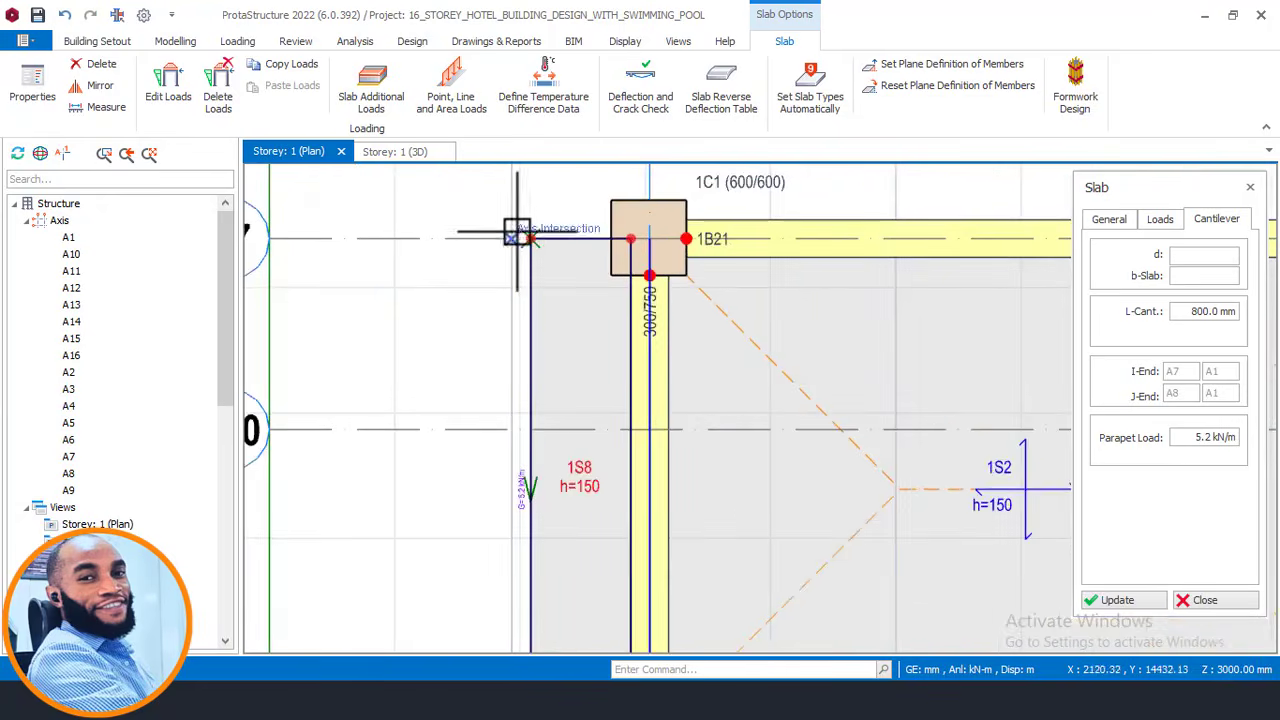
scroll(507, 224, "up", 1)
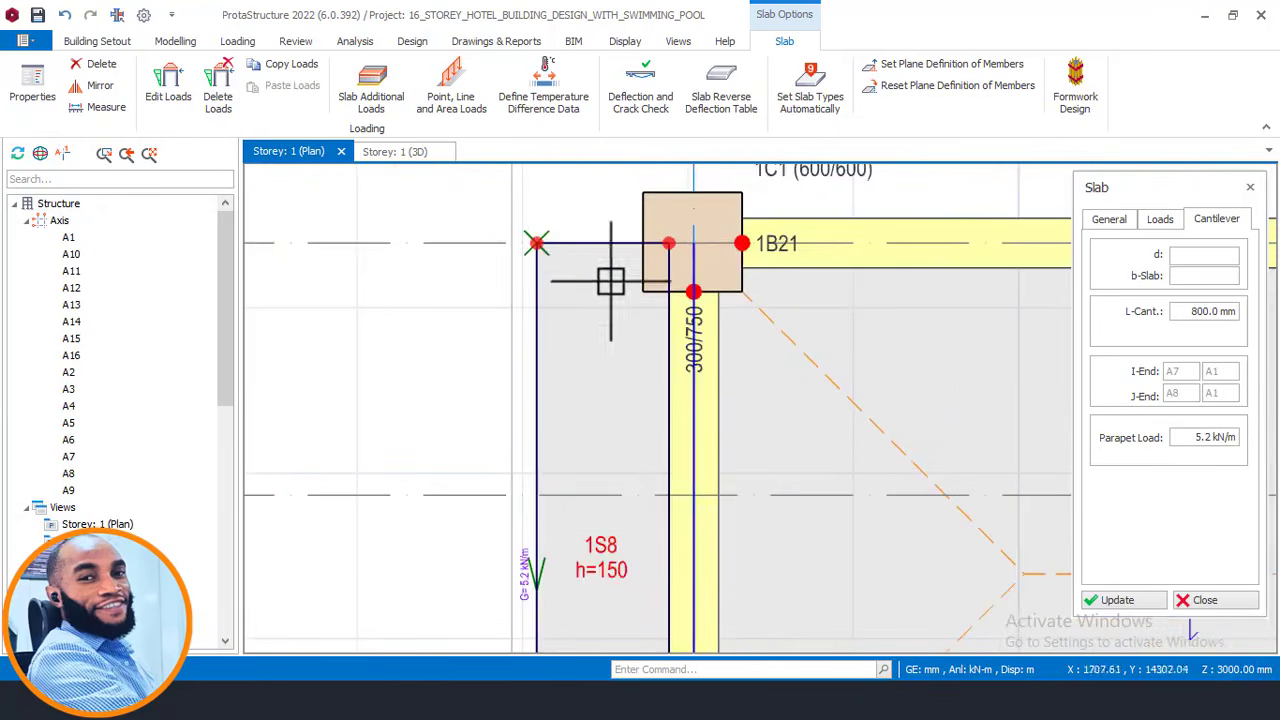
scroll(611, 281, "down", 3)
scroll(540, 390, "up", 2)
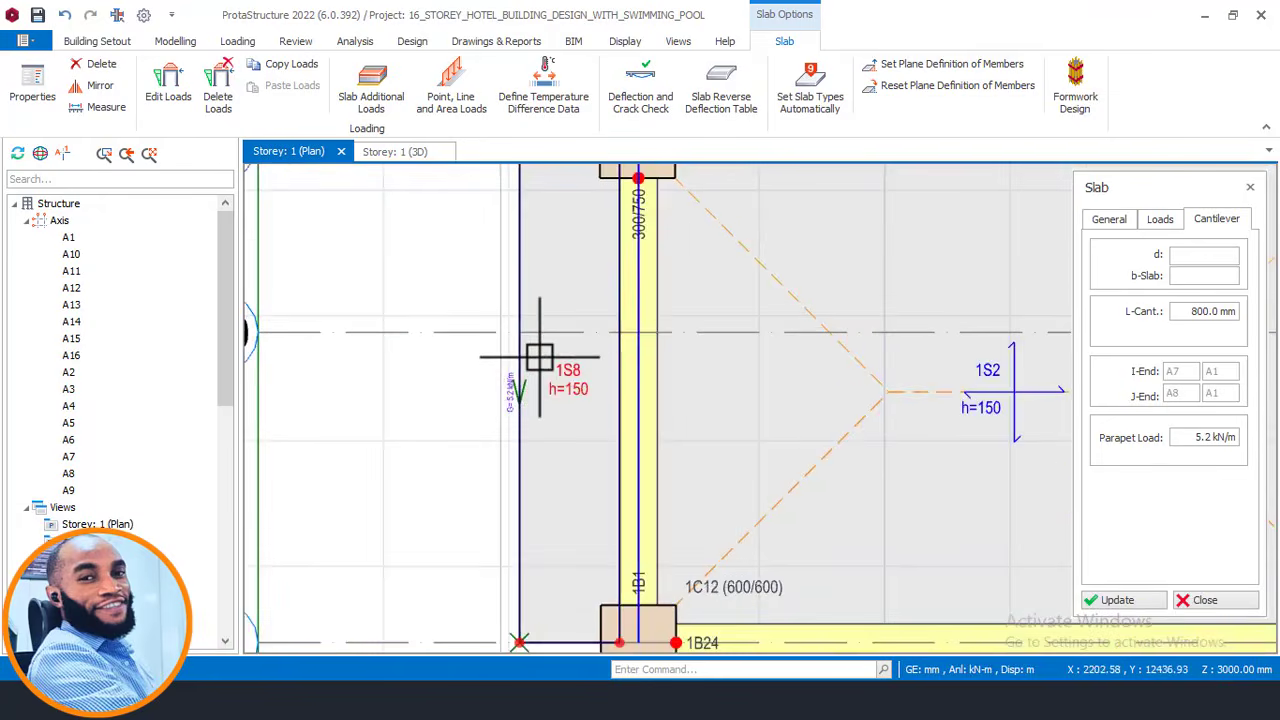
scroll(540, 357, "down", 1)
scroll(515, 192, "up", 1)
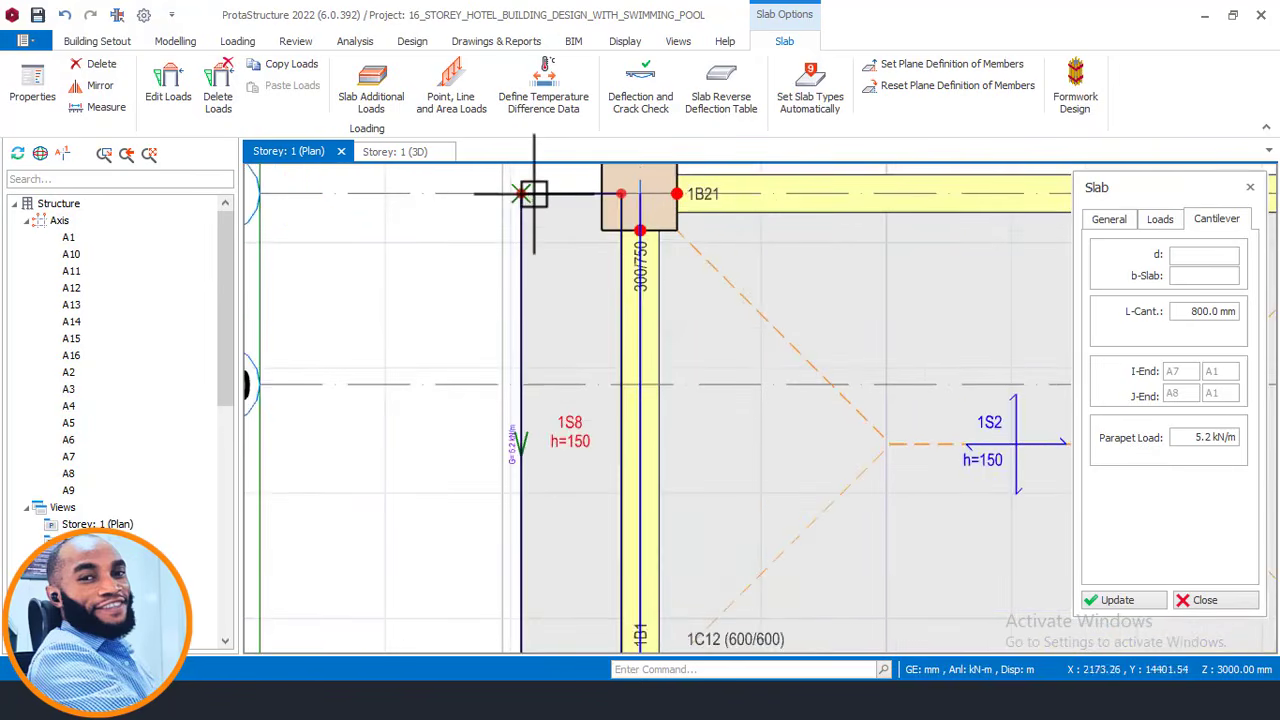
scroll(514, 443, "up", 1)
scroll(518, 458, "up", 1)
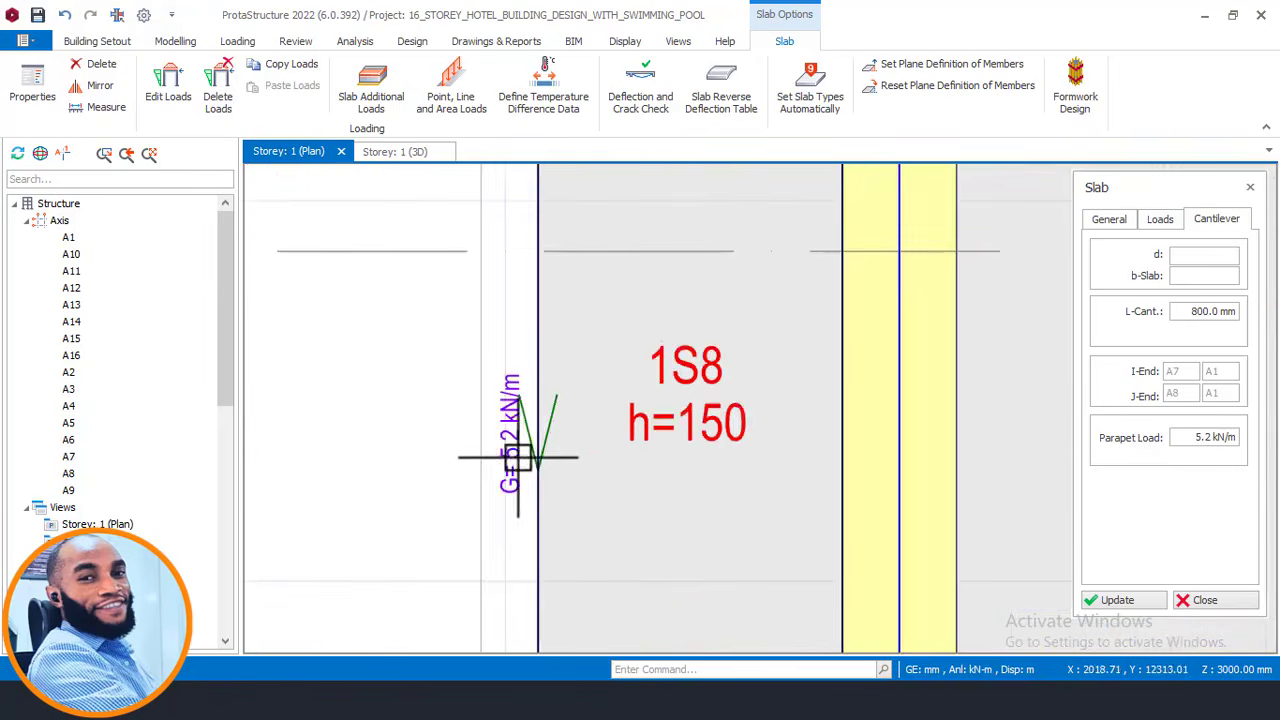
scroll(518, 458, "up", 2)
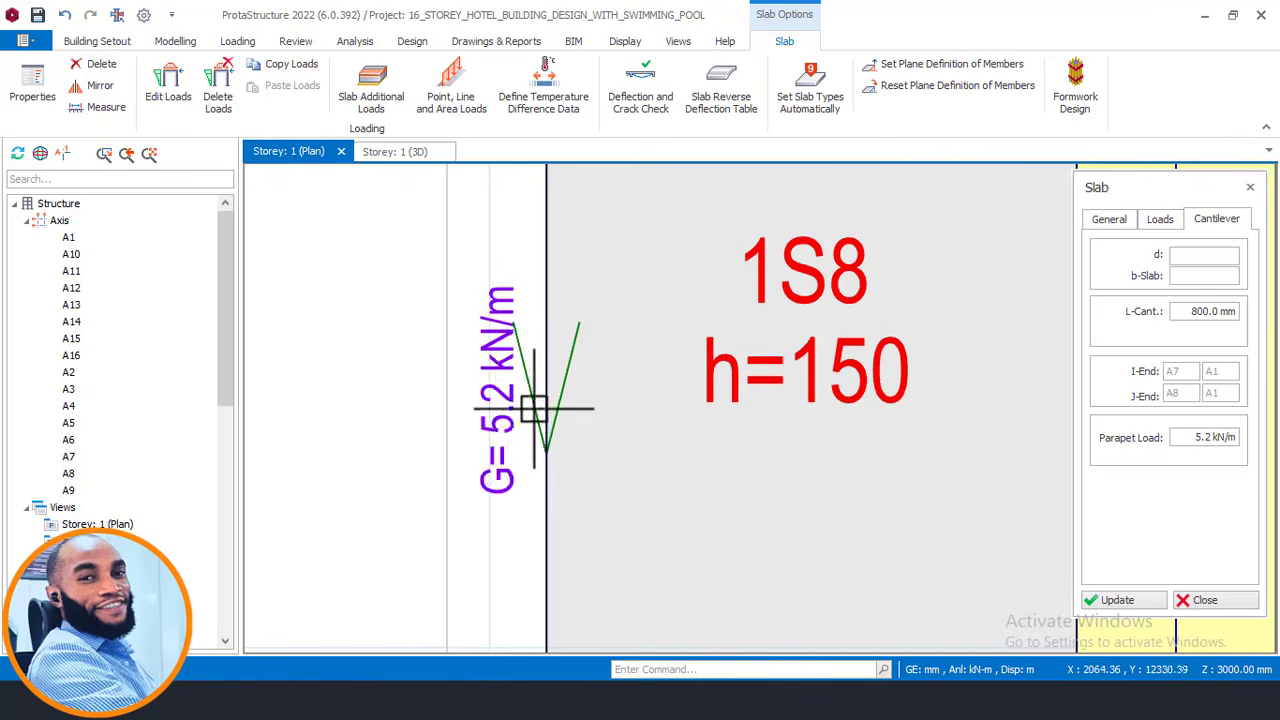
- Insert a cantilever slab outside axis A1 from axis A8 to axis A9
scroll(623, 280, "down", 4)
scroll(680, 371, "up", 4)
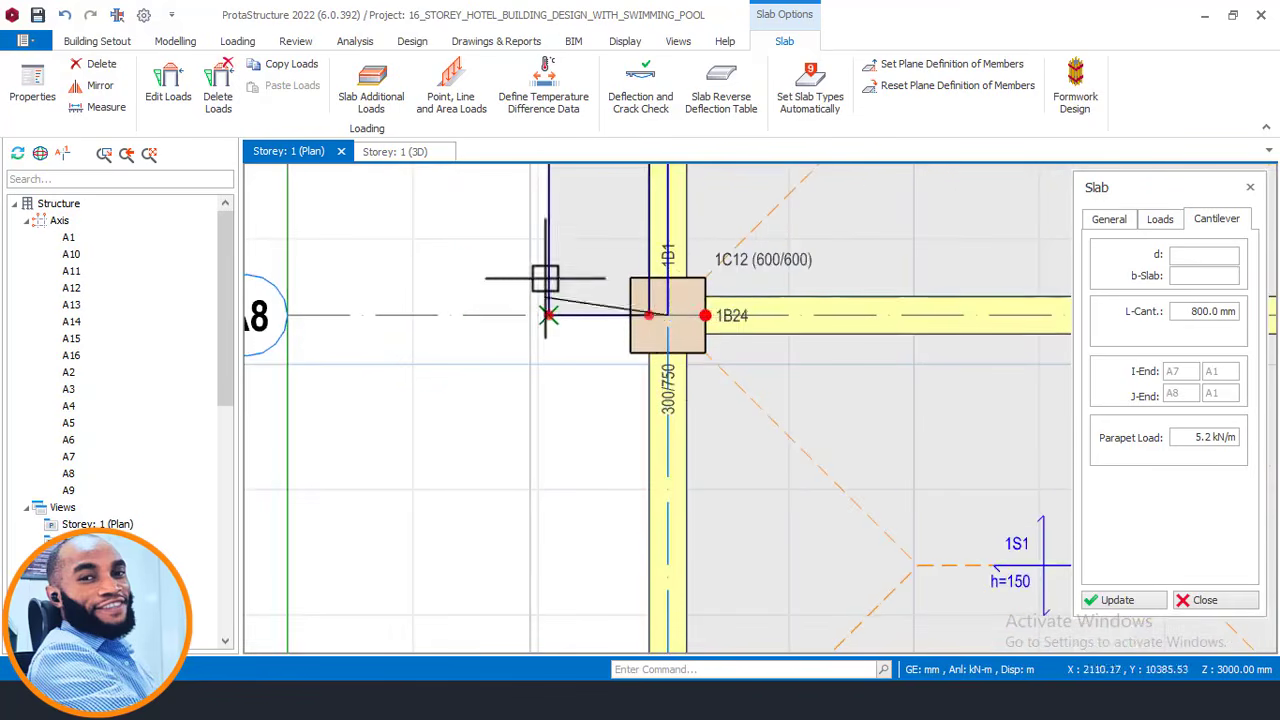
scroll(614, 277, "down", 5)
scroll(620, 606, "up", 3)
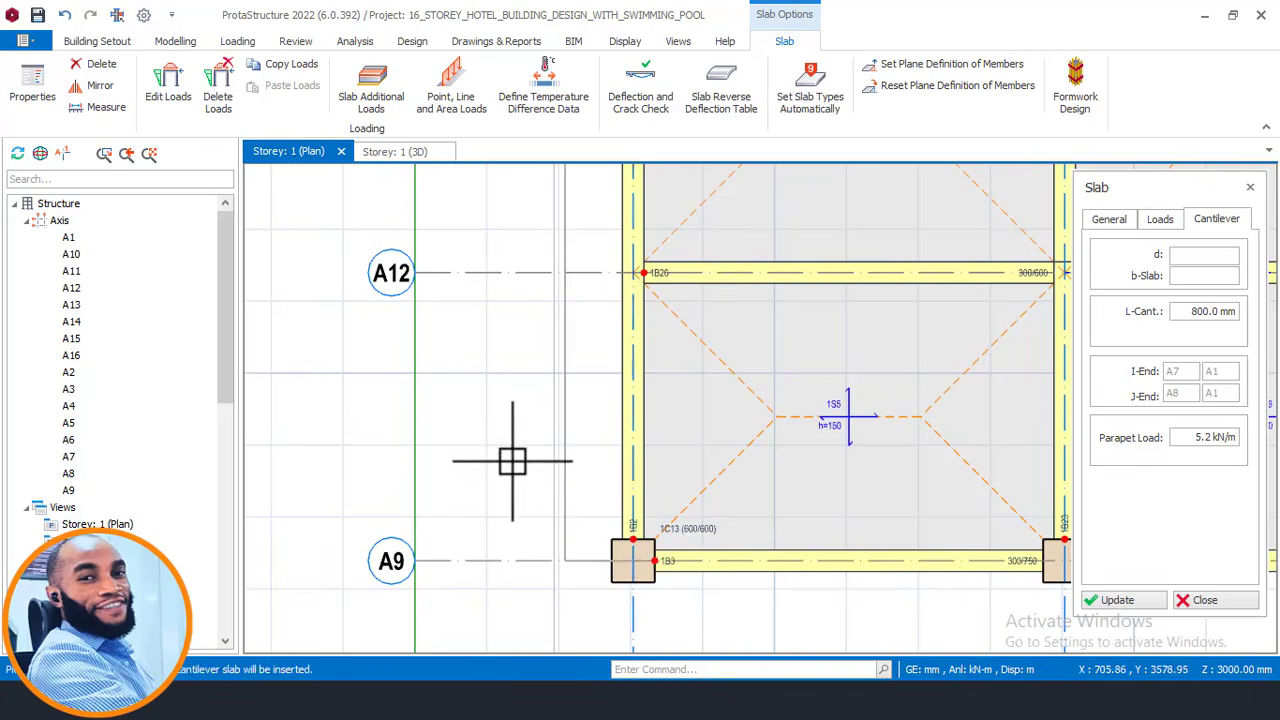
scroll(540, 430, "down", 4)
- Insert a cantilever slab outside axis A7 from axis A1 to axis A2
scroll(602, 258, "up", 6)
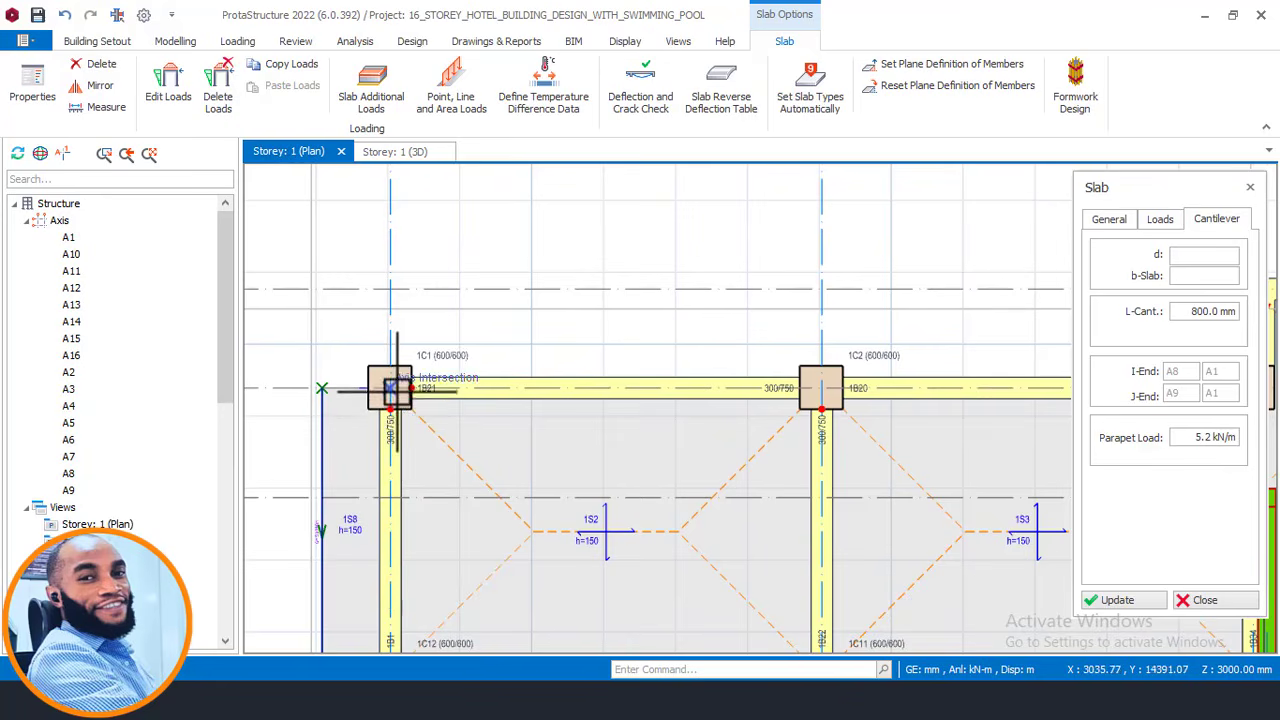
left_click(390, 388)
left_click(815, 390)
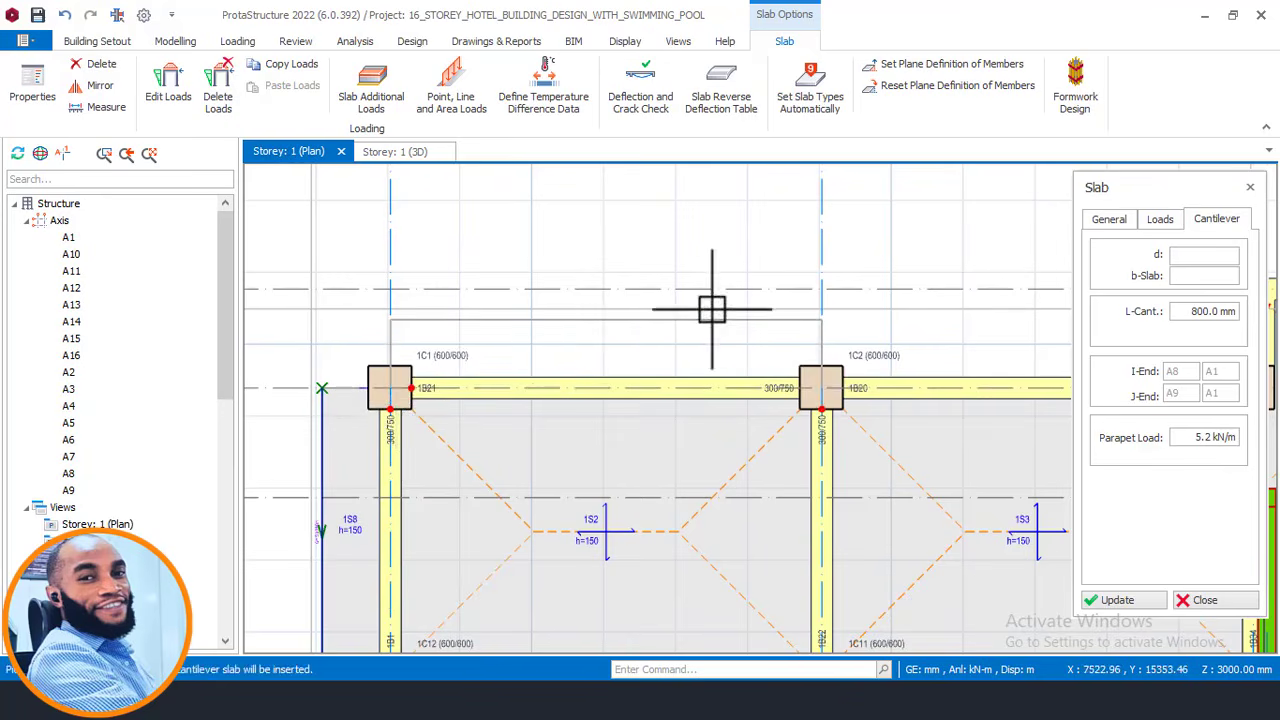
scroll(200, 394, "down", 1)
scroll(838, 388, "up", 3)
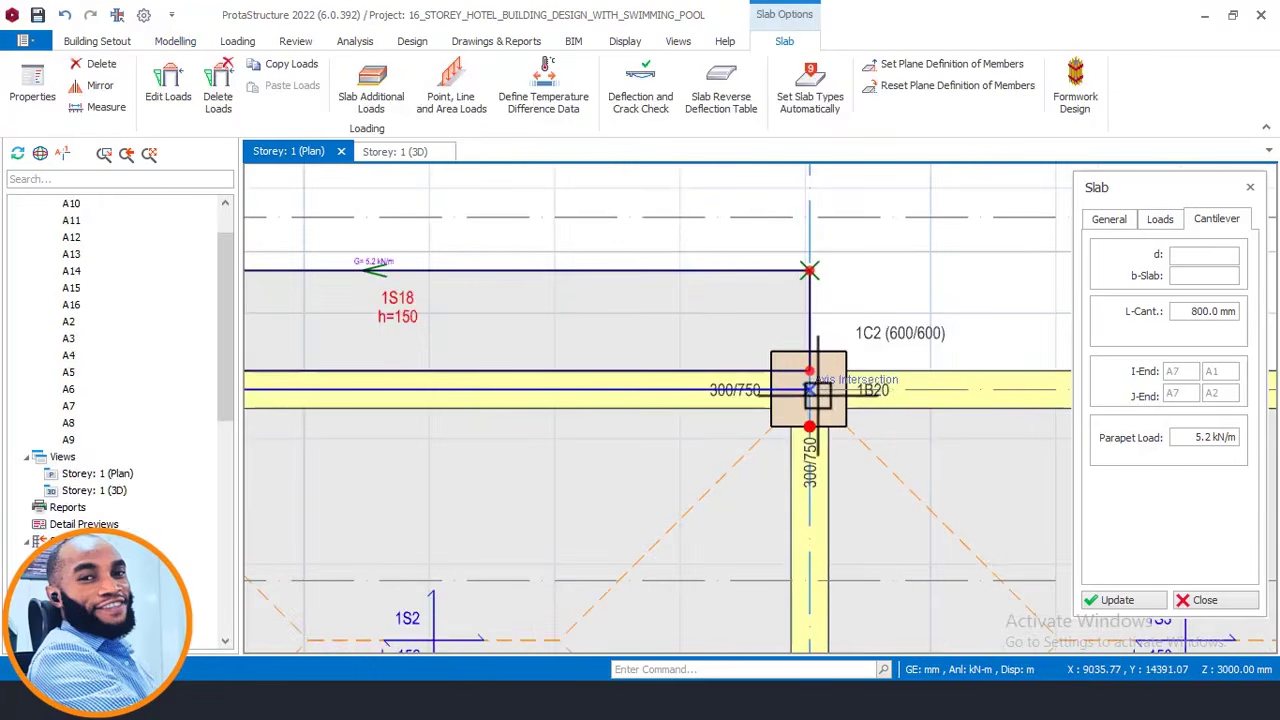
- Insert a cantilever slab outside axis A7 from axis A2 to axis A3
scroll(520, 314, "down", 4)
scroll(1002, 354, "up", 3)
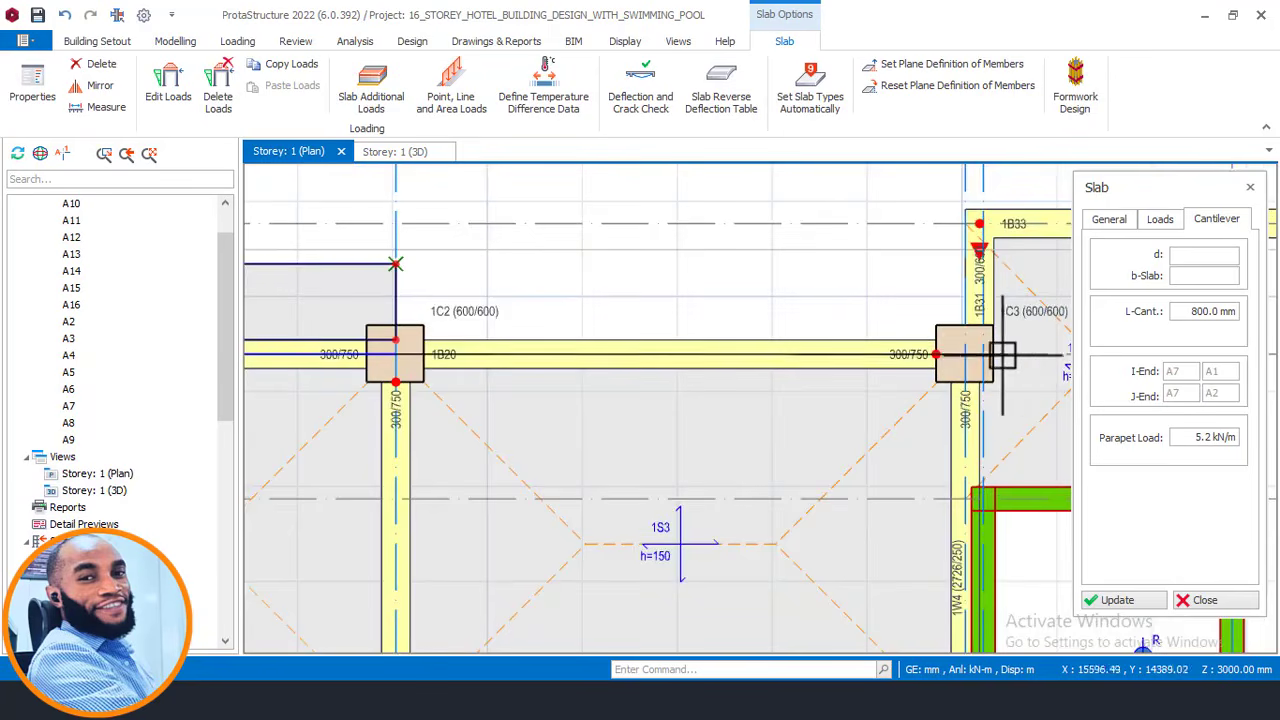
left_click(950, 335)
scroll(396, 354, "down", 3)
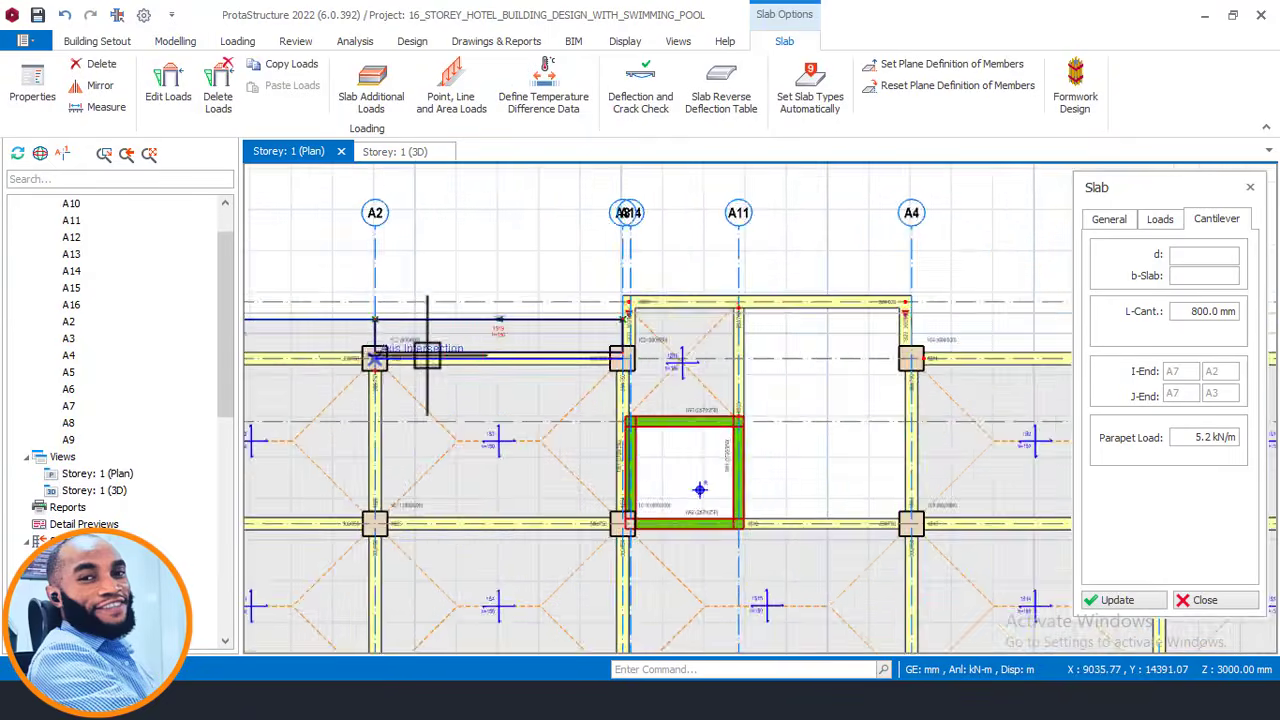
- Insert a cantilever slab outside axis A7 from axis A4 to axis A5, beyond the stair core
scroll(543, 363, "up", 3)
left_click(561, 364)
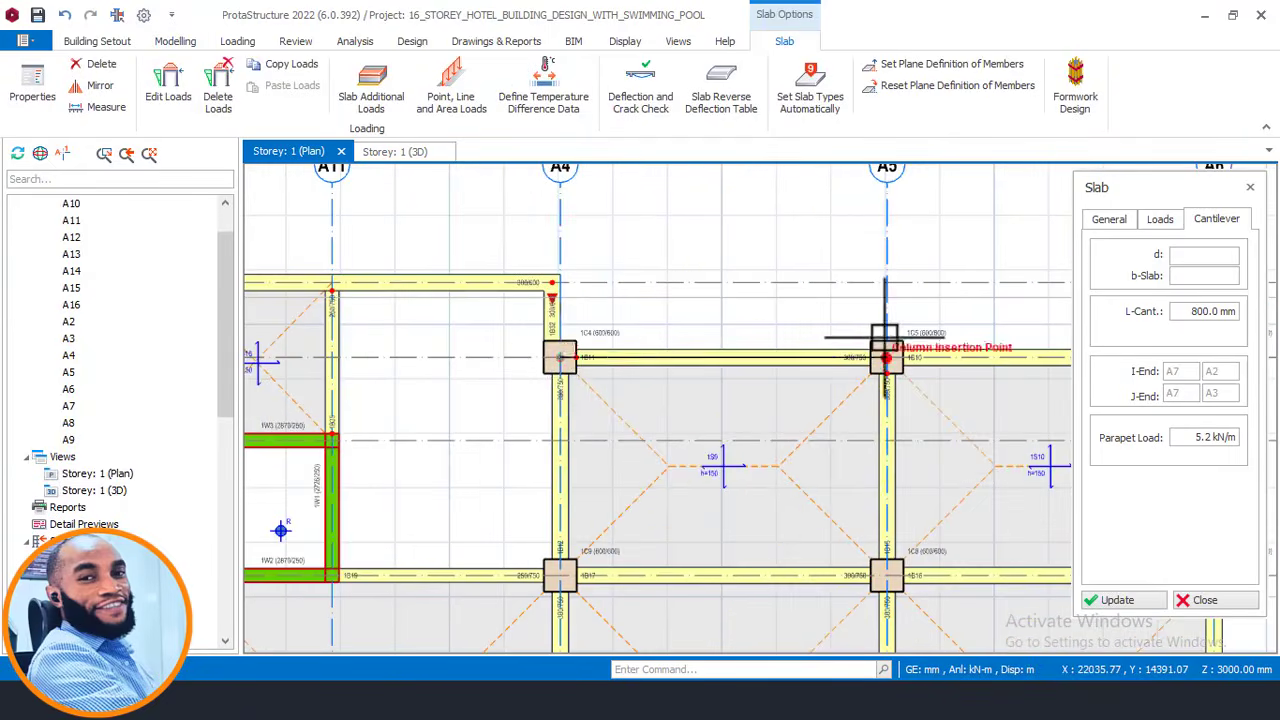
left_click(887, 354)
left_click(749, 324)
scroll(391, 360, "down", 3)
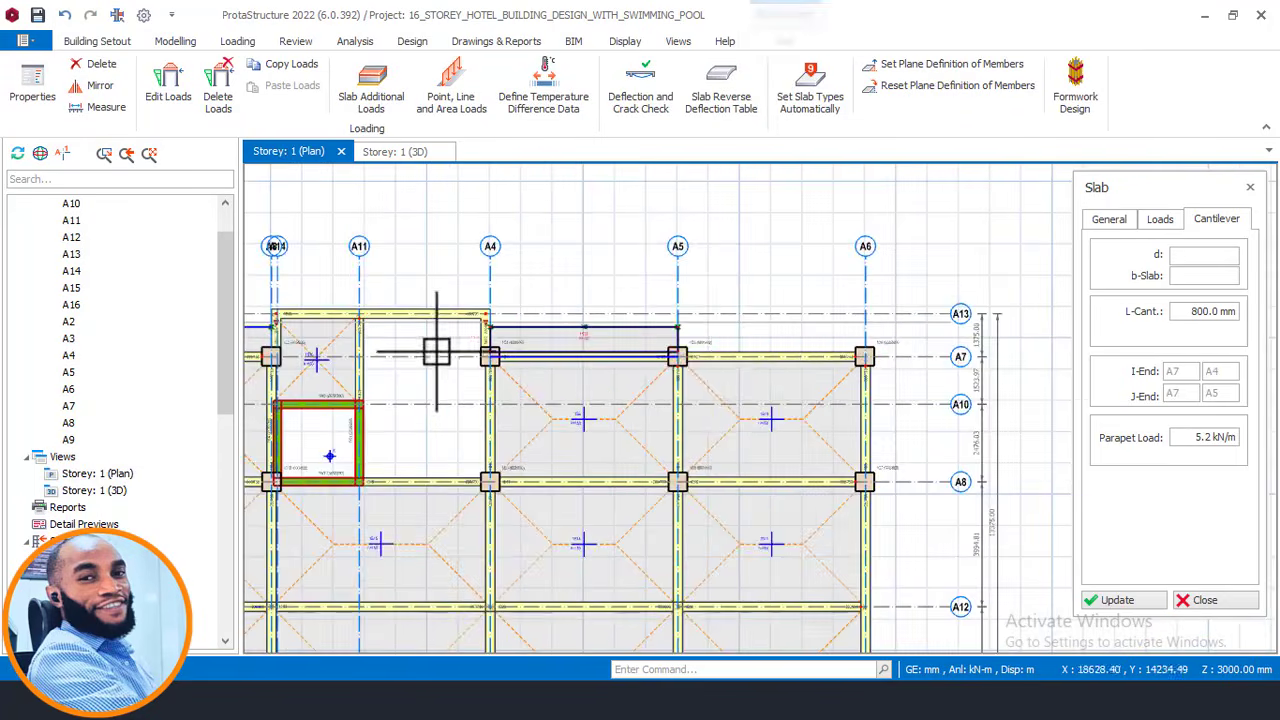
- Insert a cantilever slab outside axis A7 from axis A5 to axis A6
scroll(723, 367, "up", 3)
left_click(638, 352)
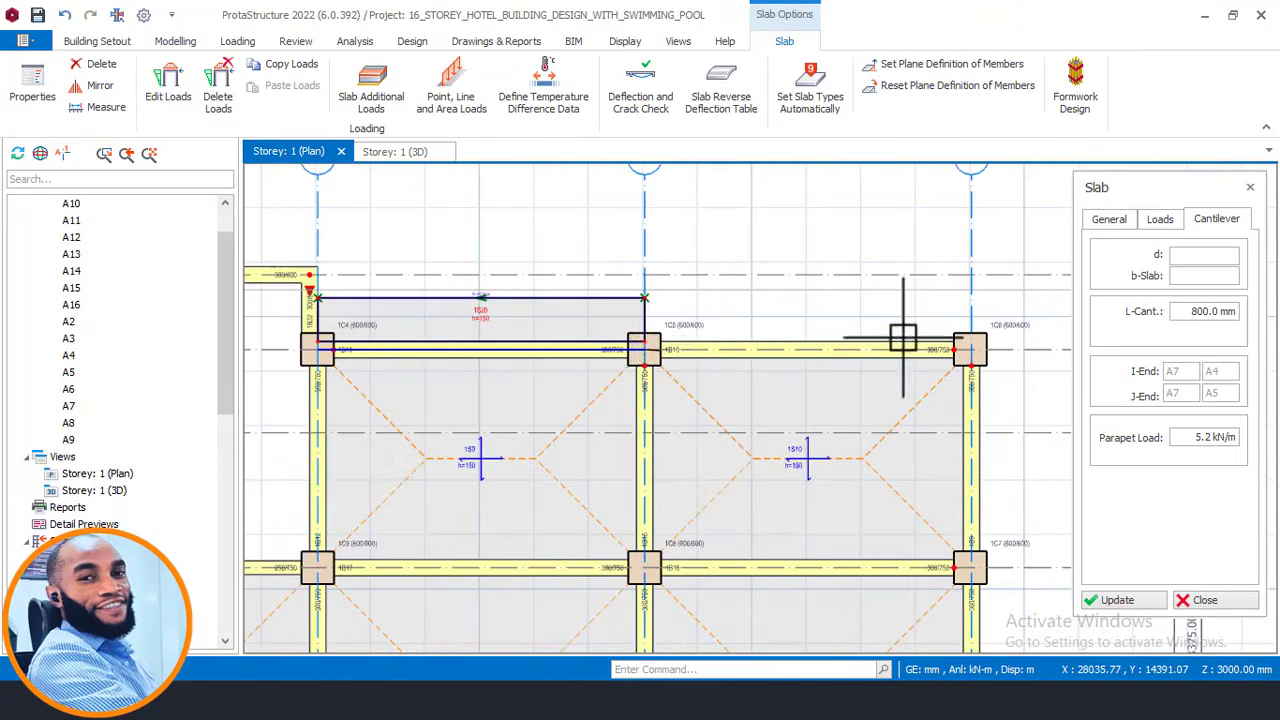
left_click(968, 345)
left_click(903, 303)
scroll(903, 303, "down", 3)
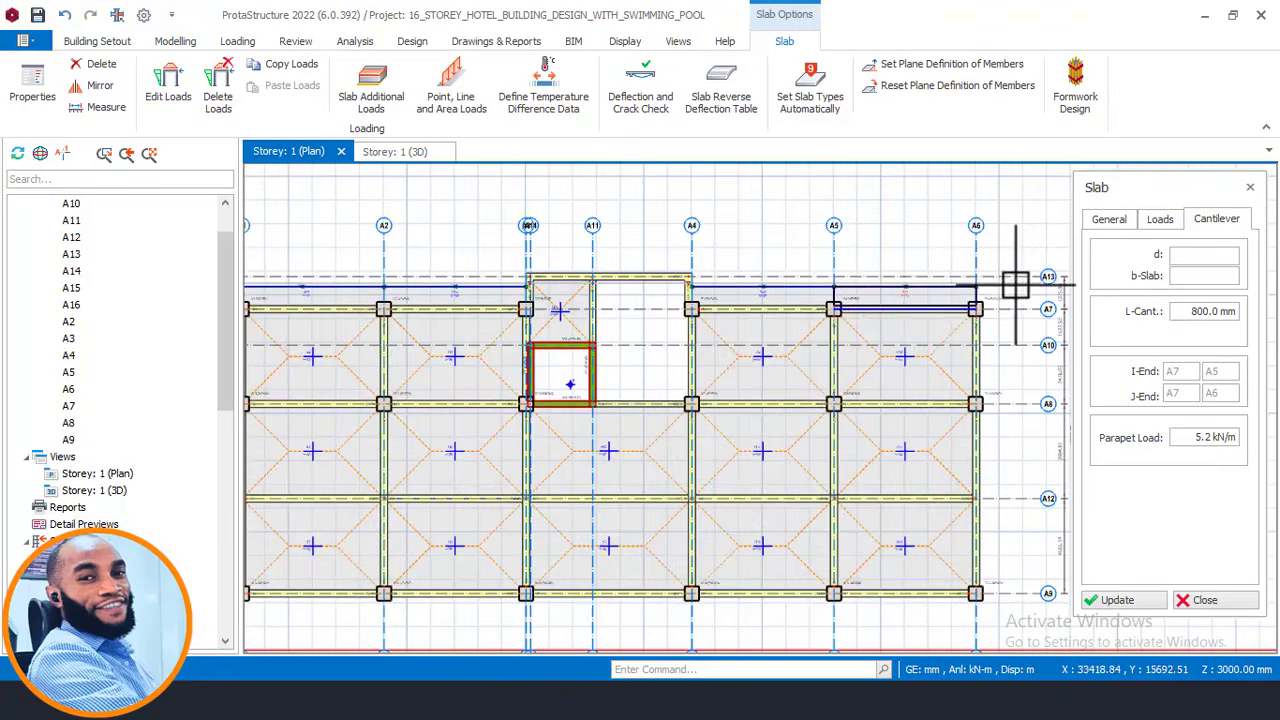
- Finish slab insertion, and inspect the cantilever slabs along axes A7 and A1, including the corner where they meet
left_click(943, 297)
scroll(943, 297, "up", 3)
scroll(943, 297, "up", 2)
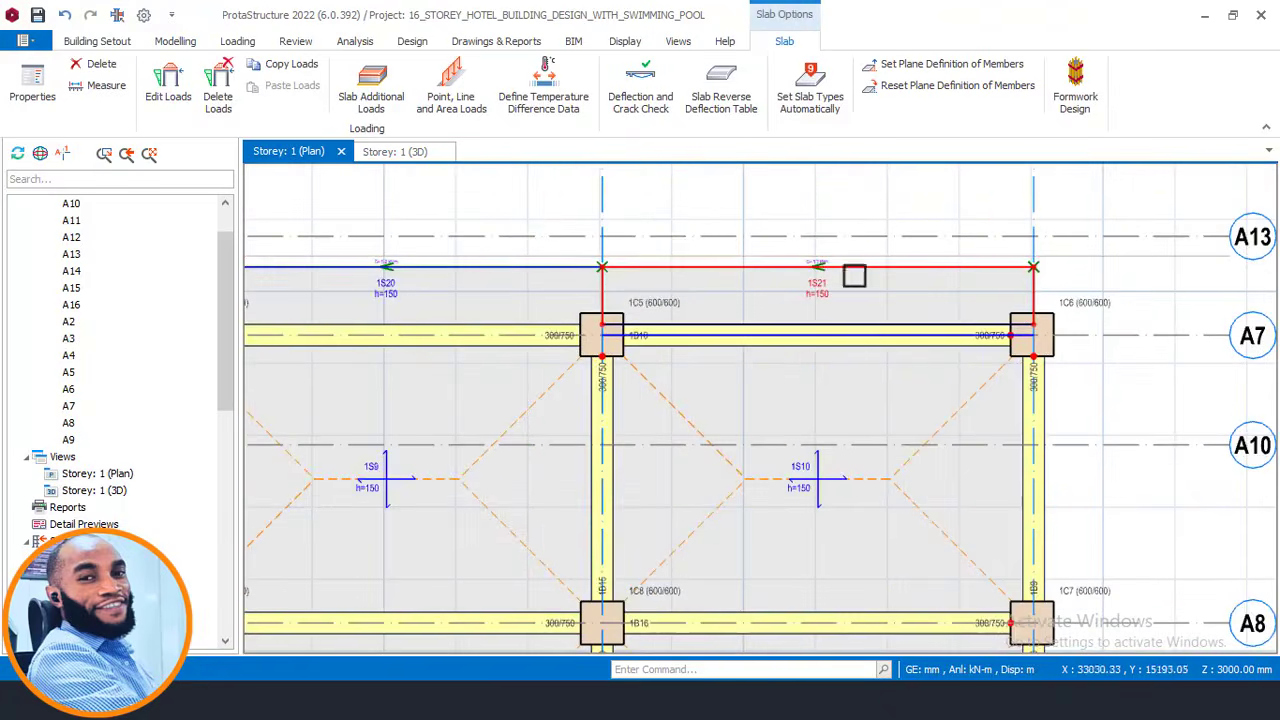
scroll(471, 257, "down", 4)
middle_click_drag(364, 253, 740, 249)
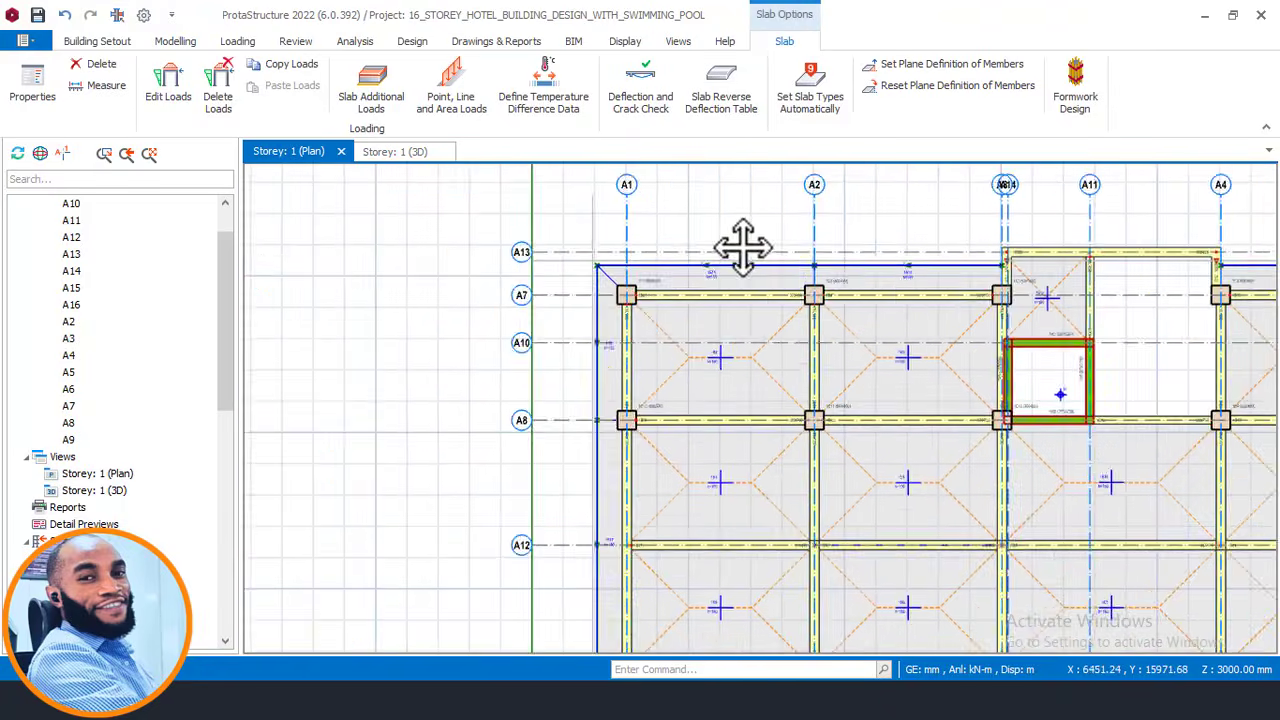
scroll(860, 265, "up", 2)
scroll(386, 271, "down", 2)
middle_click_drag(445, 313, 500, 148)
scroll(496, 172, "down", 2)
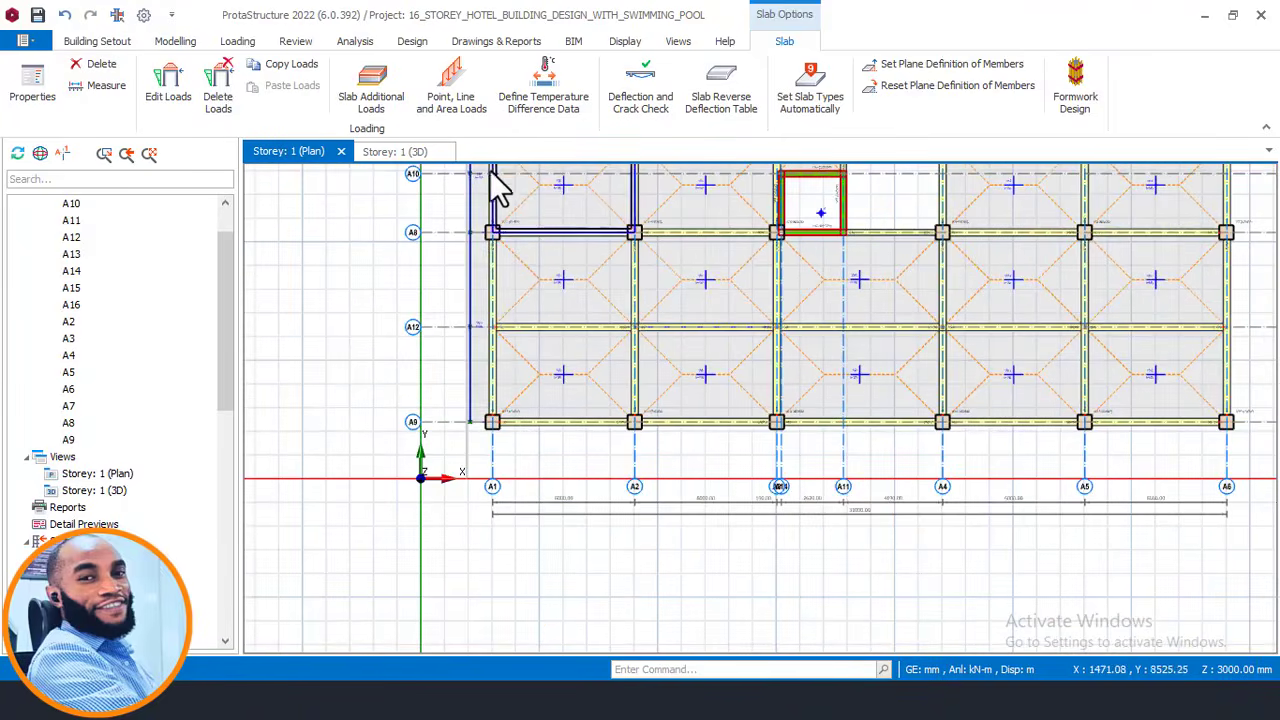
scroll(465, 320, "up", 4)
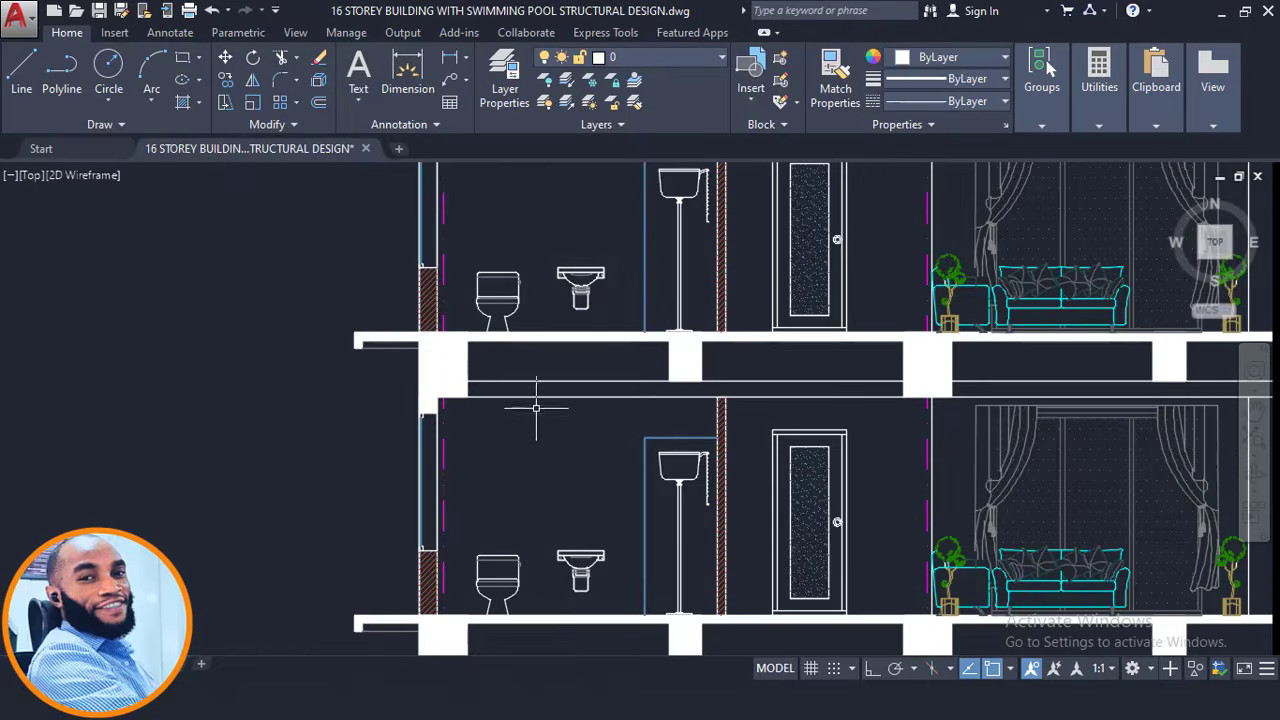
- Switch to the AutoCAD drawing, and locate the First Floor plan
scroll(534, 403, "down", 5)
scroll(648, 368, "down", 2)
middle_click_drag(648, 368, 674, 636)
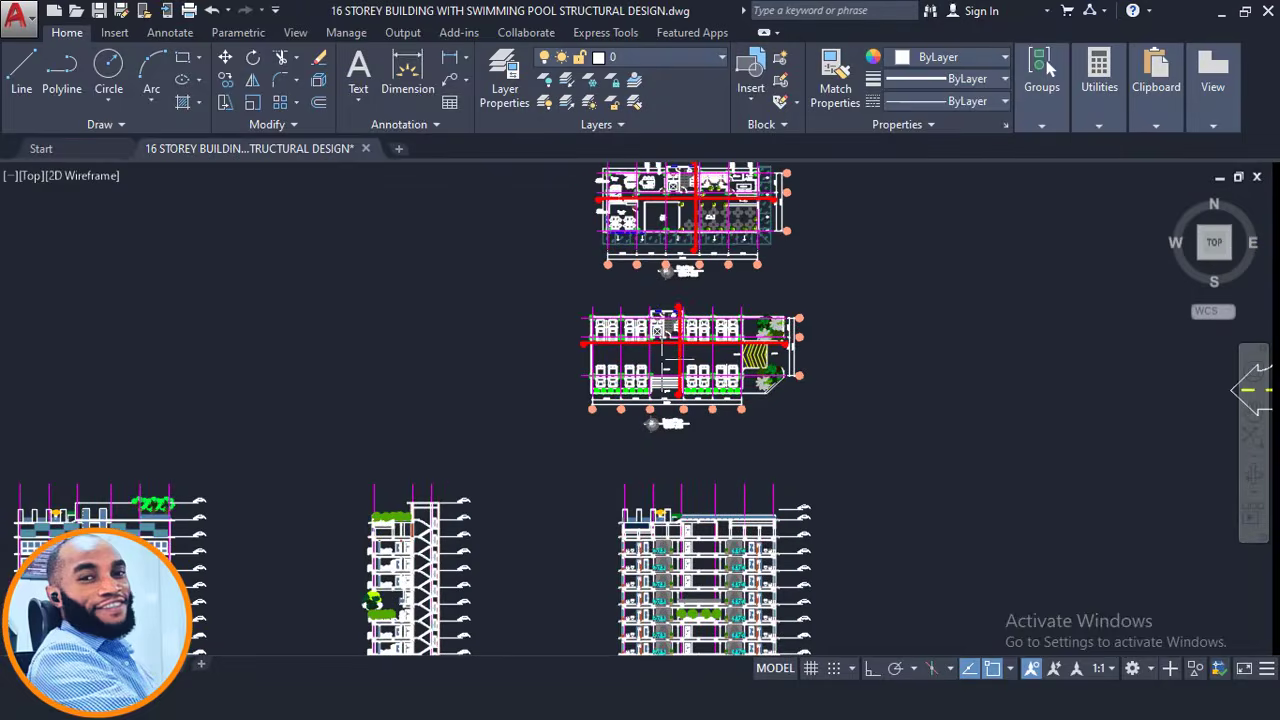
scroll(646, 262, "up", 2)
middle_click_drag(645, 280, 640, 476)
scroll(606, 347, "up", 2)
middle_click_drag(714, 537, 706, 604)
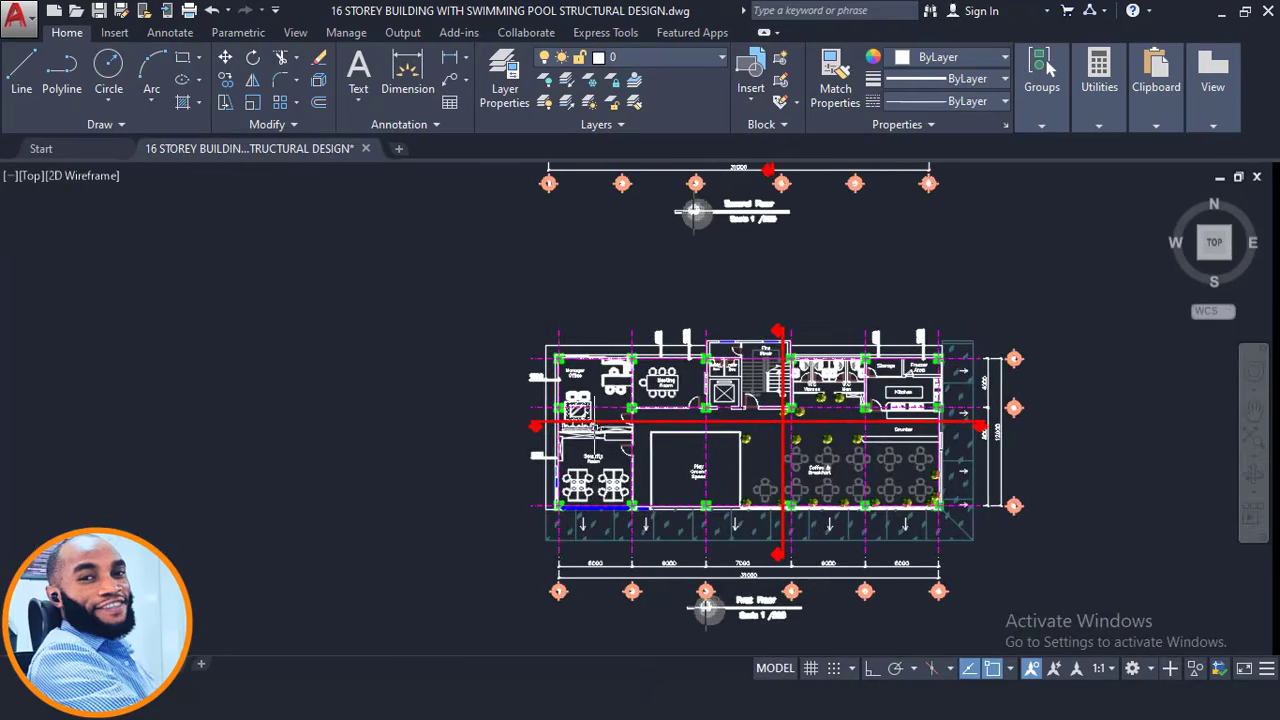
- Select the projecting slab's outline around the manager office and meeting room, and check where it ends at the stair block
scroll(588, 457, "up", 4)
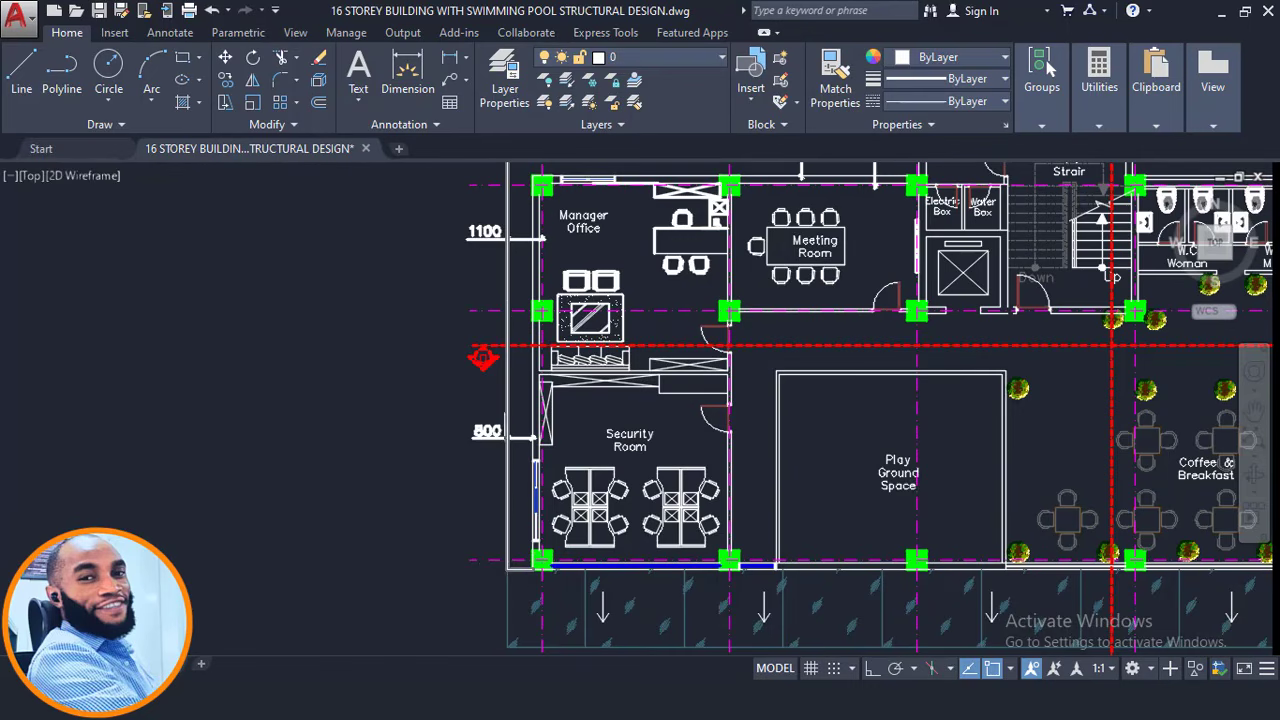
middle_click_drag(509, 330, 486, 498)
scroll(566, 321, "up", 2)
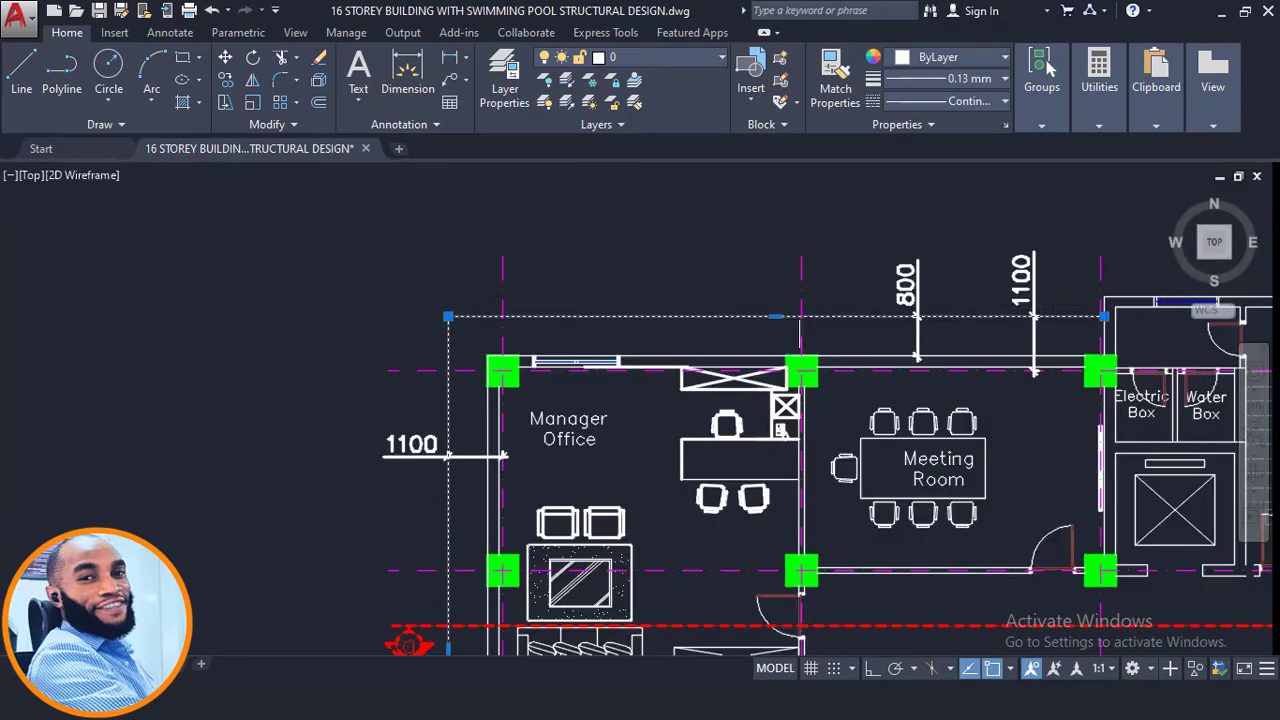
middle_click_drag(1104, 318, 801, 345)
scroll(802, 335, "up", 2)
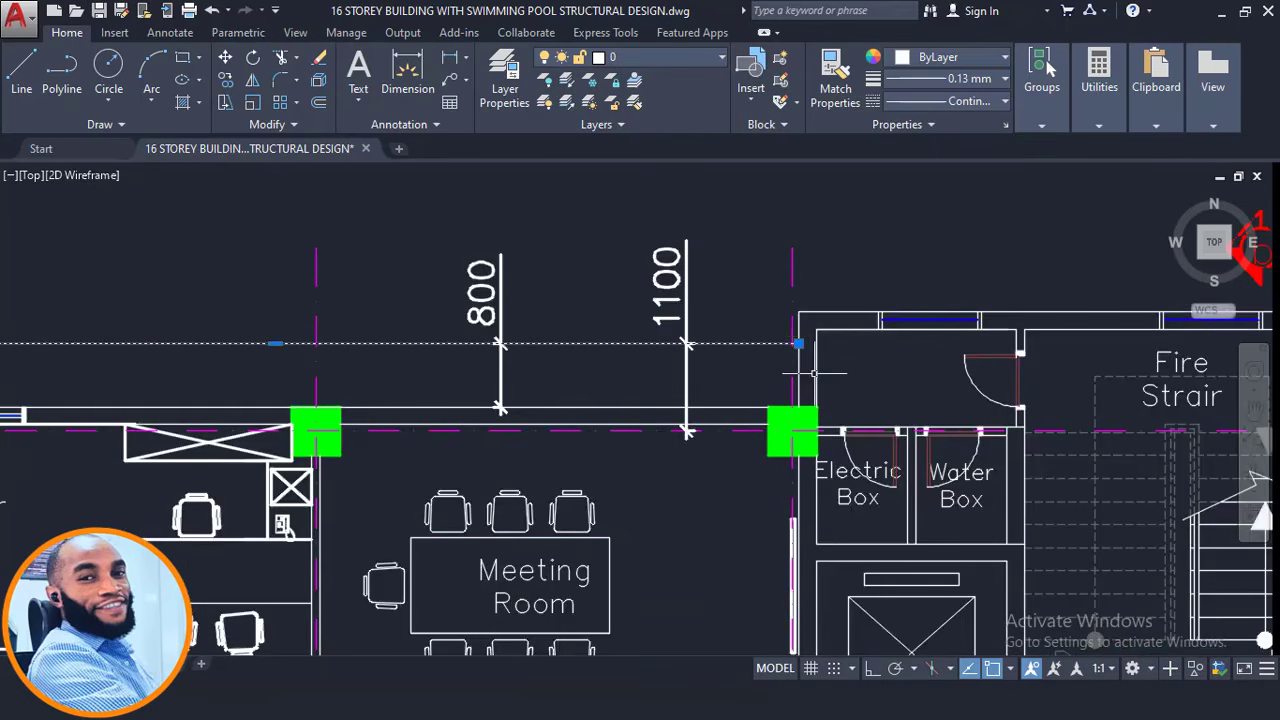
- Check the projecting slab's outline on both sides of the fire stair block, above the meeting room and the W.C. area
scroll(806, 355, "down", 4)
middle_click_drag(930, 363, 702, 365)
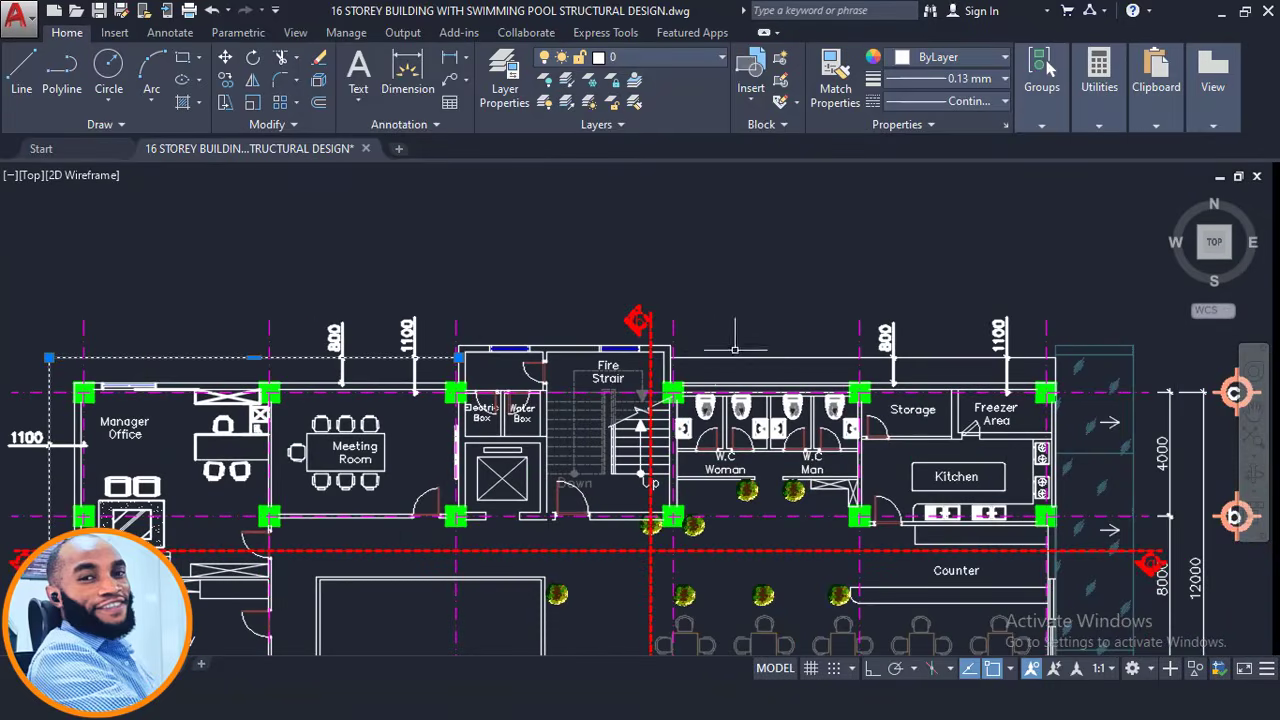
scroll(702, 365, "up", 3)
left_click(700, 366)
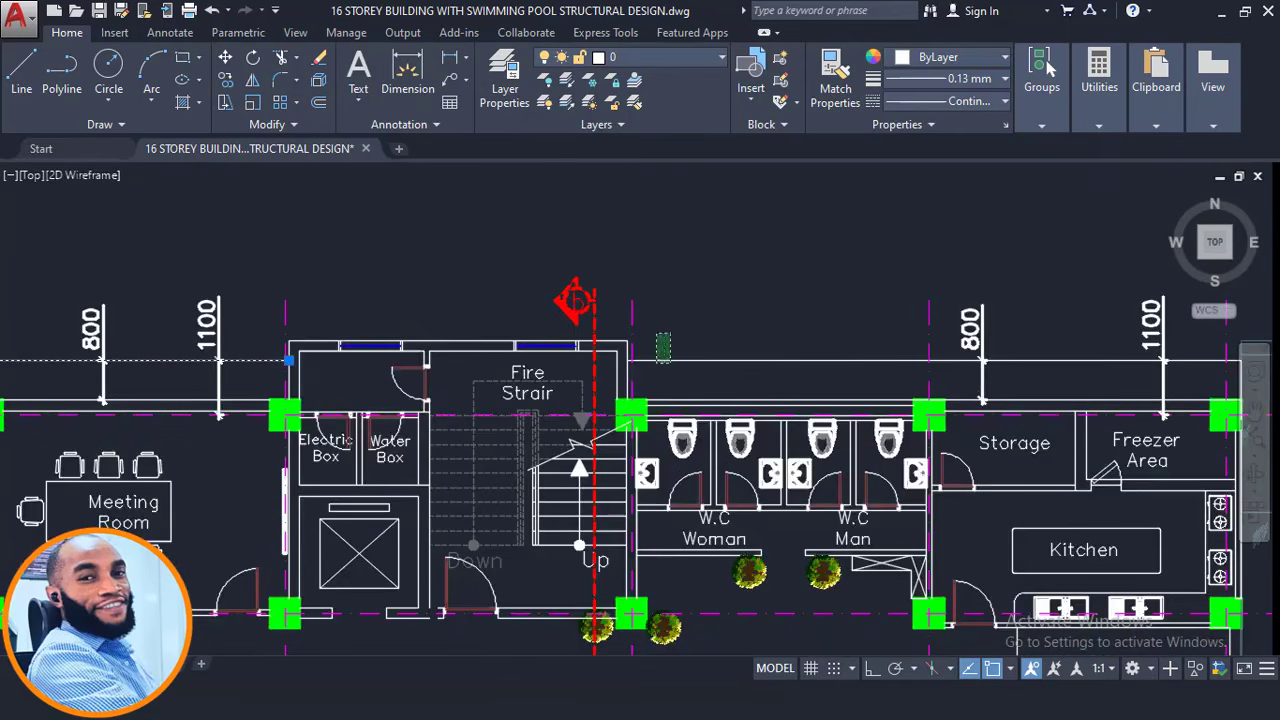
left_click(659, 340)
scroll(658, 349, "down", 2)
scroll(1010, 362, "up", 2)
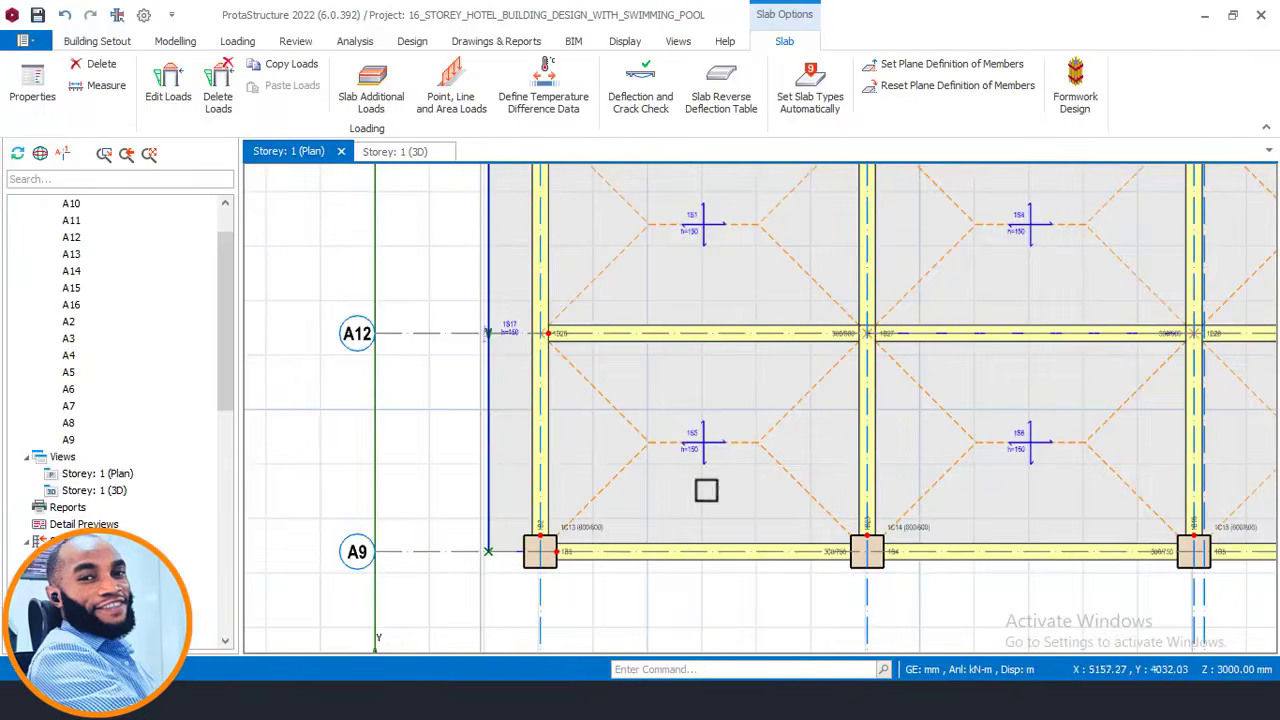
- Switch to the Storey 1 plan in ProtaStructure, and review the cantilever slabs along axes A1 and A7 up to the stair block
scroll(537, 530, "down", 2)
scroll(537, 537, "up", 3)
middle_click_drag(501, 387, 521, 578)
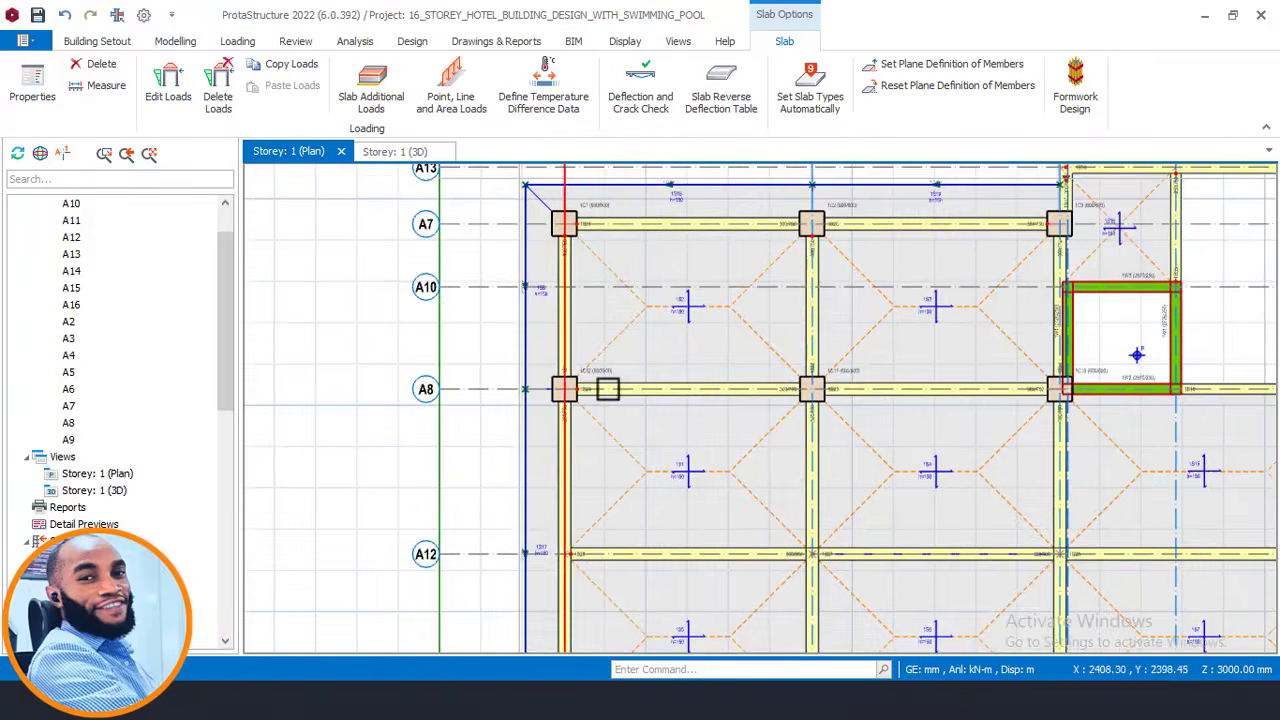
middle_click_drag(606, 389, 563, 594)
scroll(536, 356, "up", 3)
scroll(460, 413, "down", 3)
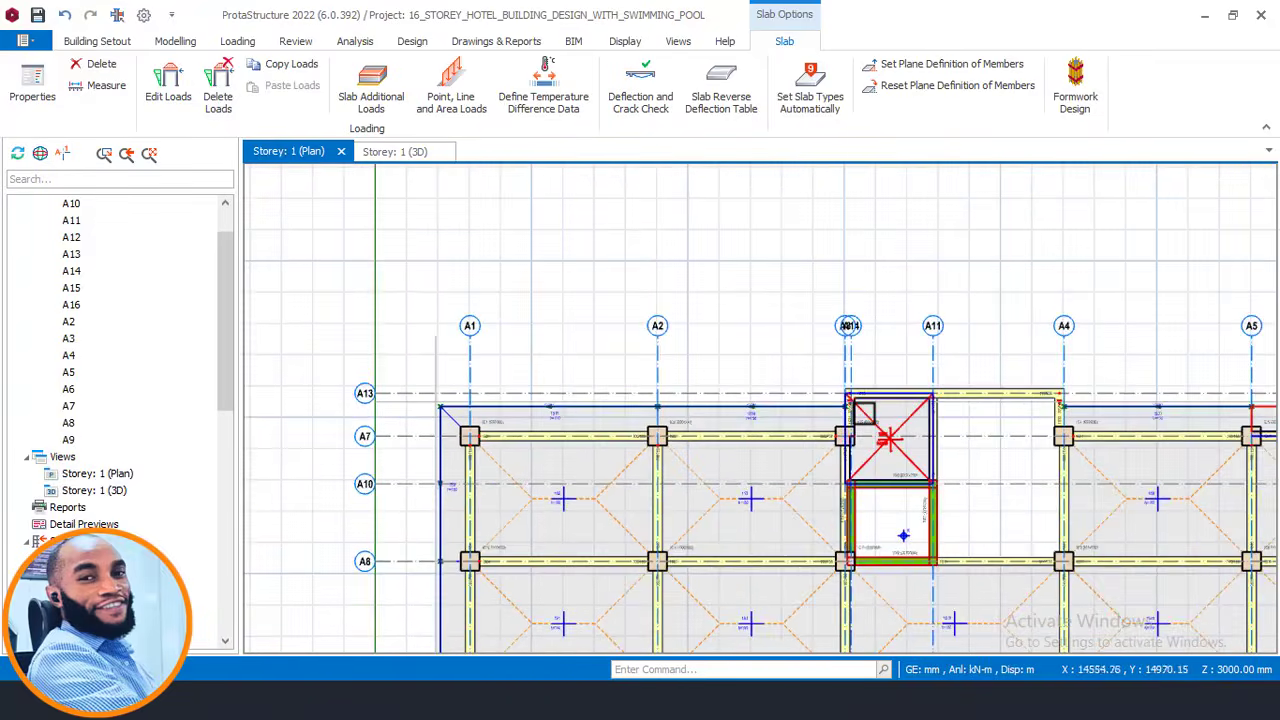
scroll(848, 419, "up", 3)
middle_click_drag(900, 428, 370, 417)
scroll(714, 400, "down", 2)
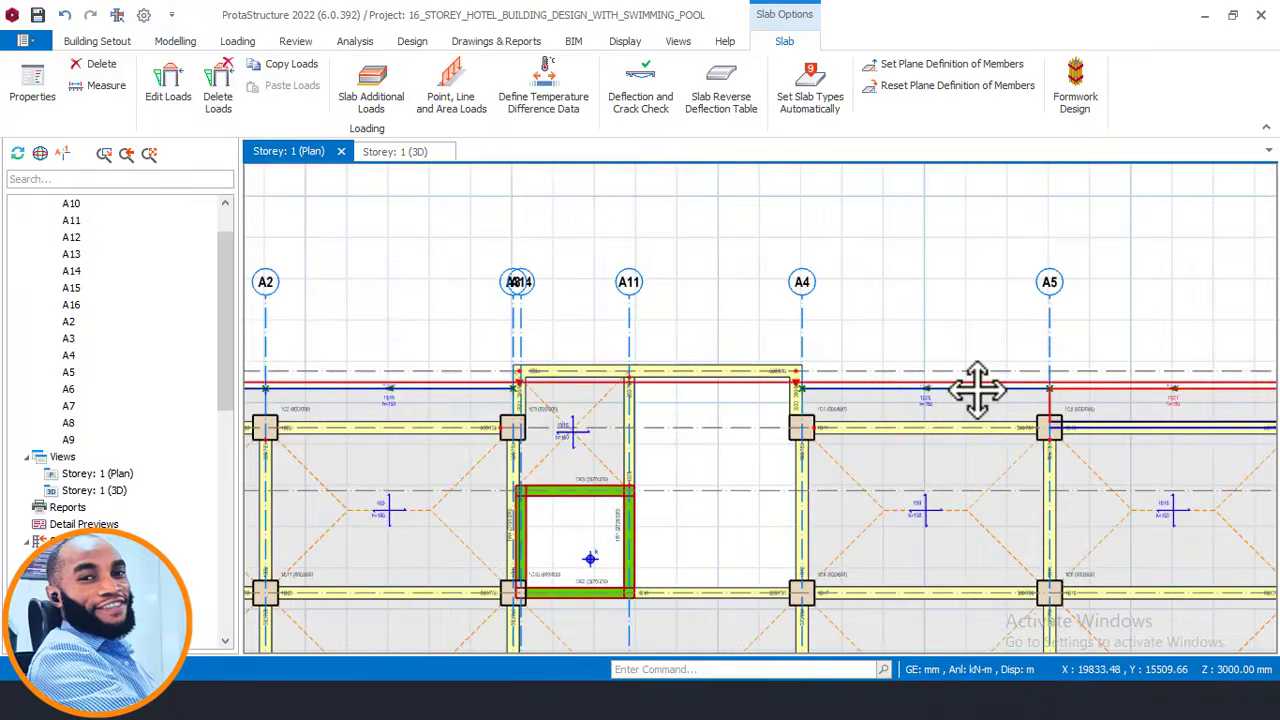
- Examine the cantilever slab outside axis A7 between axes A5 and A6, including its free end at column 1C6
middle_click_drag(977, 389, 588, 364)
scroll(921, 375, "up", 4)
middle_click_drag(933, 373, 792, 362)
scroll(732, 361, "up", 1)
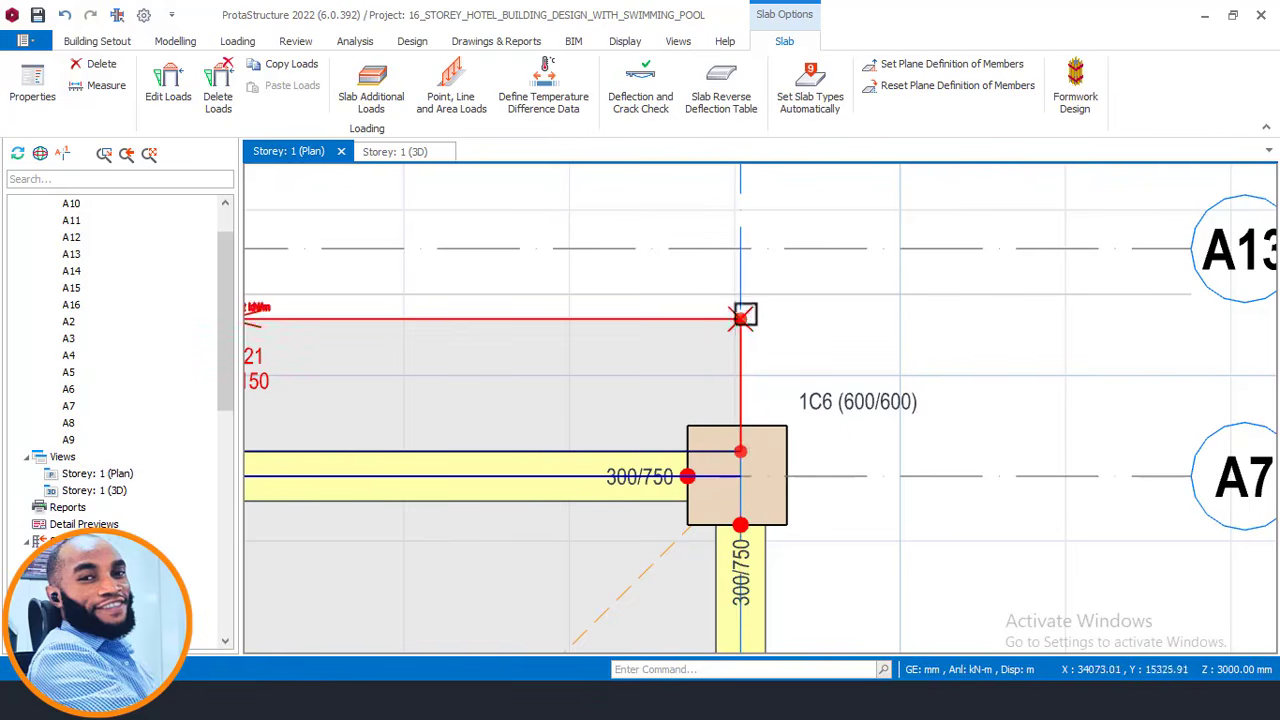
scroll(745, 315, "up", 1)
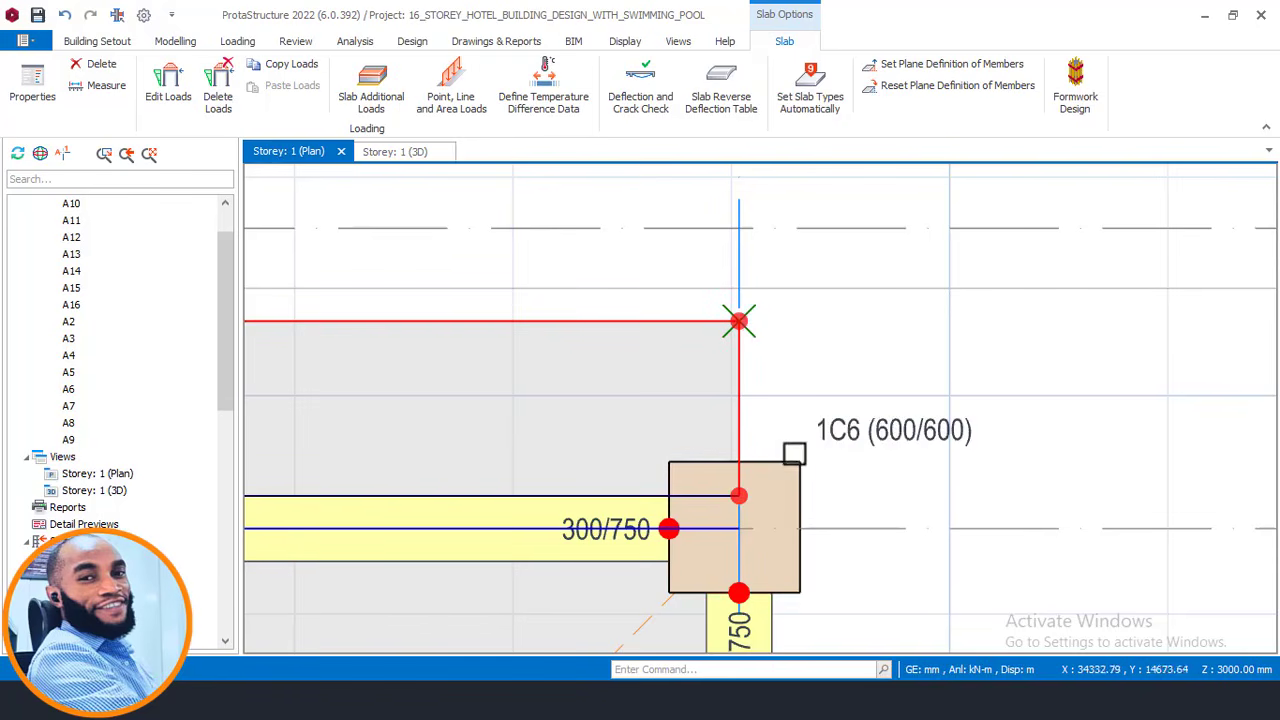
scroll(766, 416, "down", 3)
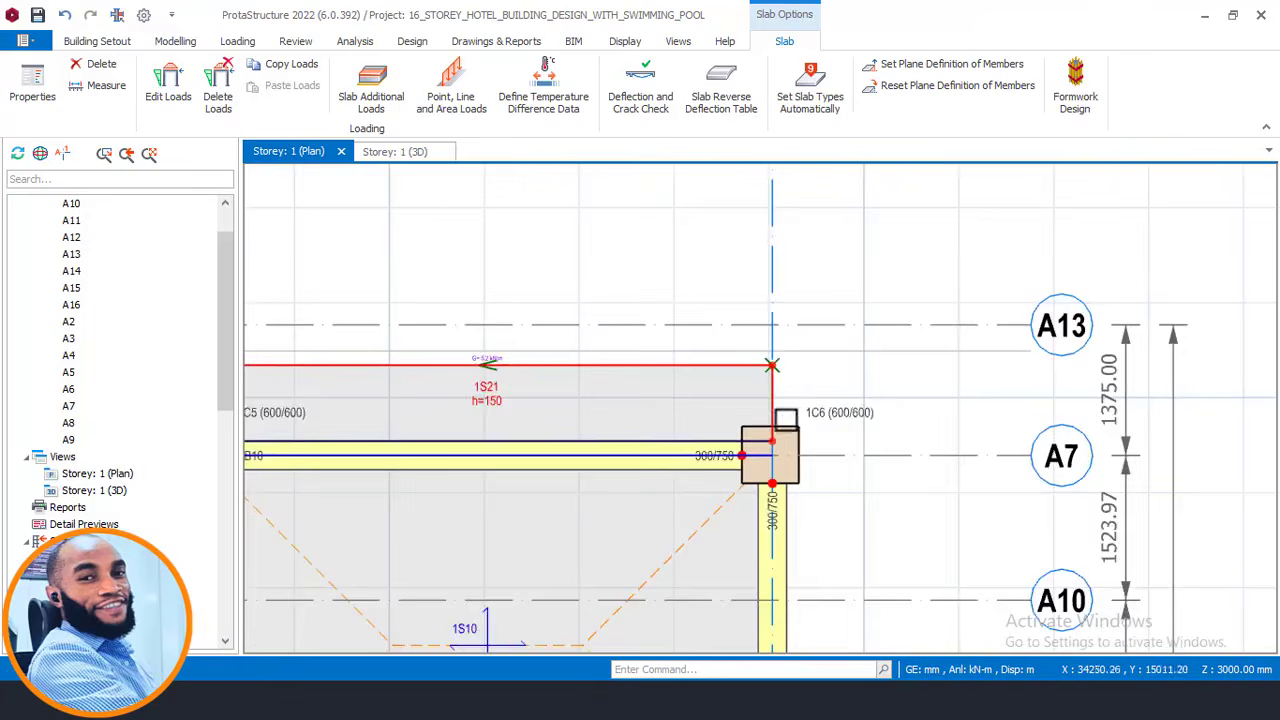
middle_click_drag(701, 406, 897, 339)
middle_click_drag(455, 518, 549, 517)
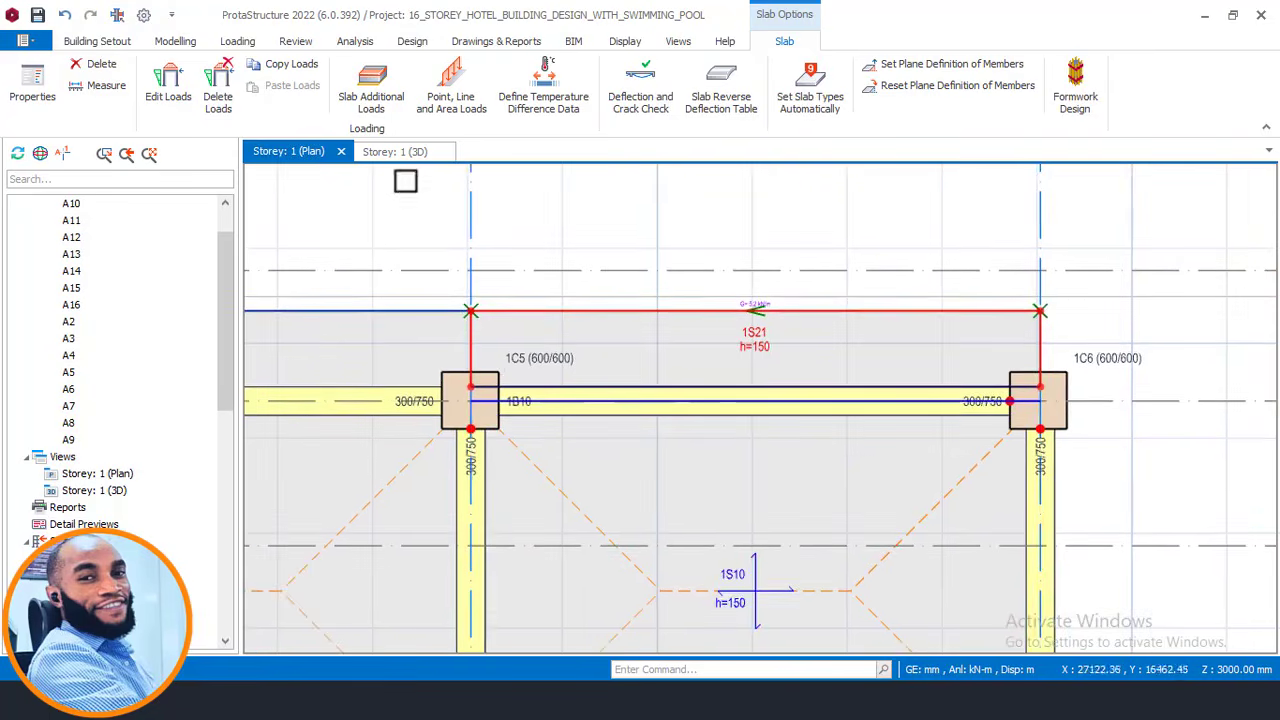
- Open the 3D view, switch it to Storey 0, and examine the cantilever slabs and parapet loads around the A1–A7 corner
left_click(418, 155)
scroll(745, 376, "up", 2)
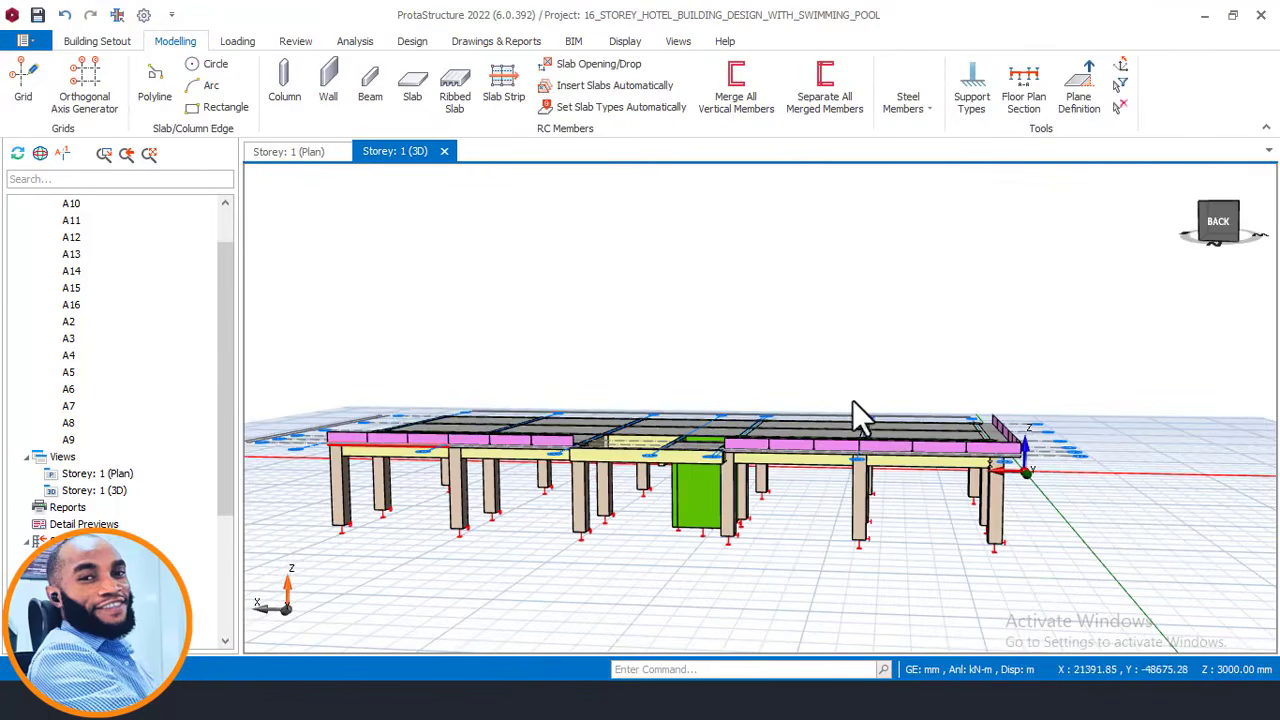
middle_click_drag(854, 402, 711, 486)
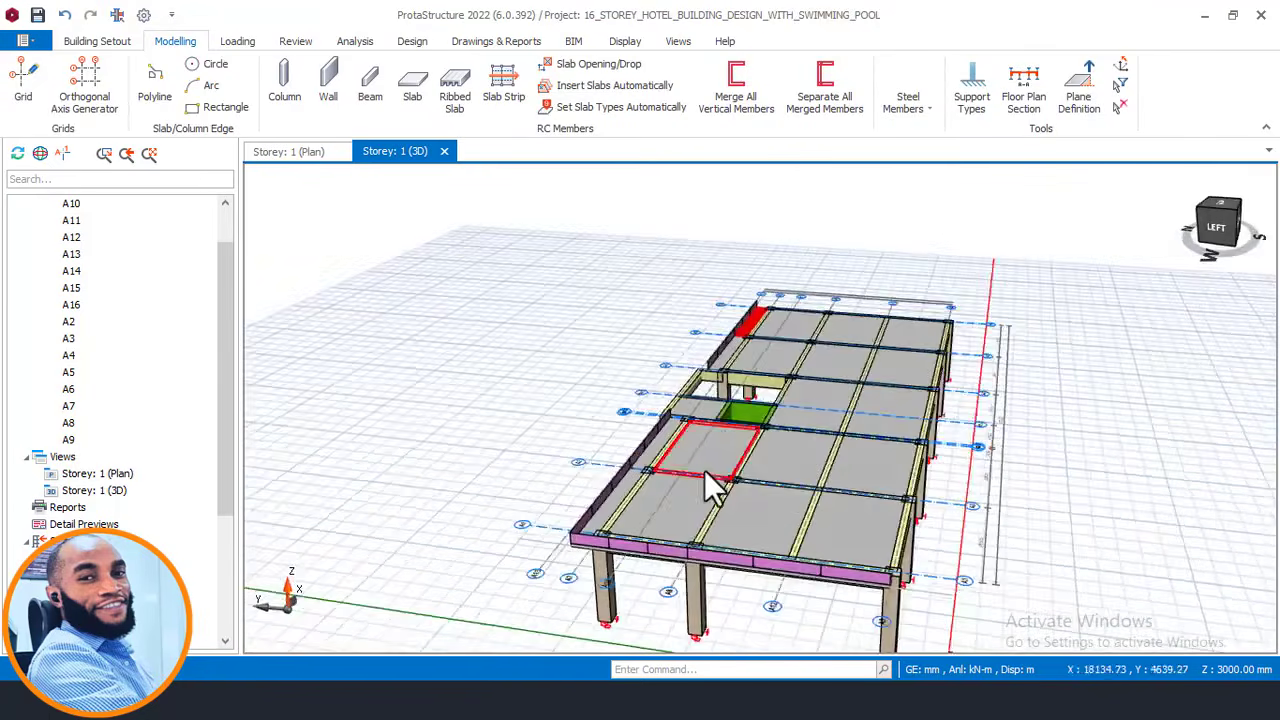
double_click(82, 558)
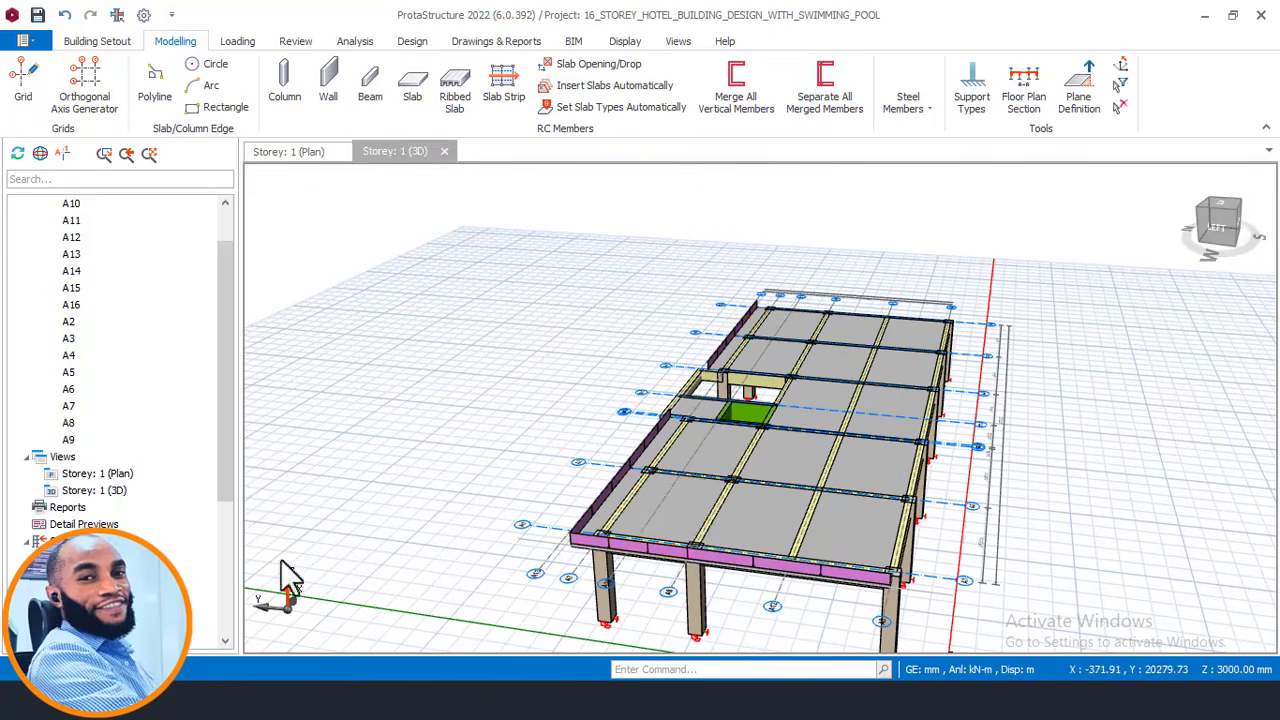
middle_click_drag(727, 560, 719, 385)
middle_click_drag(603, 391, 750, 426)
scroll(1106, 440, "up", 2)
middle_click_drag(1106, 439, 790, 415)
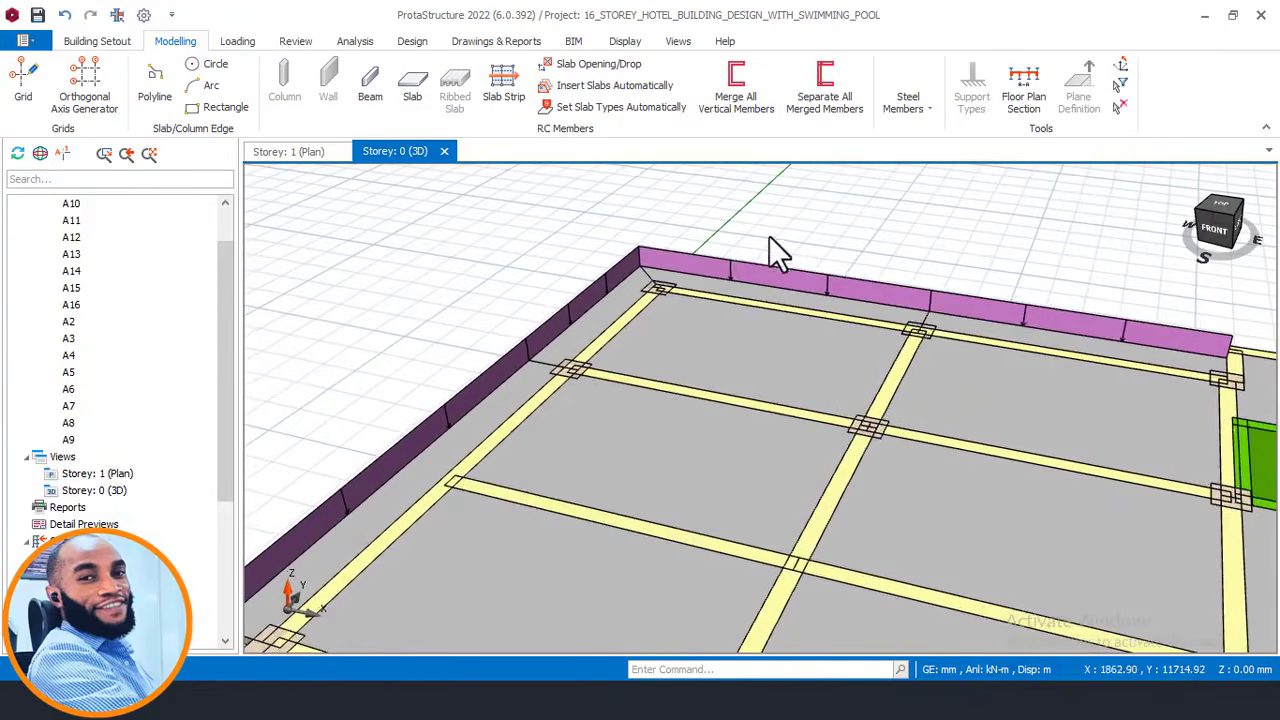
- Examine in 3D where the cantilever slab along axis A1 ends at the corner column on axis A9
scroll(551, 457, "down", 3)
middle_click_drag(335, 625, 683, 480)
scroll(546, 460, "up", 2)
scroll(565, 399, "up", 3)
middle_click_drag(1112, 467, 1048, 430)
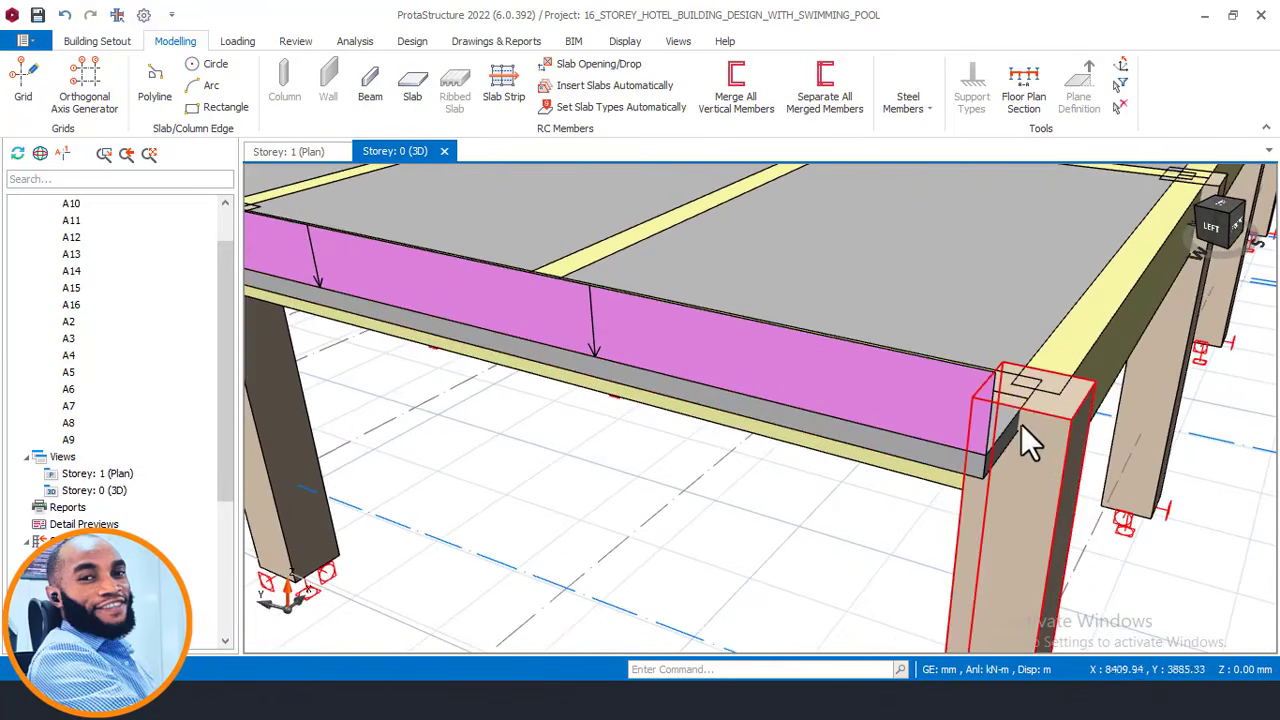
scroll(1005, 430, "down", 2)
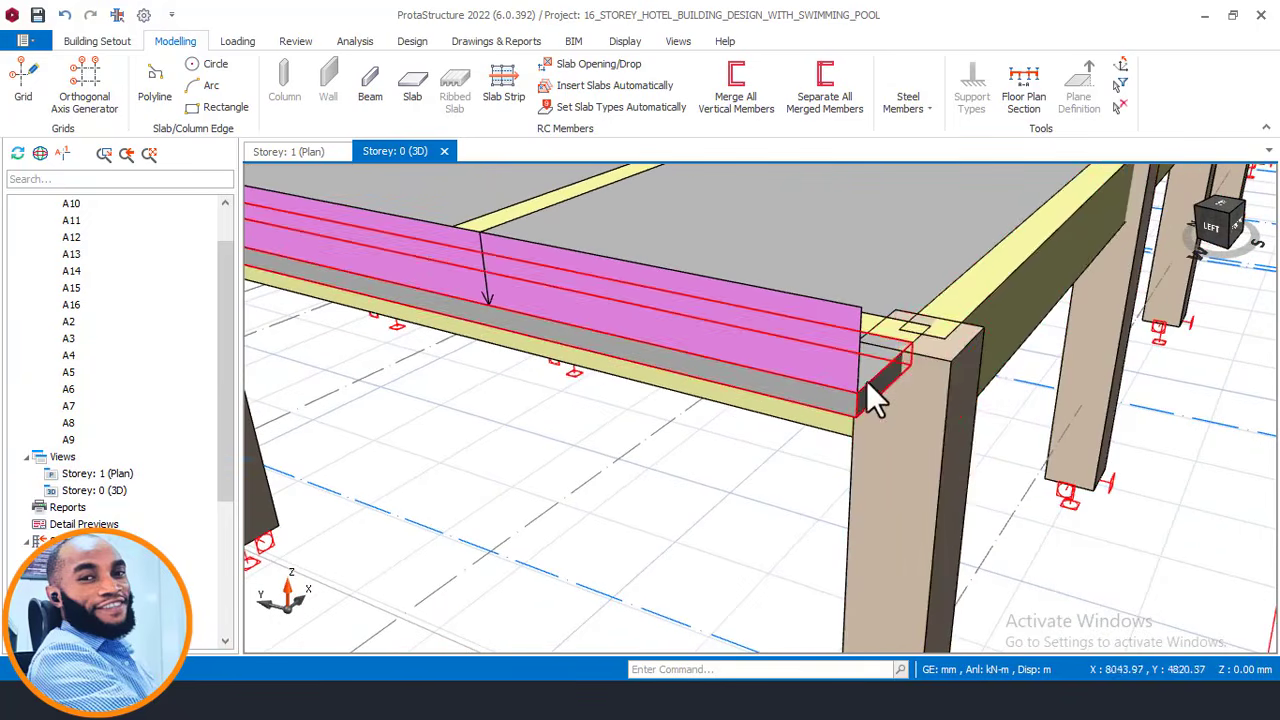
middle_click_drag(790, 437, 676, 440)
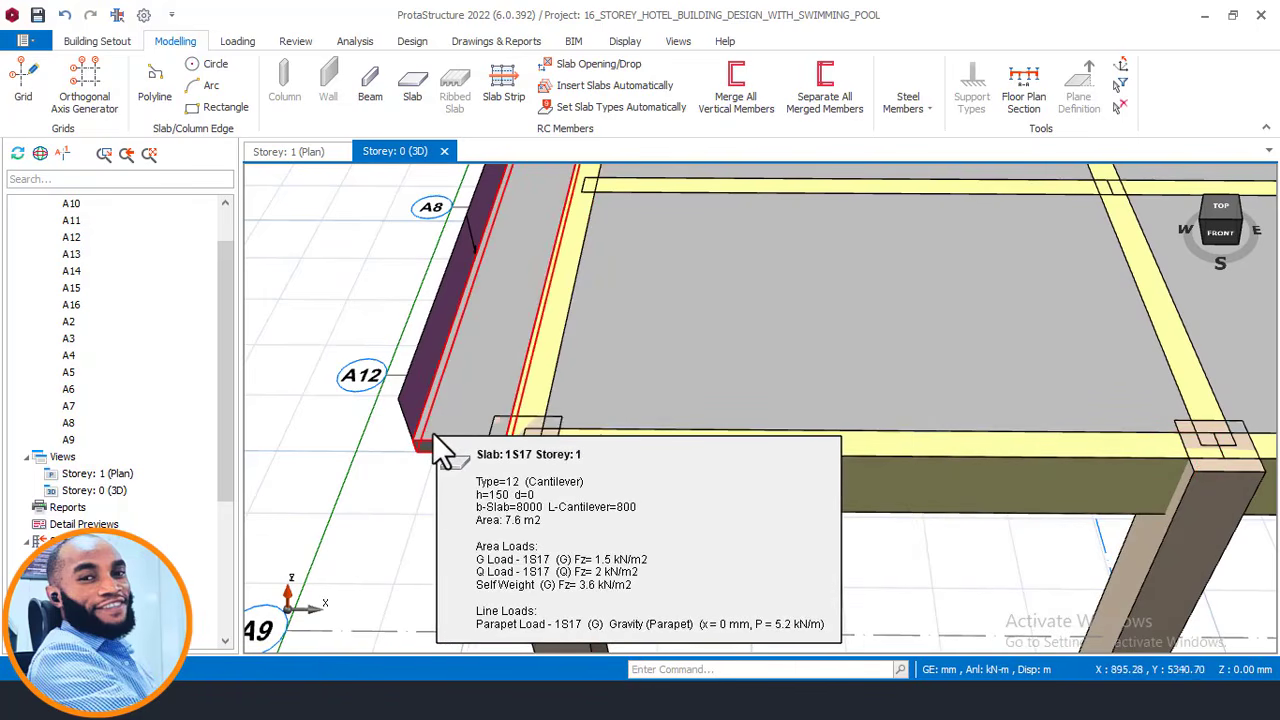
- Examine in 3D where the cantilever slab along axis A7 ends at the corner column on axis A6
scroll(520, 490, "down", 3)
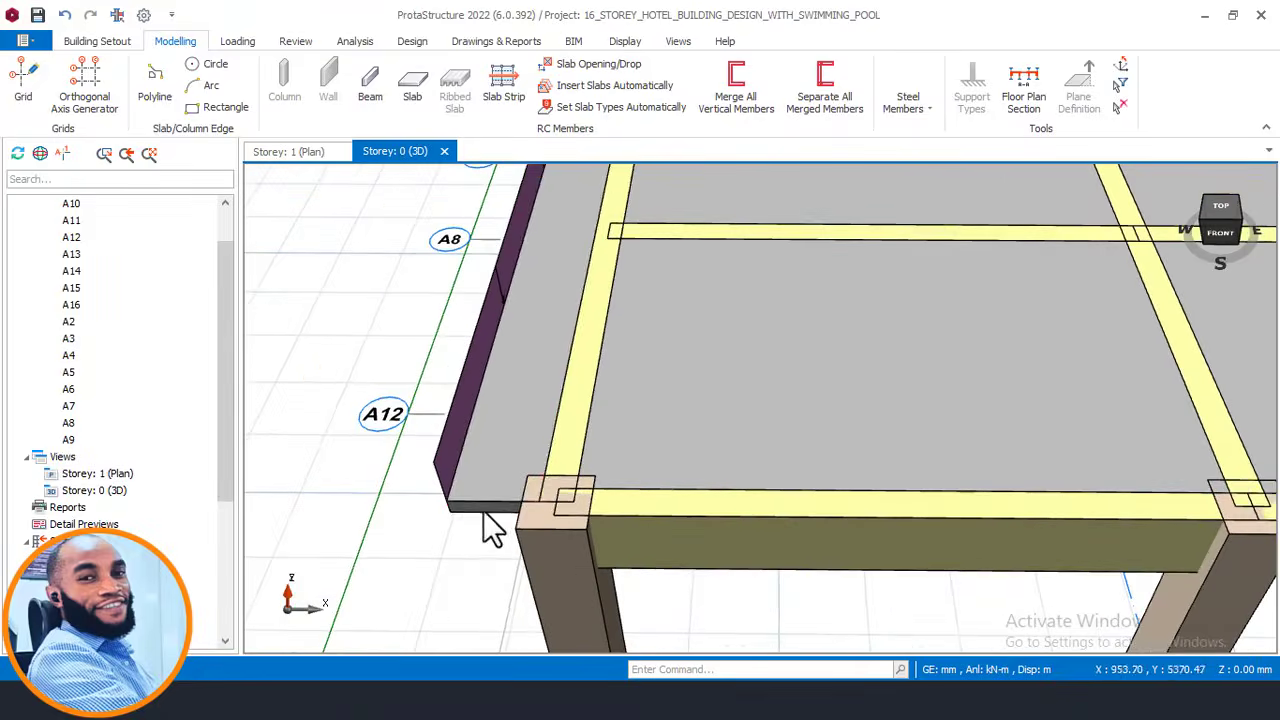
scroll(600, 428, "down", 2)
middle_click_drag(606, 422, 309, 383)
scroll(1040, 338, "up", 5)
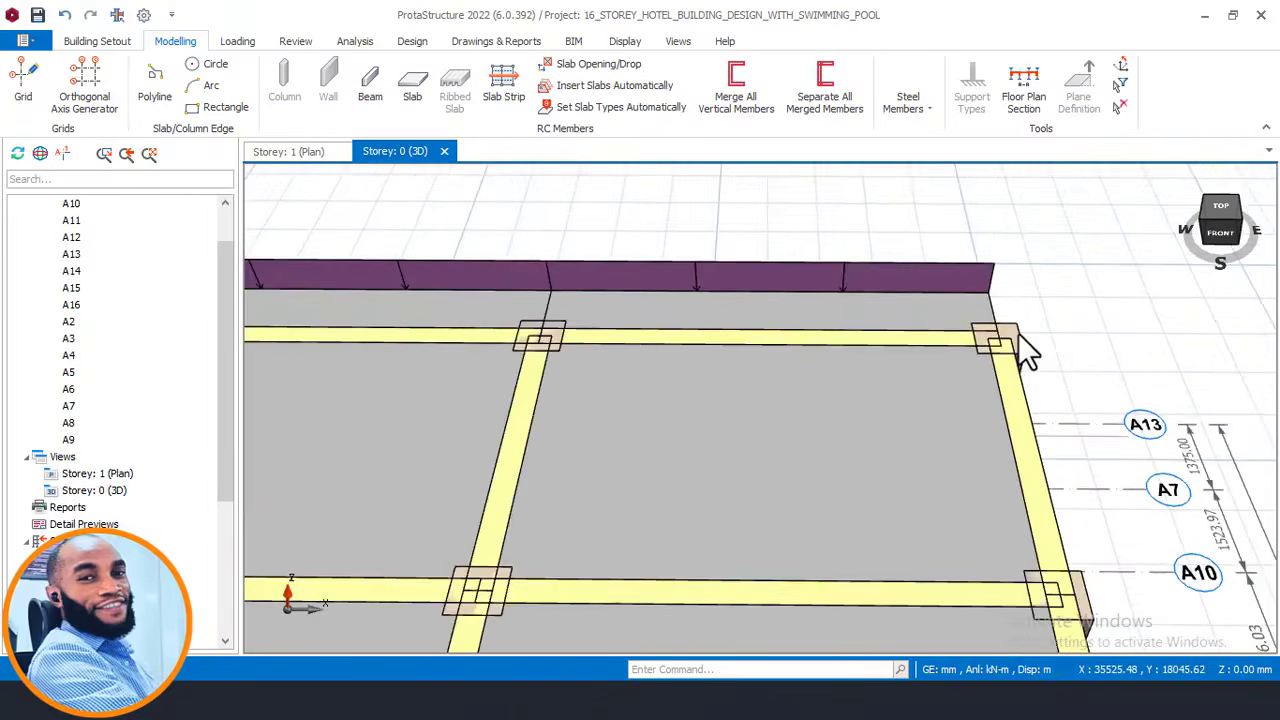
scroll(1016, 332, "up", 2)
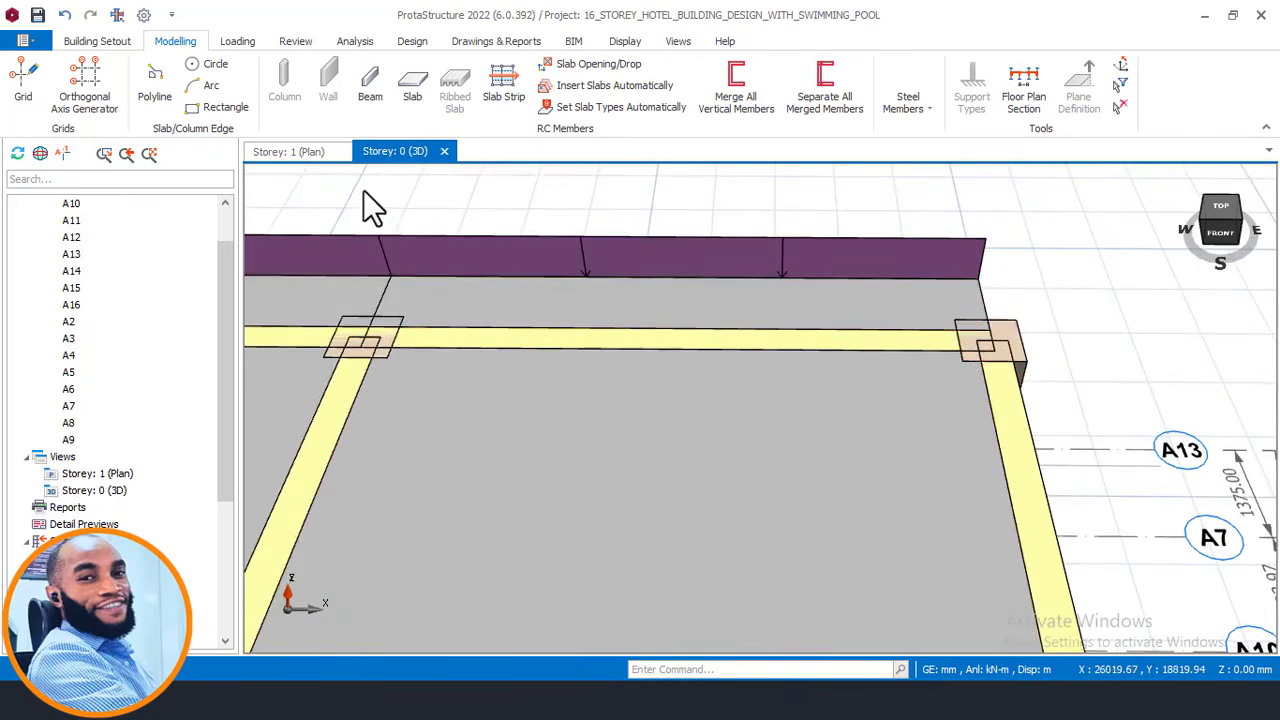
- Return to the Storey 1 plan, and review the cantilever slabs along axis A7 from column 1C6 back to axis A1
left_click(296, 151)
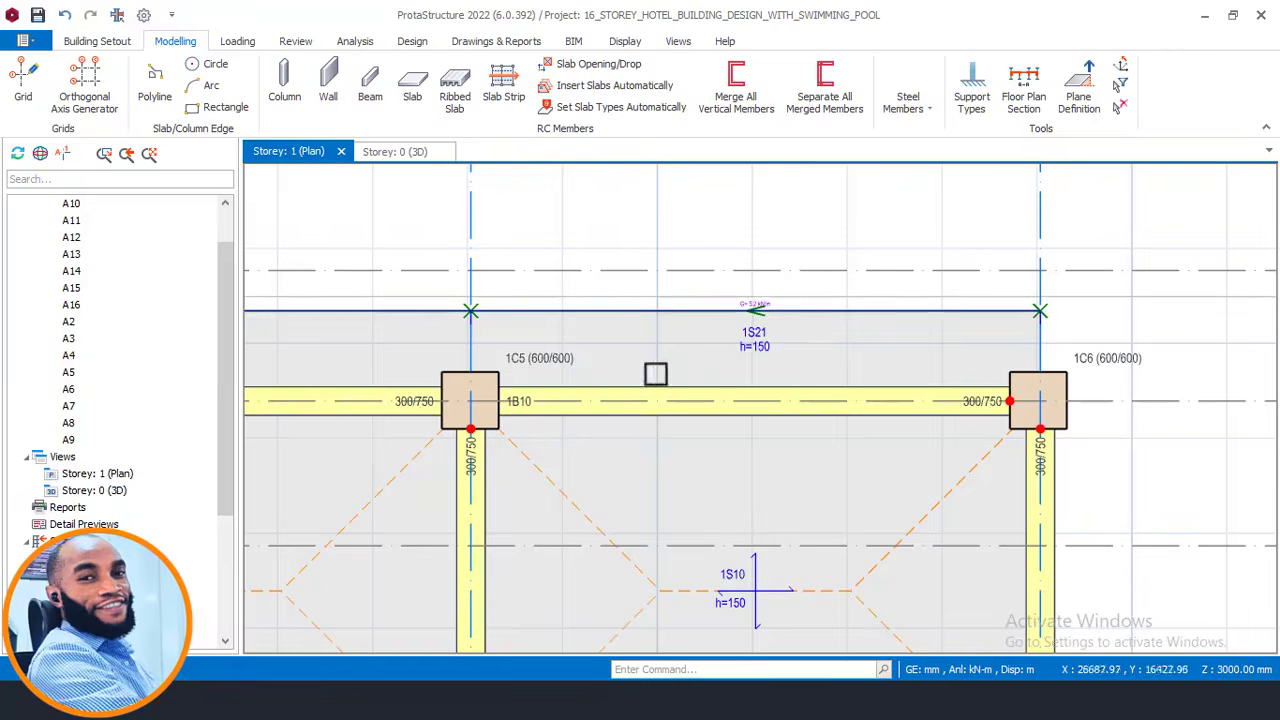
scroll(760, 350, "down", 3)
scroll(900, 340, "up", 3)
scroll(927, 354, "up", 3)
middle_click_drag(927, 356, 877, 384)
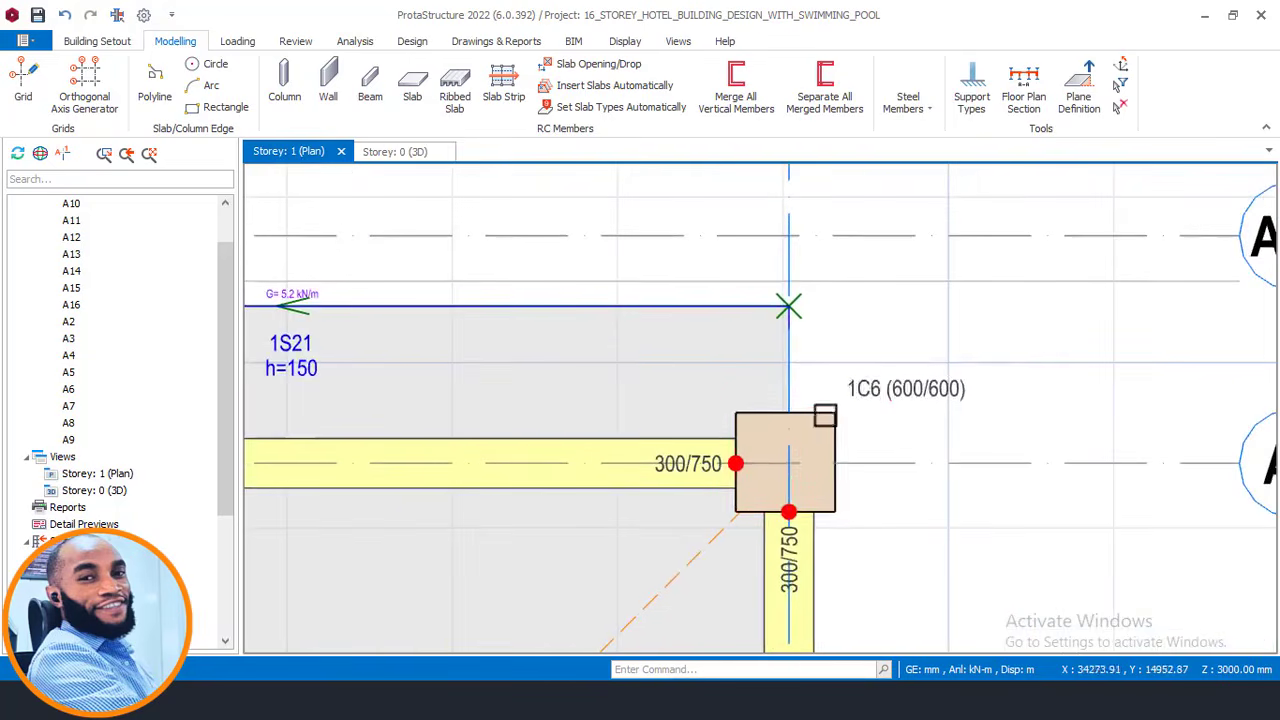
scroll(800, 455, "down", 4)
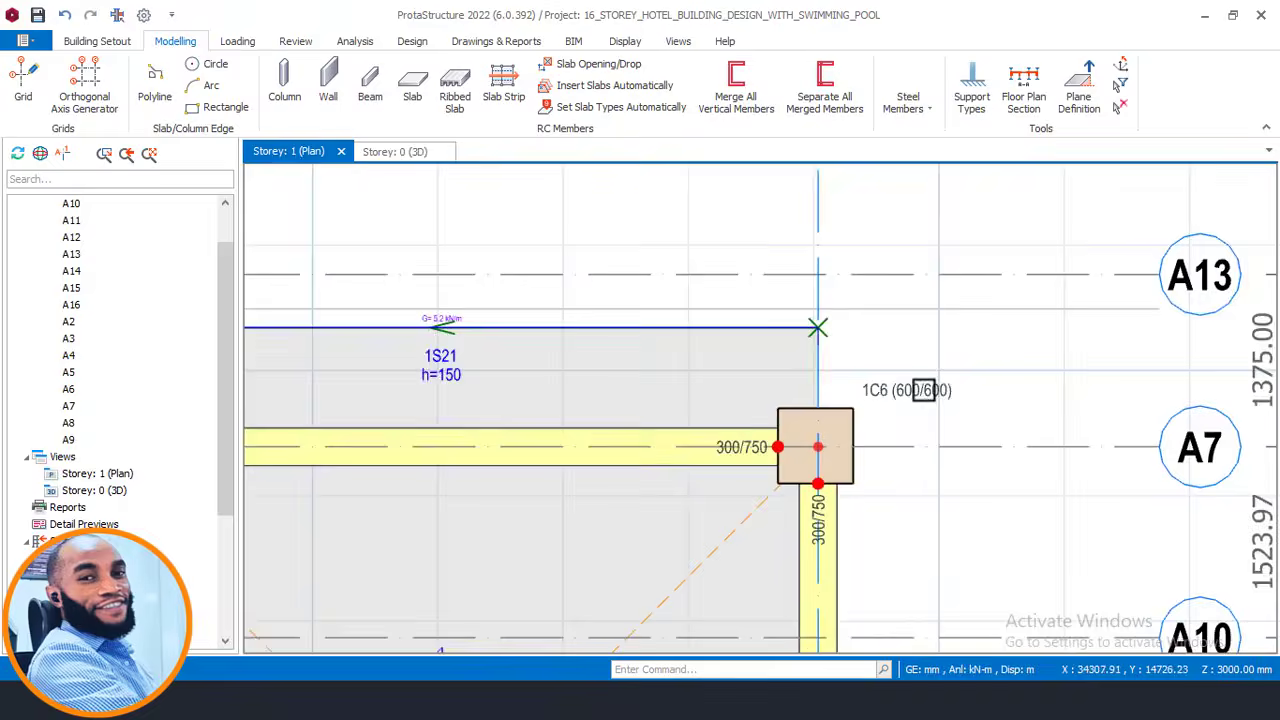
middle_click_drag(386, 372, 952, 372)
left_click_drag(482, 340, 1068, 340)
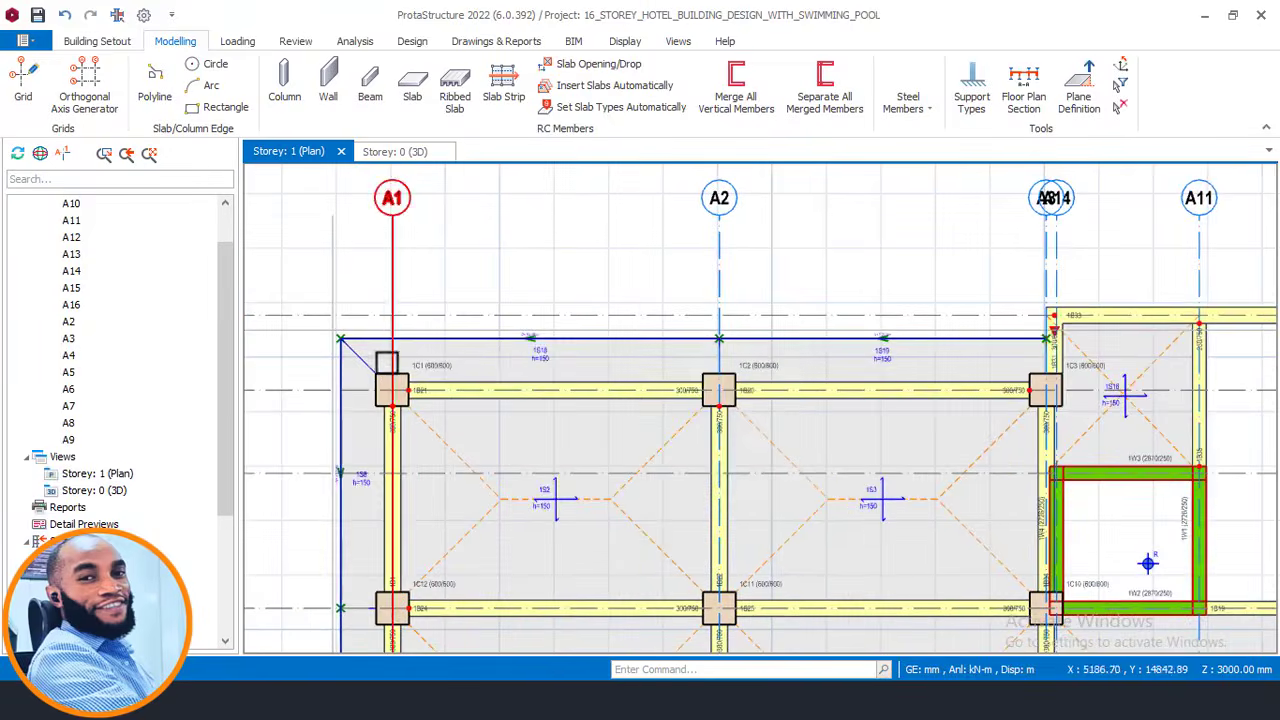
scroll(356, 342, "up", 2)
left_click(322, 255)
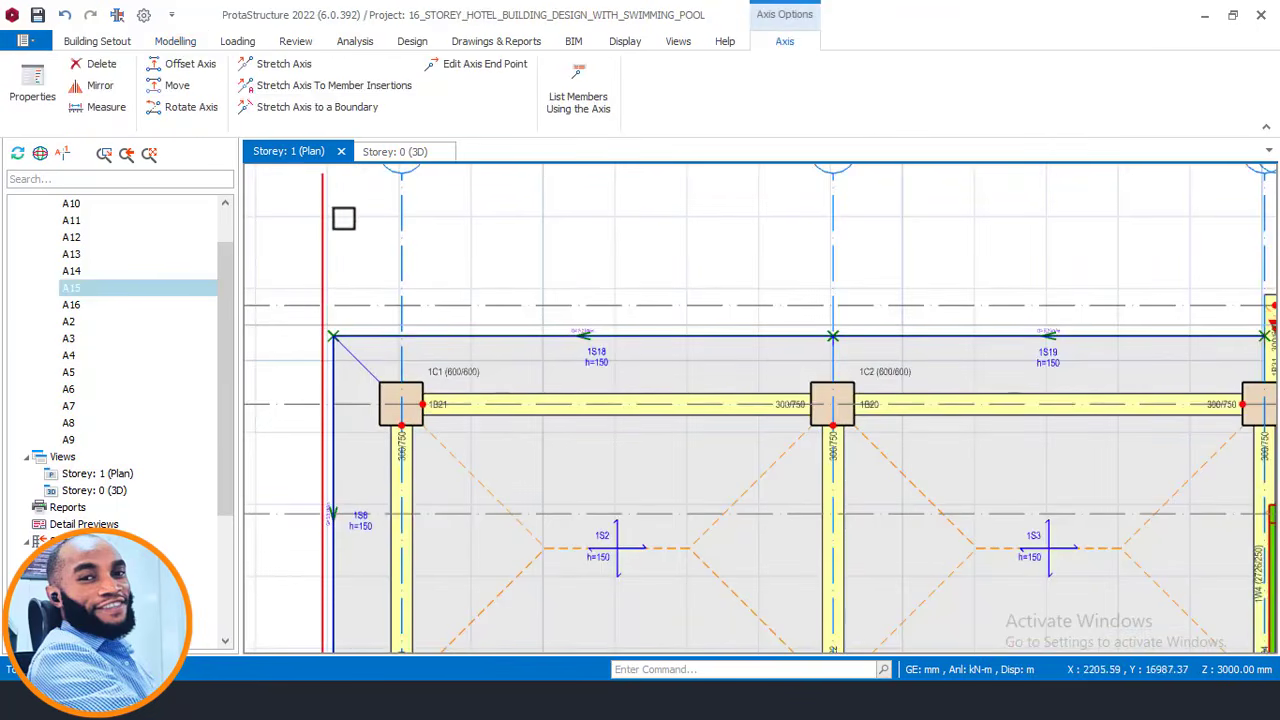
right_click(343, 218)
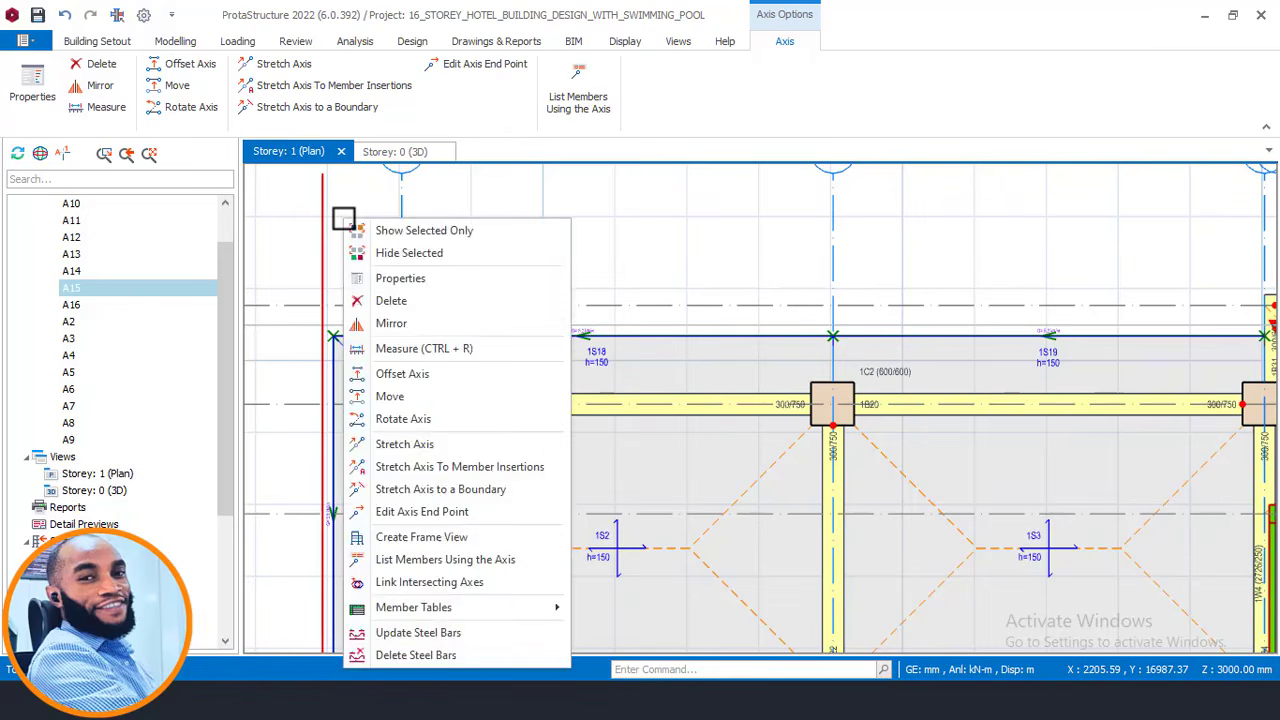
left_click(350, 201)
middle_click_drag(371, 291, 538, 243)
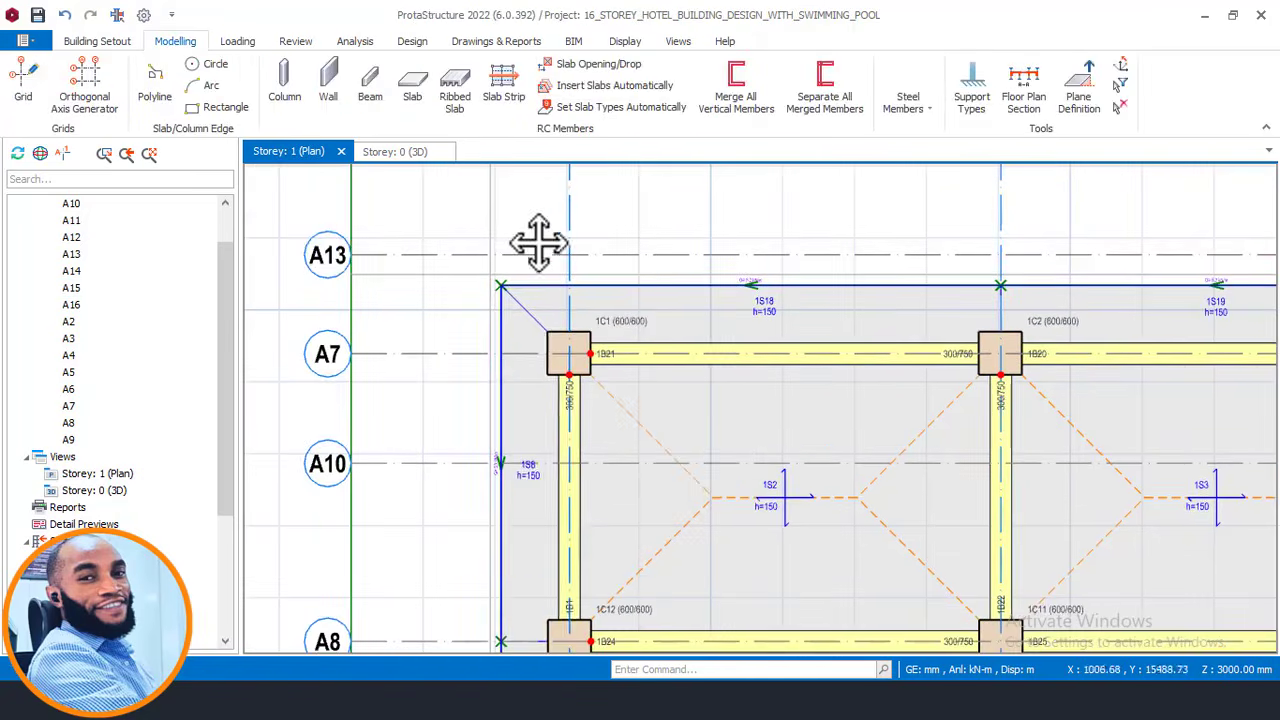
- Measure slab 1S8's projection along axis A10, from the outer face of the axis A1 beam to the slab's outer edge
scroll(526, 484, "up", 2)
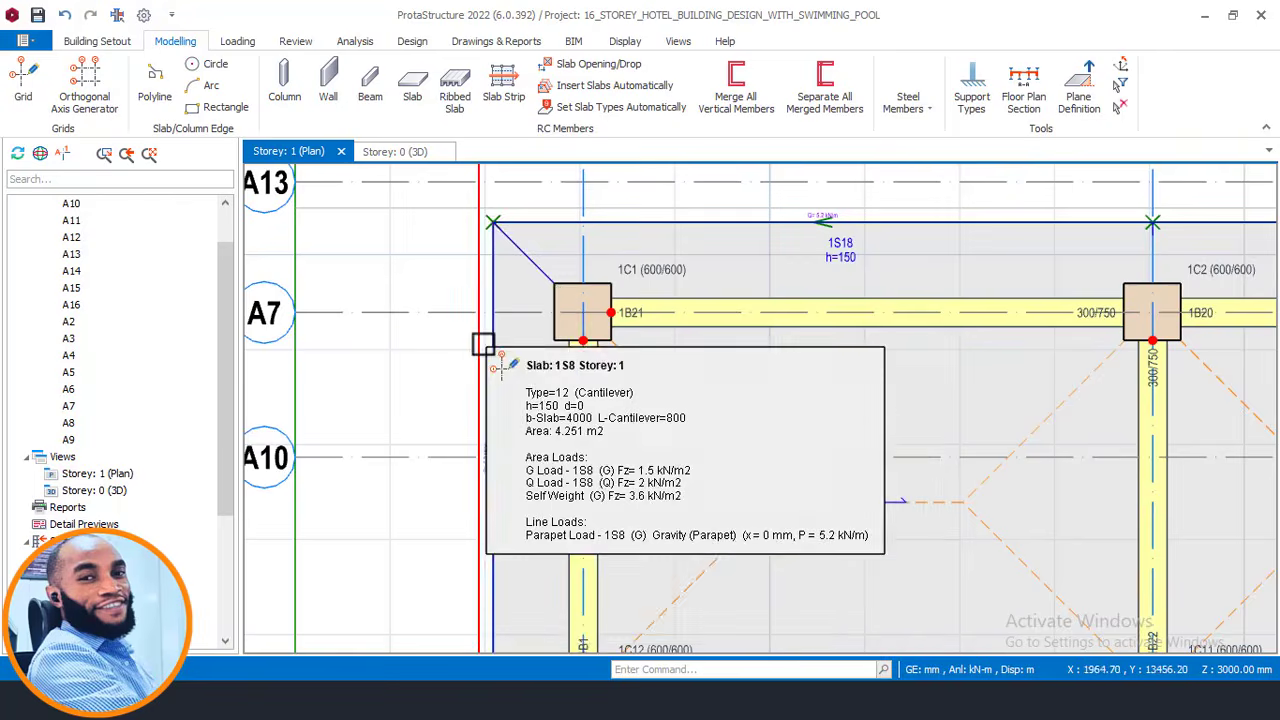
scroll(485, 345, "up", 1)
middle_click_drag(518, 346, 558, 482)
right_click(602, 213)
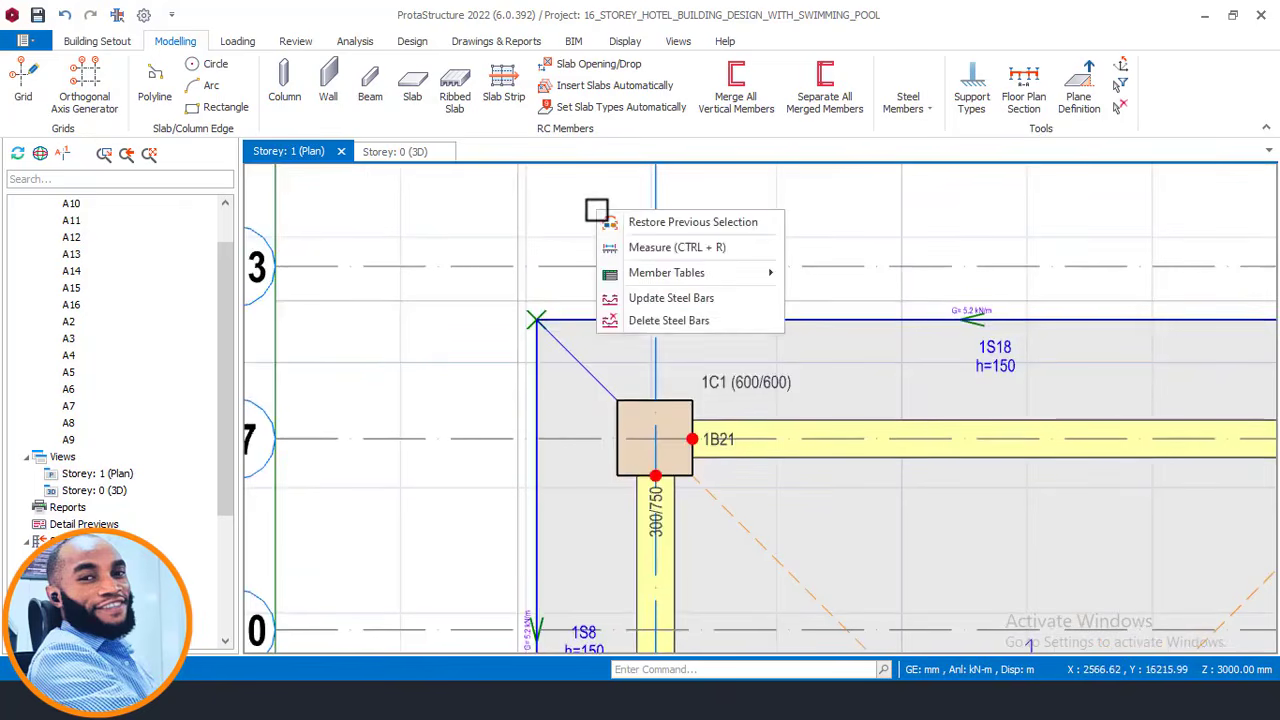
left_click(700, 246)
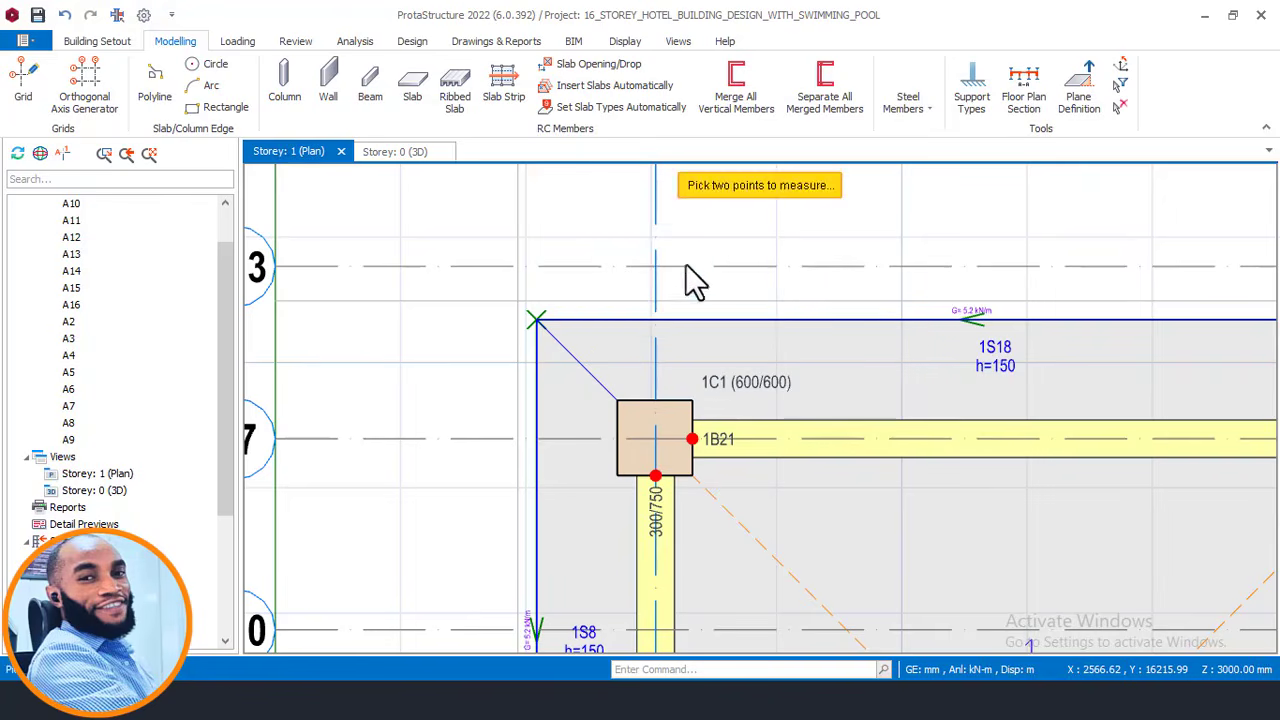
middle_click_drag(600, 534, 608, 363)
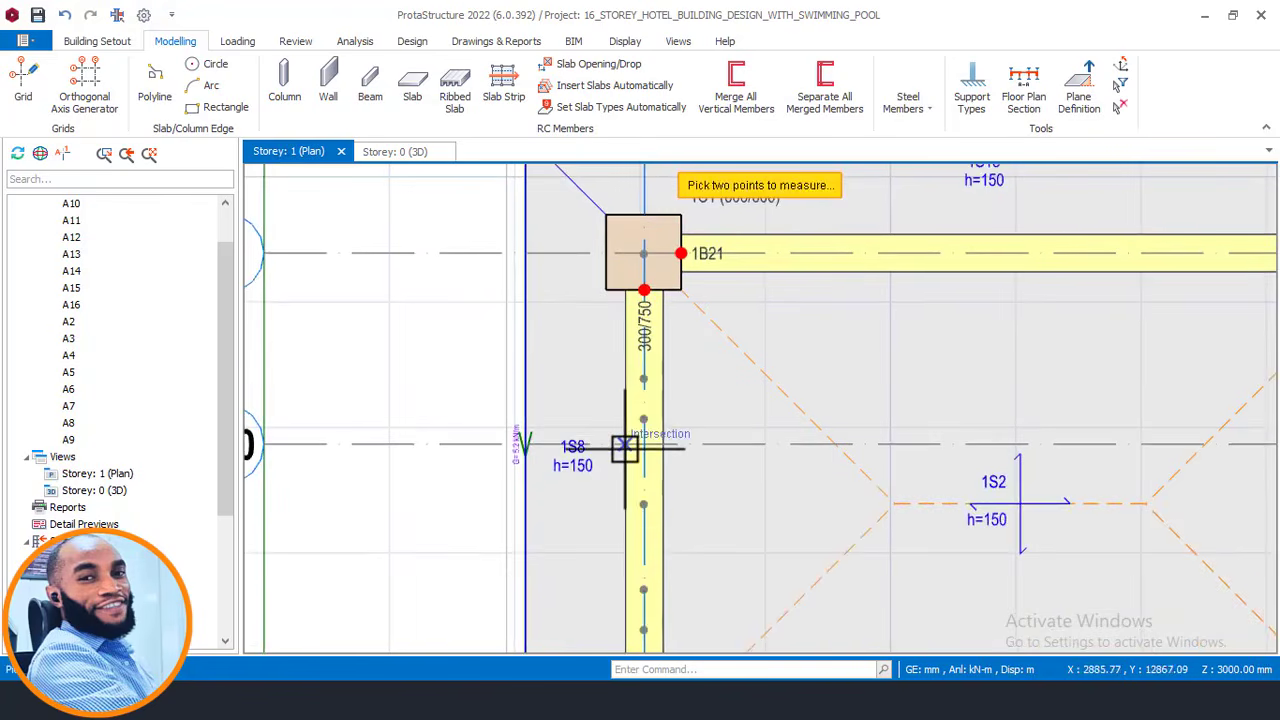
scroll(520, 443, "up", 2)
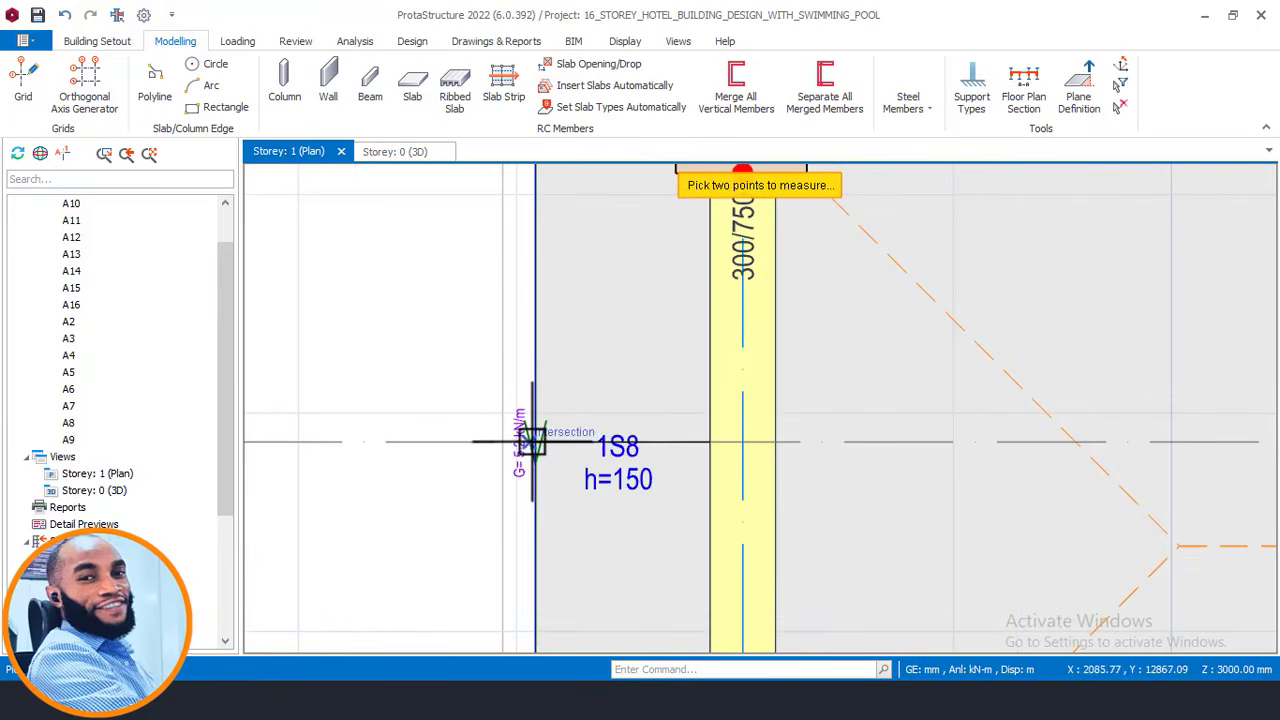
scroll(532, 441, "up", 2)
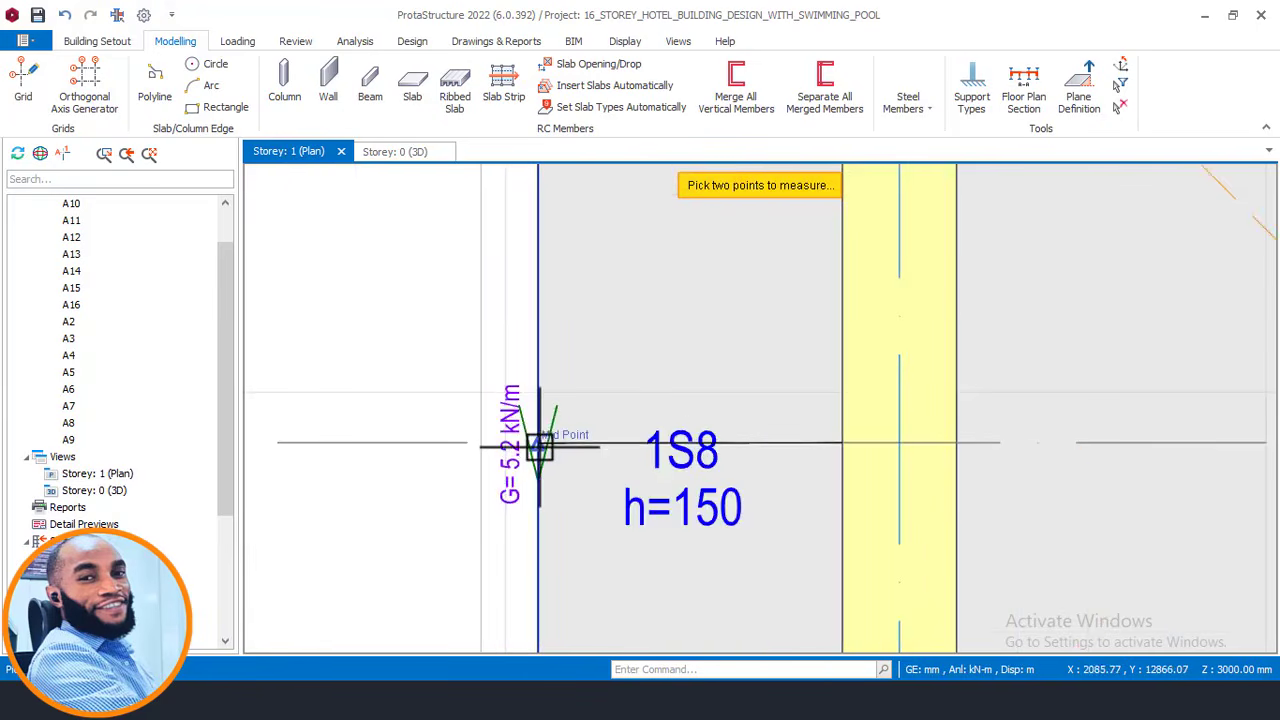
left_click(540, 438)
scroll(716, 390, "up", 2)
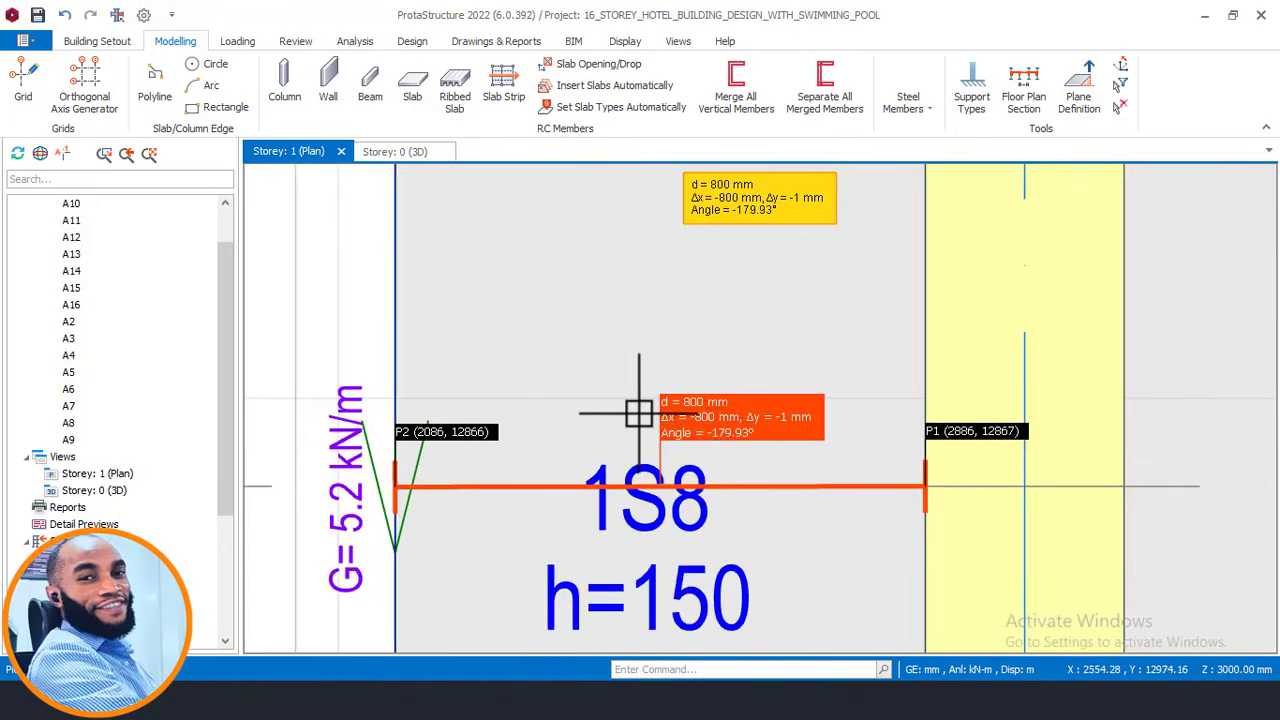
key("Escape")
scroll(542, 372, "down", 2)
scroll(548, 375, "down", 5)
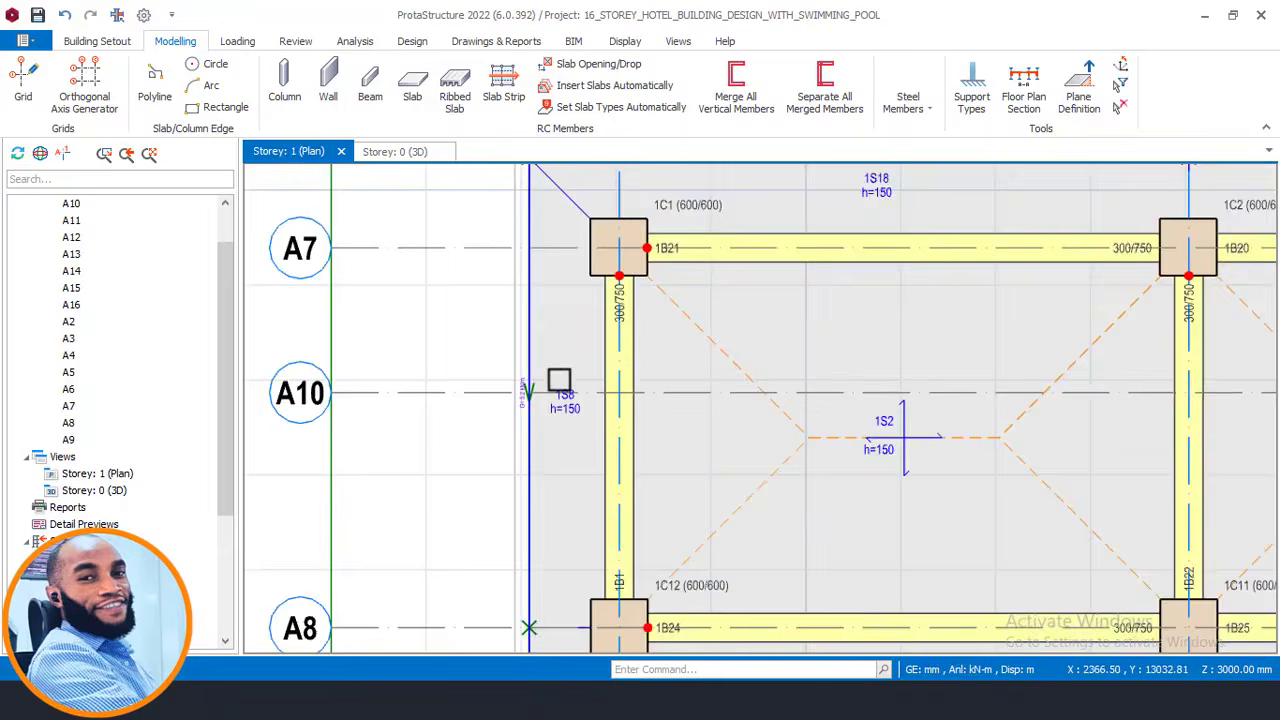
- Review the cantilever slabs along axis A7 between the corner column at axis A1 and column 1C6 at axis A6
middle_click_drag(543, 391, 512, 522)
middle_click_drag(560, 322, 451, 282)
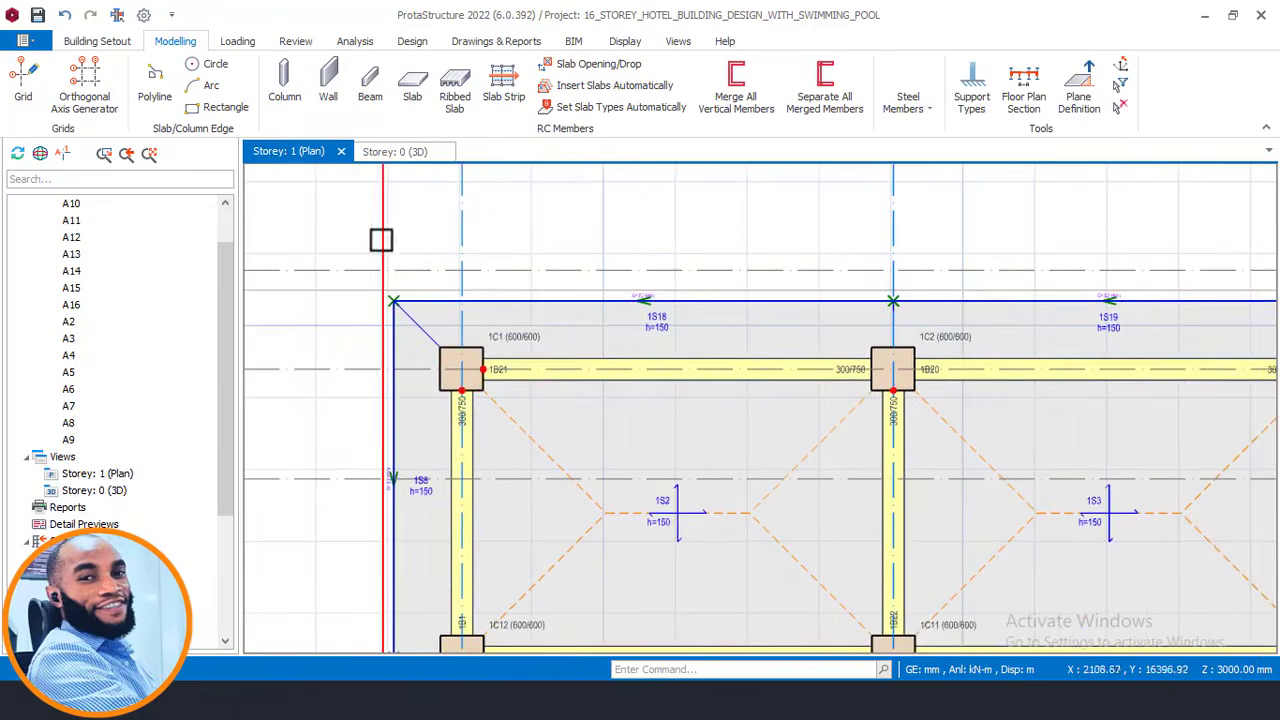
scroll(409, 266, "down", 5)
scroll(877, 345, "up", 4)
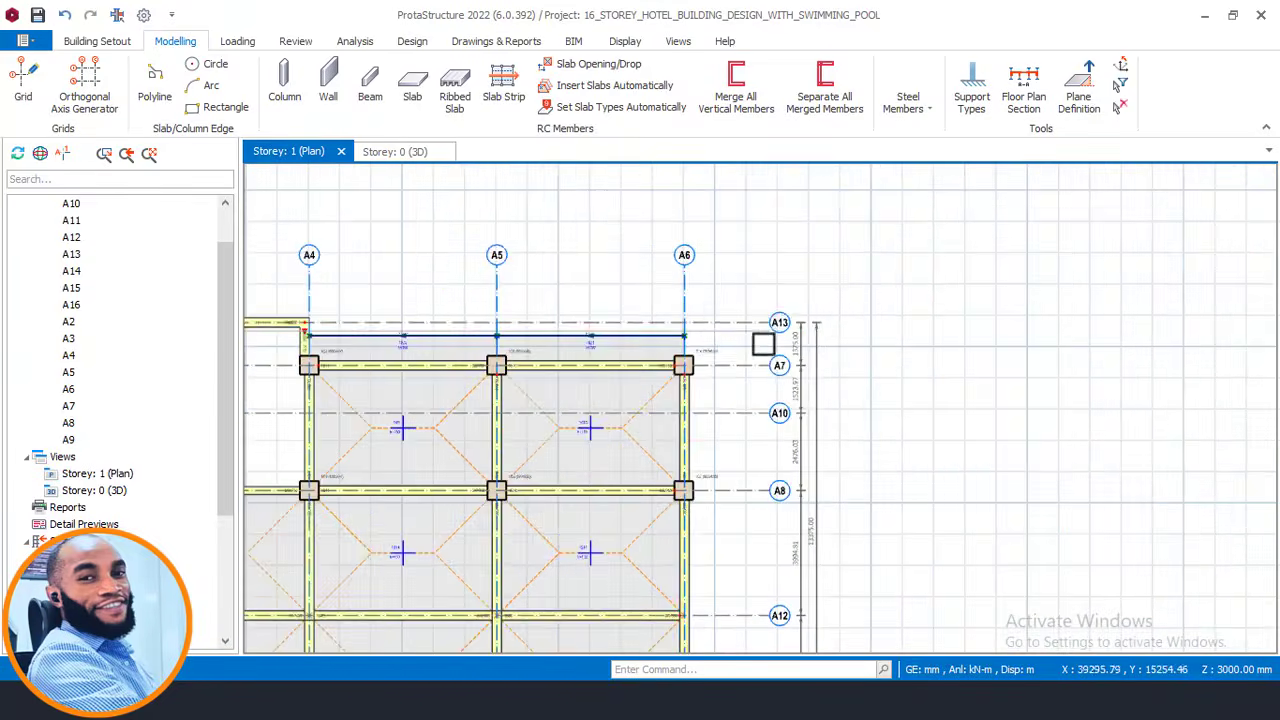
scroll(700, 350, "up", 2)
scroll(682, 345, "up", 2)
scroll(900, 335, "down", 2)
scroll(1029, 323, "down", 2)
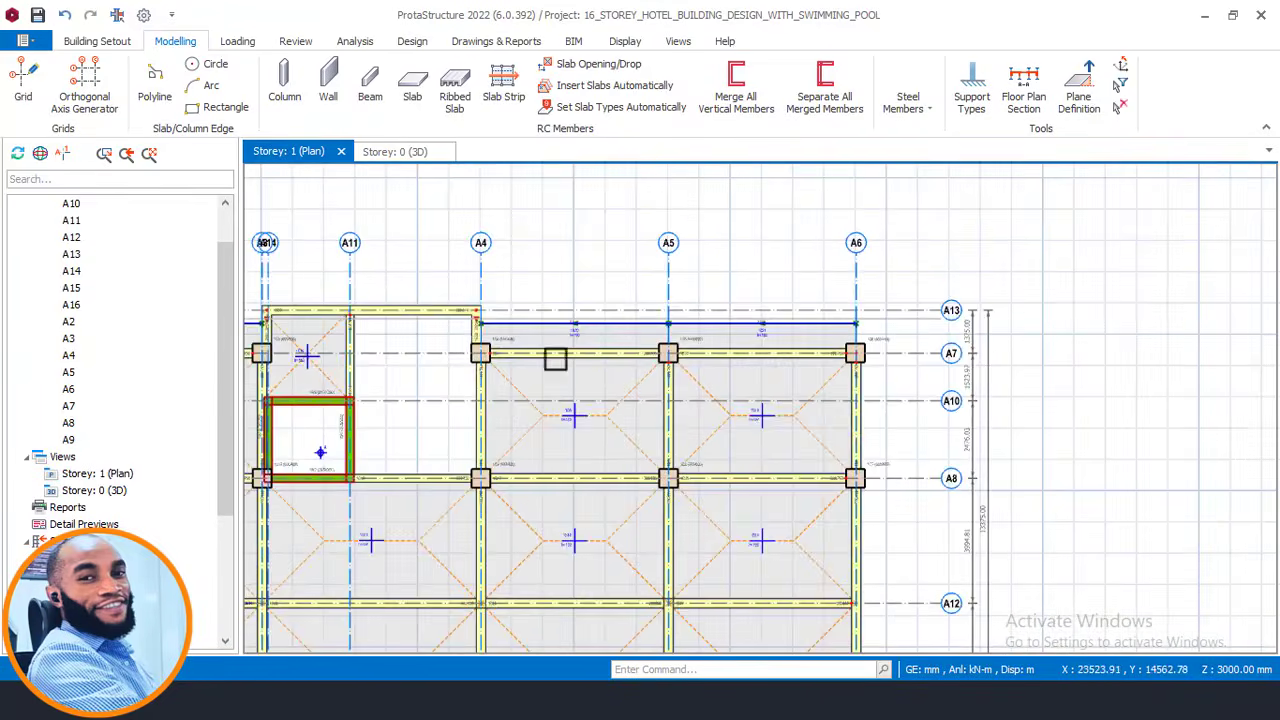
middle_click_drag(535, 353, 943, 394)
middle_click_drag(440, 336, 580, 391)
- Offset a copy of axis A15 from beside axis A1 to the outer face of corner column 1C6
scroll(475, 380, "up", 3)
left_click(503, 348)
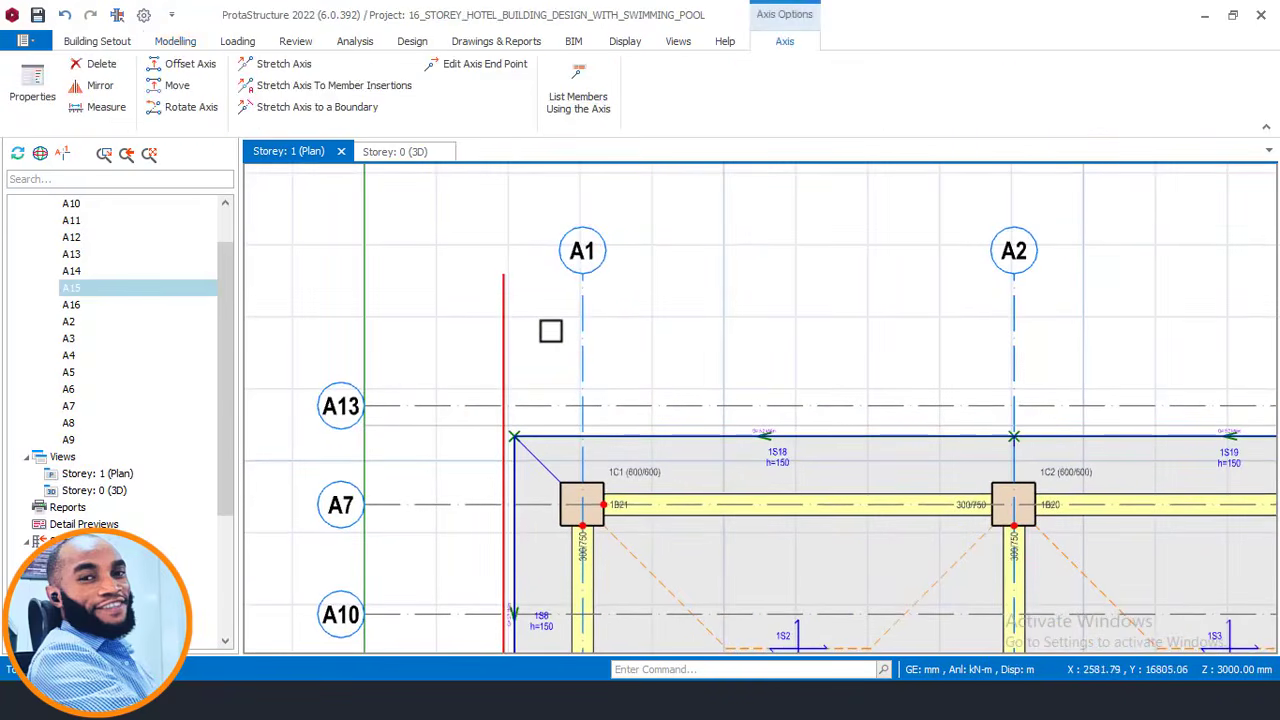
right_click(551, 331)
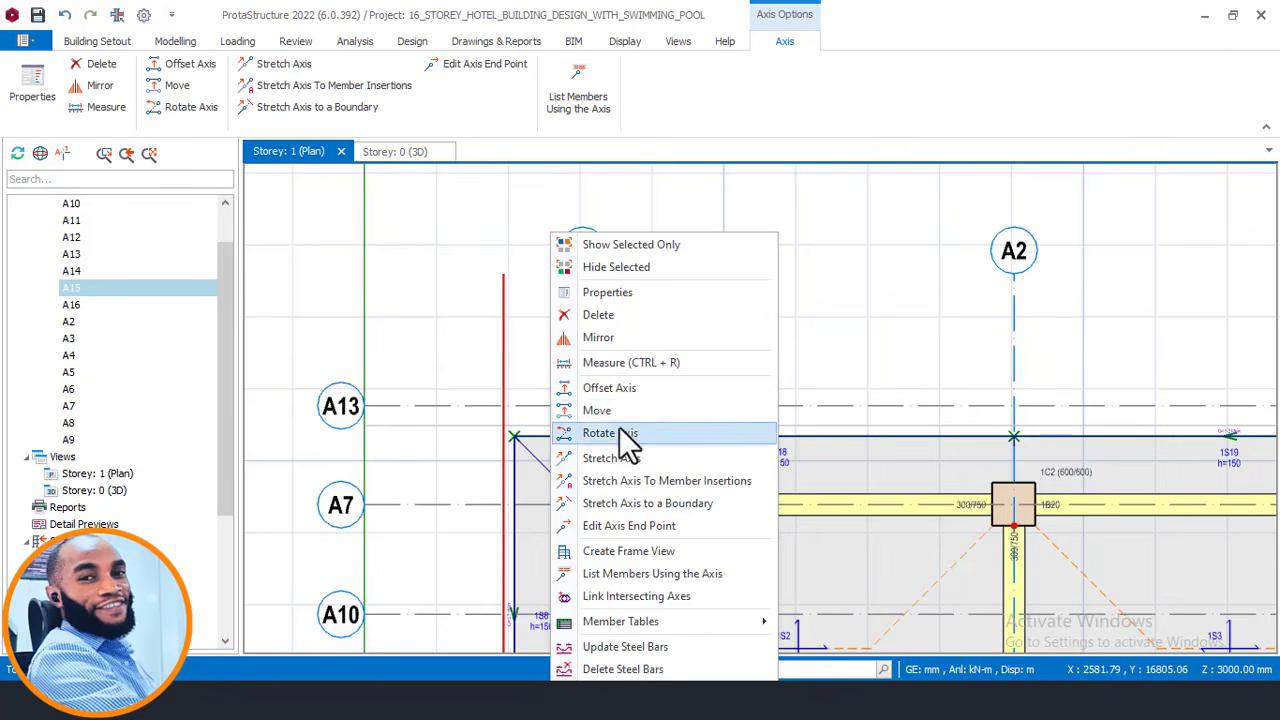
left_click(620, 386)
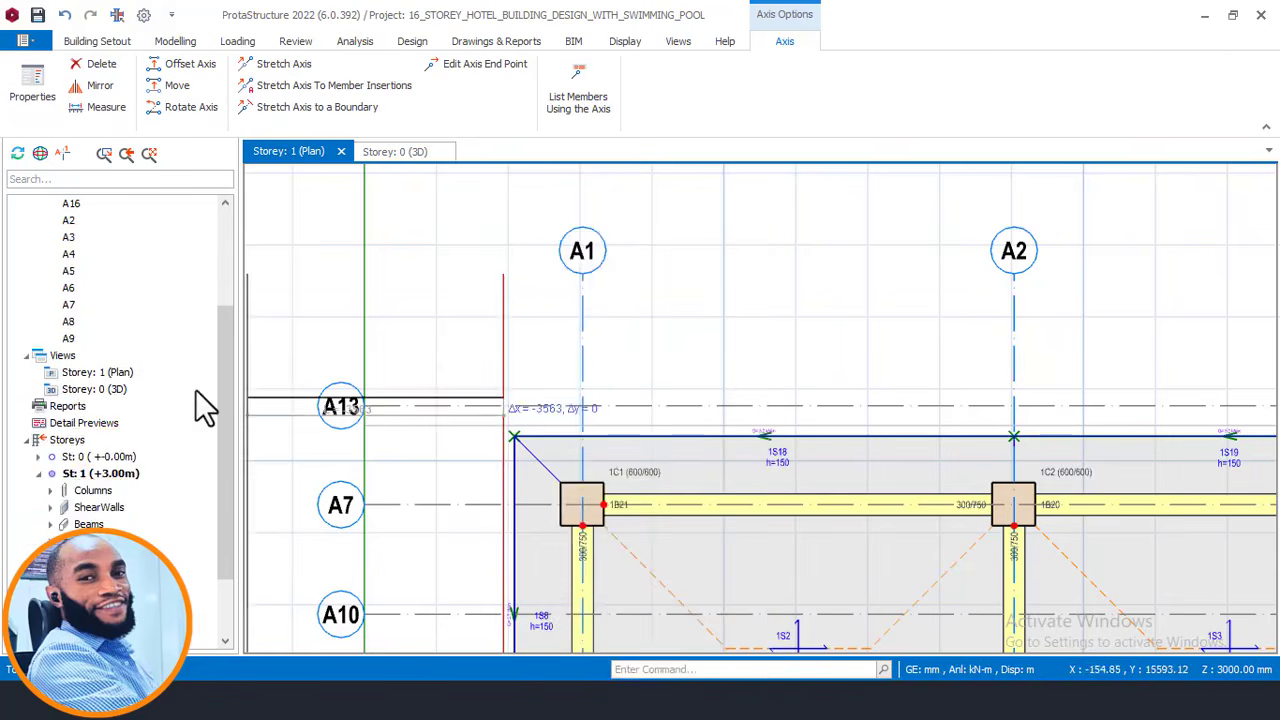
scroll(356, 396, "down", 4)
middle_click_drag(1035, 402, 617, 349)
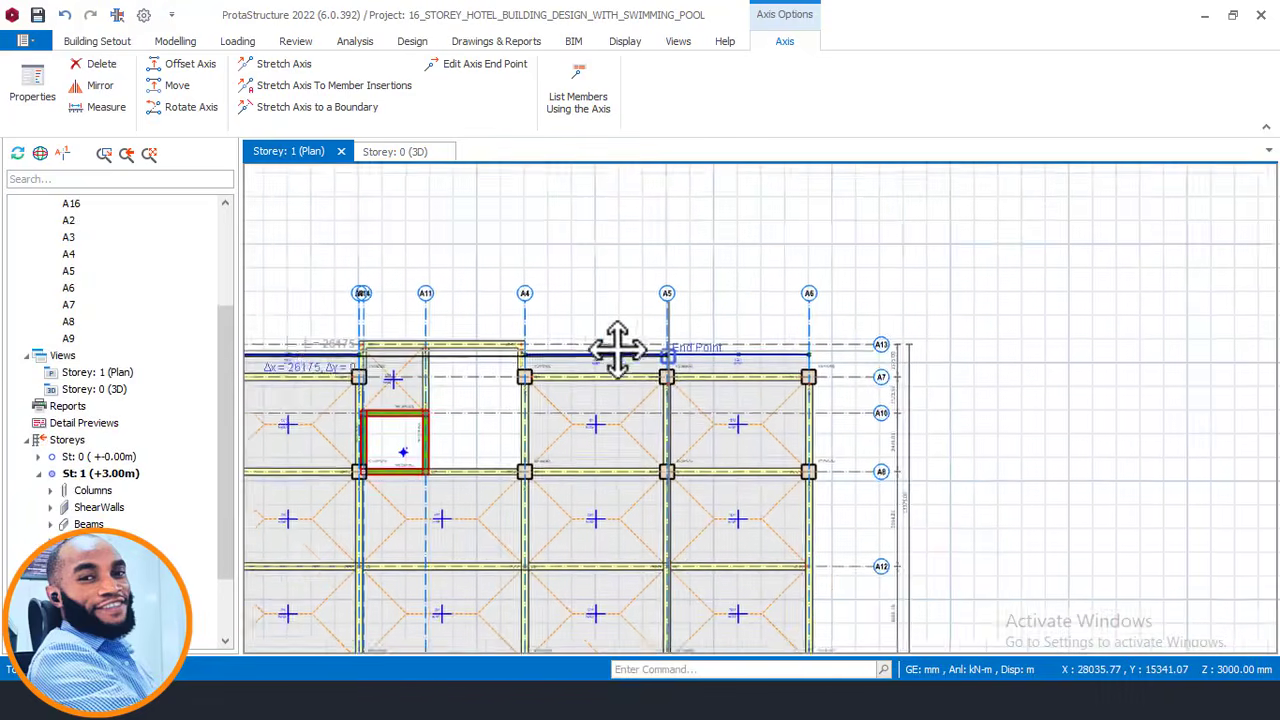
scroll(665, 373, "up", 6)
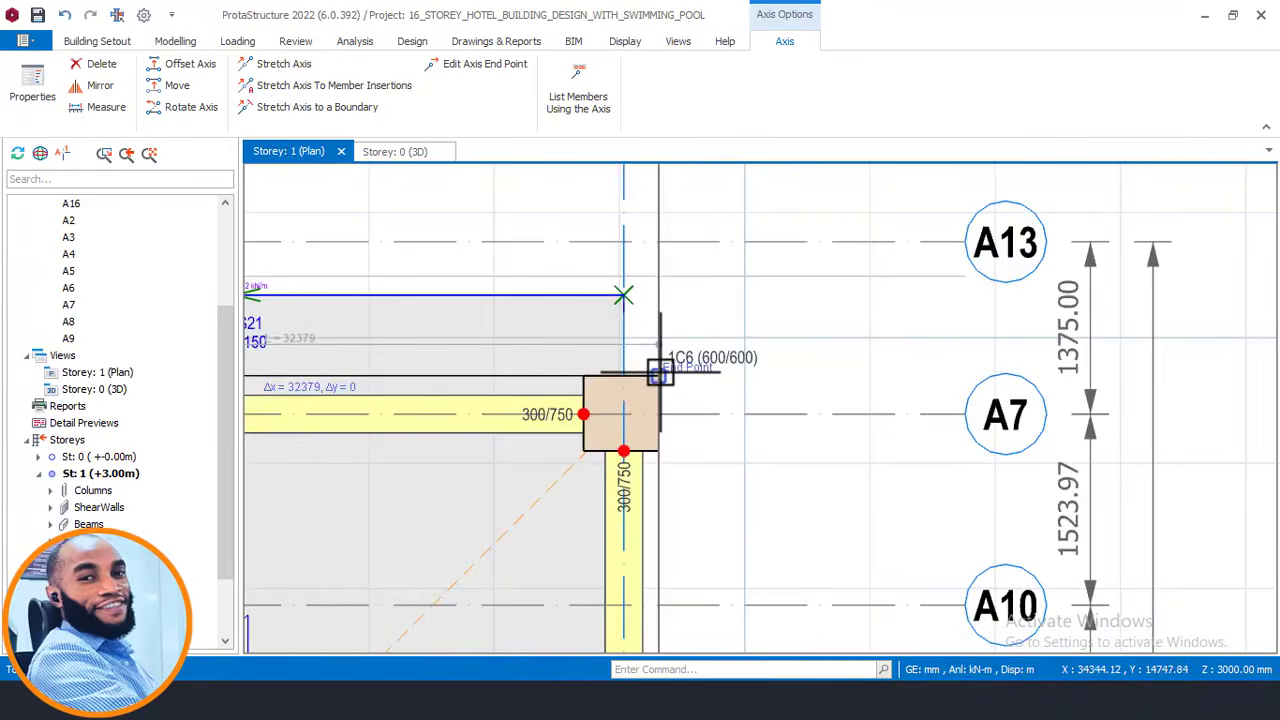
scroll(659, 373, "up", 2)
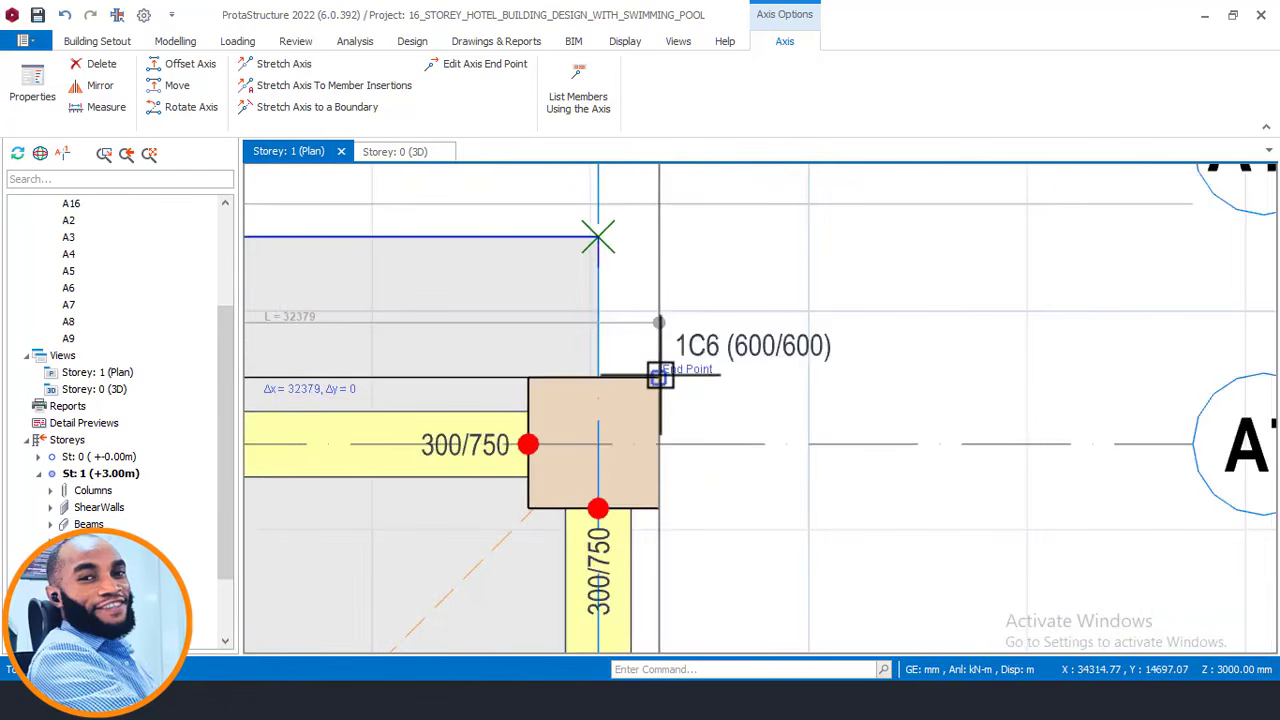
left_click(659, 376)
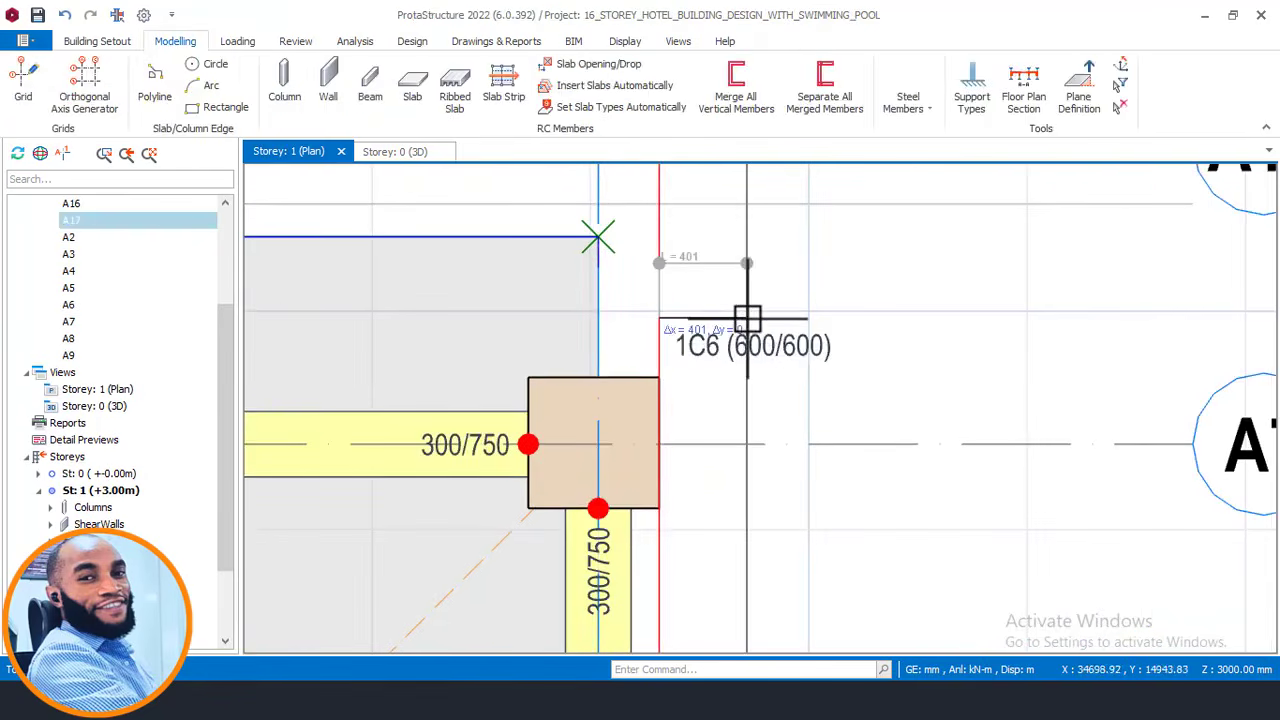
key("Escape")
- Inspect the properties of the line load on slab 1S21's outer edge, and check the distance from axis A6 to column 1C6's outer face
scroll(597, 345, "up", 2)
middle_click_drag(609, 386, 631, 469)
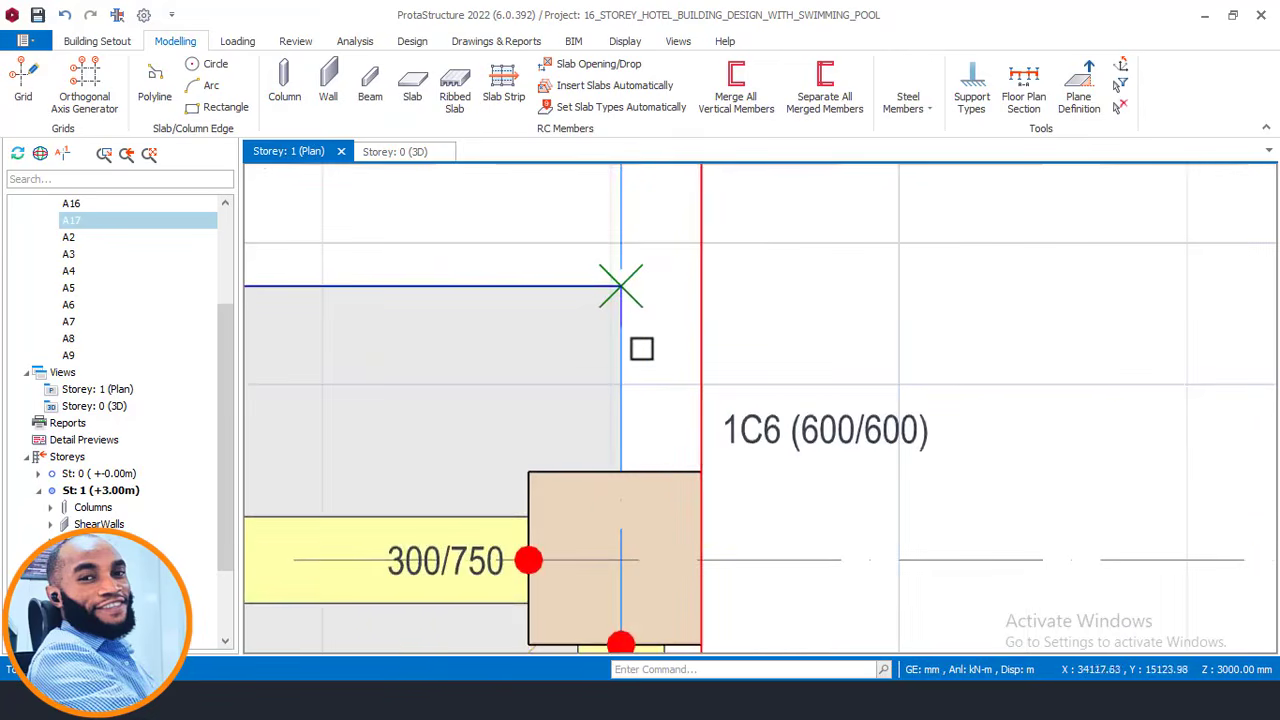
middle_click_drag(670, 371, 704, 392)
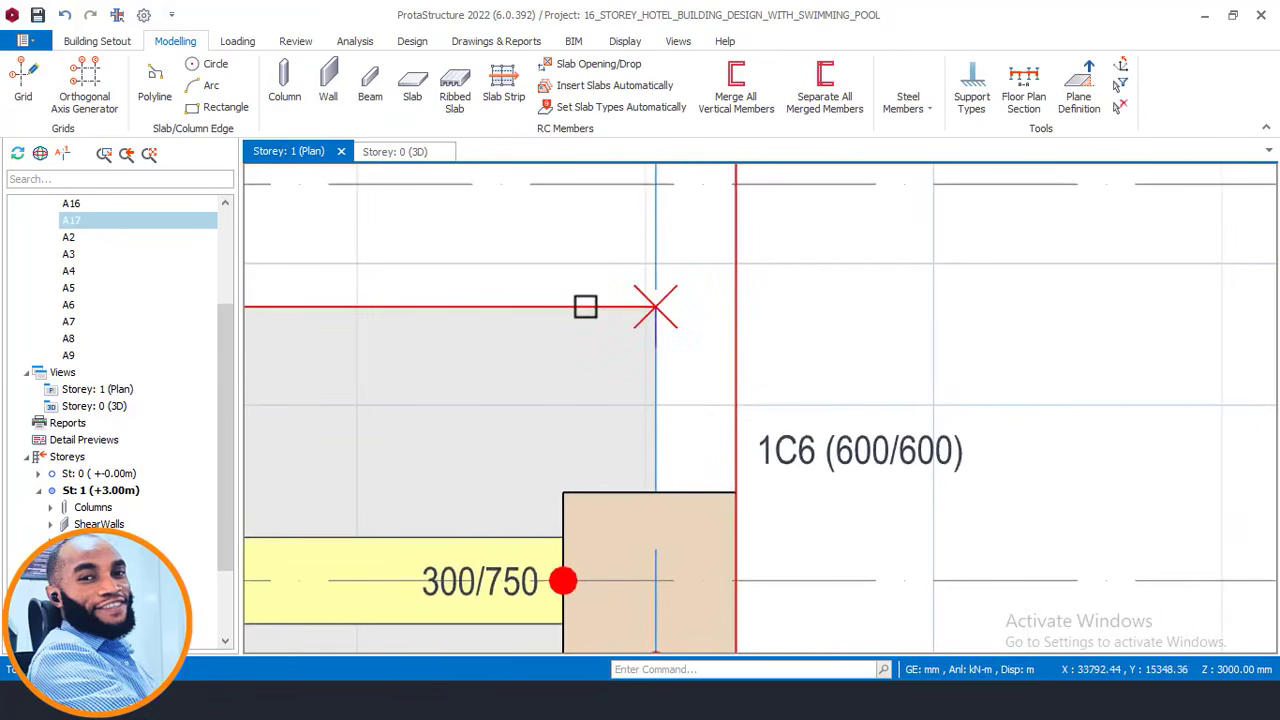
right_click(545, 239)
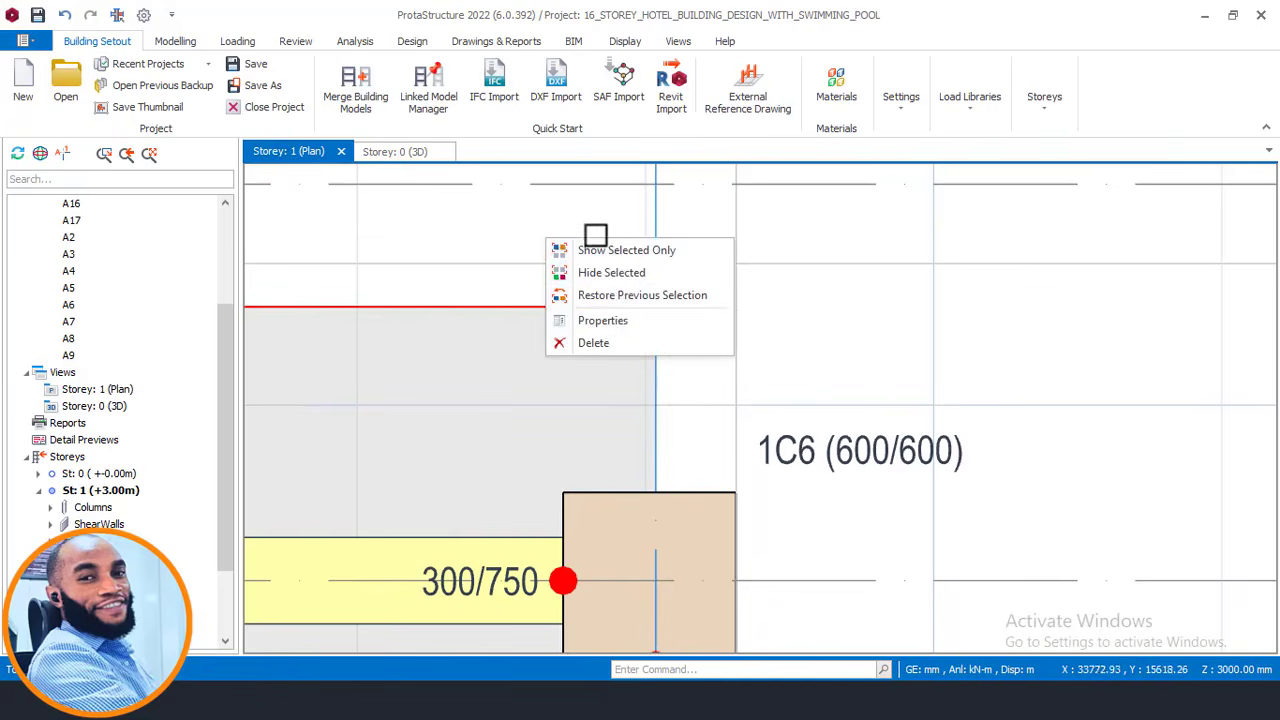
left_click(603, 320)
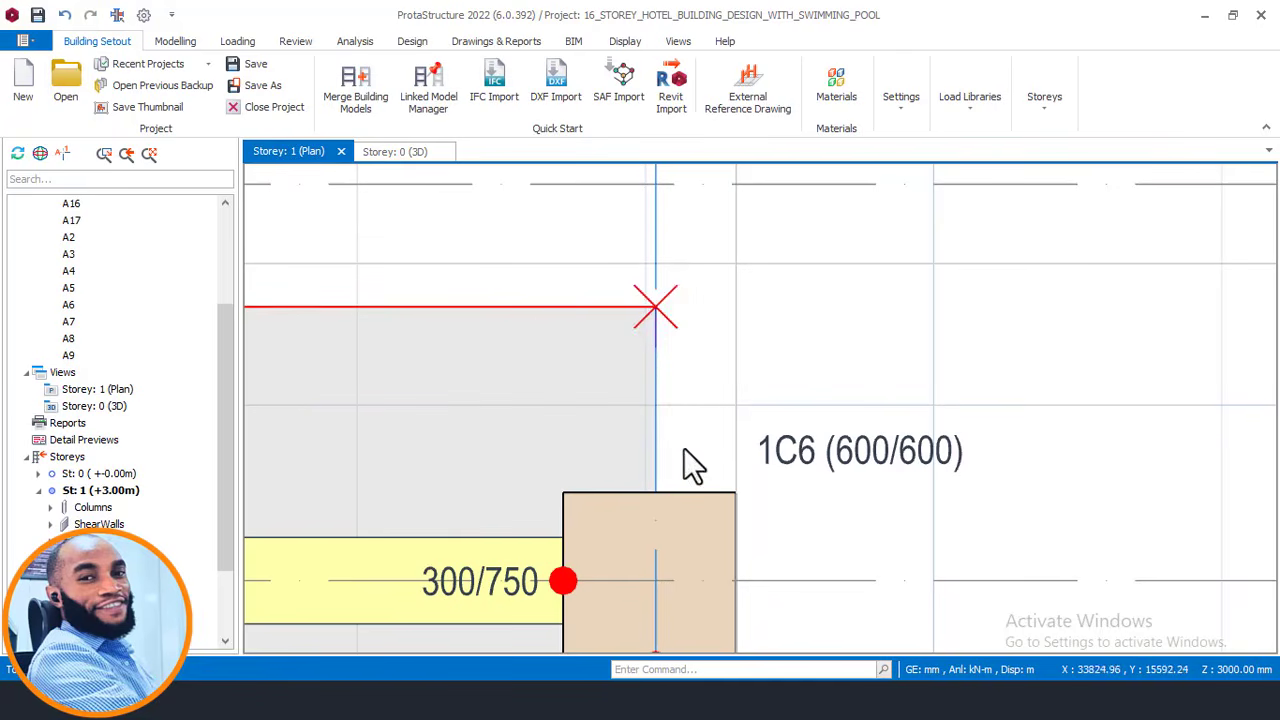
scroll(670, 493, "up", 1)
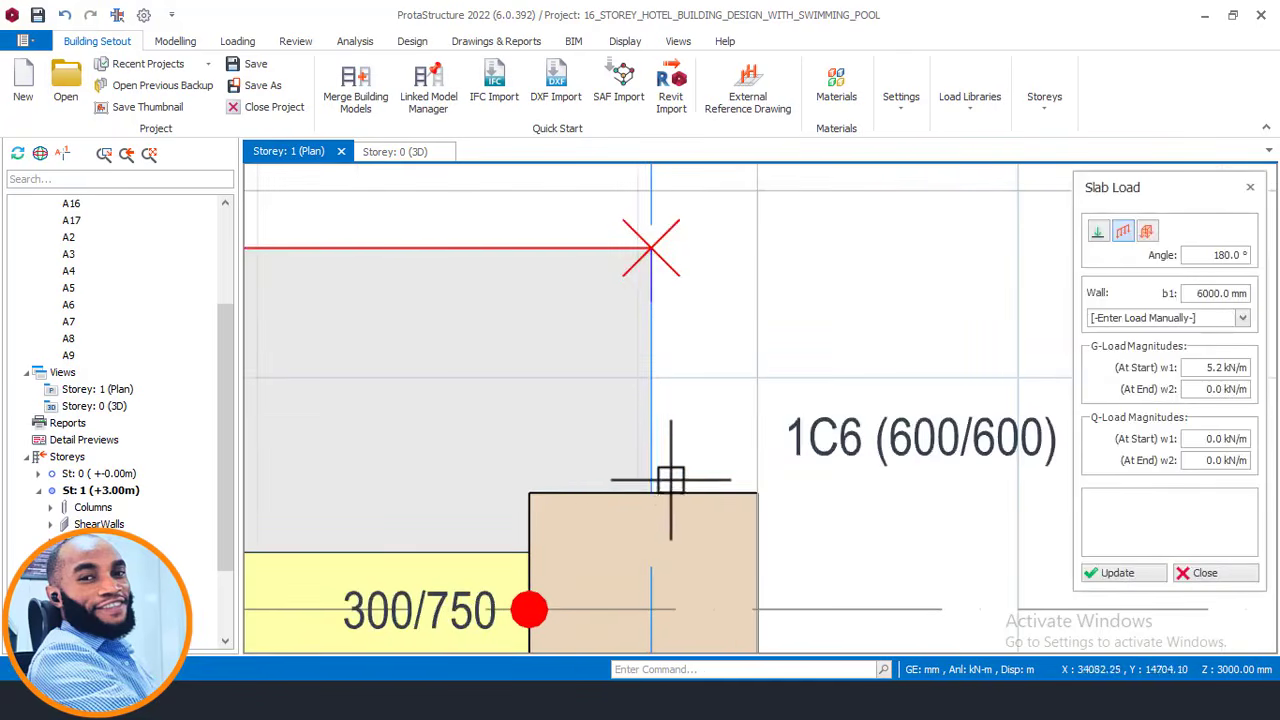
scroll(659, 493, "down", 1)
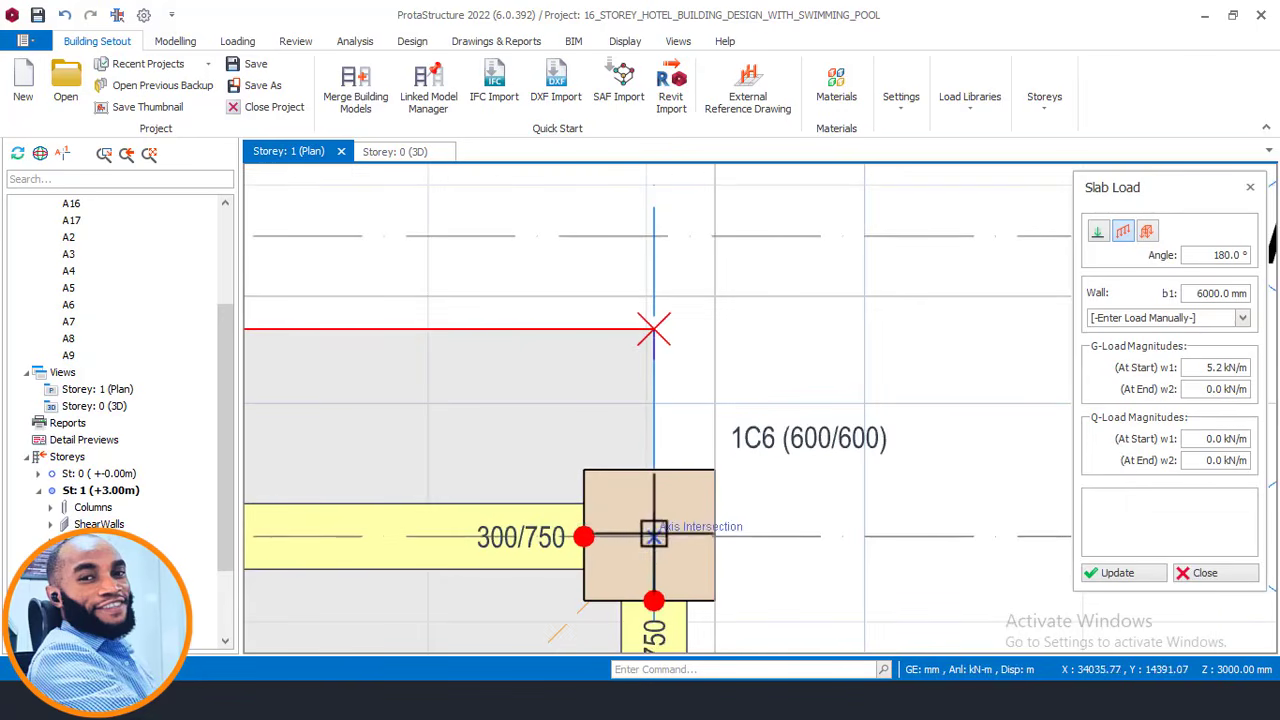
left_click(654, 537)
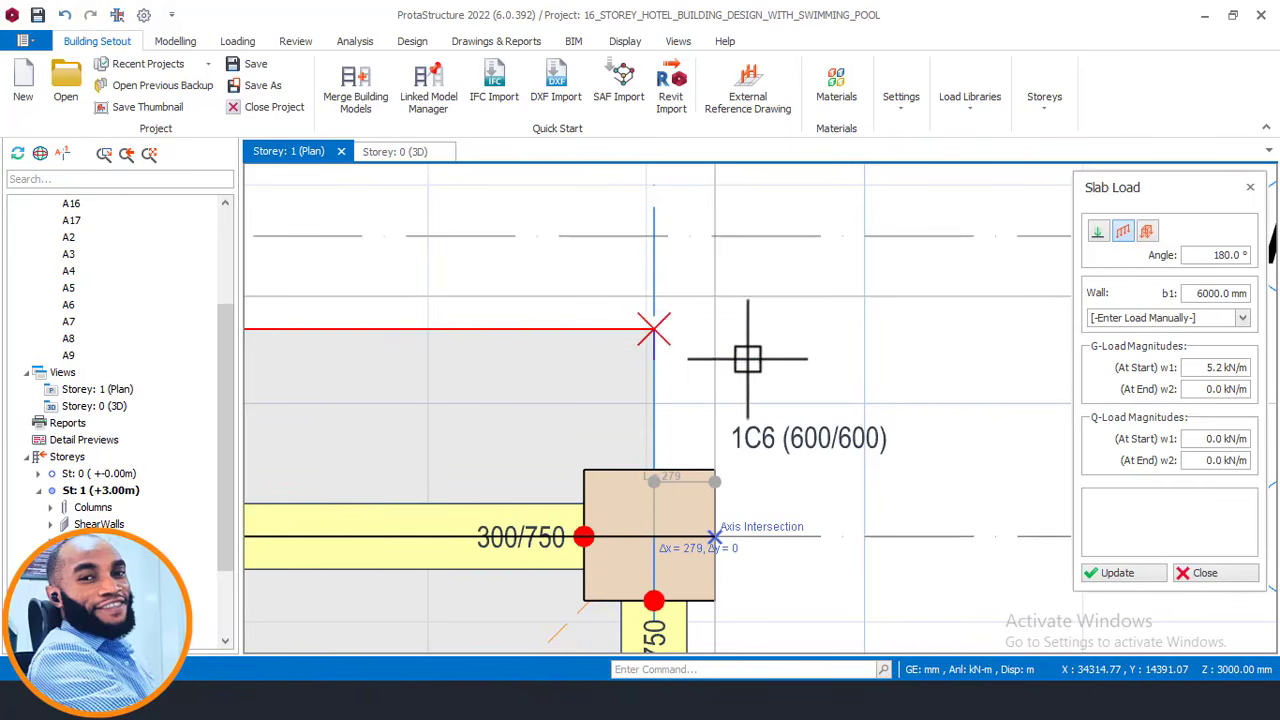
key("Escape")
key("Escape")
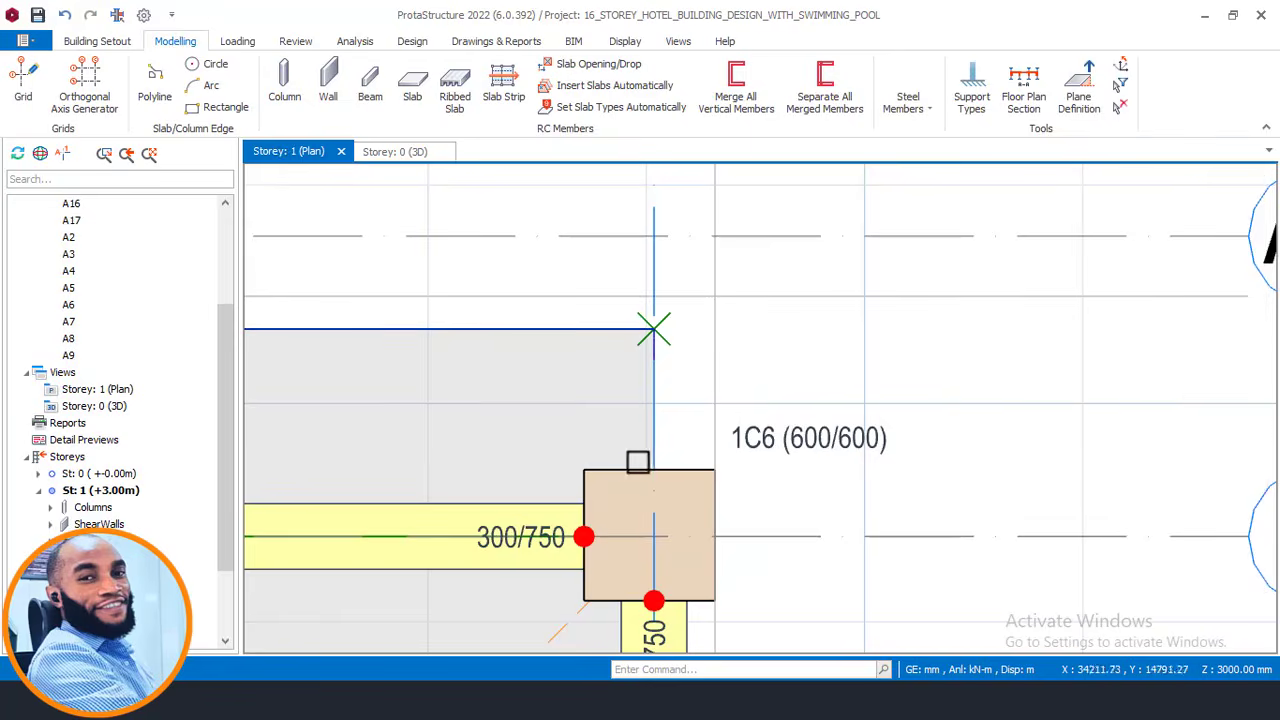
- Examine the line load along slab 1S21's outer edge up to its end at axis A6, beside column 1C6
scroll(865, 479, "down", 3)
scroll(786, 457, "down", 3)
scroll(658, 436, "up", 4)
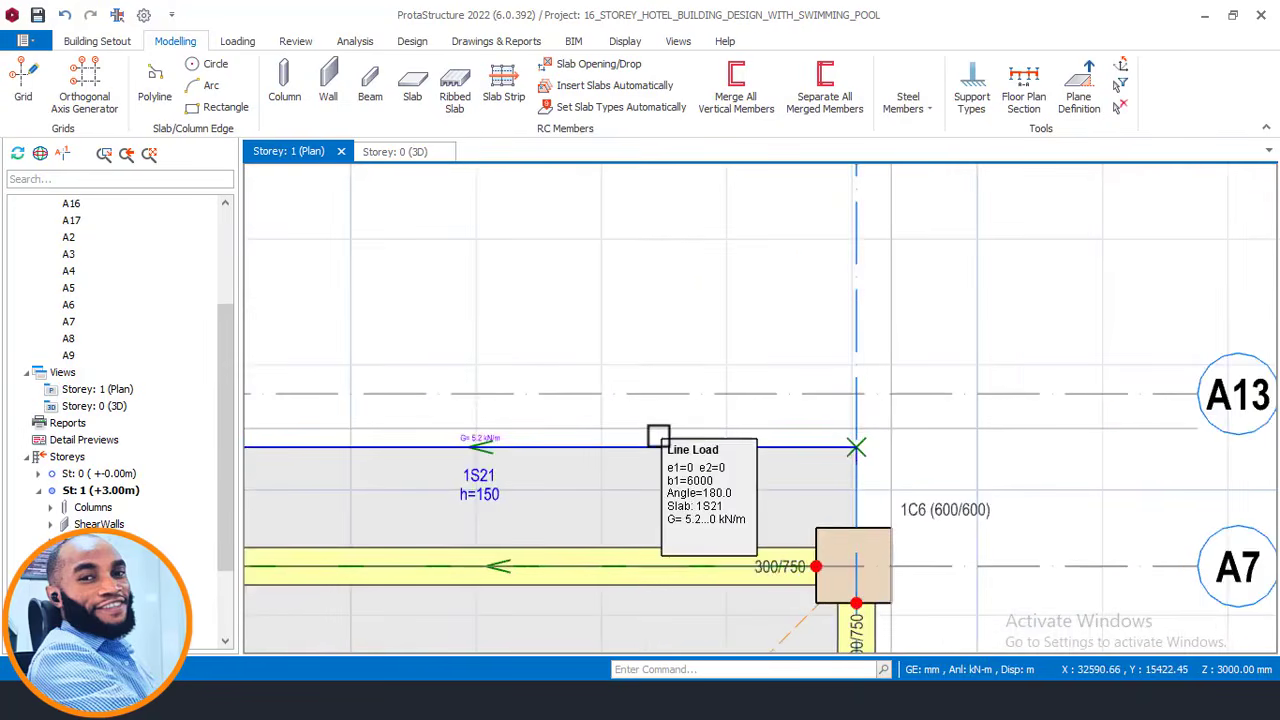
scroll(658, 436, "up", 3)
middle_click_drag(613, 447, 674, 454)
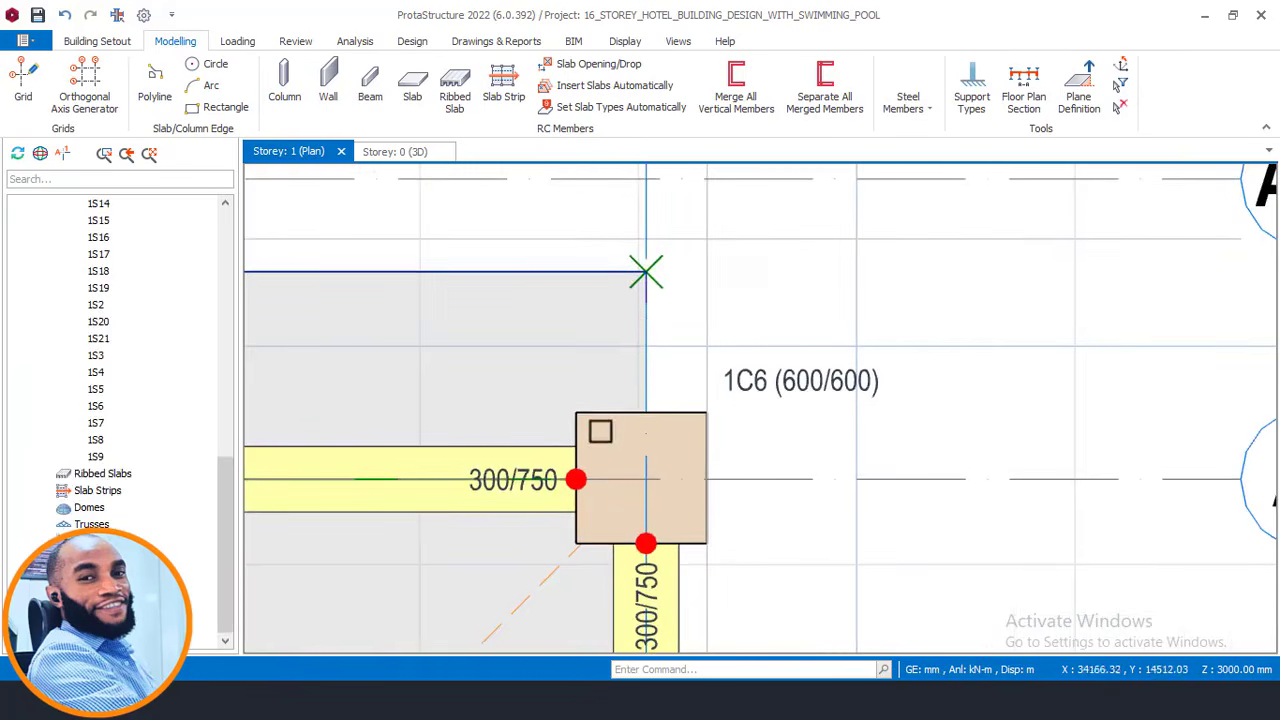
- Using slab 1S21's properties, add a 950 mm cantilever slab along axis A7, from axis A6 to the outer face of column 1C6
left_click(640, 277)
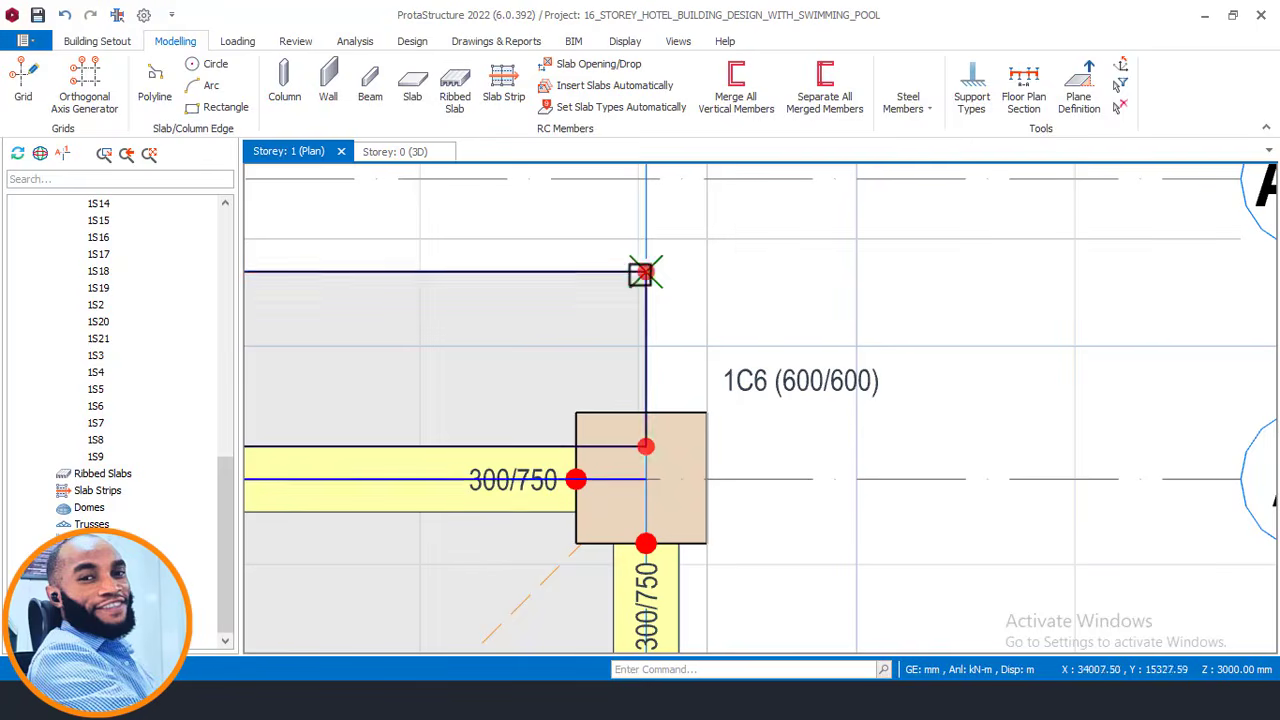
right_click(578, 233)
left_click(643, 286)
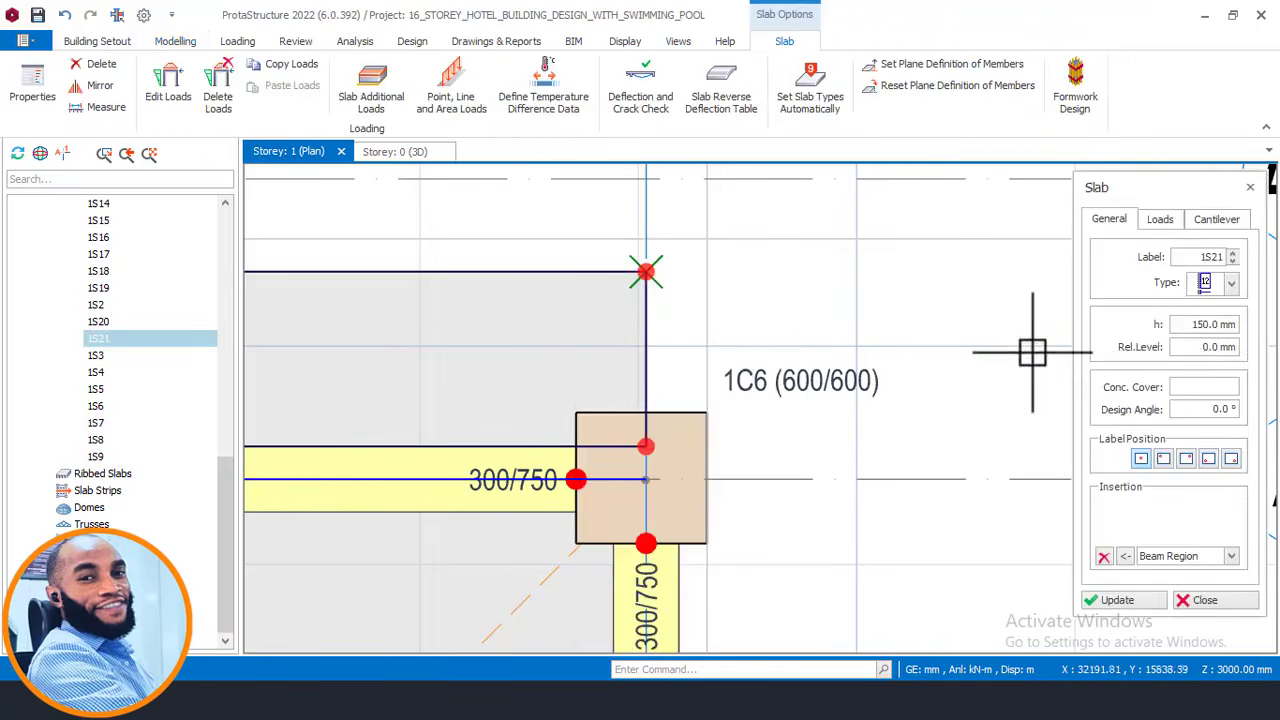
left_click(1200, 221)
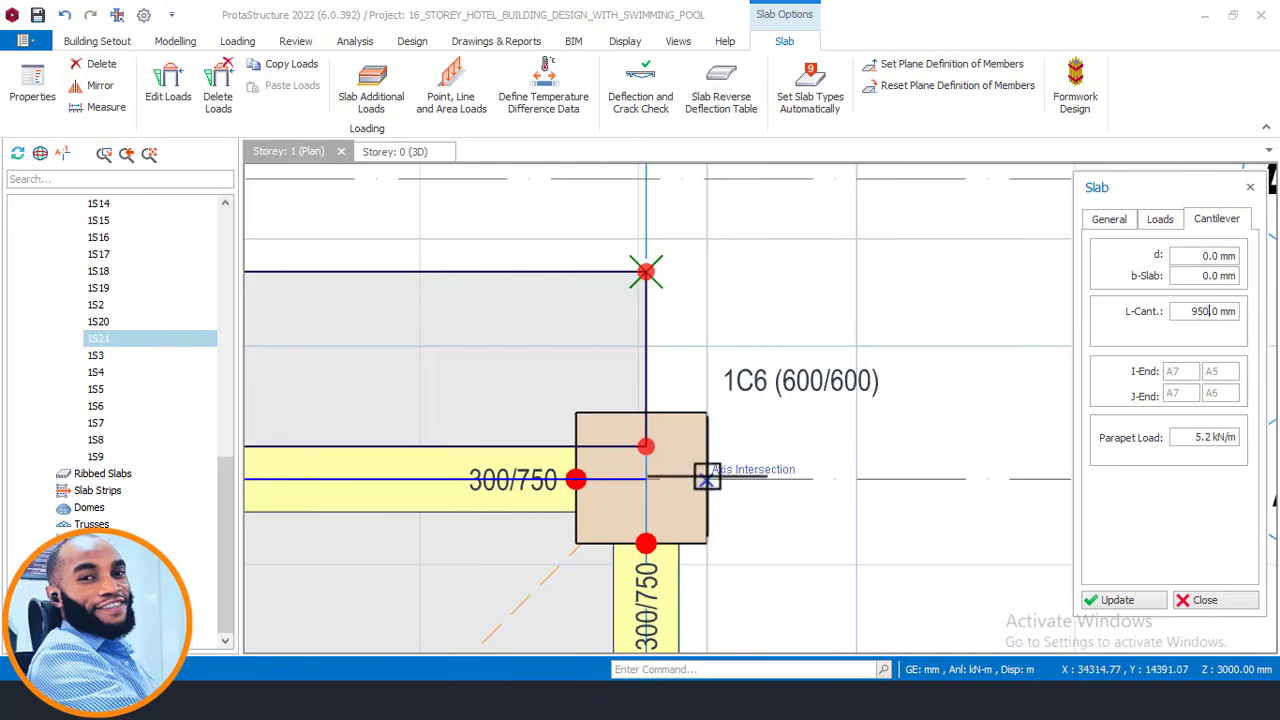
scroll(660, 468, "up", 1)
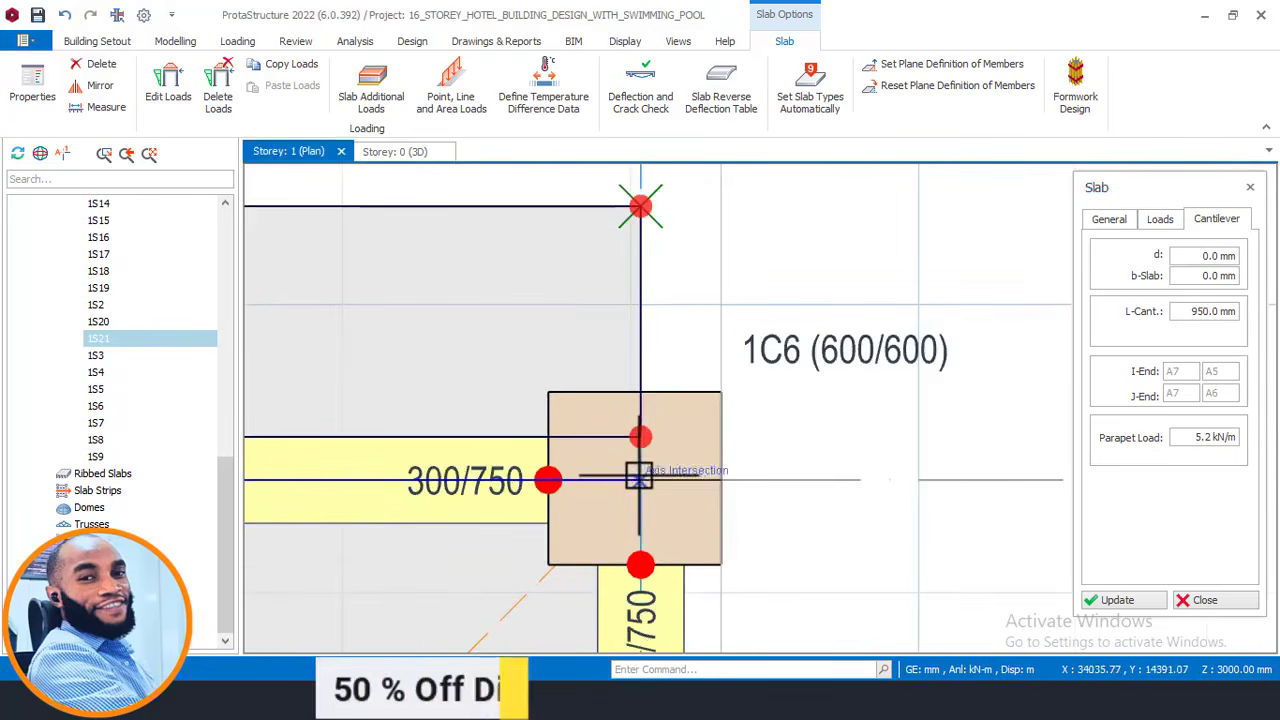
left_click(690, 281)
scroll(828, 328, "down", 3)
scroll(754, 277, "up", 2)
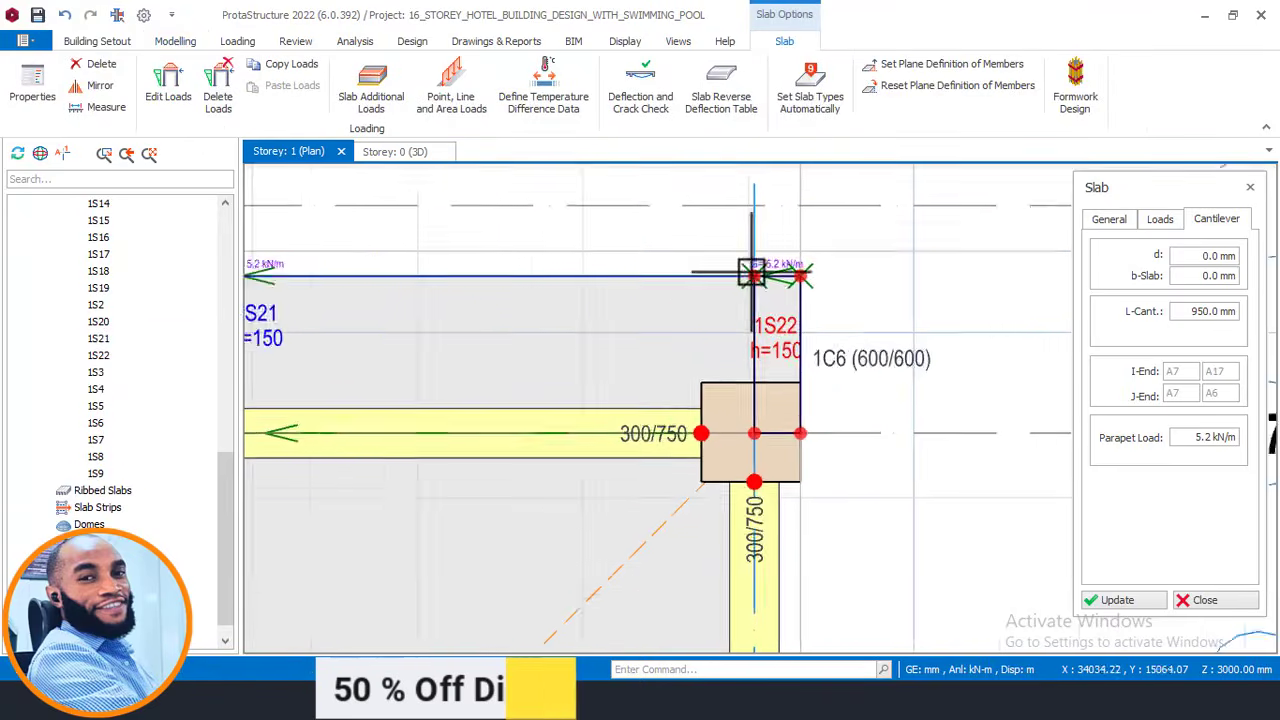
scroll(818, 420, "down", 3)
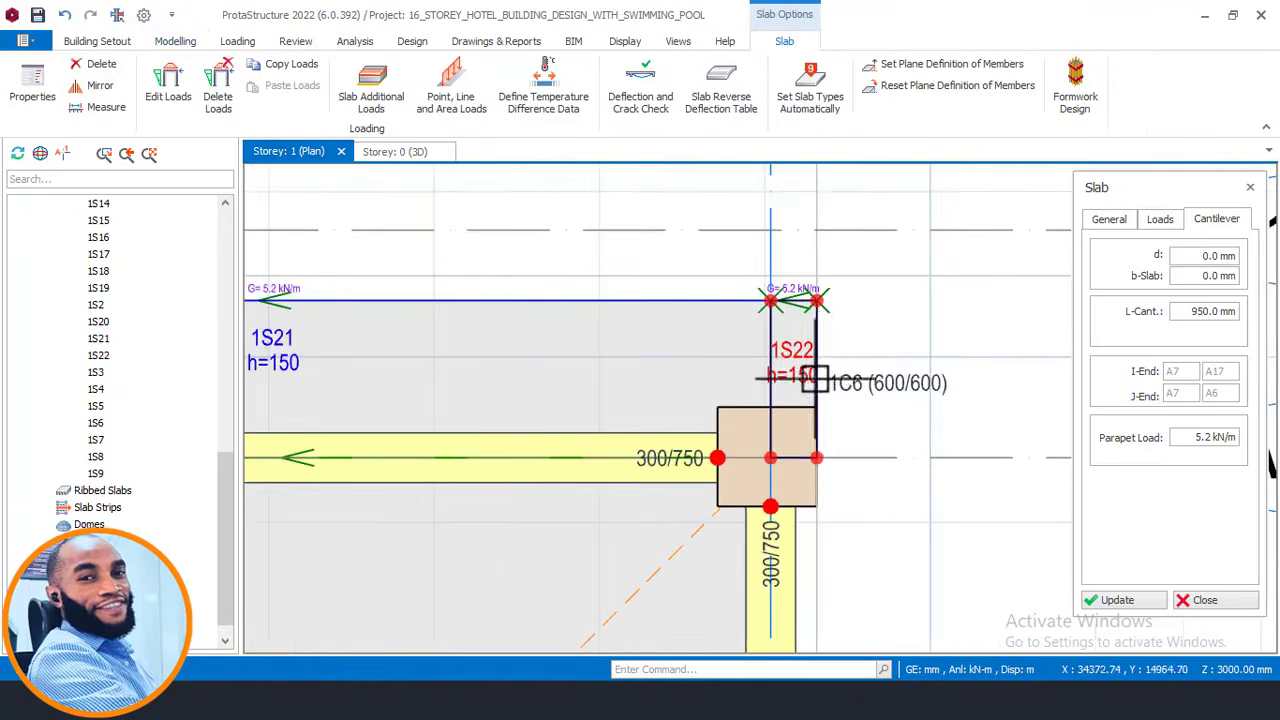
scroll(897, 357, "up", 2)
middle_click_drag(820, 443, 782, 470)
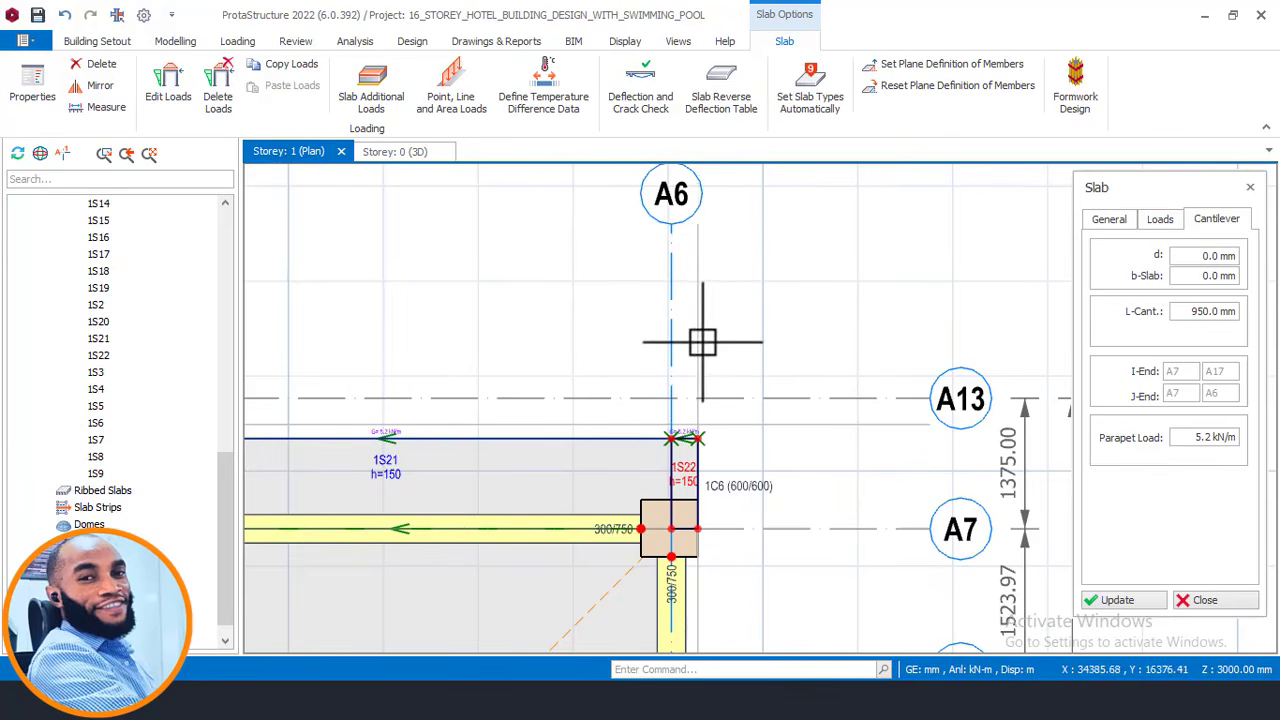
- Offset the horizontal axis lying between A13 and A7 down to the bottom face of column 1C13, below axis A9
scroll(855, 332, "down", 6)
middle_click_drag(462, 403, 991, 393)
middle_click_drag(768, 403, 470, 300)
scroll(414, 485, "up", 6)
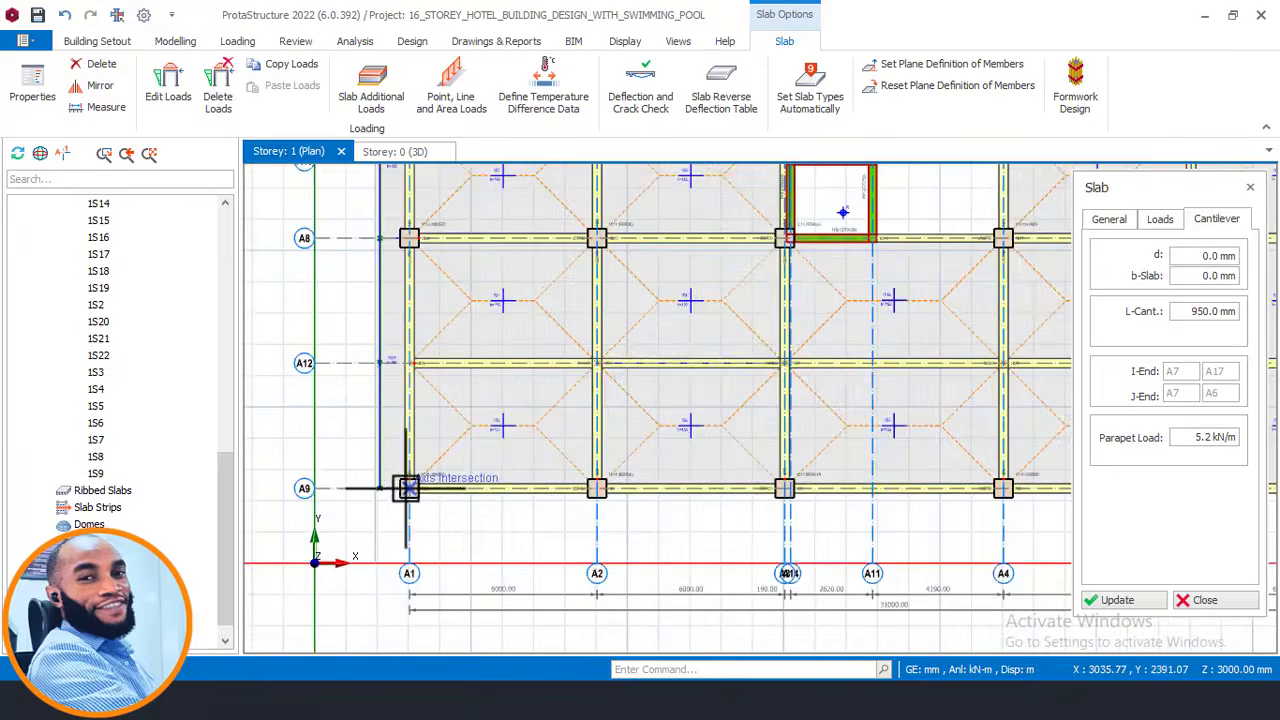
scroll(371, 497, "up", 2)
key("Escape")
scroll(341, 418, "down", 3)
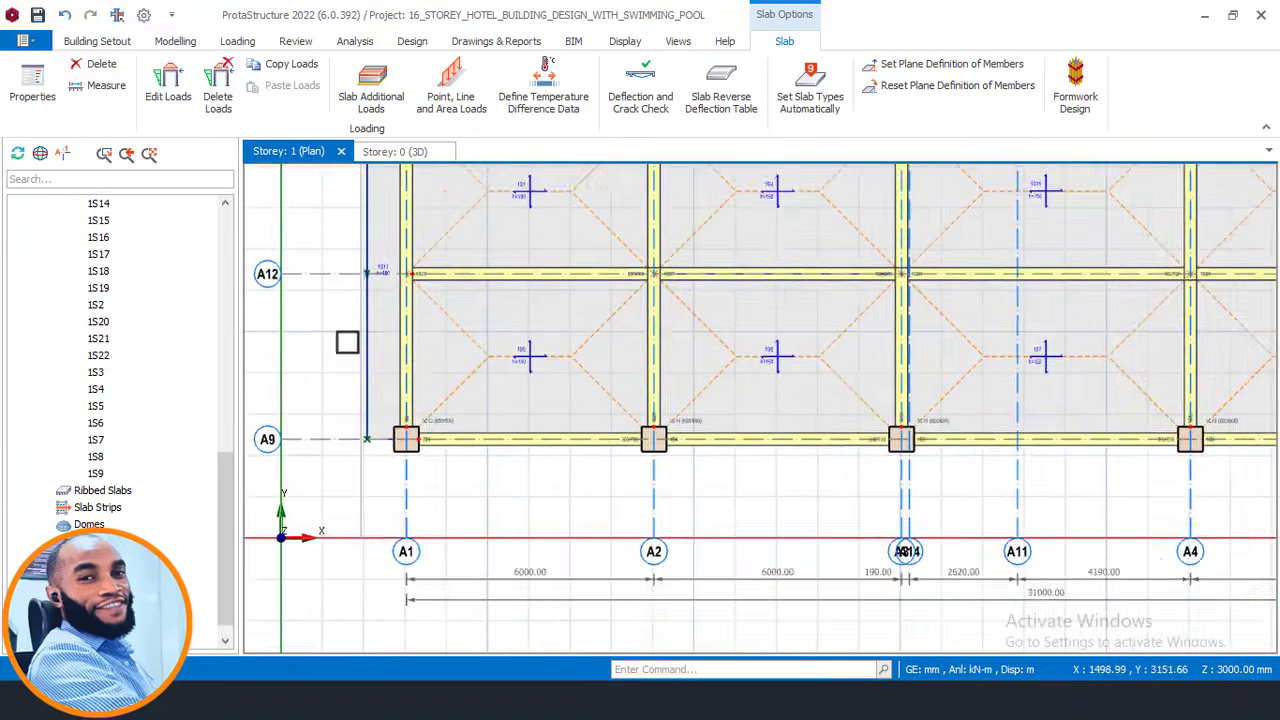
middle_click_drag(374, 281, 535, 555)
scroll(535, 555, "down", 2)
scroll(490, 280, "up", 5)
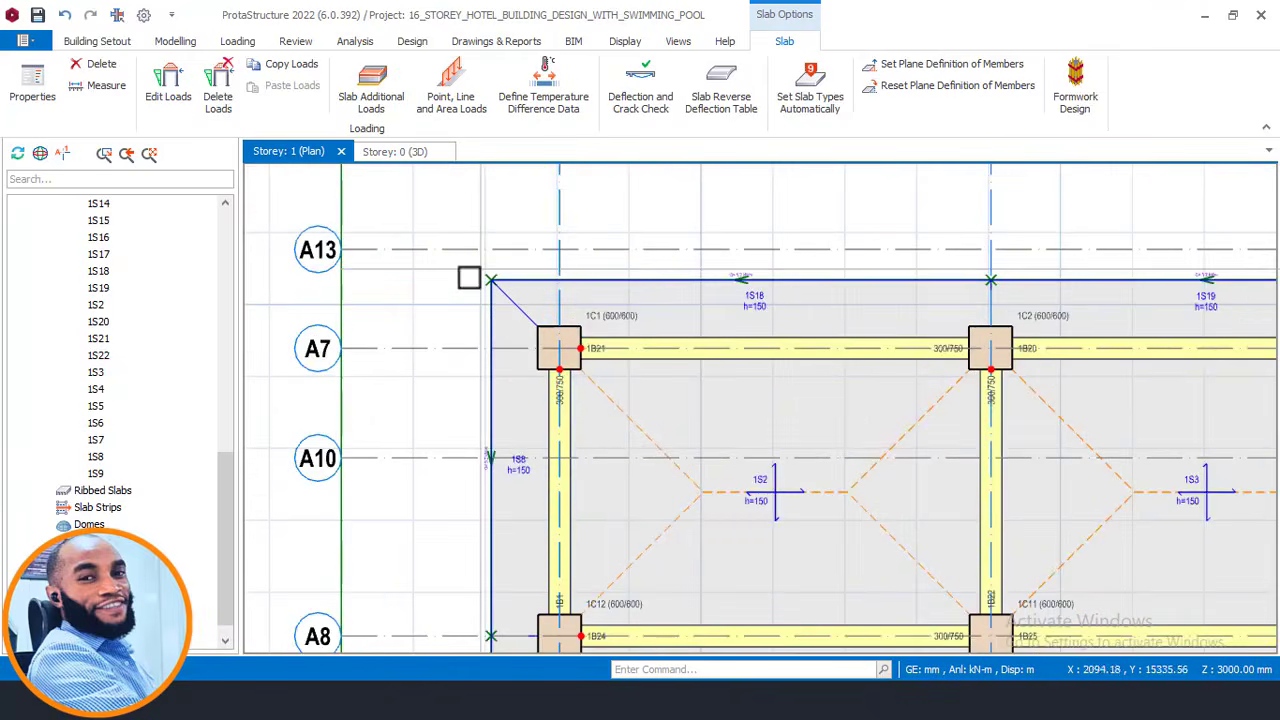
left_click(459, 271)
right_click(437, 277)
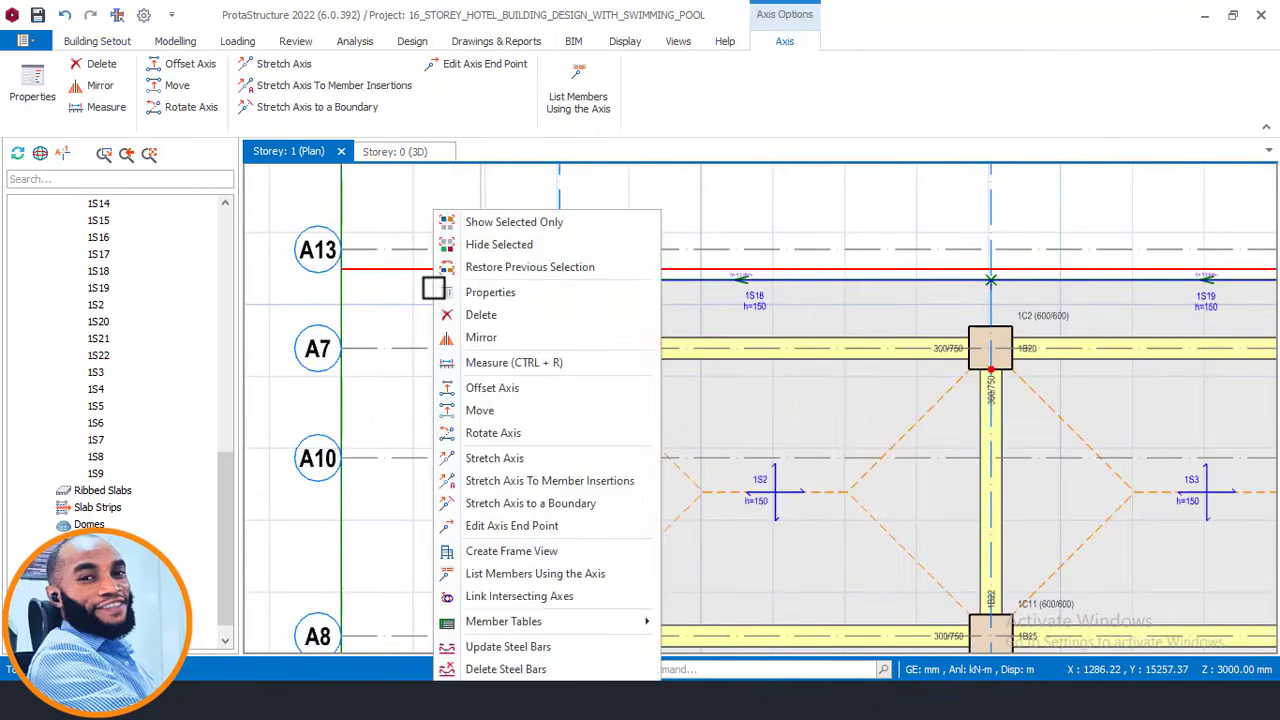
left_click(499, 388)
scroll(500, 209, "down", 3)
scroll(503, 570, "up", 5)
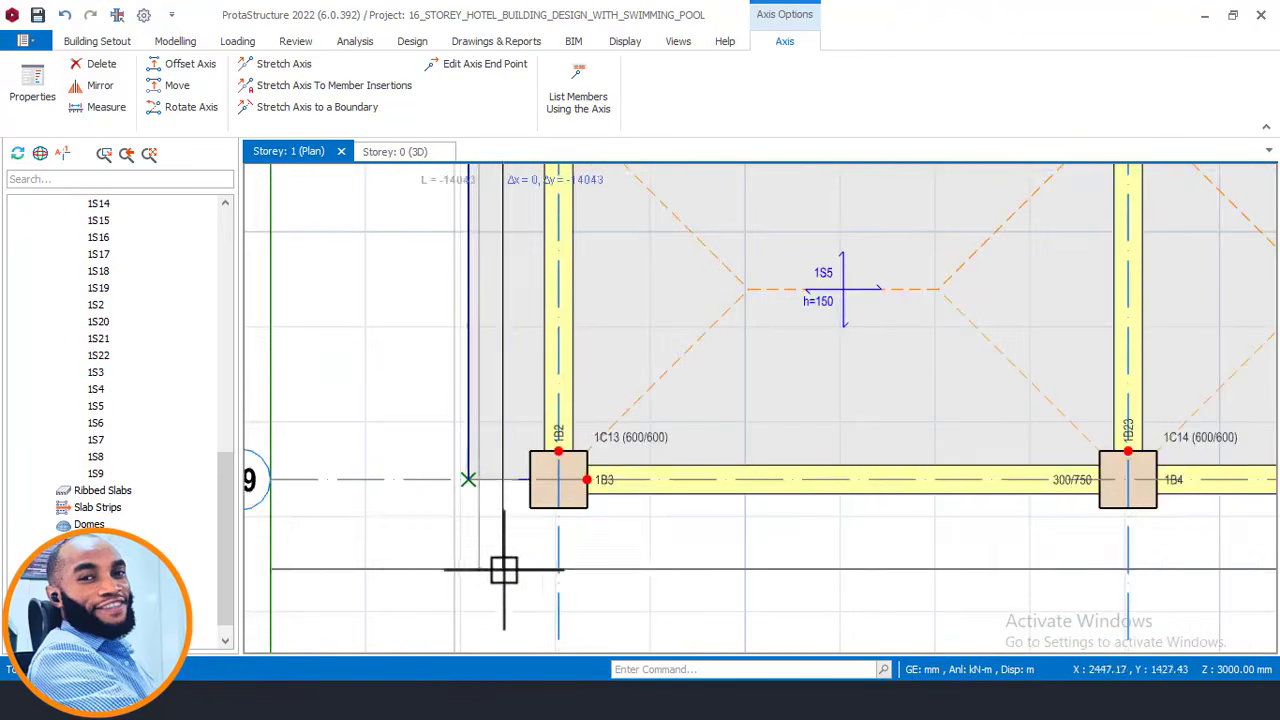
left_click(533, 508)
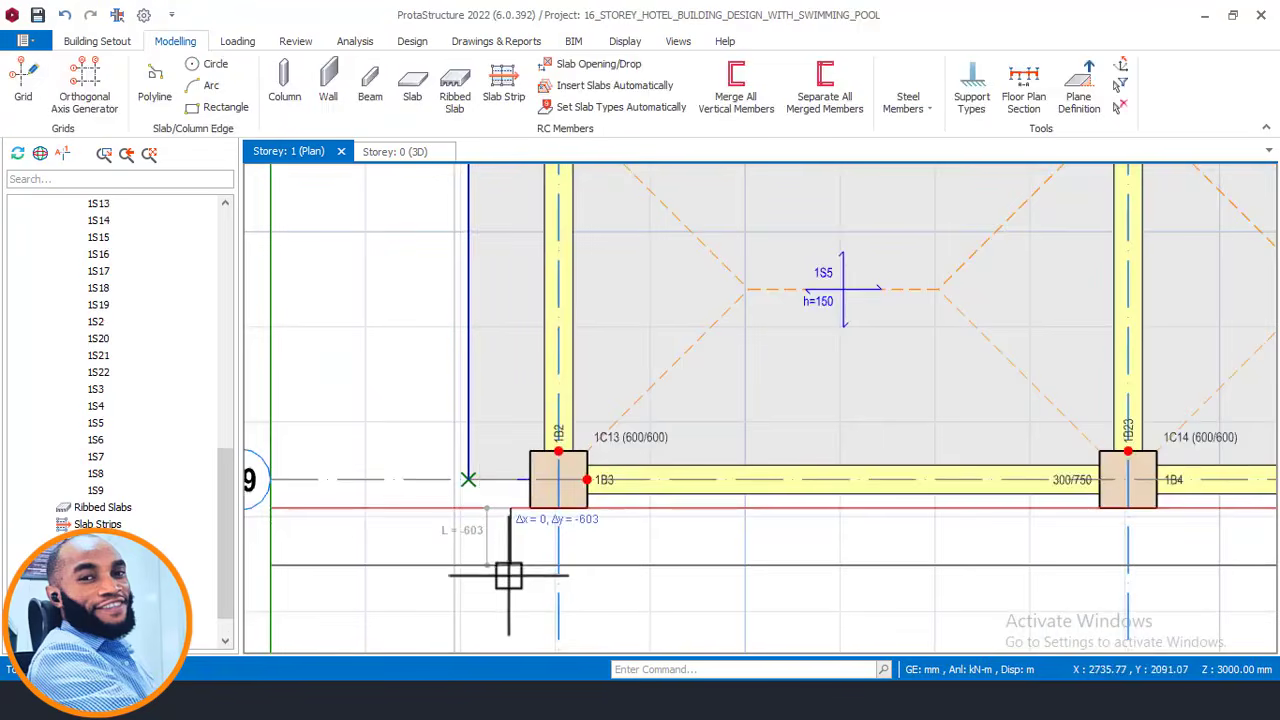
- Using slab 1S17's properties, add a 950 mm cantilever slab along axis A1, from axis A9 to the bottom face of column 1C13
right_click(452, 410)
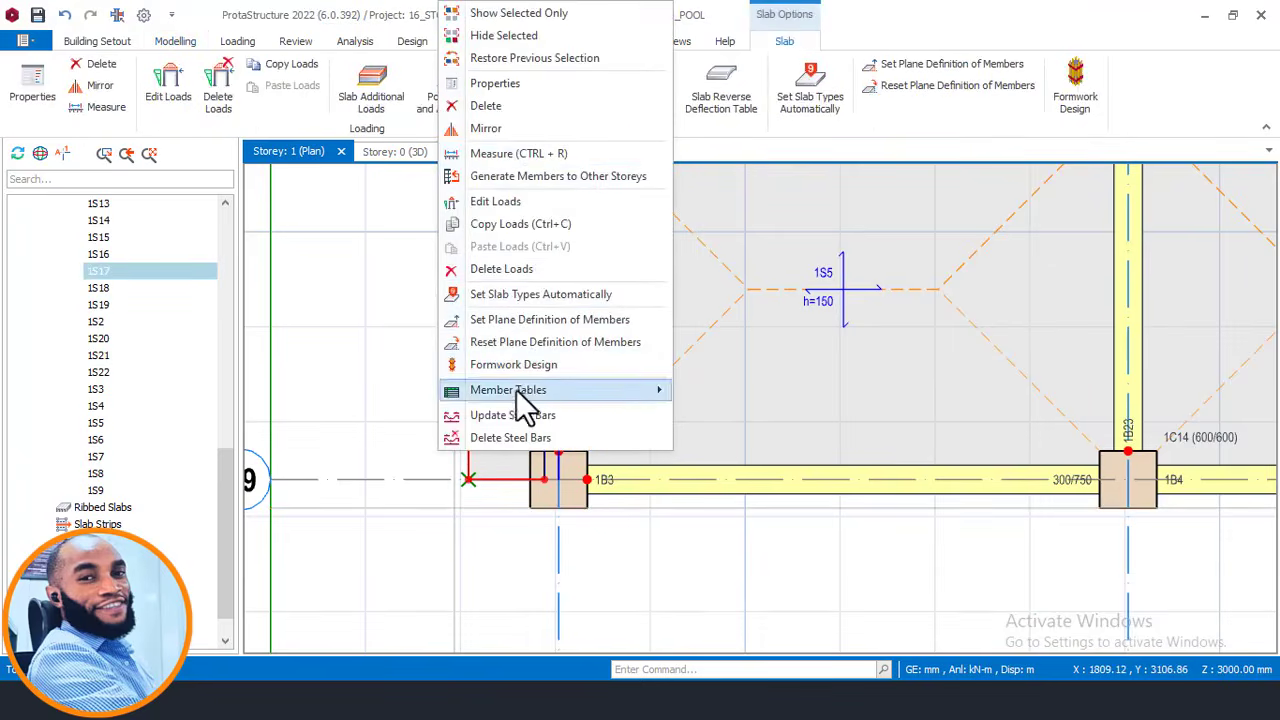
left_click(360, 90)
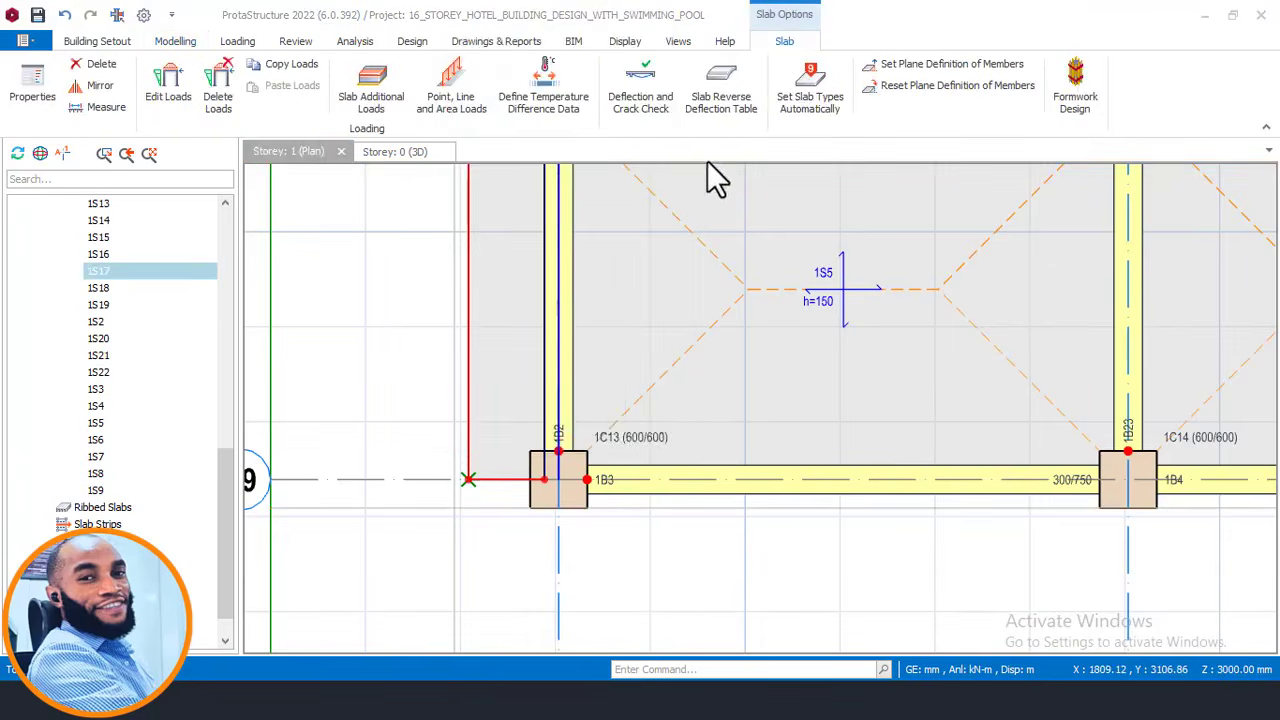
right_click(486, 416)
left_click(540, 84)
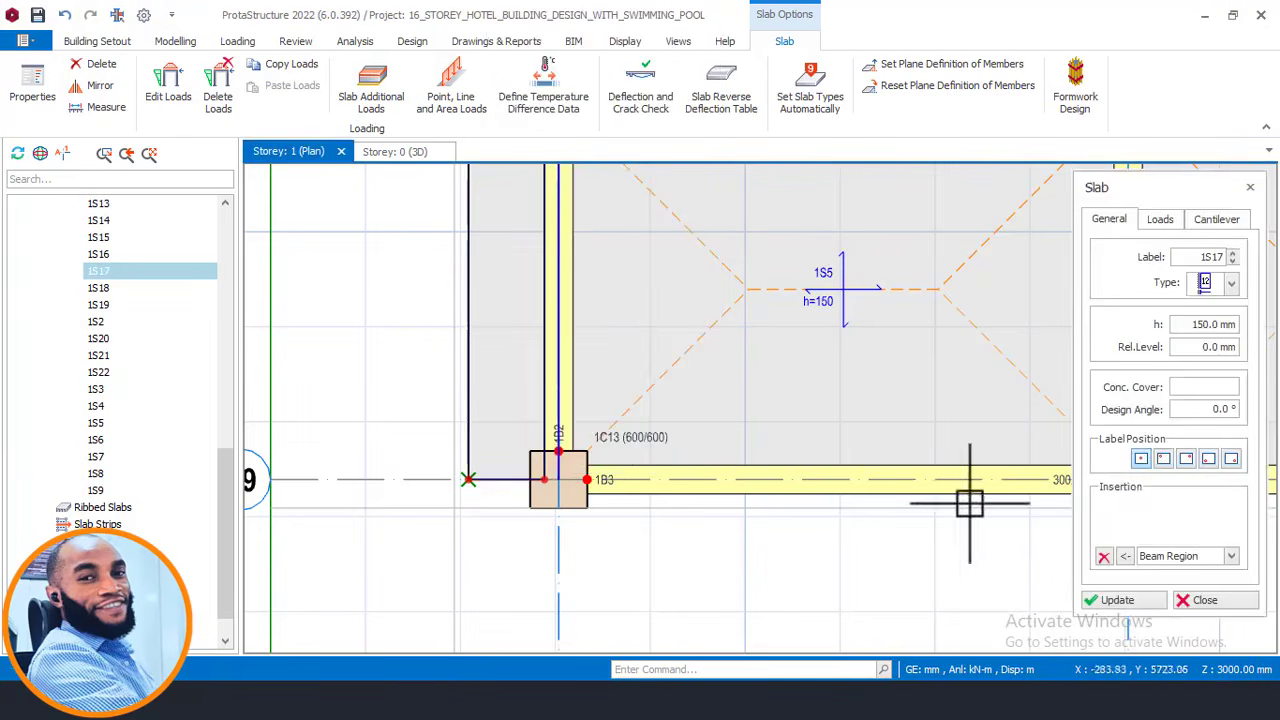
left_click(1216, 222)
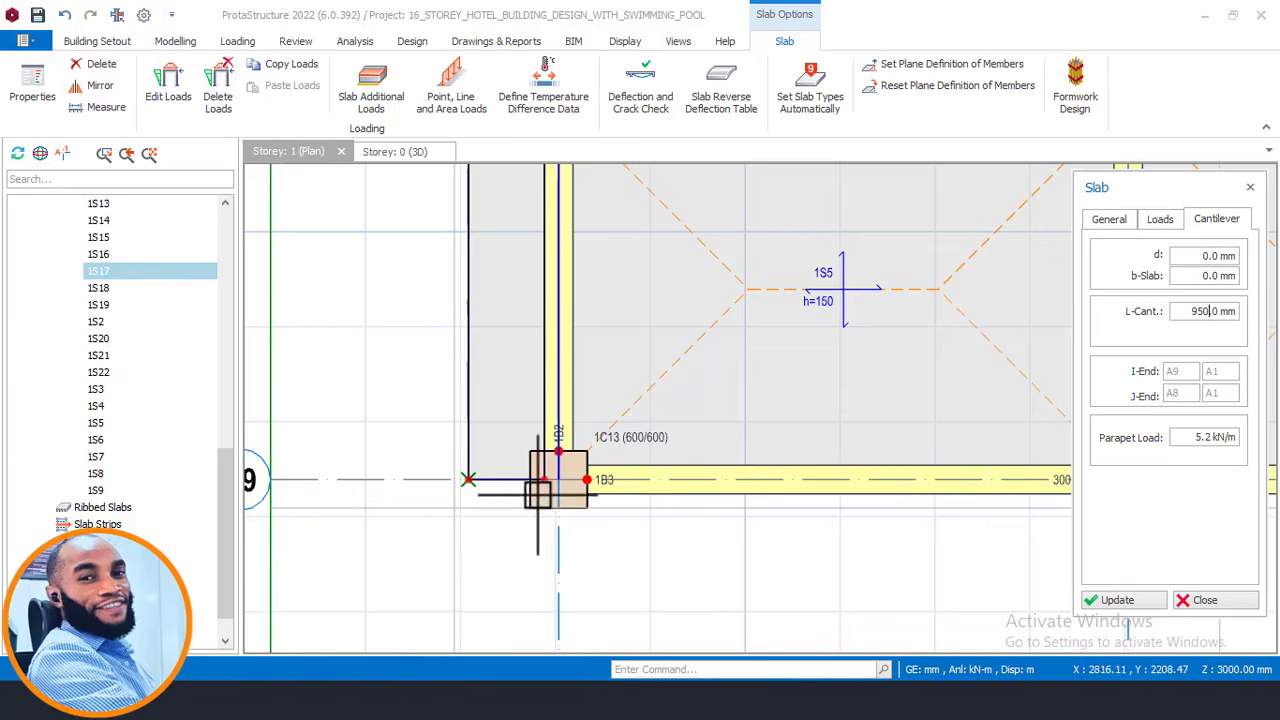
scroll(540, 490, "up", 2)
left_click(570, 470)
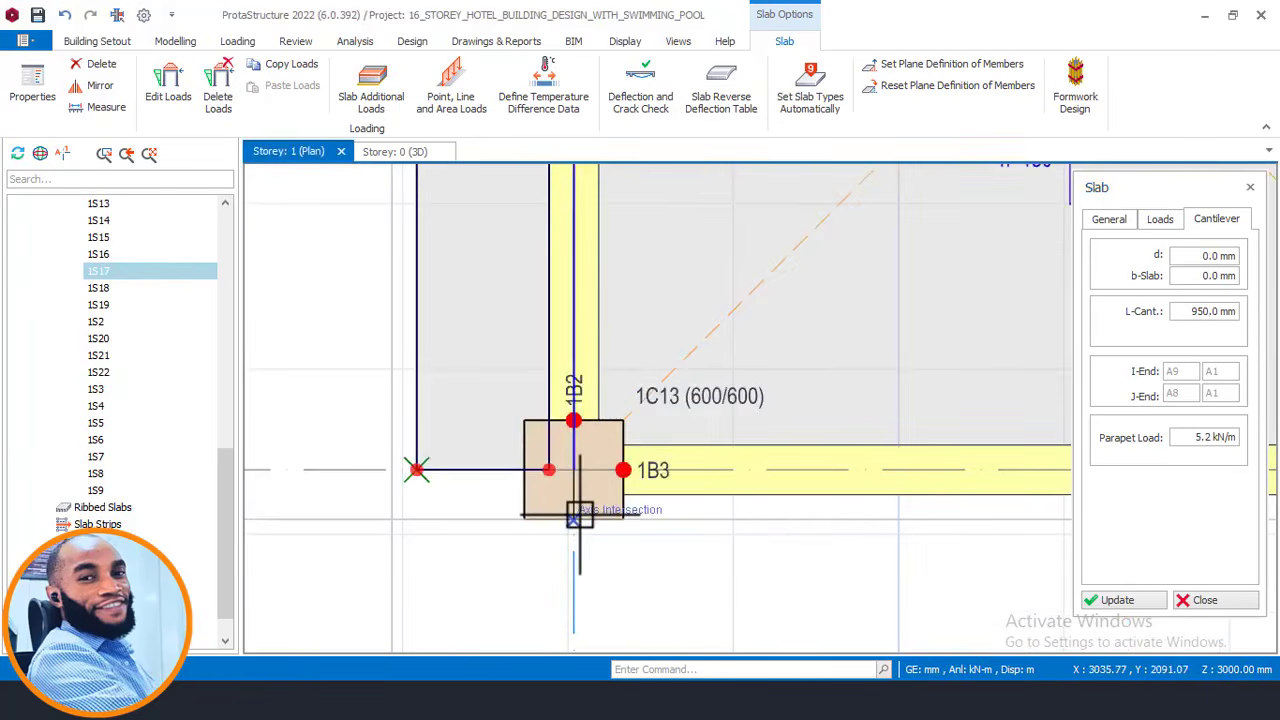
left_click(377, 514)
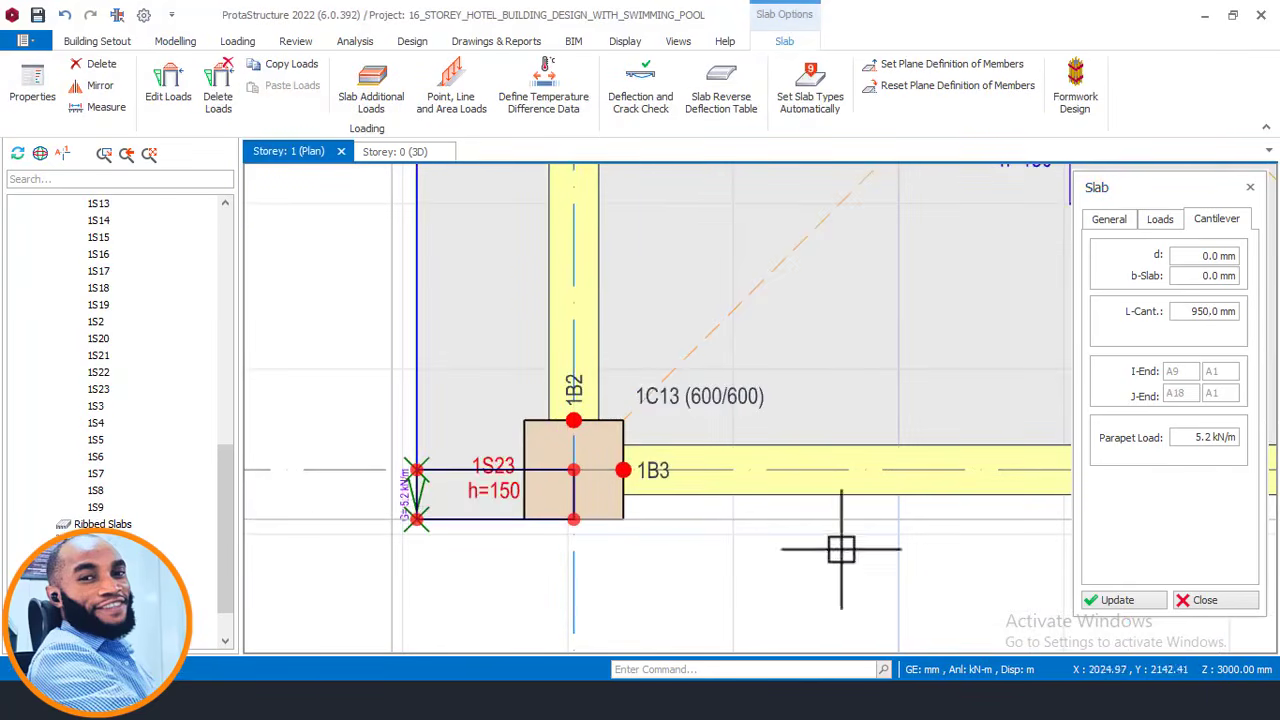
left_click(1201, 602)
- Inspect the cantilever slabs in the 3D model, up to their end at the corner column on axes A6 and A7
scroll(554, 540, "down", 2)
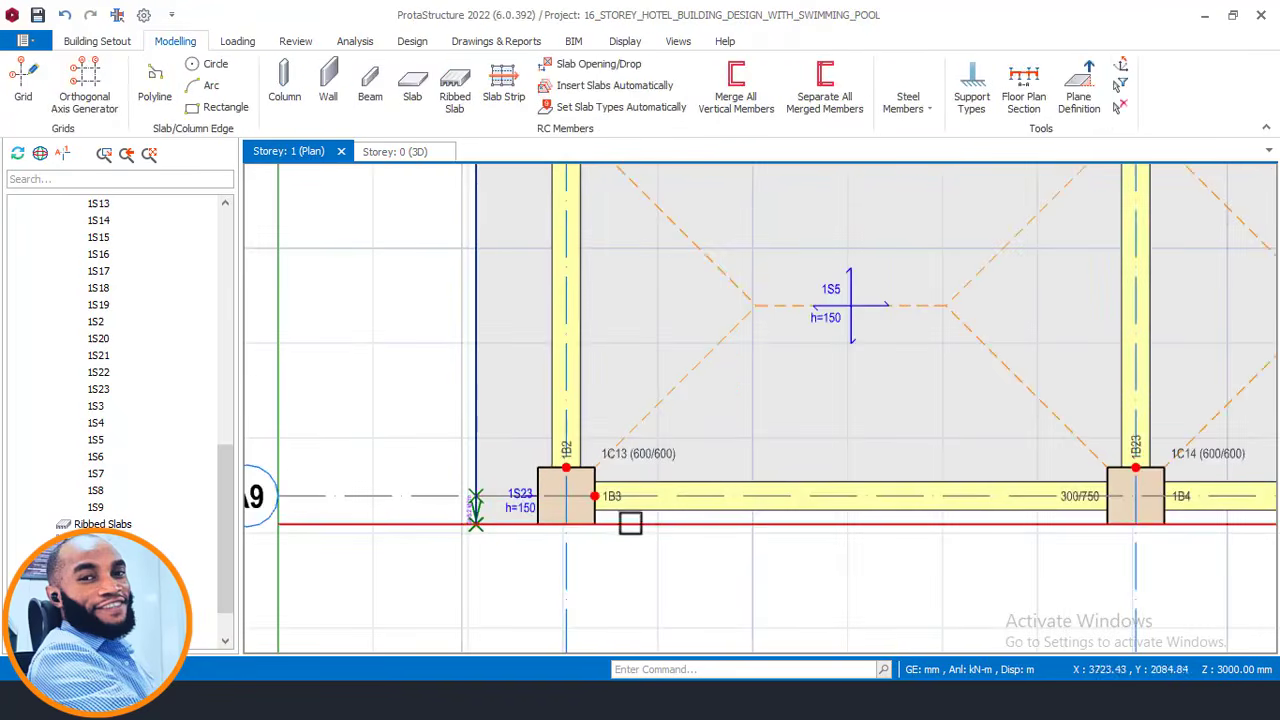
scroll(576, 528, "up", 1)
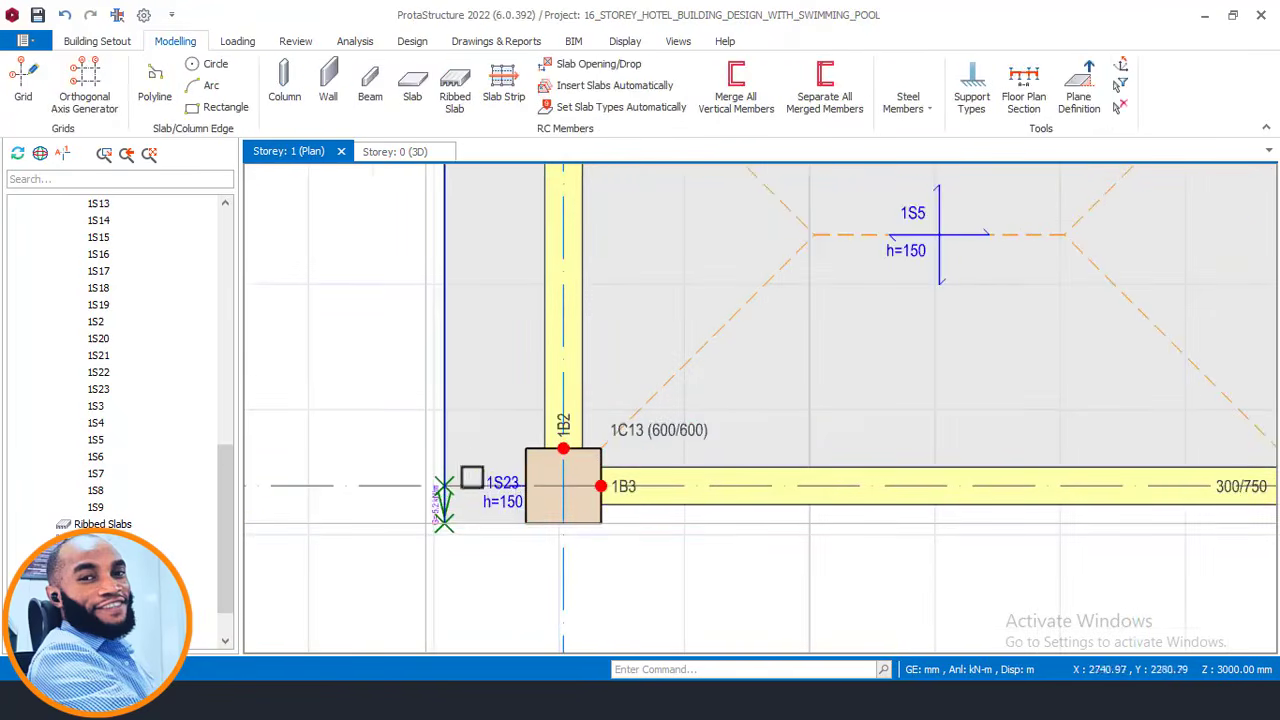
left_click(390, 156)
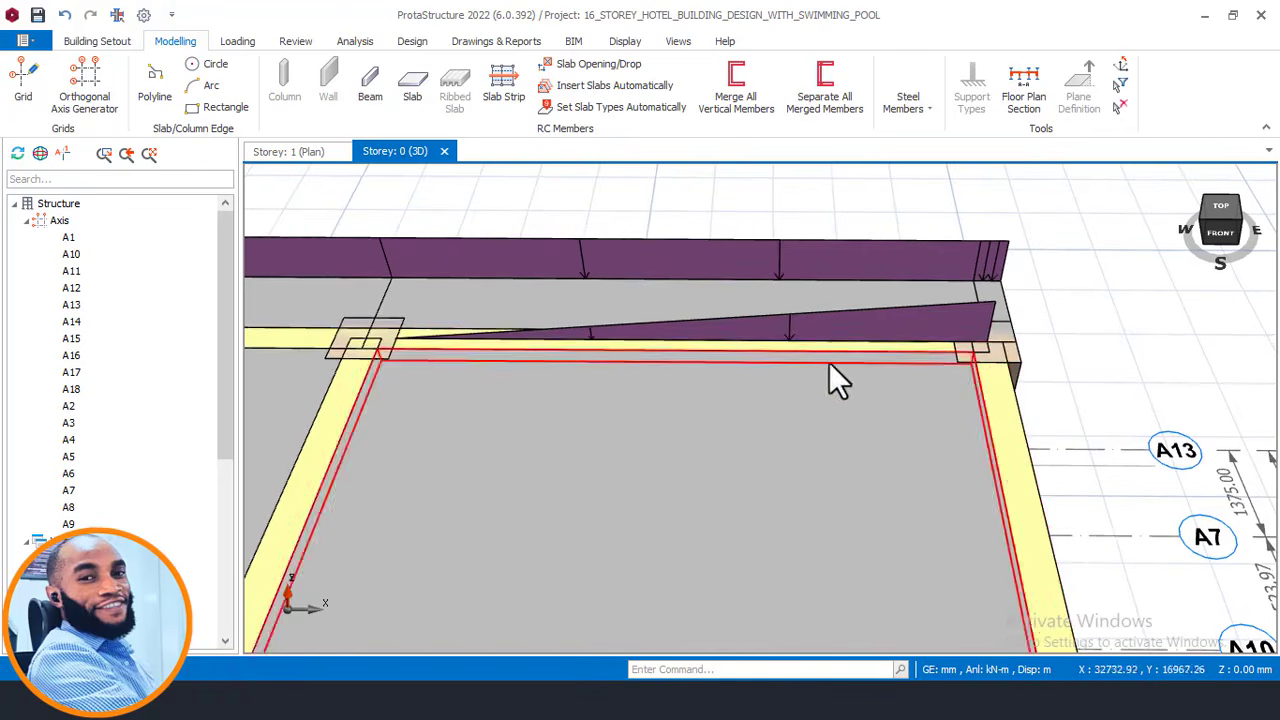
left_click(302, 152)
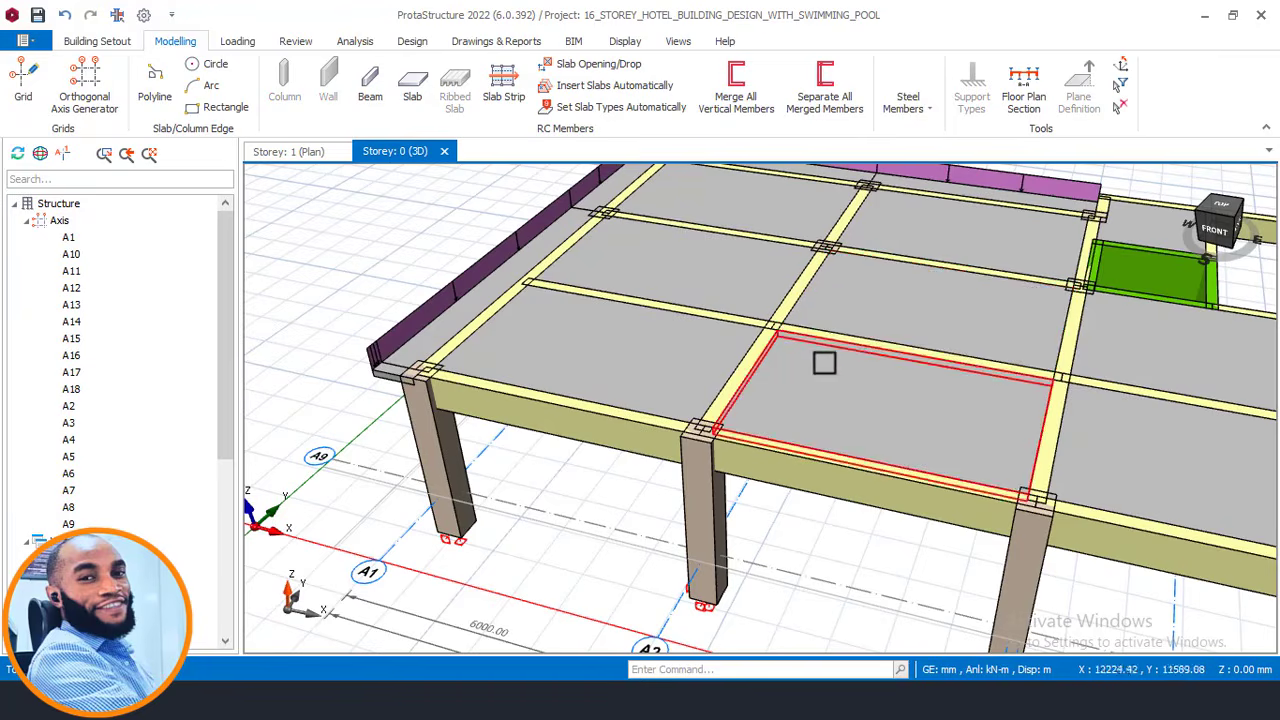
scroll(825, 365, "down", 3)
middle_click_drag(814, 331, 479, 470)
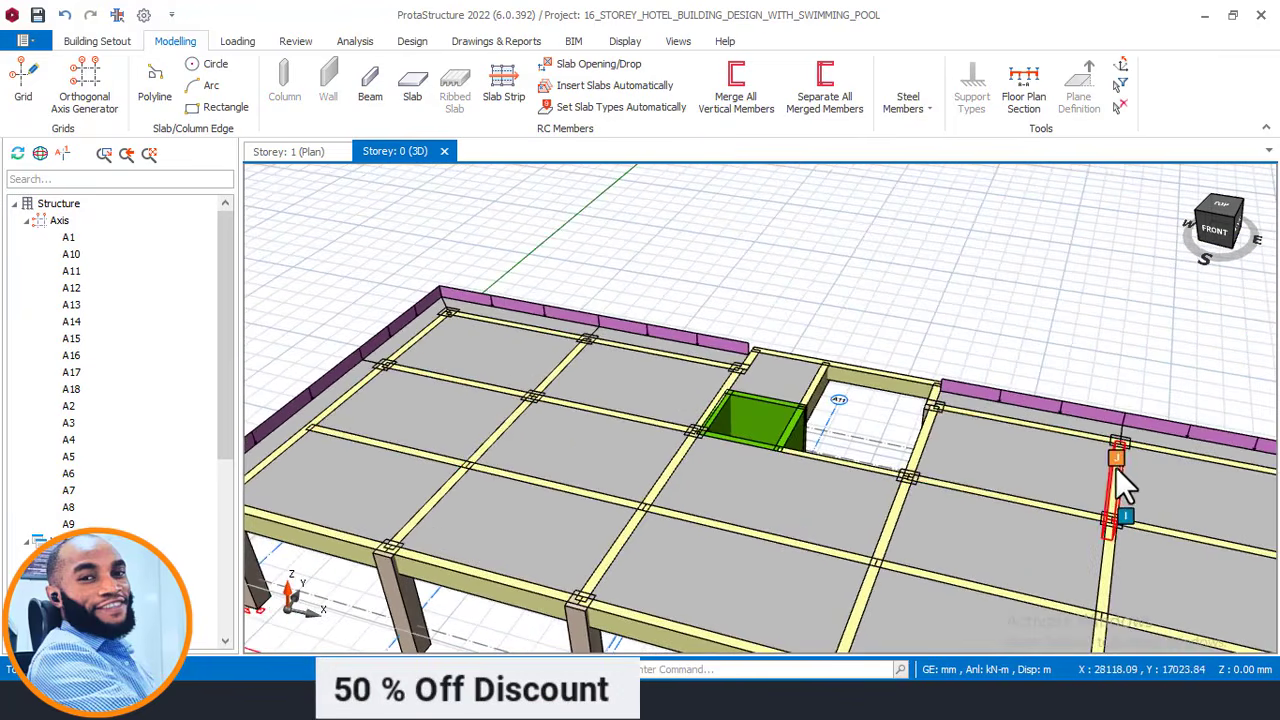
middle_click_drag(1122, 469, 671, 366)
scroll(902, 382, "up", 2)
scroll(828, 418, "up", 2)
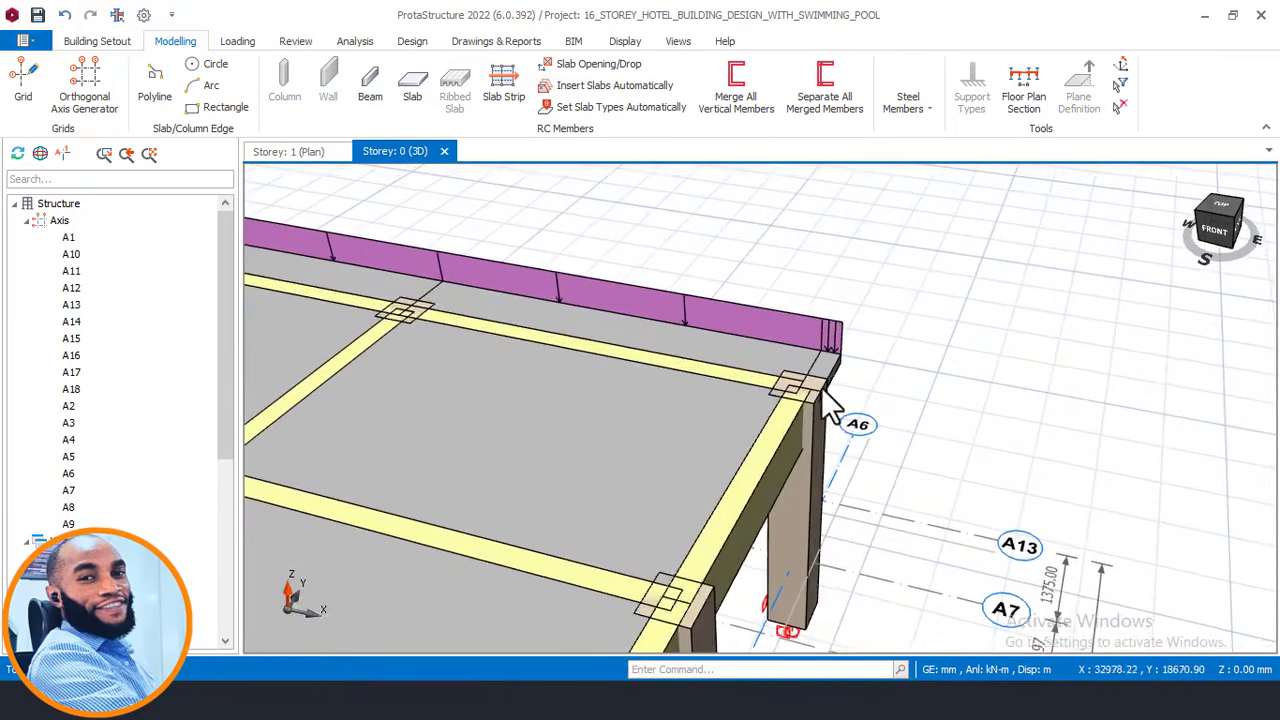
middle_click_drag(857, 400, 891, 394)
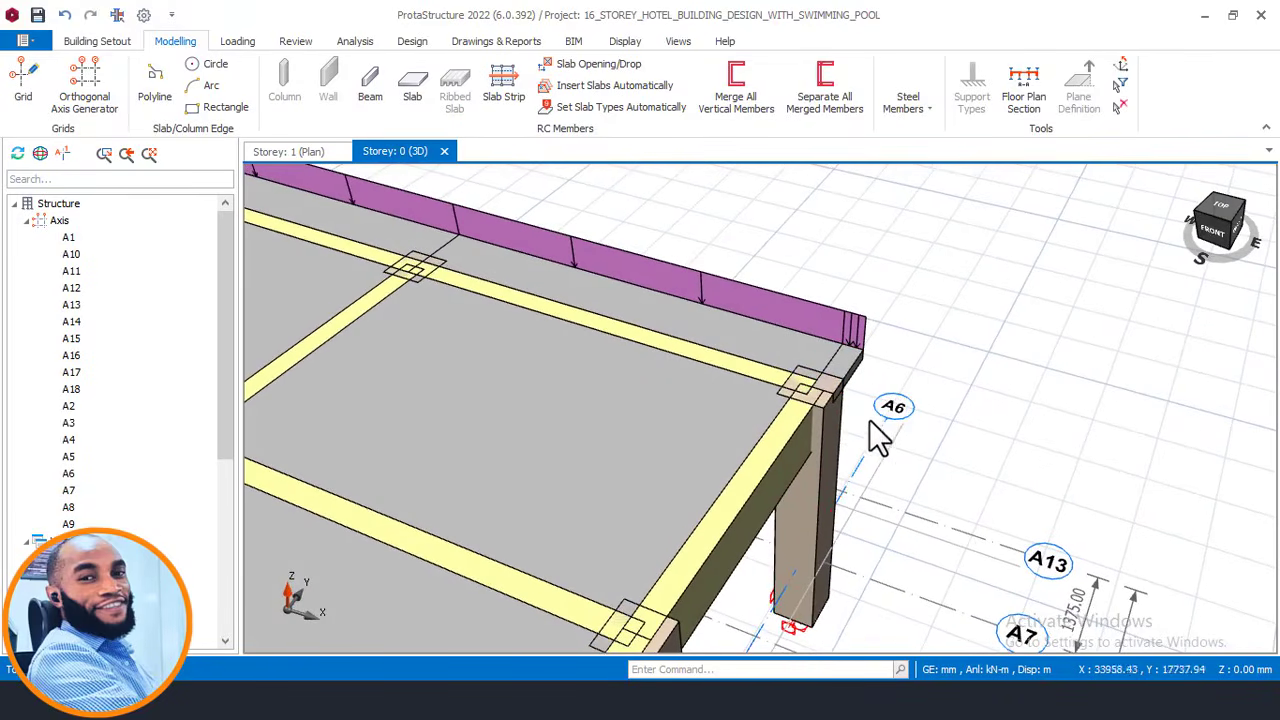
scroll(862, 362, "down", 1)
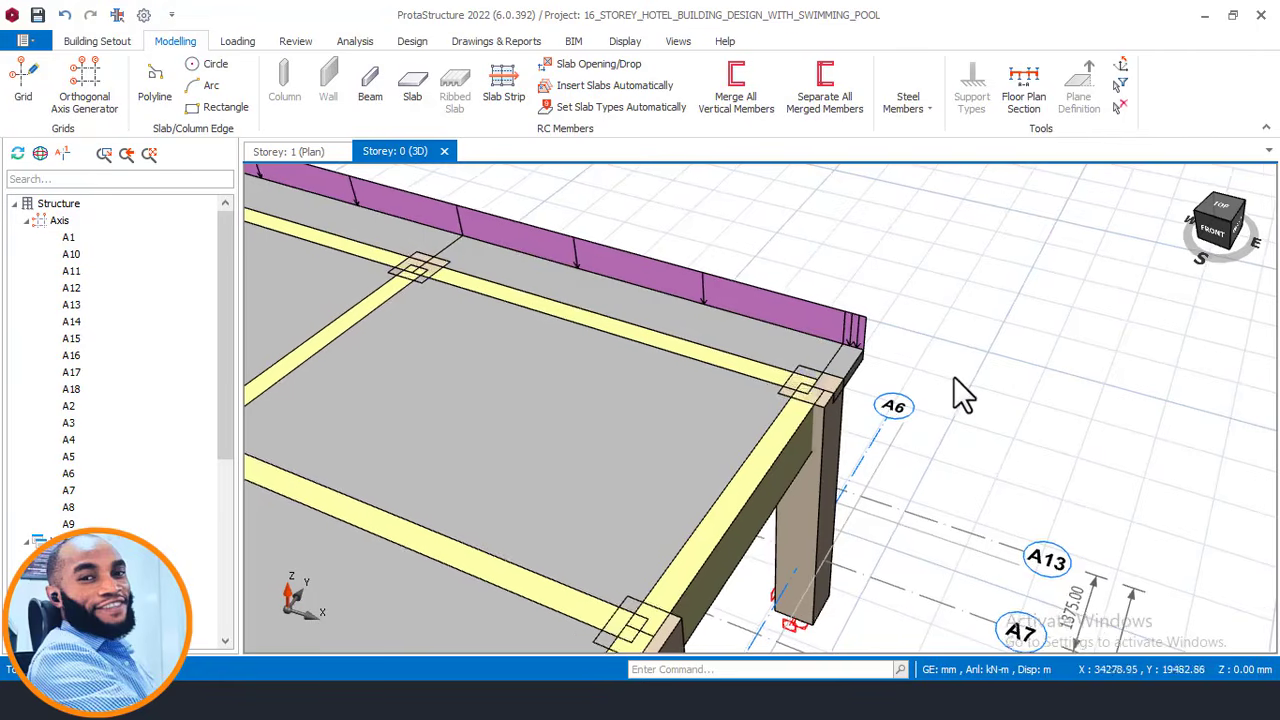
- Inspect the whole floor in 3D, including the cantilever end at axes A1 and A9 and the front beams
scroll(953, 376, "down", 8)
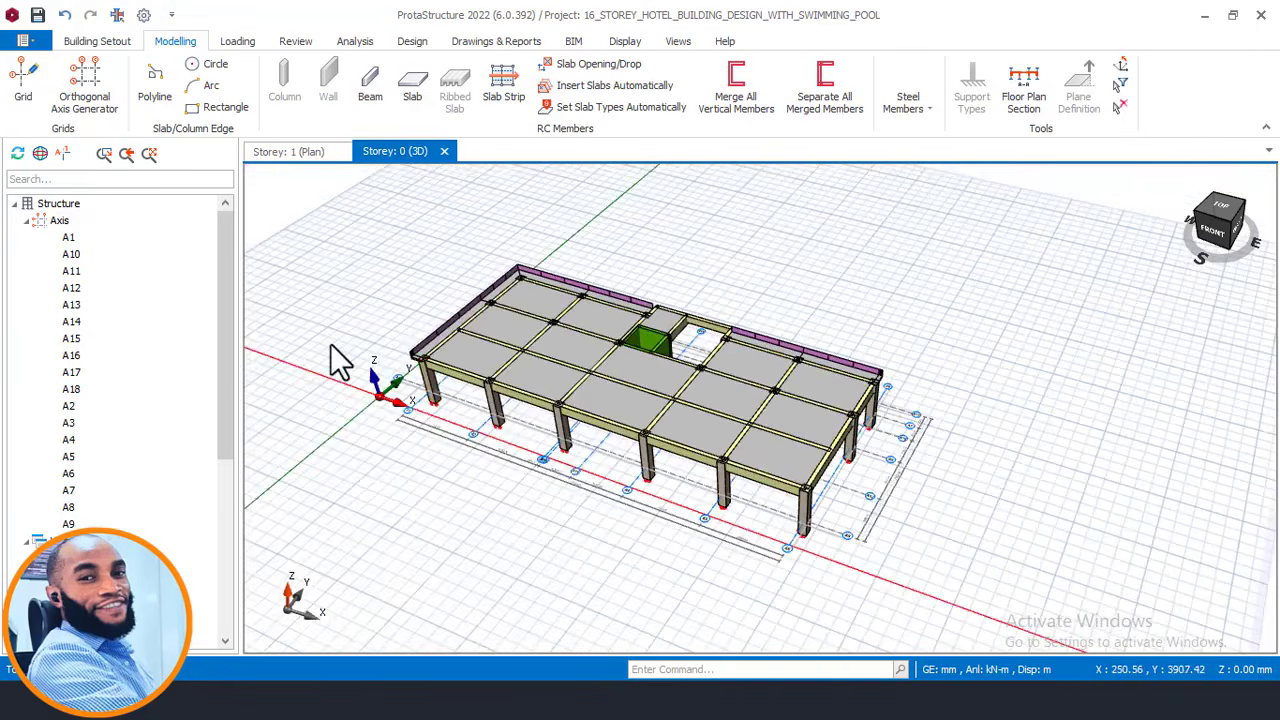
scroll(443, 380, "up", 10)
mouse_move(443, 323)
middle_mouse_down()
mouse_move(494, 314)
mouse_move(552, 330)
middle_mouse_up()
scroll(410, 597, "up", 6)
scroll(435, 520, "down", 6)
middle_click_drag(437, 508, 375, 424)
middle_click_drag(616, 378, 300, 500)
scroll(330, 477, "down", 3)
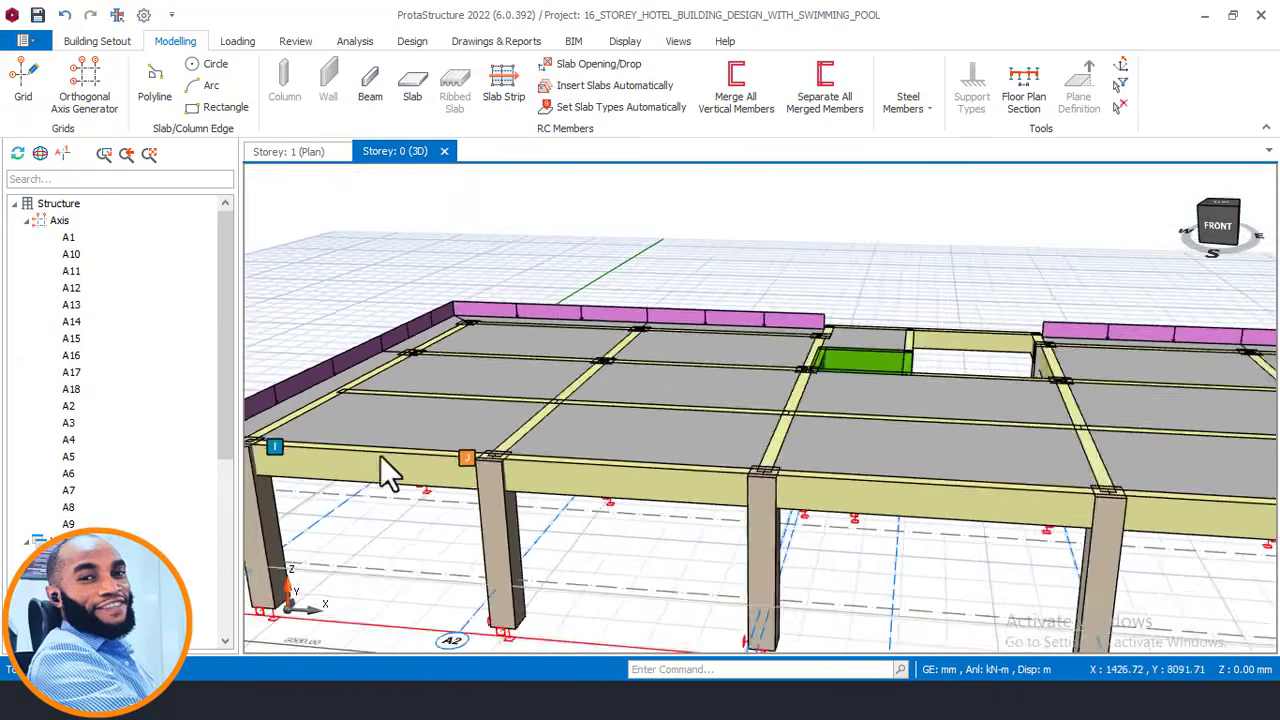
scroll(380, 455, "down", 1)
middle_click_drag(1054, 417, 678, 407)
scroll(931, 388, "up", 3)
middle_click_drag(955, 386, 822, 480)
left_click(1221, 224)
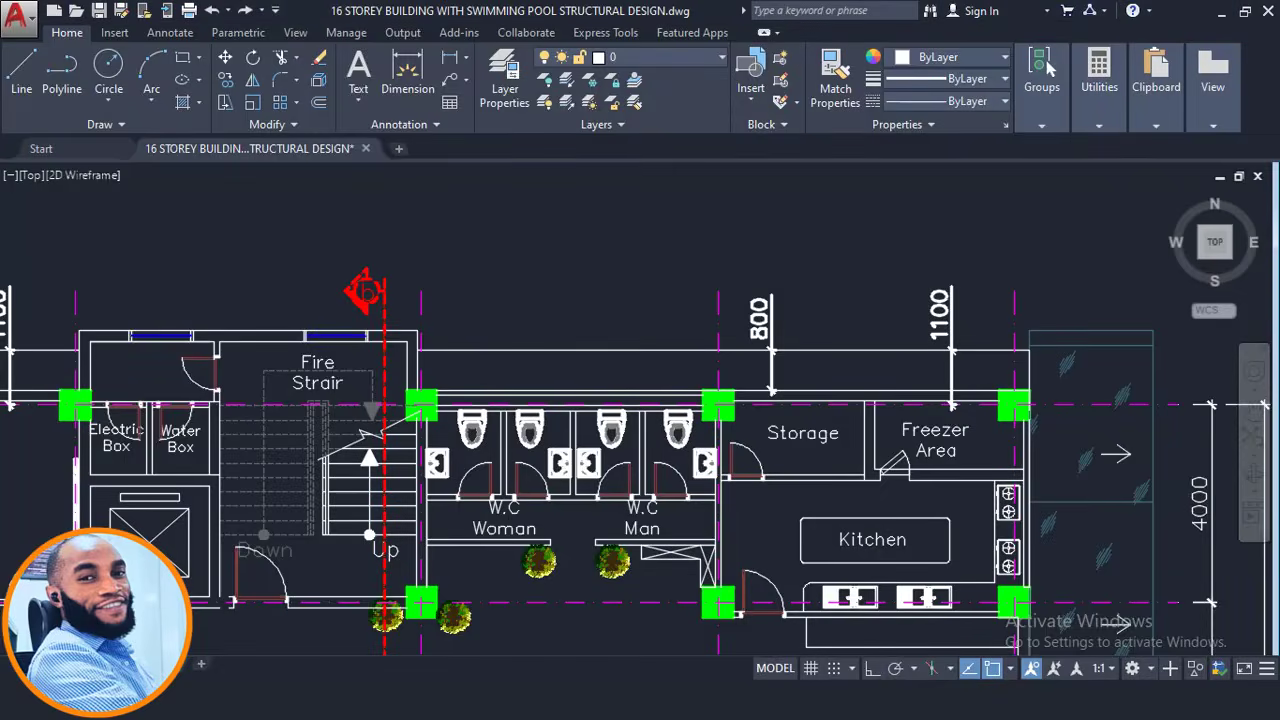
- Switch to the AutoCAD drawing and examine the overhanging slab edge above the parking level in the building section
scroll(710, 335, "down", 10)
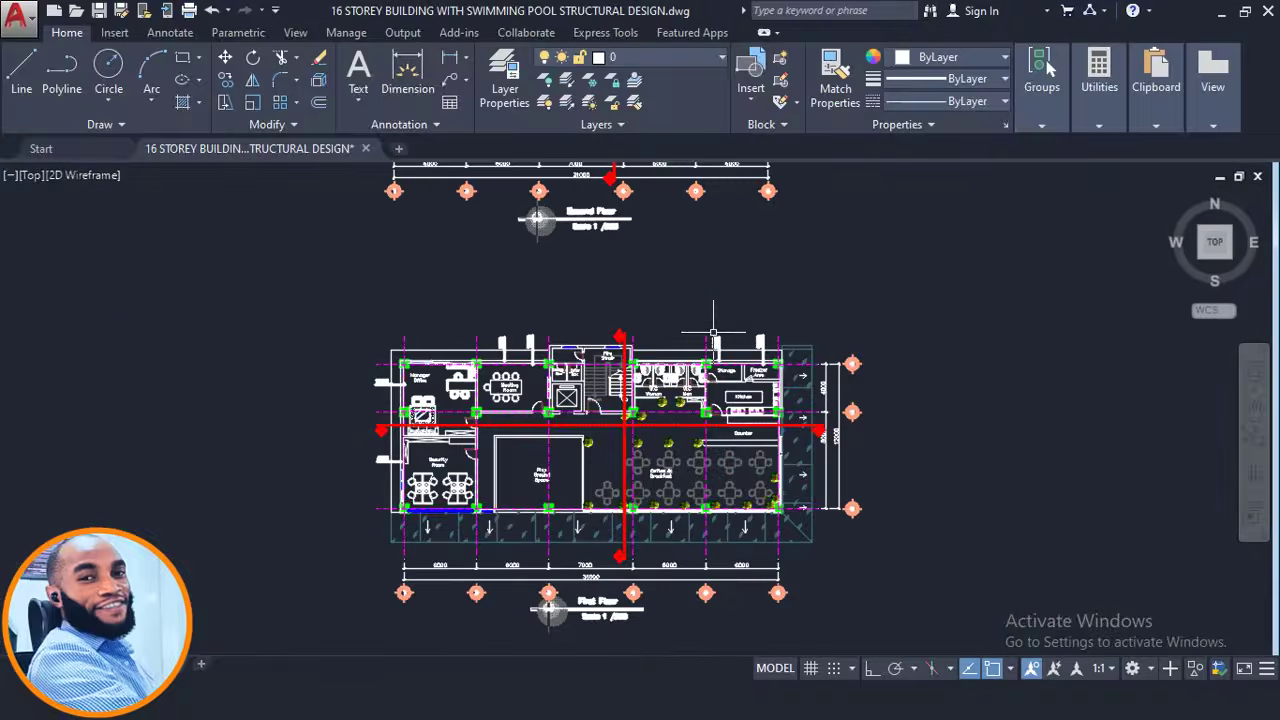
middle_click_drag(708, 522, 683, 245)
scroll(663, 563, "down", 3)
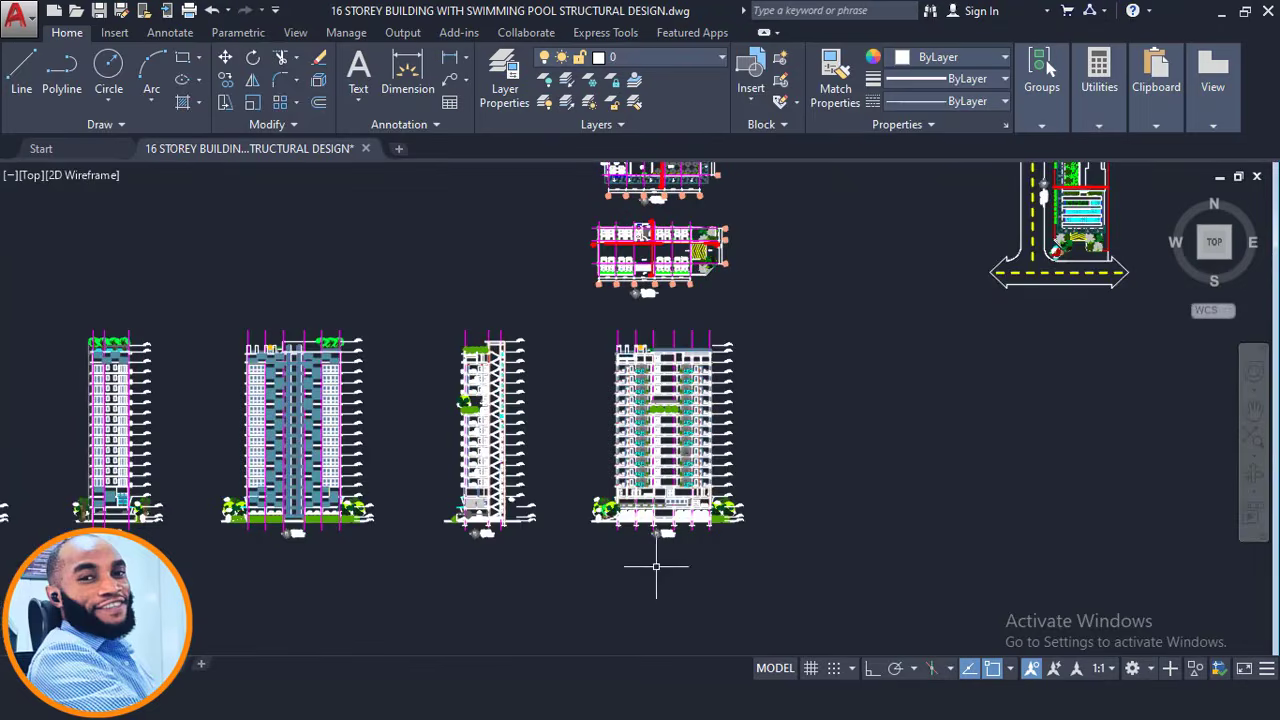
scroll(700, 553, "up", 15)
mouse_move(879, 539)
middle_mouse_down()
mouse_move(767, 467)
mouse_move(759, 428)
middle_mouse_up()
middle_click_drag(803, 515, 563, 486)
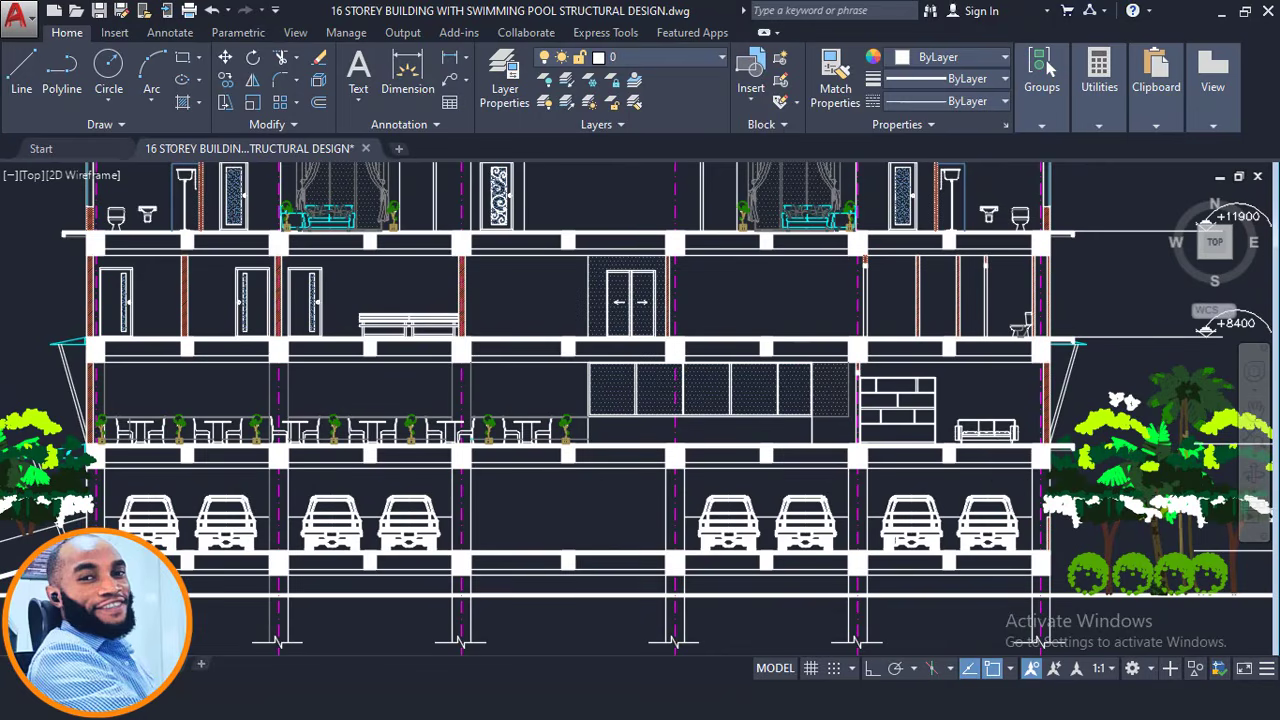
scroll(1052, 440, "up", 4)
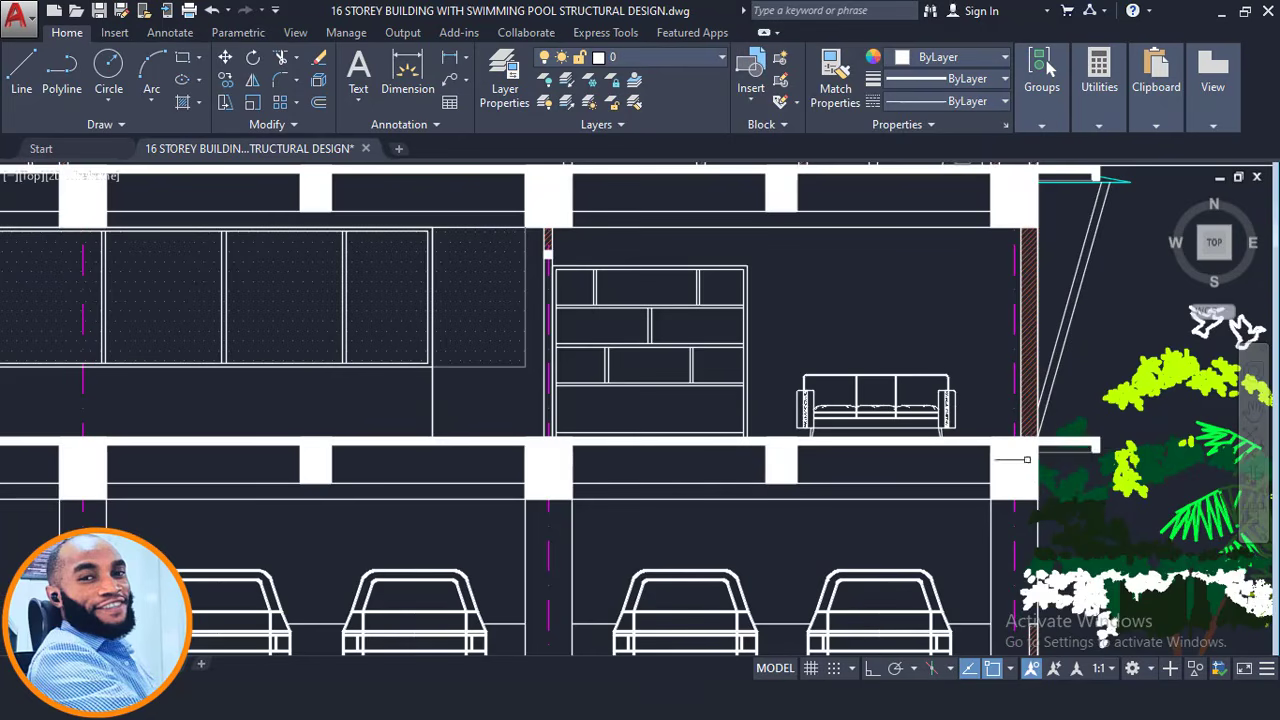
scroll(1075, 455, "up", 2)
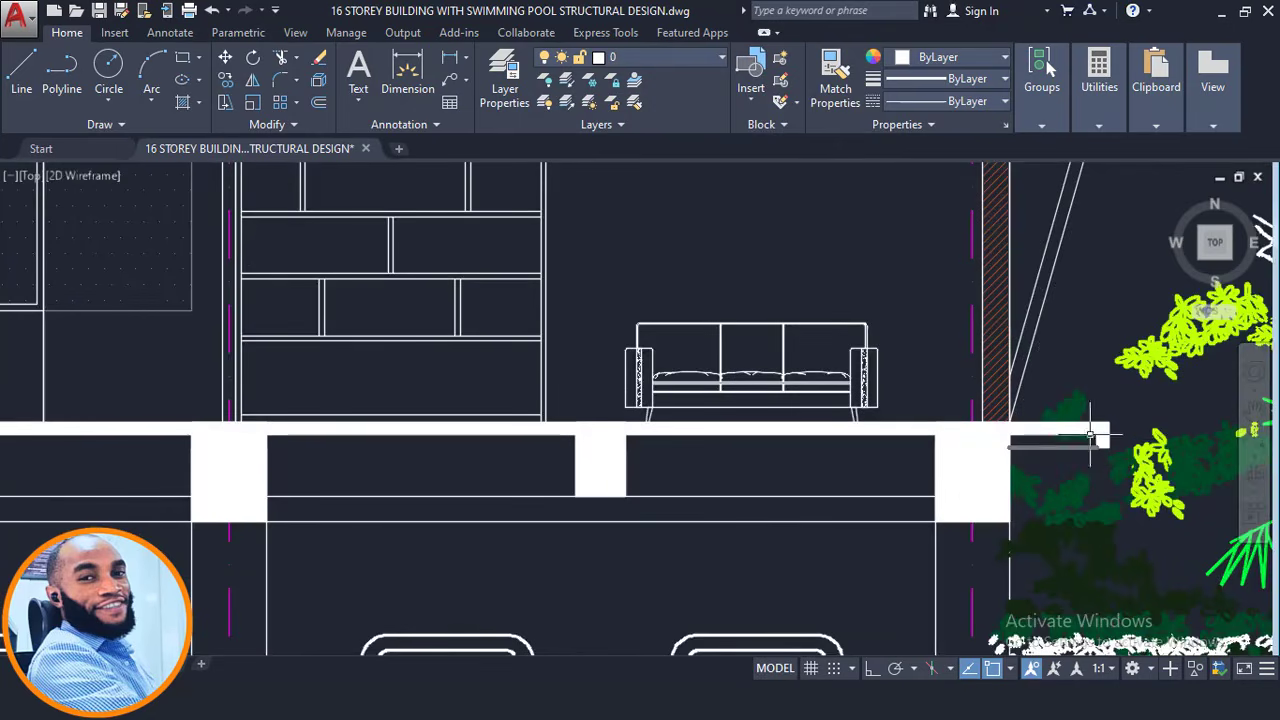
- Examine the first-floor slab edges at both ends of the building in the North view section
left_click(926, 370)
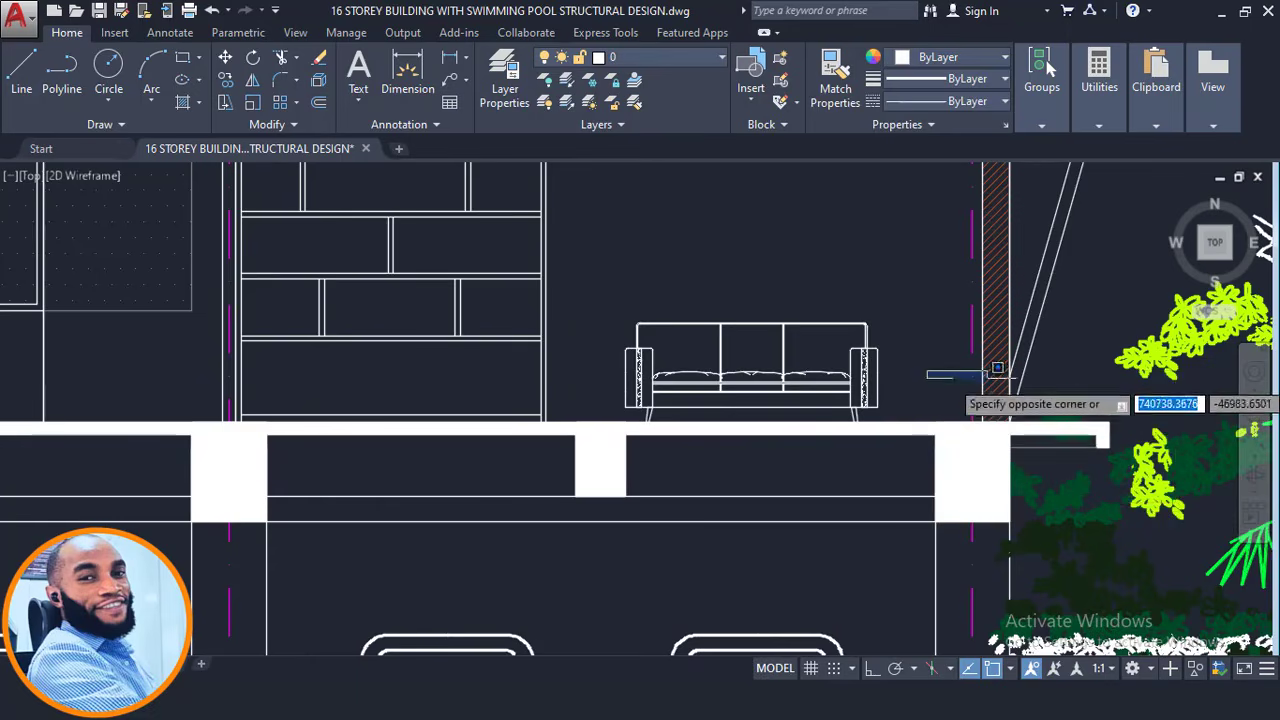
left_click(957, 374)
scroll(1082, 412, "down", 6)
middle_click_drag(423, 457, 862, 472)
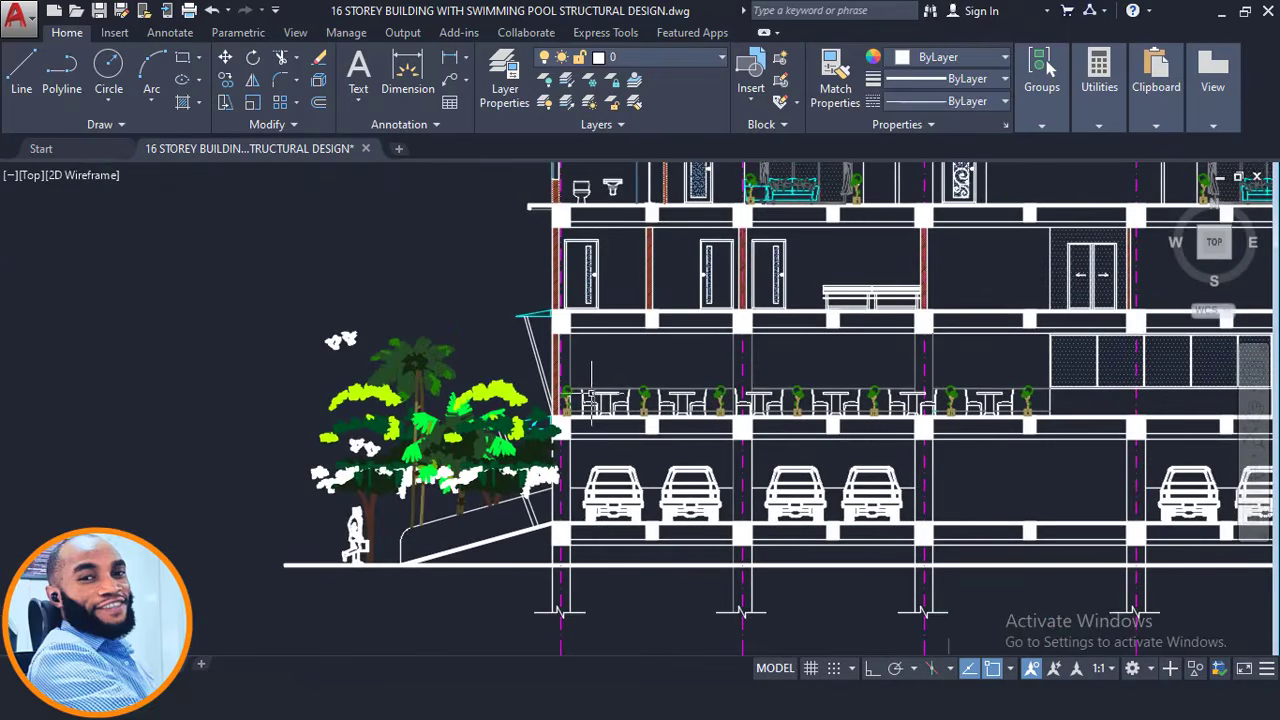
scroll(558, 414, "up", 6)
scroll(390, 465, "up", 2)
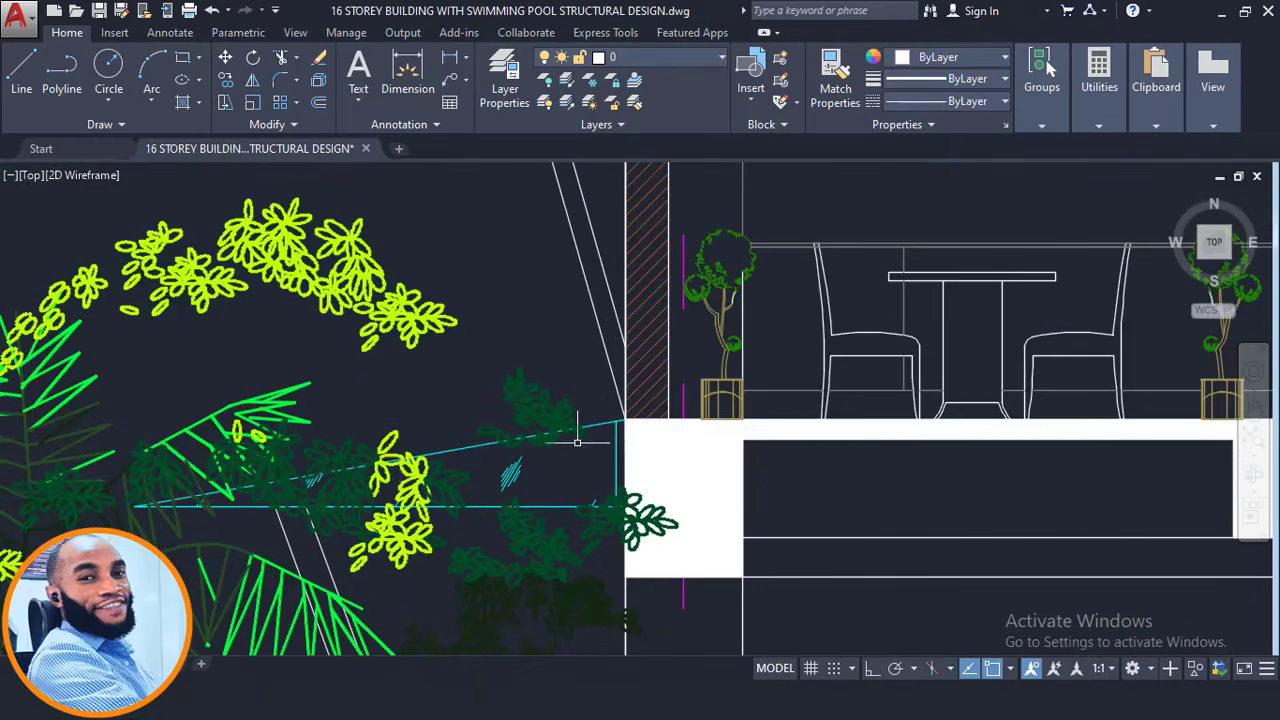
scroll(577, 440, "down", 6)
middle_click_drag(655, 450, 698, 465)
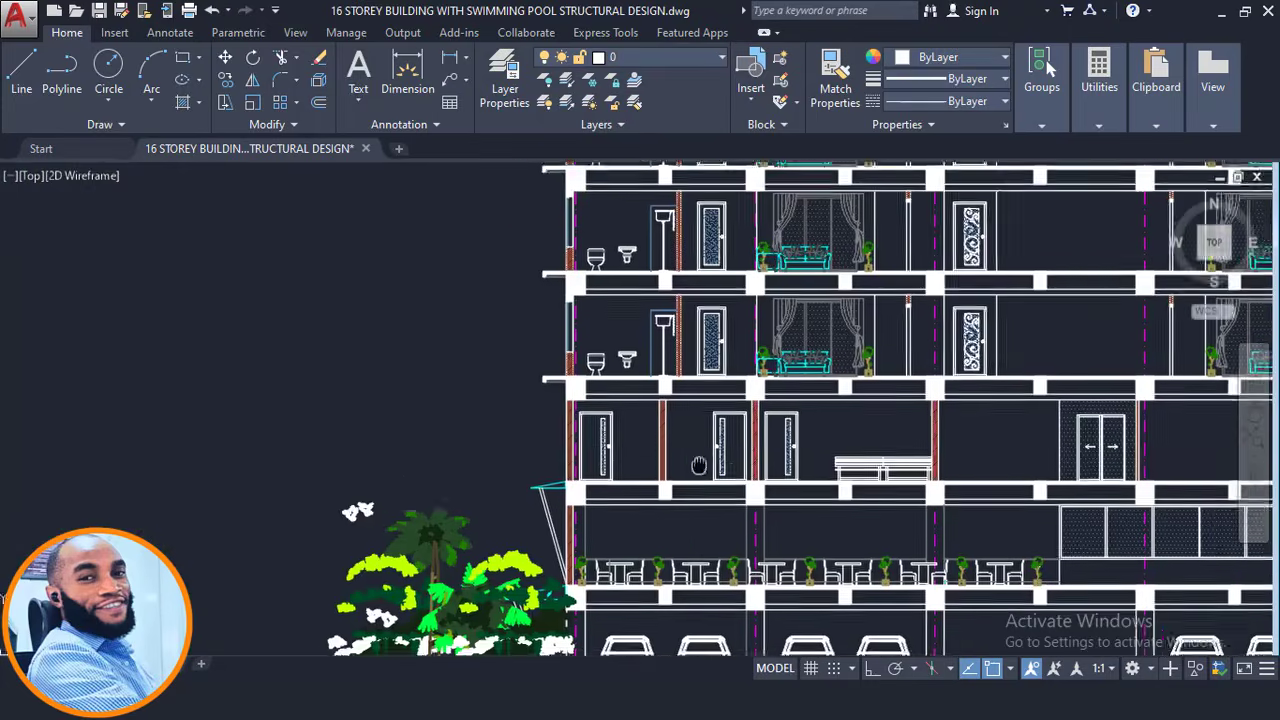
- Examine the slab projections beyond the outer walls on the upper floors of the North view section
scroll(698, 465, "down", 2)
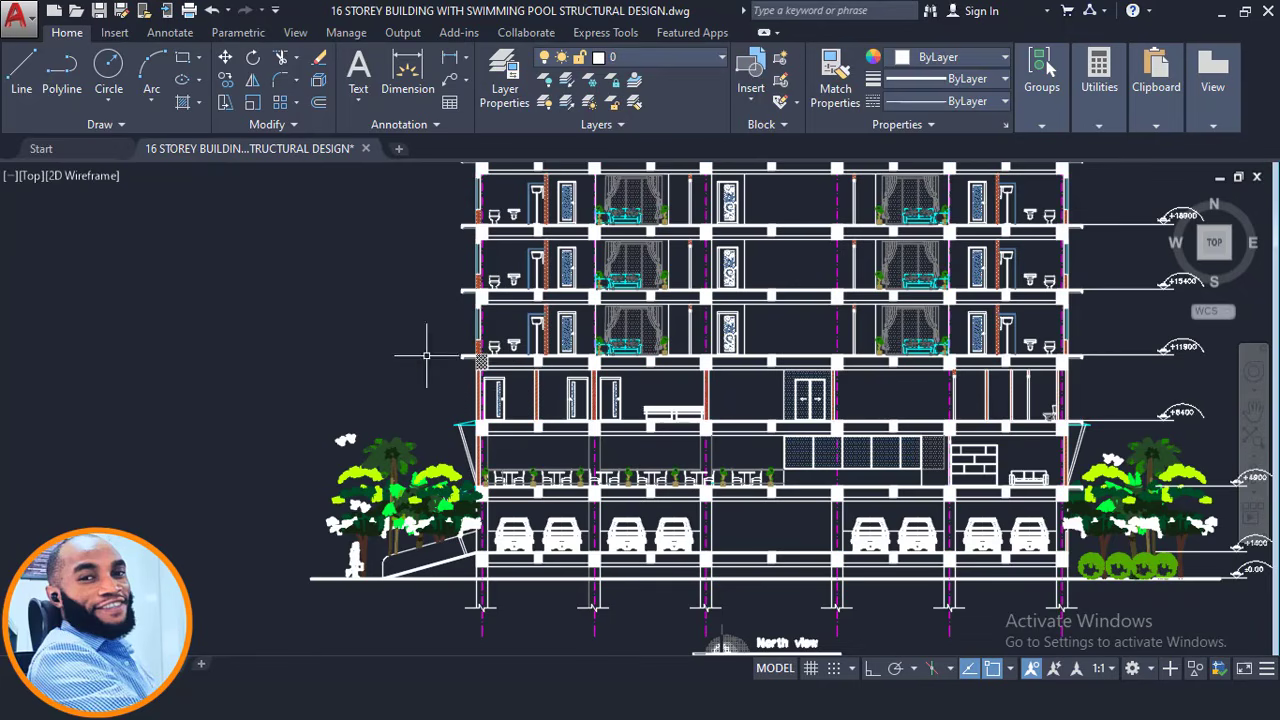
scroll(456, 340, "up", 2)
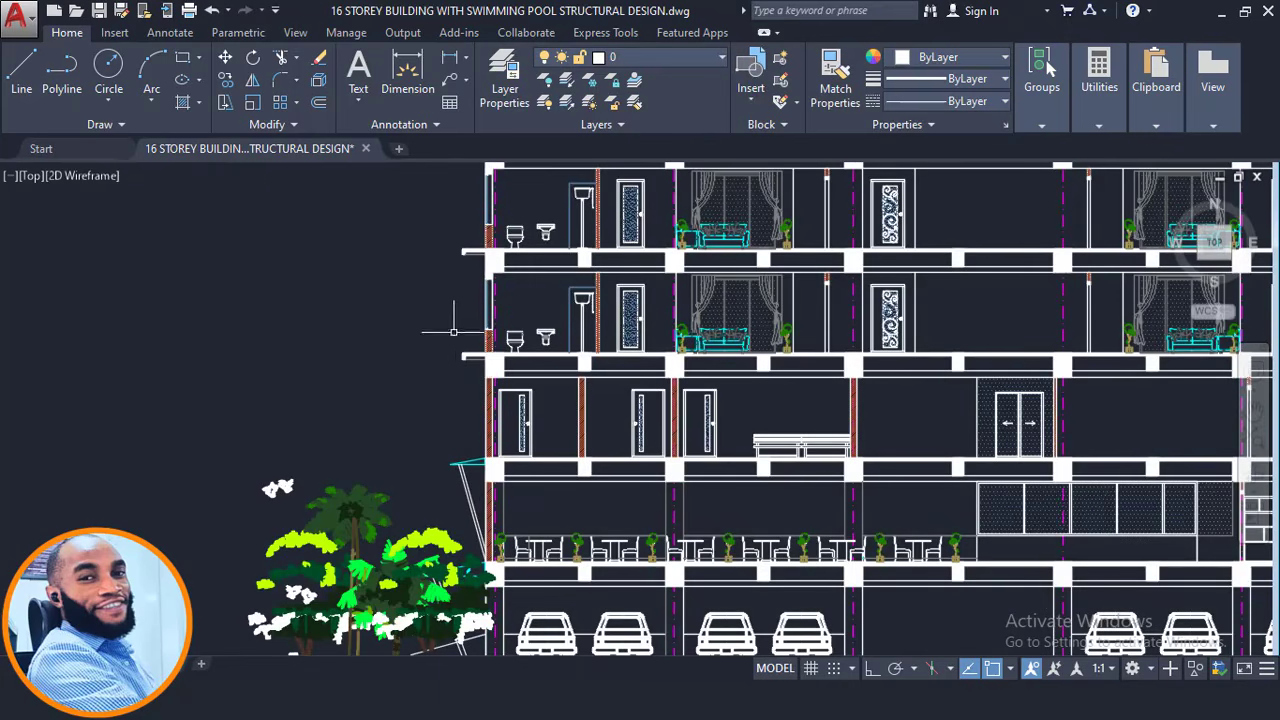
left_click(454, 332)
left_click(403, 344)
scroll(315, 384, "down", 2)
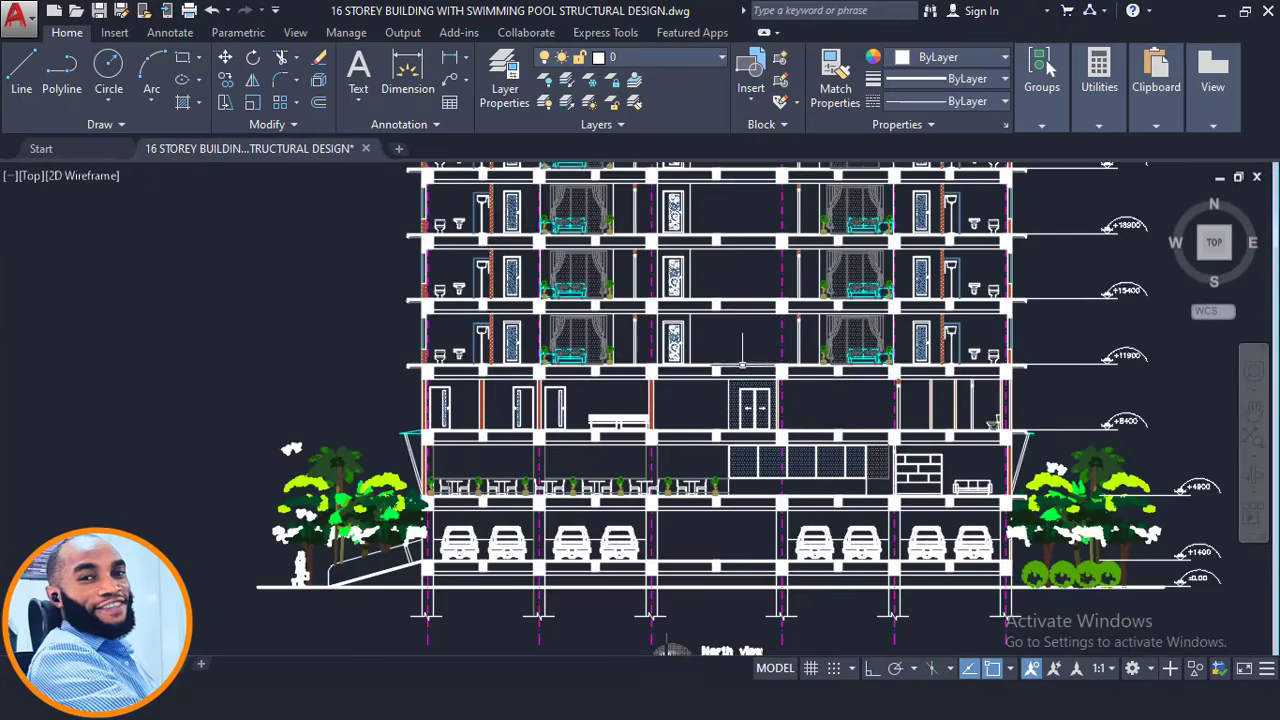
scroll(1048, 360, "up", 2)
scroll(748, 408, "down", 2)
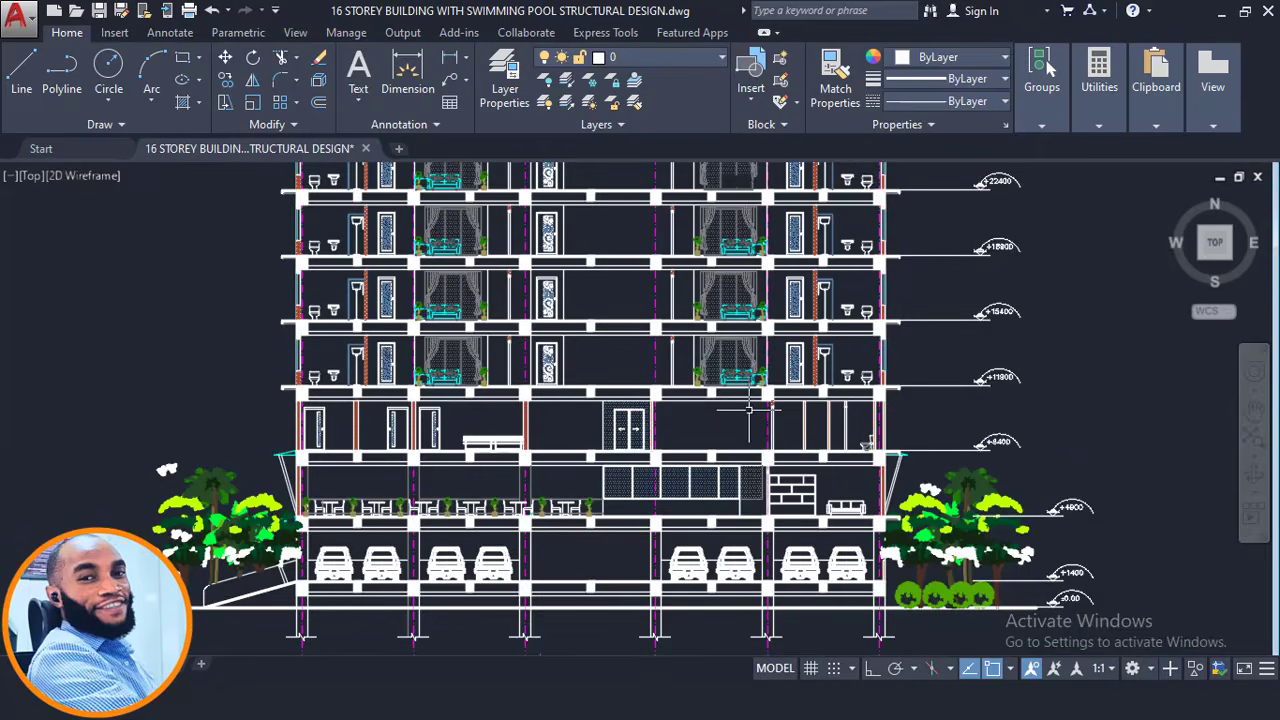
scroll(748, 531, "down", 4)
scroll(557, 570, "up", 3)
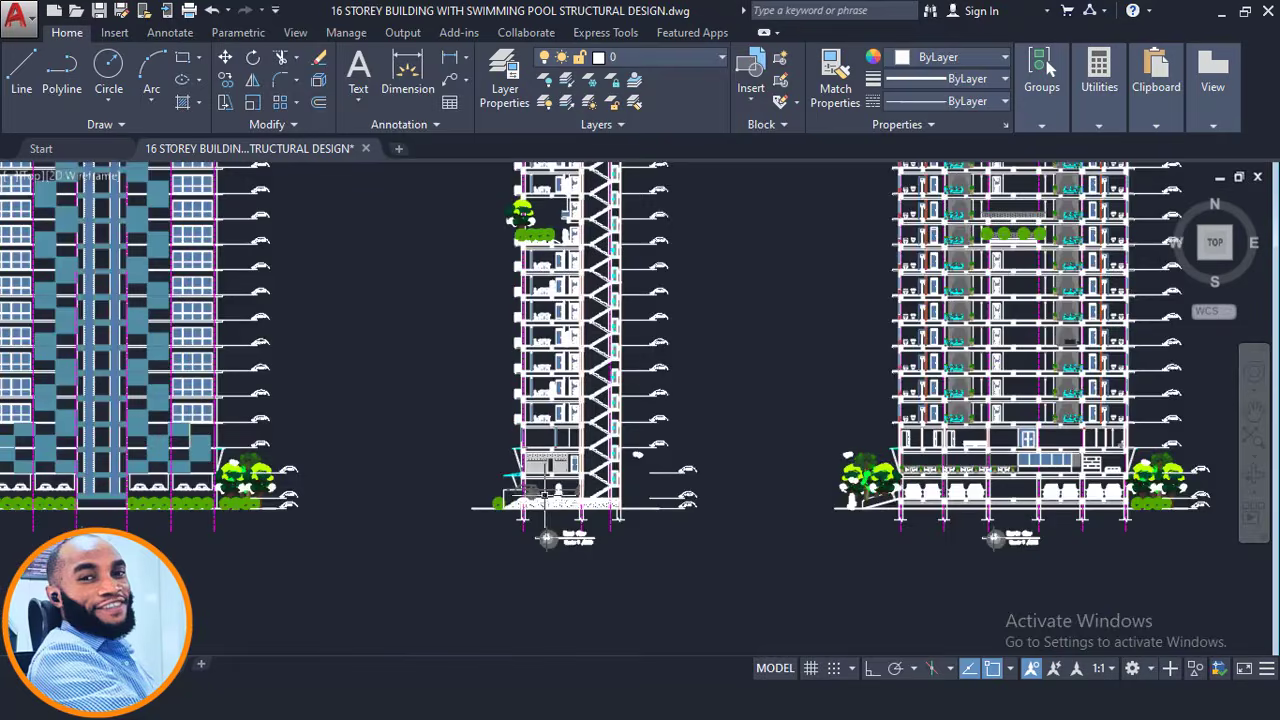
- Find the side elevation with the entrance stairs and examine its slab overhangs at levels +8400 and +11900
middle_click_drag(426, 491, 1059, 497)
scroll(640, 464, "down", 4)
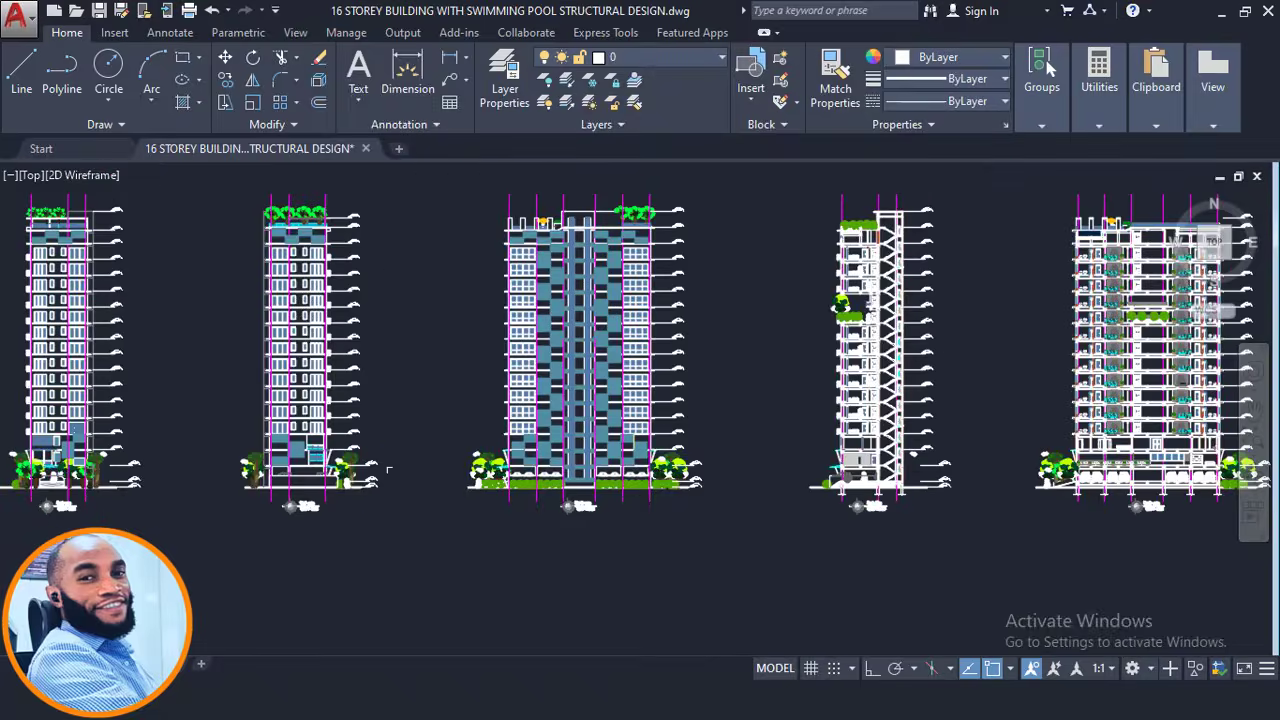
middle_click_drag(395, 472, 1164, 504)
scroll(706, 464, "up", 4)
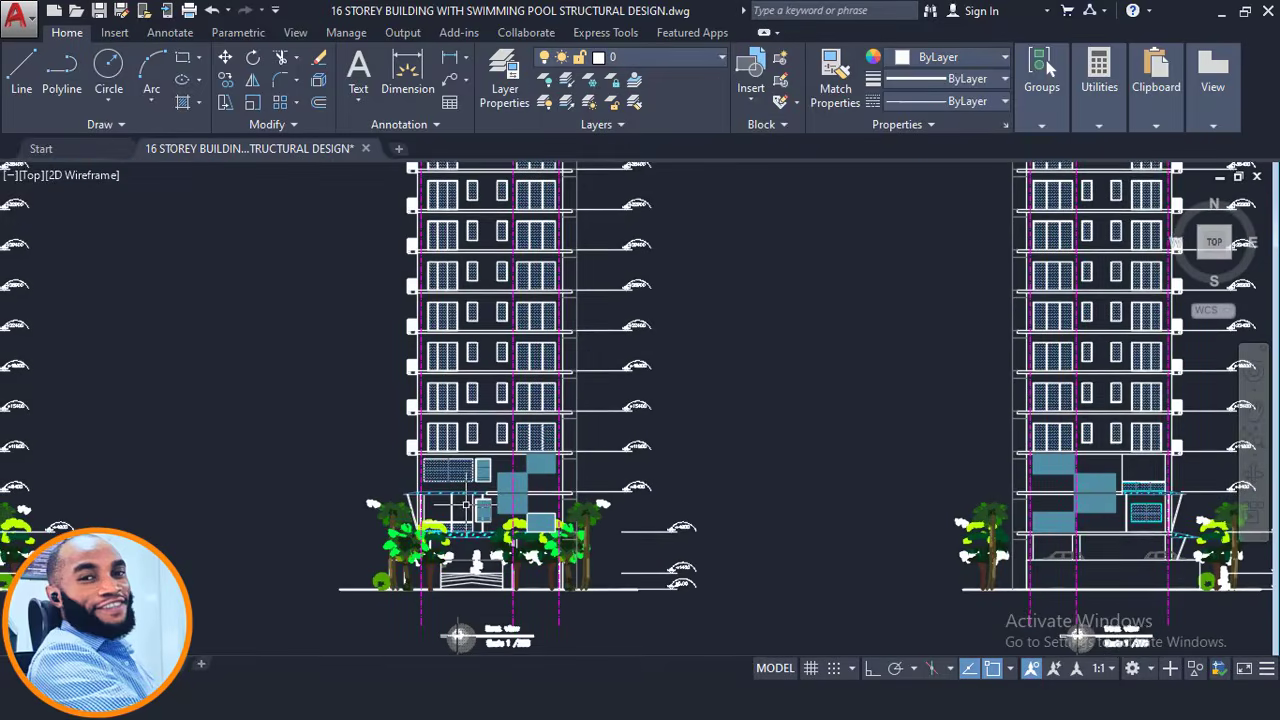
mouse_move(466, 505)
middle_mouse_down()
mouse_move(623, 466)
mouse_move(711, 477)
middle_mouse_up()
scroll(532, 474, "up", 2)
scroll(690, 470, "up", 2)
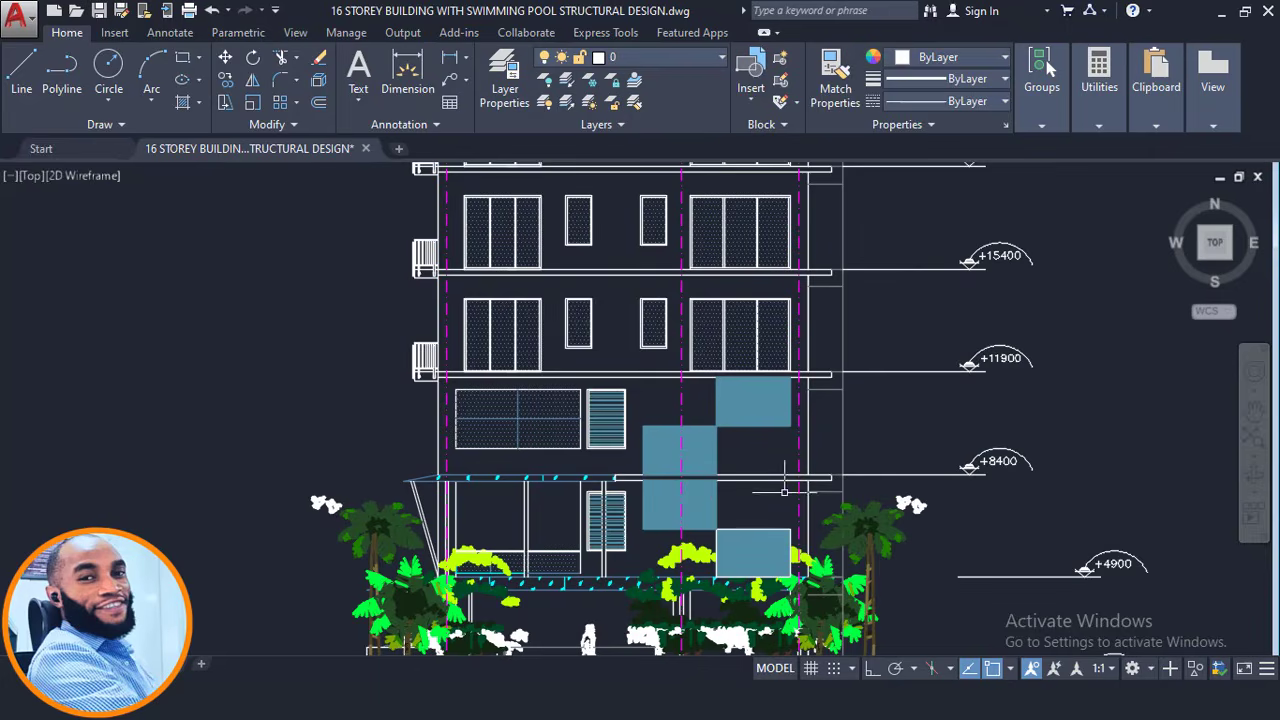
- Examine the lowest balcony's railing and slab edge in the side elevation
scroll(418, 326, "up", 2)
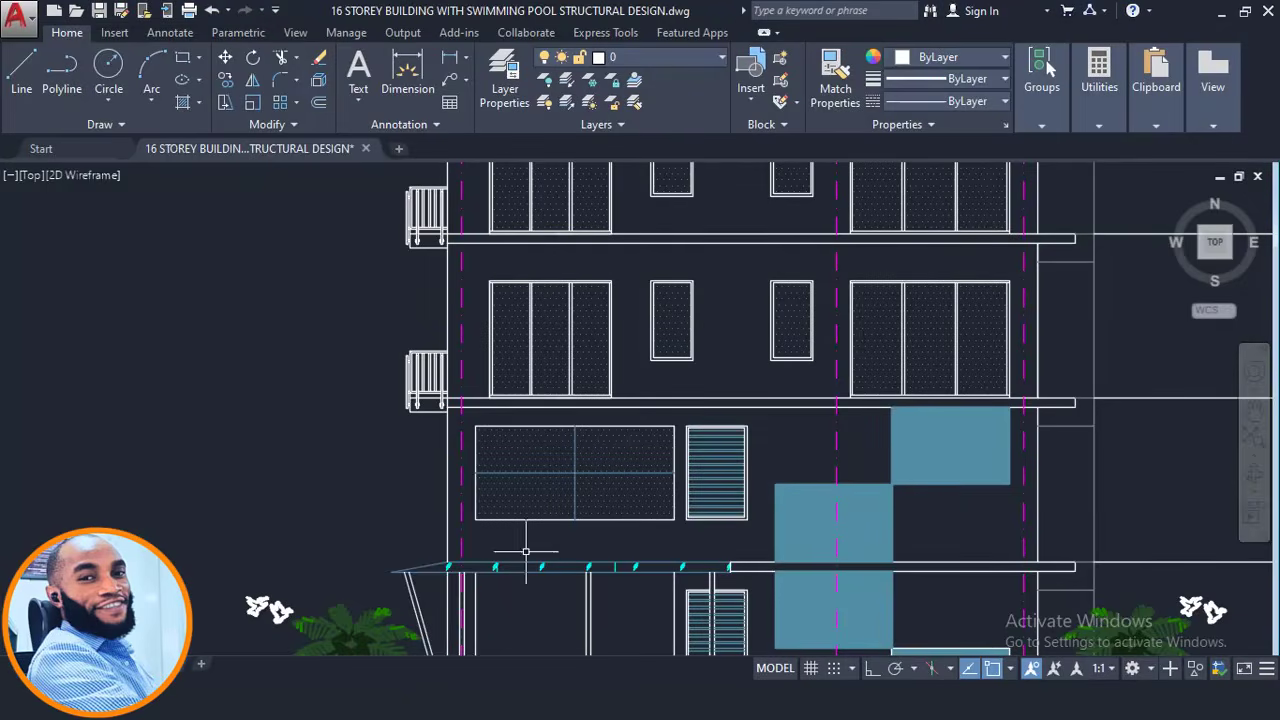
scroll(387, 393, "up", 4)
scroll(448, 490, "up", 2)
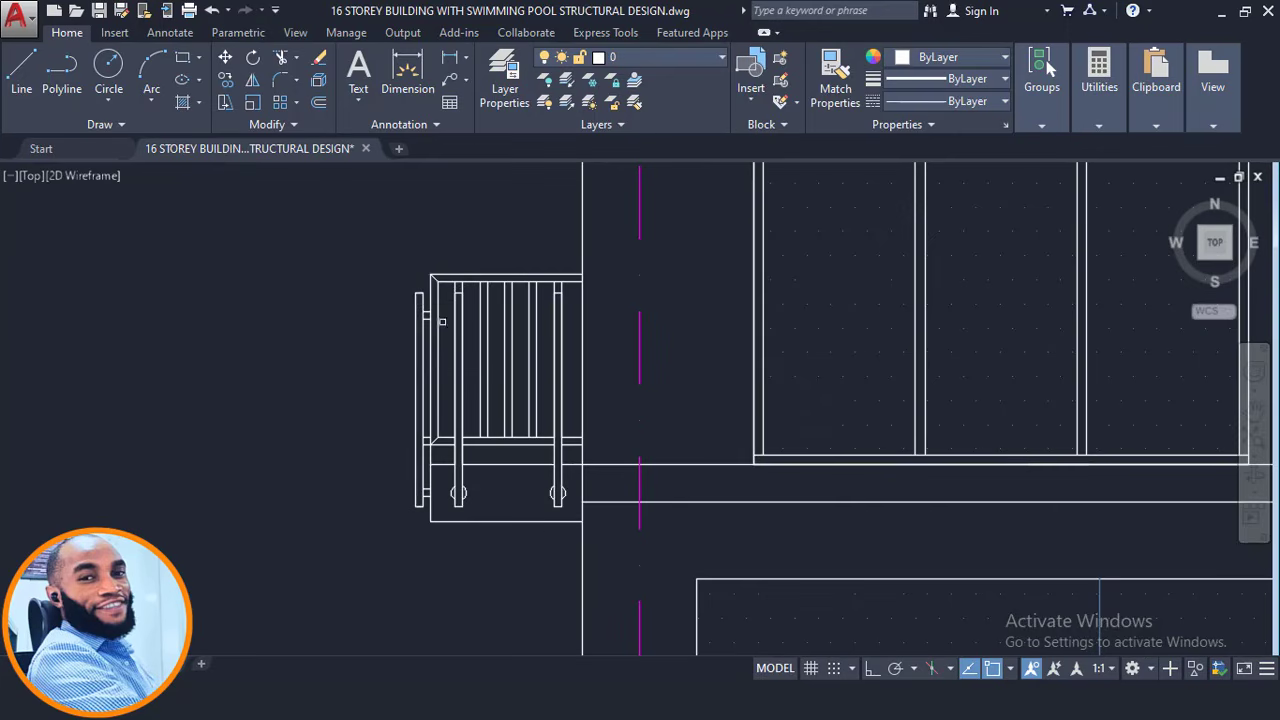
scroll(490, 356, "down", 2)
middle_click_drag(504, 350, 531, 427)
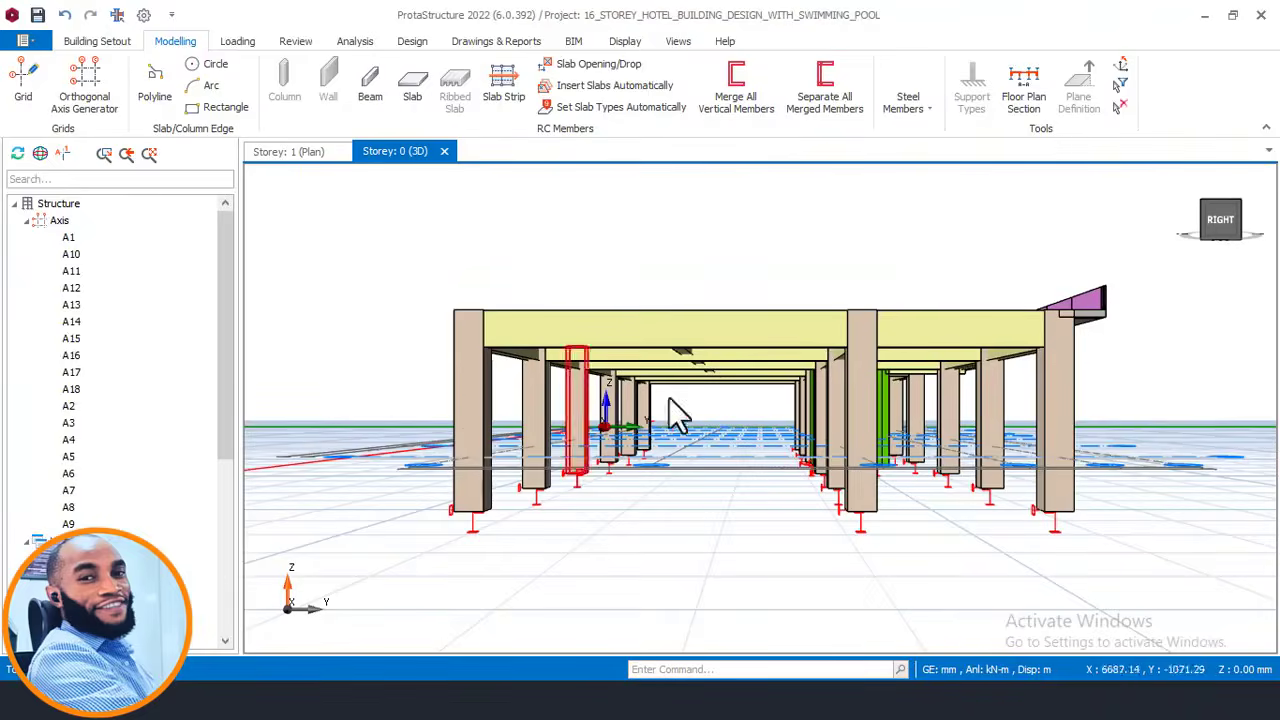
- Switch to ProtaStructure and inspect the cantilever slabs around the floor in 3D from several sides
middle_click_drag(674, 411, 560, 321)
scroll(721, 443, "down", 1)
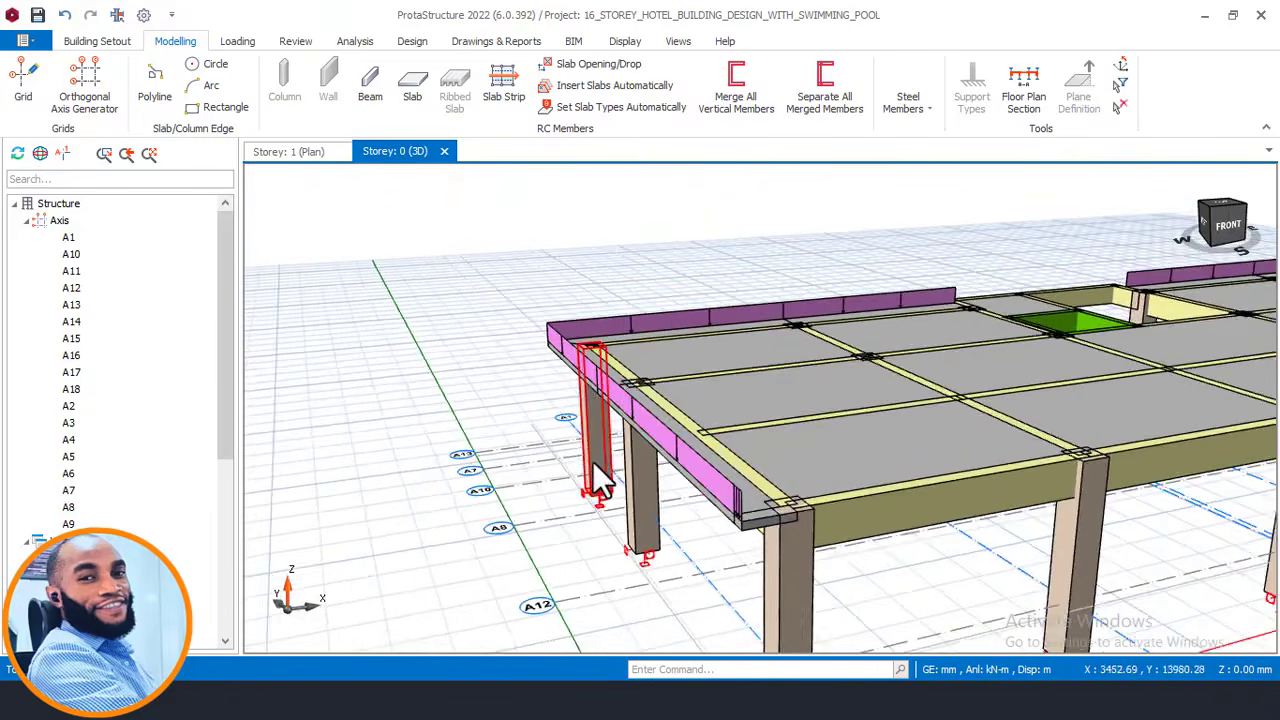
scroll(592, 461, "up", 2)
middle_click_drag(592, 461, 704, 441)
scroll(704, 441, "down", 4)
middle_click_drag(827, 413, 518, 394)
scroll(523, 392, "up", 3)
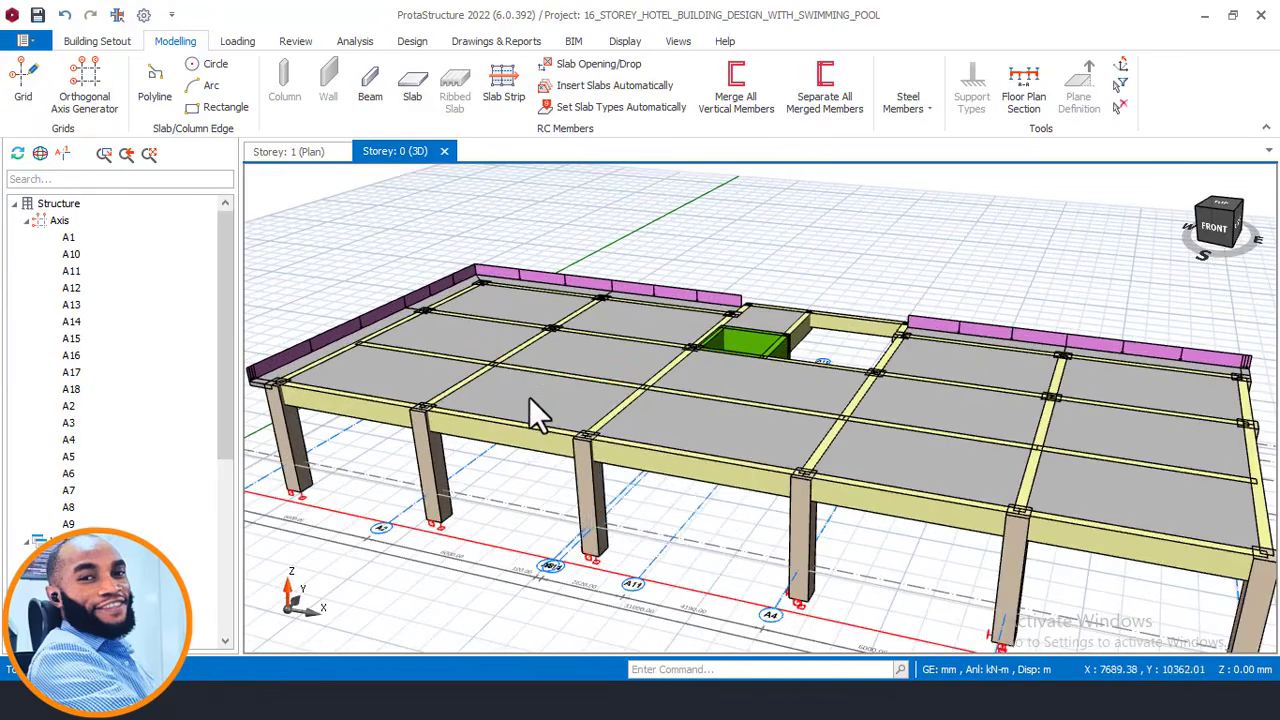
mouse_move(531, 408)
middle_click_drag(752, 340, 760, 320)
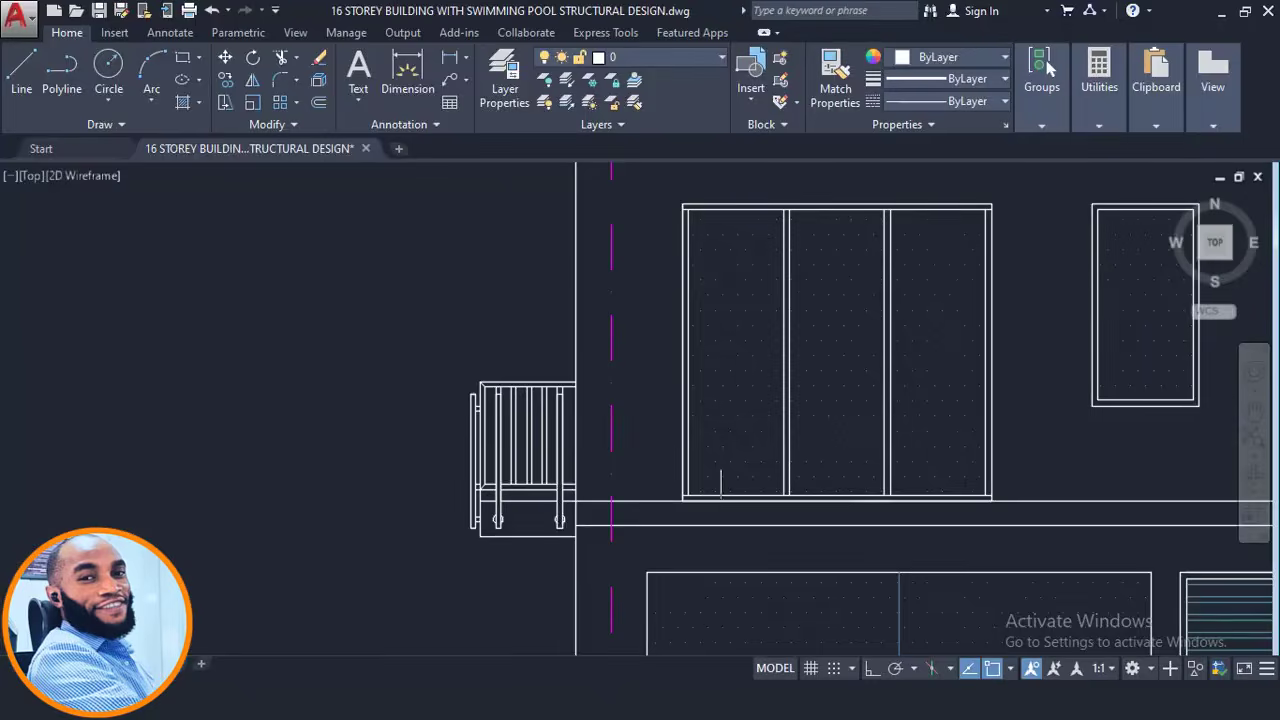
- Switch to the AutoCAD drawing and examine the parking level and the floors at +4900 and +8400 in the North view section
scroll(773, 350, "down", 10)
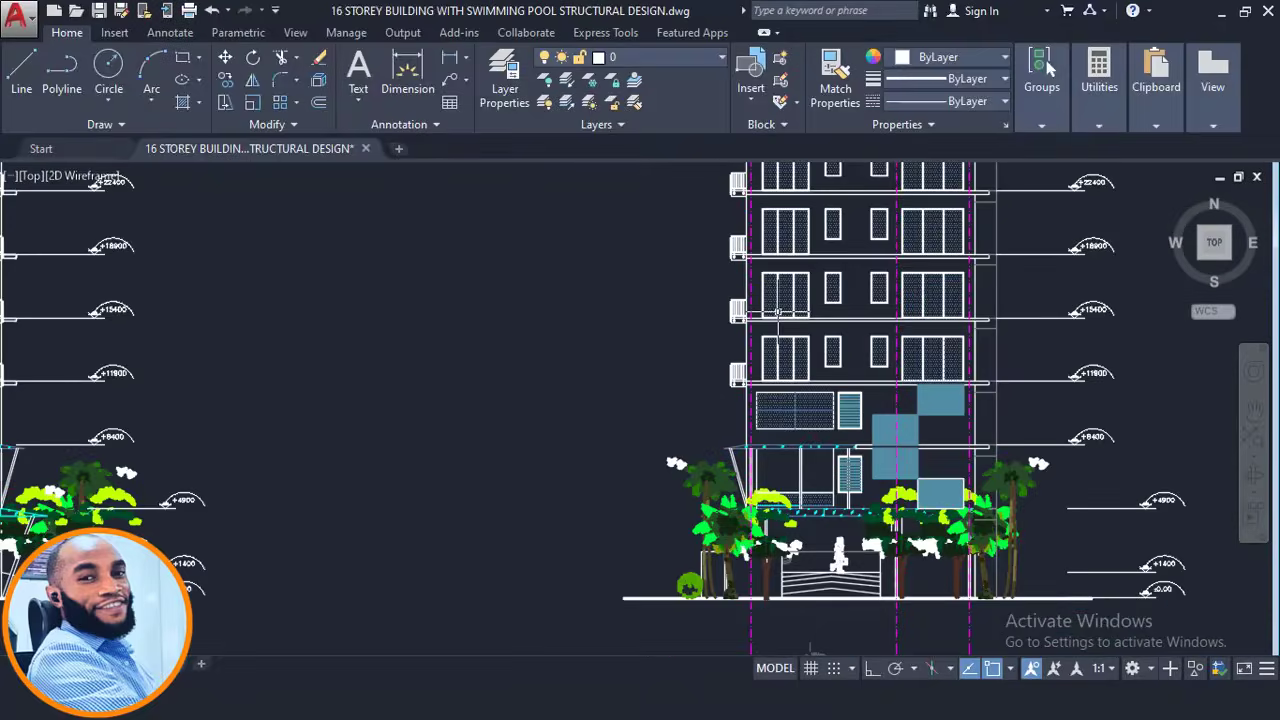
middle_click_drag(1014, 428, 398, 407)
scroll(599, 392, "down", 6)
middle_click_drag(985, 397, 330, 405)
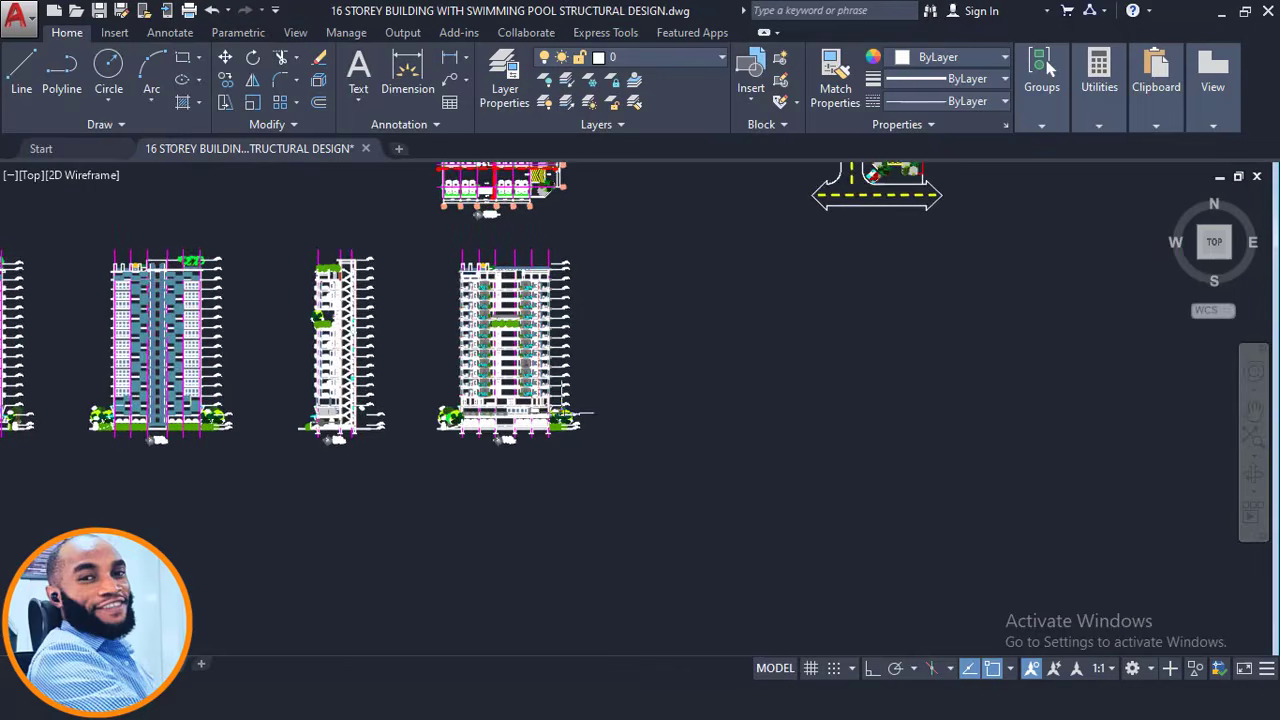
scroll(448, 393, "up", 10)
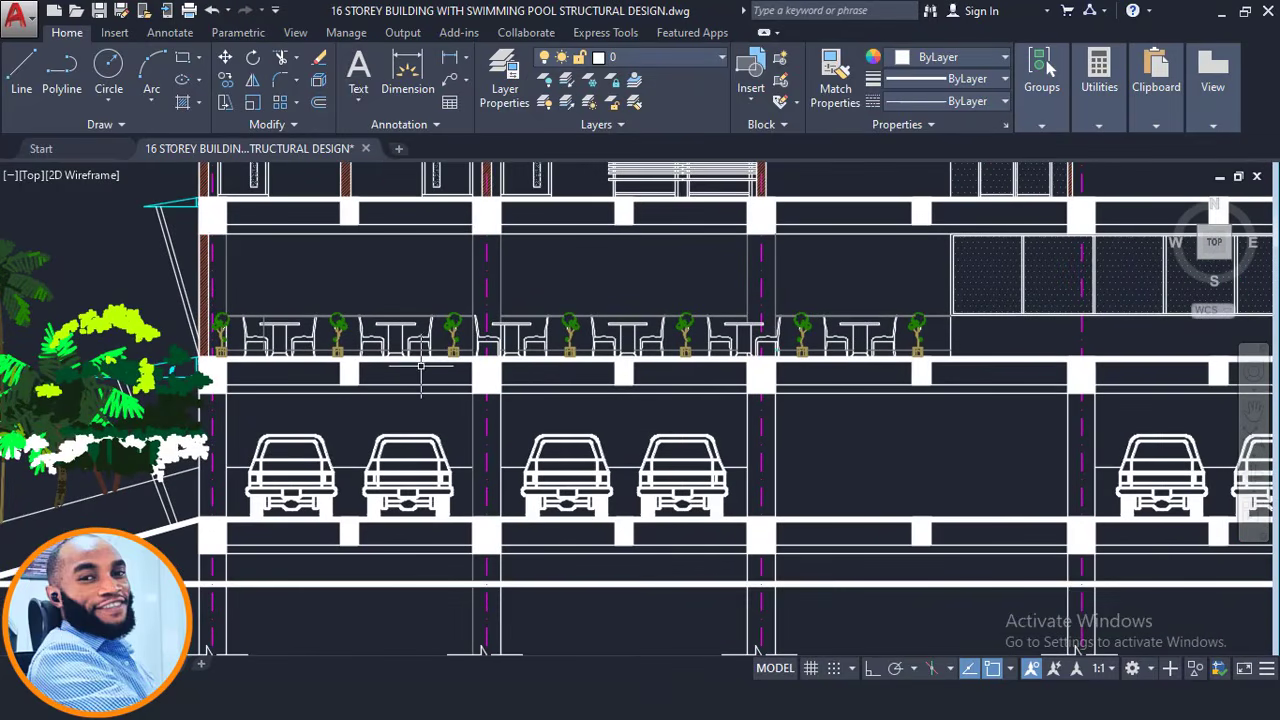
left_click(126, 305)
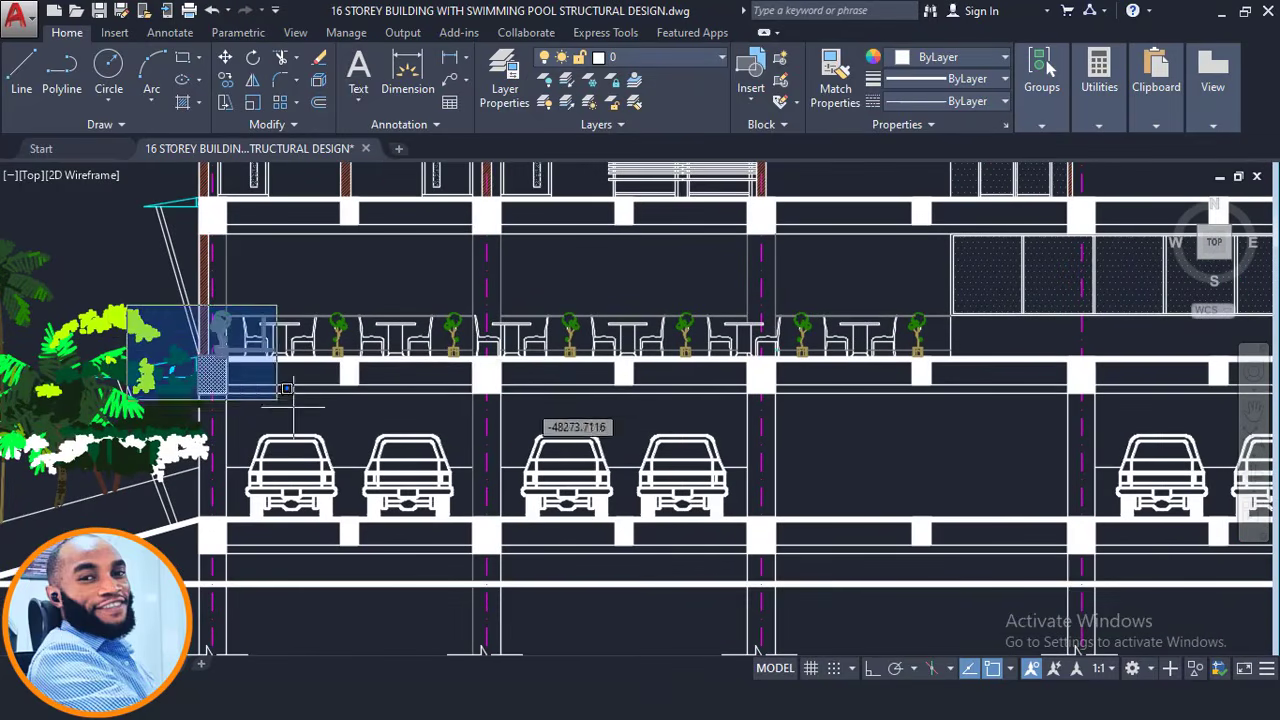
scroll(656, 466, "down", 4)
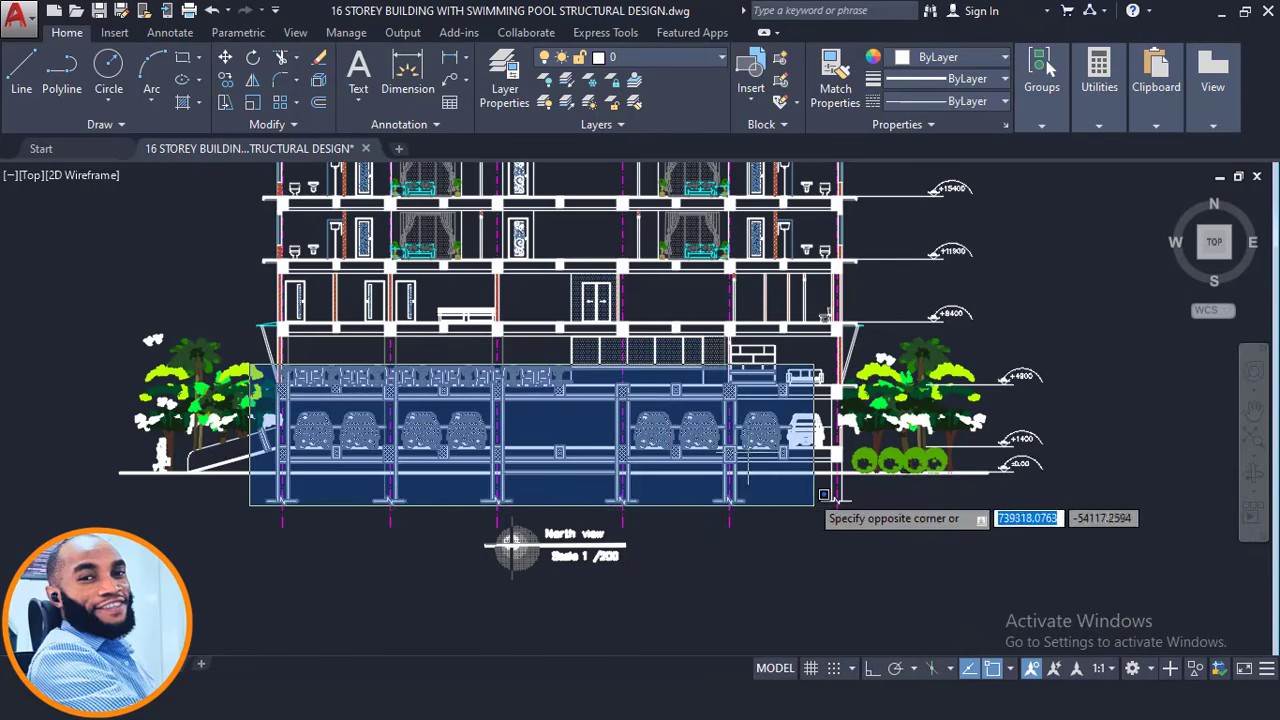
key("Escape")
left_click(239, 314)
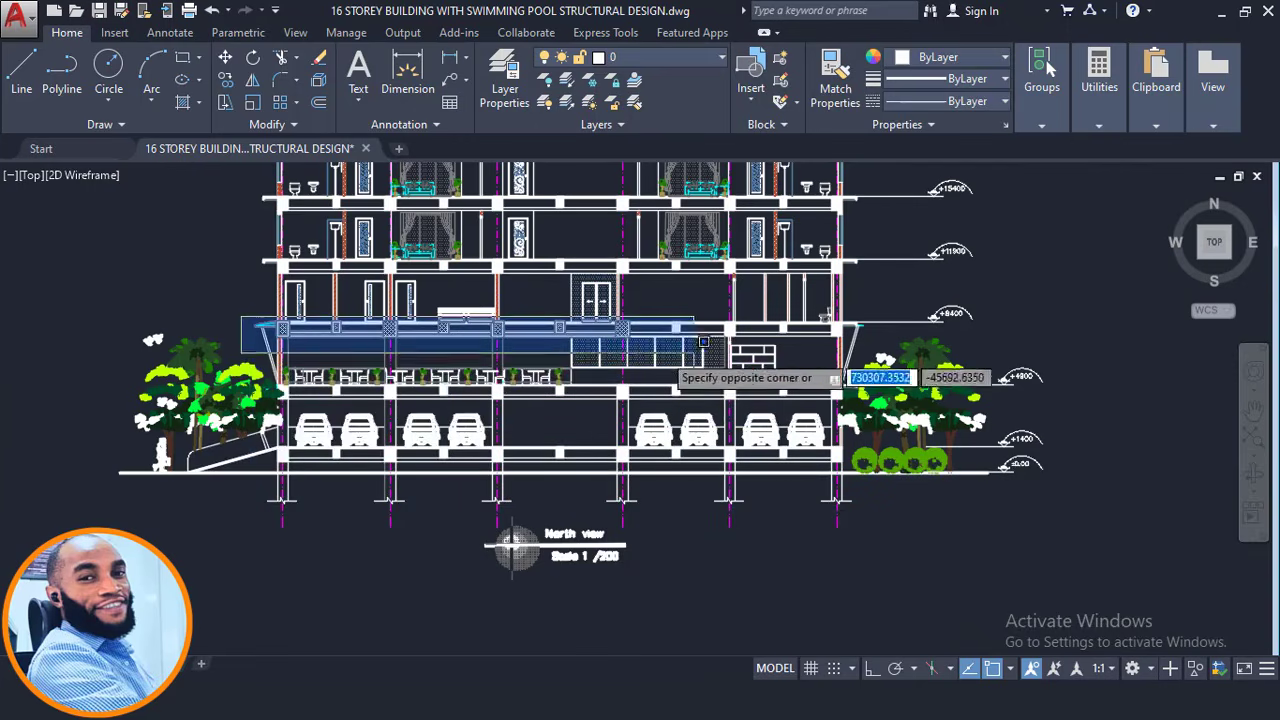
key("Escape")
- Examine the first-floor and second-floor plans, including the overhang along the gym and spa side of the second floor
scroll(769, 467, "down", 4)
middle_click_drag(737, 305, 718, 646)
middle_click_drag(693, 290, 691, 626)
middle_click_drag(642, 344, 656, 473)
scroll(655, 470, "up", 2)
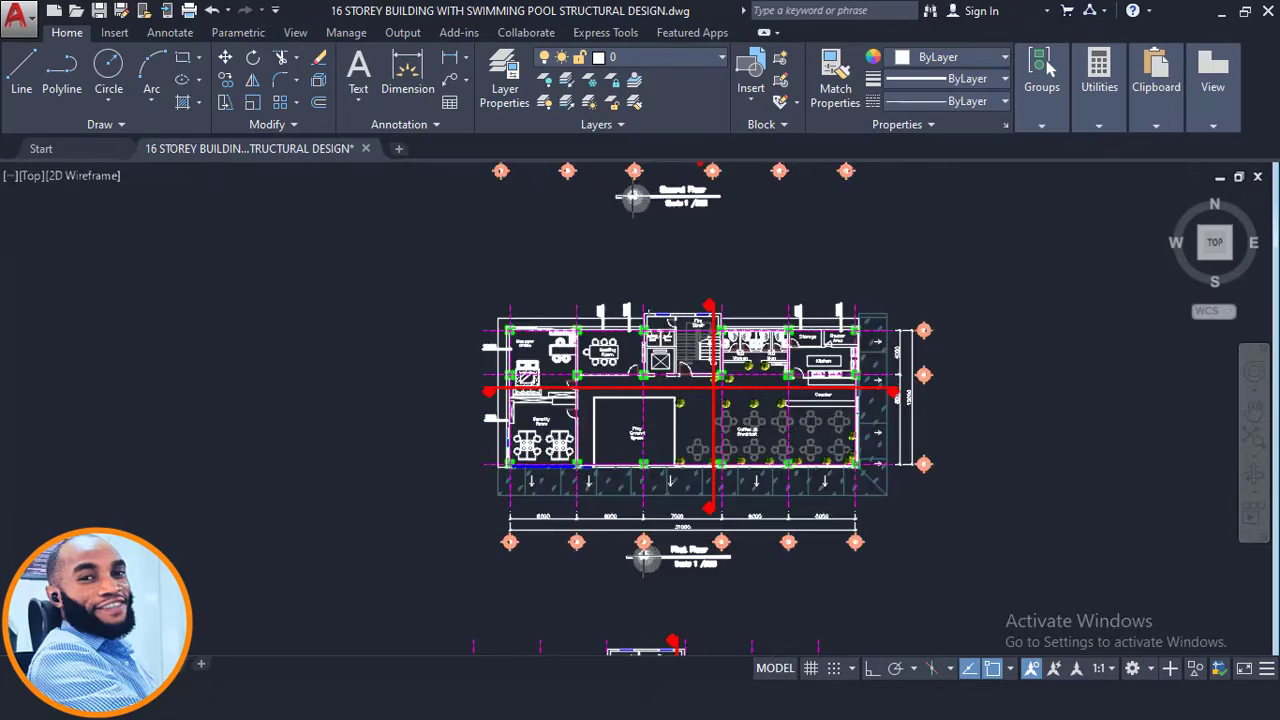
middle_click_drag(651, 302, 645, 441)
mouse_move(646, 345)
middle_mouse_down()
mouse_move(640, 492)
mouse_move(640, 456)
middle_mouse_up()
scroll(611, 310, "up", 2)
scroll(680, 462, "up", 2)
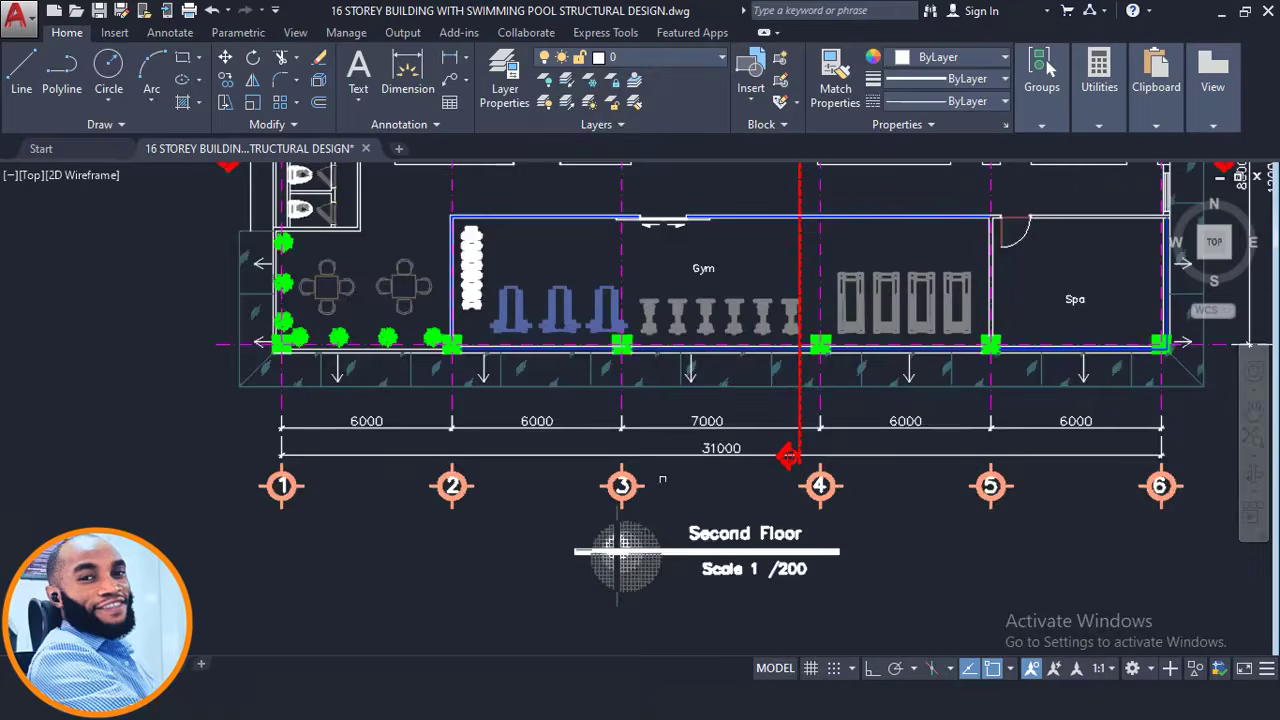
scroll(670, 480, "up", 2)
scroll(665, 510, "down", 4)
scroll(675, 503, "down", 2)
scroll(628, 450, "down", 6)
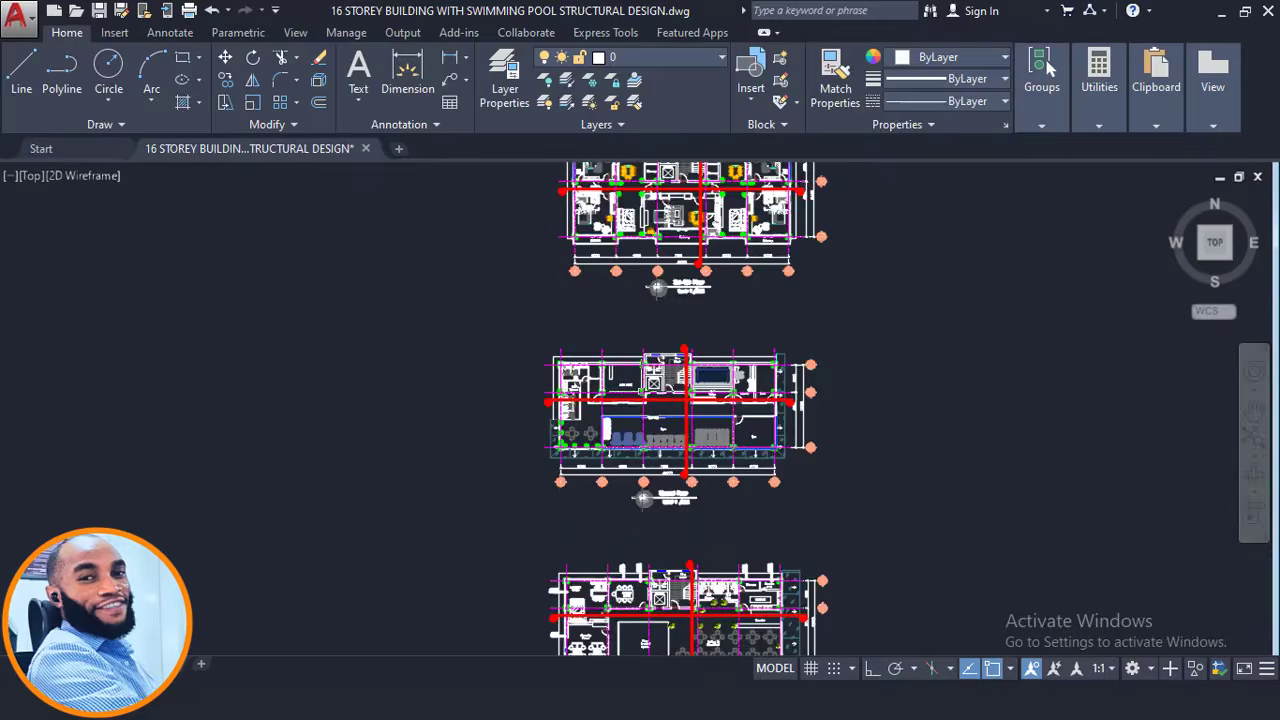
- Examine the lower storeys of the East view section, including the canopies, floor slabs and stair flights
middle_click_drag(642, 430, 640, 270)
middle_click_drag(604, 495, 721, 318)
scroll(614, 523, "up", 2)
scroll(612, 437, "up", 5)
scroll(613, 437, "up", 2)
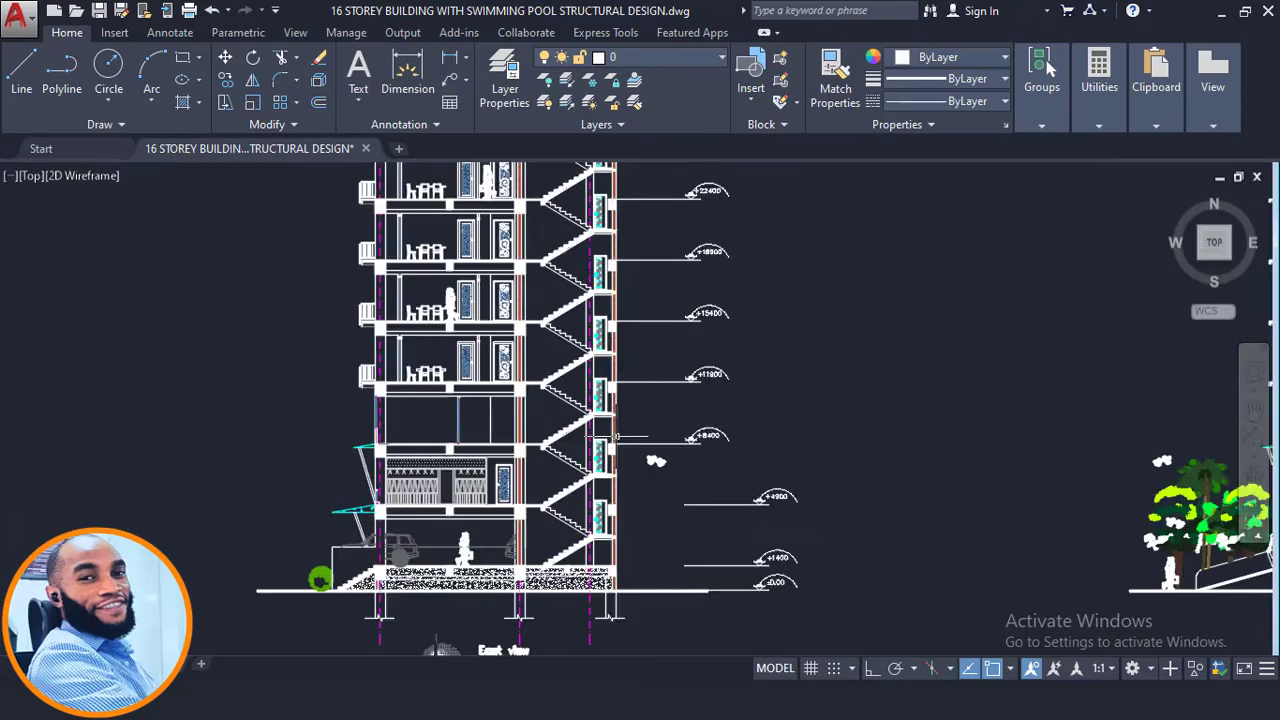
middle_click_drag(642, 479, 666, 436)
scroll(626, 524, "up", 2)
middle_click_drag(522, 431, 609, 337)
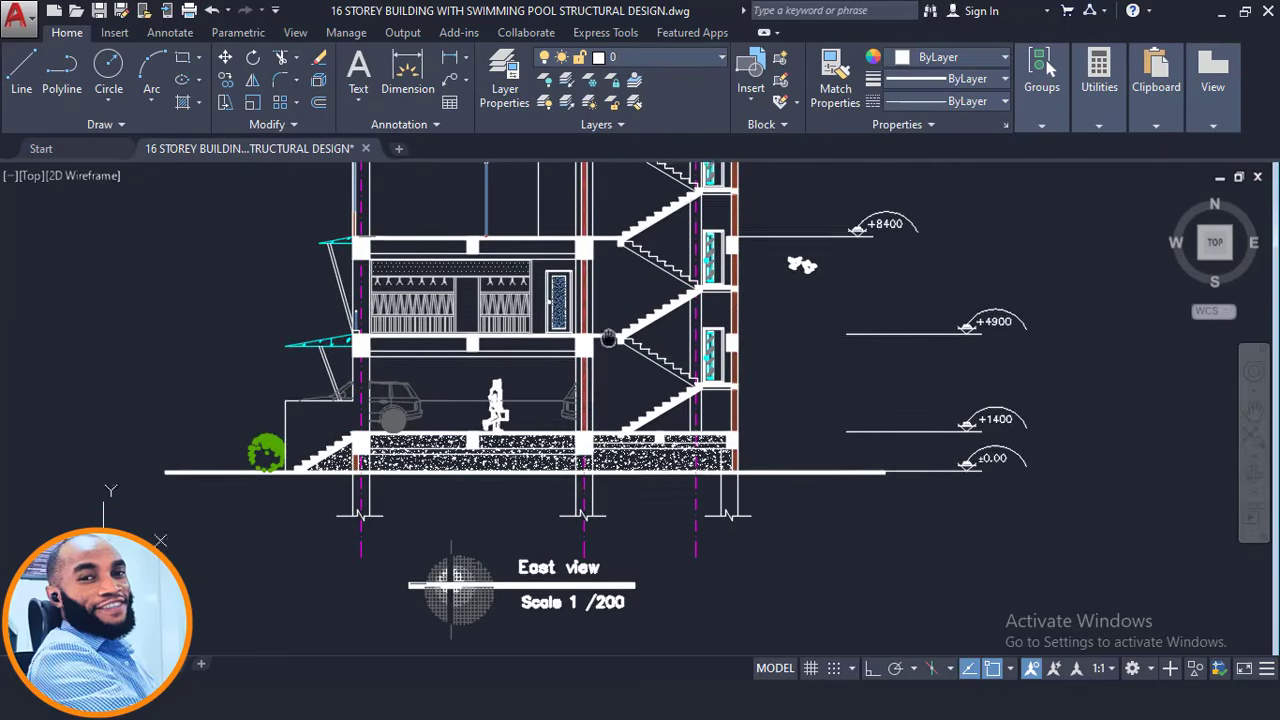
middle_click_drag(663, 487, 668, 555)
middle_click_drag(714, 470, 718, 541)
middle_click_drag(670, 445, 674, 486)
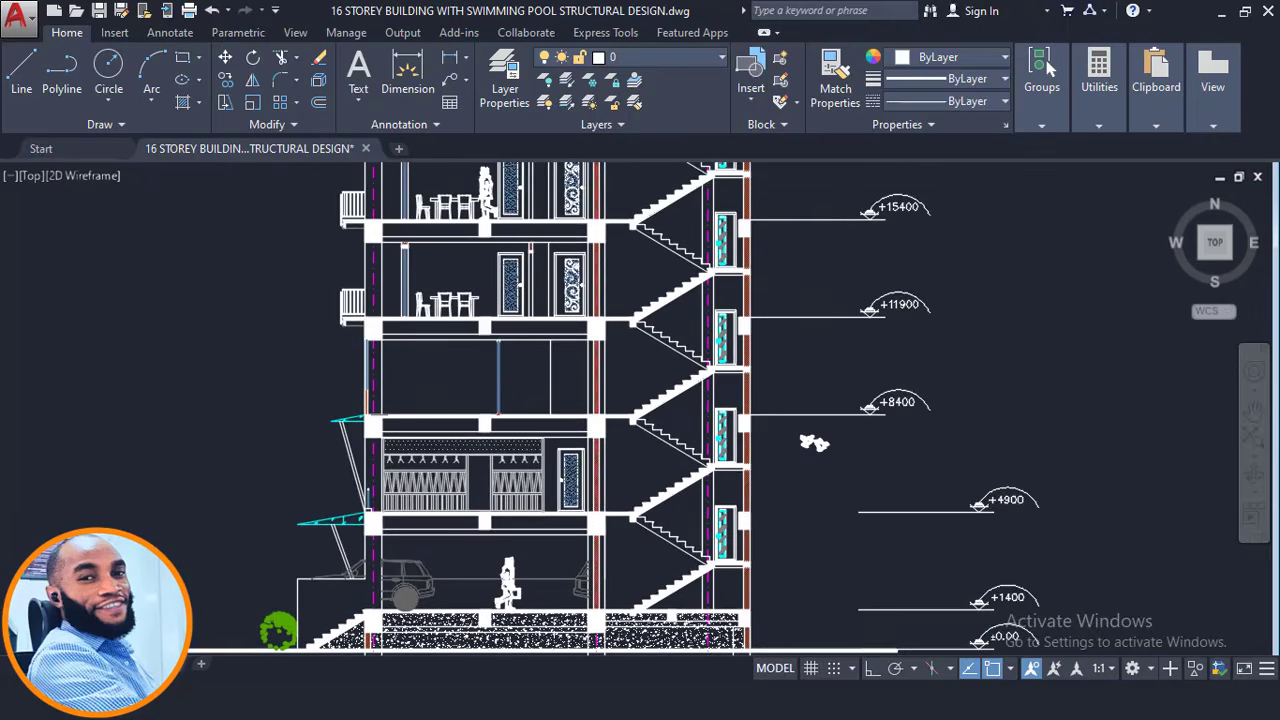
middle_click_drag(690, 534, 675, 467)
scroll(528, 490, "up", 2)
middle_click_drag(471, 536, 461, 492)
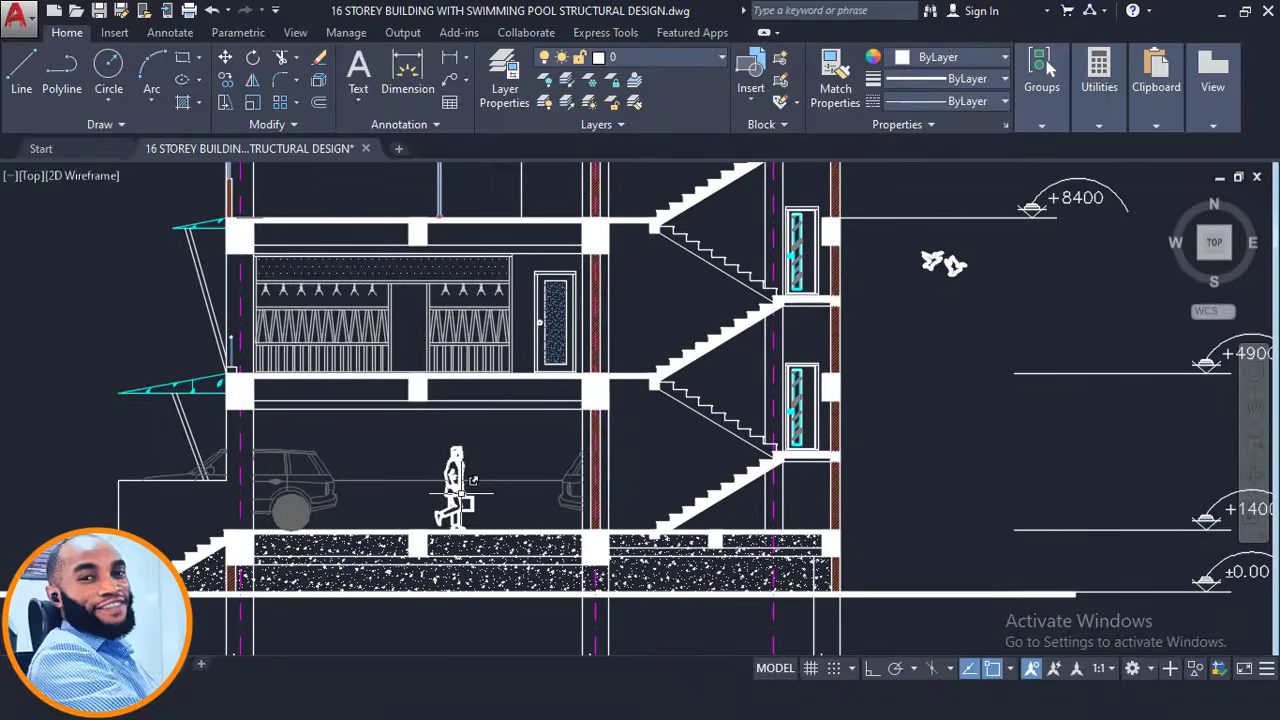
- Read the level marks beside the East view section, from the ground line to the second floor
scroll(473, 474, "down", 2)
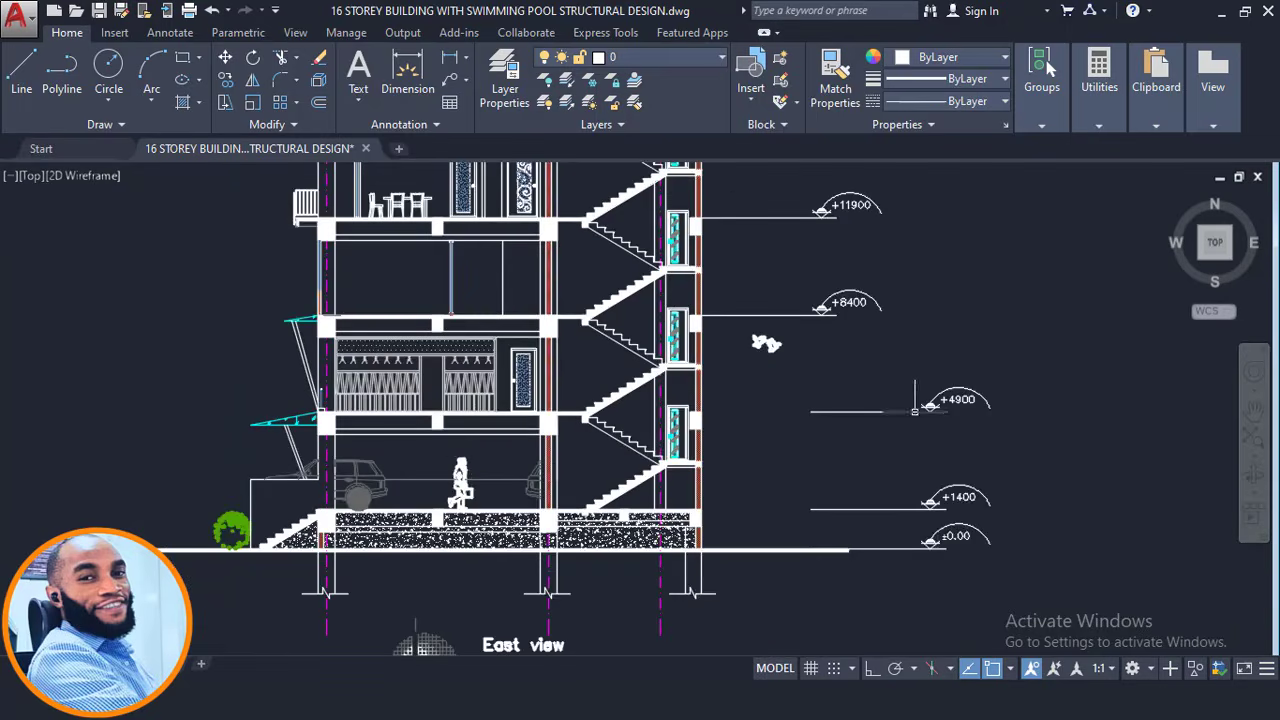
scroll(928, 402, "up", 2)
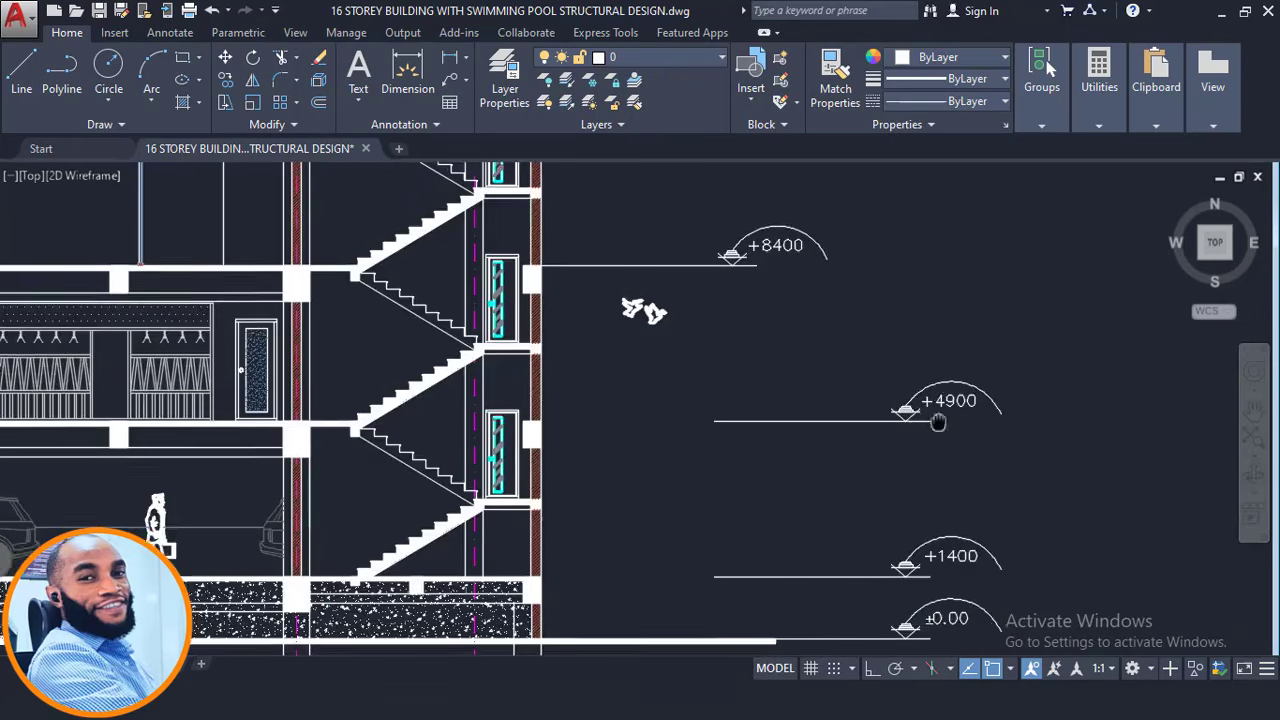
middle_click_drag(943, 389, 861, 360)
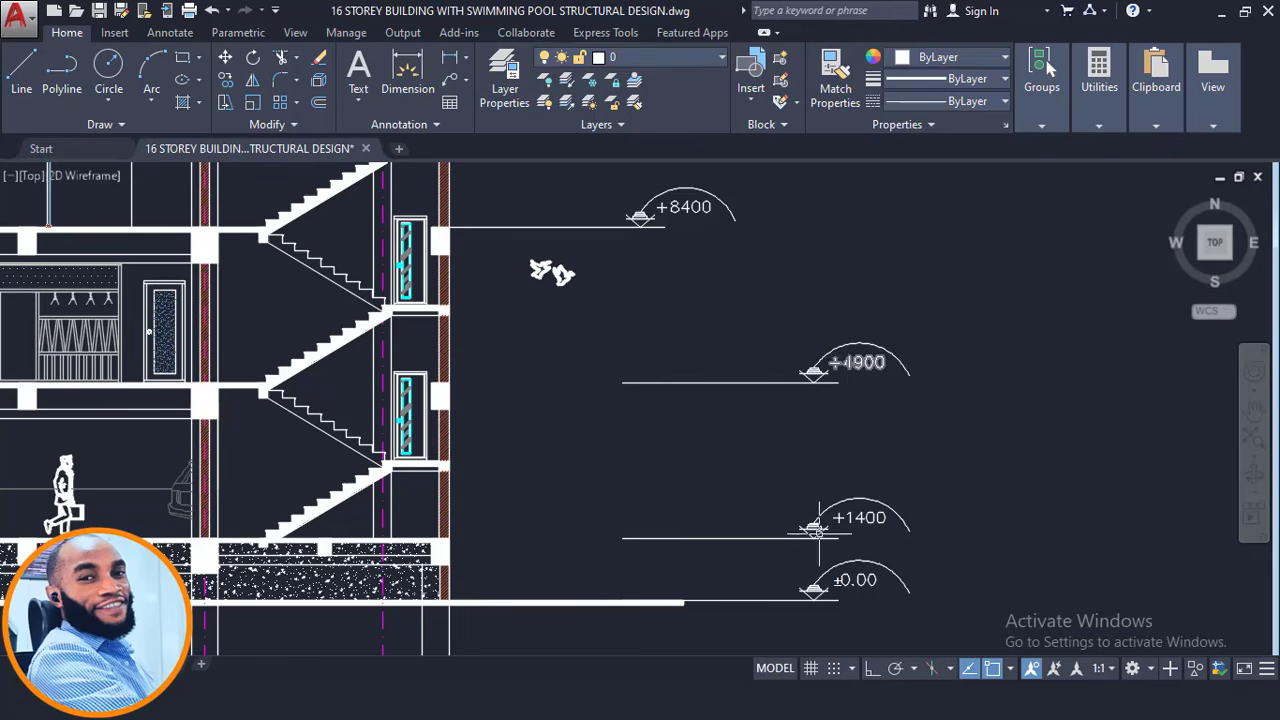
mouse_move(800, 474)
middle_mouse_down()
mouse_move(826, 480)
mouse_move(871, 449)
mouse_move(875, 401)
middle_mouse_up()
scroll(877, 425, "down", 2)
middle_click_drag(676, 509, 680, 470)
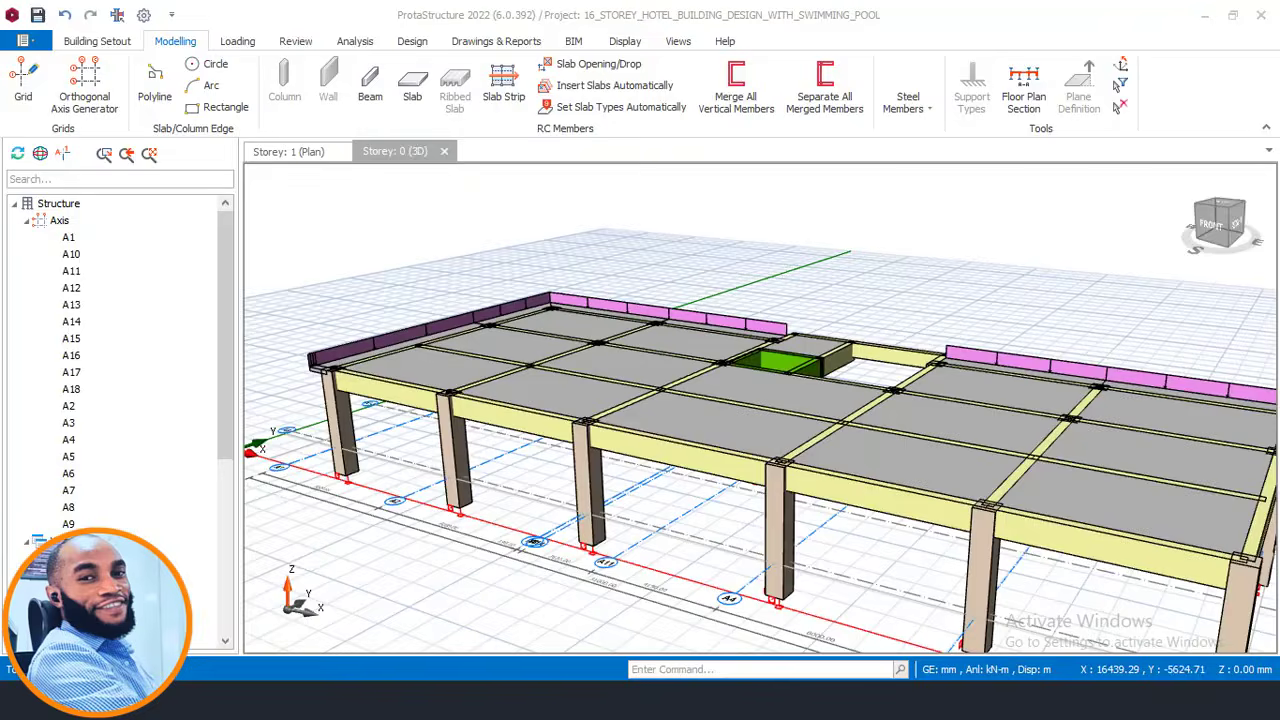
- Calculate the height between the +1400 and +4900 levels as 4900 − 1400 in Calculator
mouse_move(684, 430)
middle_mouse_down()
mouse_move(657, 518)
mouse_move(700, 484)
middle_mouse_up()
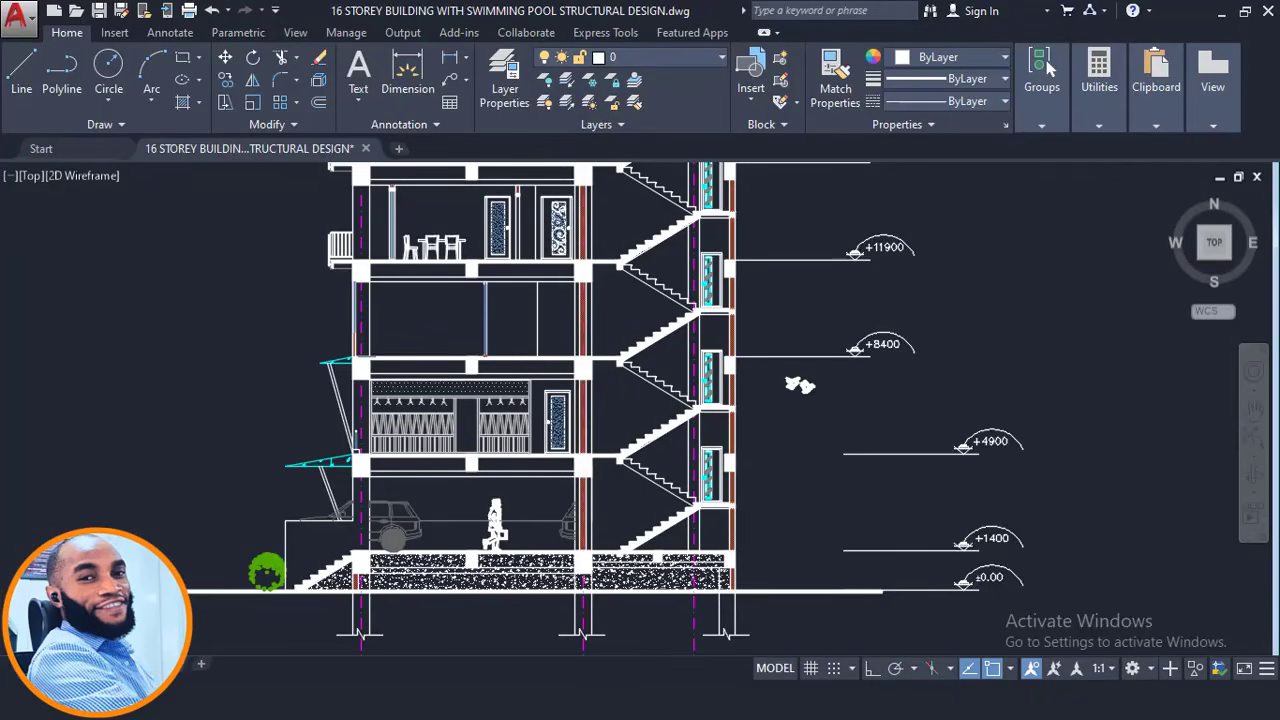
left_click(560, 702)
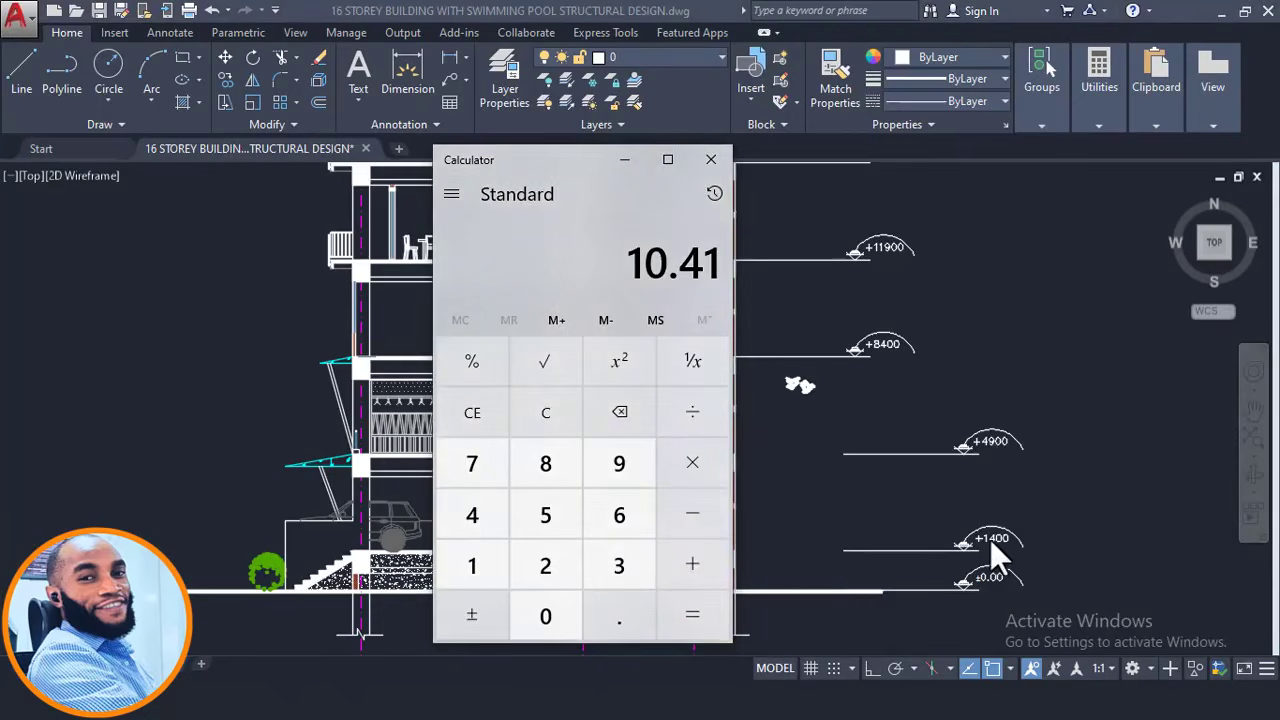
left_click(472, 514)
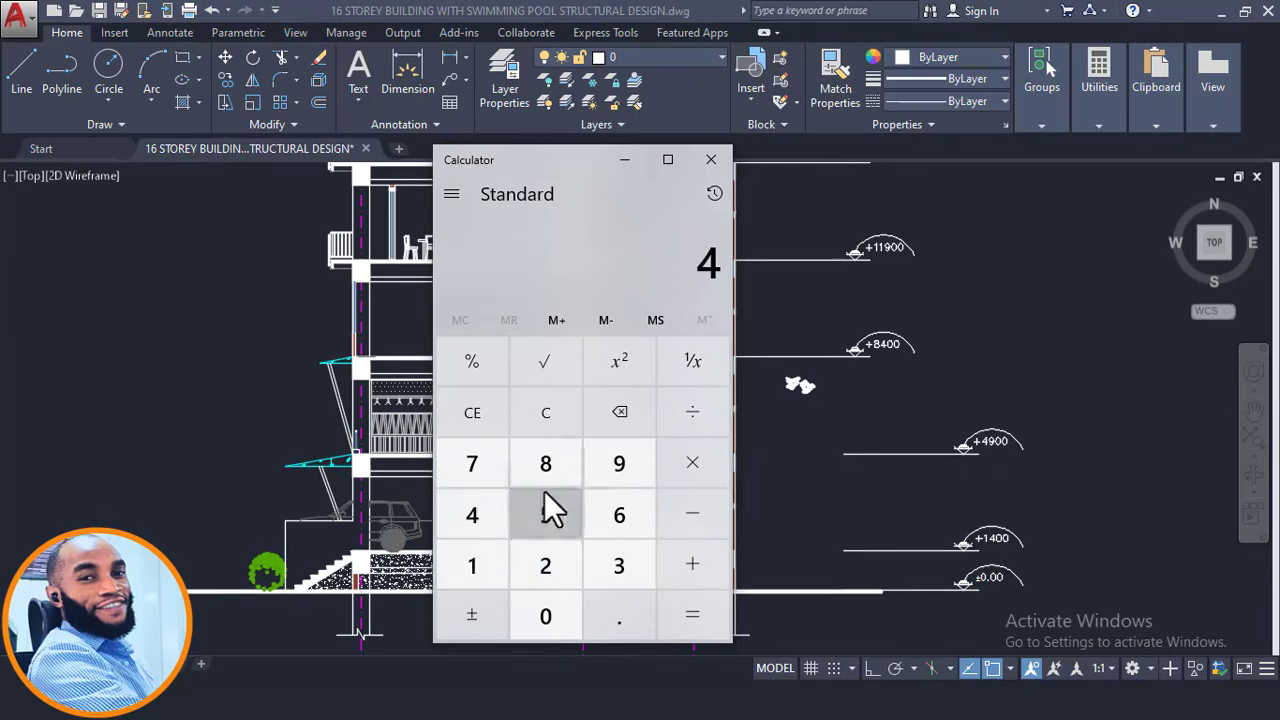
left_click(619, 470)
left_click(546, 615)
left_click(546, 615)
left_click(692, 513)
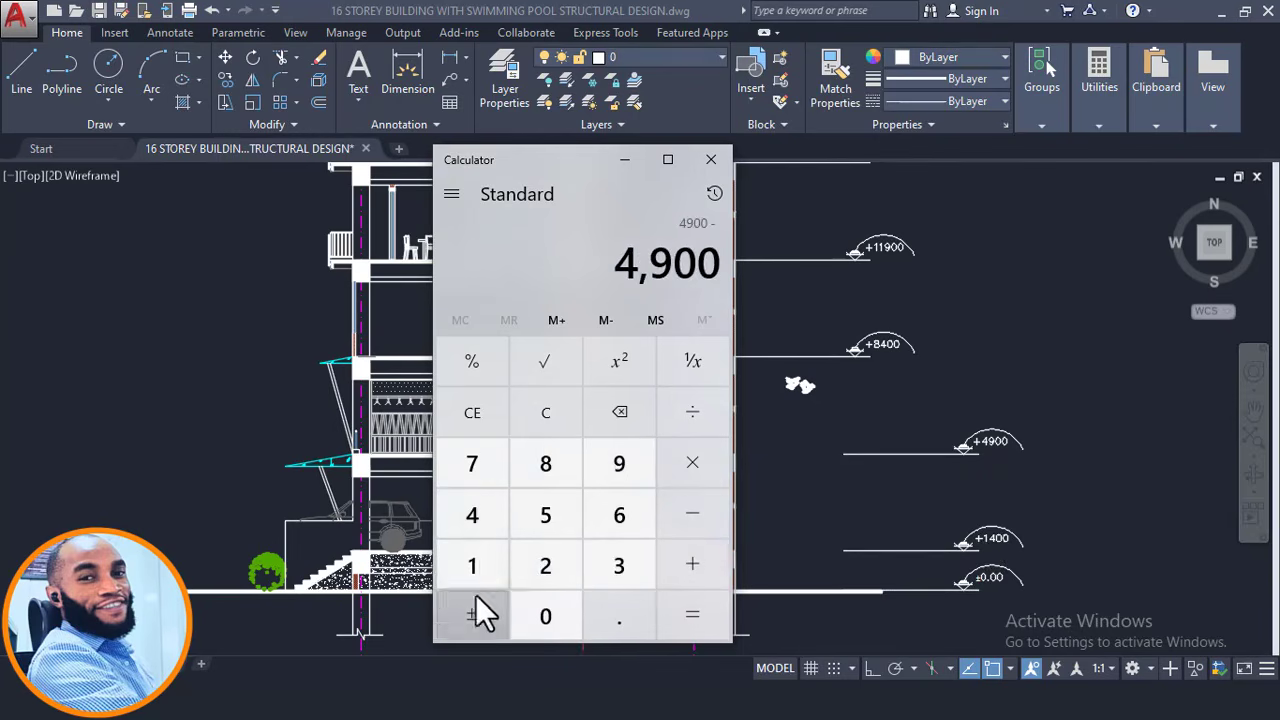
left_click(472, 566)
left_click(470, 515)
left_click(548, 615)
left_click(548, 615)
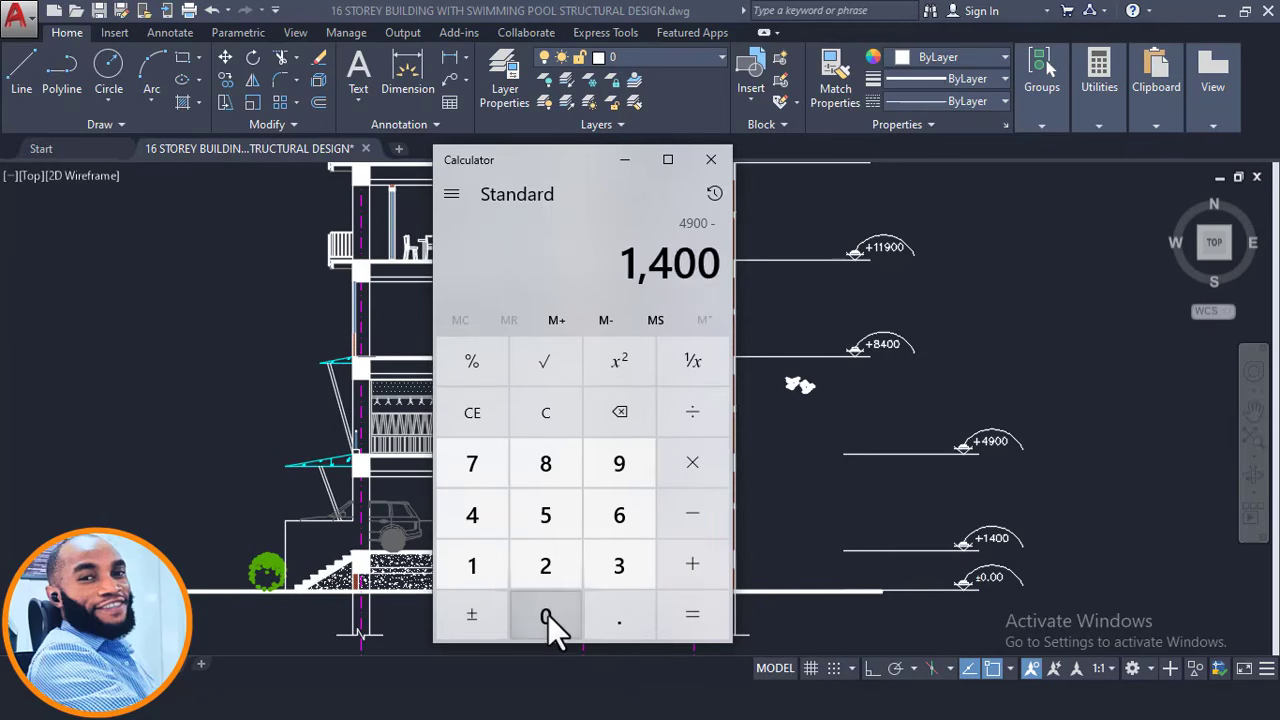
left_click(700, 612)
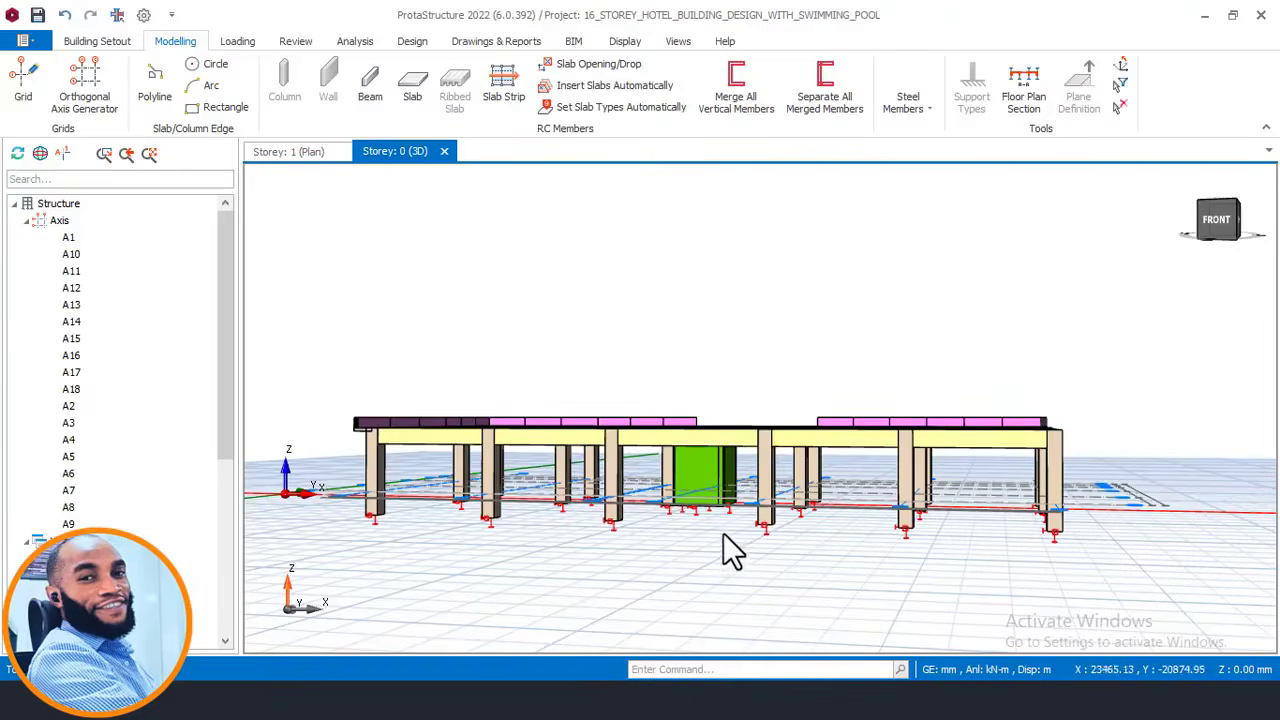
- Examine the columns and beams under the first-storey floor from the front in the ProtaStructure 3D view
scroll(810, 513, "up", 5)
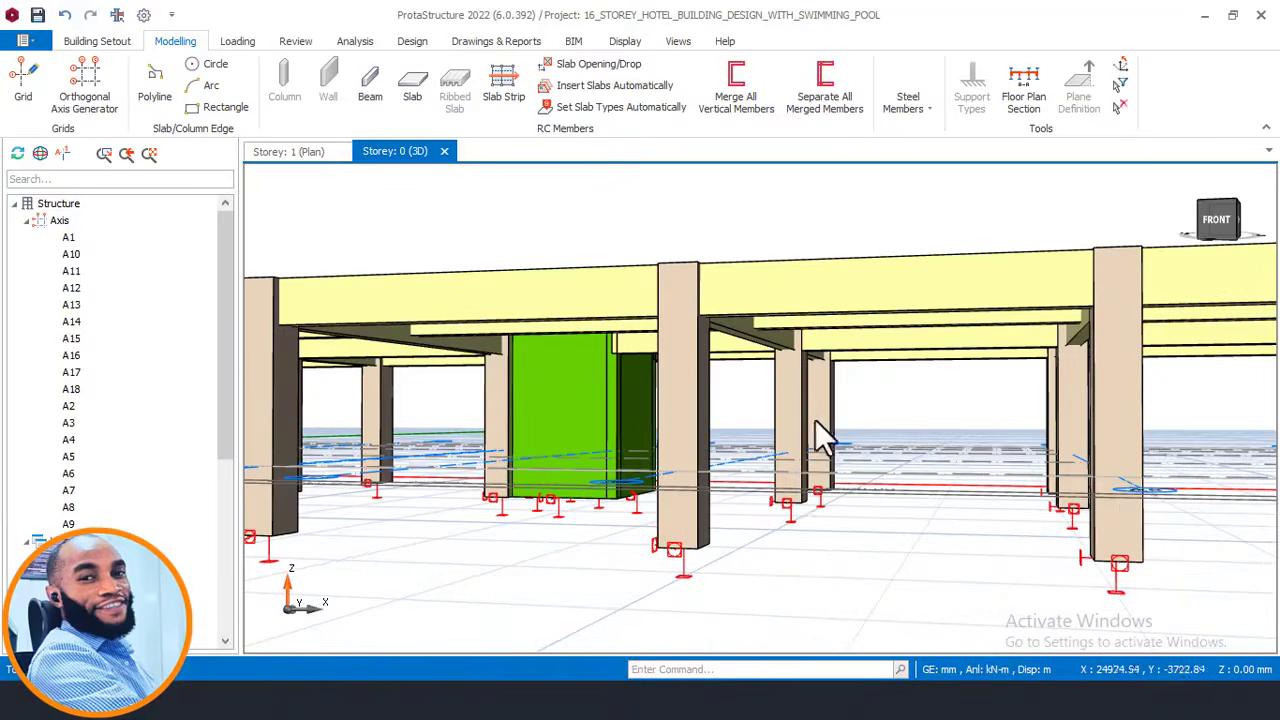
left_click(885, 316)
scroll(861, 542, "down", 6)
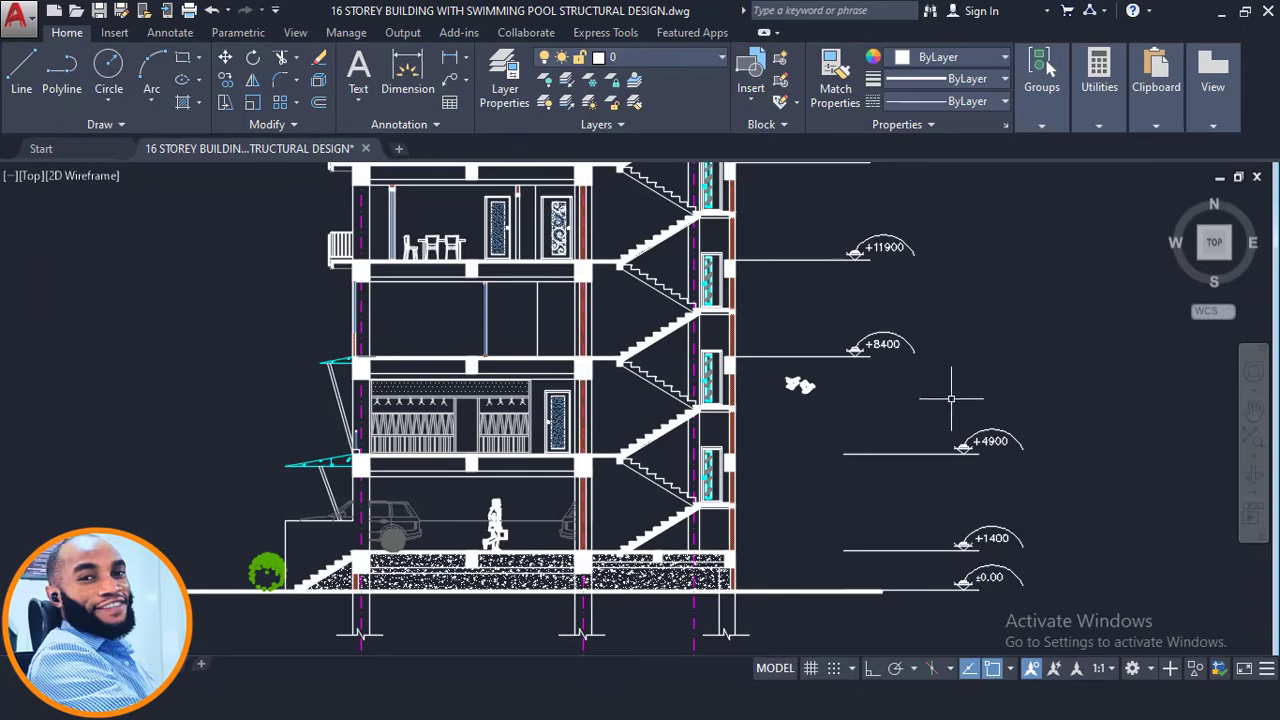
- Calculate the storey height between the +4900 and +8400 levels of the AutoCAD section as 8400 − 4900 in Calculator
scroll(909, 380, "up", 3)
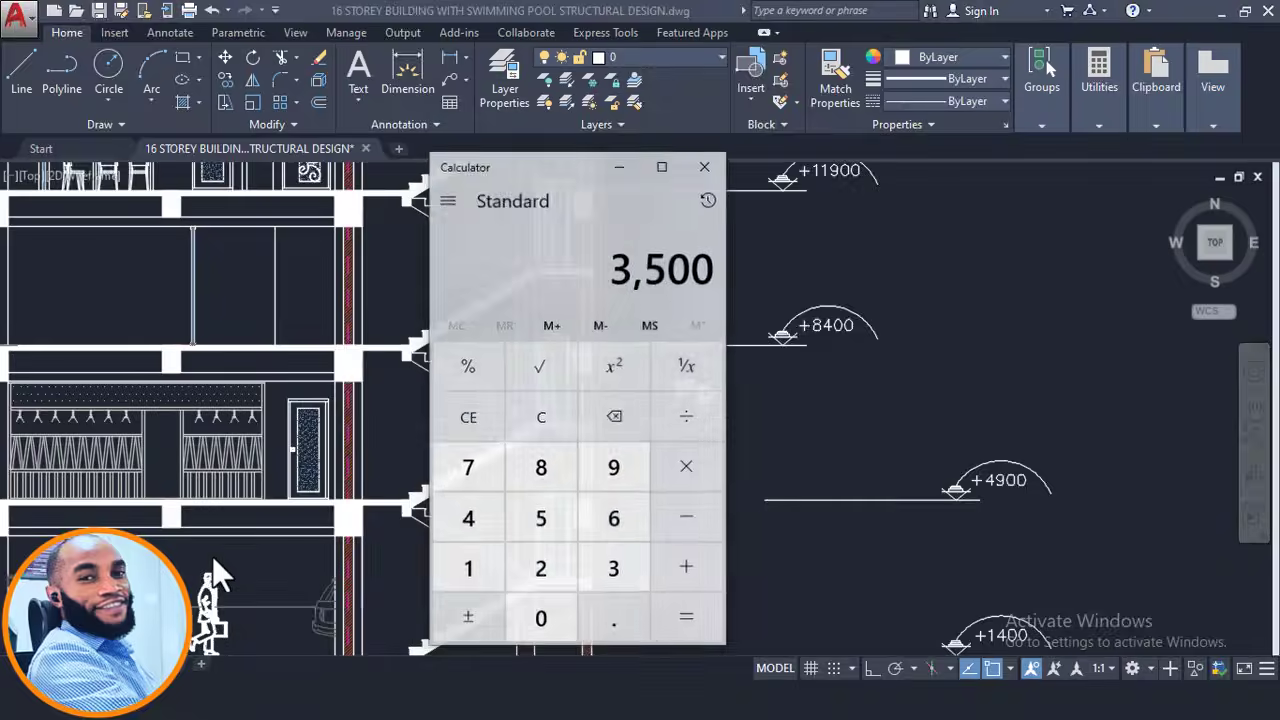
left_click(545, 463)
left_click(490, 530)
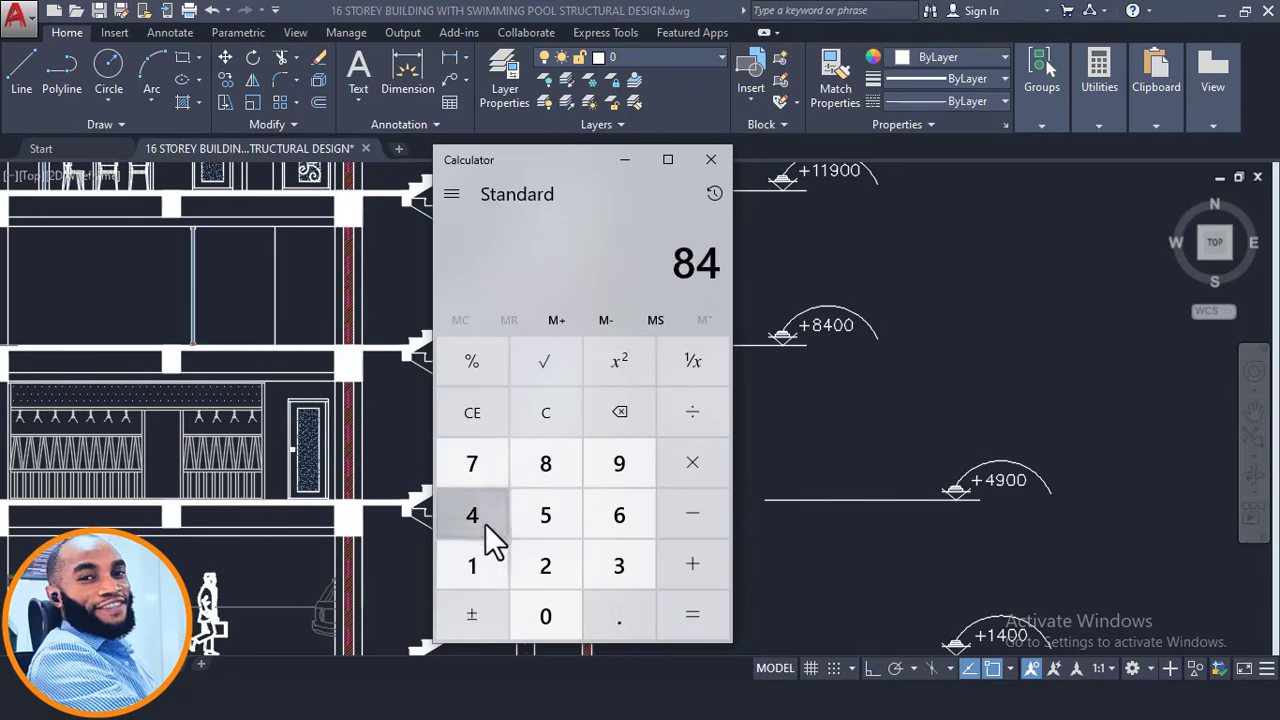
double_click(545, 615)
left_click(694, 518)
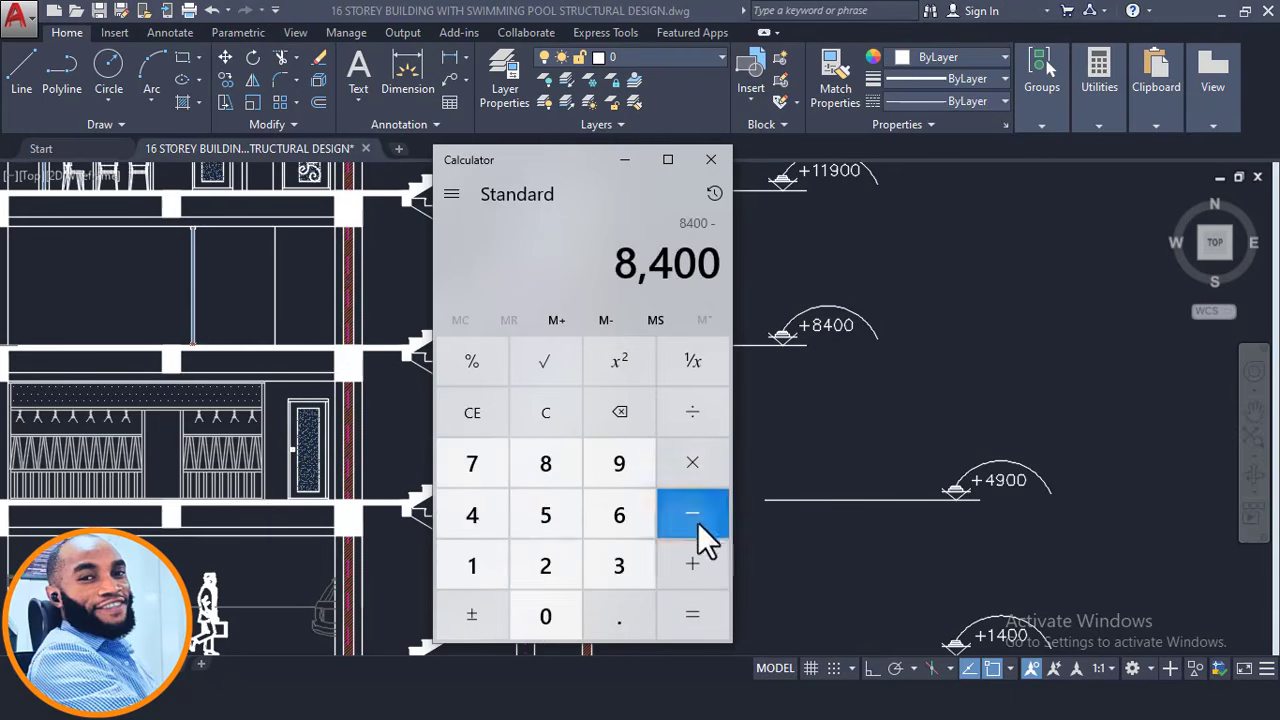
left_click(470, 530)
left_click(614, 480)
left_click(551, 612)
left_click(552, 610)
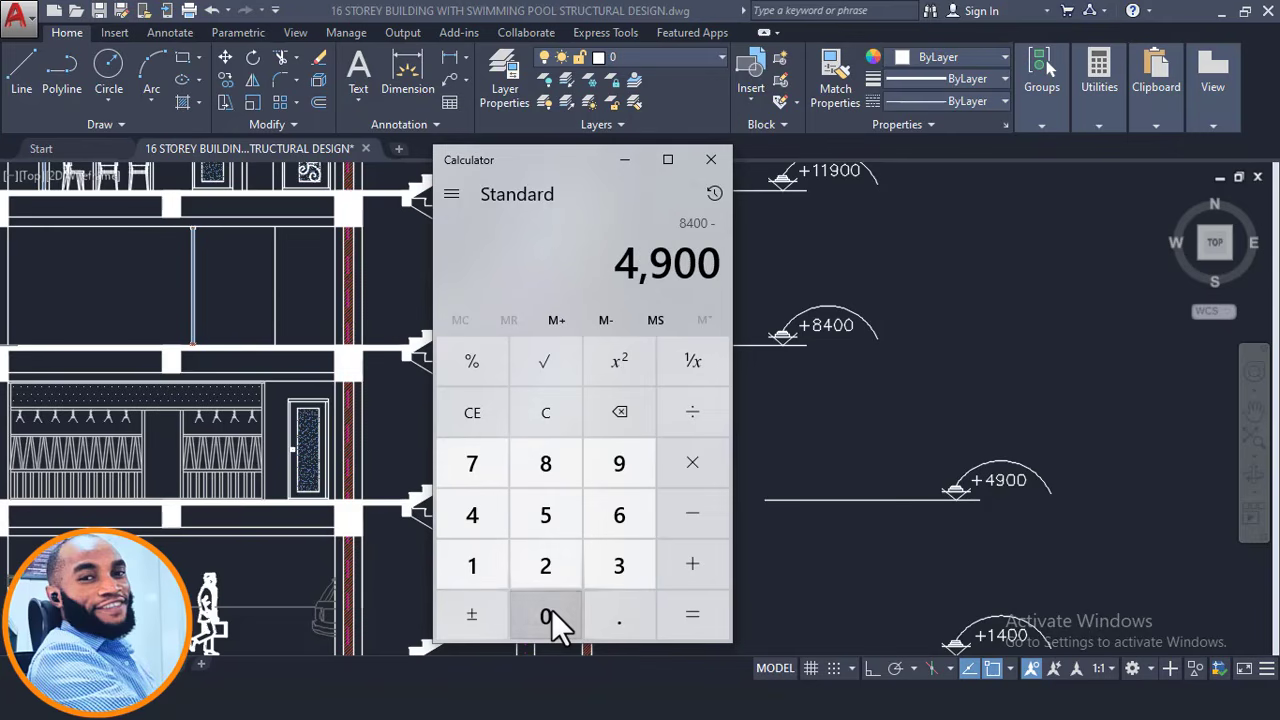
left_click(668, 614)
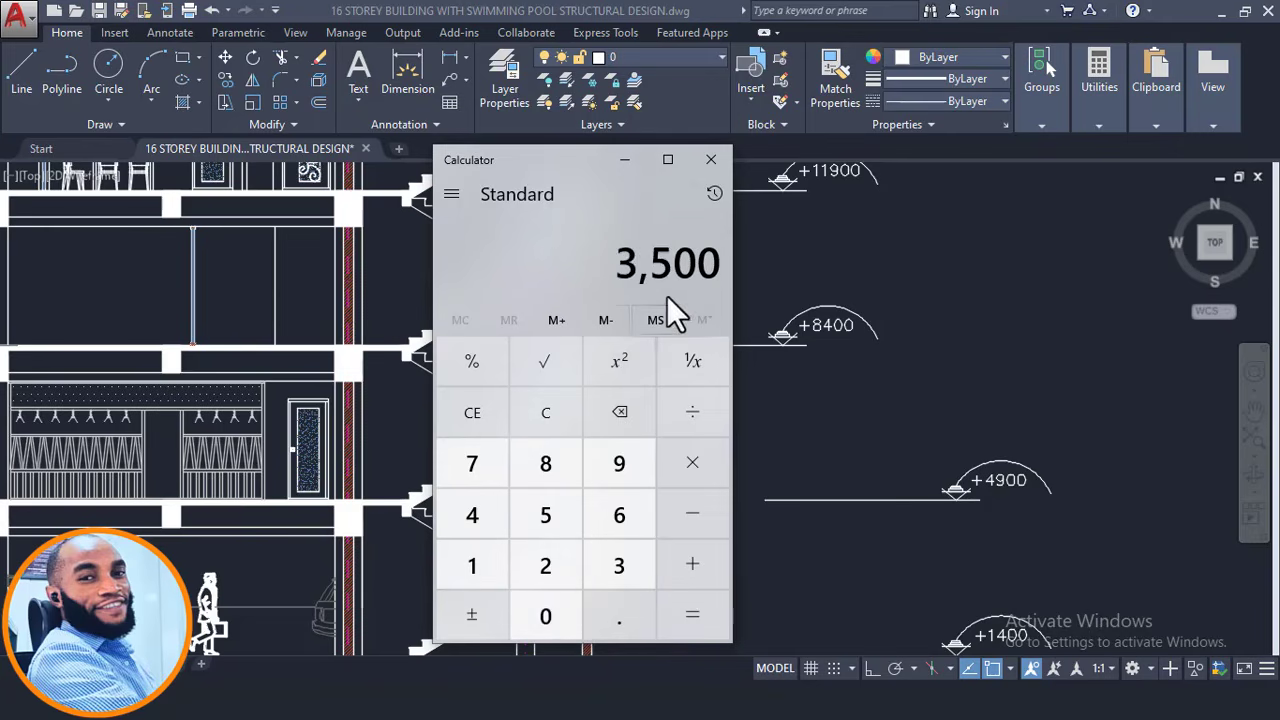
left_click(624, 160)
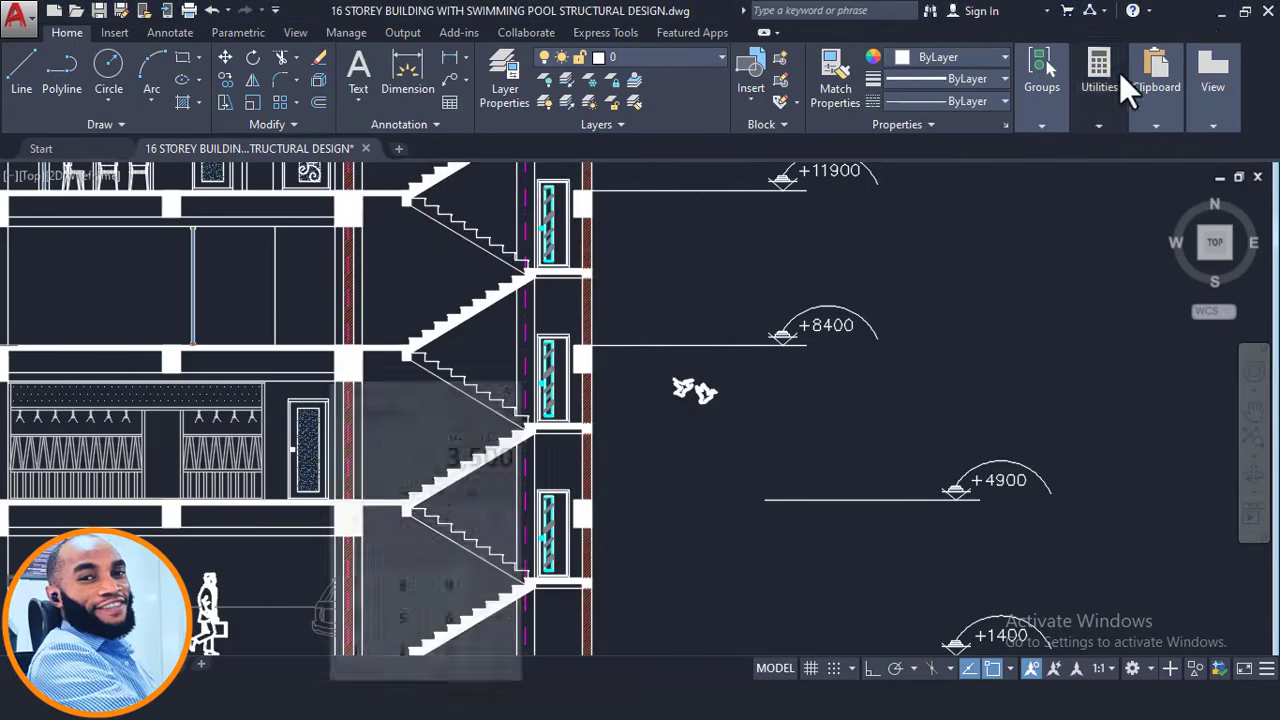
- Switch to ProtaStructure and insert storey 2 with an inserted storey height of 3500 mm
left_click(1216, 11)
scroll(447, 337, "down", 5)
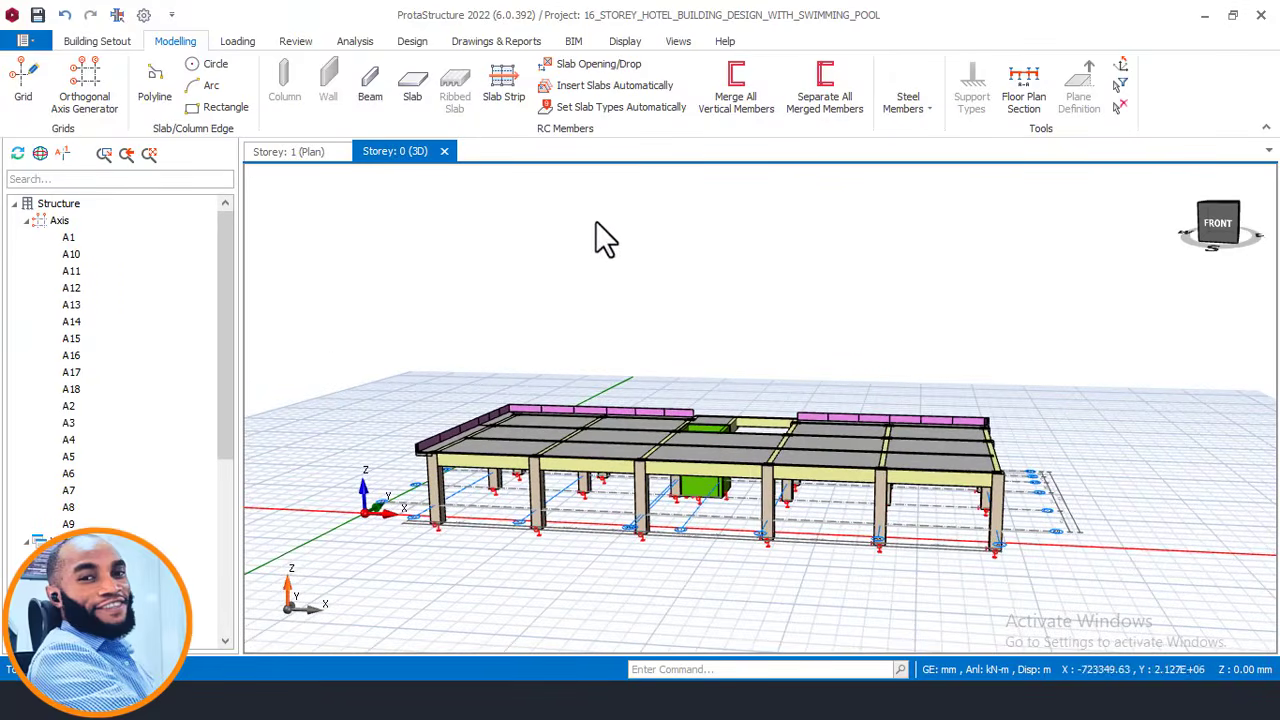
left_click(97, 41)
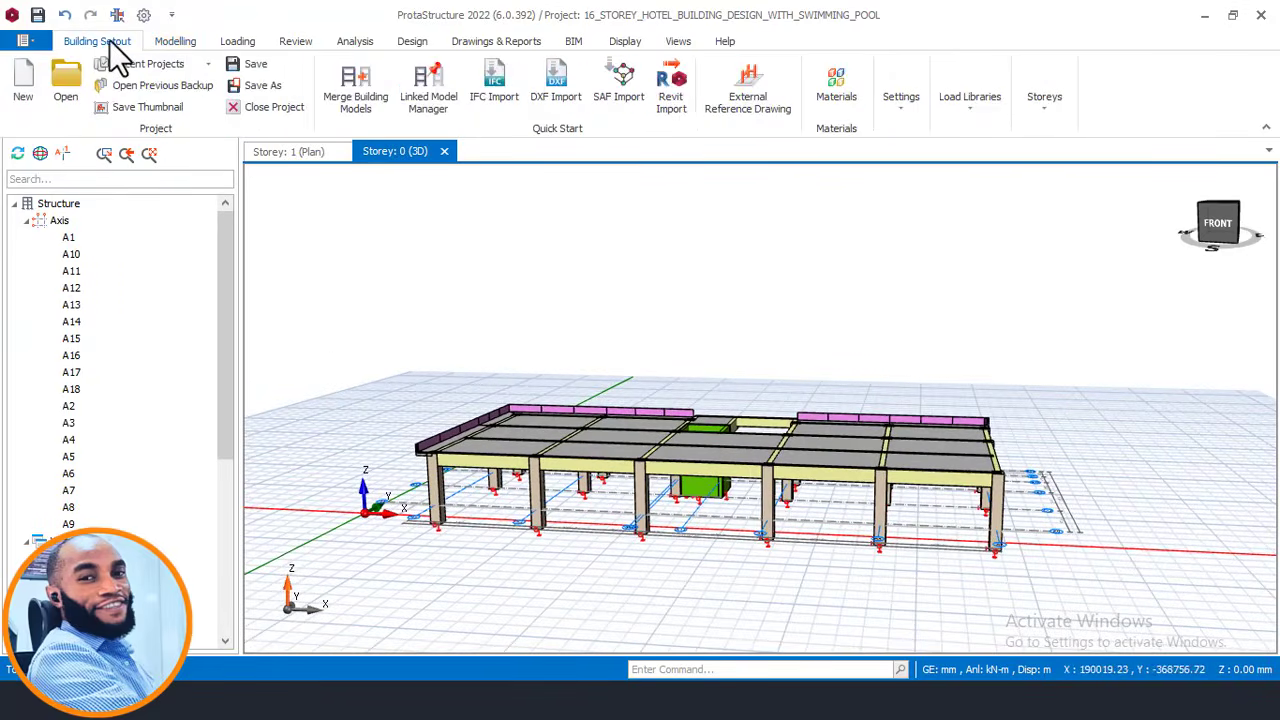
left_click(1043, 107)
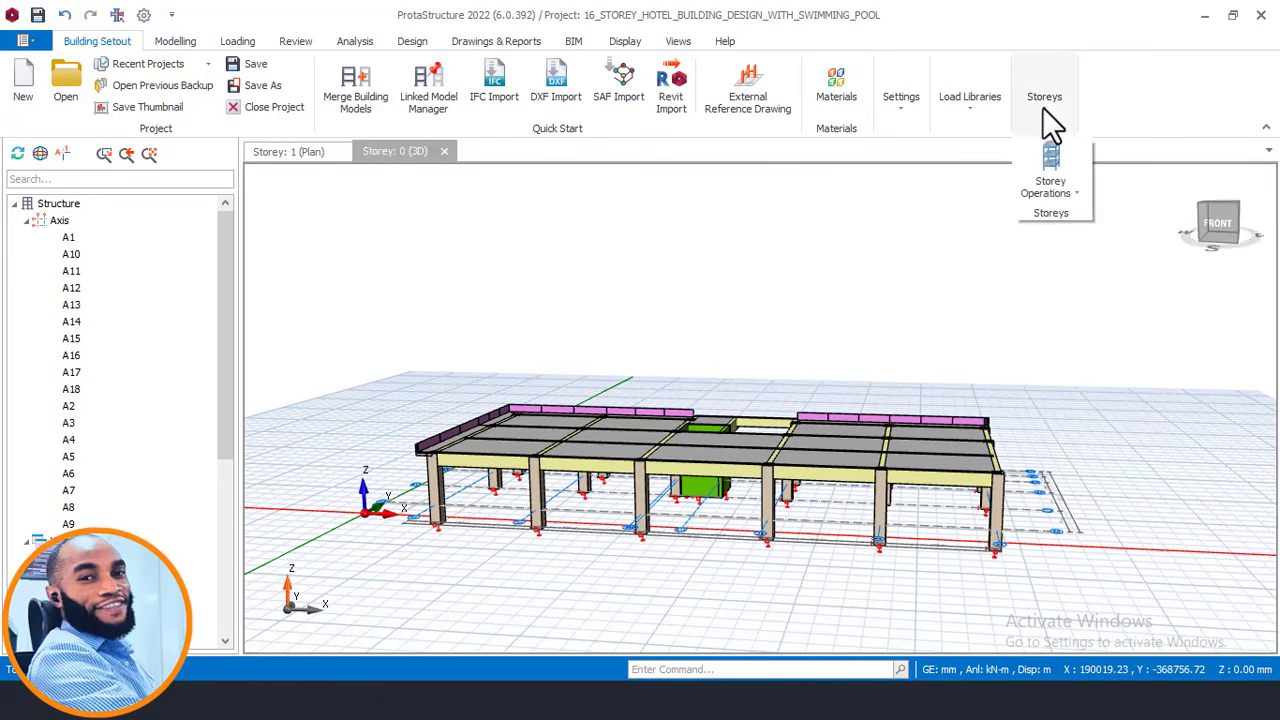
left_click(1043, 108)
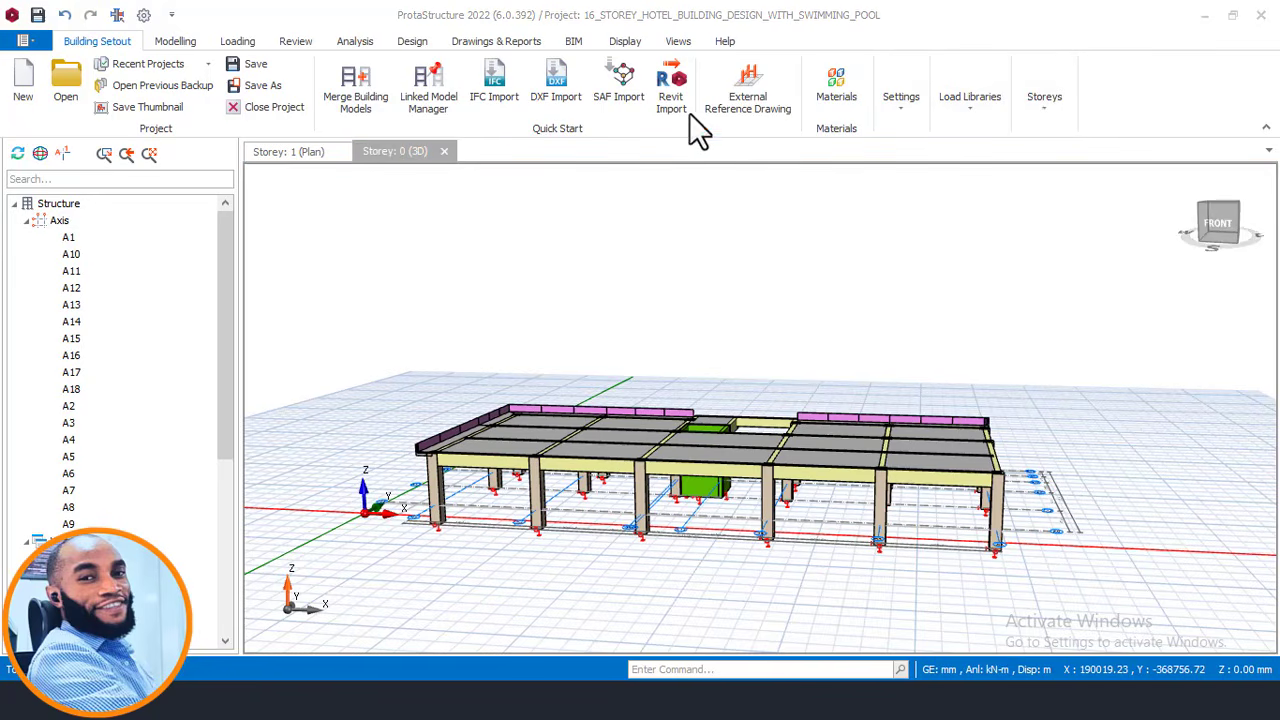
left_click(1029, 115)
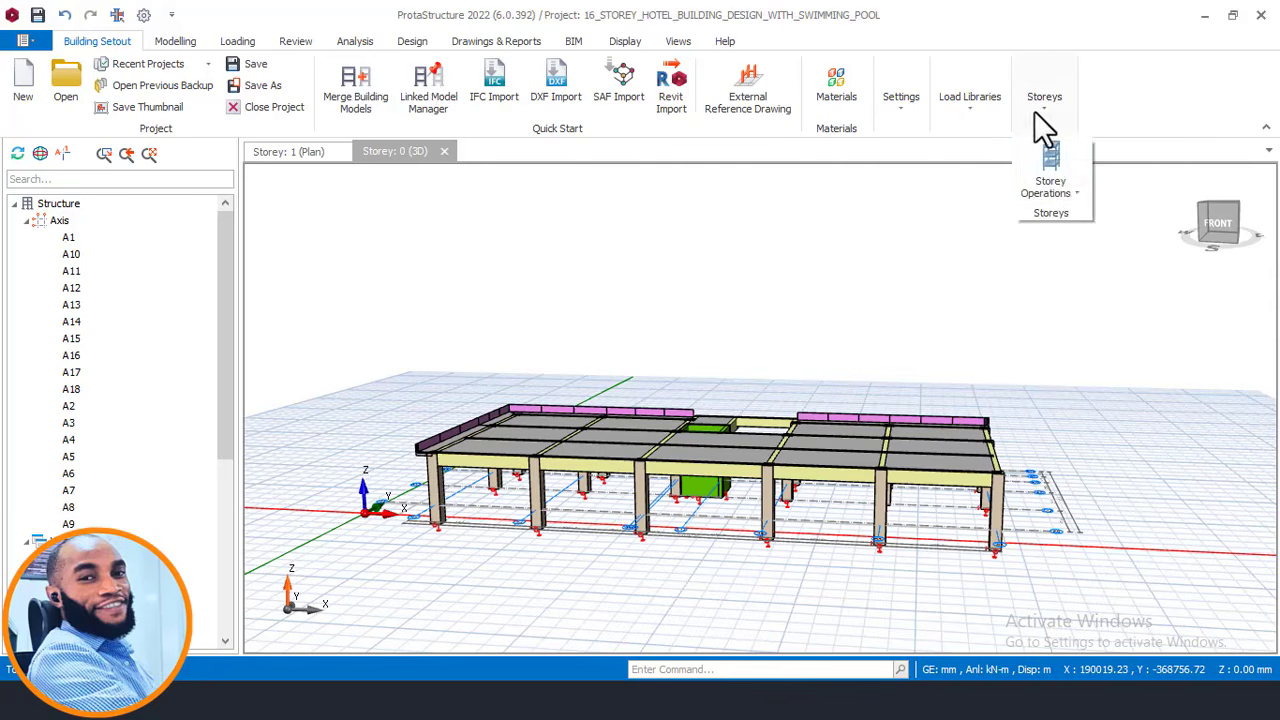
left_click(1079, 192)
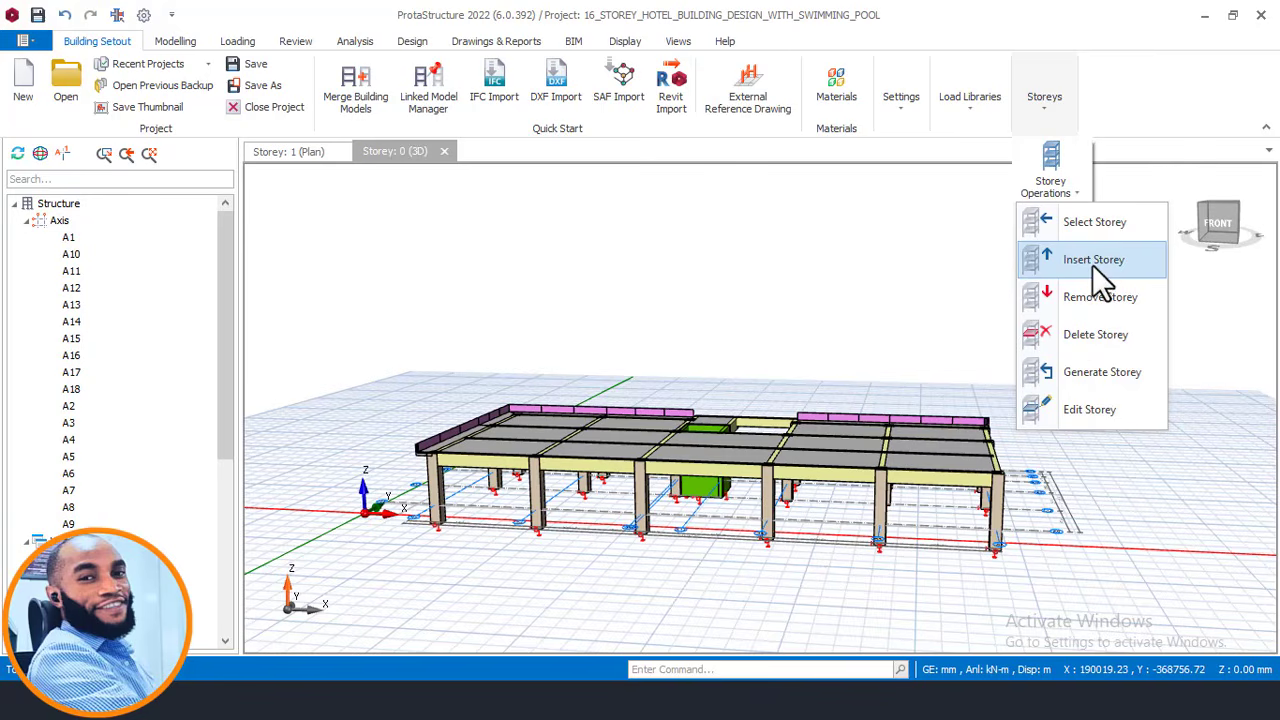
left_click(1092, 264)
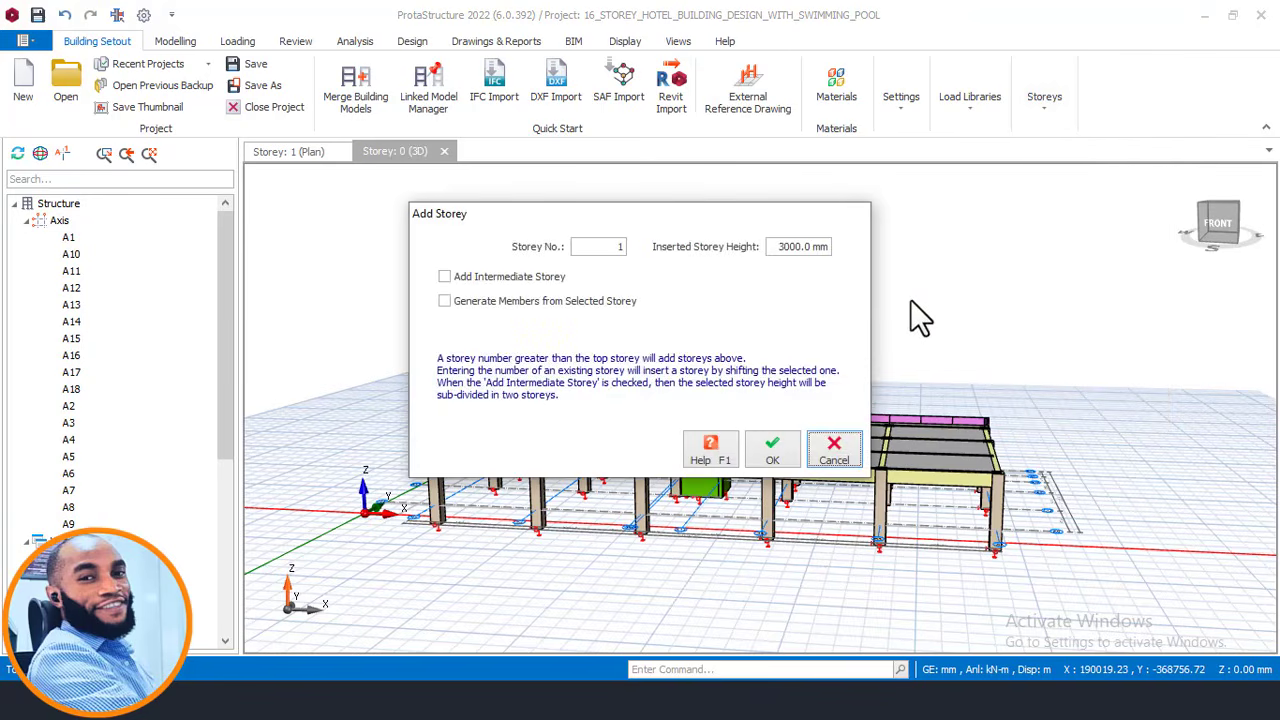
left_click_drag(669, 213, 780, 218)
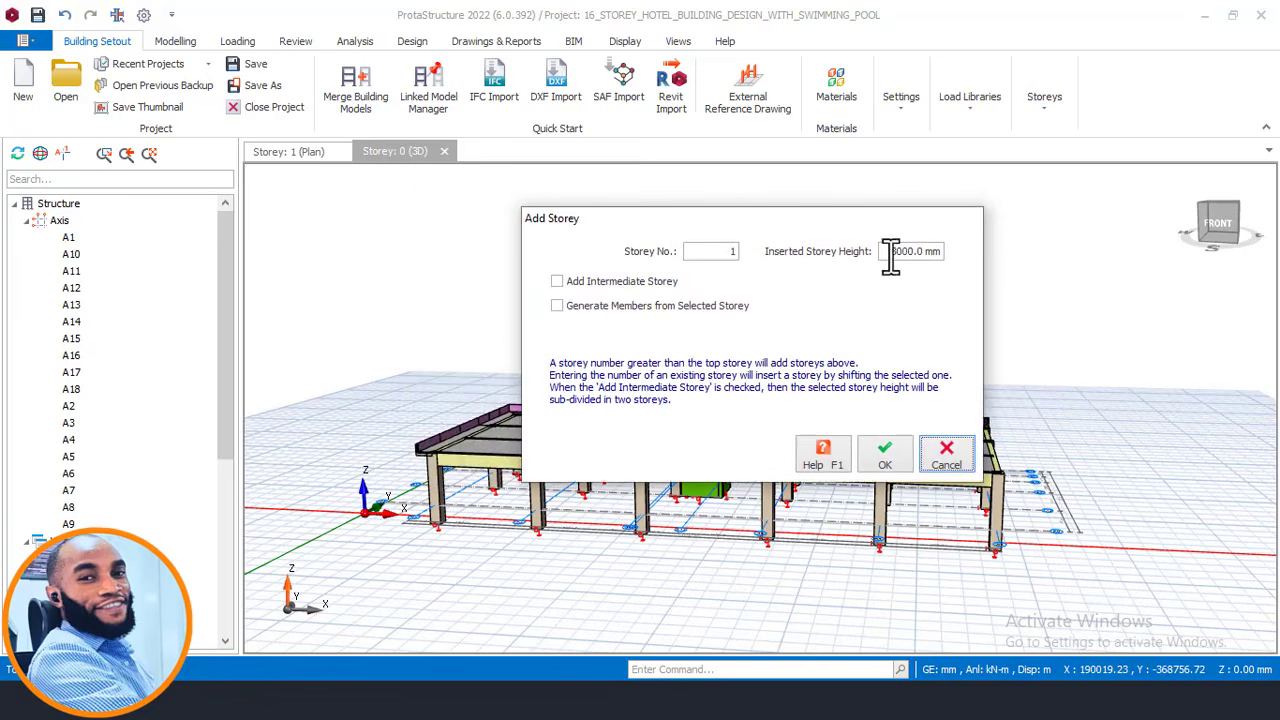
left_click_drag(890, 255, 945, 255)
type("35")
left_click(718, 252)
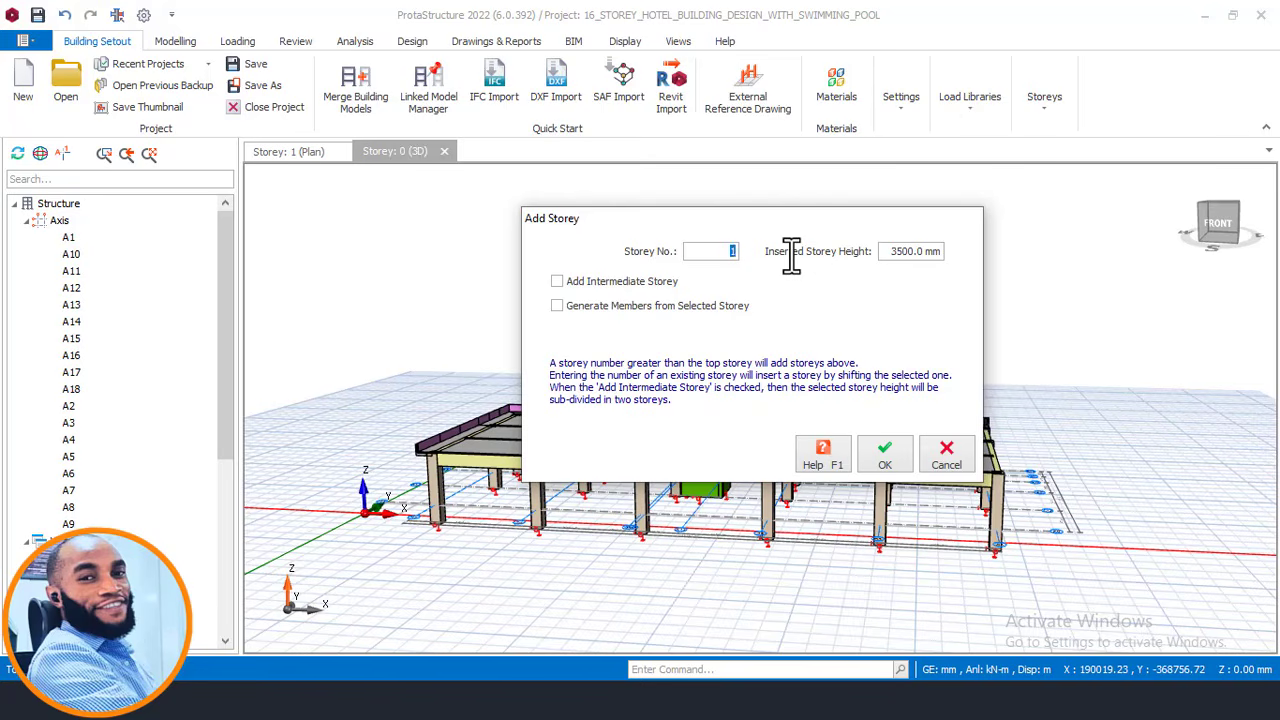
left_click(862, 458)
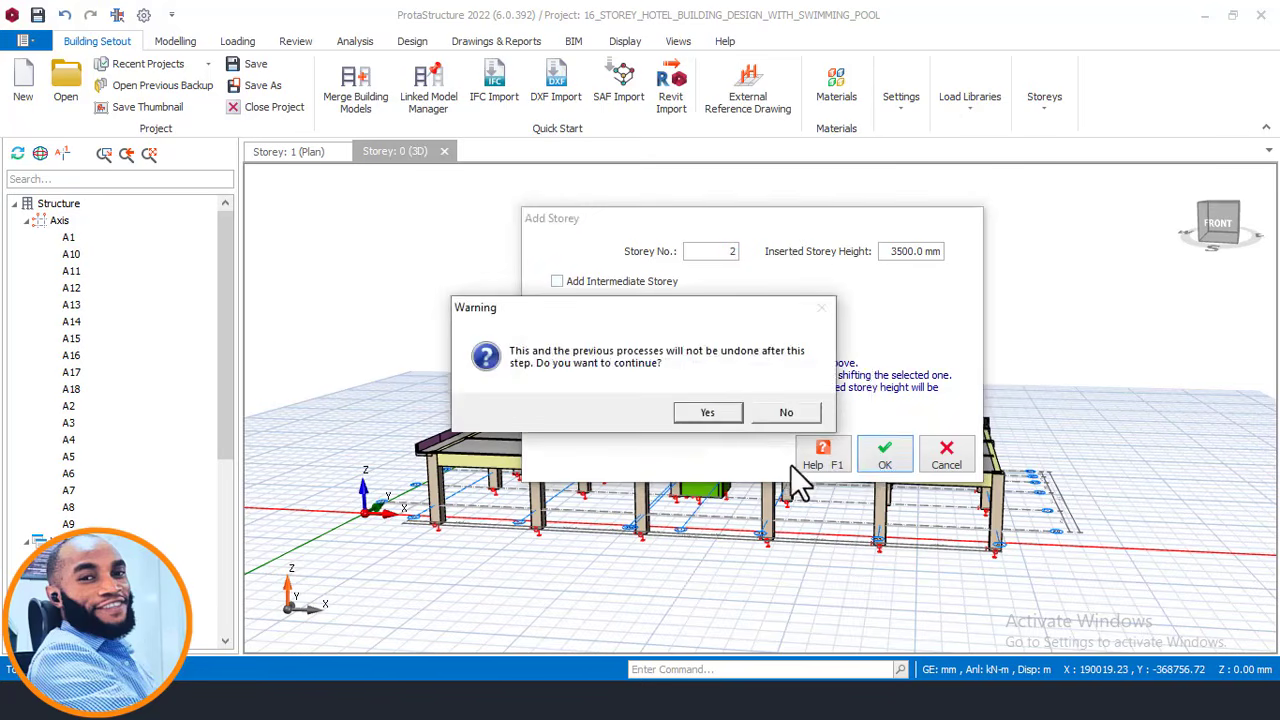
left_click(716, 414)
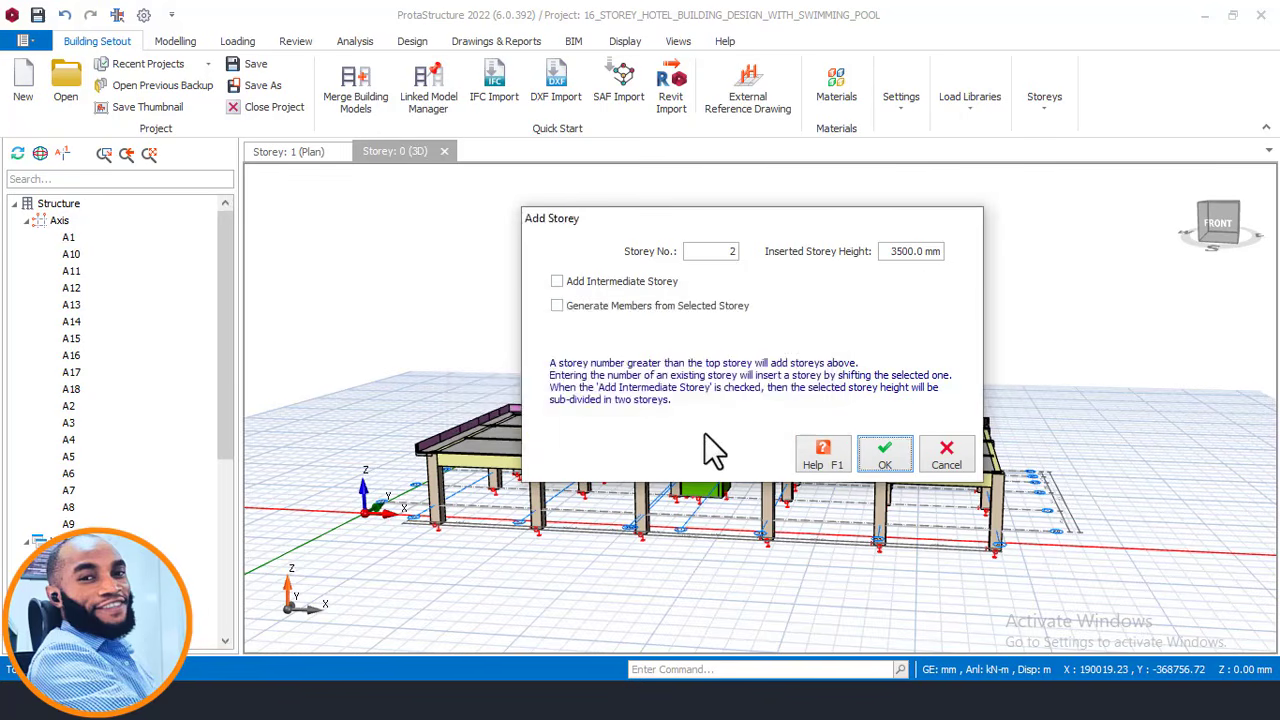
key("Return")
- Select storey 2 in the structure tree and inspect its axis level above the first-storey frame in 3D
middle_click_drag(945, 490, 860, 450)
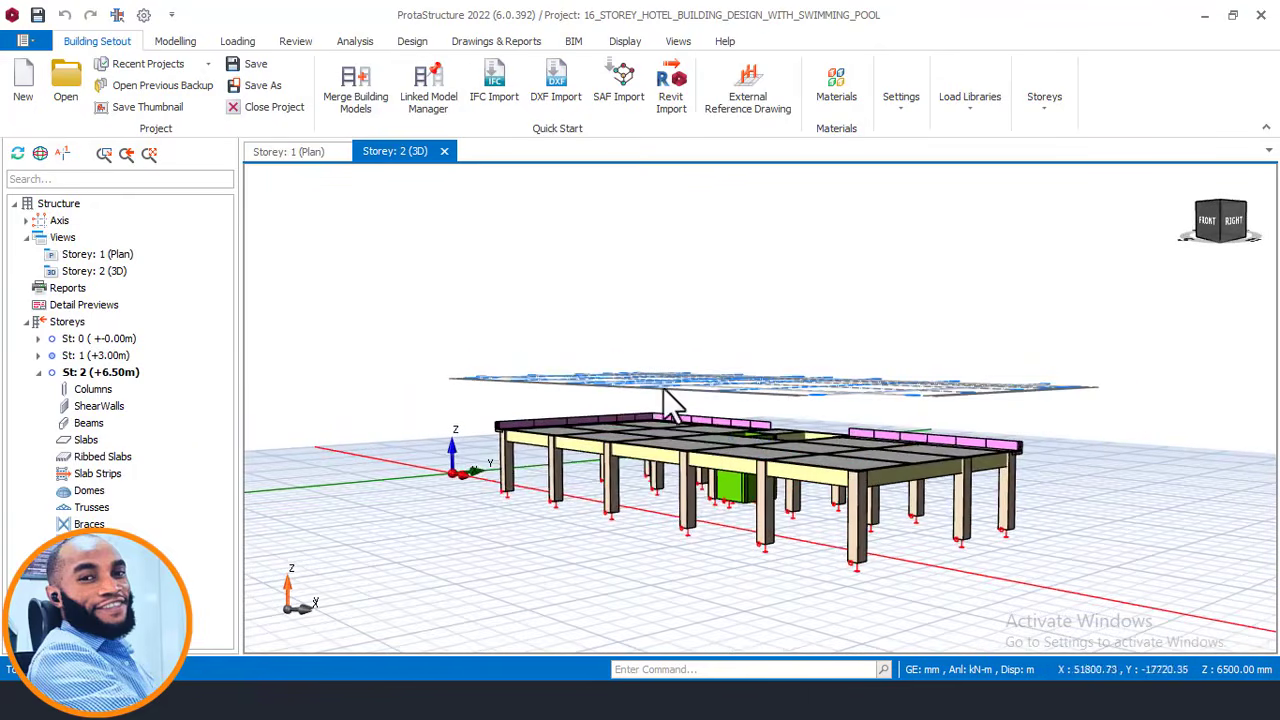
left_click(106, 372)
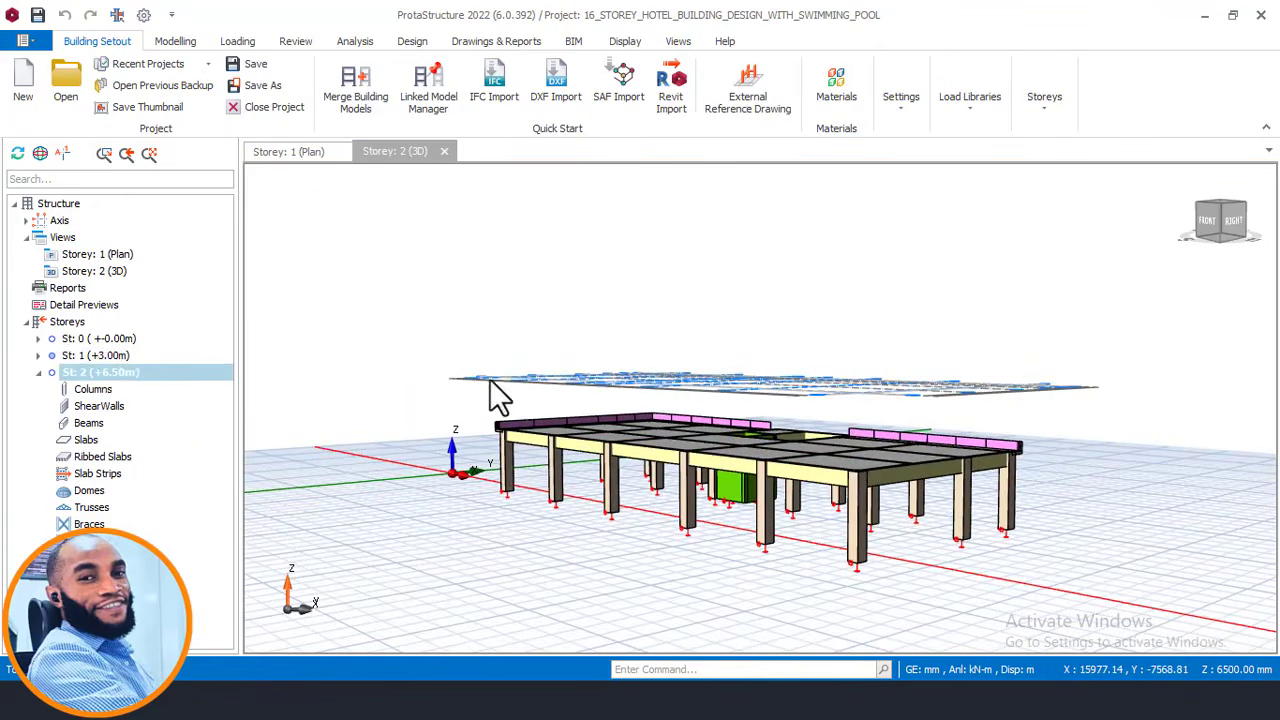
mouse_move(735, 410)
middle_mouse_down()
mouse_move(709, 423)
mouse_move(837, 403)
mouse_move(877, 412)
mouse_move(894, 477)
mouse_move(872, 413)
middle_mouse_up()
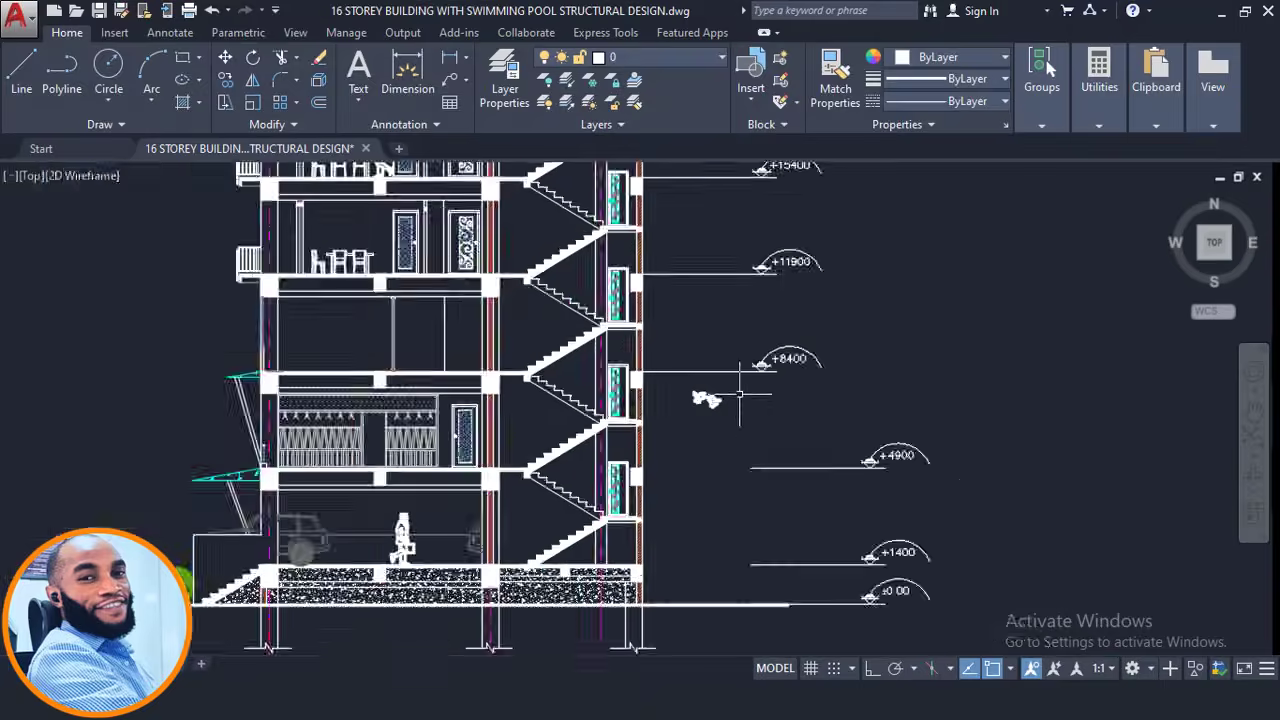
- Switch to the AutoCAD drawing and examine the East view section and the first-floor plan with its title
scroll(640, 400, "down", 2)
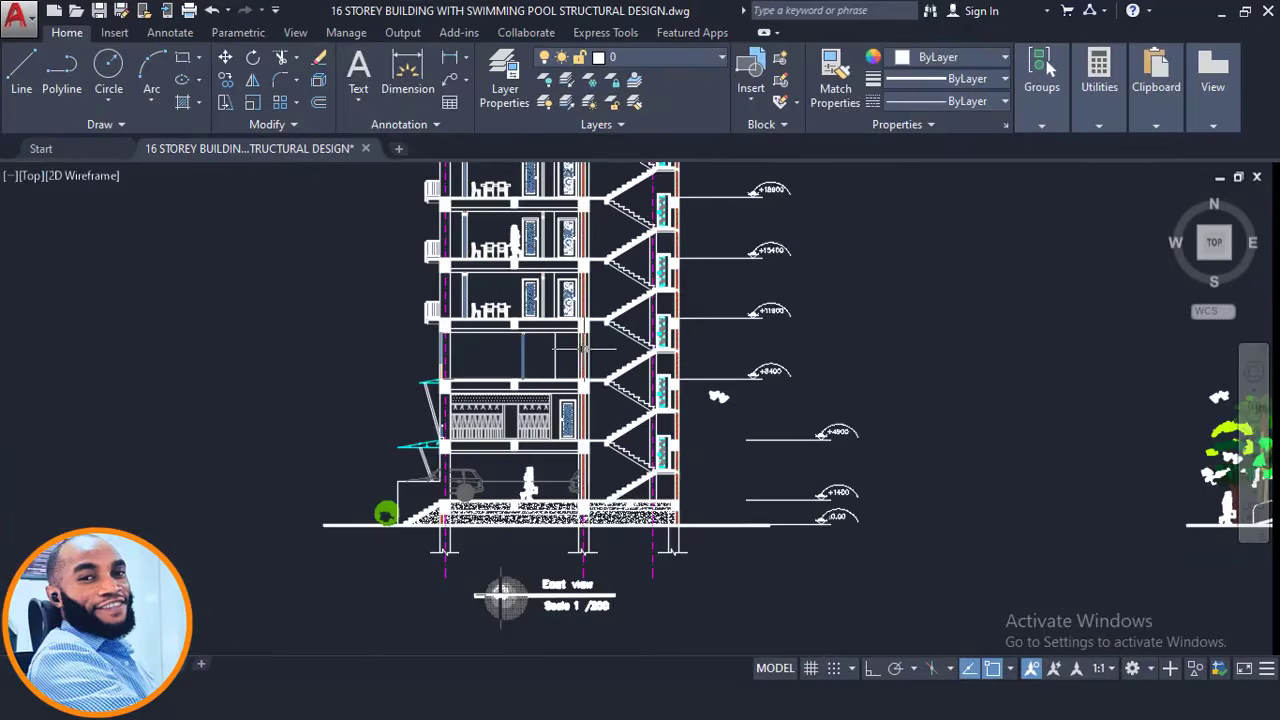
middle_click_drag(700, 560, 241, 558)
scroll(241, 558, "down", 2)
middle_click_drag(690, 366, 716, 690)
middle_click_drag(528, 435, 660, 606)
scroll(618, 312, "up", 4)
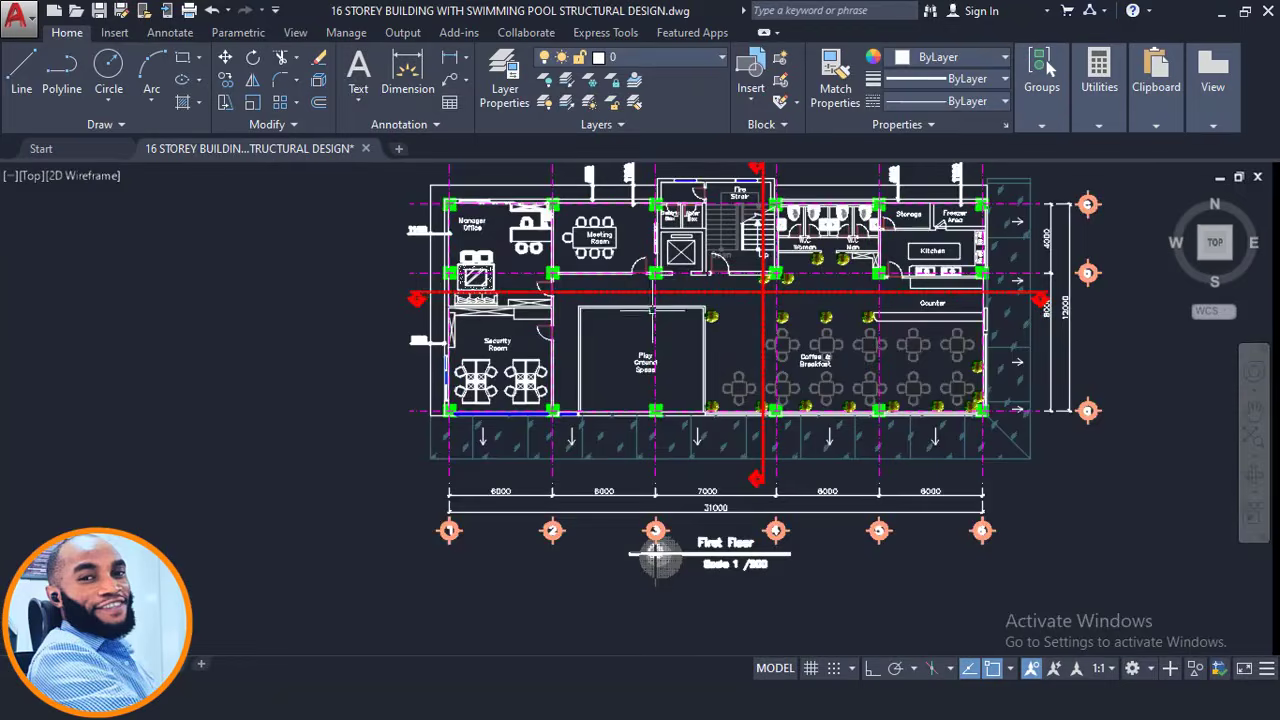
middle_click_drag(643, 288, 651, 400)
scroll(651, 402, "up", 2)
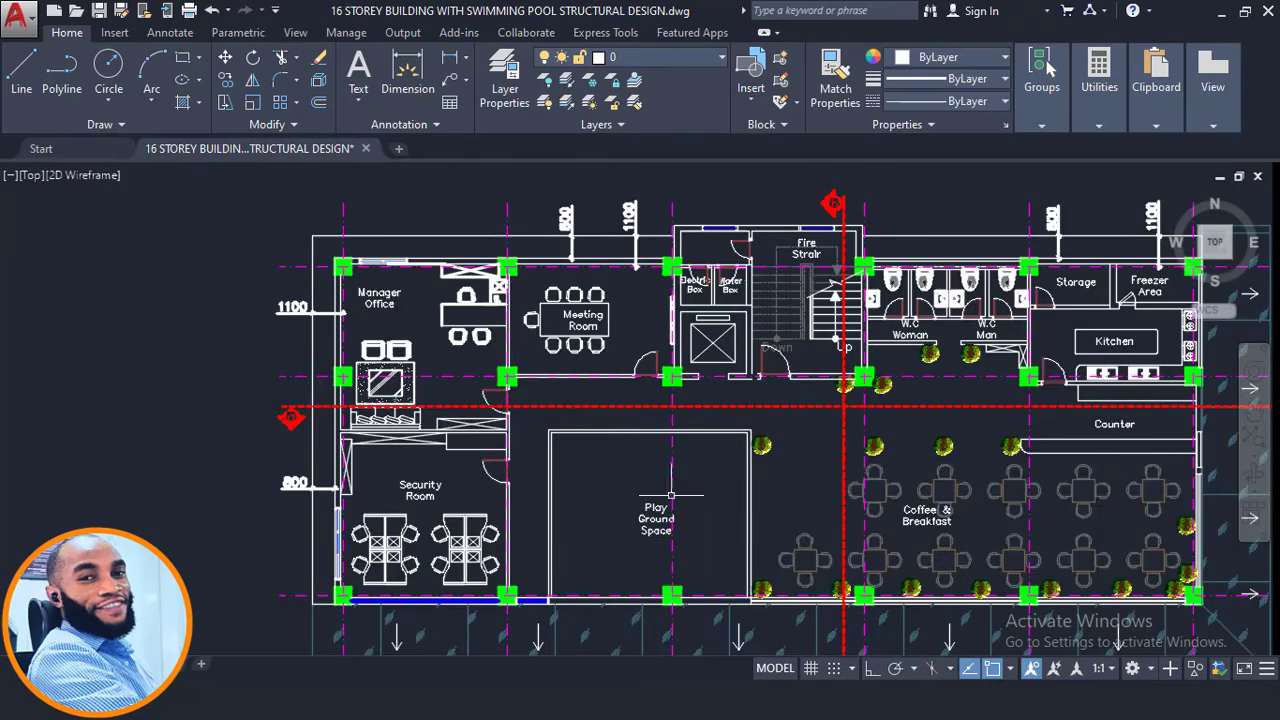
scroll(671, 494, "down", 2)
middle_click_drag(700, 610, 720, 510)
scroll(727, 519, "up", 4)
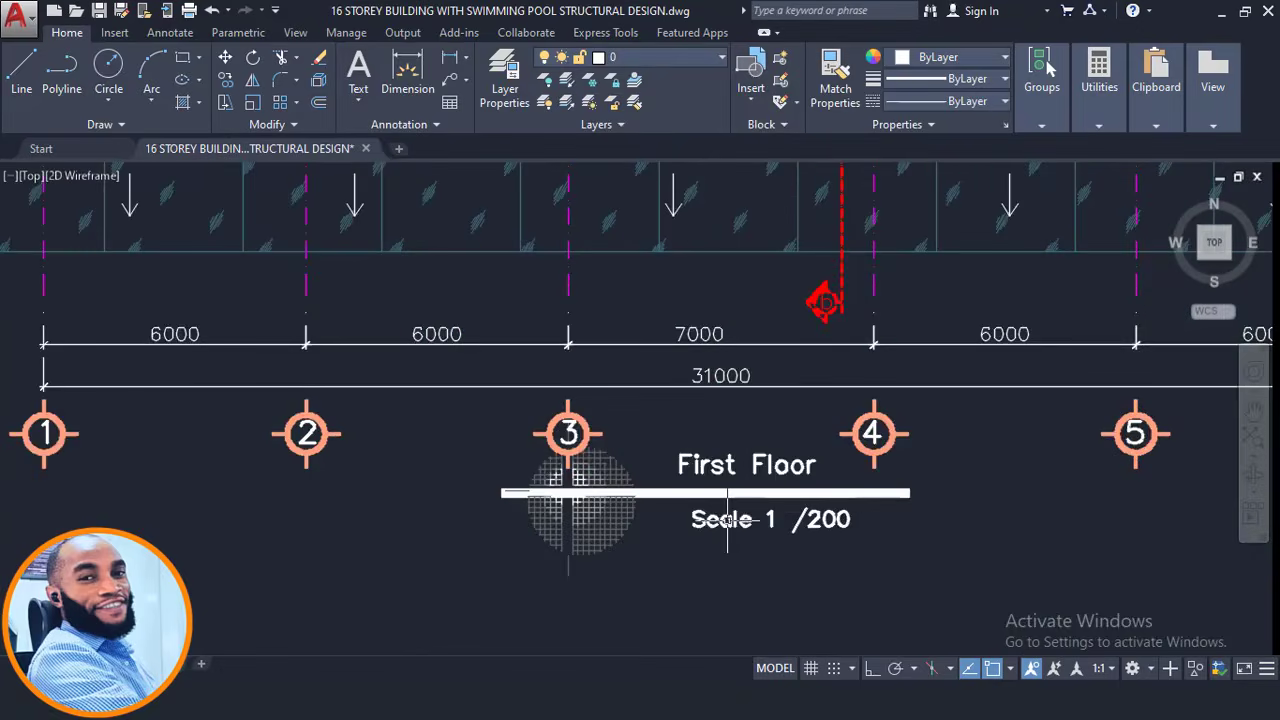
- Examine the floor plan containing the gym, spa and mini mart, including the overhangs around its edges
scroll(727, 519, "down", 6)
mouse_move(711, 314)
middle_mouse_down()
mouse_move(704, 548)
mouse_move(676, 330)
middle_mouse_up()
scroll(717, 502, "up", 5)
mouse_move(631, 369)
middle_mouse_down()
mouse_move(642, 490)
mouse_move(633, 377)
mouse_move(619, 441)
middle_mouse_up()
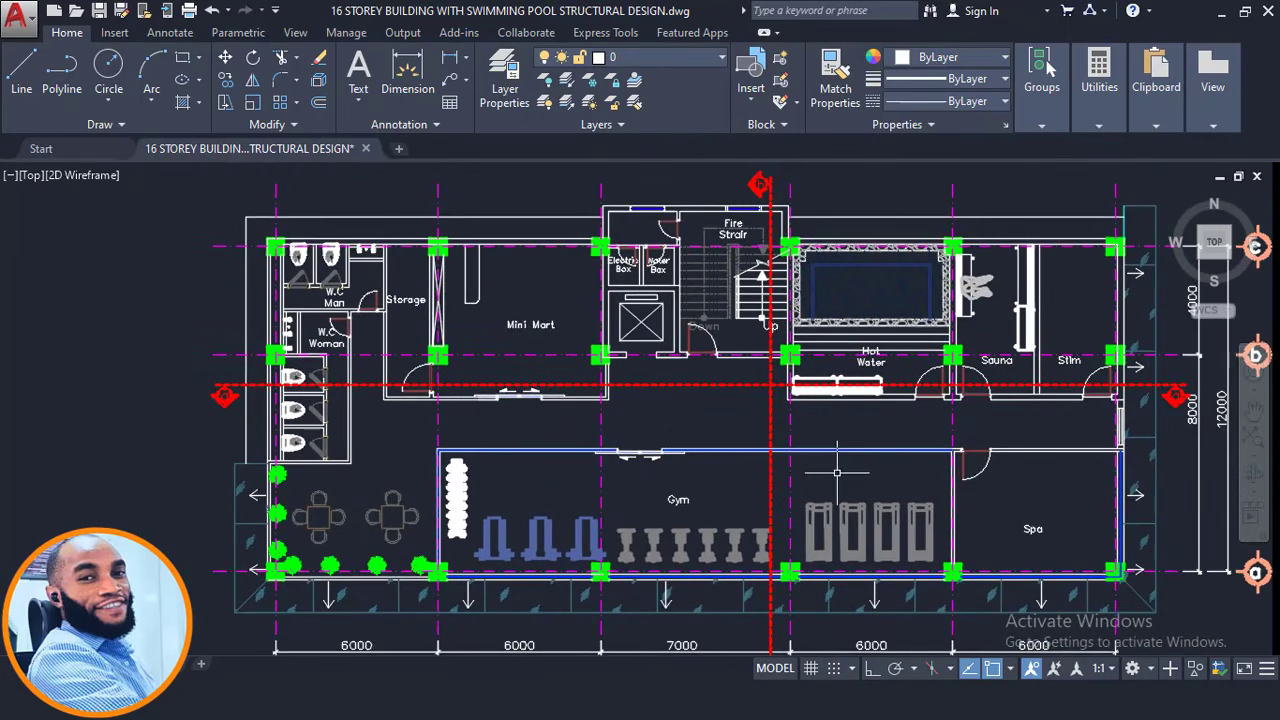
middle_click_drag(825, 505, 778, 383)
scroll(725, 405, "down", 2)
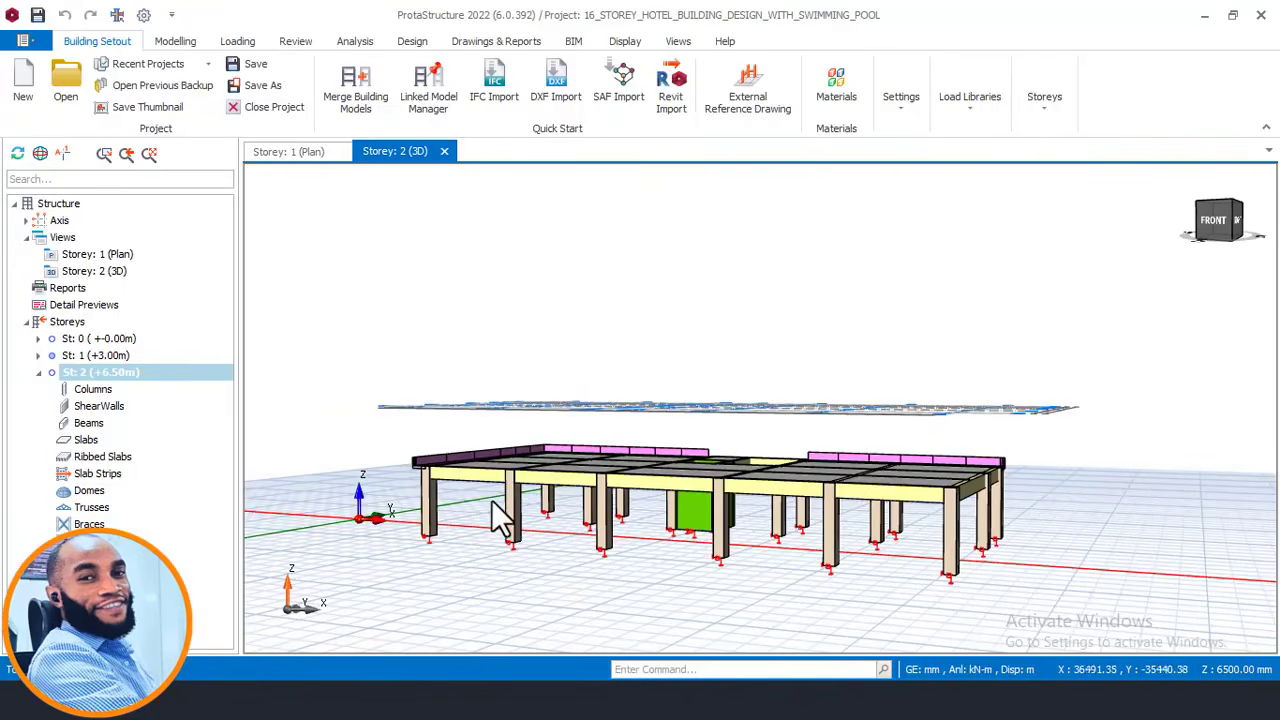
- Generate storey 2 from source storey 1 with all member types included and inspect the generated frame in 3D
left_click(1042, 108)
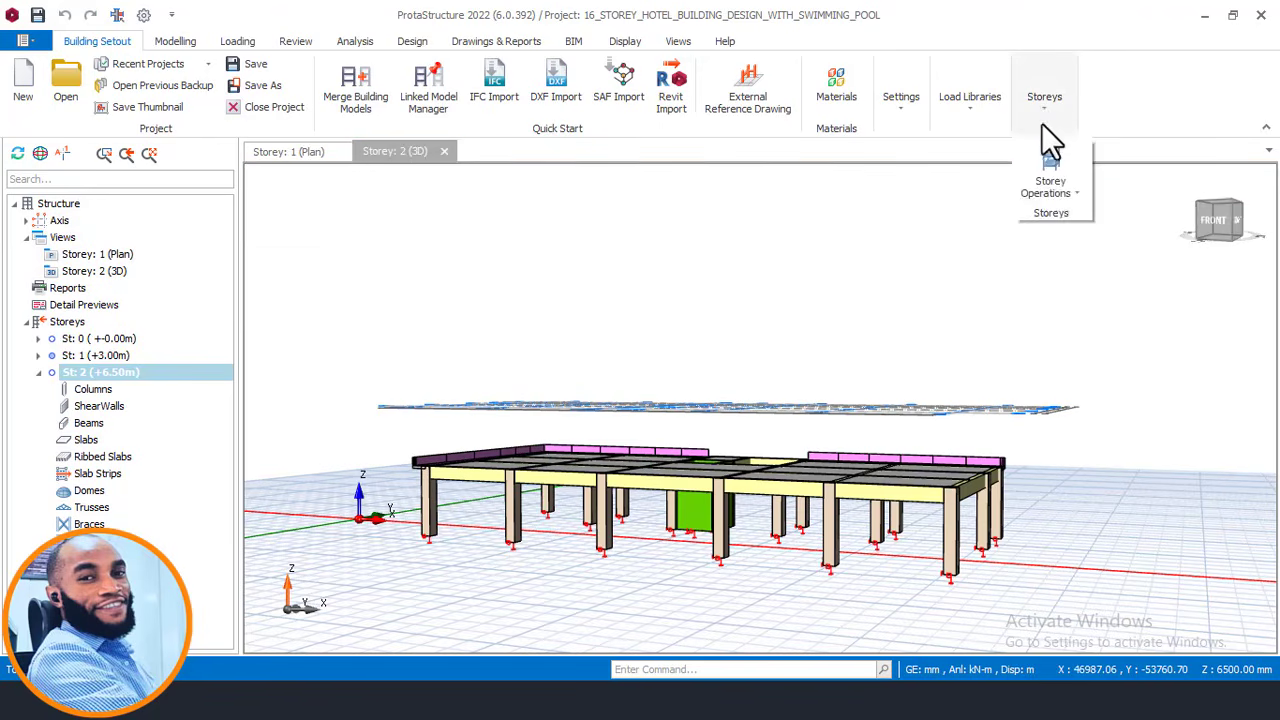
left_click(1073, 188)
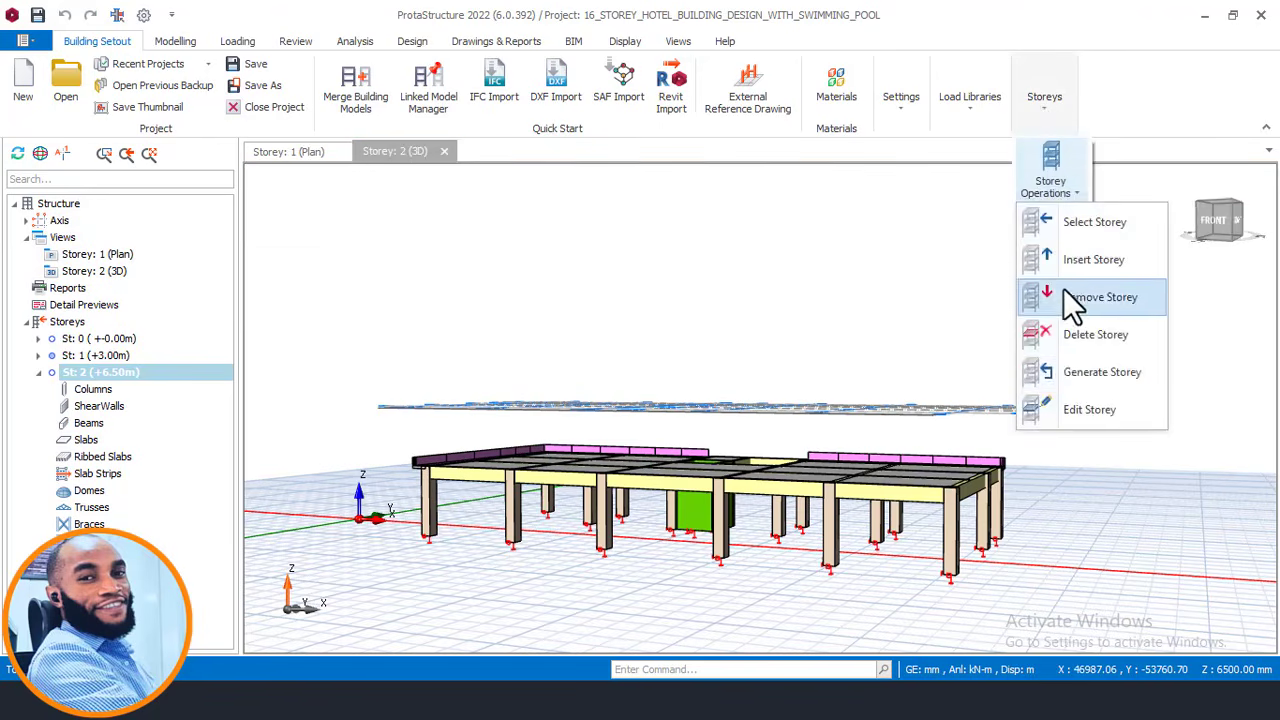
left_click(1083, 373)
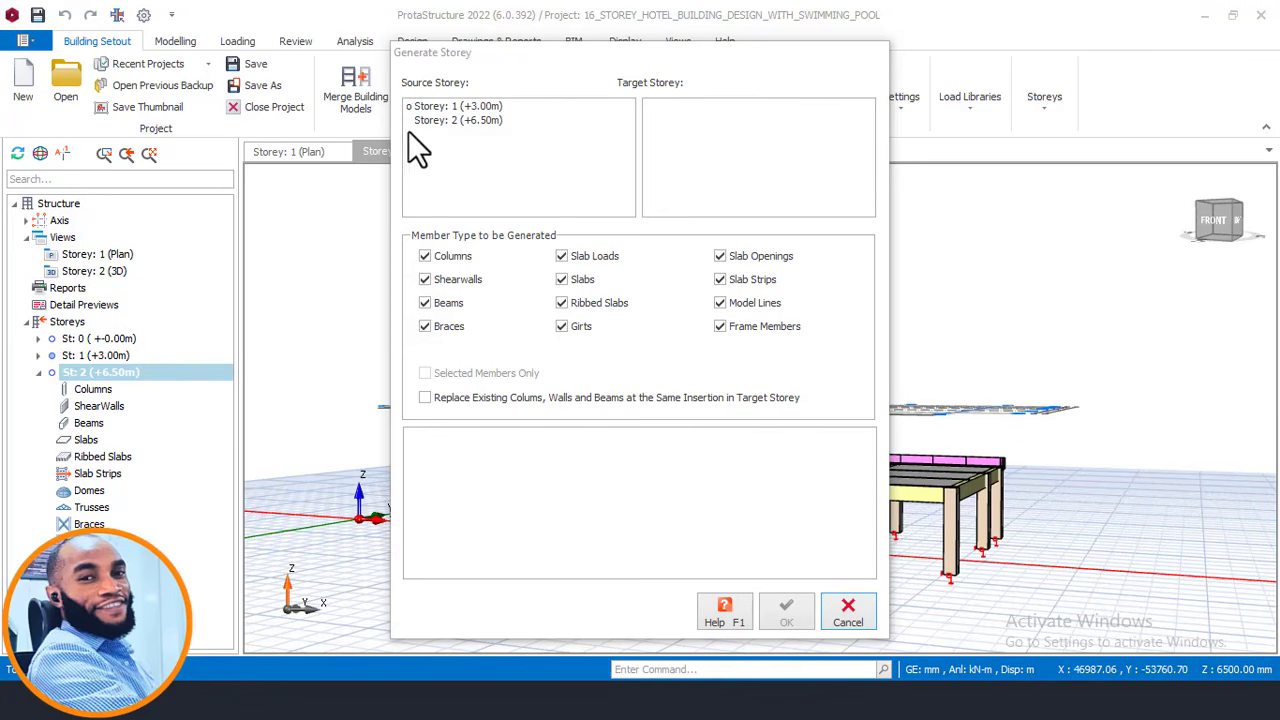
left_click(478, 107)
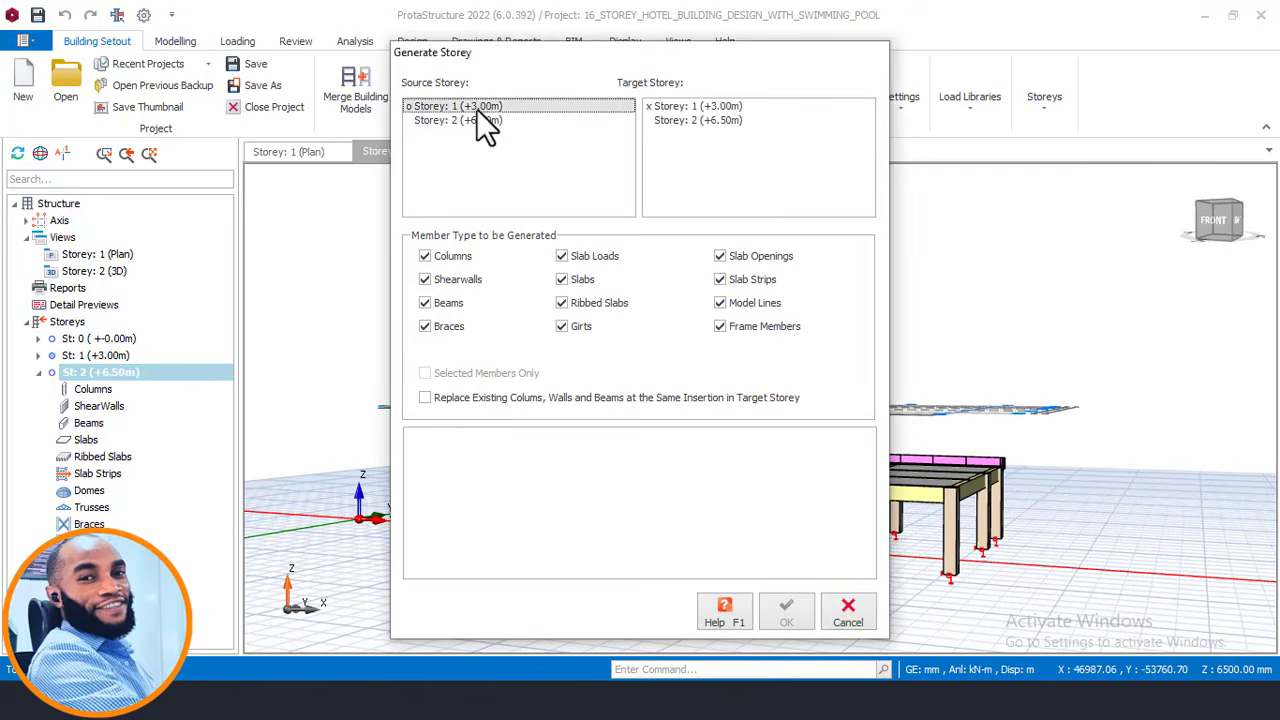
left_click(683, 120)
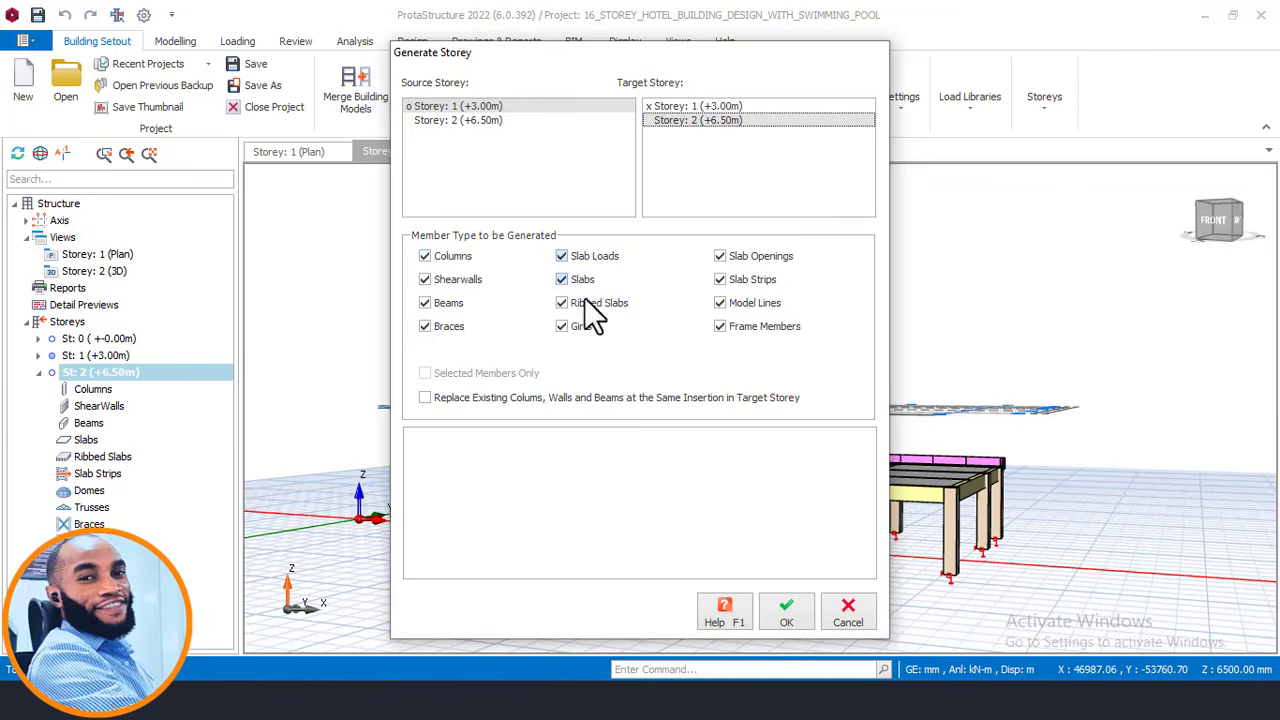
left_click(788, 612)
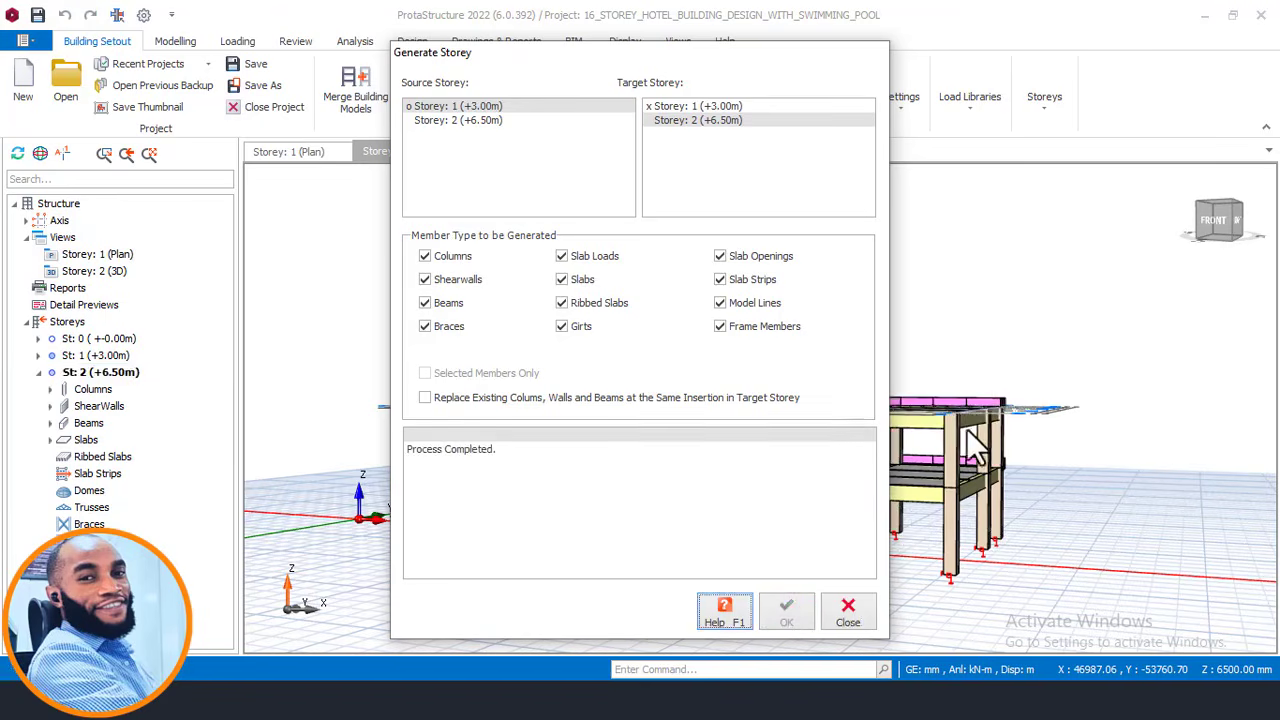
left_click(847, 612)
scroll(919, 485, "up", 2)
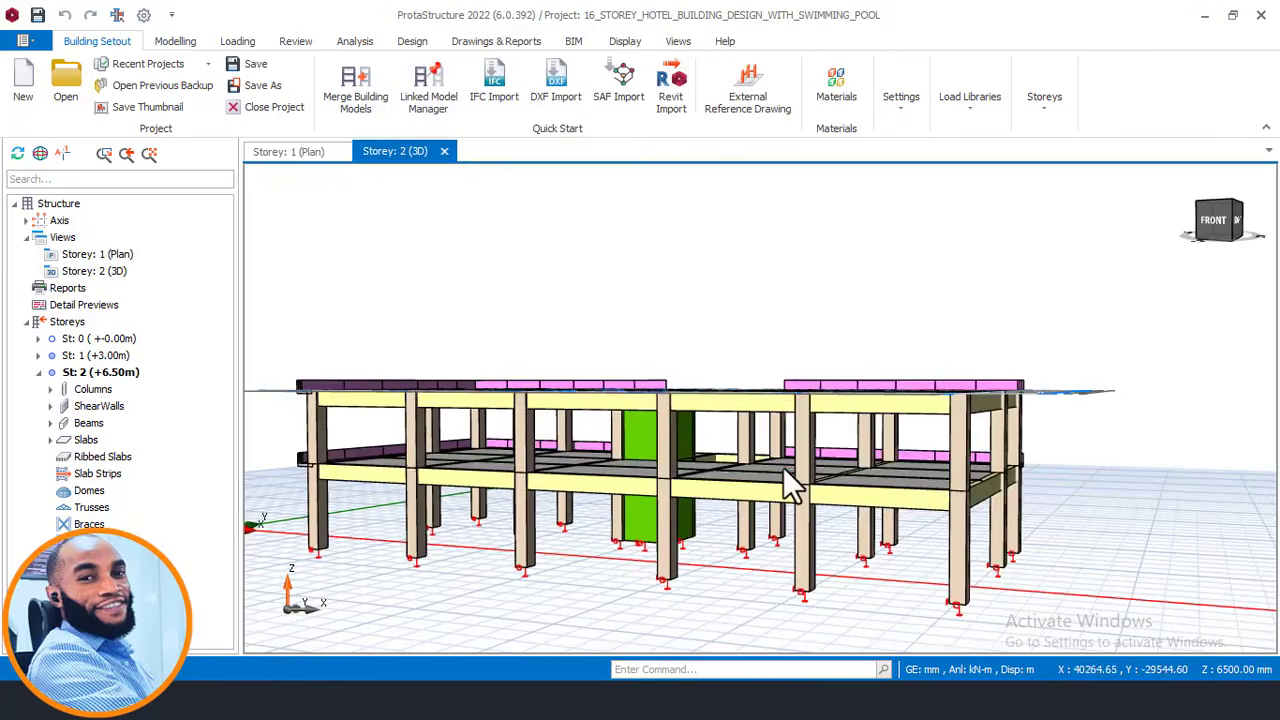
mouse_move(784, 468)
middle_mouse_down()
mouse_move(795, 475)
mouse_move(773, 472)
mouse_move(834, 531)
middle_mouse_up()
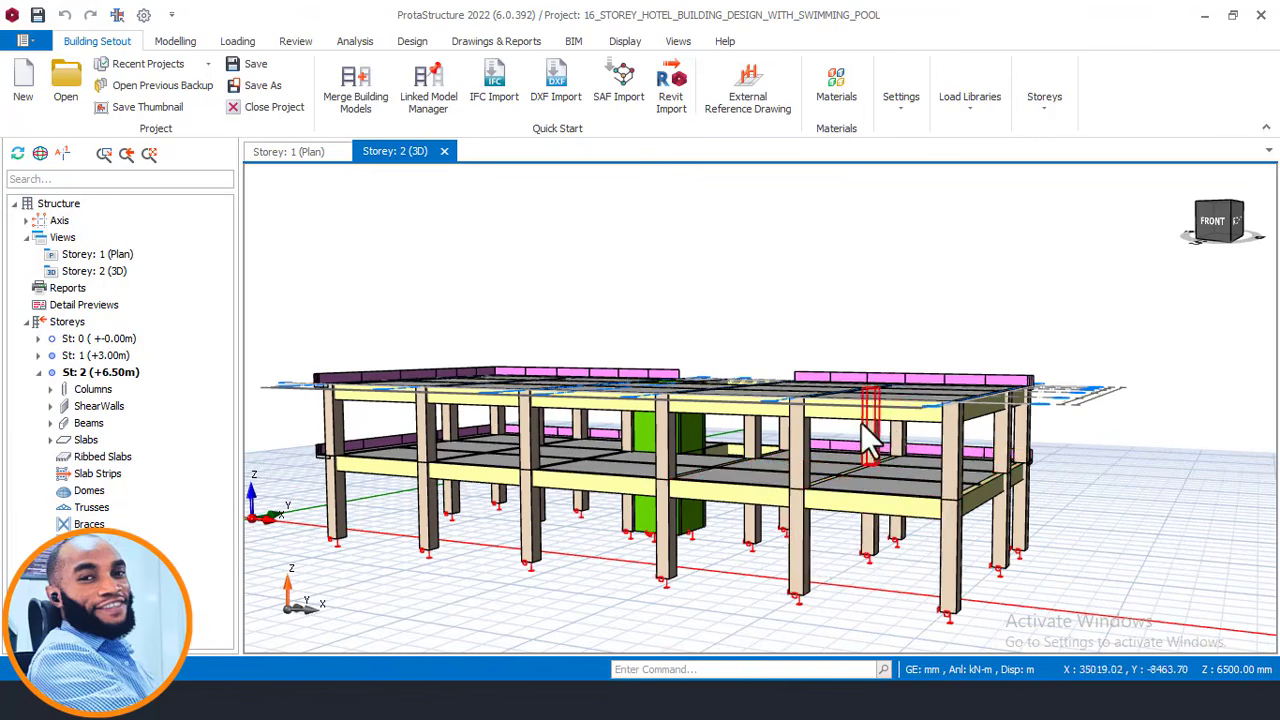
mouse_move(884, 470)
mouse_move(884, 470)
middle_mouse_down()
mouse_move(800, 465)
mouse_move(835, 463)
middle_mouse_up()
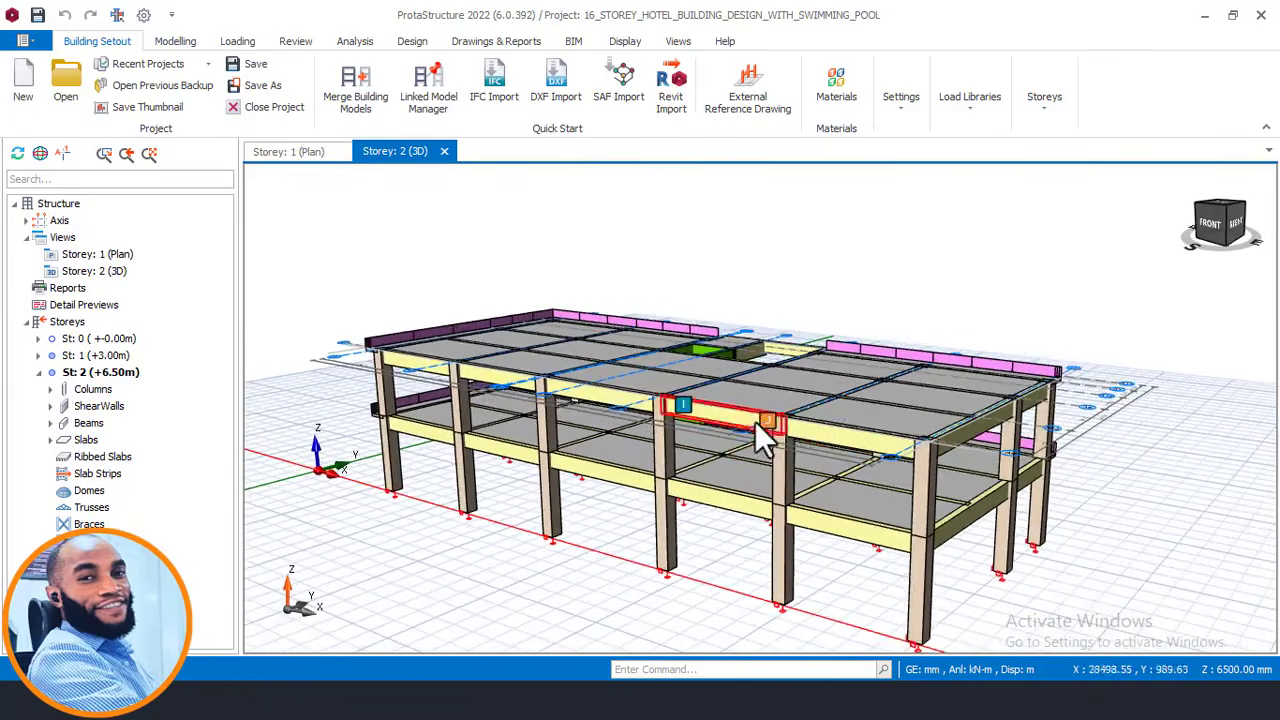
middle_click_drag(897, 497, 866, 529)
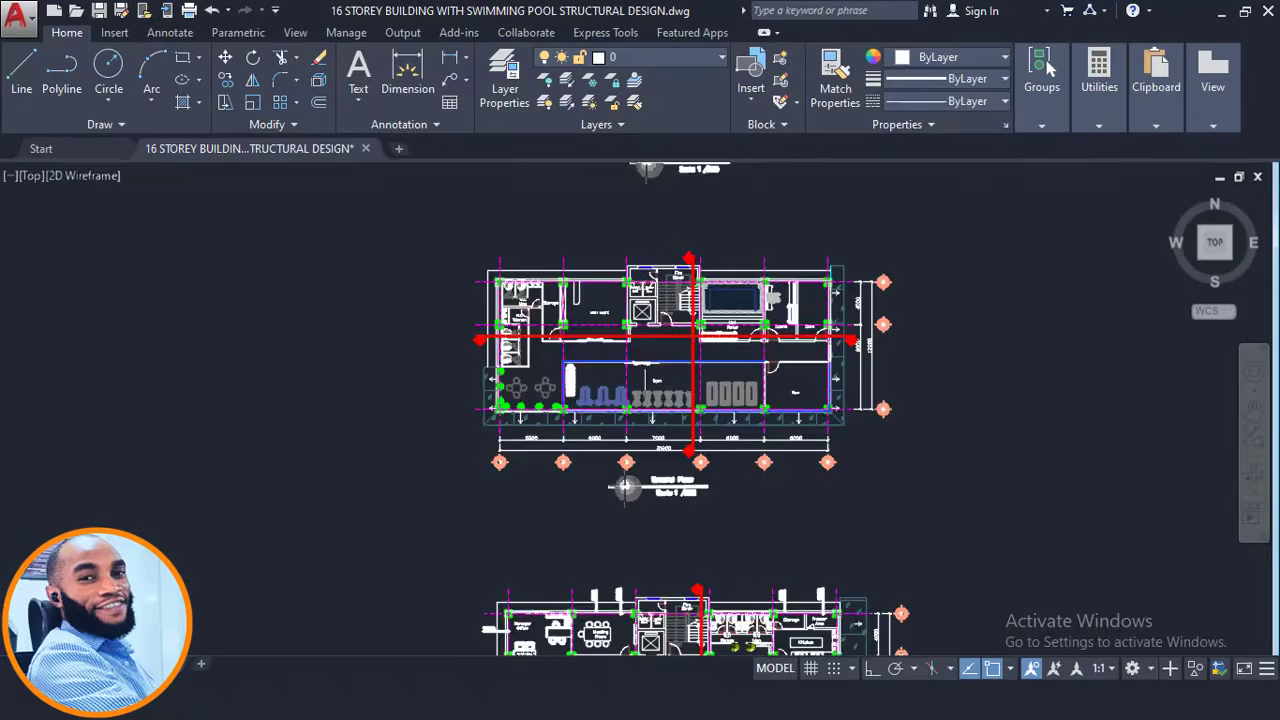
- Switch to the AutoCAD drawing and examine the lower storeys and edge overhangs in the North view section
scroll(700, 420, "down", 5)
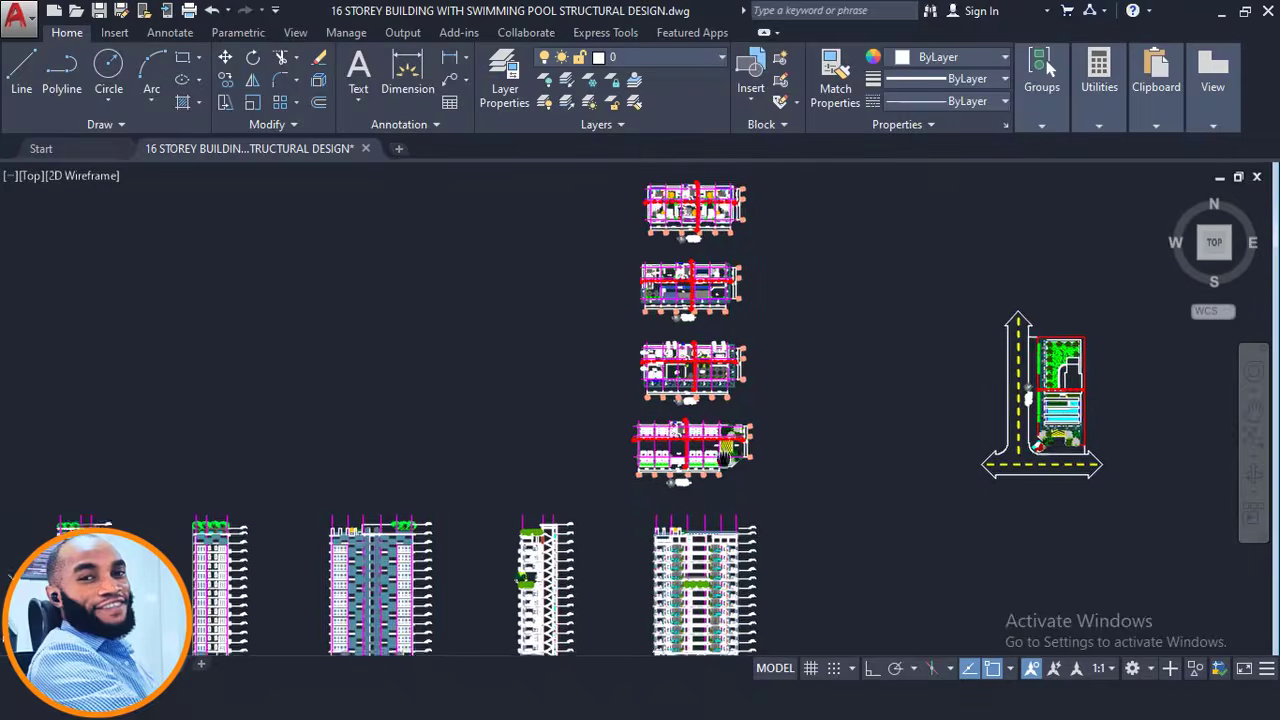
scroll(648, 598, "up", 7)
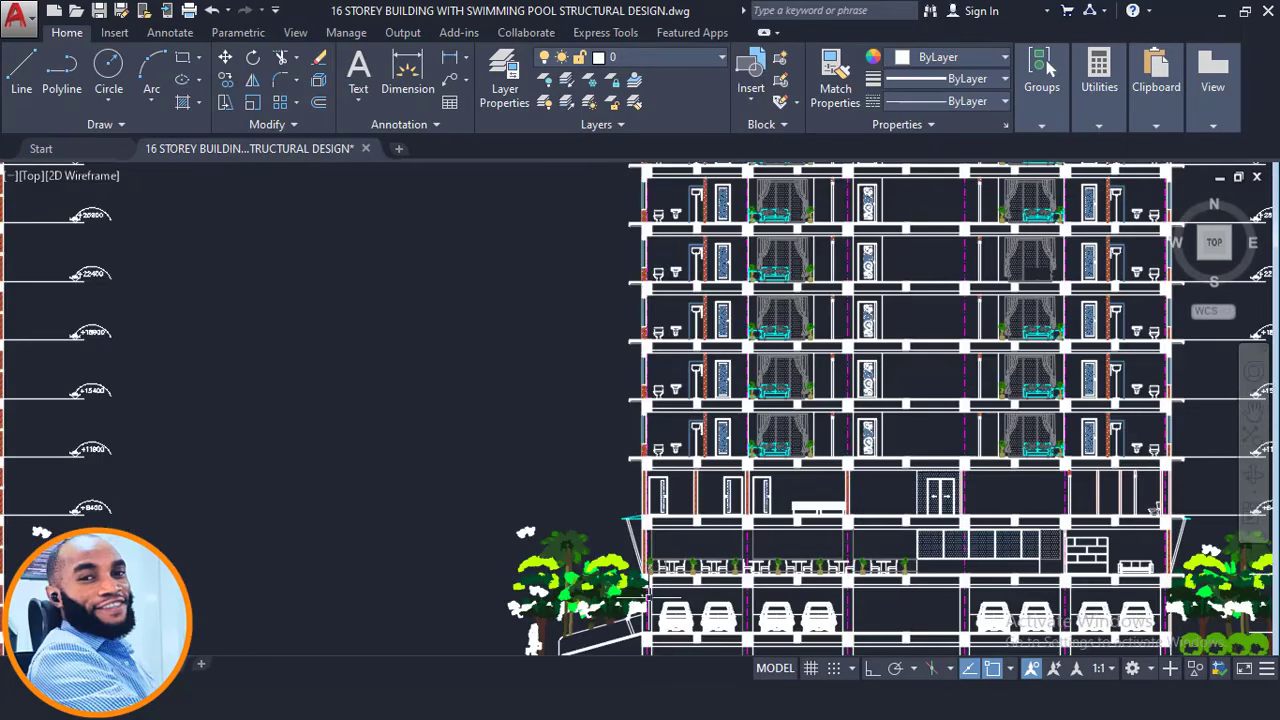
scroll(648, 596, "up", 5)
scroll(625, 486, "up", 4)
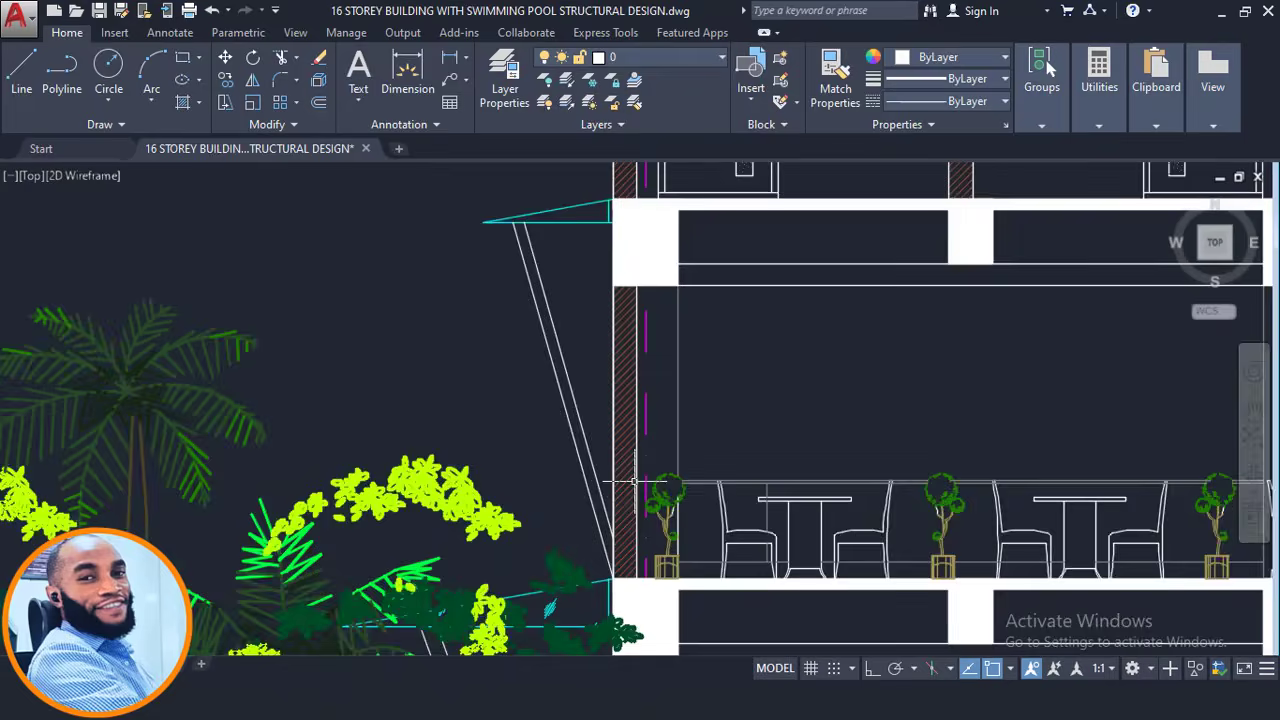
scroll(450, 415, "down", 8)
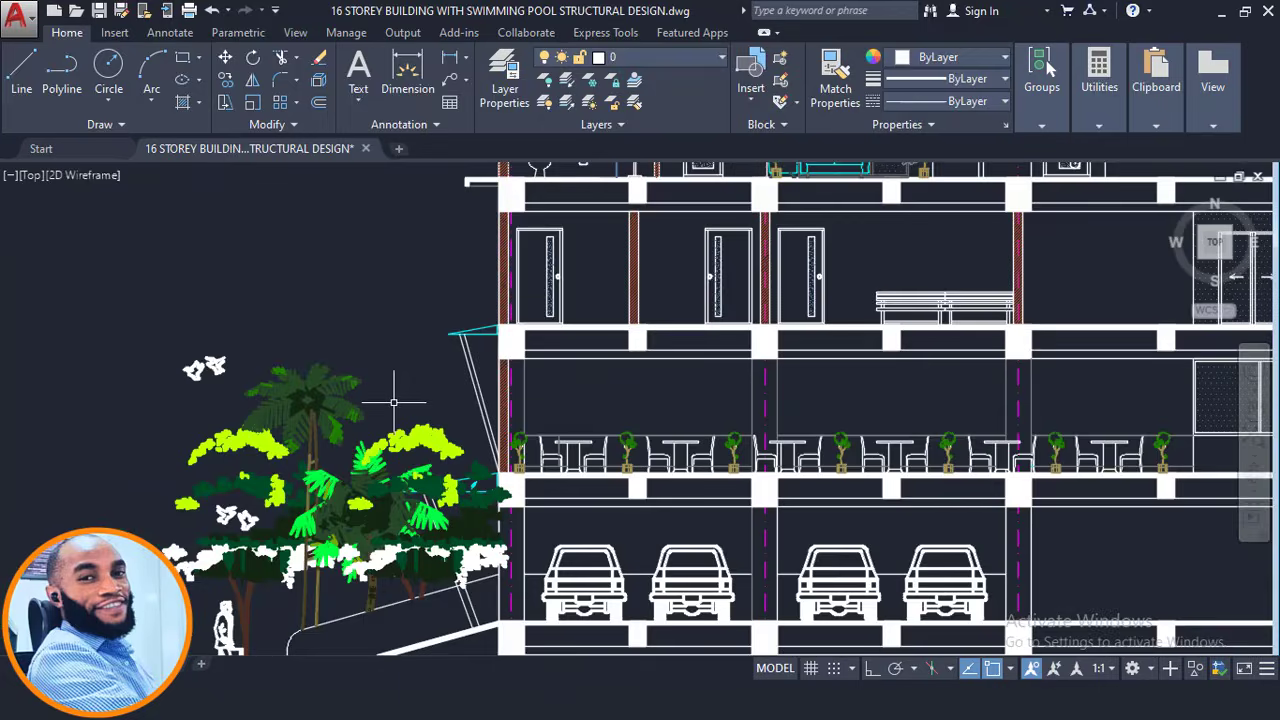
middle_click_drag(1023, 457, 461, 424)
scroll(759, 408, "up", 2)
scroll(759, 408, "up", 4)
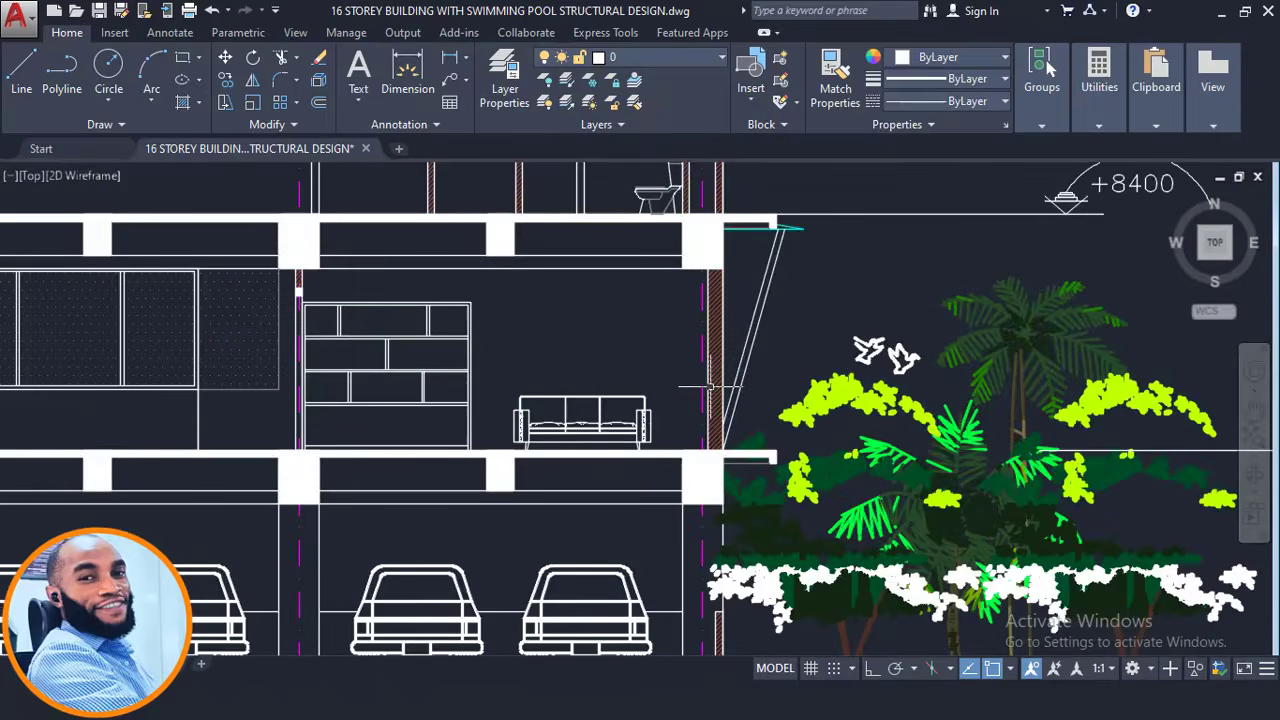
scroll(740, 420, "down", 4)
middle_click_drag(565, 425, 748, 432)
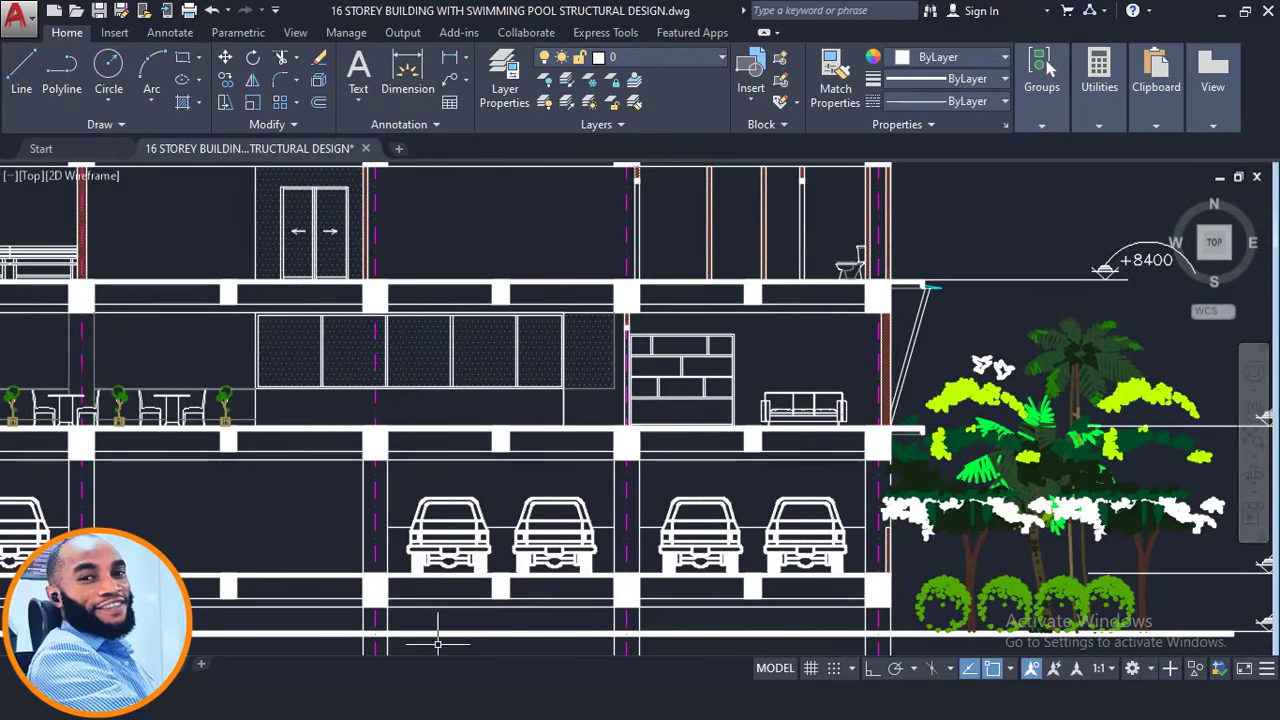
- Switch to ProtaStructure, open the storey editing table and select storey 1's height
left_click(309, 700)
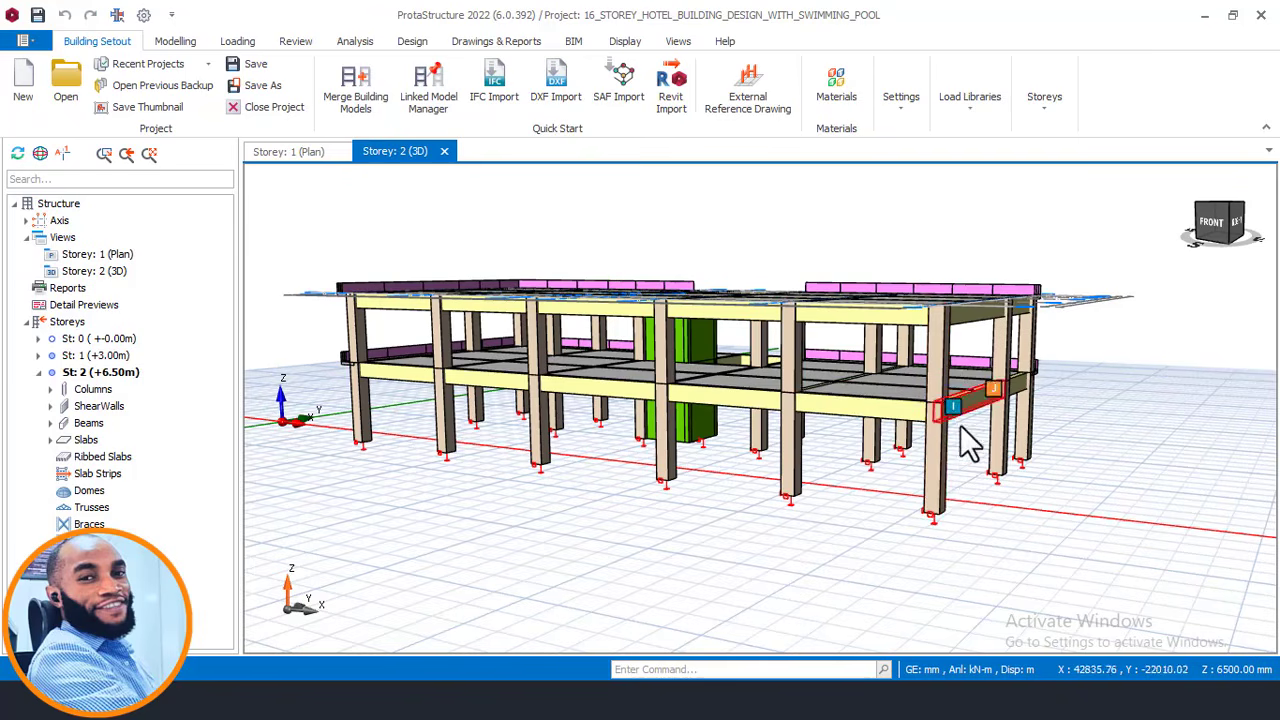
scroll(962, 380, "up", 2)
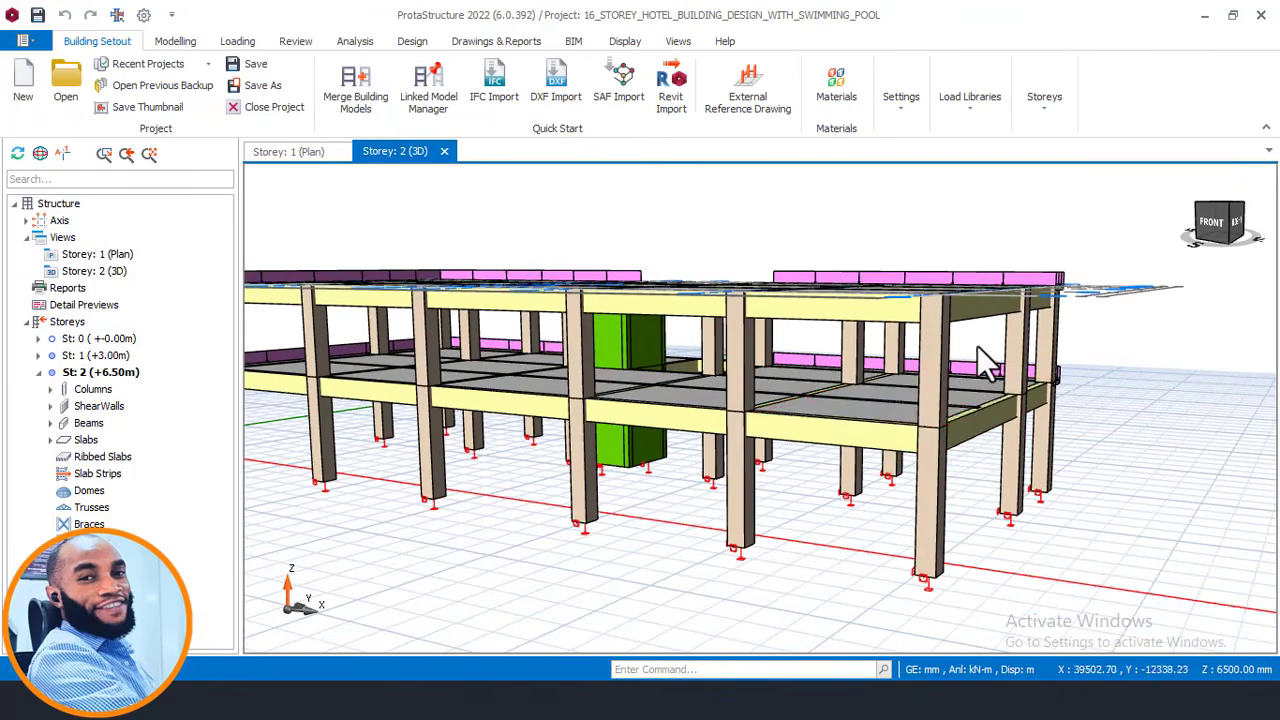
left_click(1047, 104)
left_click(1070, 195)
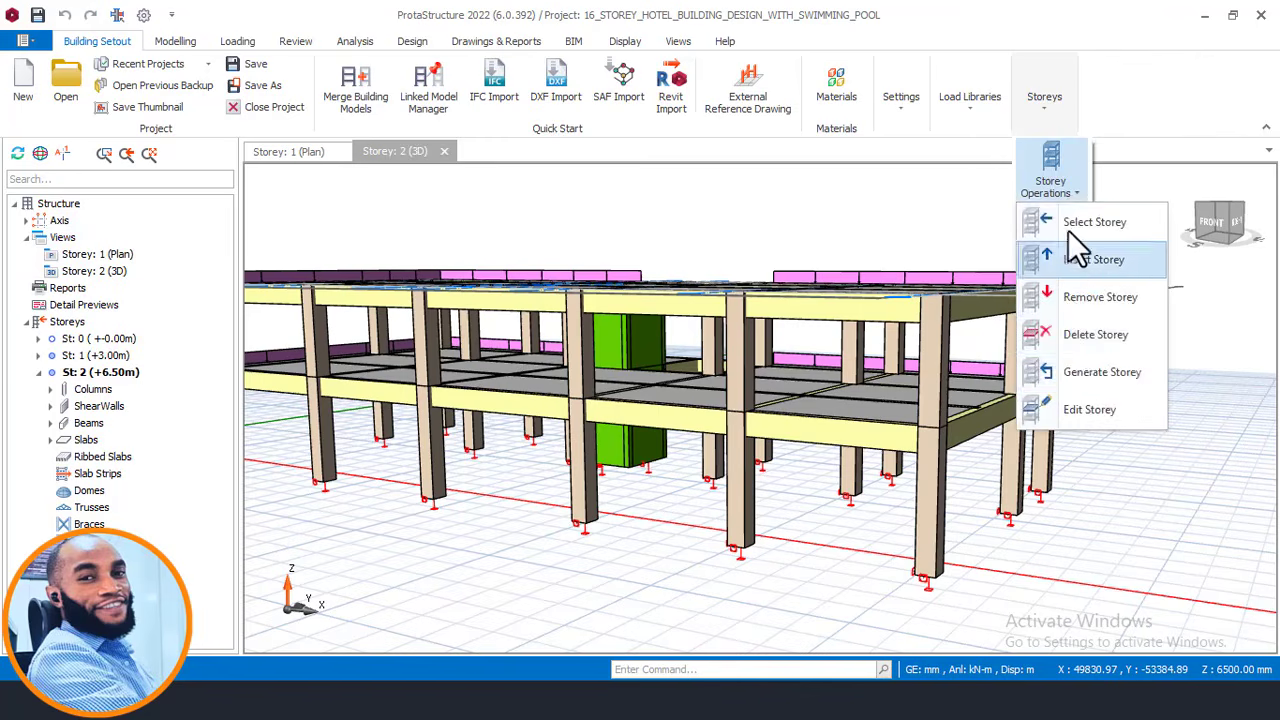
left_click(1092, 412)
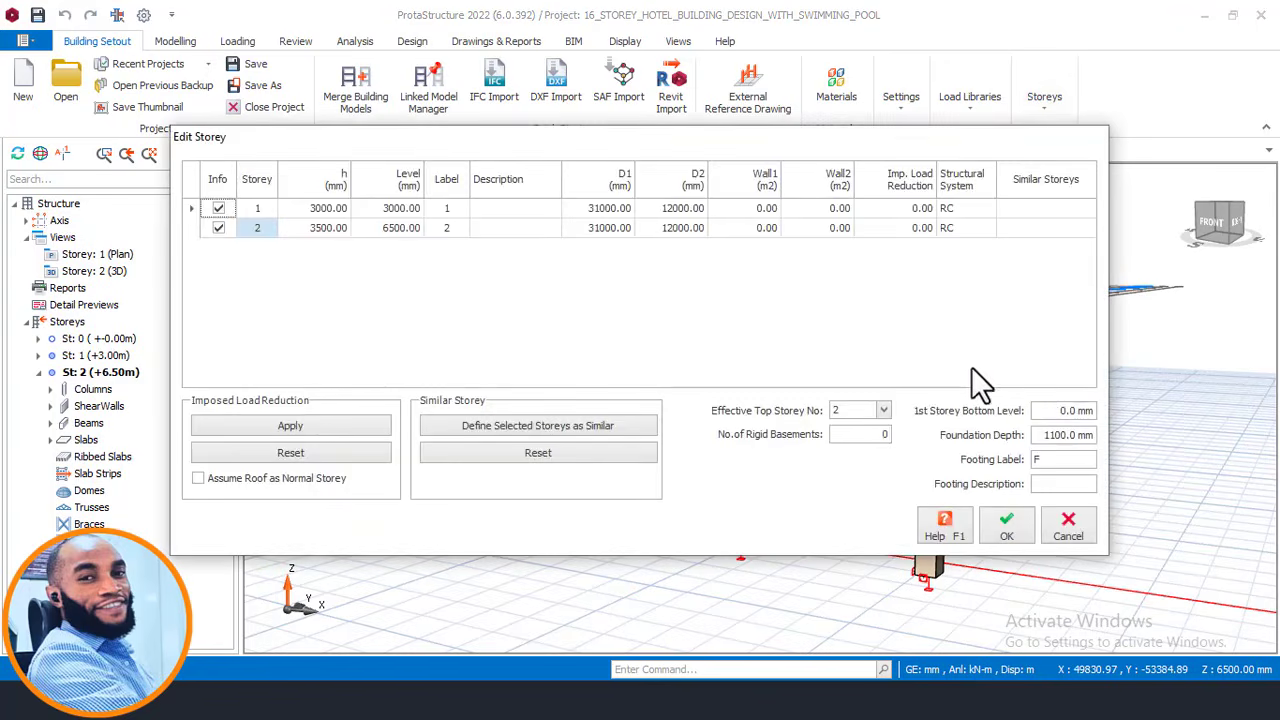
left_click(327, 208)
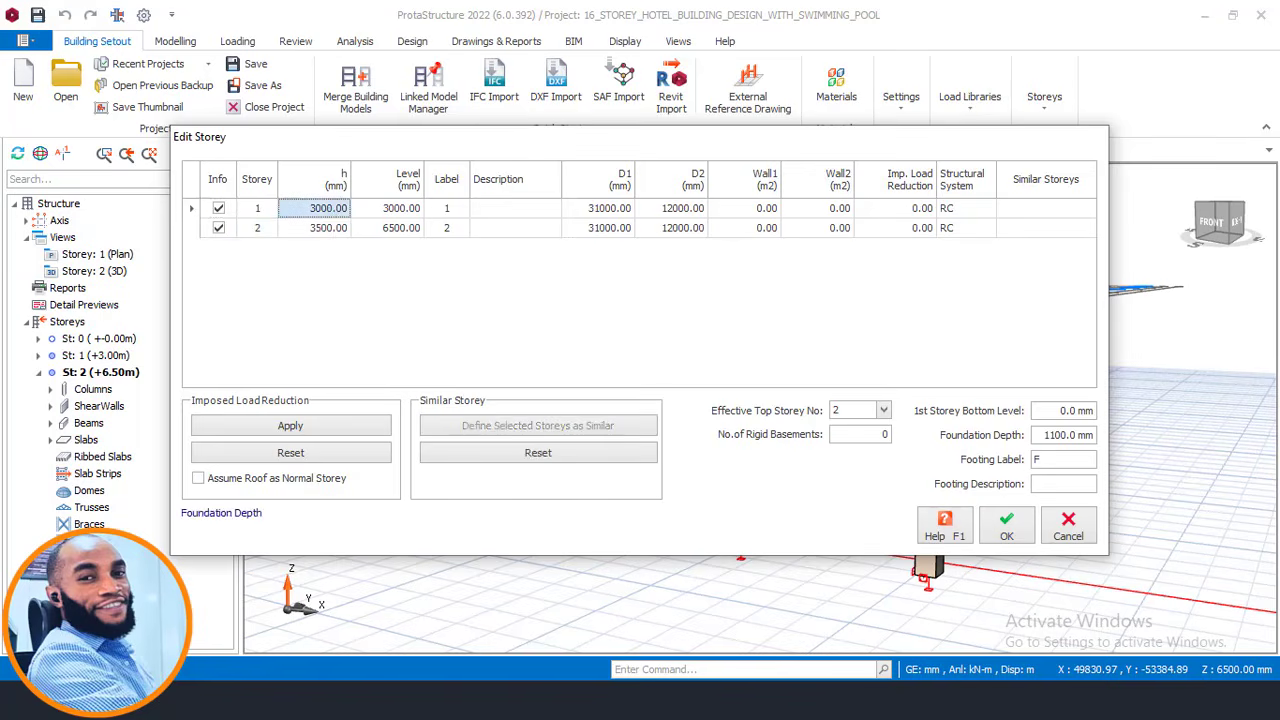
- Switch to the AutoCAD drawing and examine the level marks from ground to the upper floors in the East view section
mouse_move(340, 700)
left_click(340, 620)
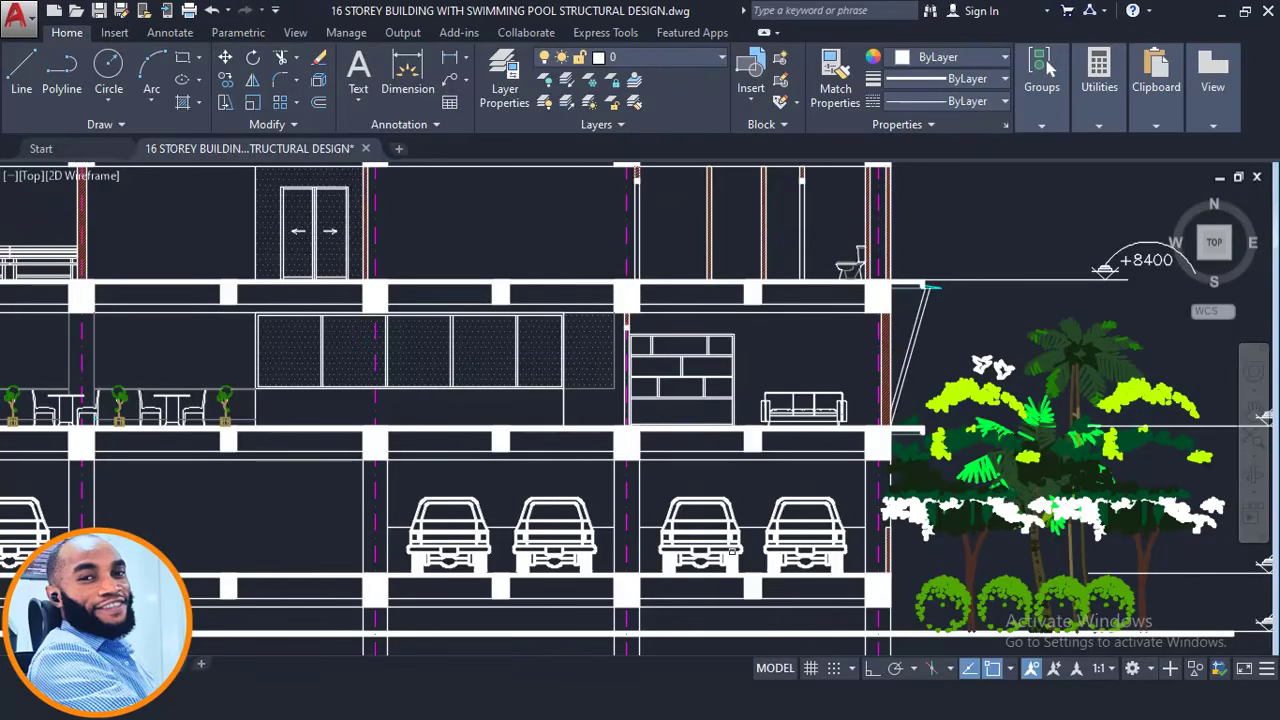
middle_click_drag(660, 525, 736, 420)
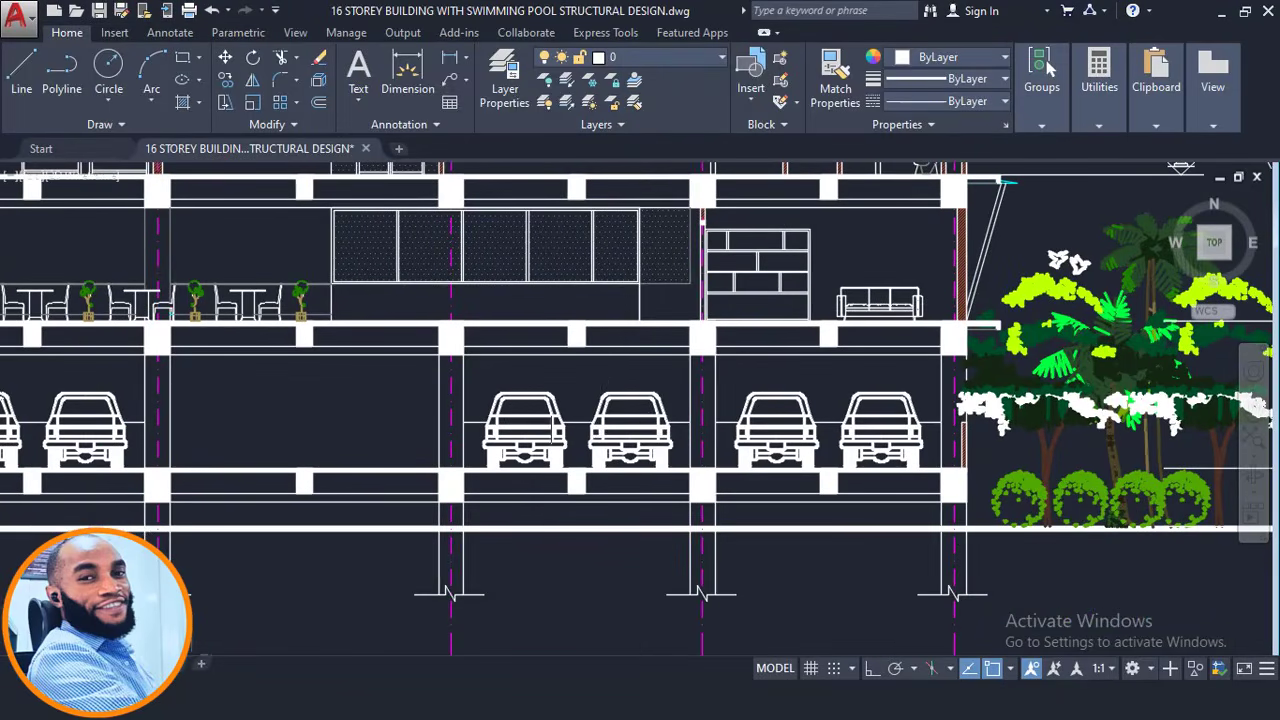
middle_click_drag(450, 440, 1153, 480)
scroll(590, 470, "down", 4)
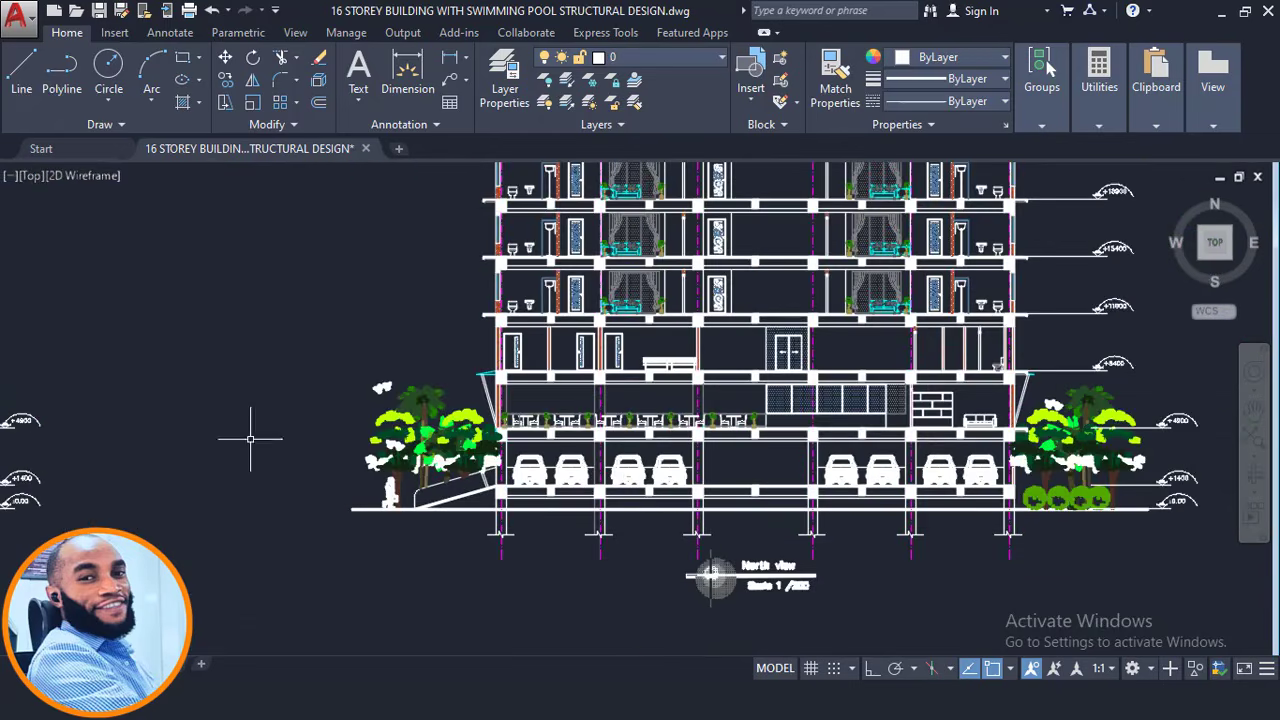
middle_click_drag(103, 436, 1218, 418)
scroll(1135, 470, "up", 4)
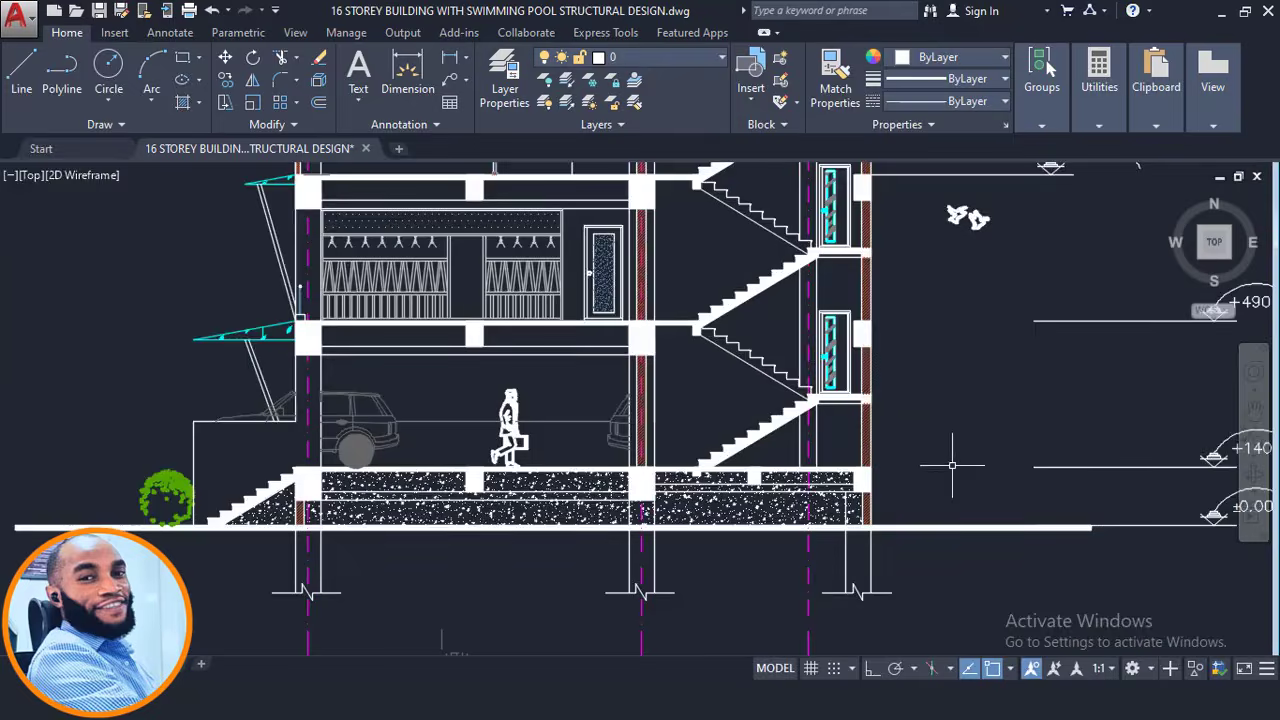
scroll(800, 440, "down", 2)
middle_click_drag(796, 441, 748, 461)
scroll(748, 461, "up", 2)
middle_click_drag(1012, 437, 578, 495)
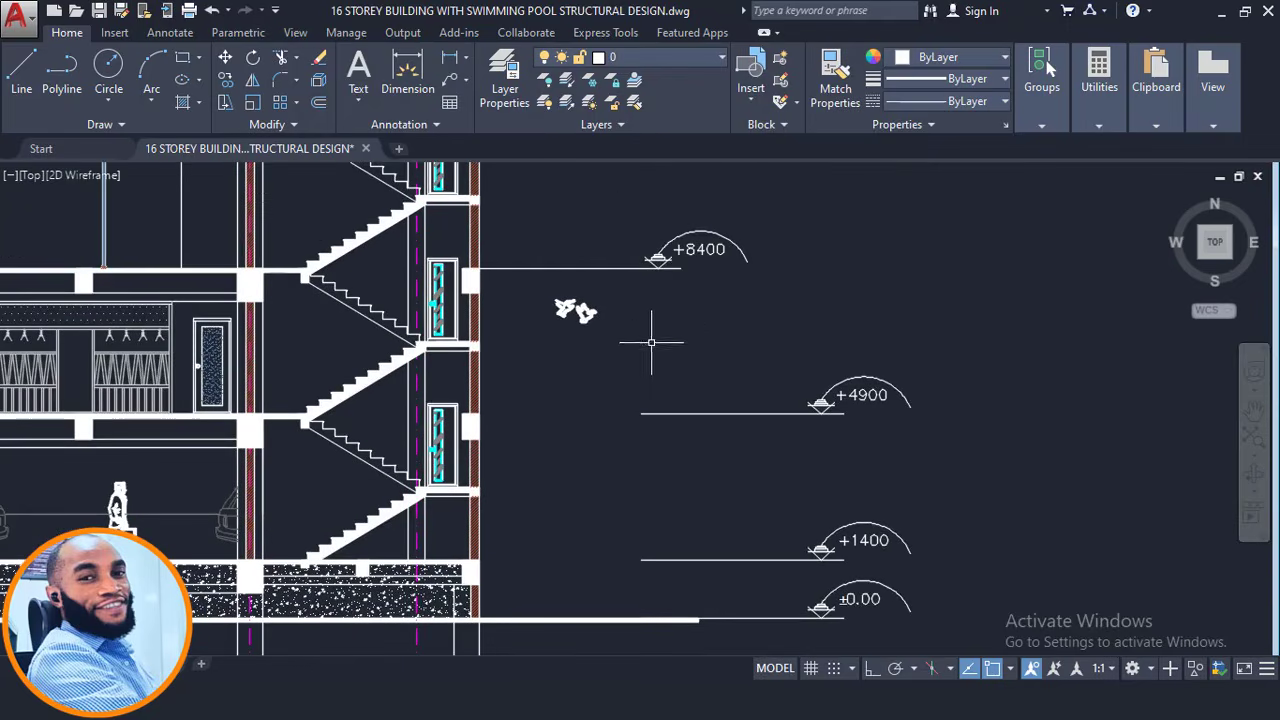
scroll(675, 305, "down", 2)
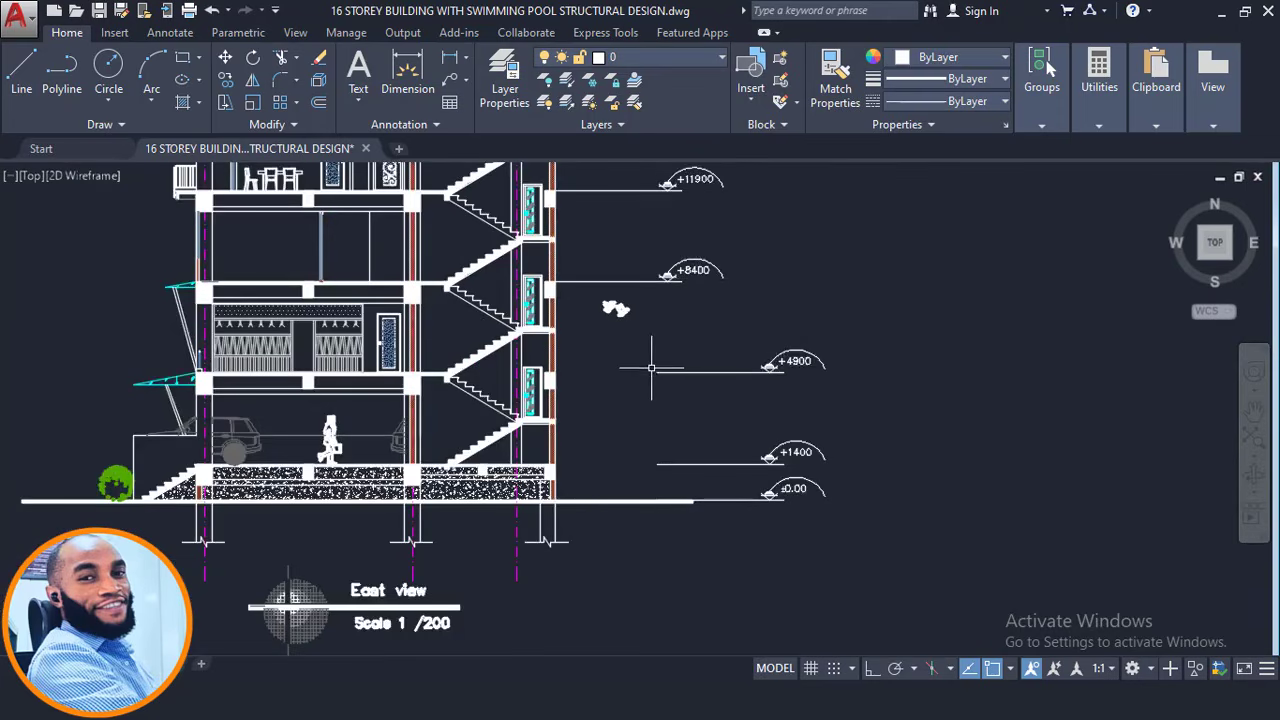
middle_click_drag(651, 369, 689, 365)
scroll(850, 520, "up", 2)
middle_click_drag(751, 477, 753, 457)
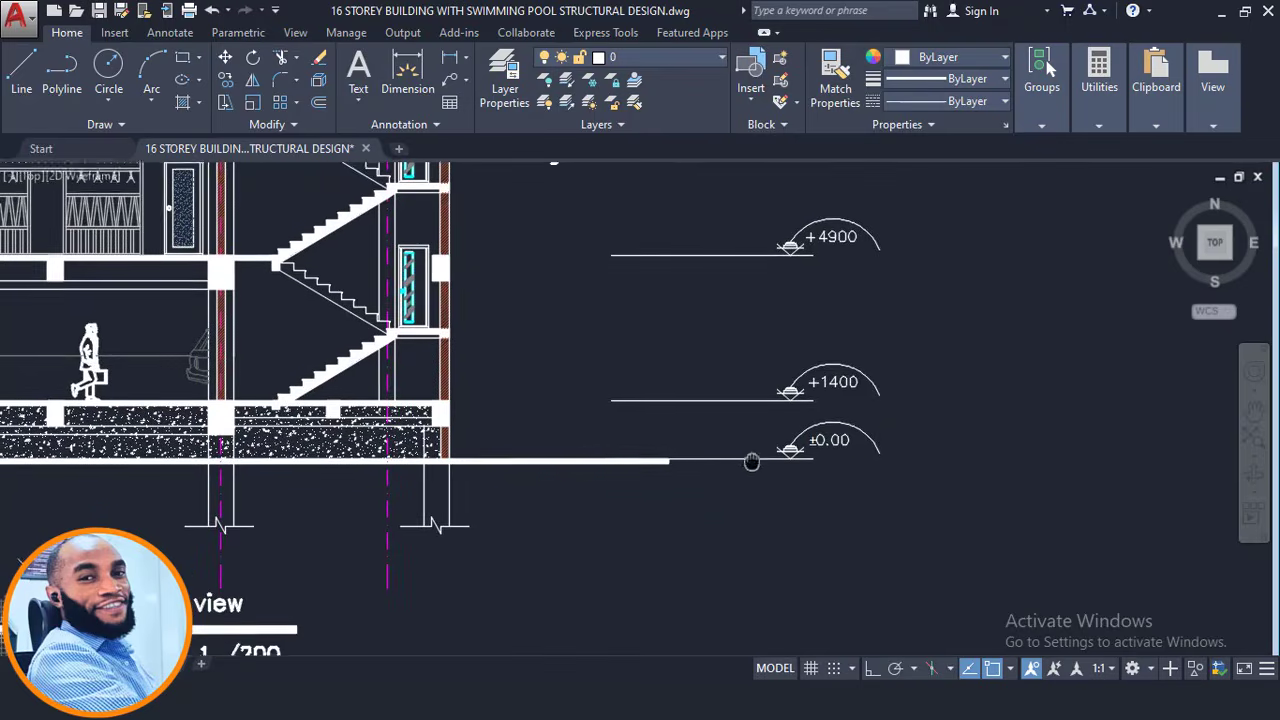
scroll(613, 453, "up", 2)
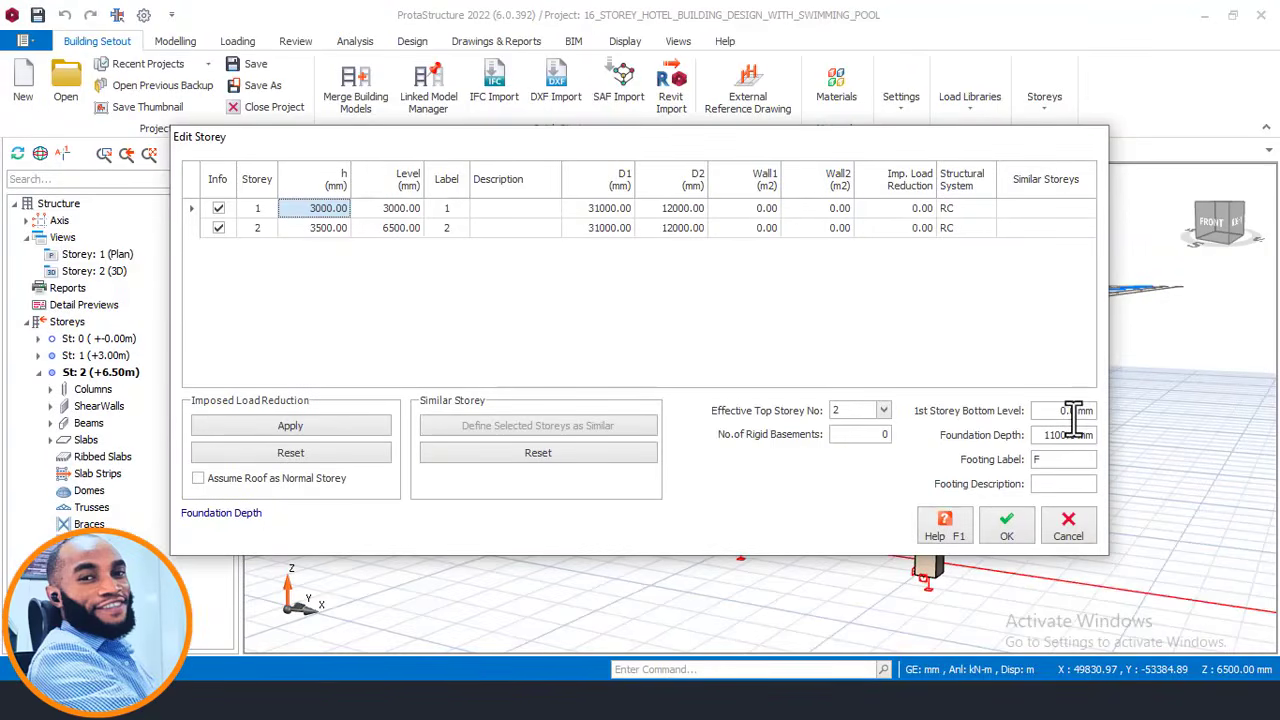
- Return to ProtaStructure's Edit Storey settings and set the 1st storey bottom level to 1400 mm
left_click(1058, 410)
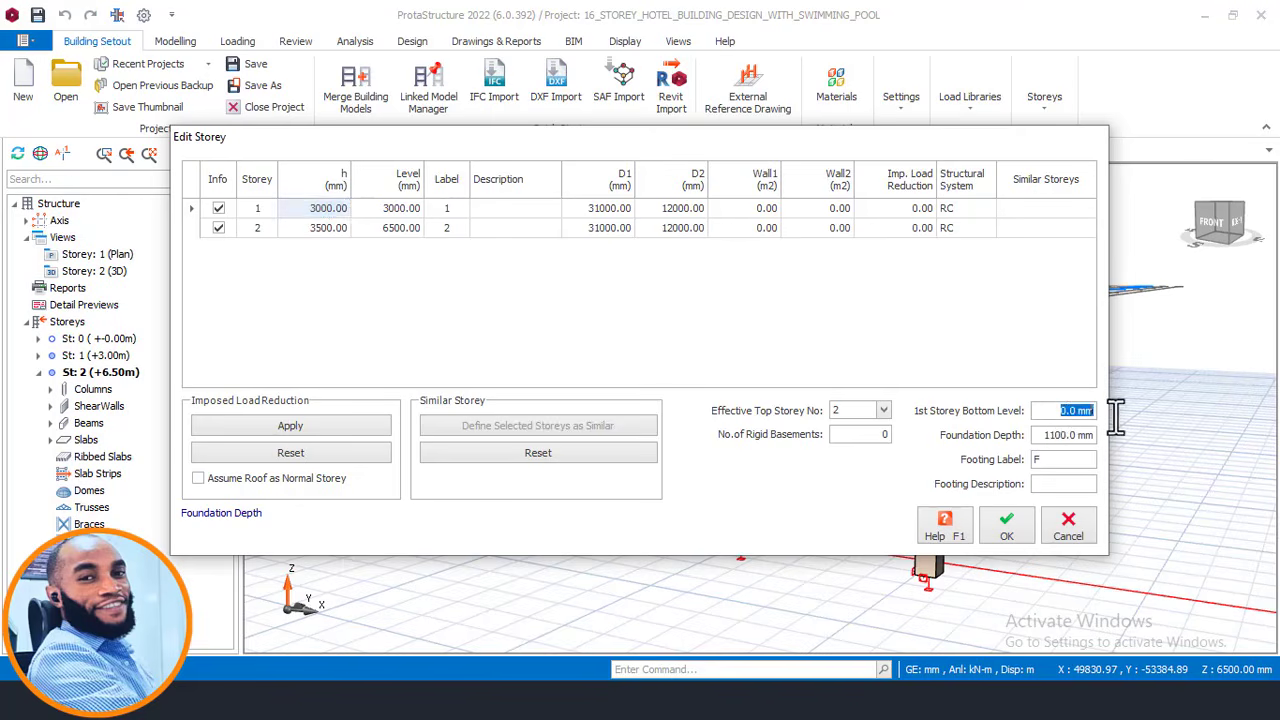
type("1000")
left_click_drag(1040, 416, 1099, 414)
- Switch to the AutoCAD drawing and check the ground and raised-floor level marks beside the East view section
left_click(400, 702)
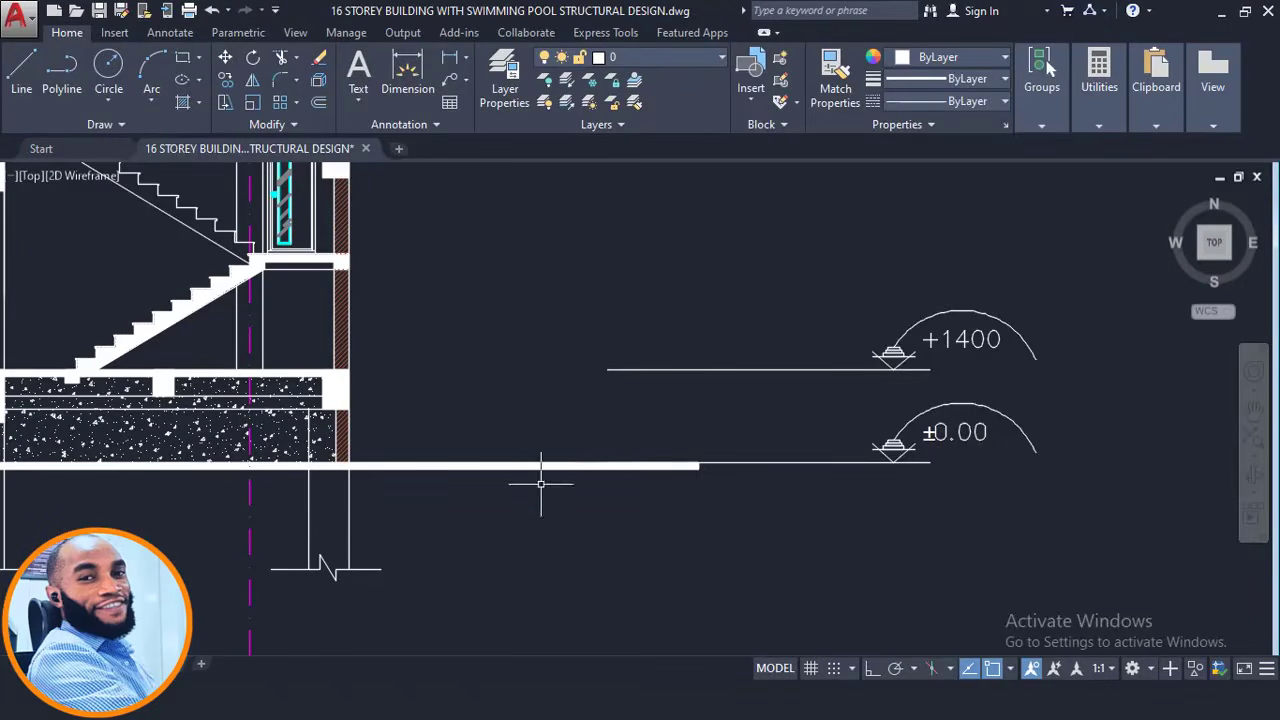
scroll(900, 347, "down", 2)
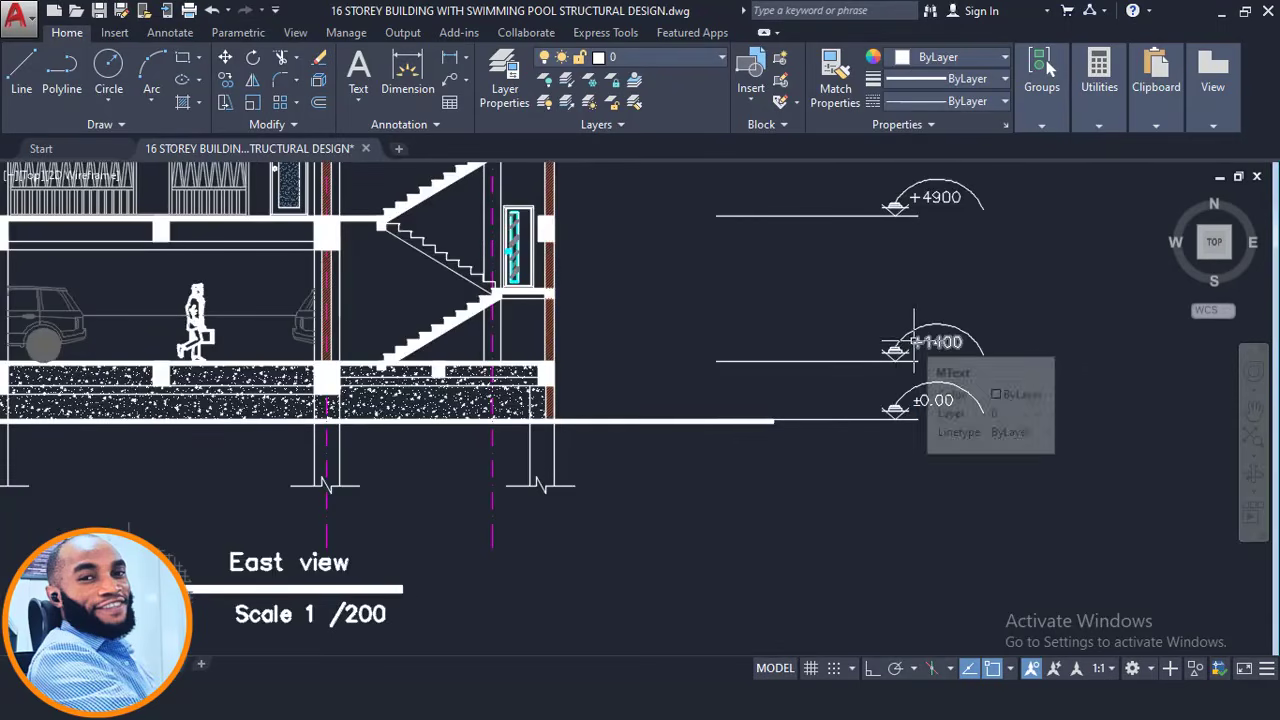
scroll(878, 410, "up", 2)
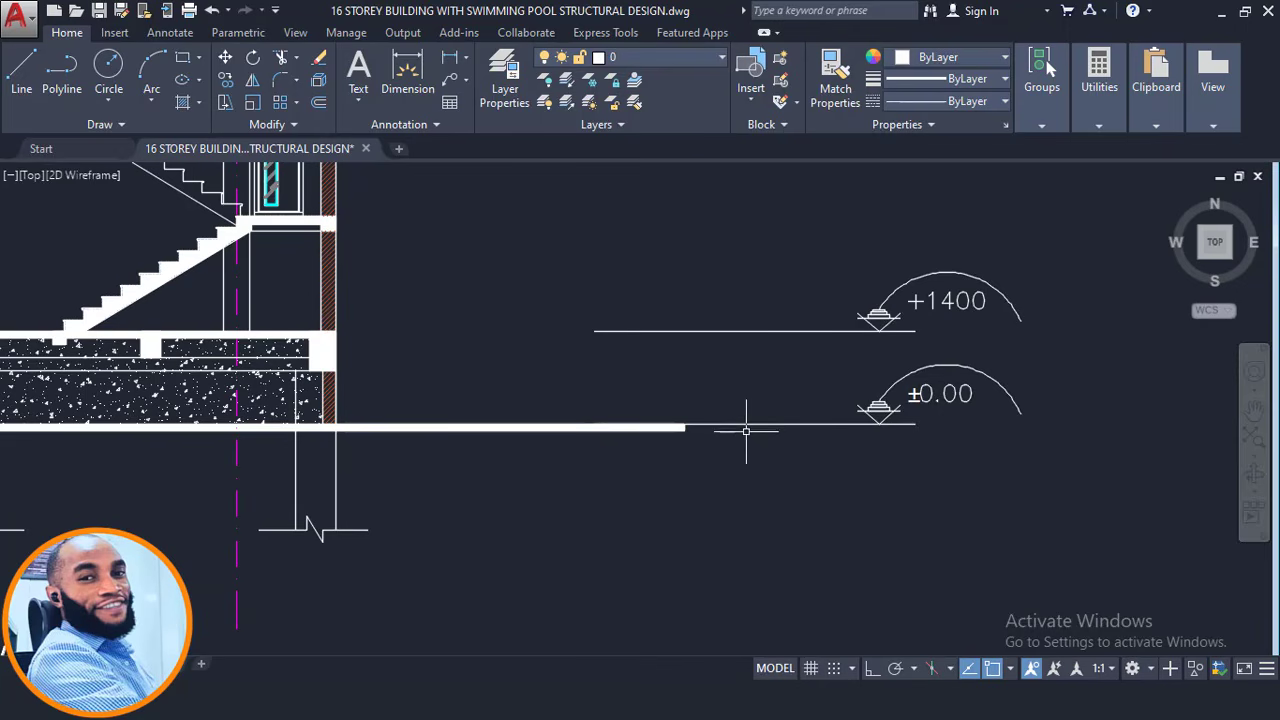
middle_click_drag(831, 450, 943, 502)
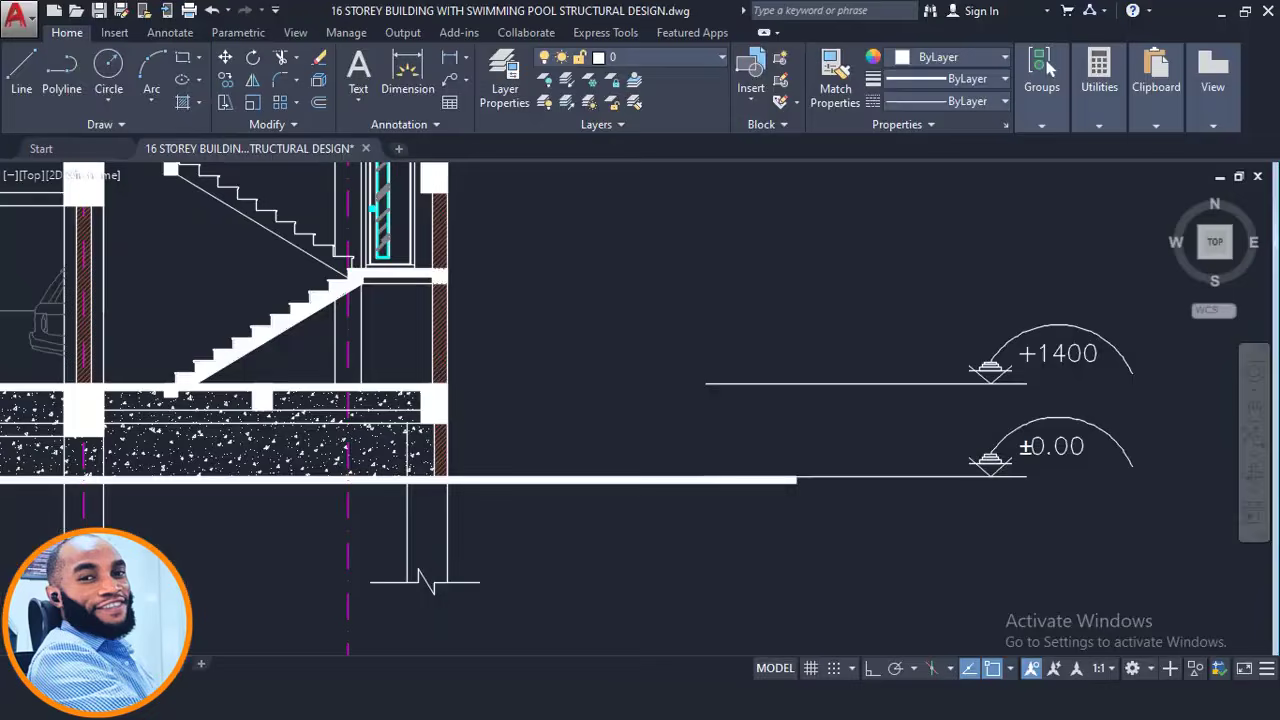
scroll(900, 376, "down", 4)
scroll(943, 345, "up", 2)
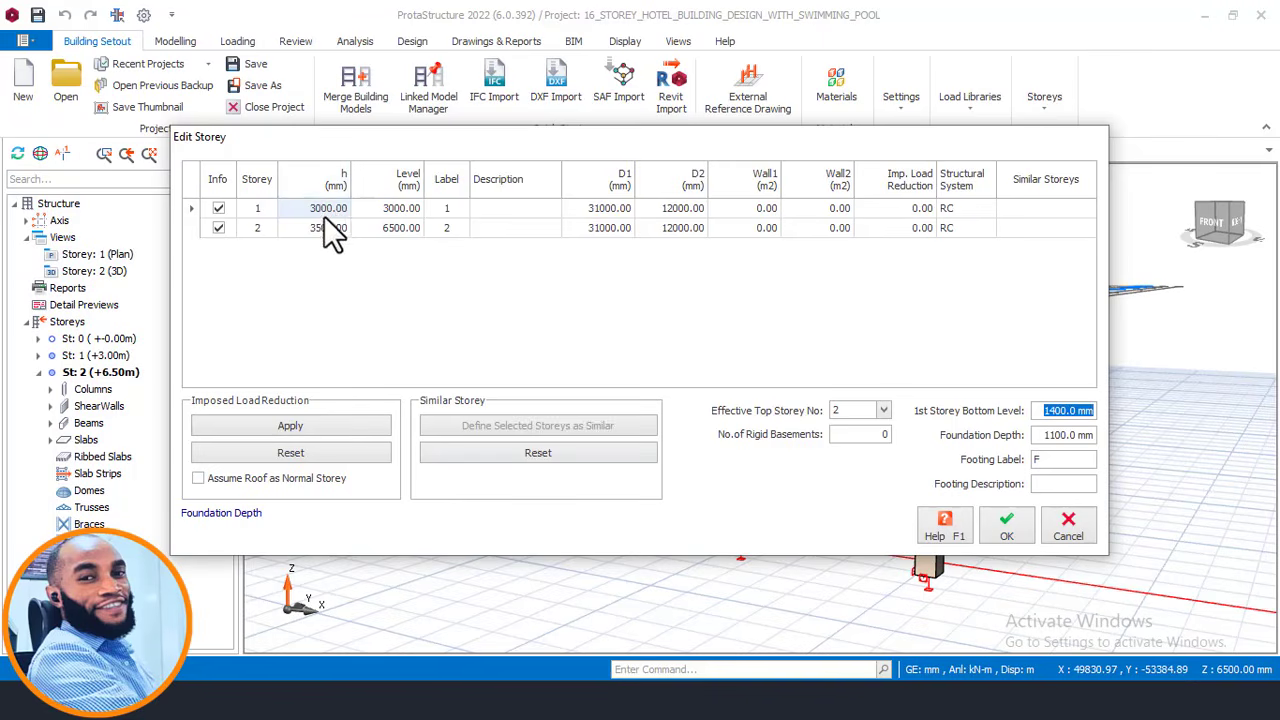
- Set storey 1's height to 3500 mm in the storey table and review the 1st storey bottom level
left_click(303, 209)
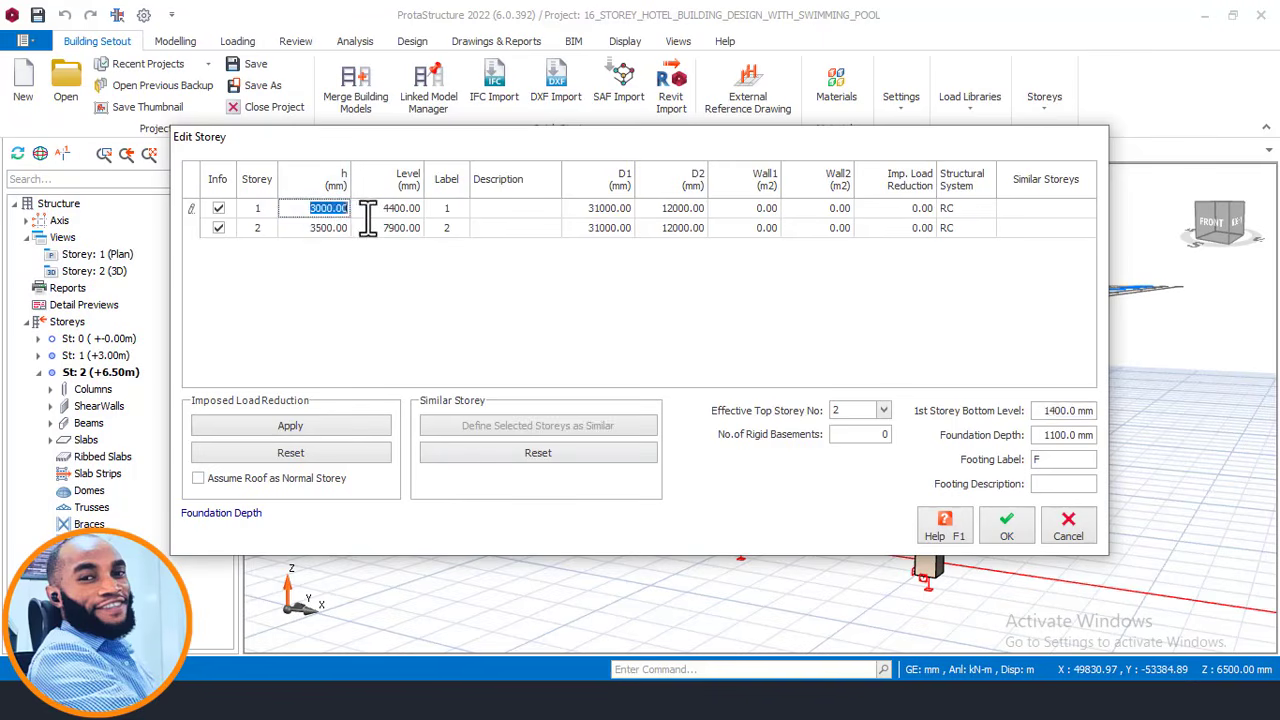
type("350")
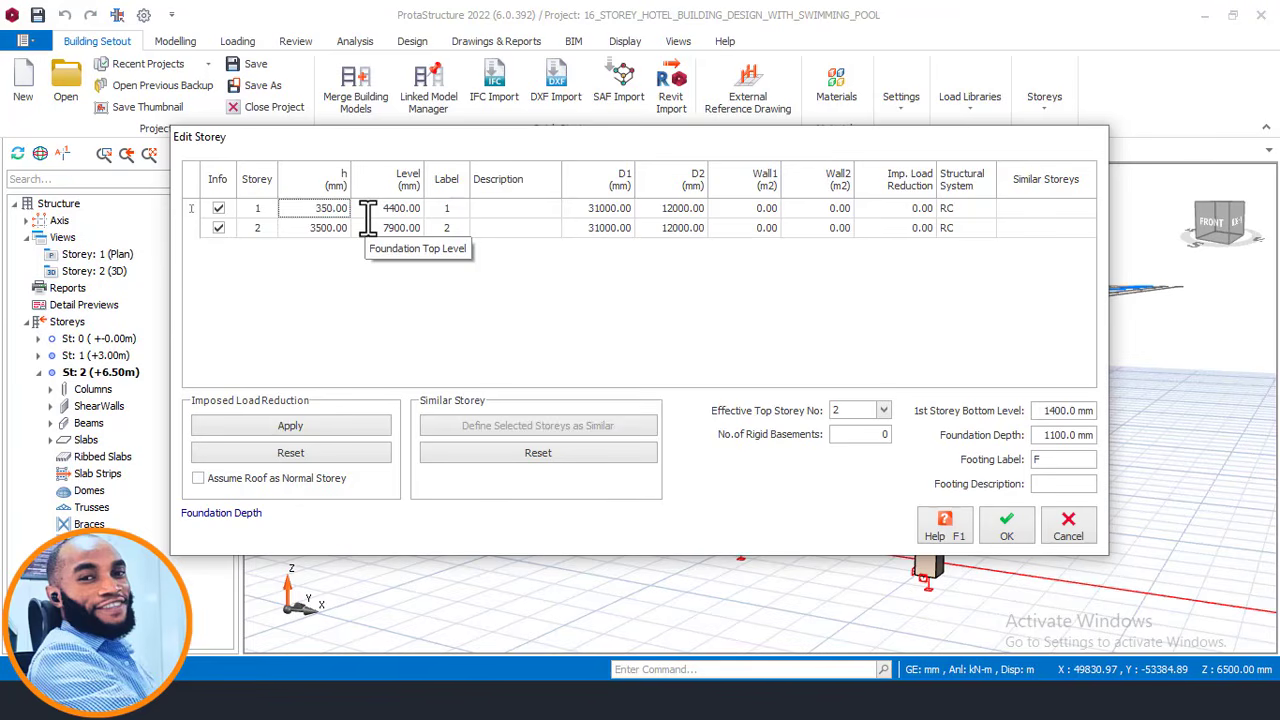
type("0")
left_click(325, 234)
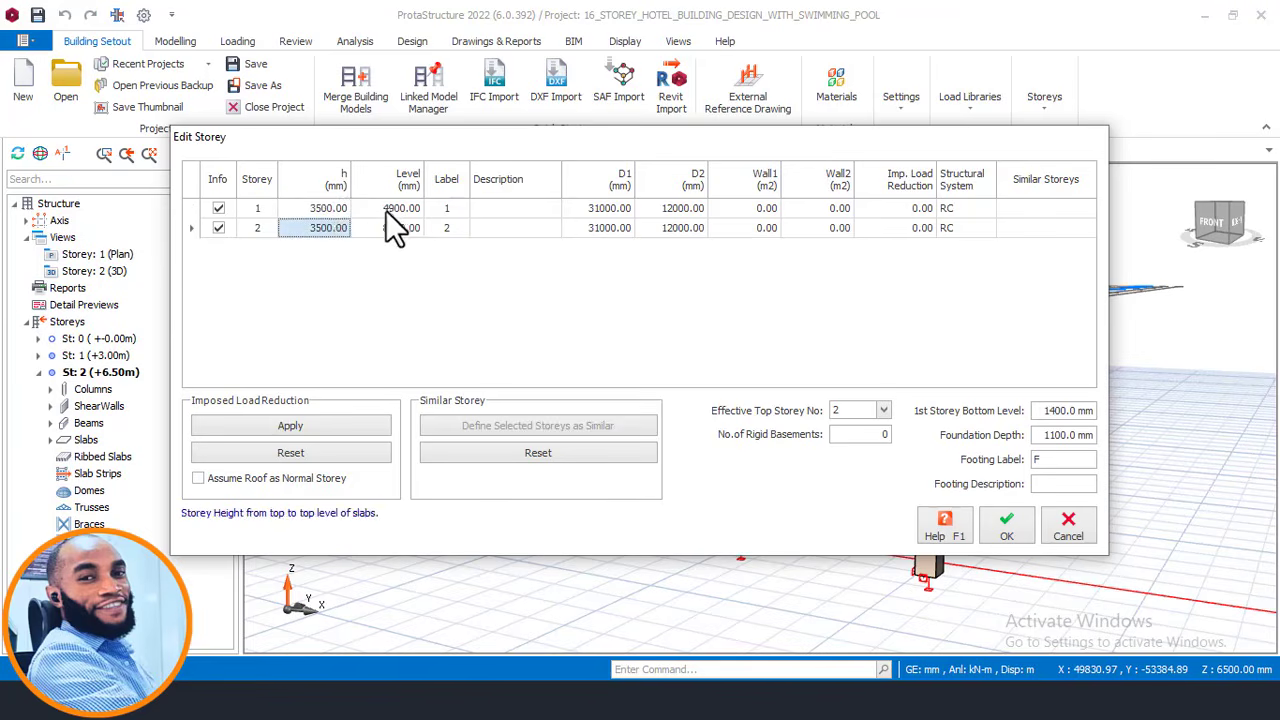
left_click(1052, 410)
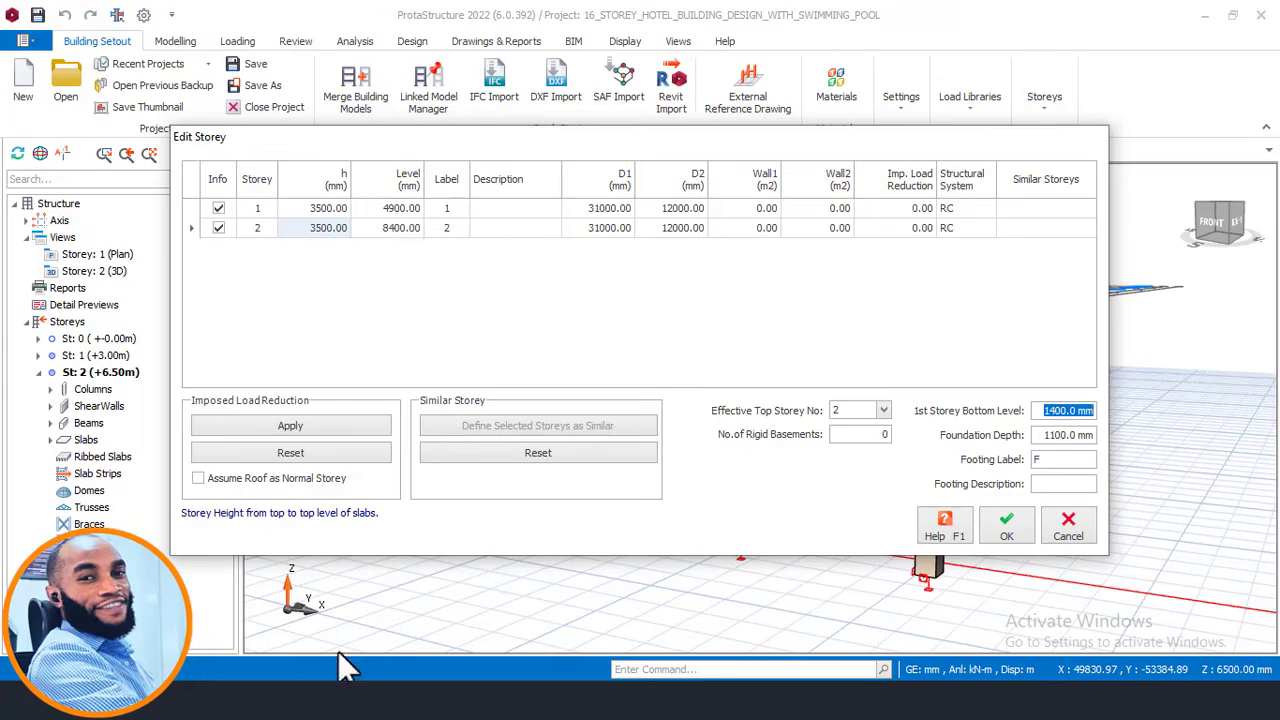
- Switch to the AutoCAD drawing and compare the East view section's upper floor level marks with the storey levels in the ProtaStructure table
left_click(704, 702)
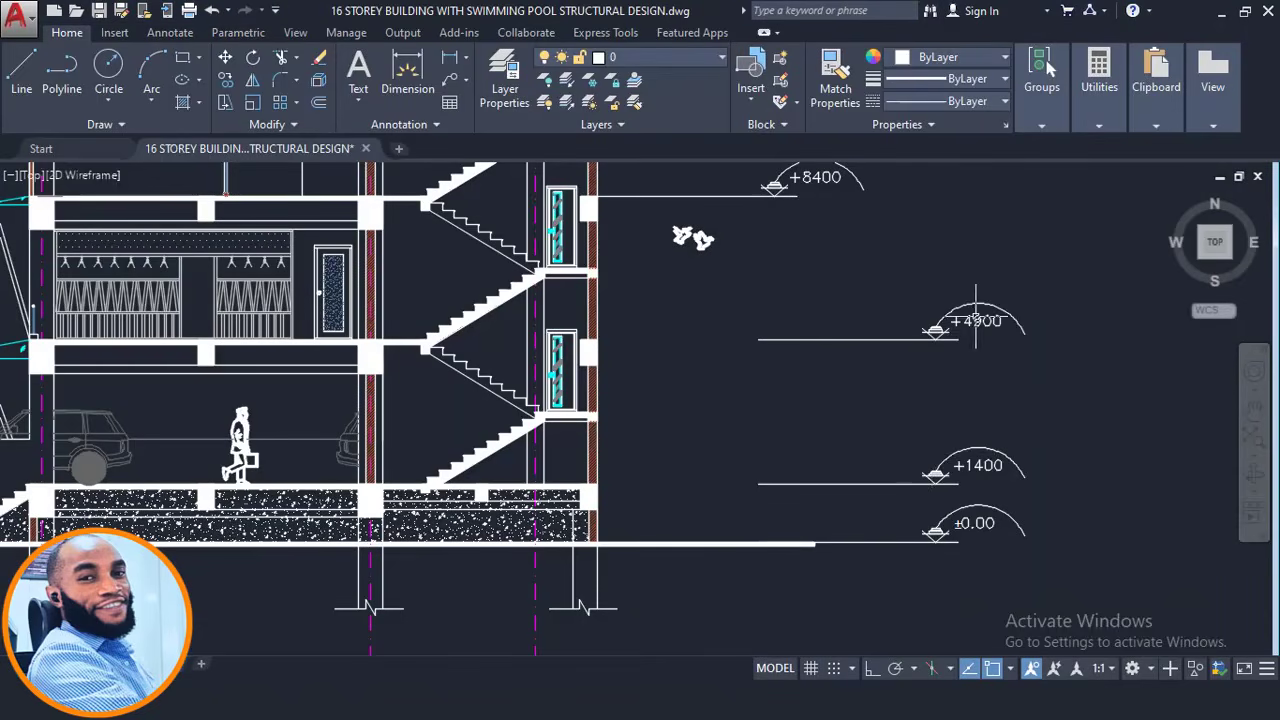
mouse_move(799, 225)
middle_mouse_down()
mouse_move(798, 371)
mouse_move(766, 430)
middle_mouse_up()
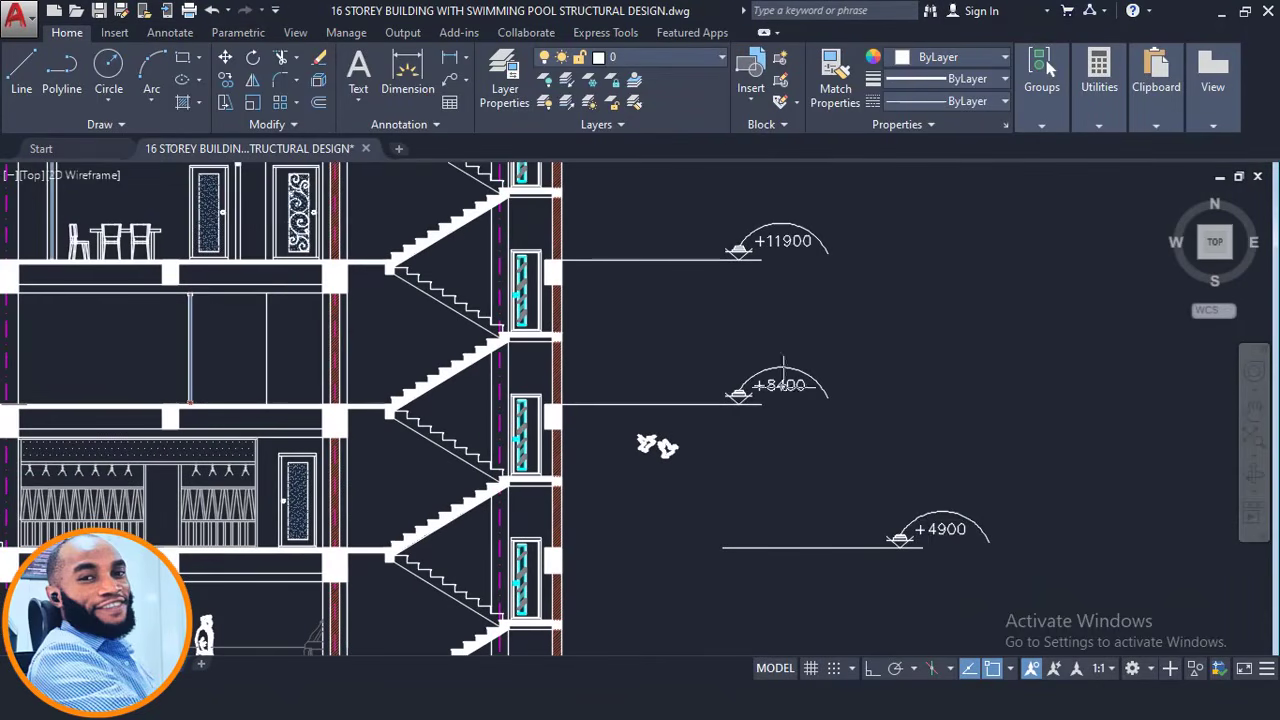
key("alt+Tab")
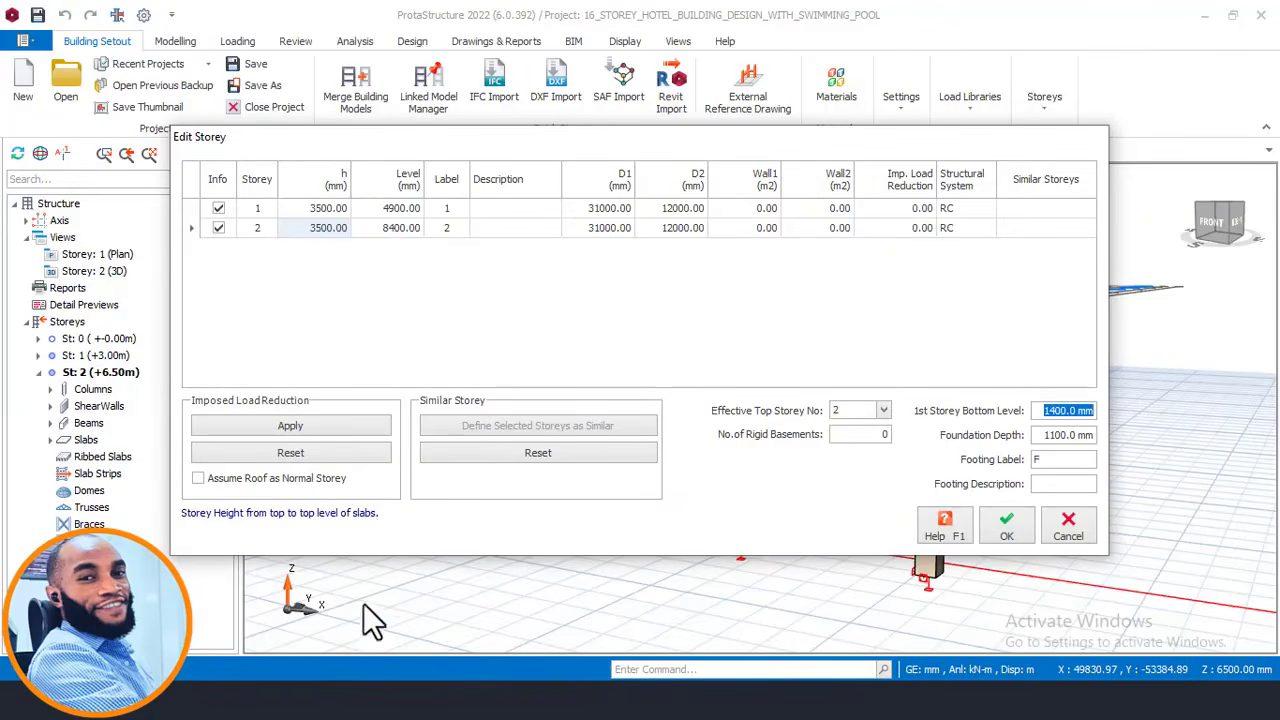
left_click(316, 700)
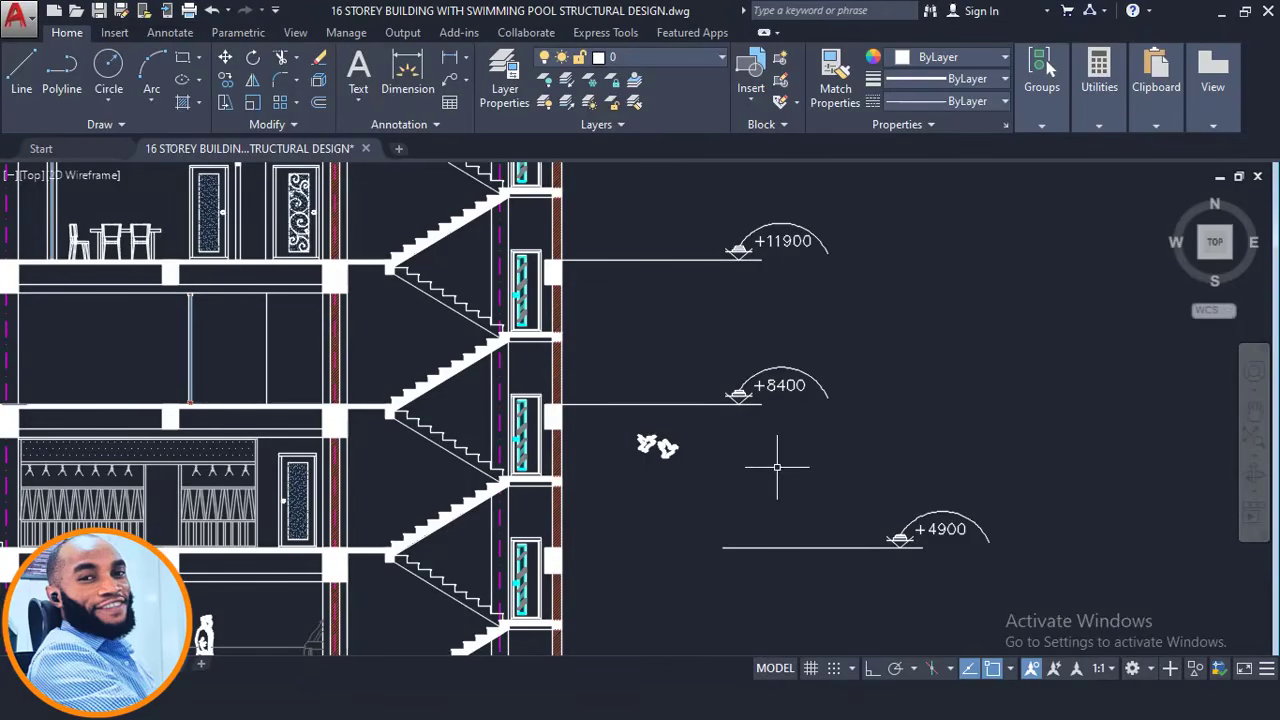
scroll(810, 440, "down", 2)
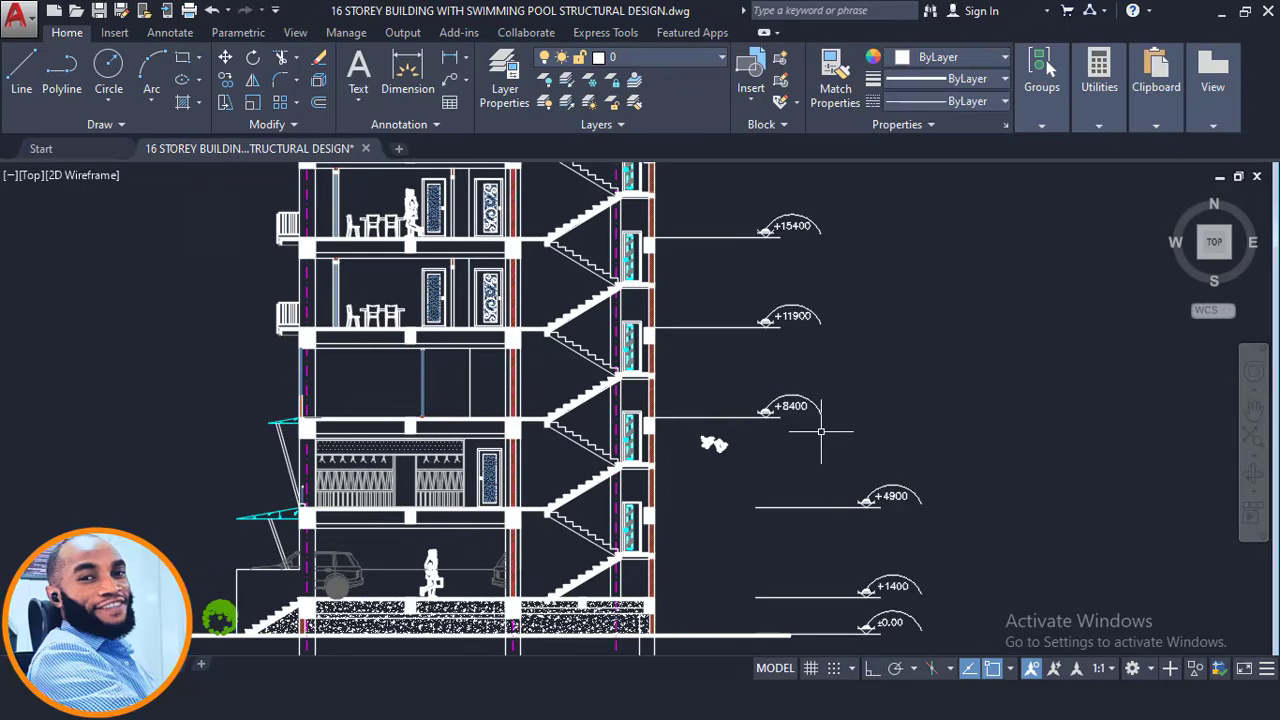
scroll(821, 432, "down", 2)
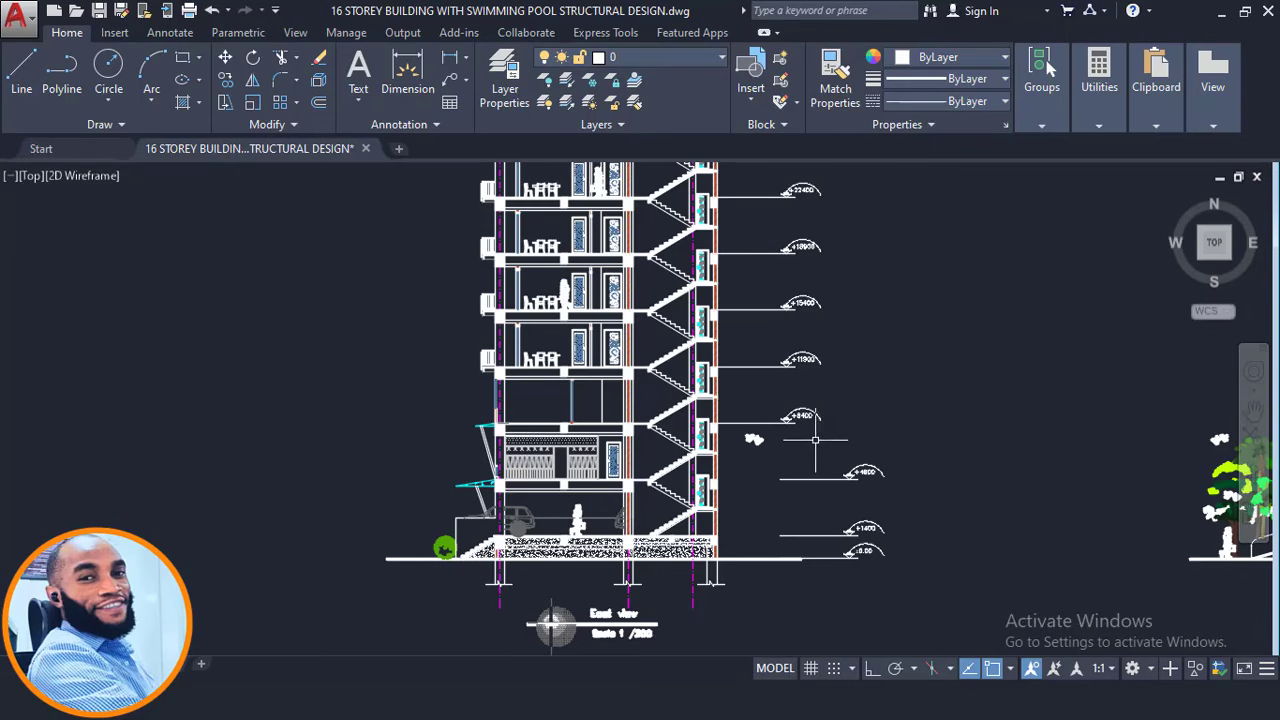
scroll(815, 439, "down", 2)
middle_click_drag(815, 439, 729, 543)
scroll(734, 508, "down", 2)
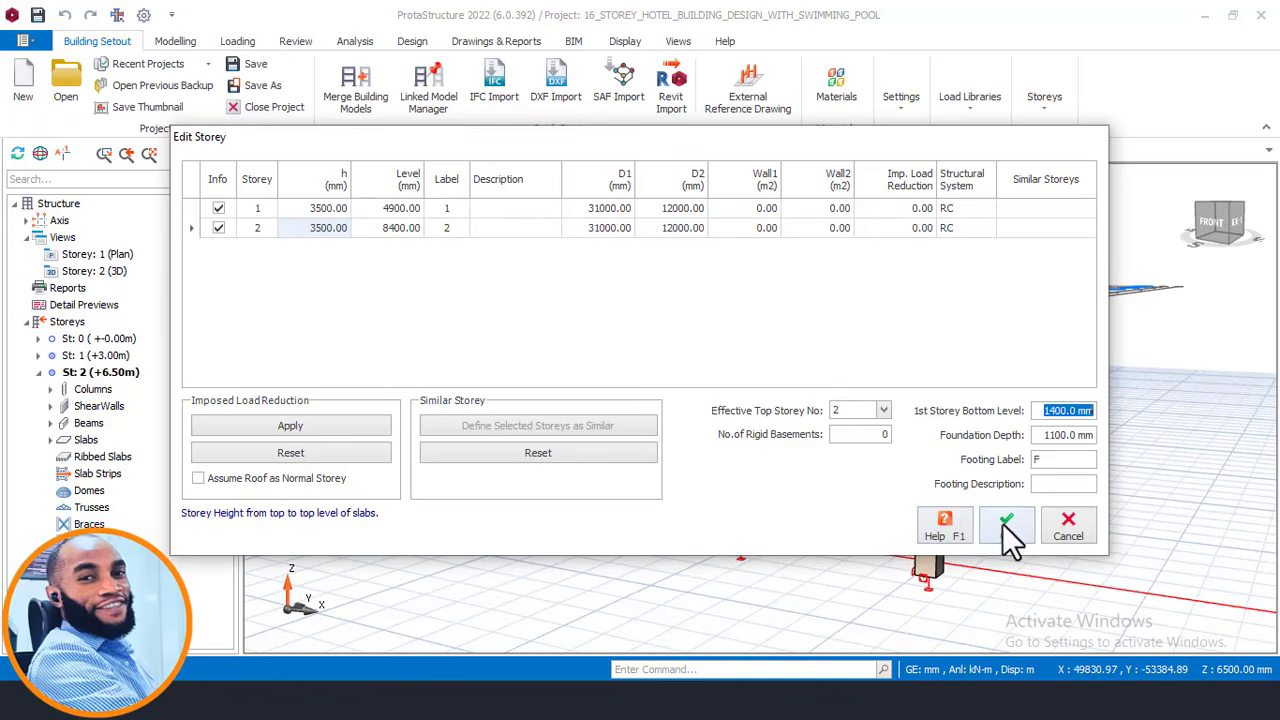
- Return to ProtaStructure, apply the storey edits and inspect the updated two-storey frame in the 3D view
left_click(1008, 536)
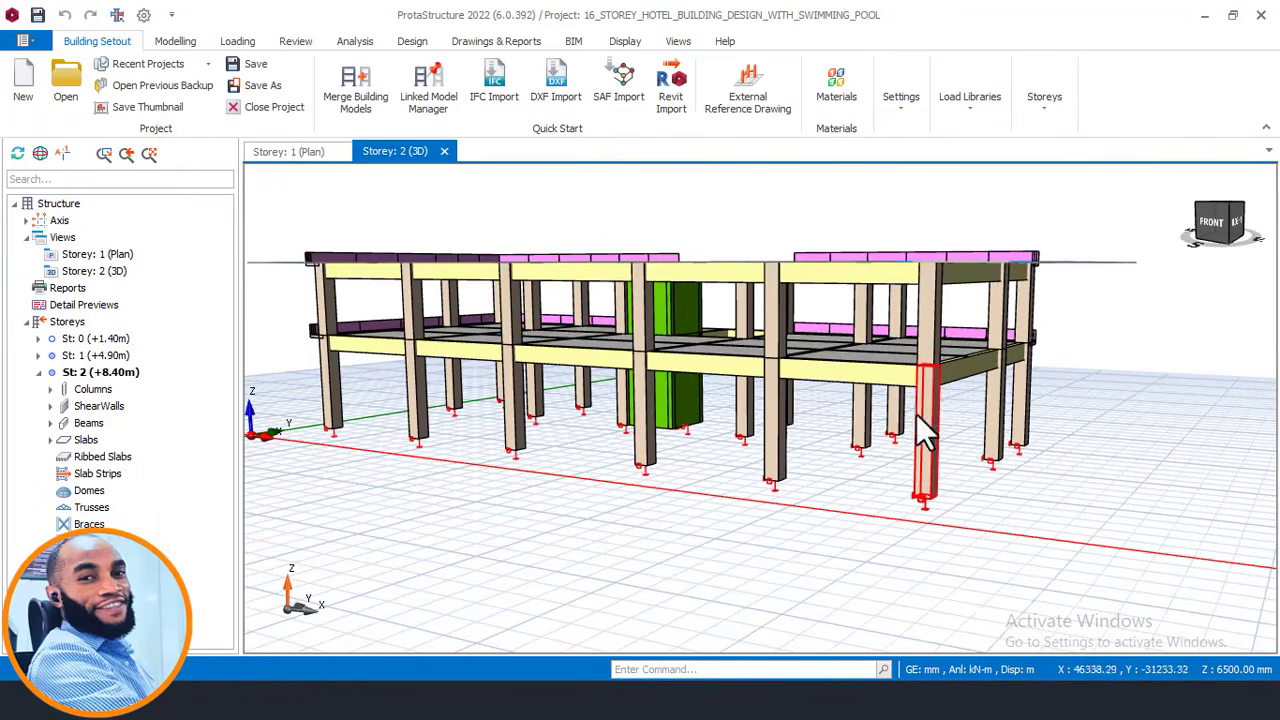
scroll(919, 452, "up", 1)
scroll(941, 395, "down", 1)
middle_click_drag(950, 415, 858, 432)
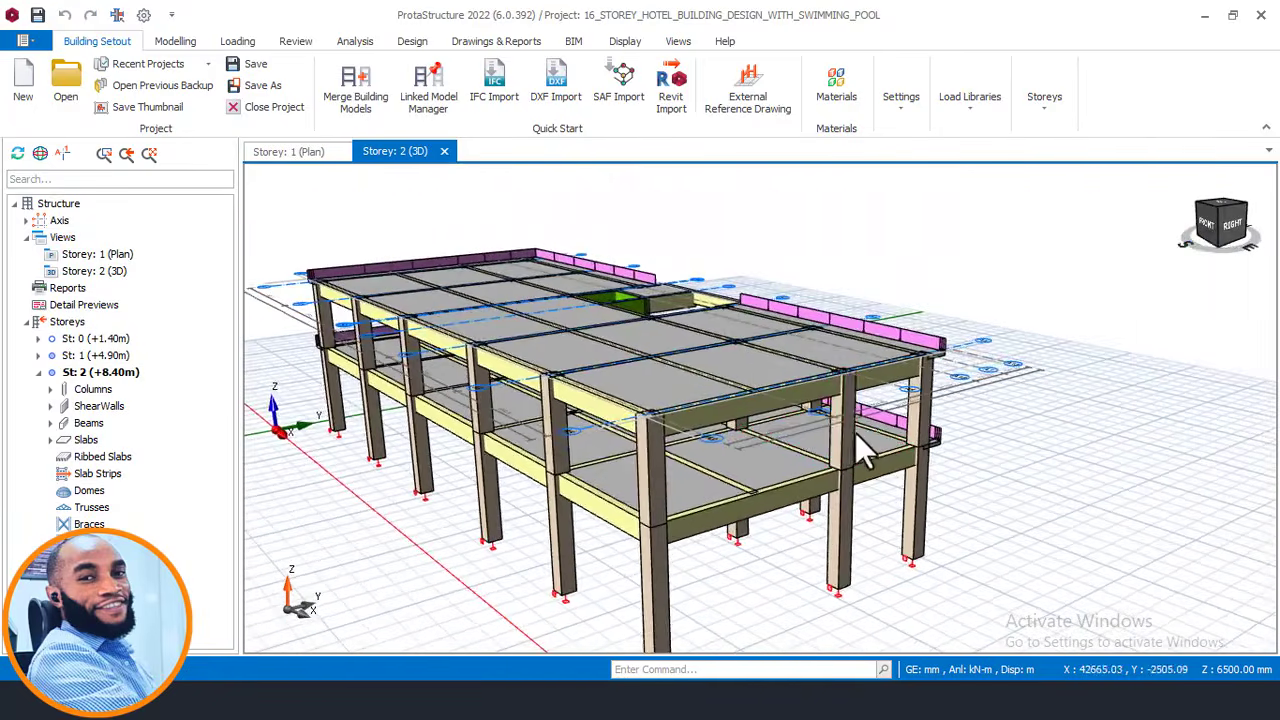
scroll(842, 437, "up", 2)
middle_click_drag(792, 475, 860, 373)
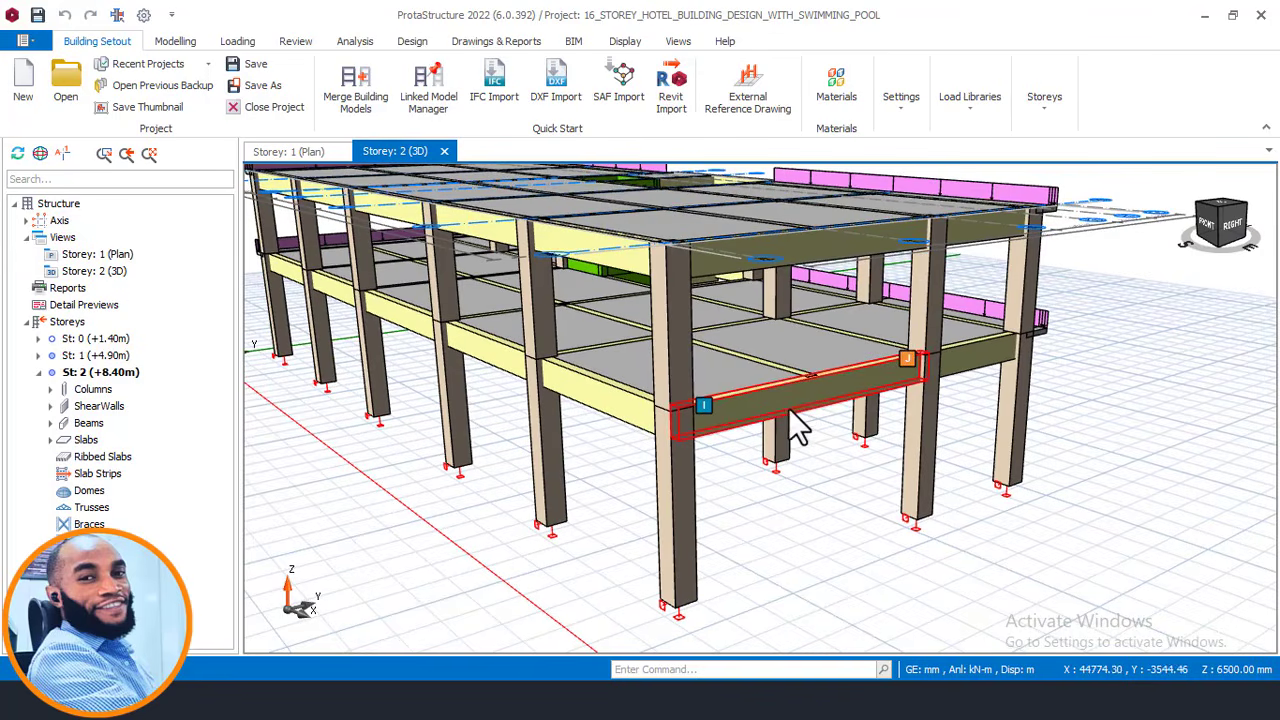
mouse_move(788, 406)
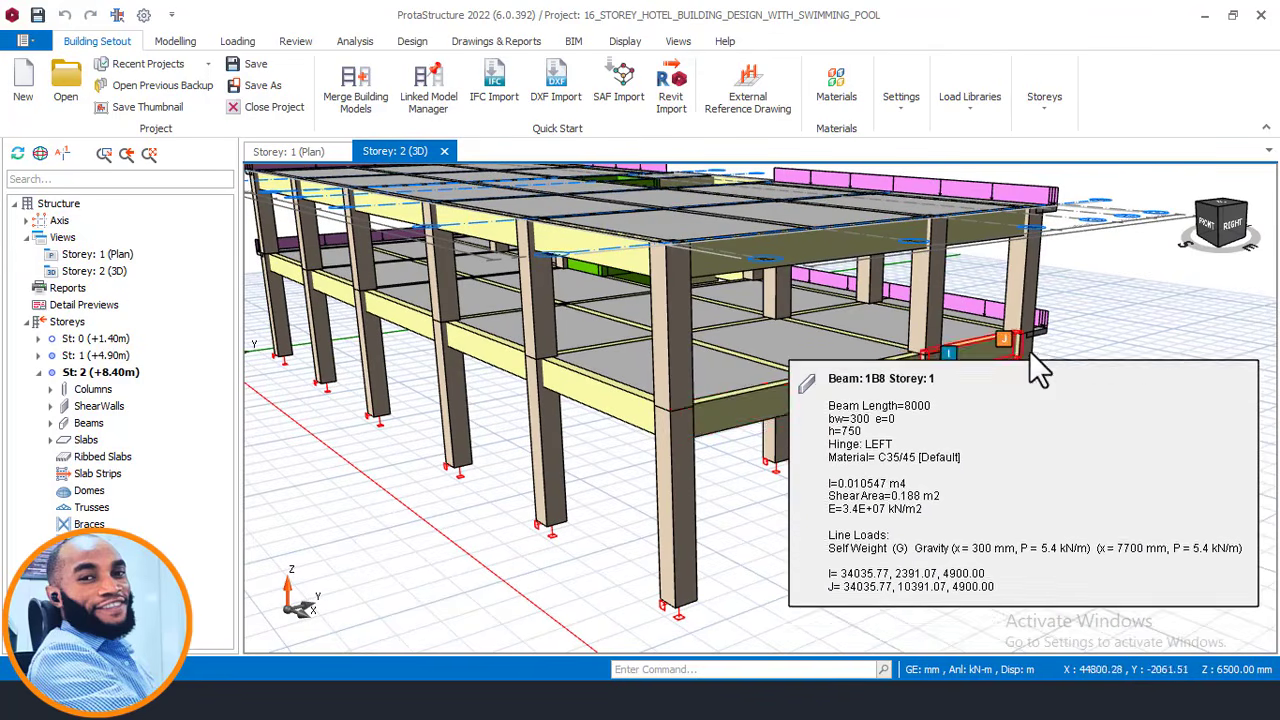
middle_click_drag(800, 366, 871, 422)
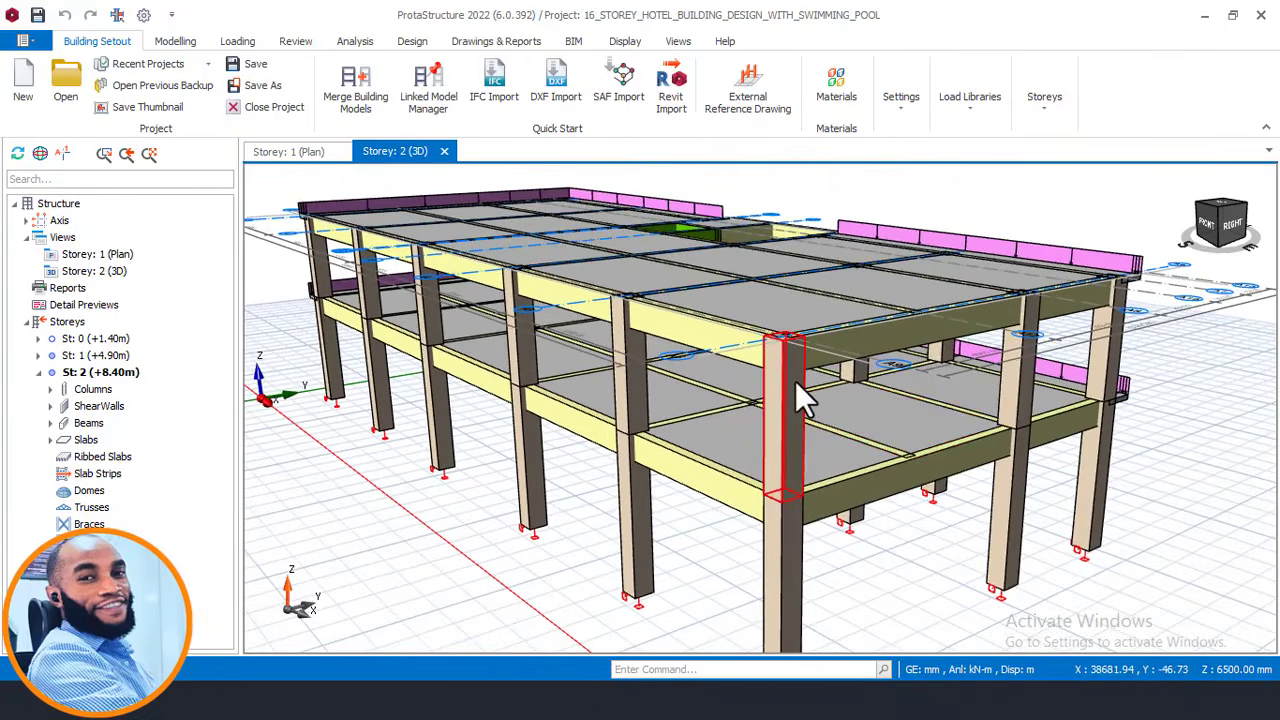
mouse_move(808, 400)
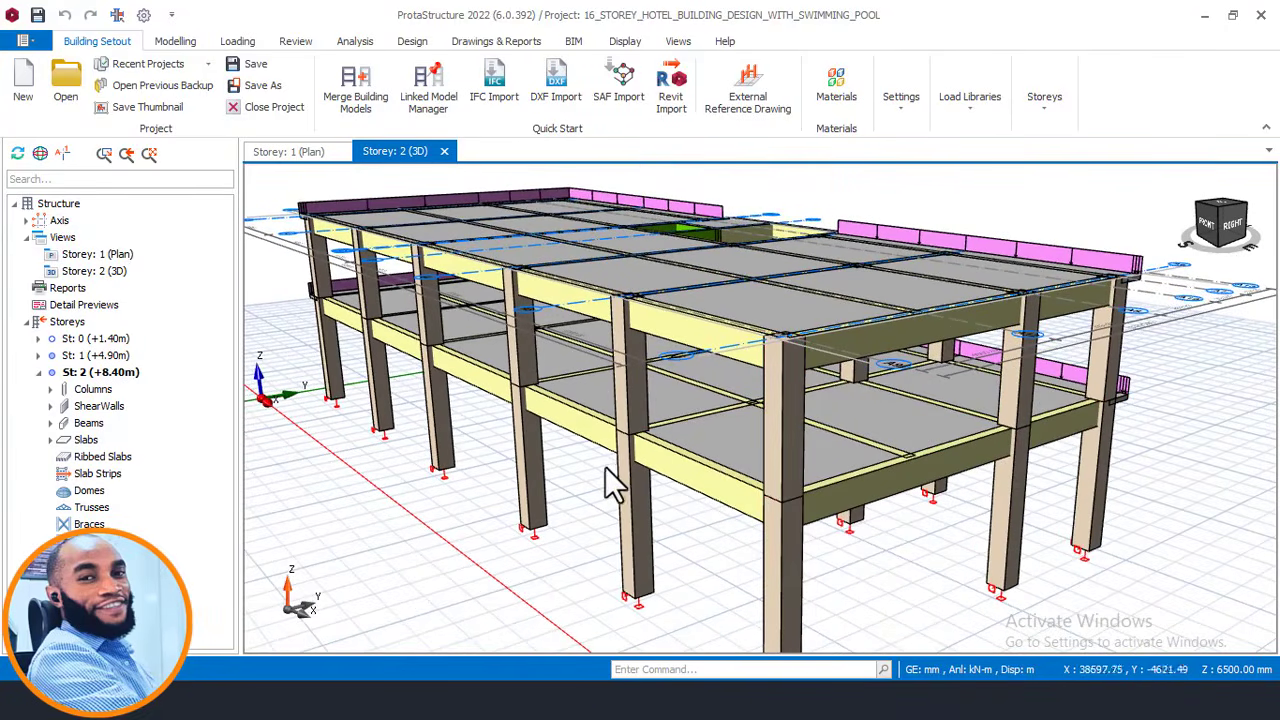
- Show the storey 1 plan and open the load editor for the edge beam 1B3 between axes A1 and A2
left_click(290, 155)
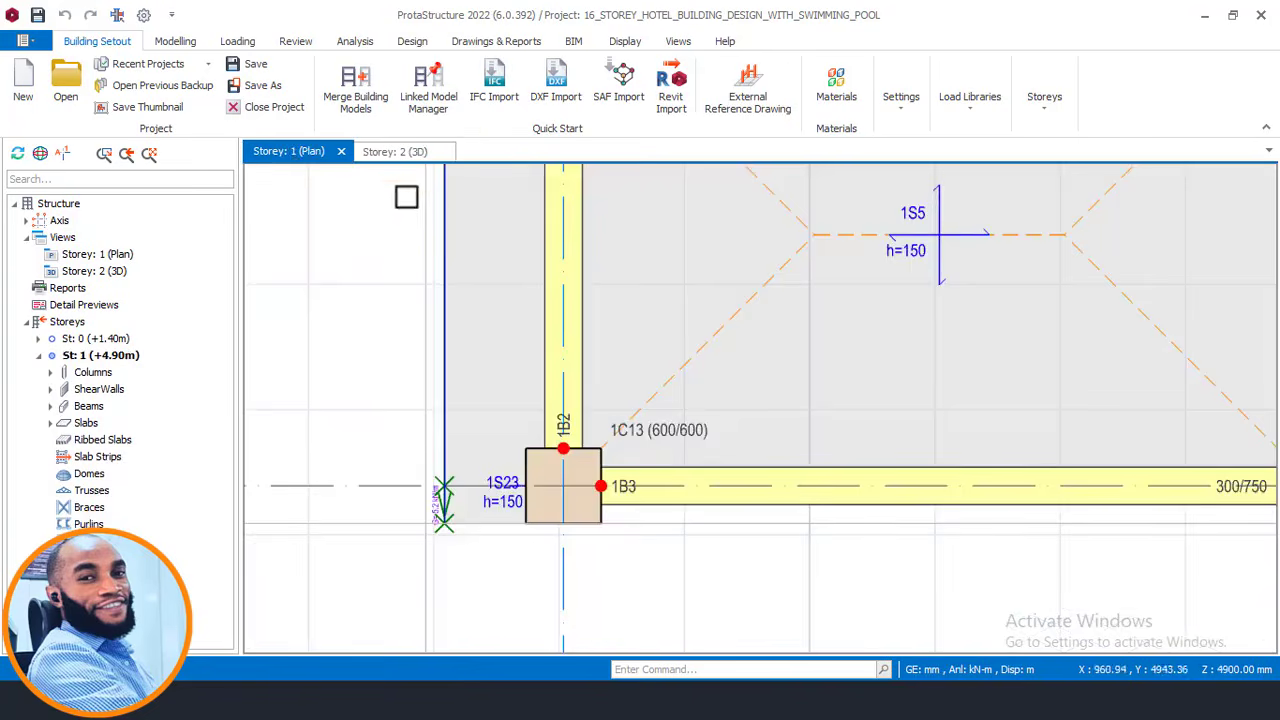
scroll(387, 334, "down", 3)
middle_click_drag(584, 300, 449, 381)
scroll(500, 427, "down", 2)
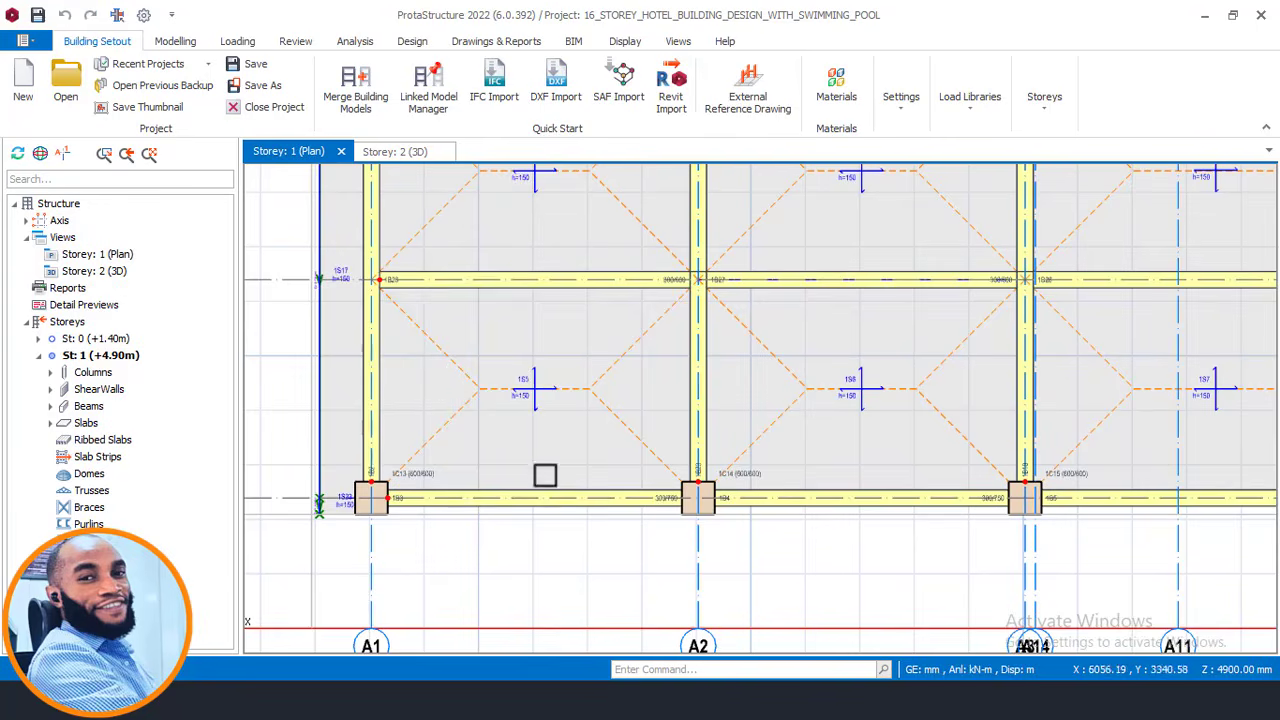
middle_click_drag(502, 496, 536, 448)
left_click(521, 462)
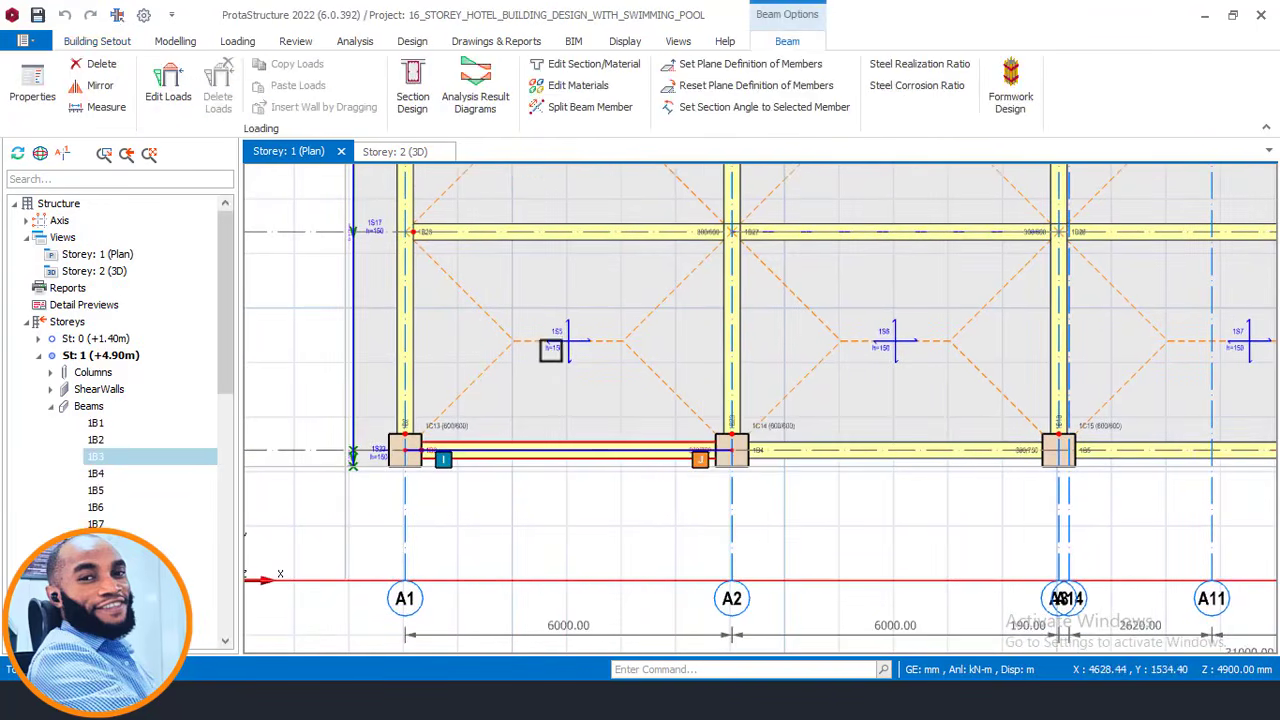
right_click(550, 325)
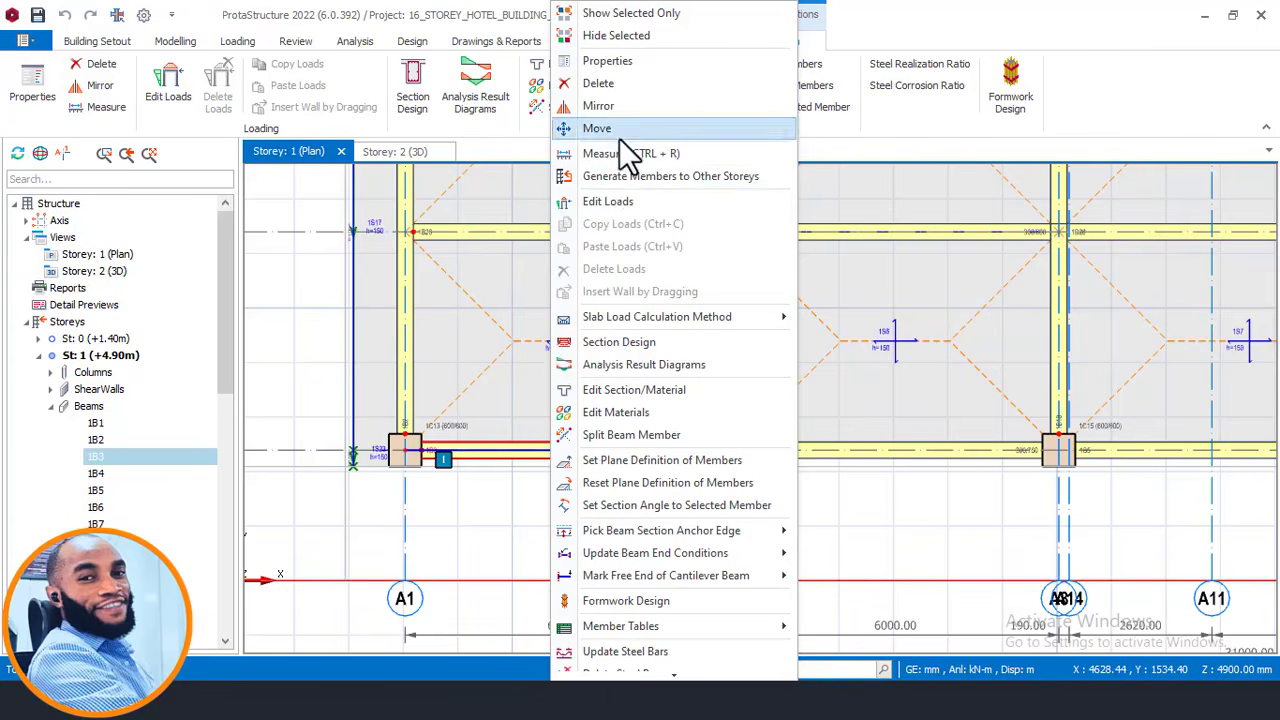
left_click(621, 200)
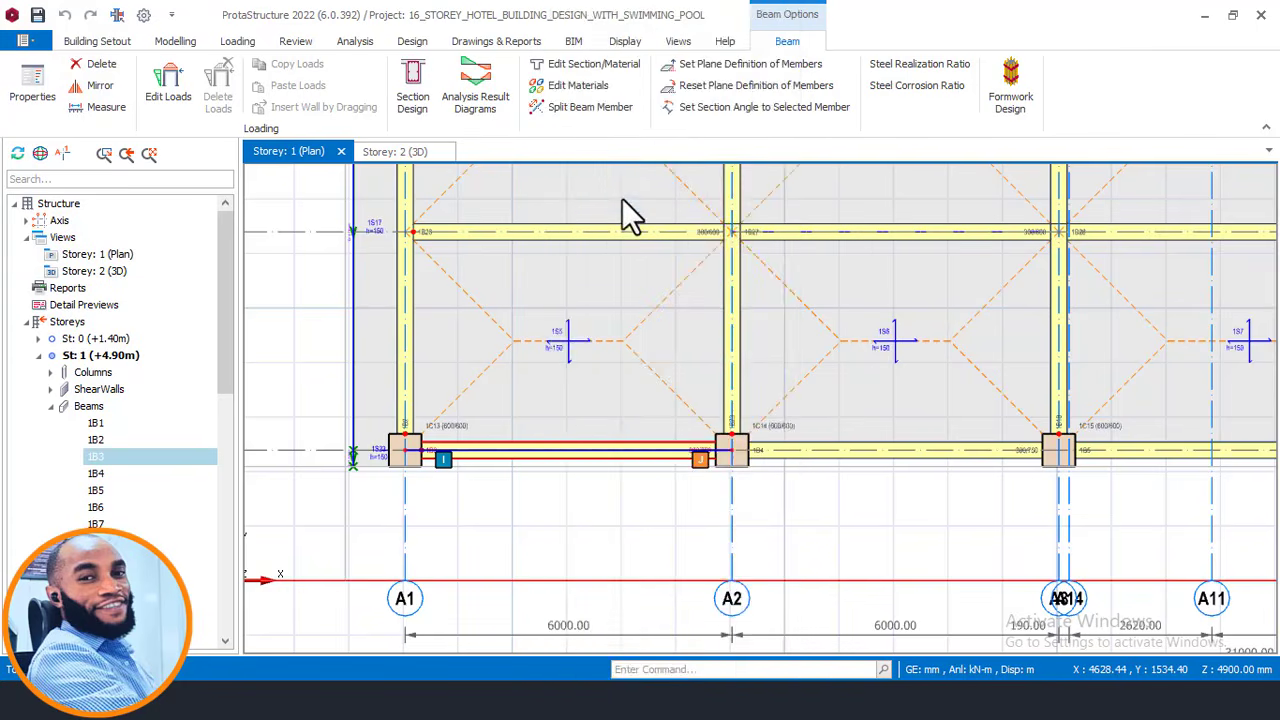
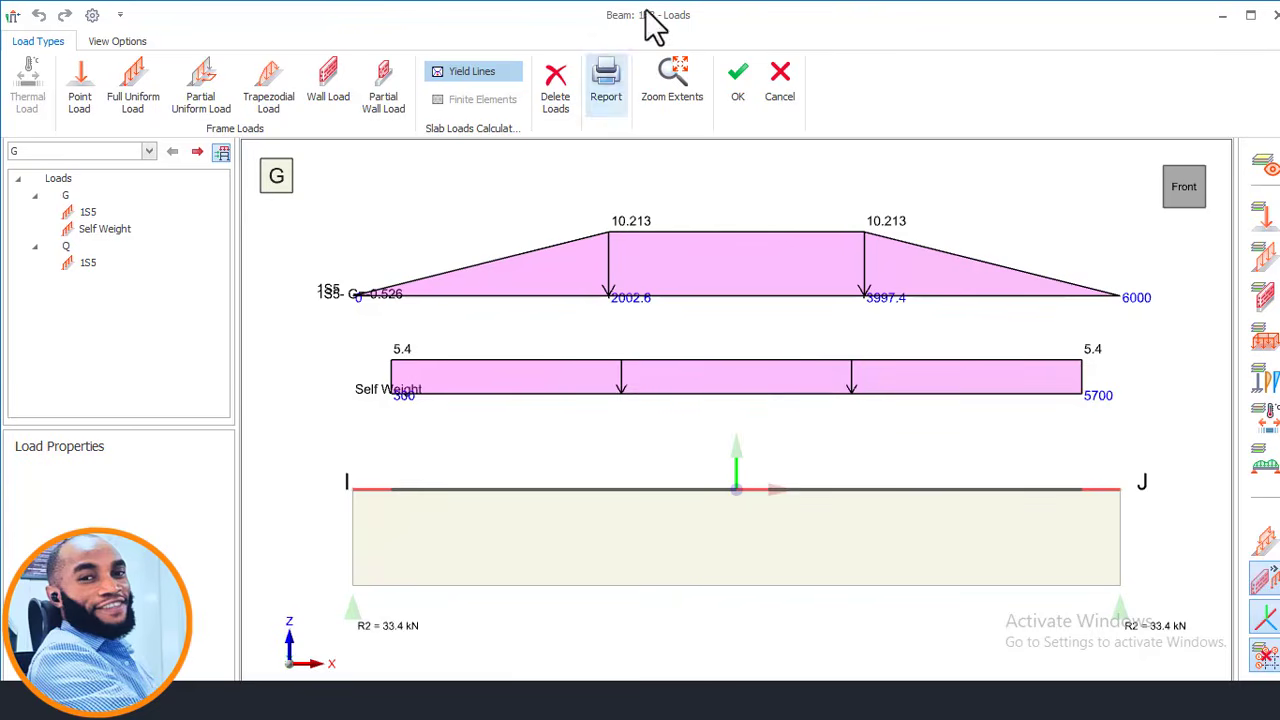
- Place a 2.40 kN/m2 wall load along beam 1B3, and set the load properties to label Wall Load and unit weight 3.47 kN/m2
left_click_drag(647, 13, 478, 118)
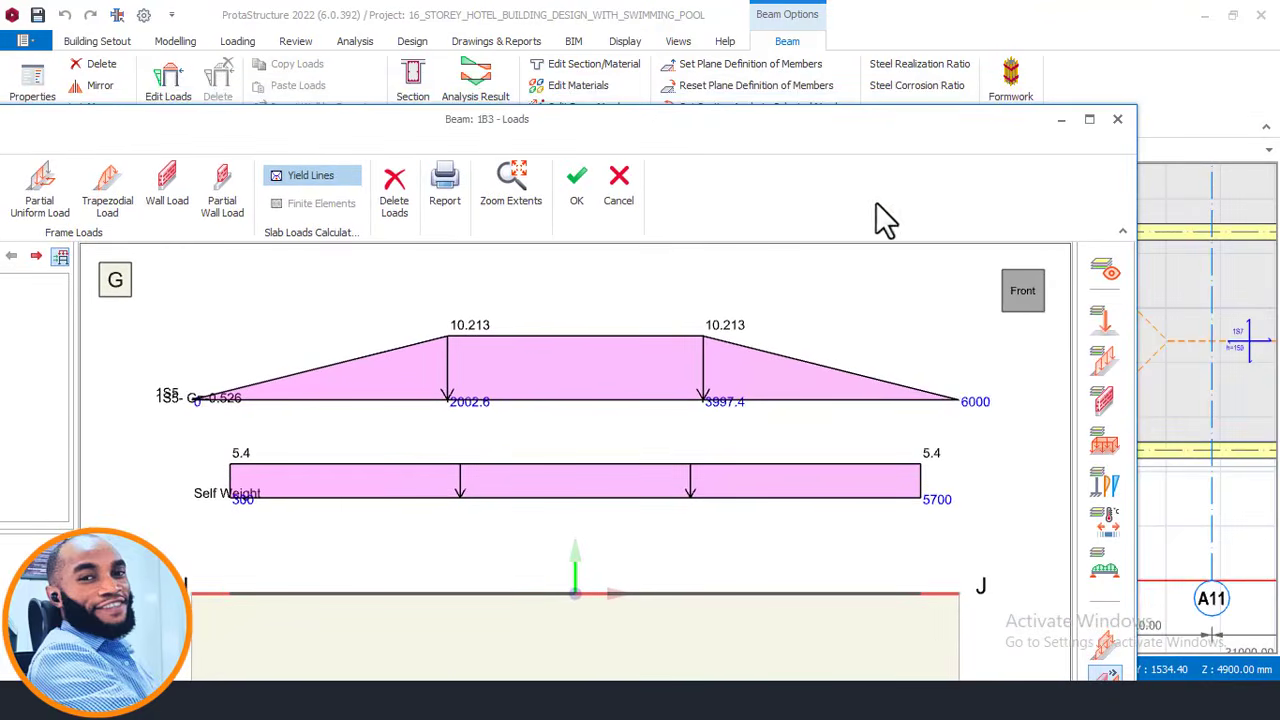
left_click(1087, 120)
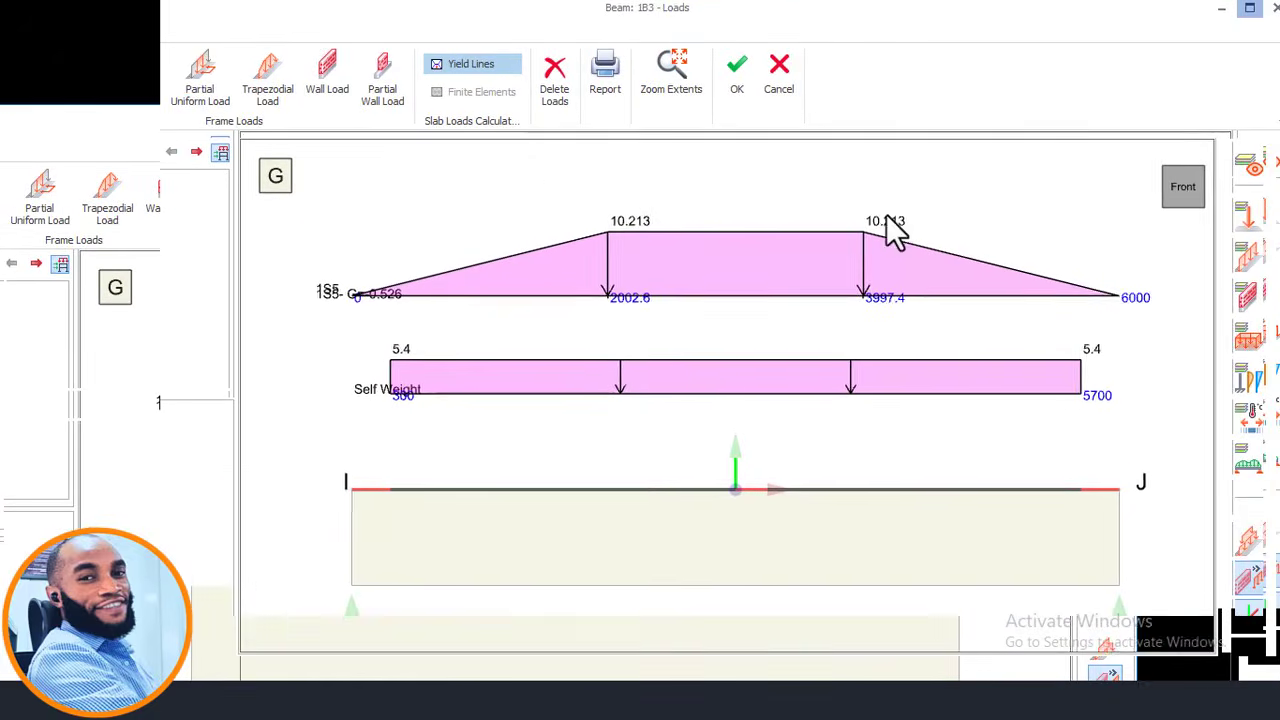
mouse_move(638, 30)
left_mouse_down()
mouse_move(620, 78)
mouse_move(646, 98)
mouse_move(672, 90)
mouse_move(651, 29)
left_mouse_up()
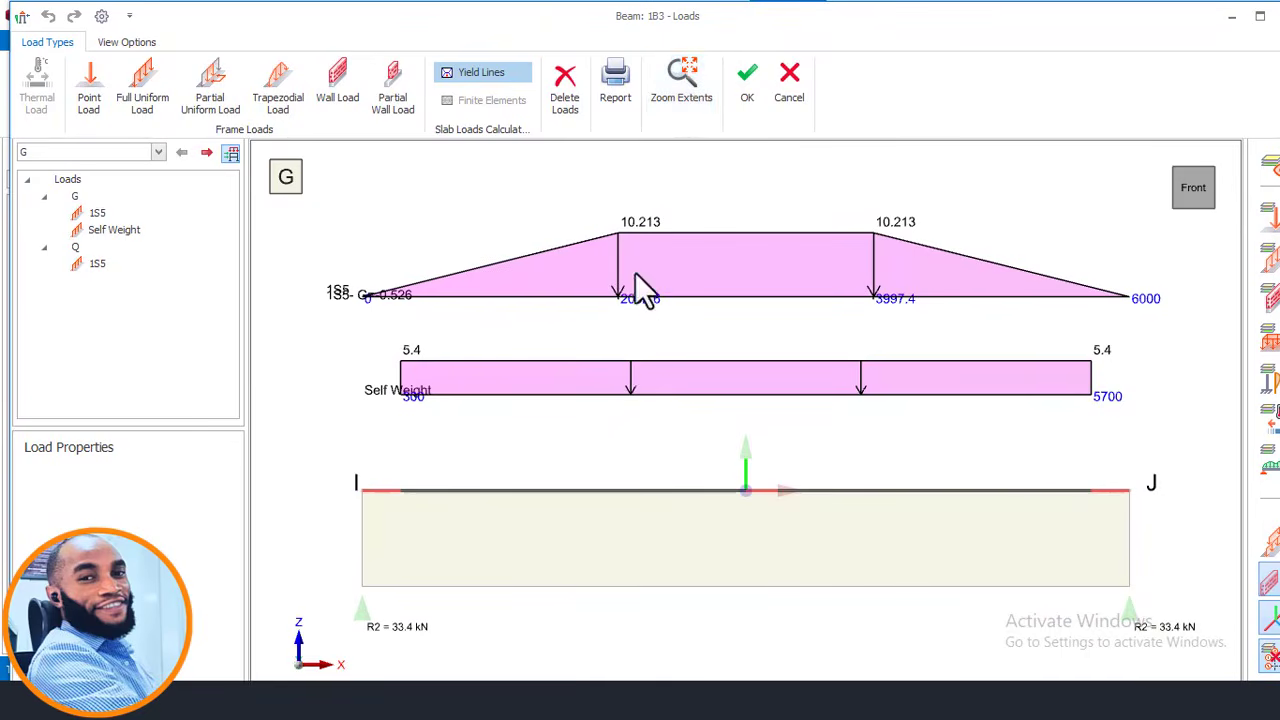
left_click(330, 97)
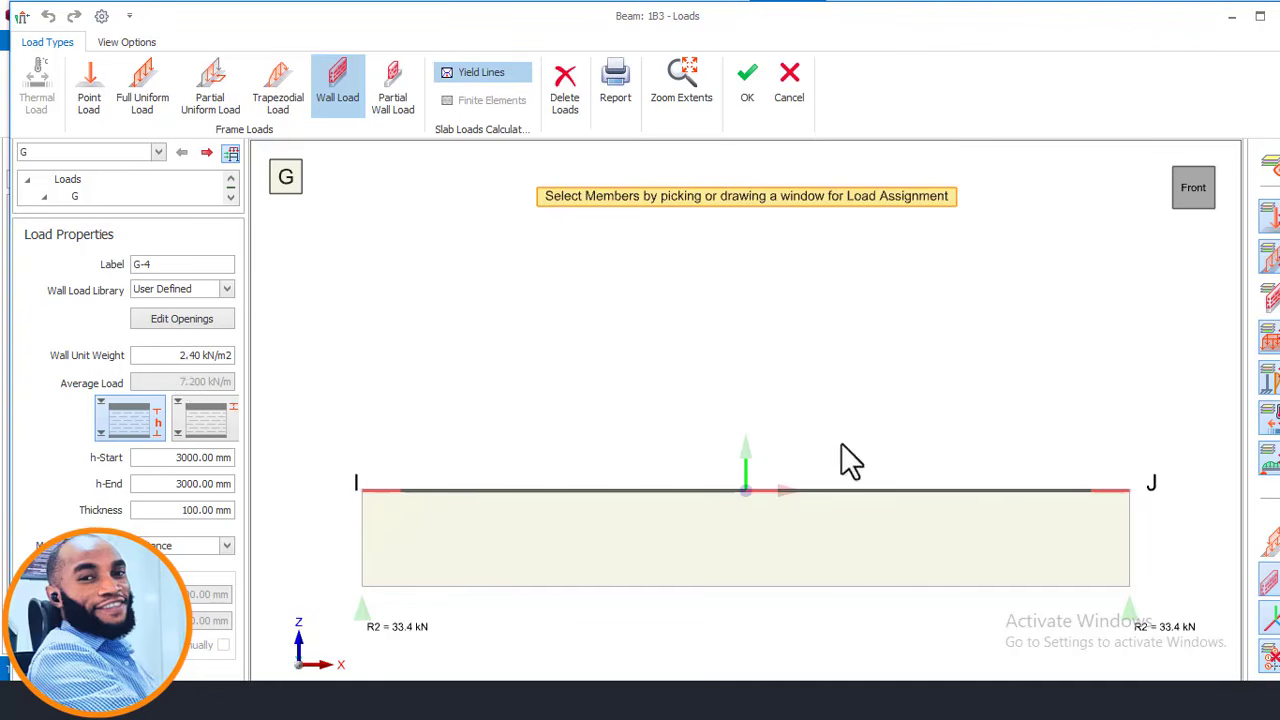
left_click(718, 508)
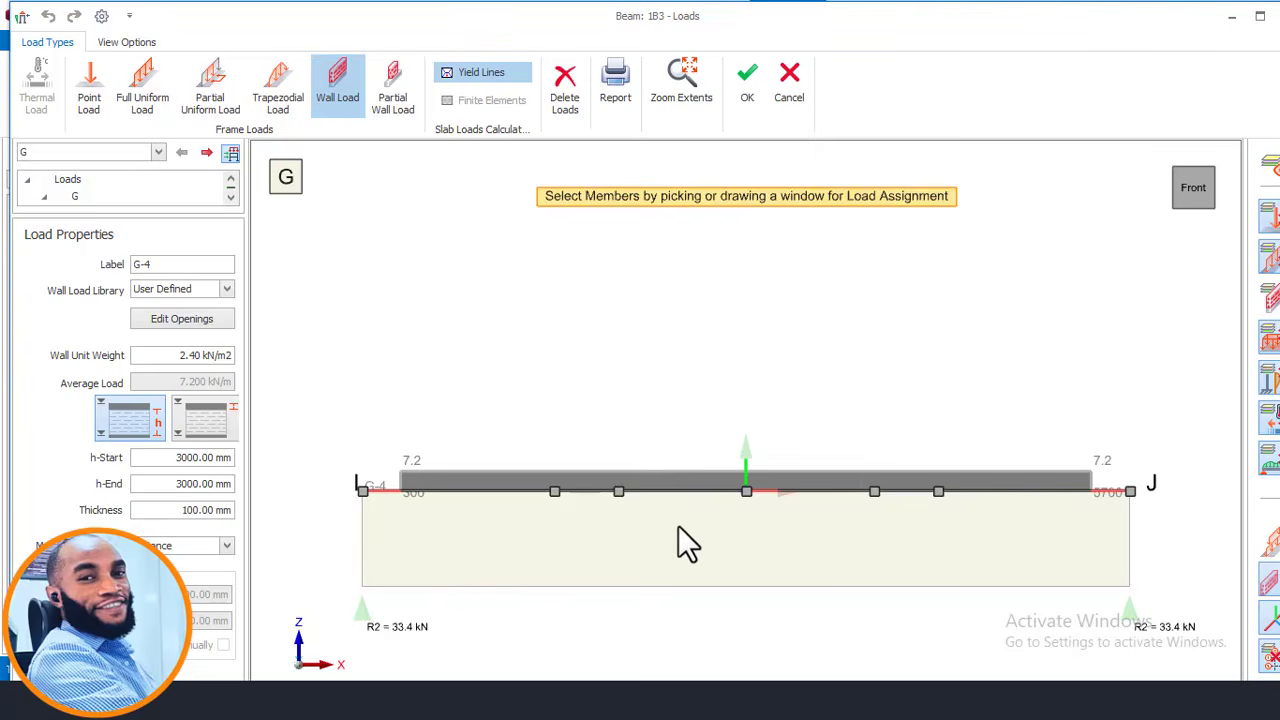
left_click(678, 525)
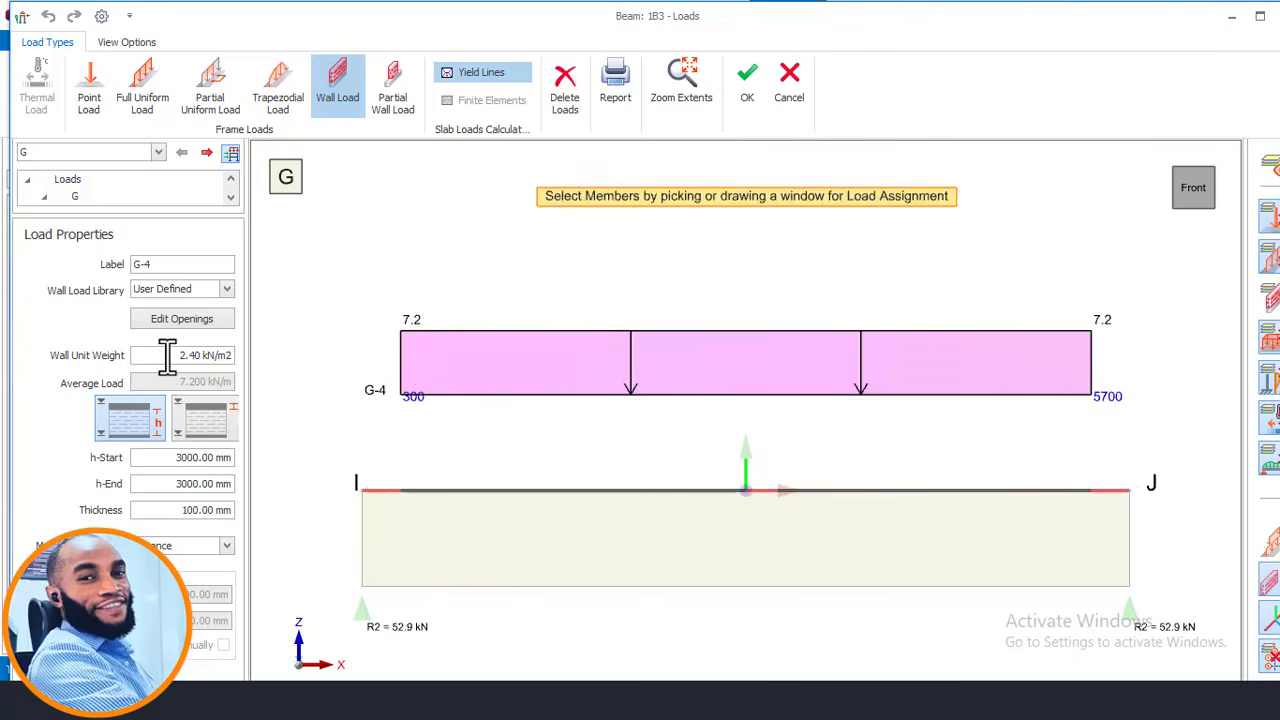
left_click_drag(167, 355, 251, 360)
type("3")
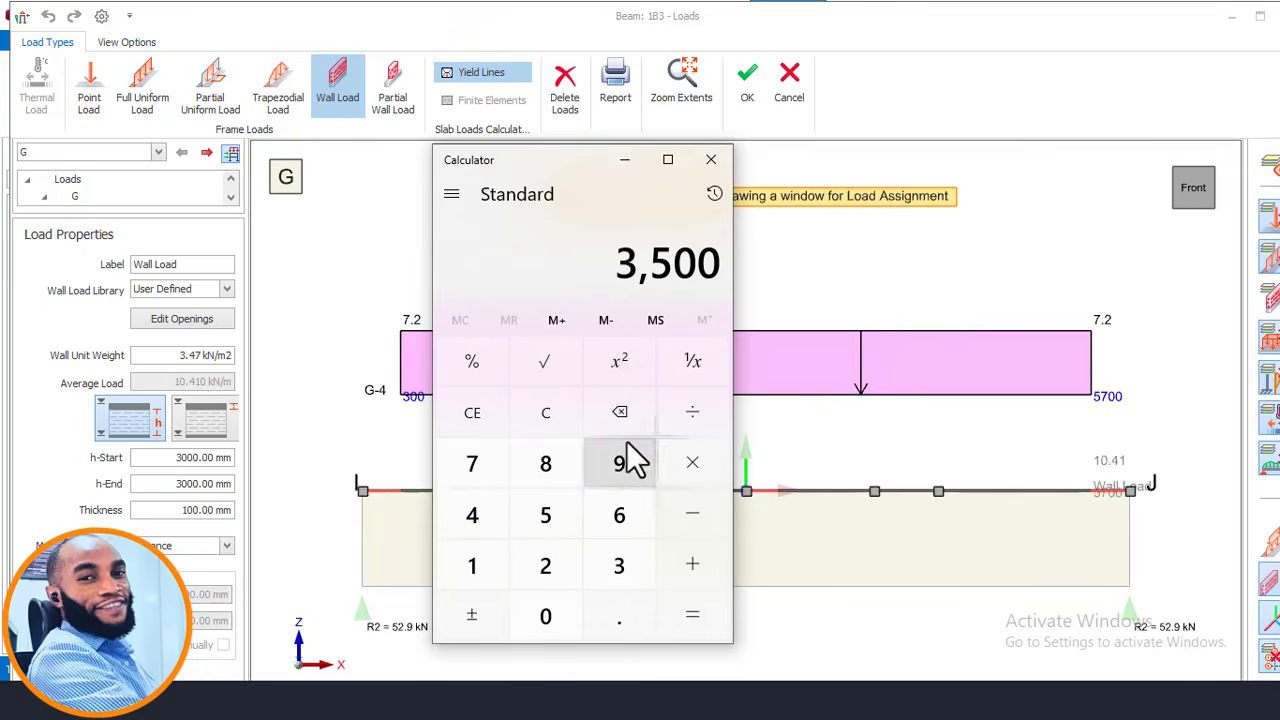
- Clear the calculator and add up the wall load components 2.80 + 0.3 + 0.3
left_click(569, 415)
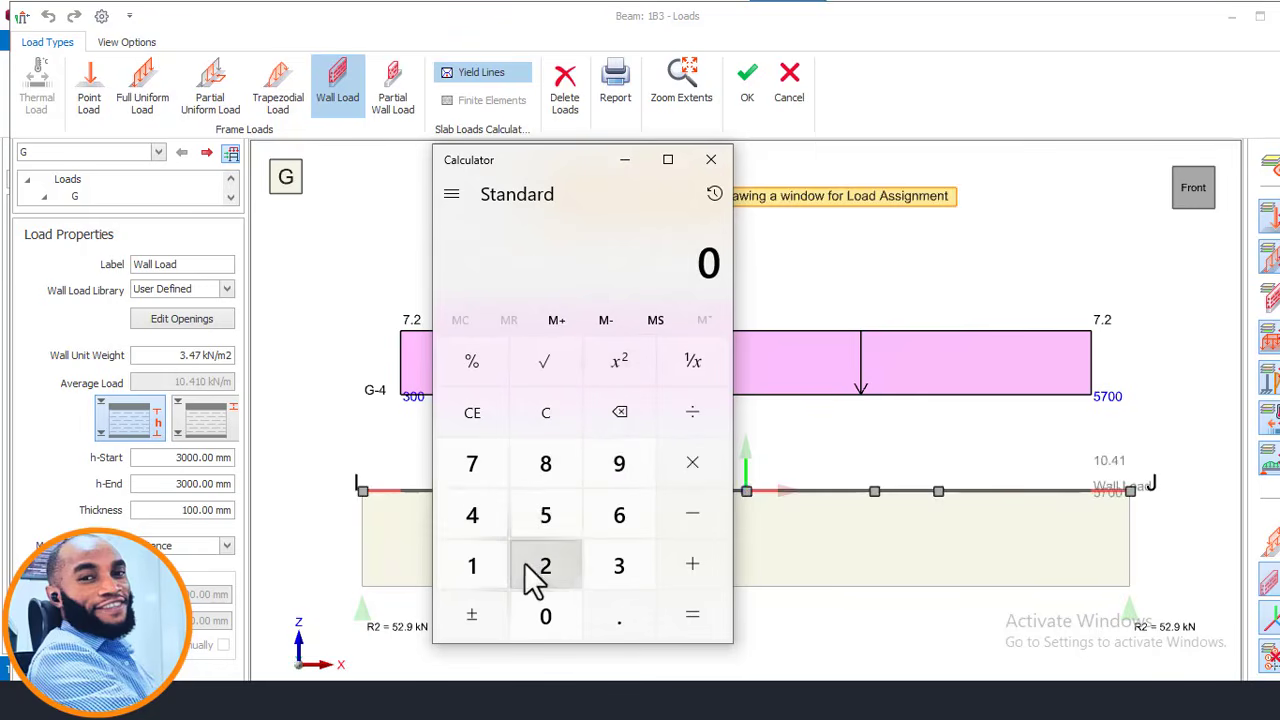
left_click(533, 568)
left_click(593, 620)
left_click(556, 470)
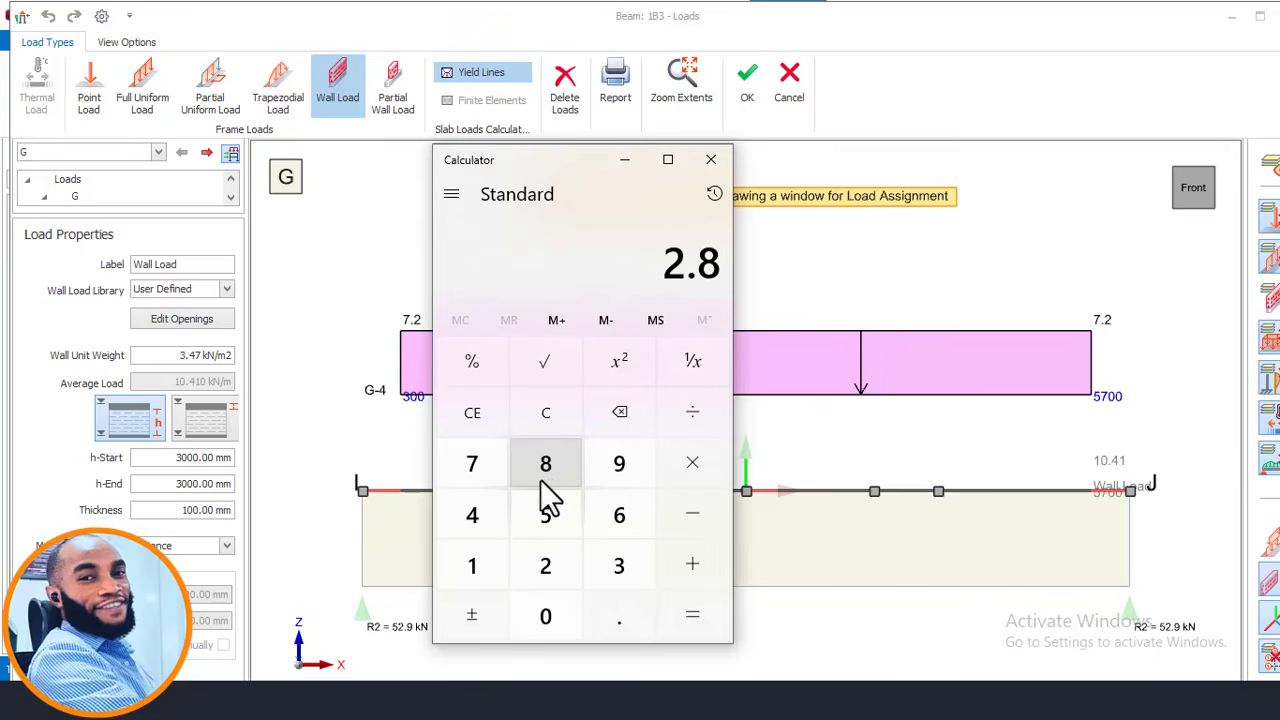
left_click(566, 612)
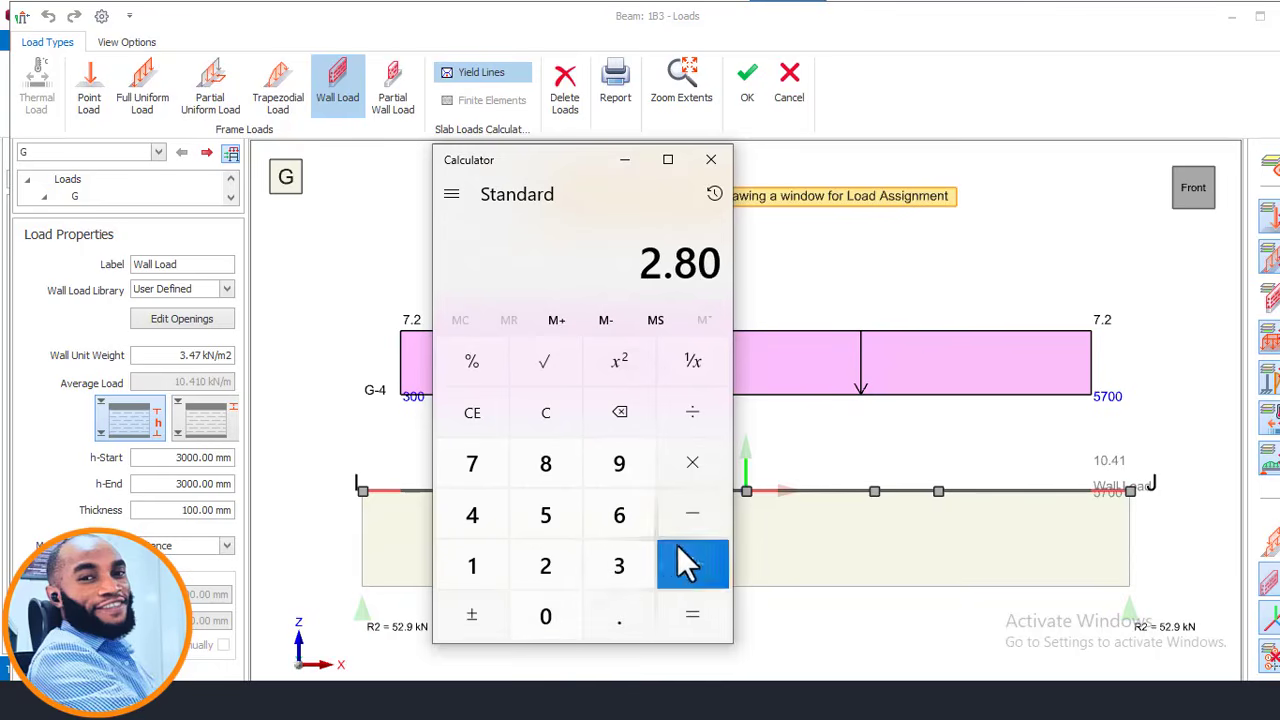
left_click(677, 548)
left_click(540, 630)
left_click(614, 630)
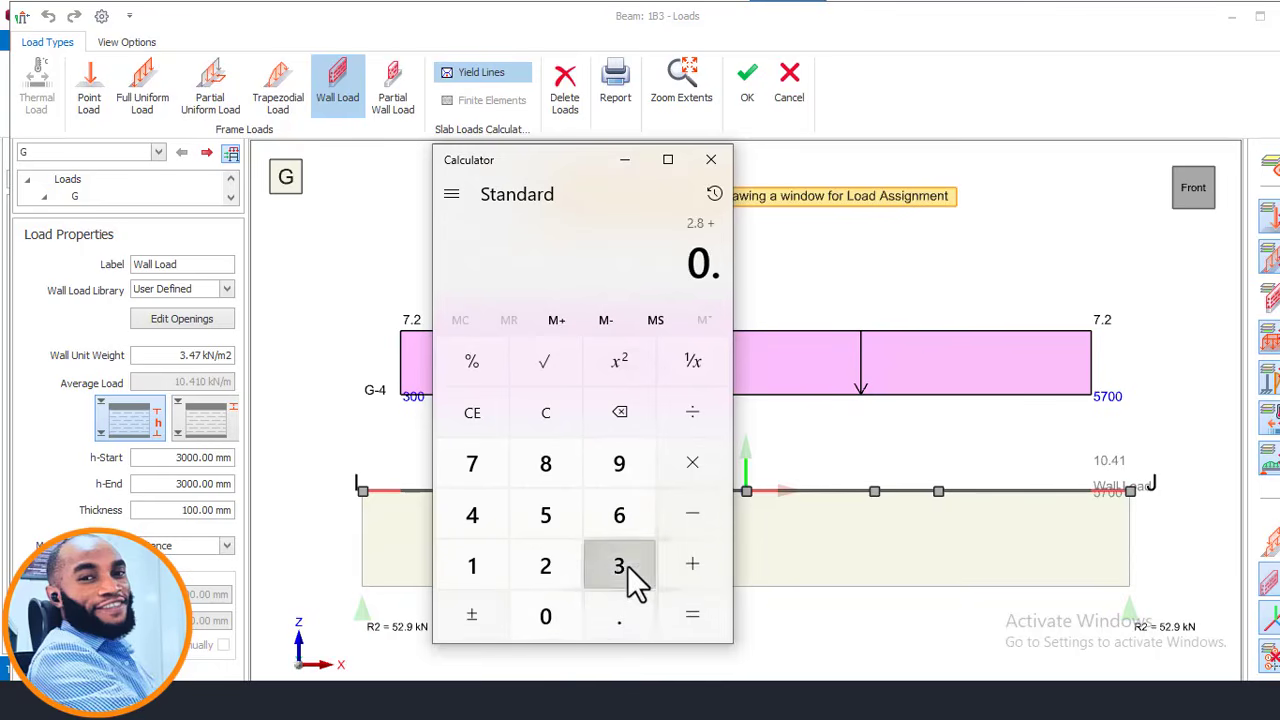
left_click(627, 565)
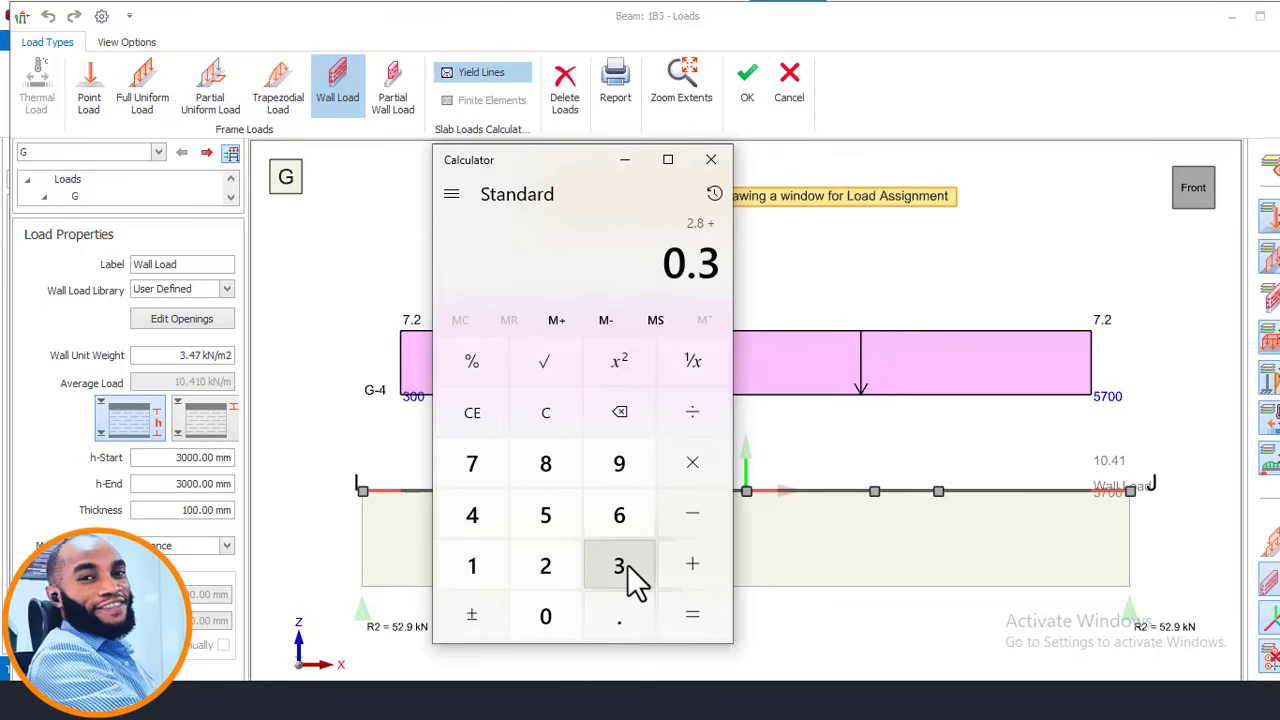
left_click(683, 572)
left_click(535, 628)
left_click(600, 626)
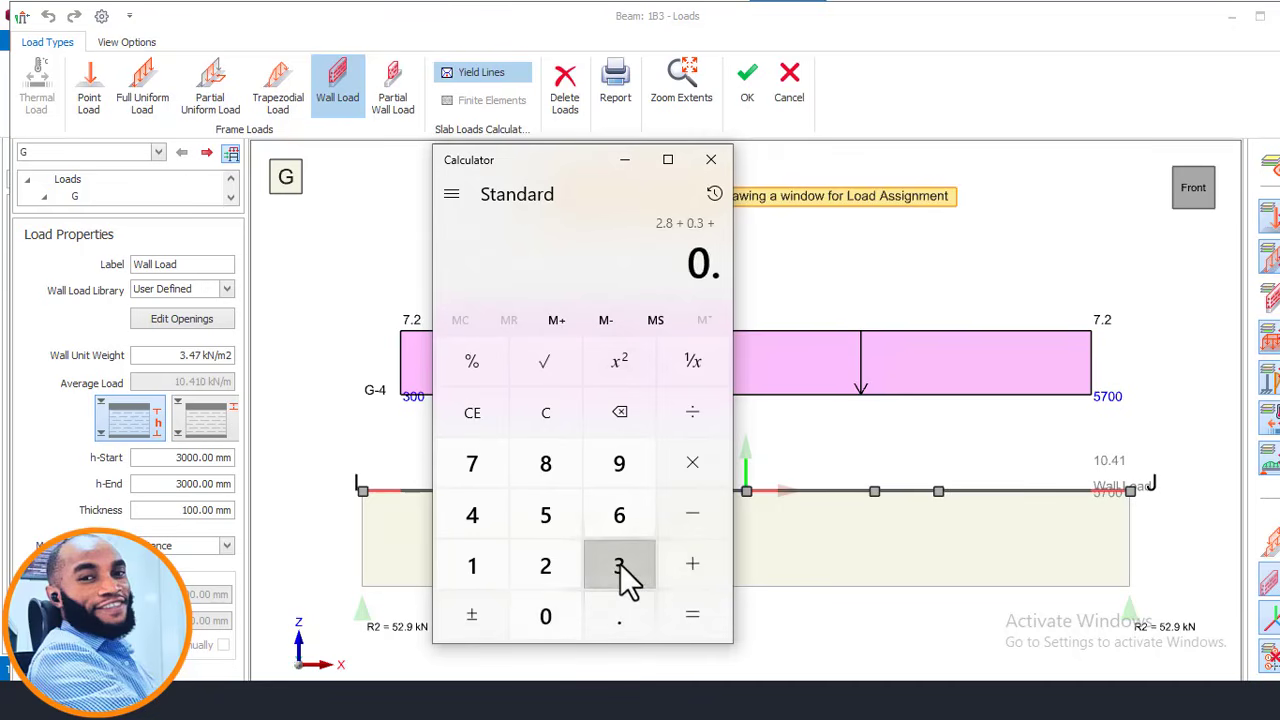
left_click(622, 570)
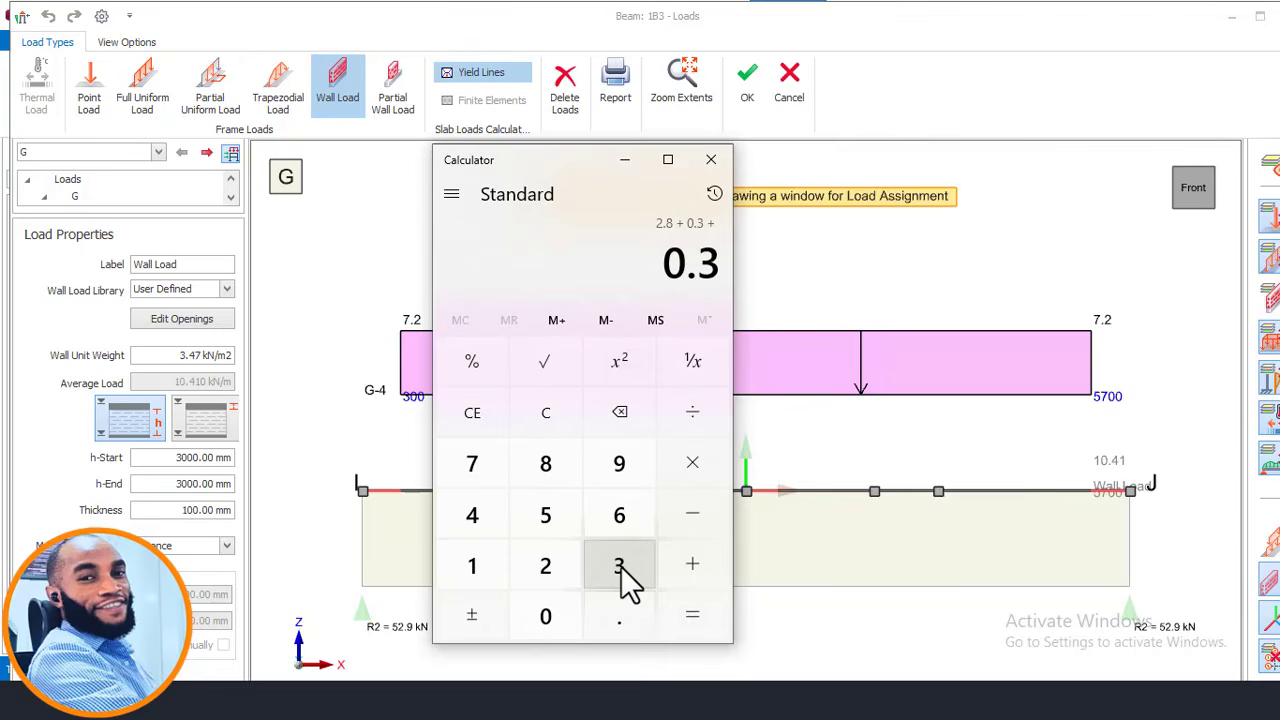
left_click(686, 624)
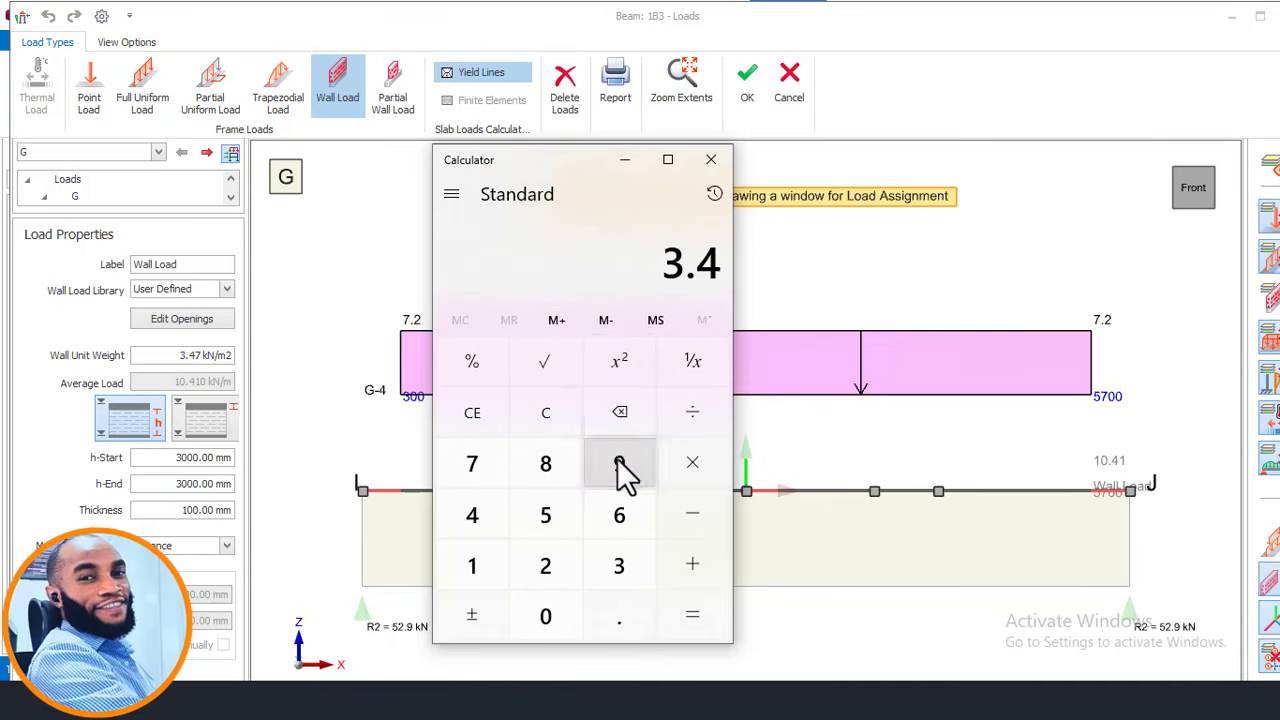
- Recalculate the wall load sum as 2.85 + 0.3 + 0.3, and put the calculator away
left_click(551, 414)
left_click(548, 580)
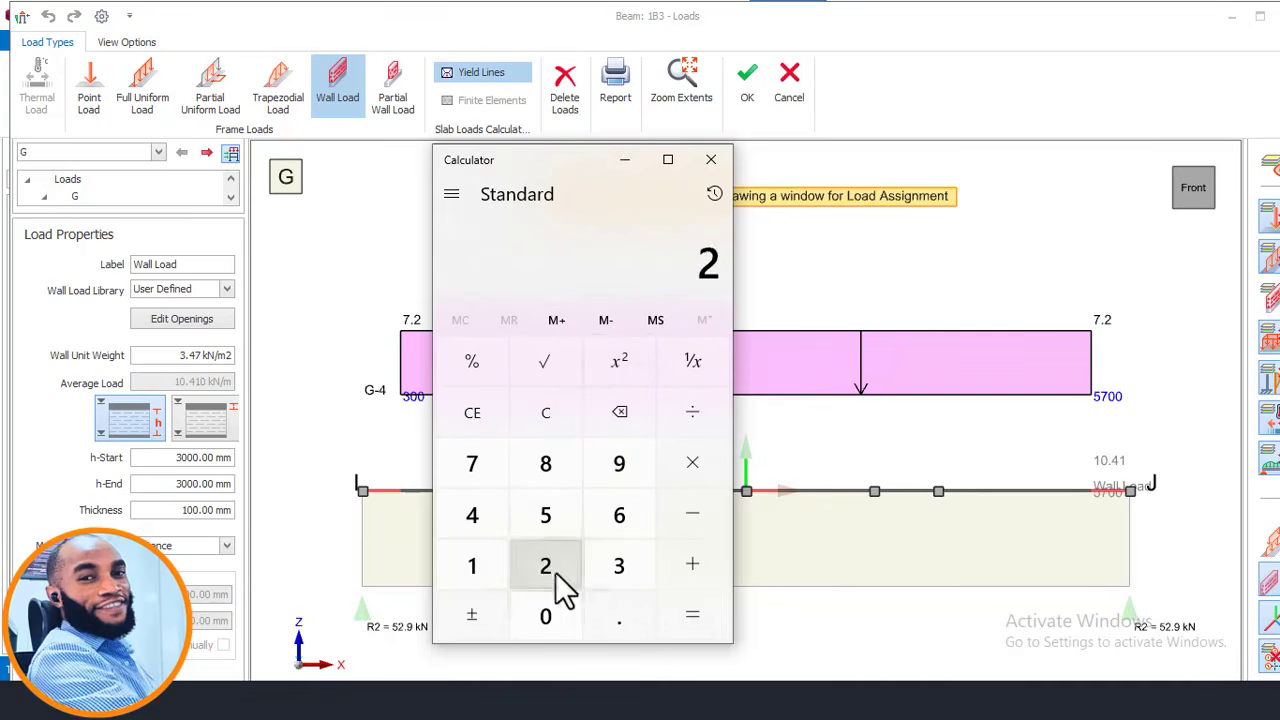
left_click(623, 612)
left_click(552, 462)
left_click(550, 515)
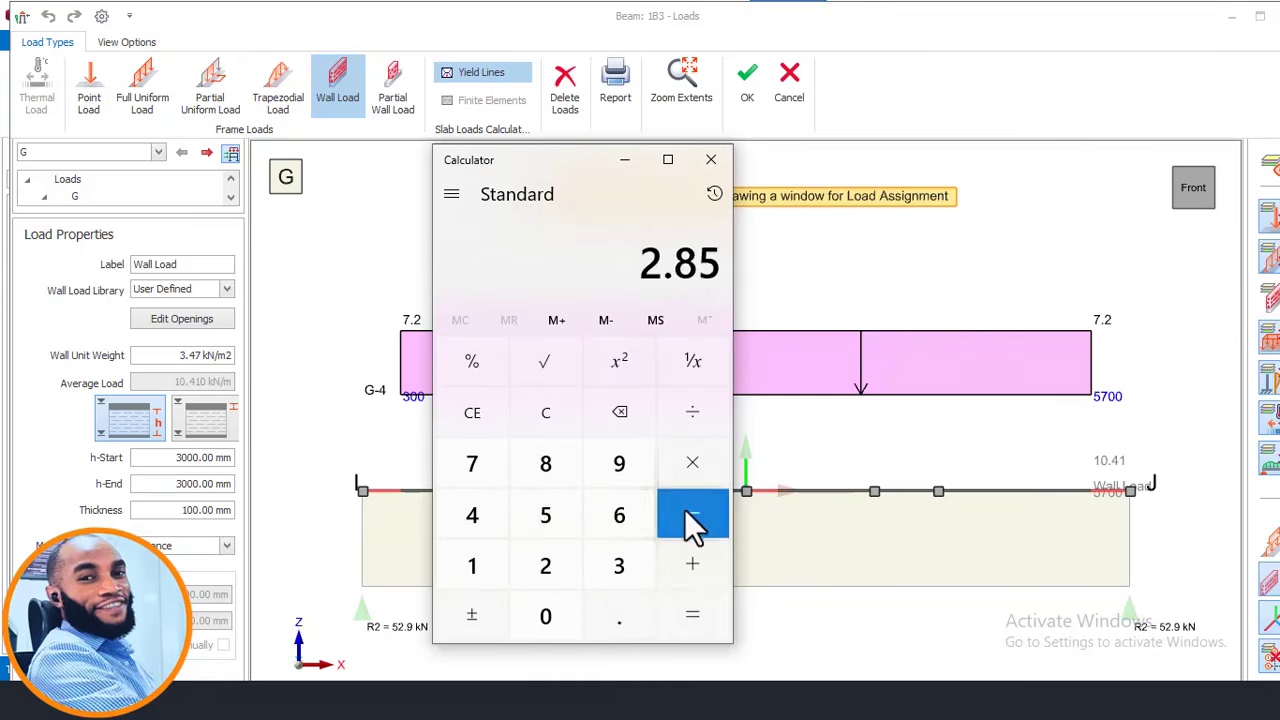
left_click(690, 565)
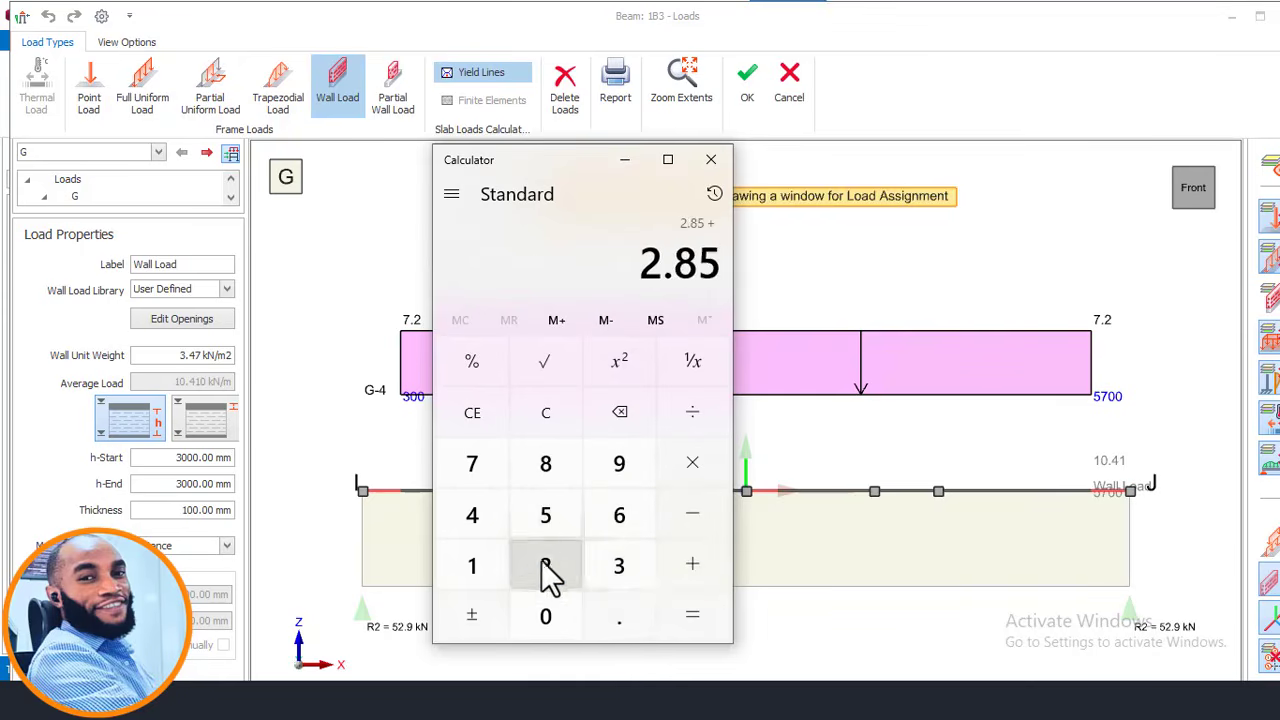
left_click(546, 616)
left_click(619, 616)
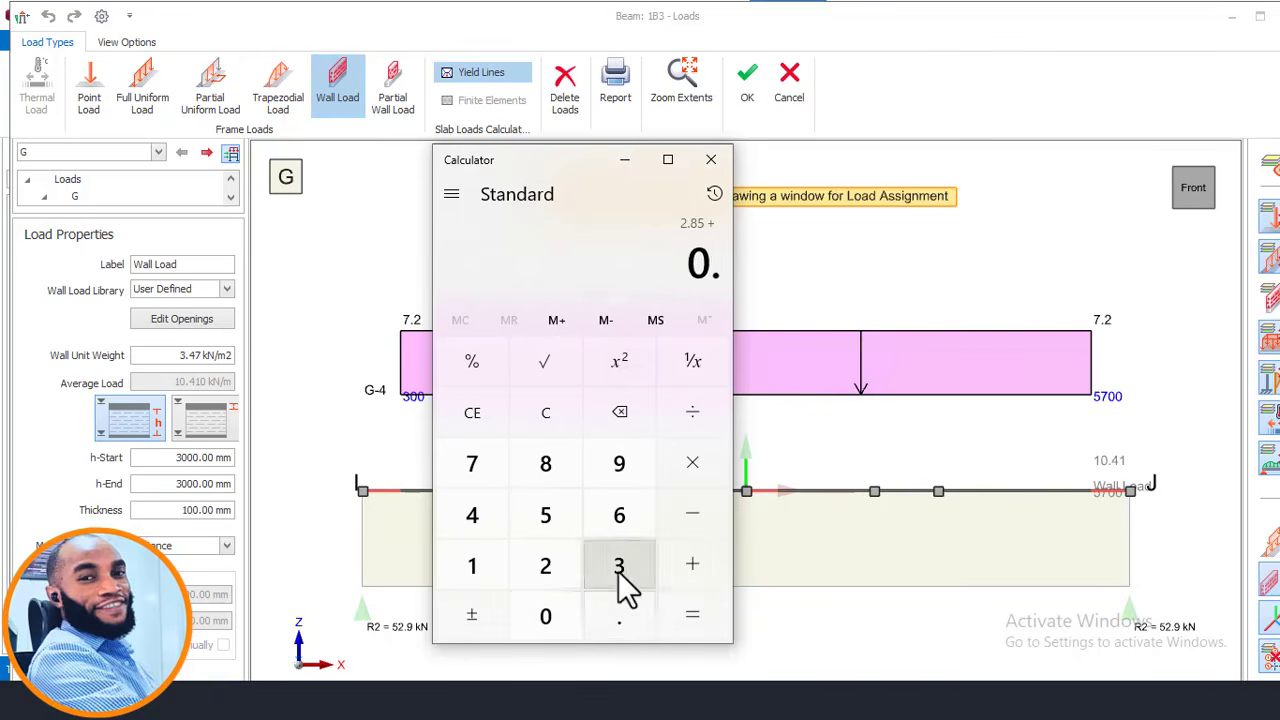
left_click(619, 566)
left_click(692, 566)
left_click(546, 616)
left_click(619, 616)
left_click(619, 566)
left_click(698, 614)
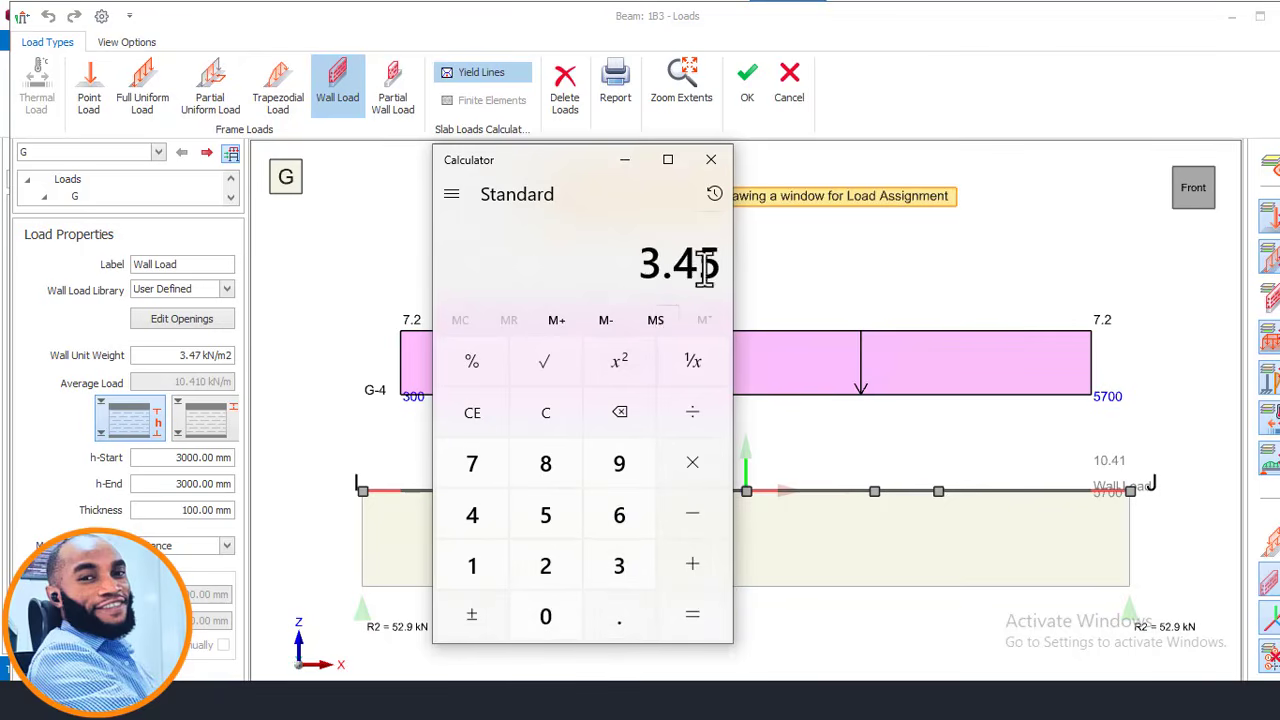
left_click(624, 162)
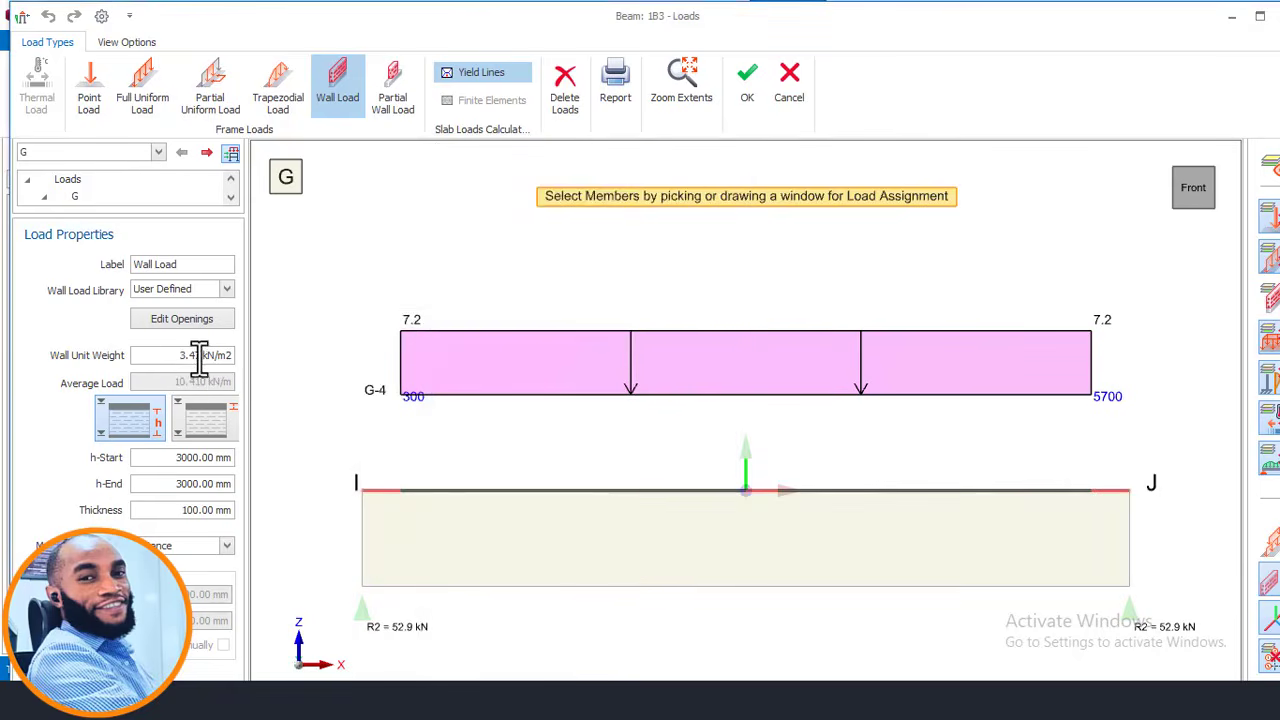
- Select the wall load's h-Start value for editing and bring the calculator back up
left_click_drag(170, 355, 244, 370)
left_click(189, 355)
left_click_drag(177, 457, 223, 457)
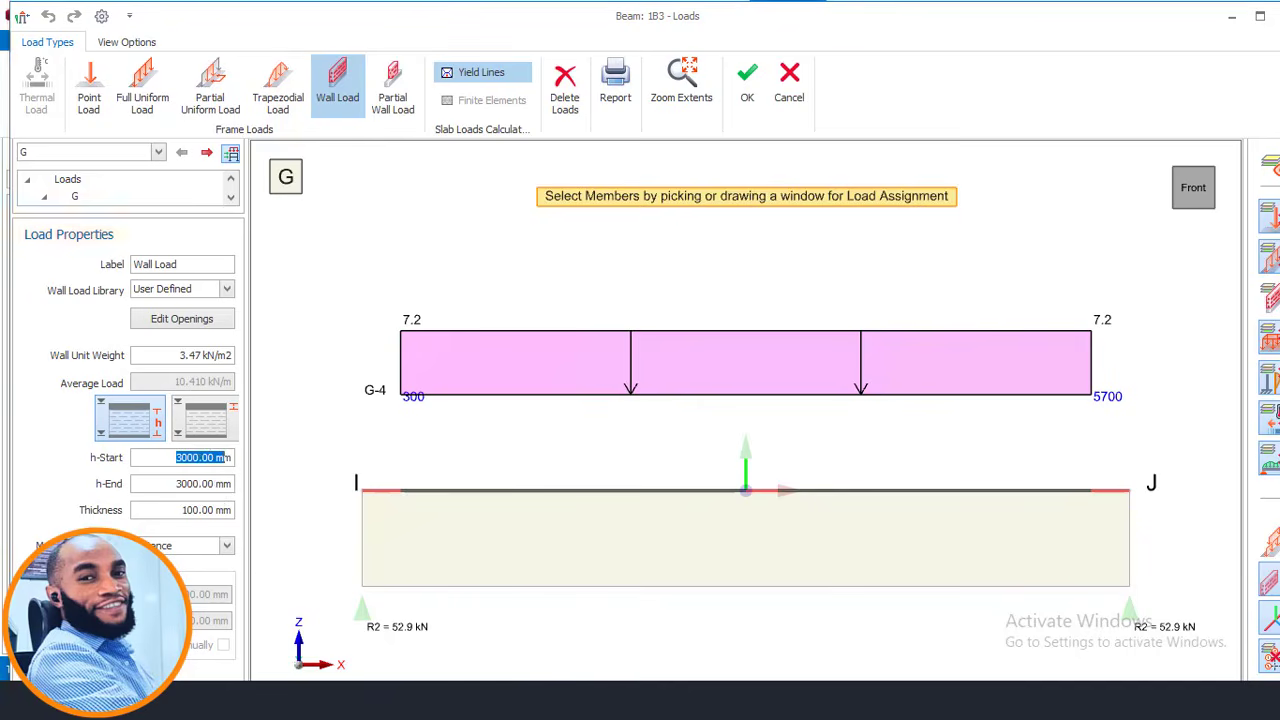
key("super")
left_click(272, 699)
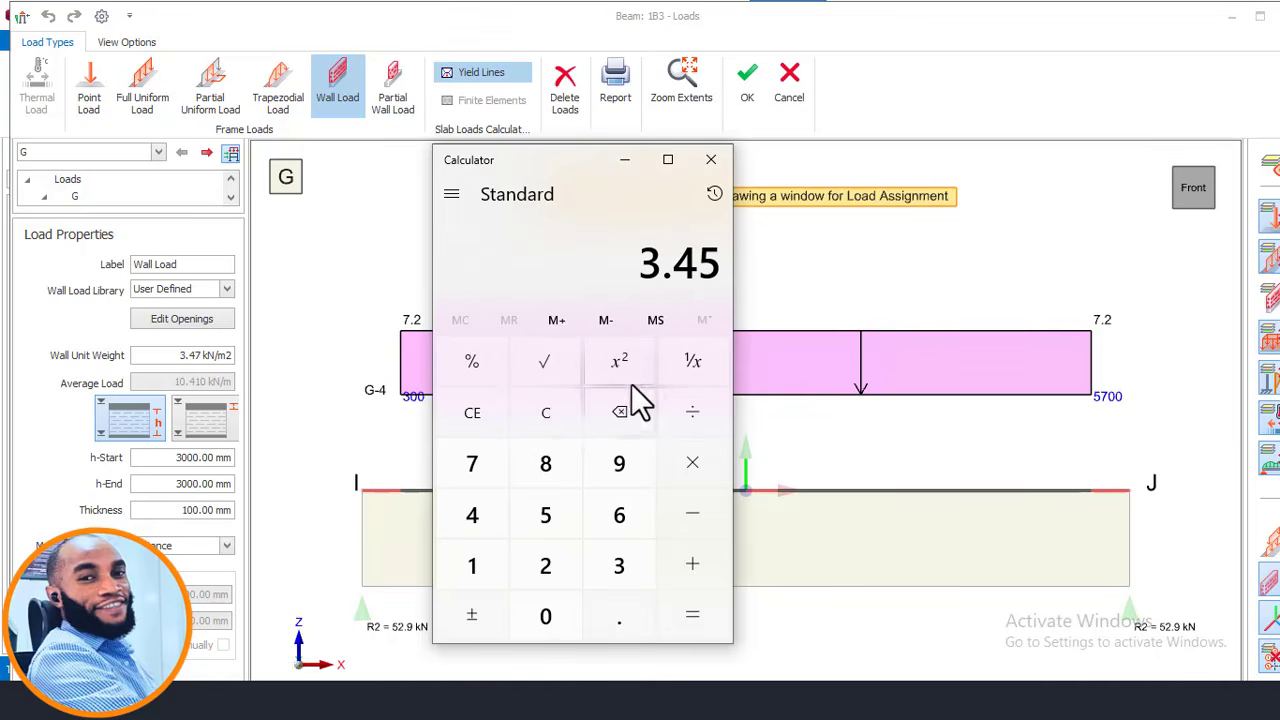
left_click(572, 429)
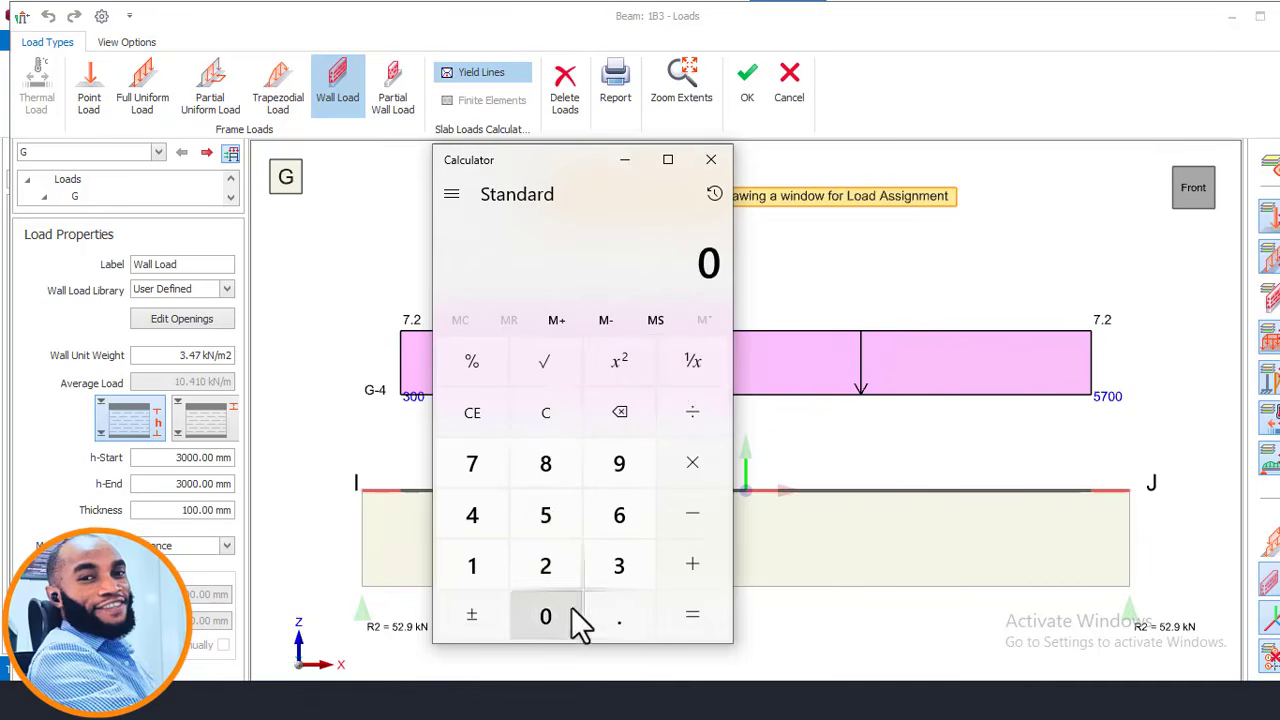
left_click(622, 570)
left_click(609, 618)
left_click(558, 518)
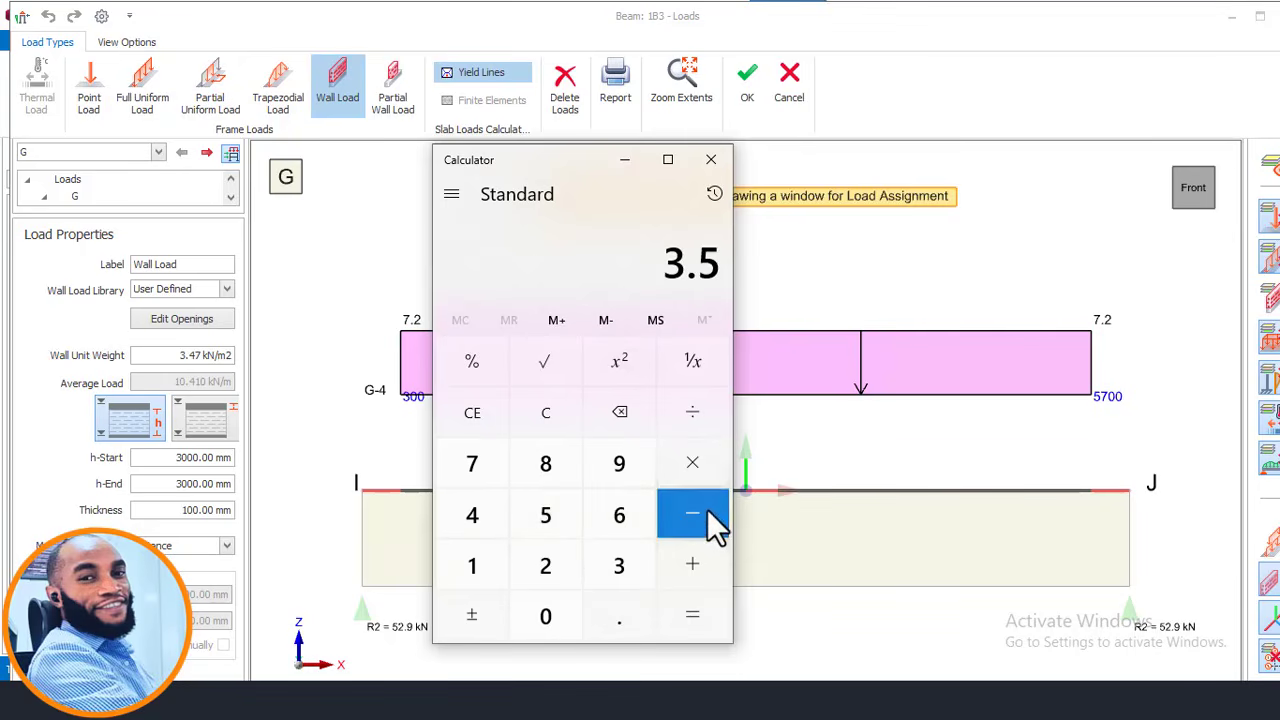
left_click(692, 514)
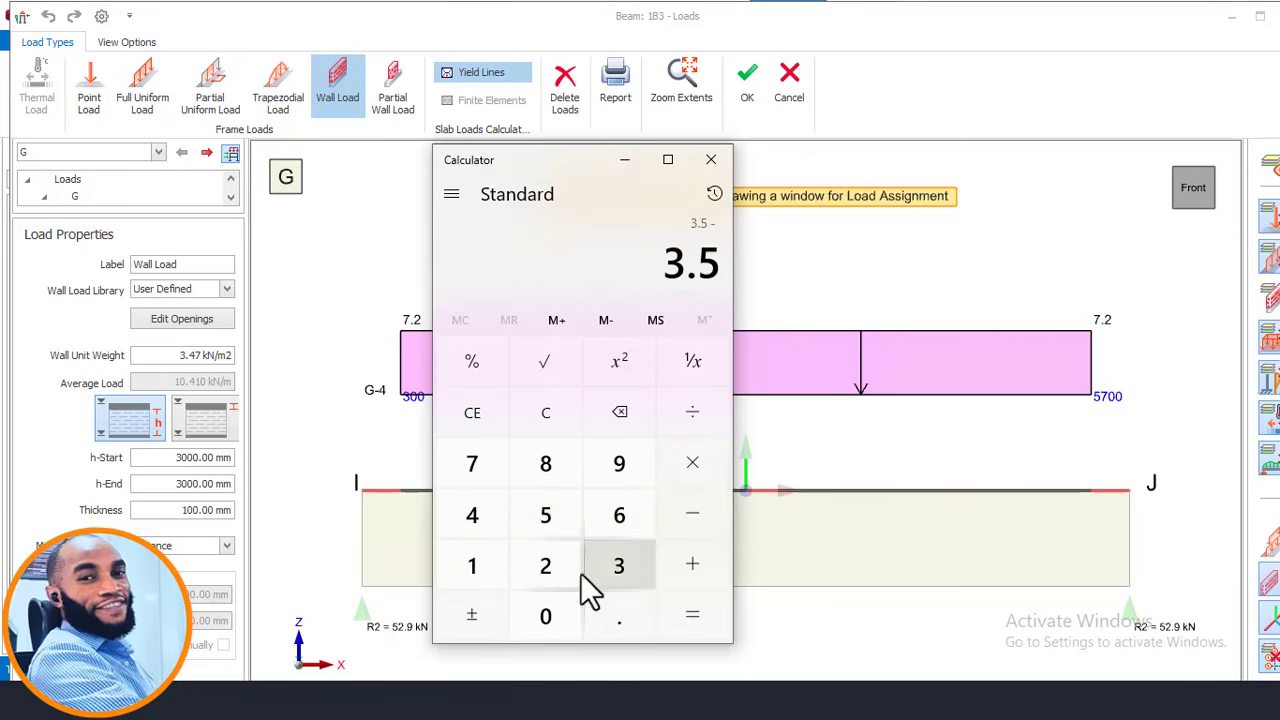
left_click(545, 616)
left_click(619, 616)
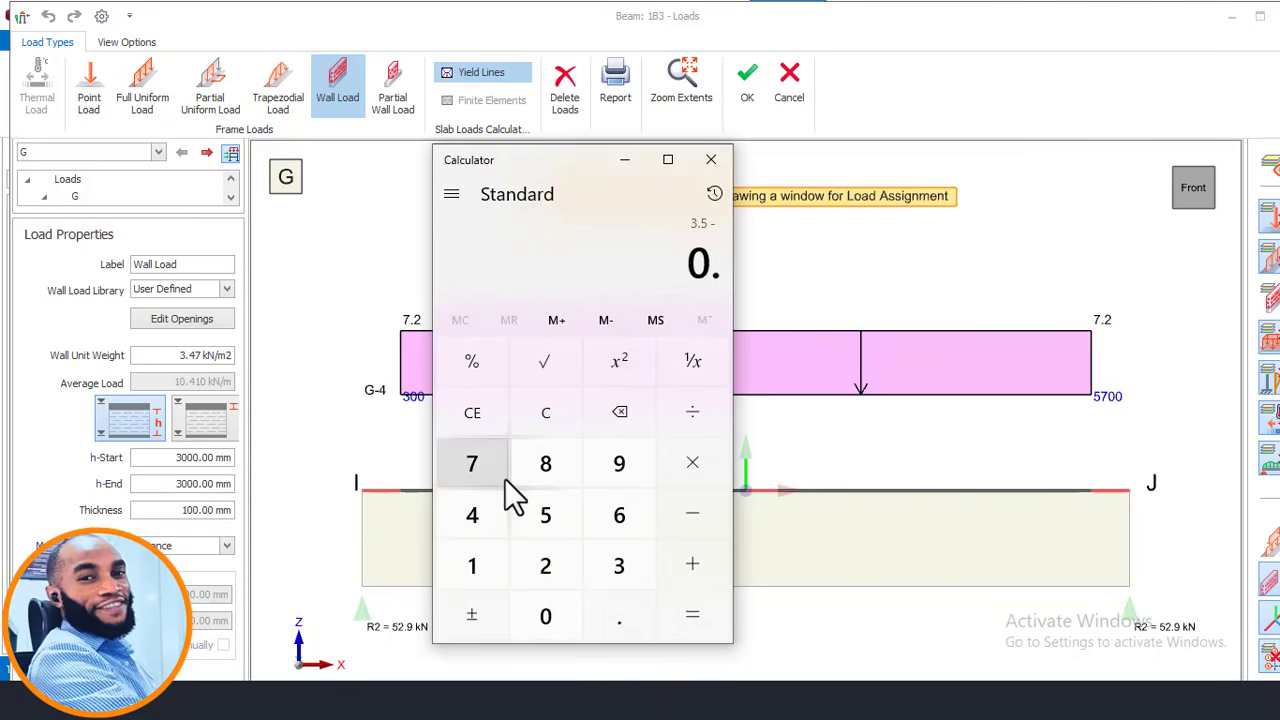
left_click(503, 477)
left_click(545, 514)
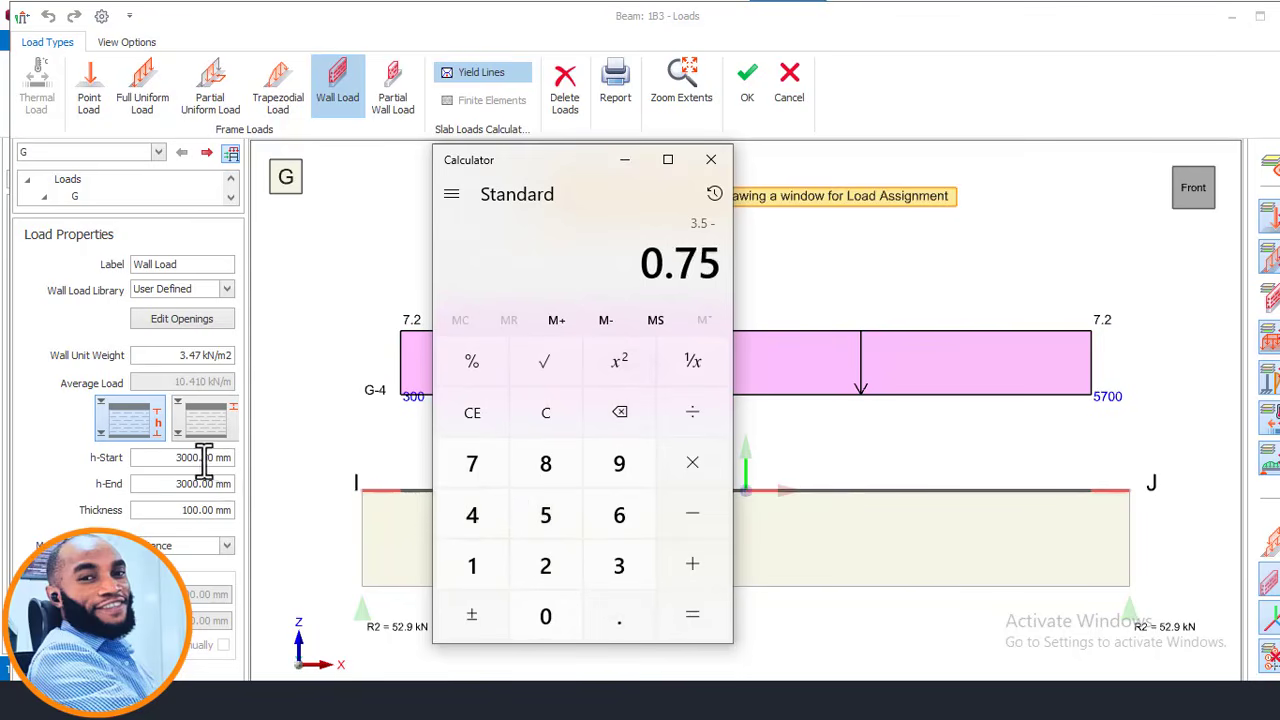
- Calculate the wall height in millimetres by subtracting the 750 mm beam depth from the 3500 mm storey height
left_click(546, 425)
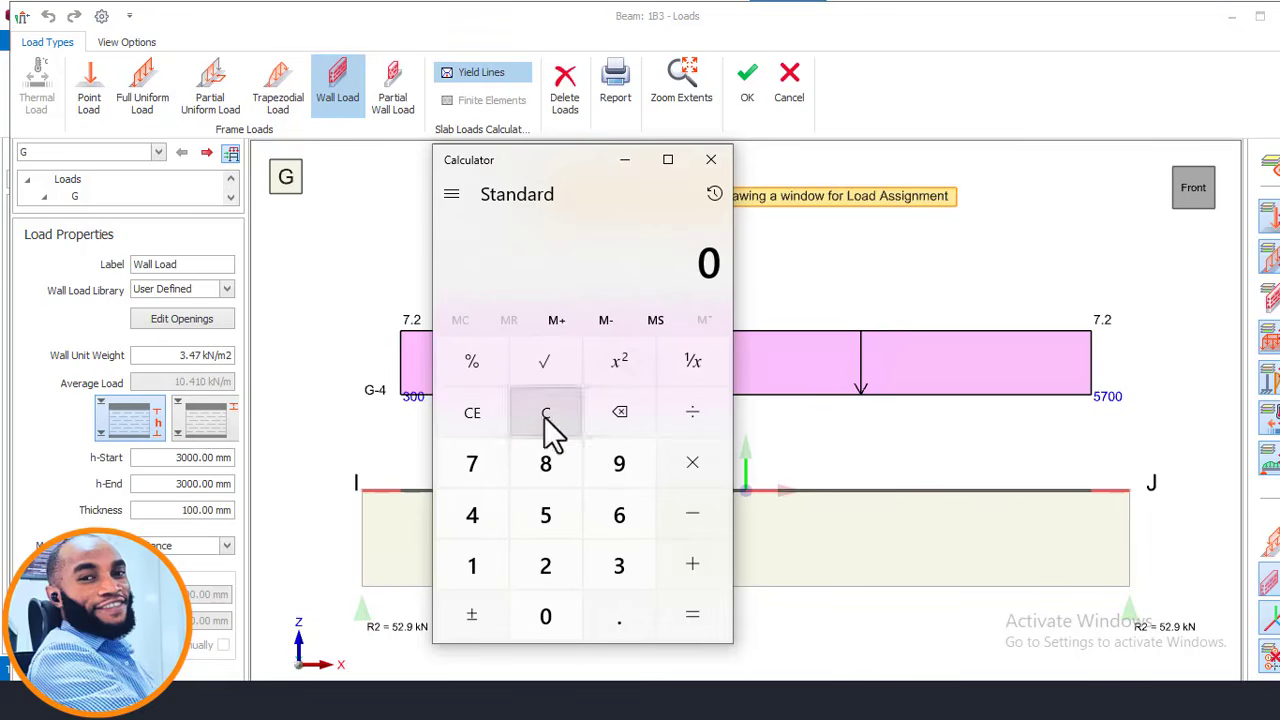
left_click(610, 563)
left_click(545, 514)
left_click(545, 612)
left_click(545, 612)
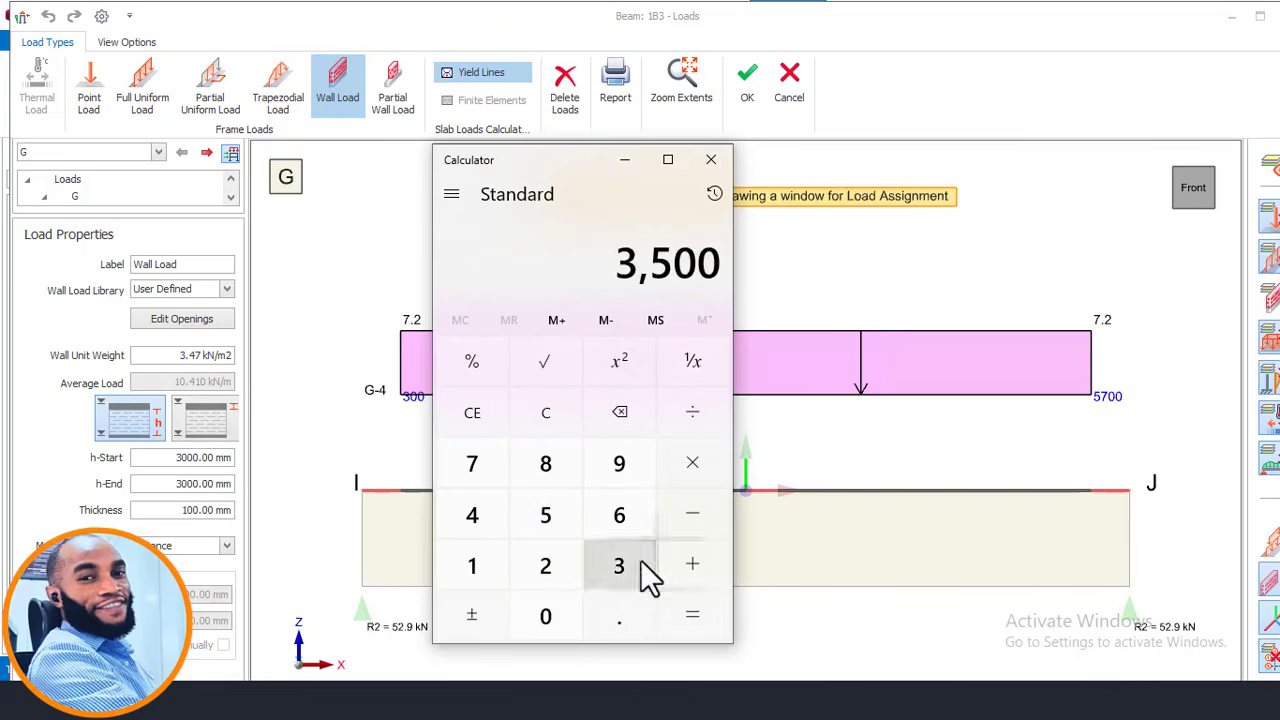
left_click(715, 510)
left_click(488, 472)
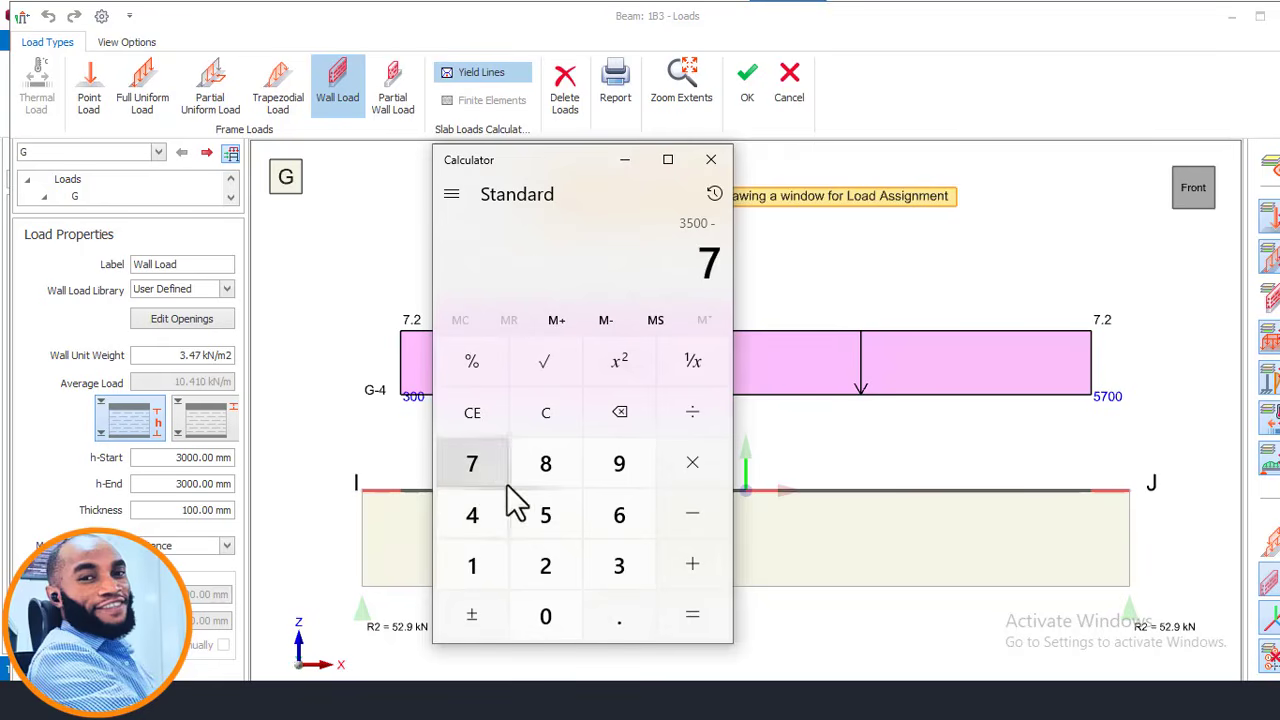
left_click(540, 520)
left_click(545, 608)
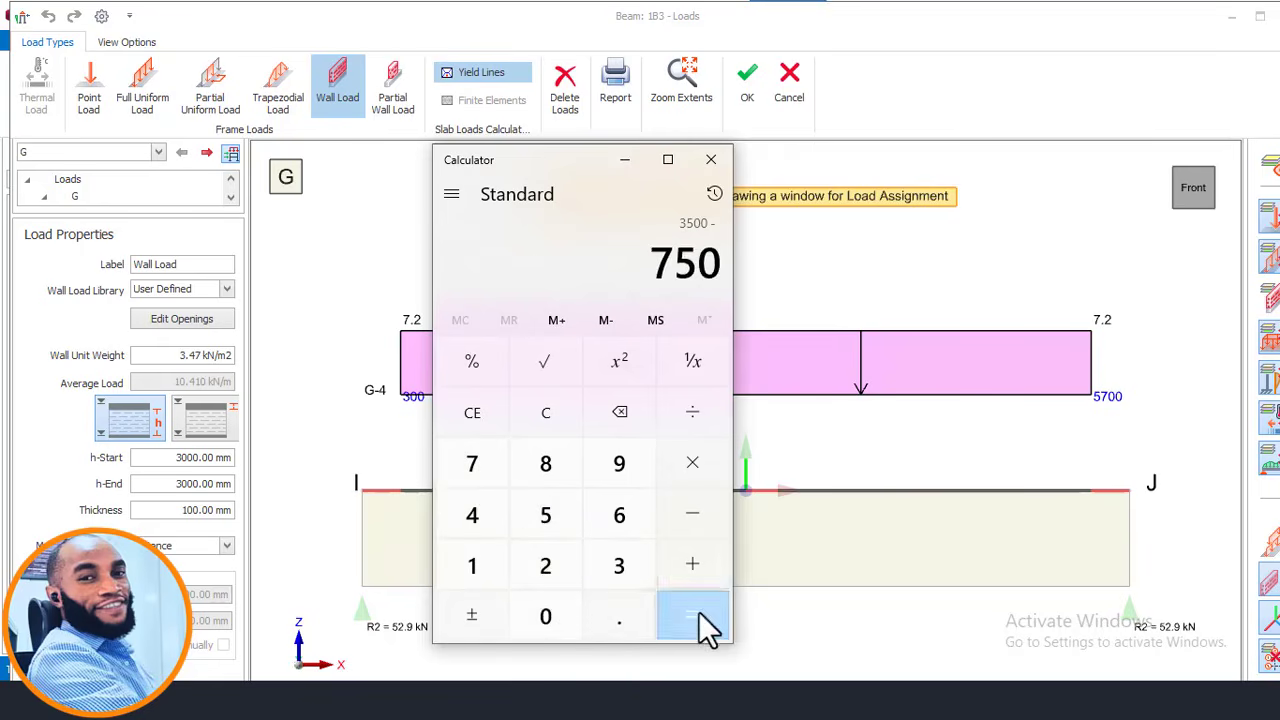
left_click(698, 611)
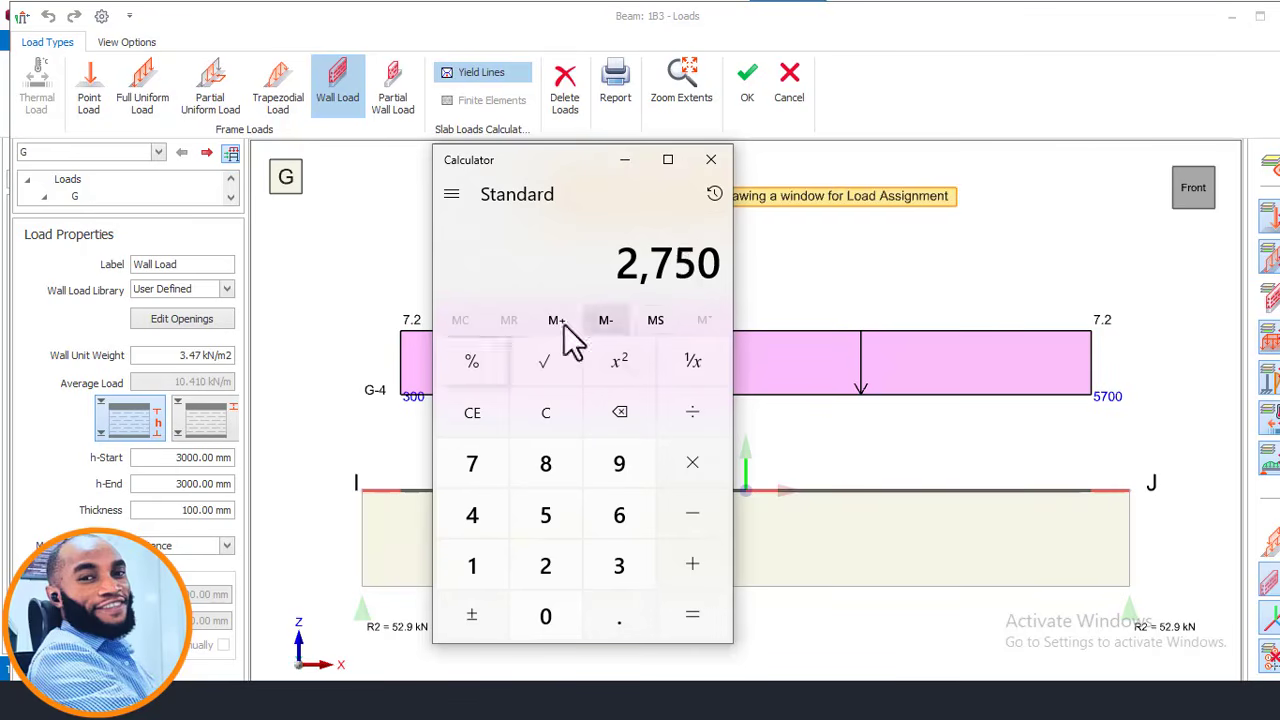
- Set the wall load on beam 1B3 to h-Start and h-End 2750 mm and thickness 225 mm, and accept the beam loads
left_click(627, 161)
left_click(226, 455)
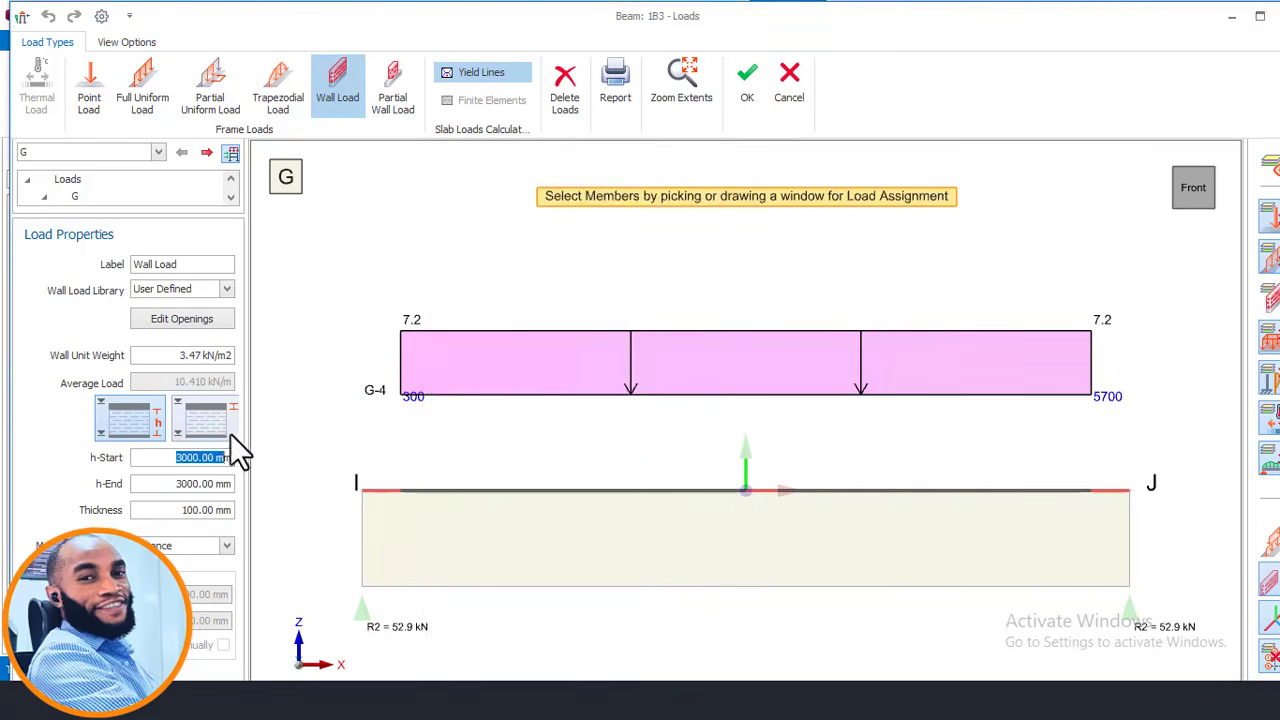
type("275")
left_click(231, 510)
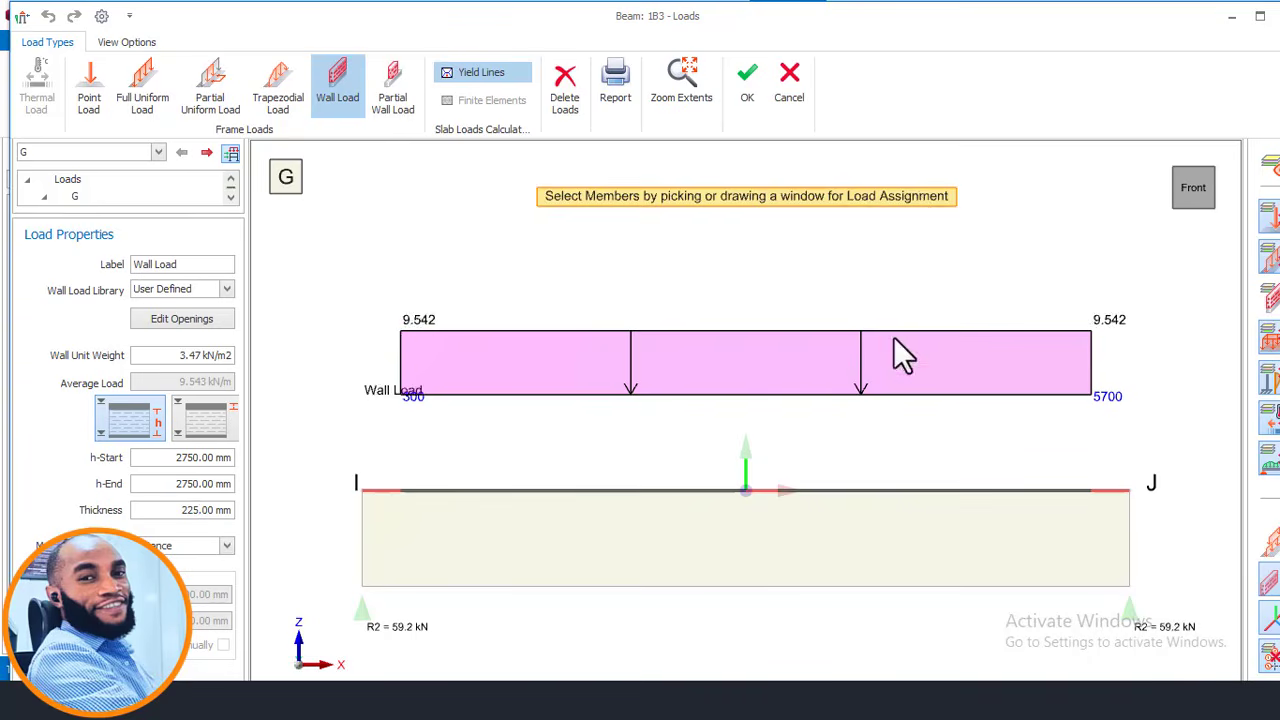
left_click(666, 491)
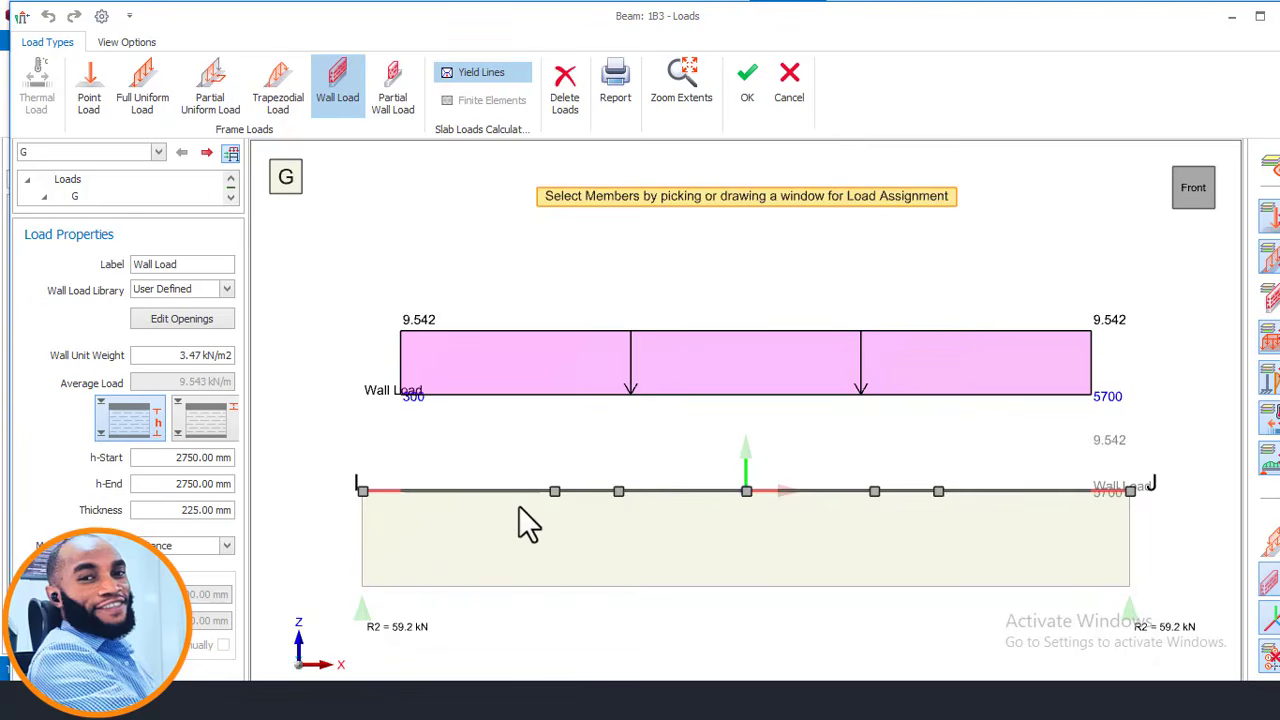
left_click(748, 99)
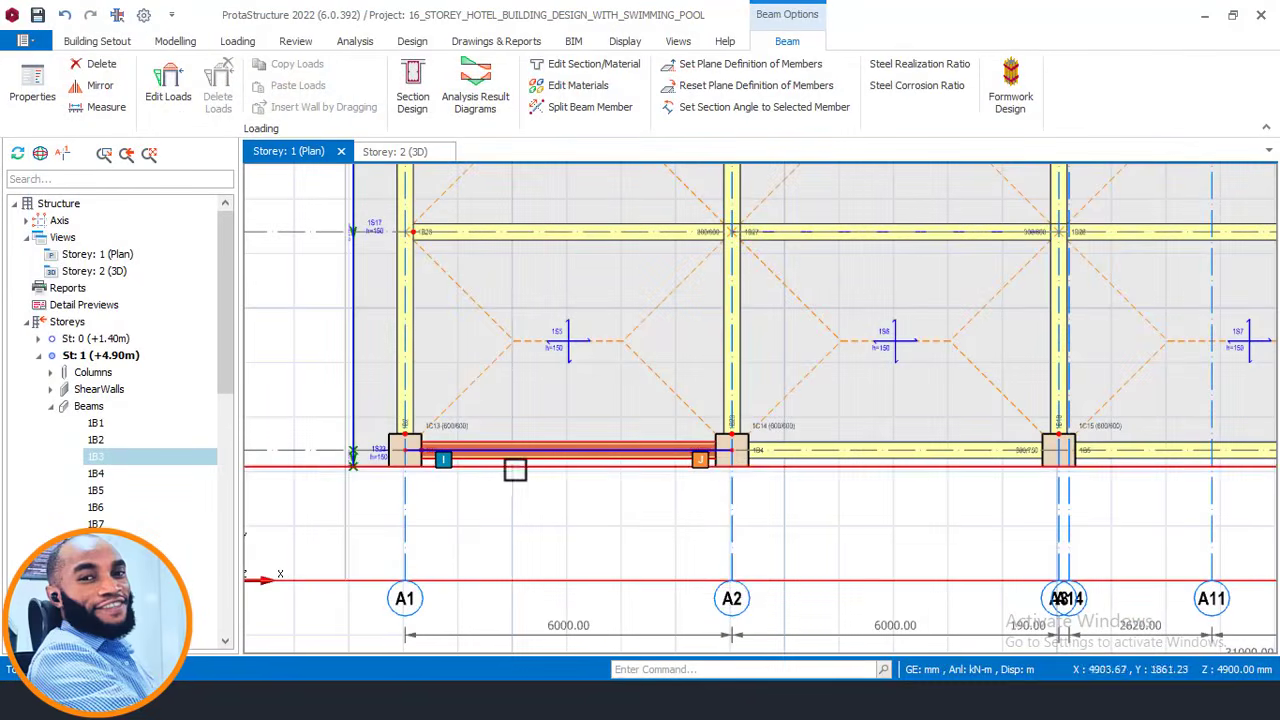
- Show the storey 2 3D view and inspect the wall on storey 1 beam 1B3 from the front and left sides
left_click(410, 182)
left_click(388, 152)
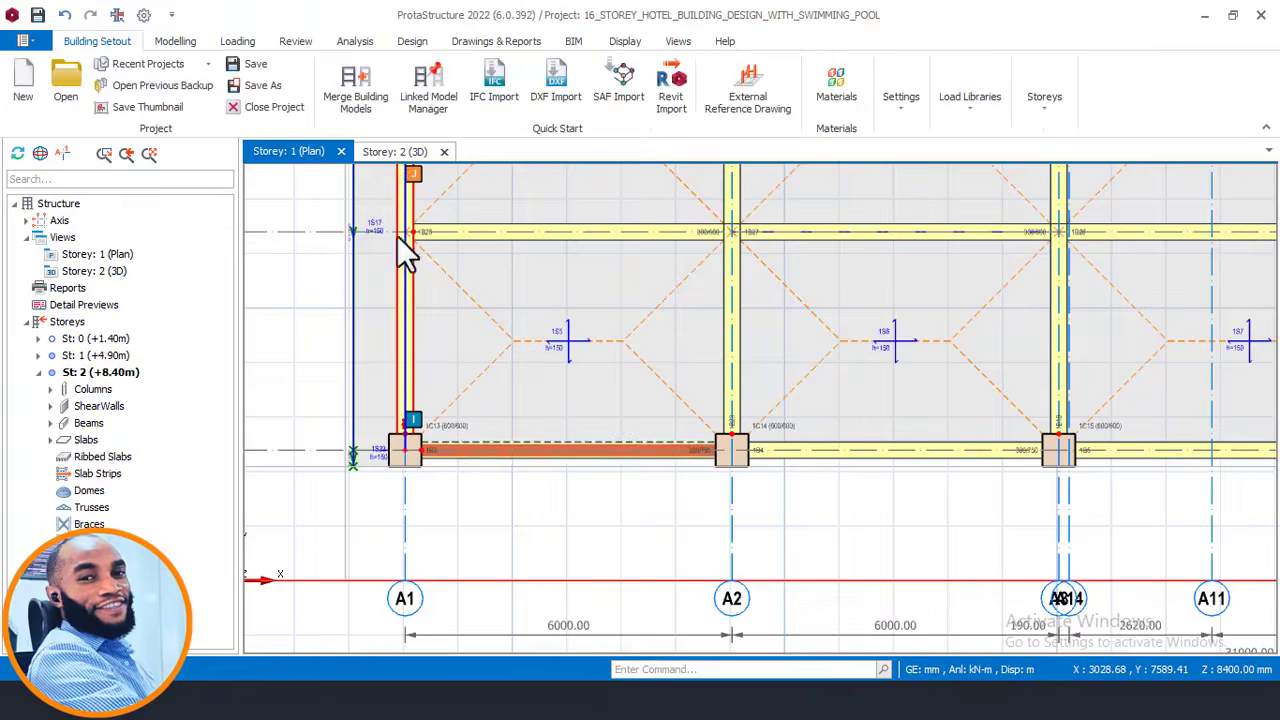
scroll(355, 310, "up", 5)
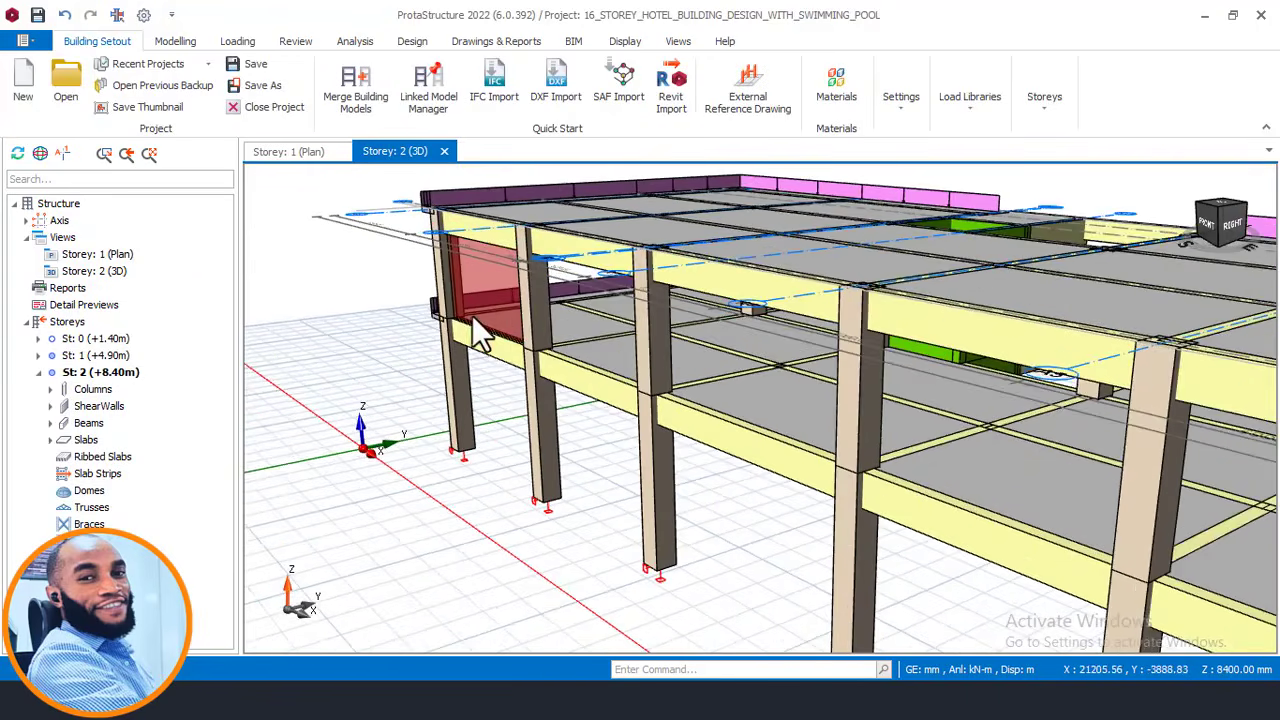
mouse_move(447, 268)
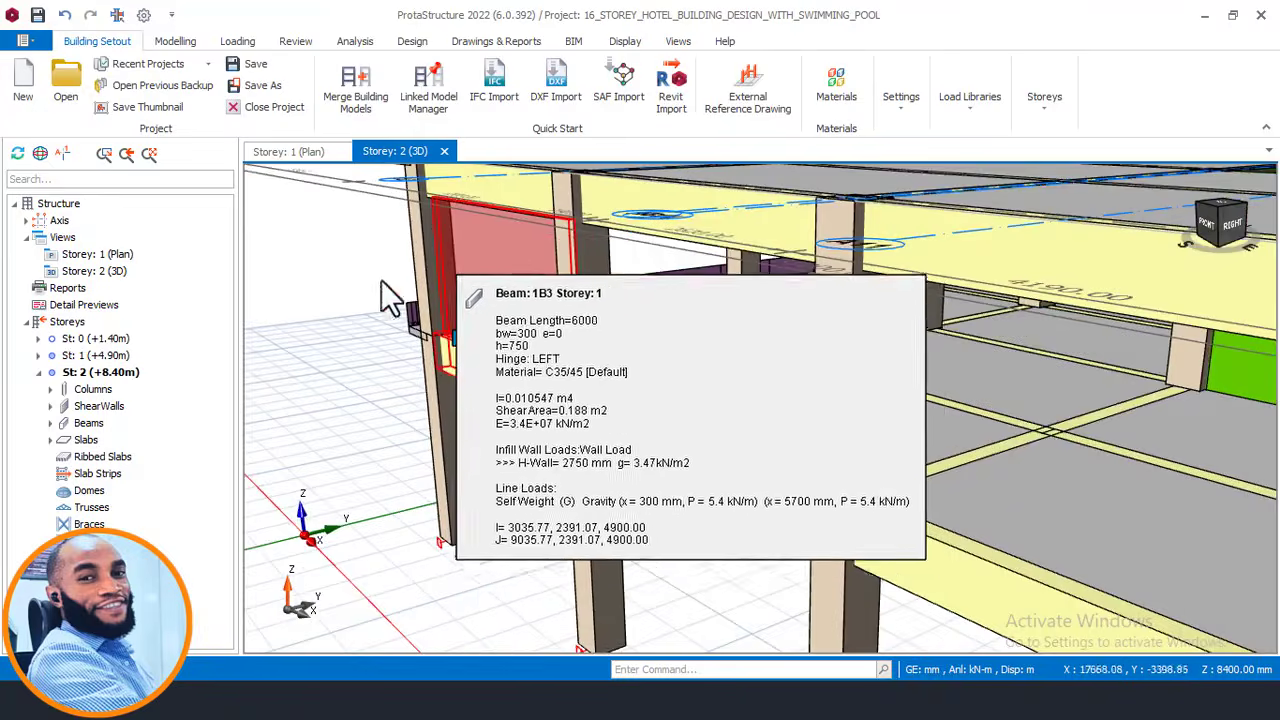
middle_click_drag(494, 268, 545, 341)
scroll(690, 337, "down", 6)
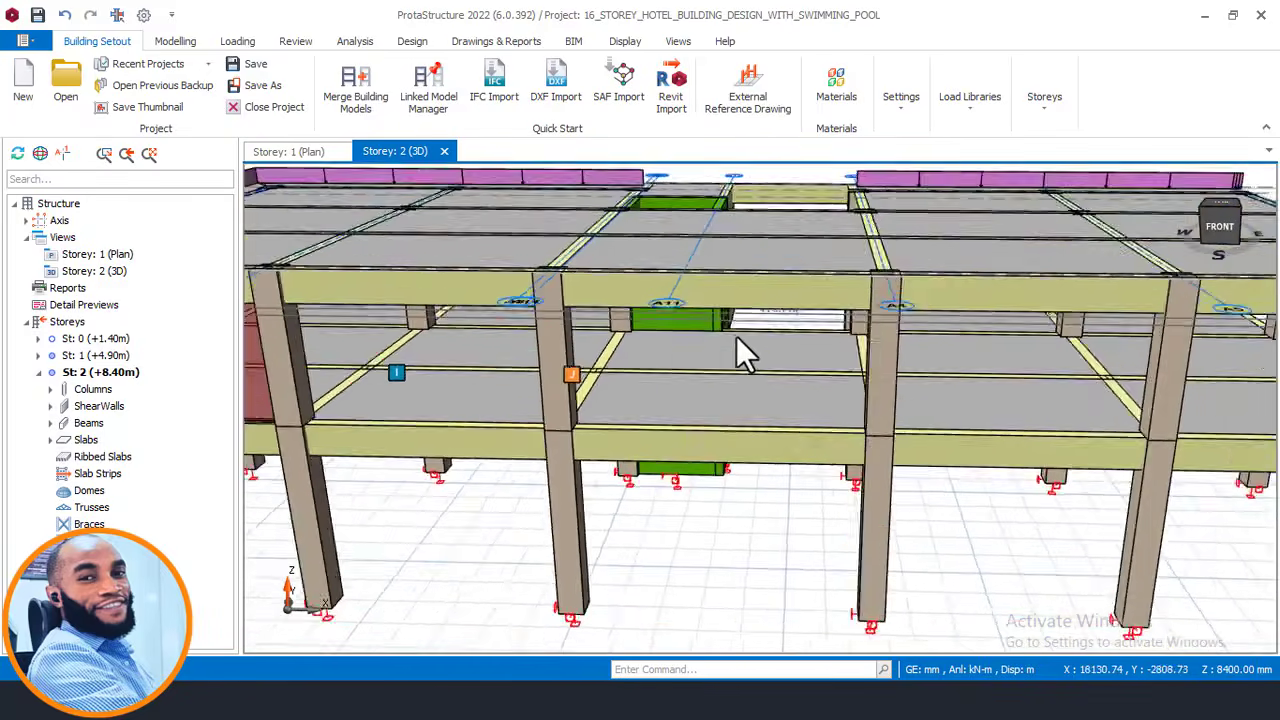
middle_click_drag(470, 380, 890, 324)
scroll(836, 316, "up", 5)
scroll(634, 429, "up", 3)
middle_click_drag(634, 429, 1110, 257)
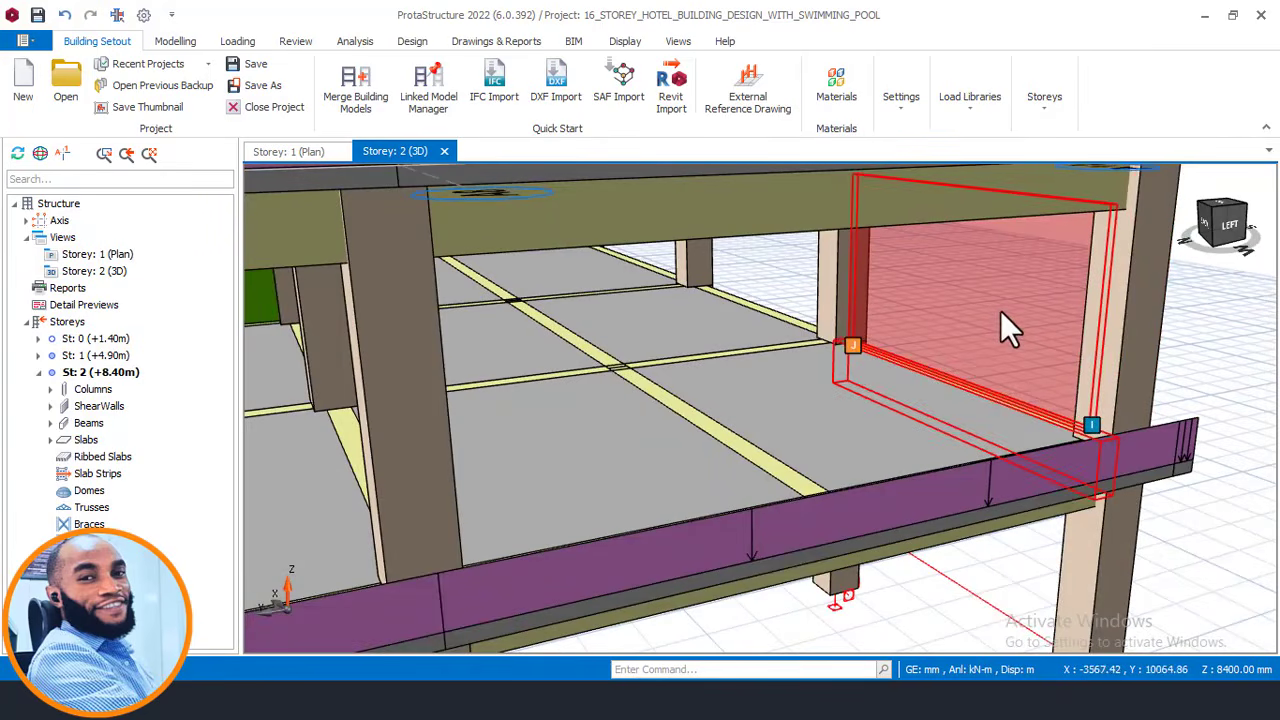
- Examine the wall on storey 1 beam 1B3 against the whole two-storey frame, looking from the front and right sides
mouse_move(1001, 313)
scroll(848, 398, "down", 5)
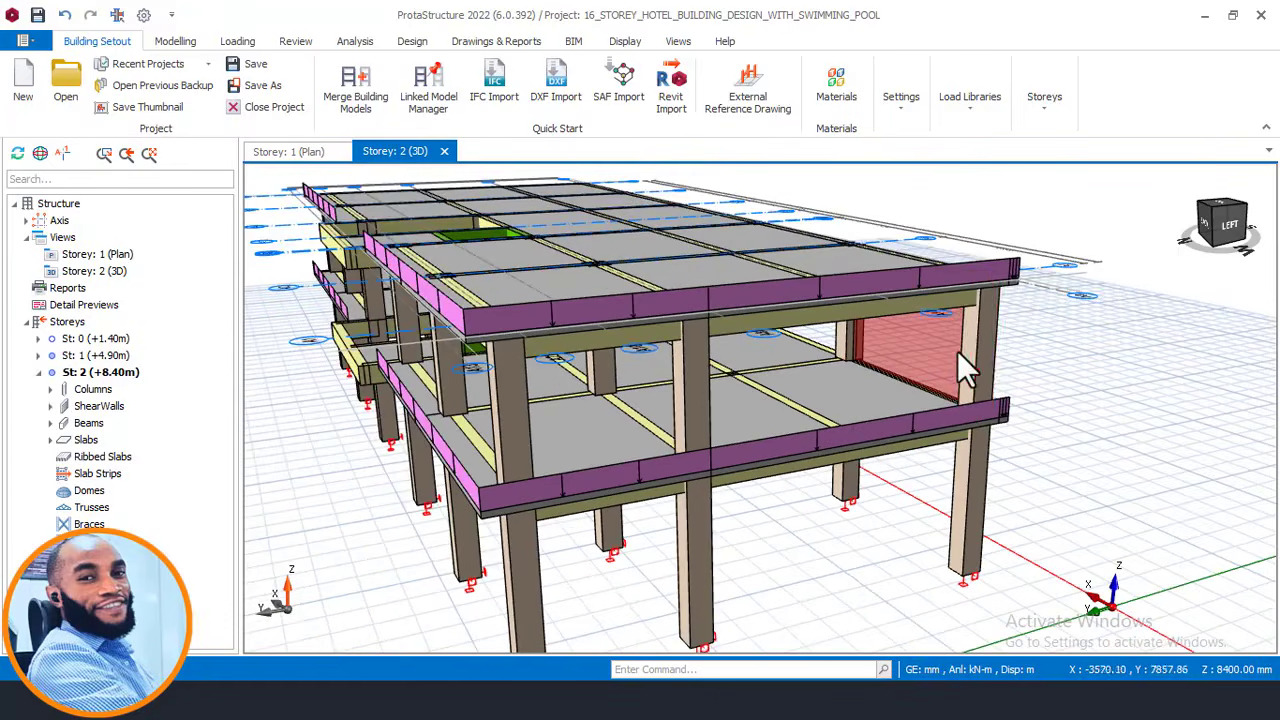
scroll(972, 361, "up", 3)
middle_click_drag(972, 361, 679, 381)
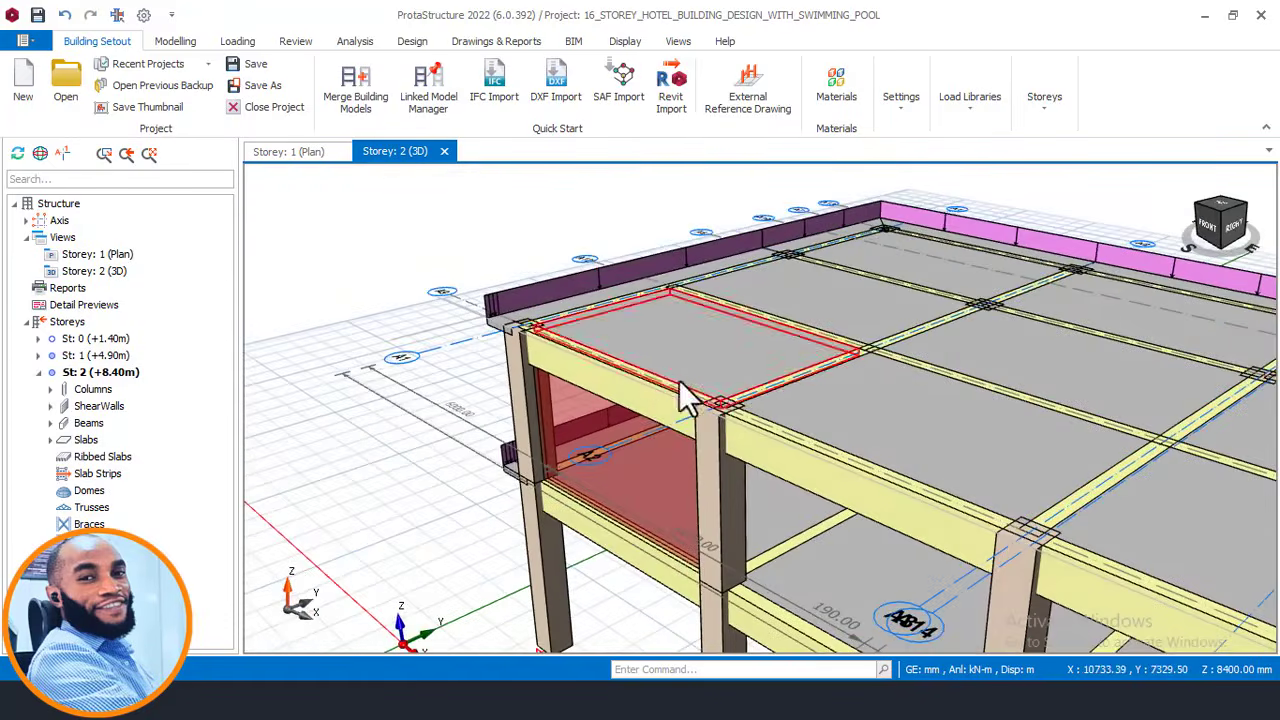
scroll(598, 284, "down", 2)
scroll(596, 290, "down", 5)
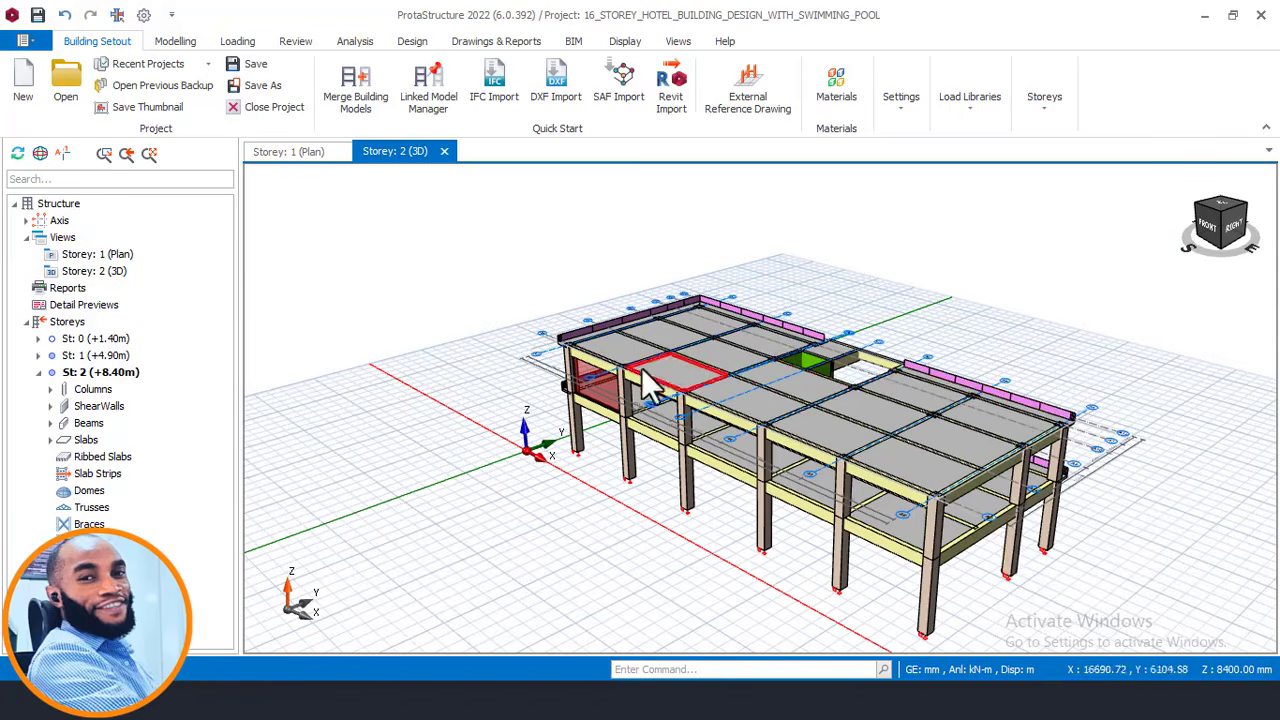
scroll(534, 357, "up", 4)
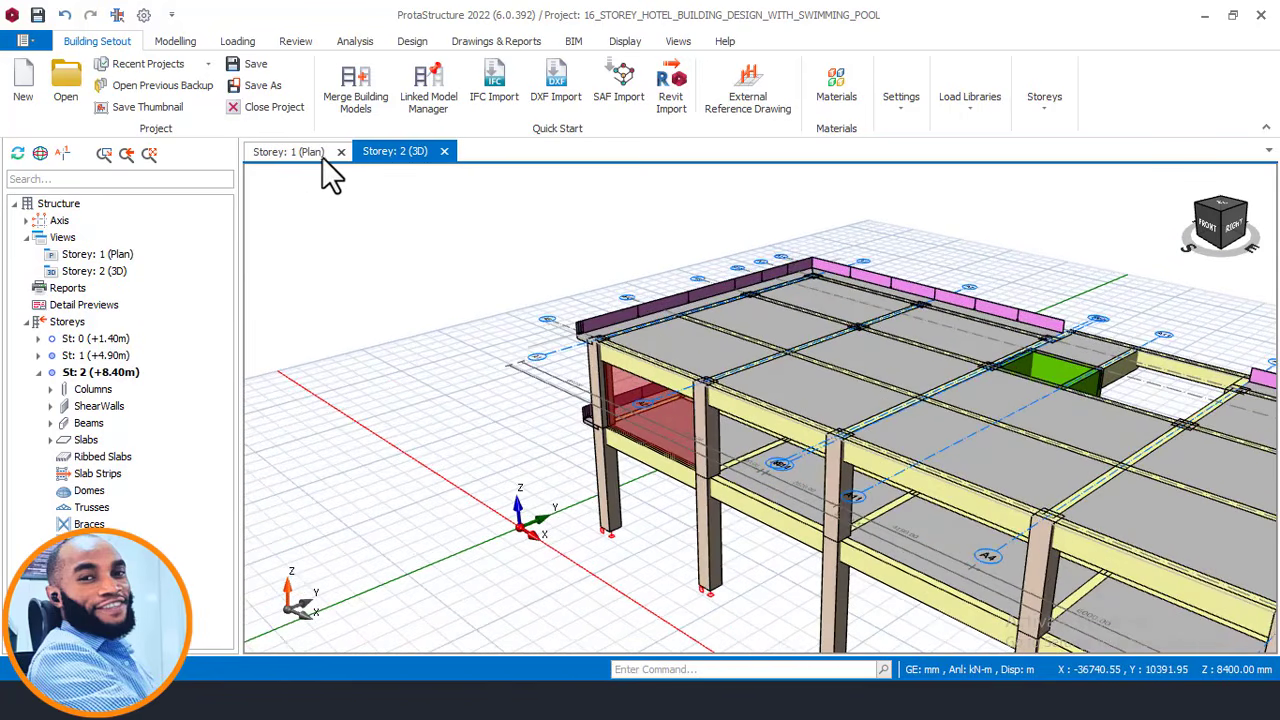
- Copy the wall load from beam 1B3 in the storey 1 plan
left_click(300, 152)
scroll(510, 458, "up", 4)
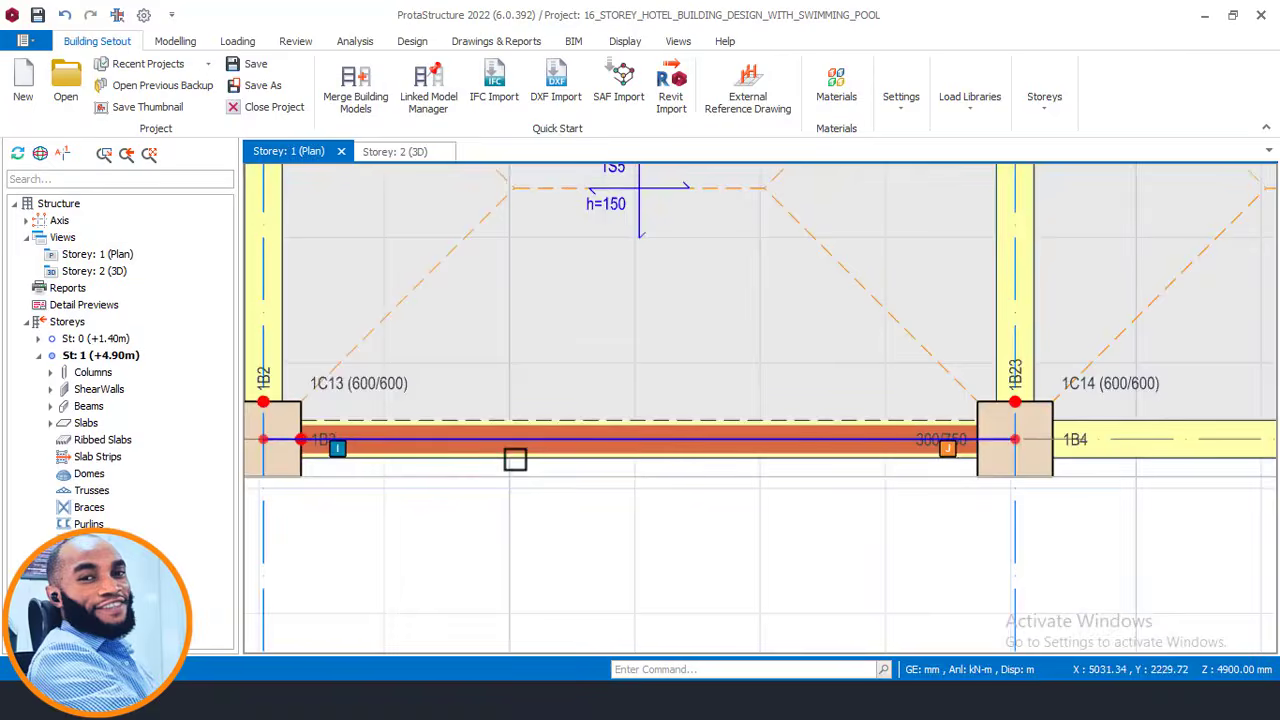
left_click(515, 459)
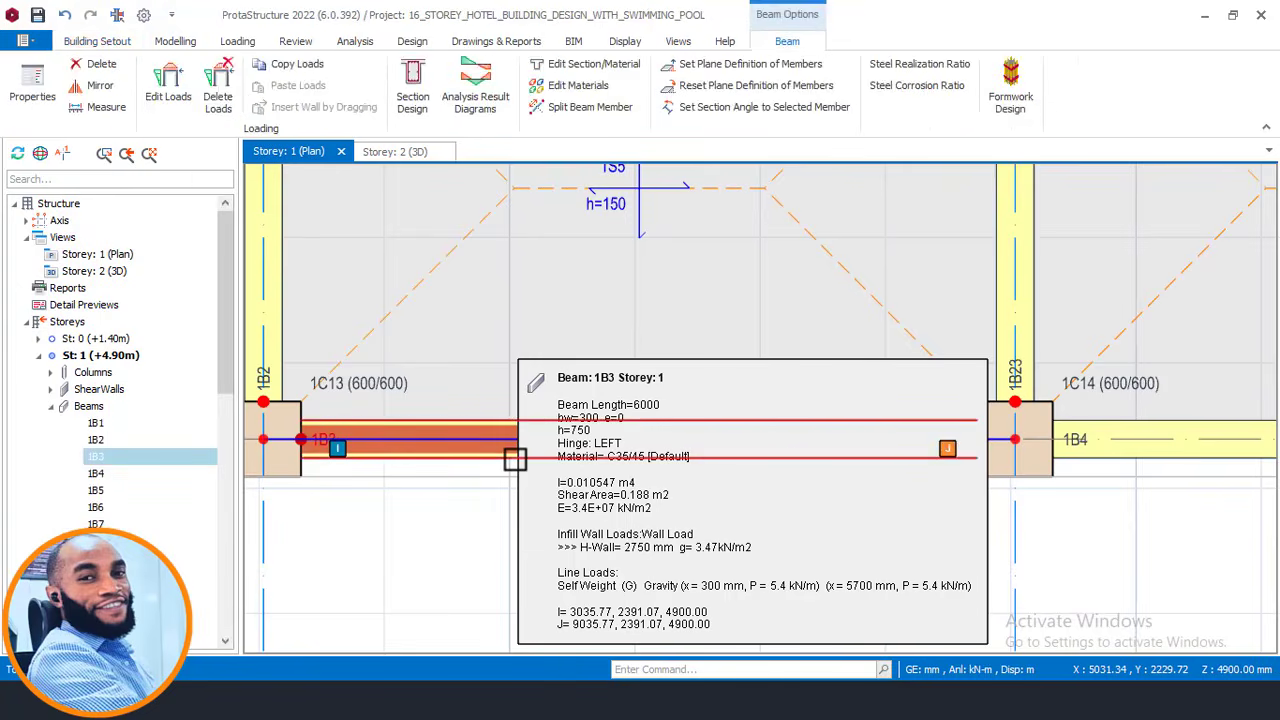
right_click(514, 459)
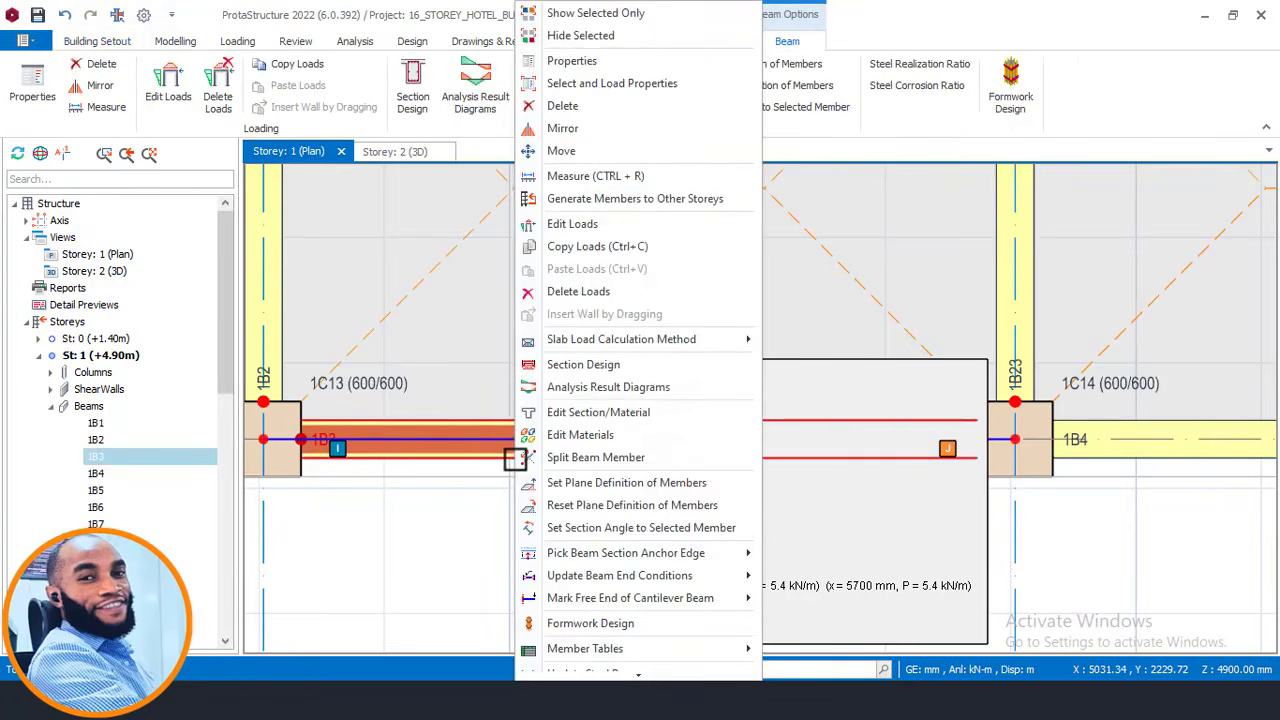
left_click(600, 245)
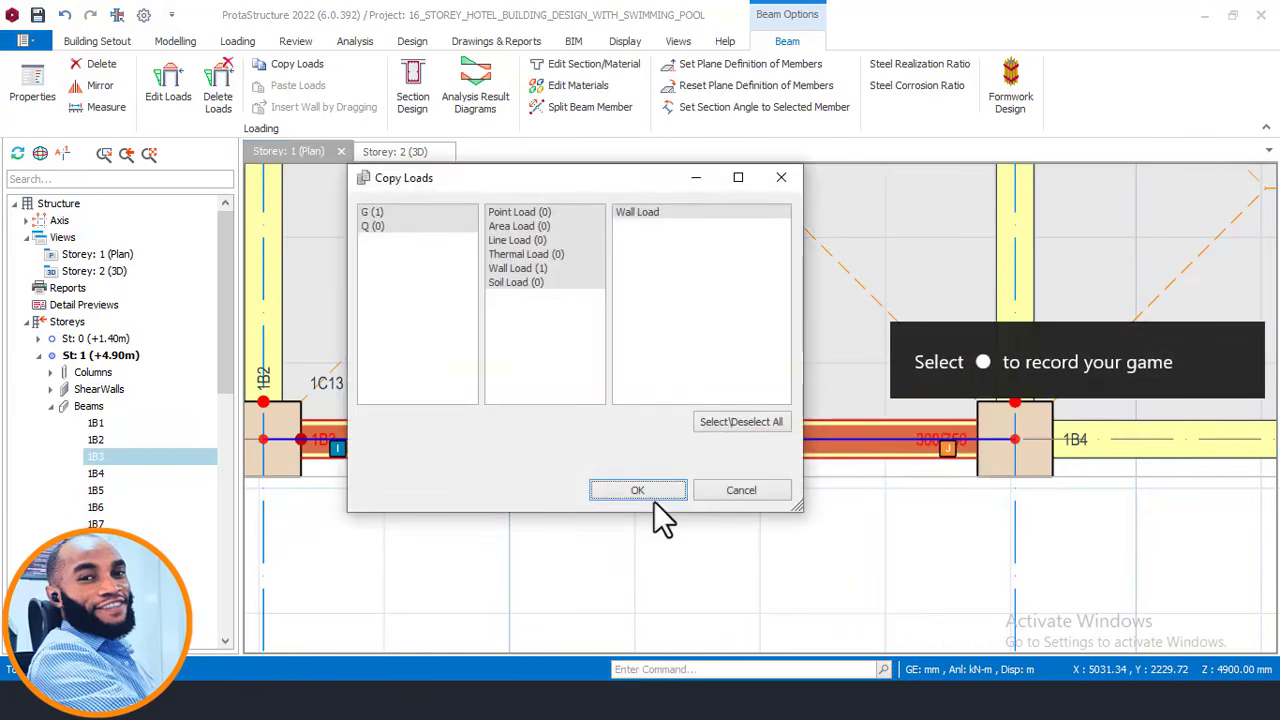
left_click(655, 490)
- Paste the copied wall load onto the other storey 1 perimeter beams along axes A1, A7, A6 and A9, leaving out the projecting bay at axis A13
scroll(437, 531, "down", 3)
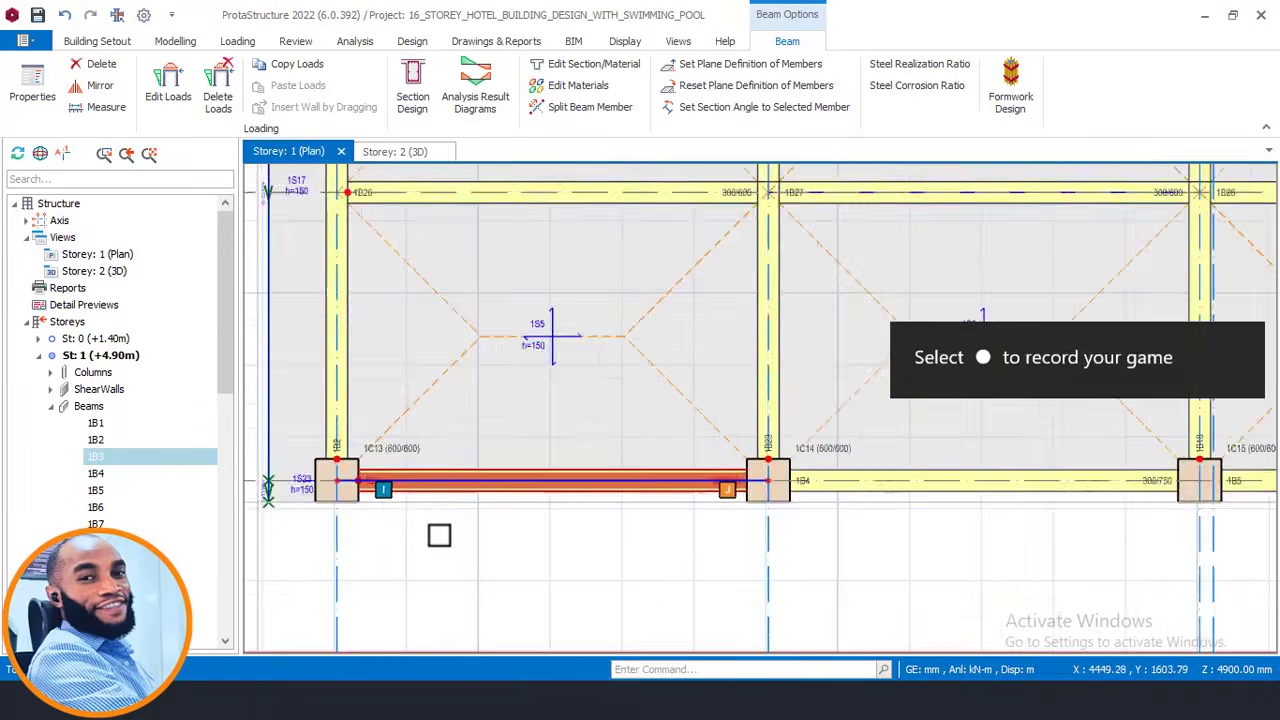
middle_click_drag(548, 546, 526, 536)
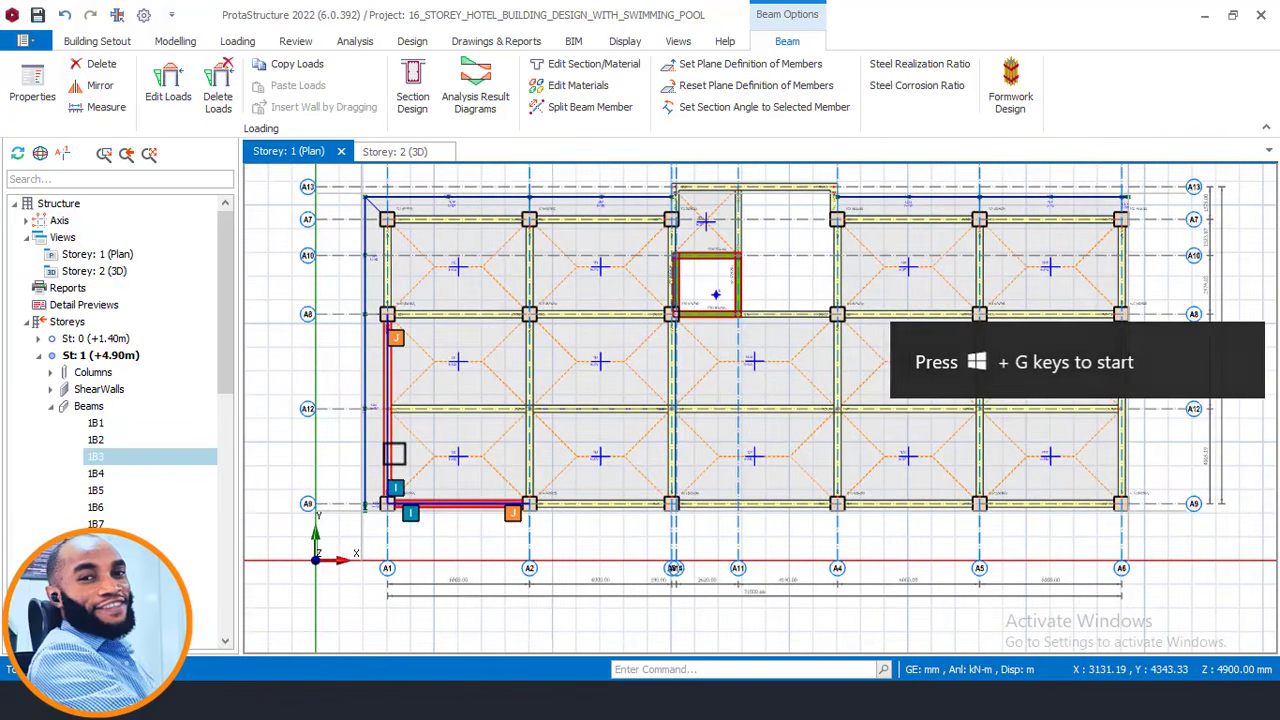
left_click(393, 453)
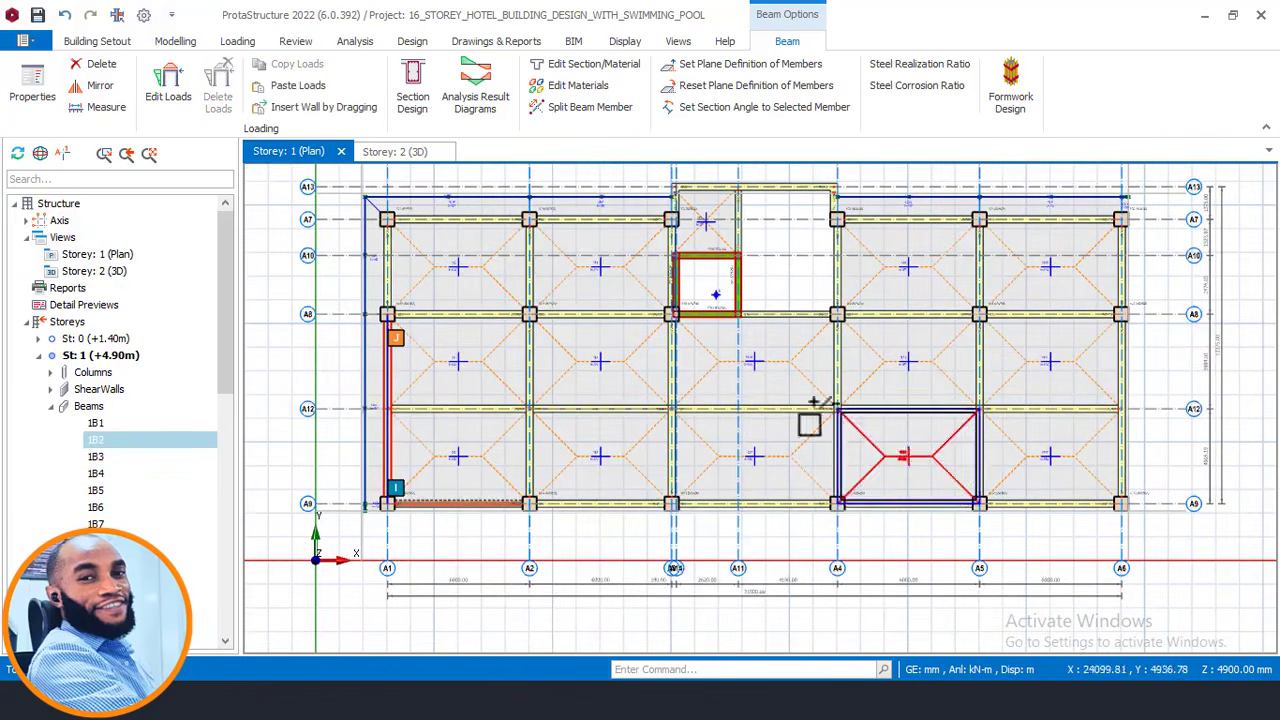
left_click(393, 272)
mouse_move(393, 272)
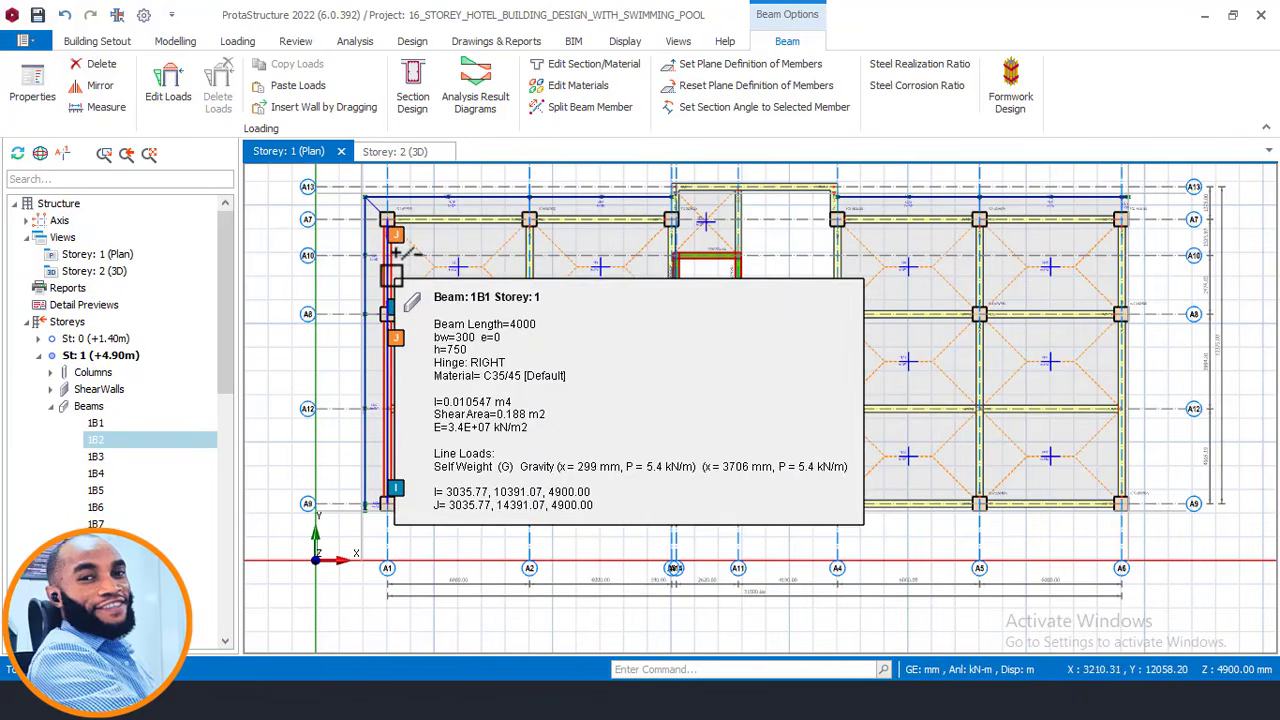
left_click(460, 220)
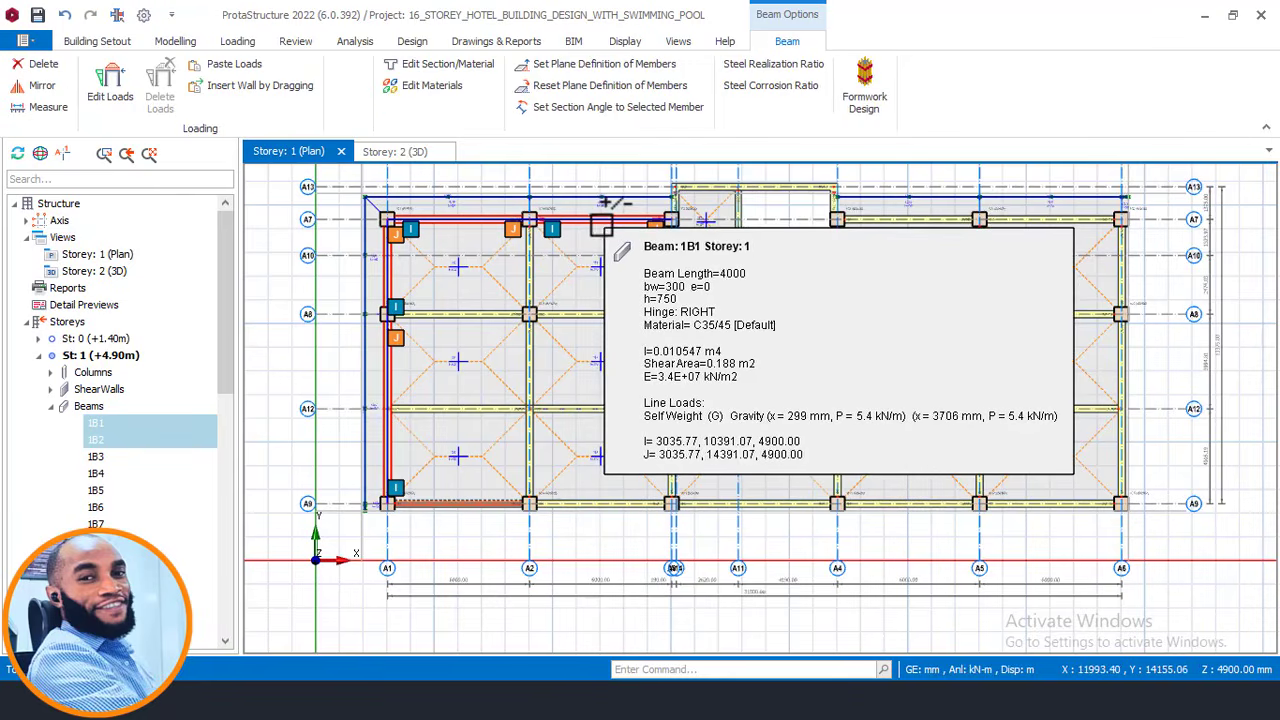
left_click(942, 222)
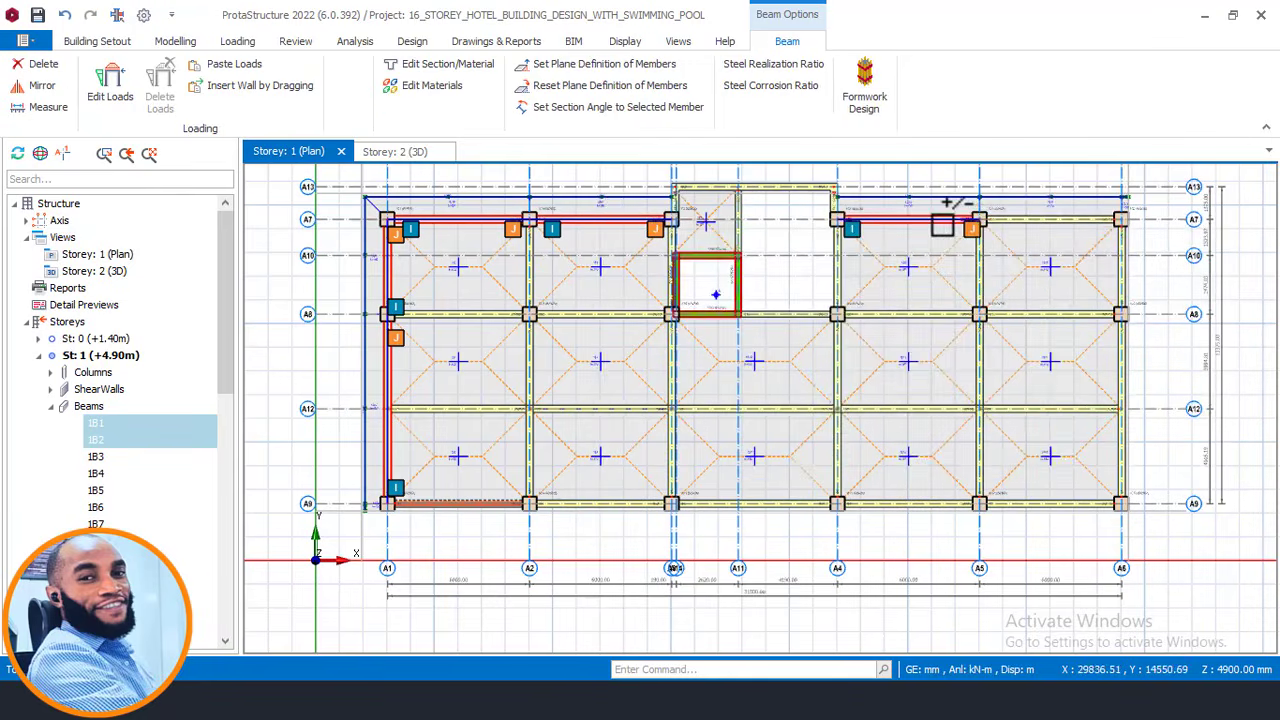
left_click(1030, 221)
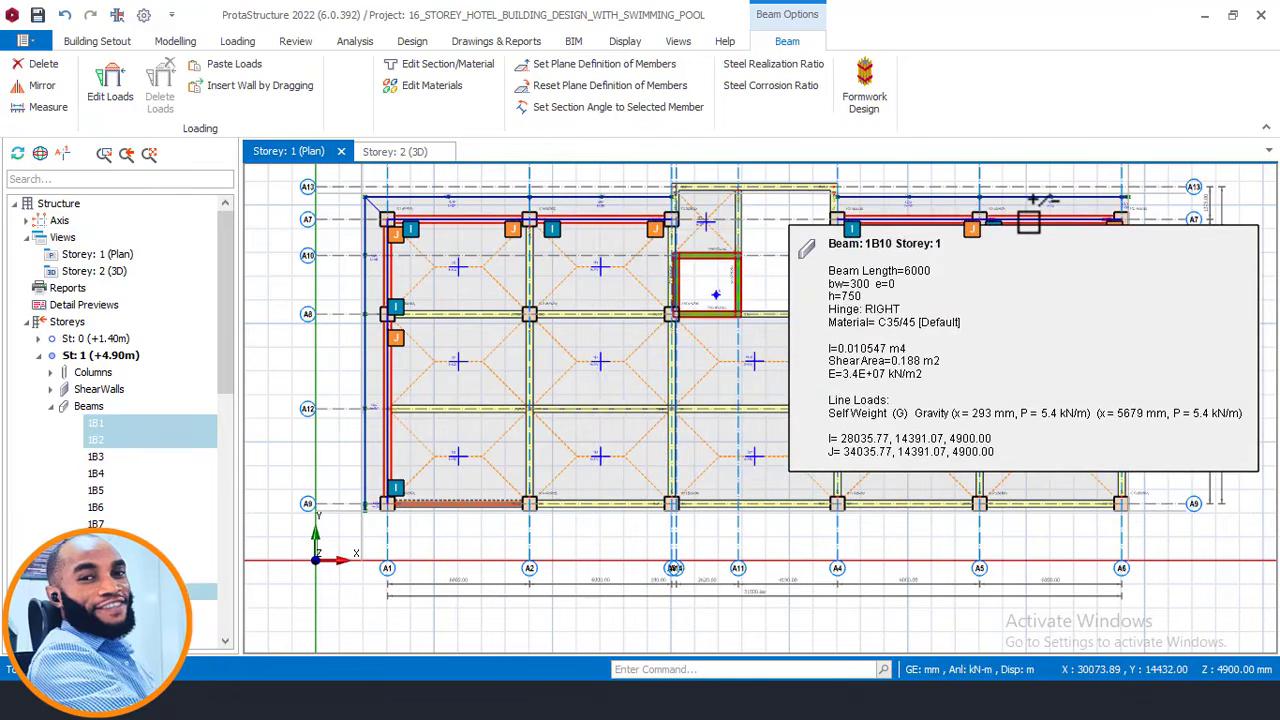
left_click(1121, 264)
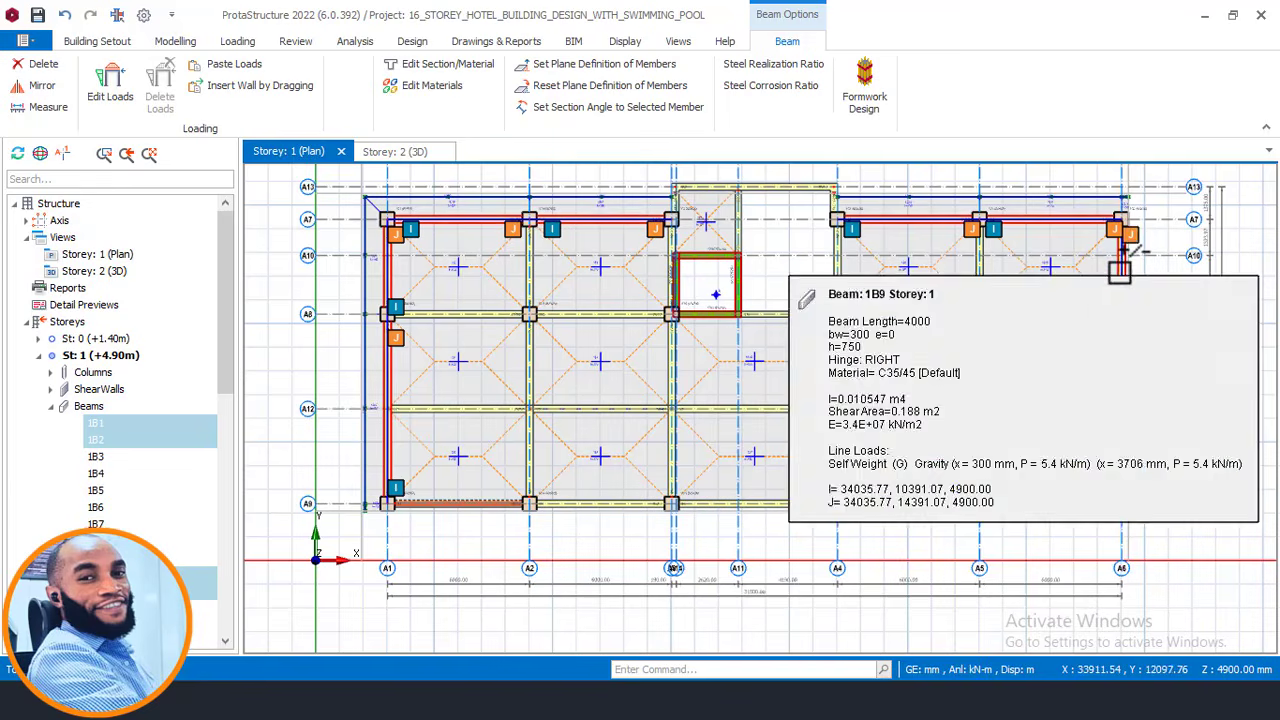
left_click(1125, 375)
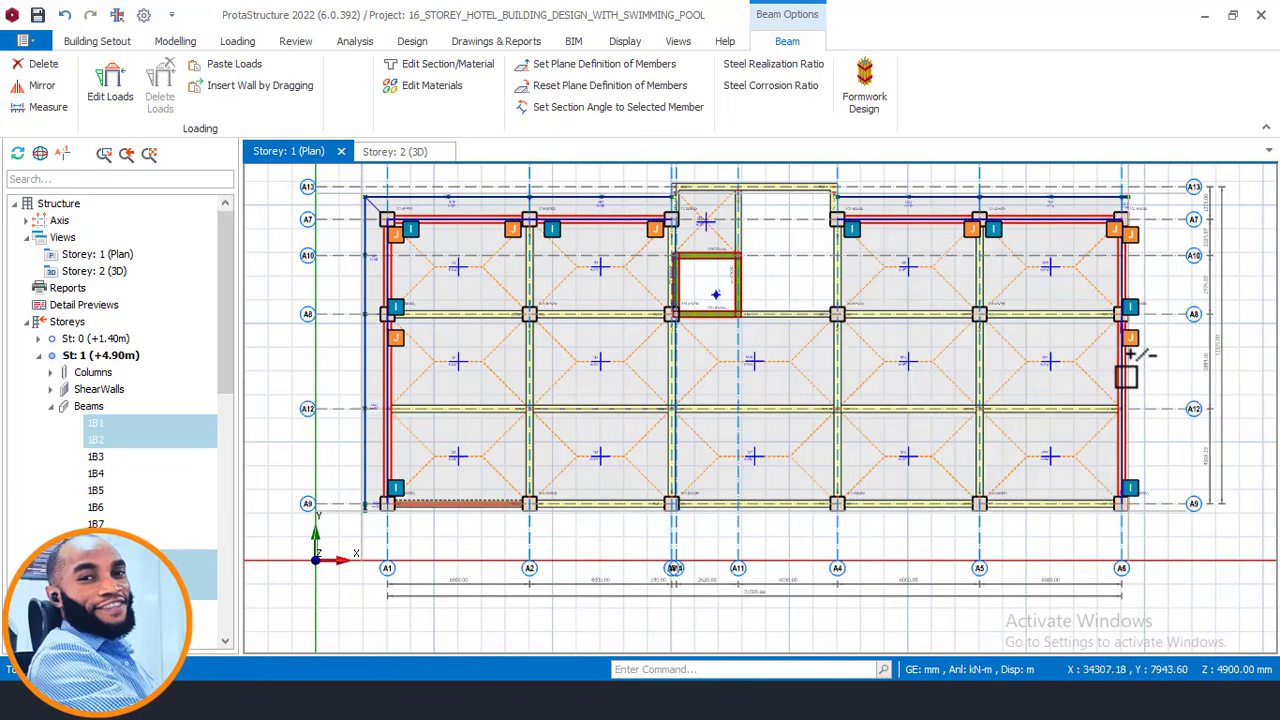
mouse_move(1125, 375)
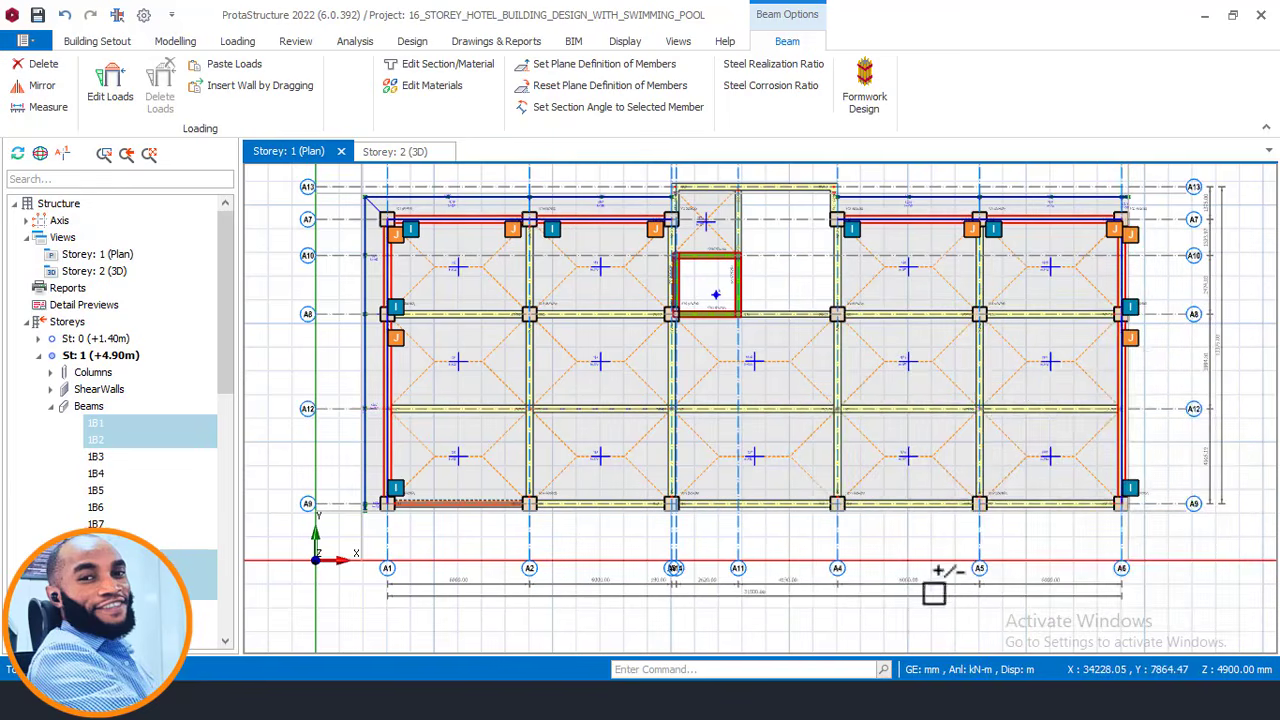
left_click(1048, 506)
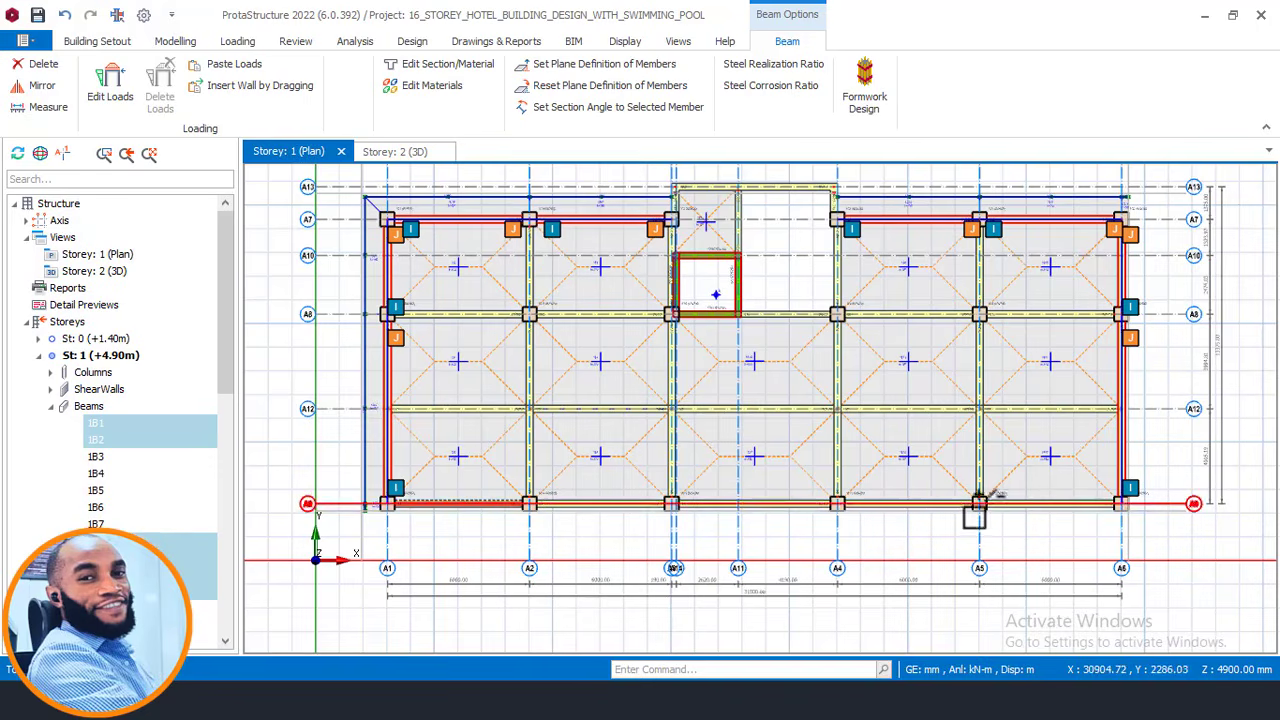
left_click(930, 504)
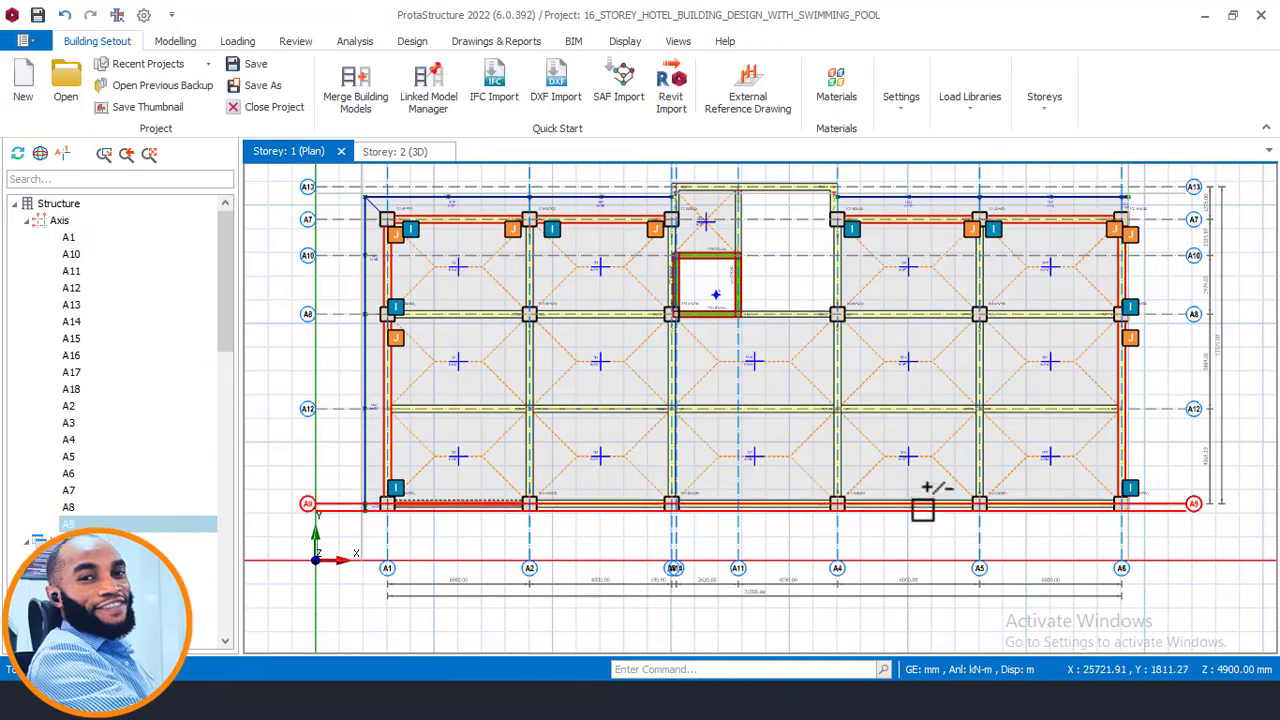
left_click(1060, 506)
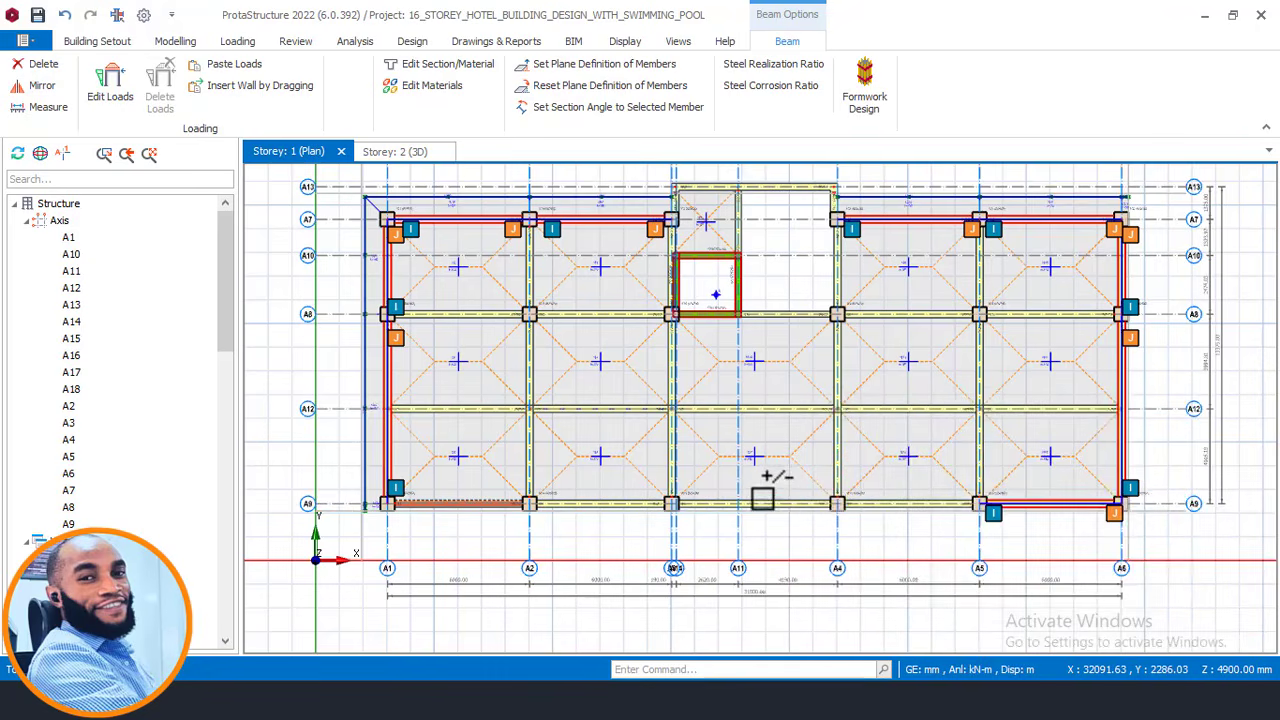
left_click(765, 500)
left_click(921, 503)
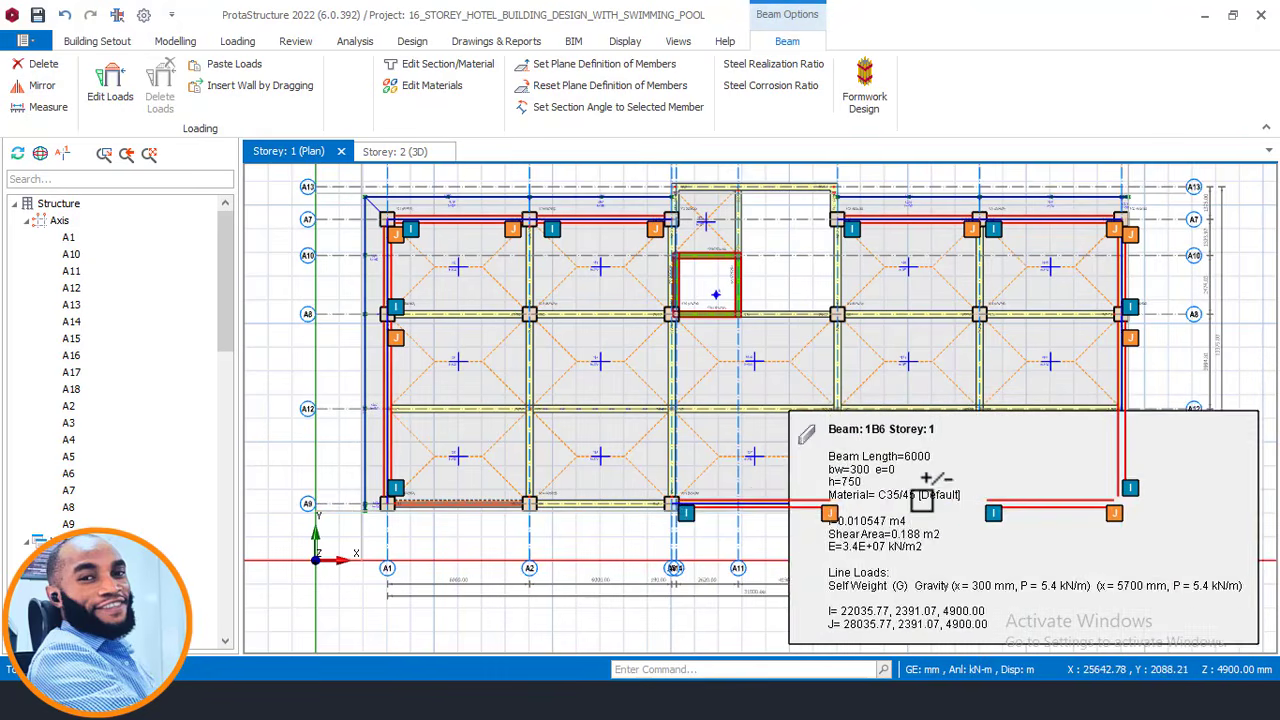
left_click(588, 504)
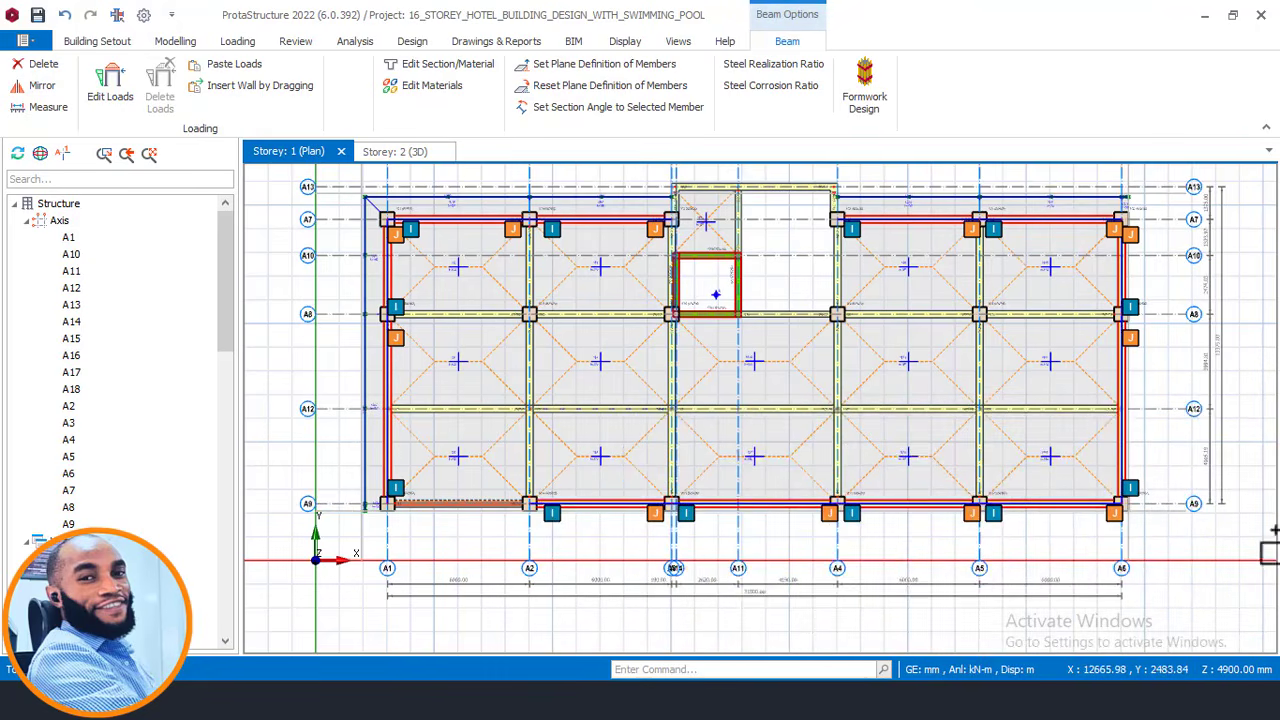
right_click(1166, 358)
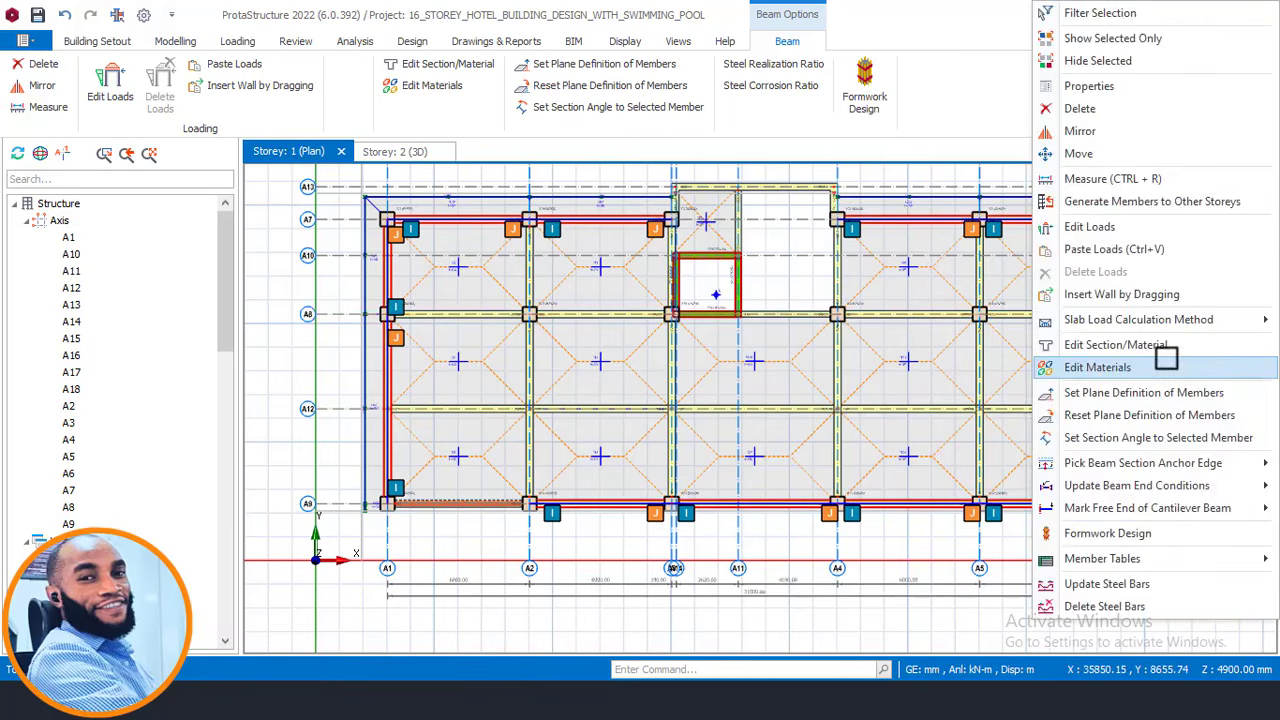
left_click(1106, 248)
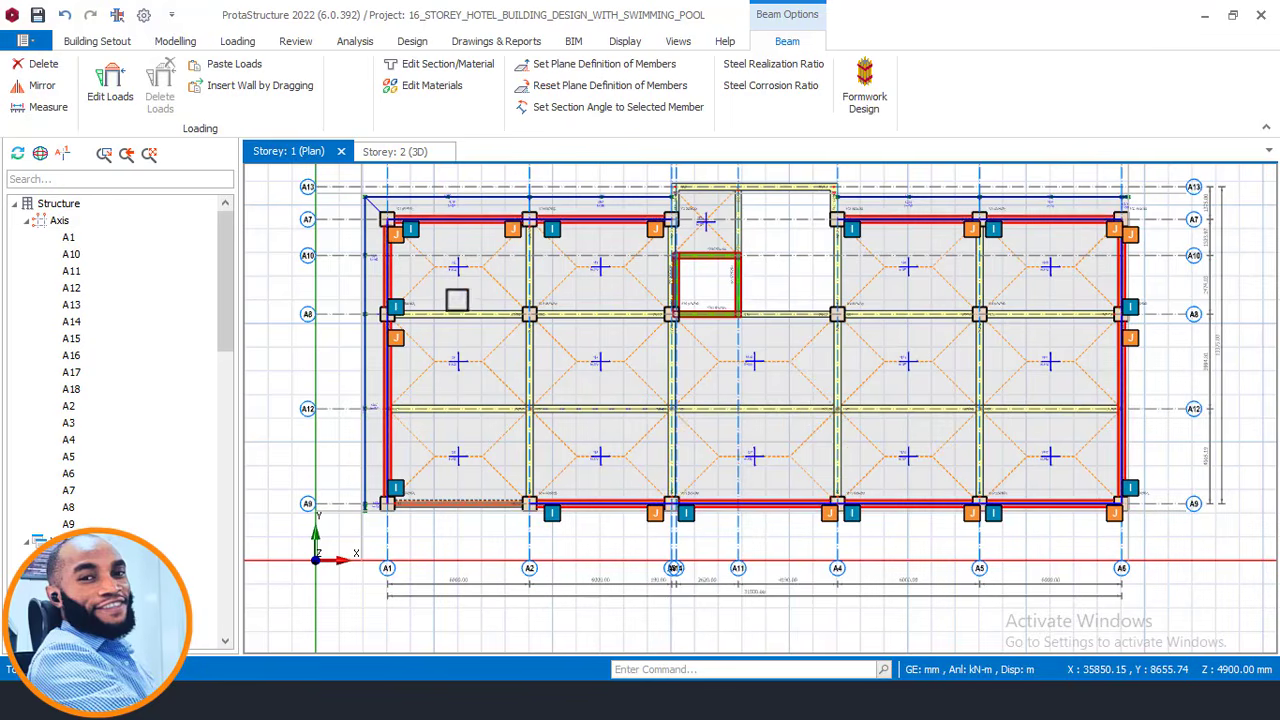
scroll(640, 235, "up", 4)
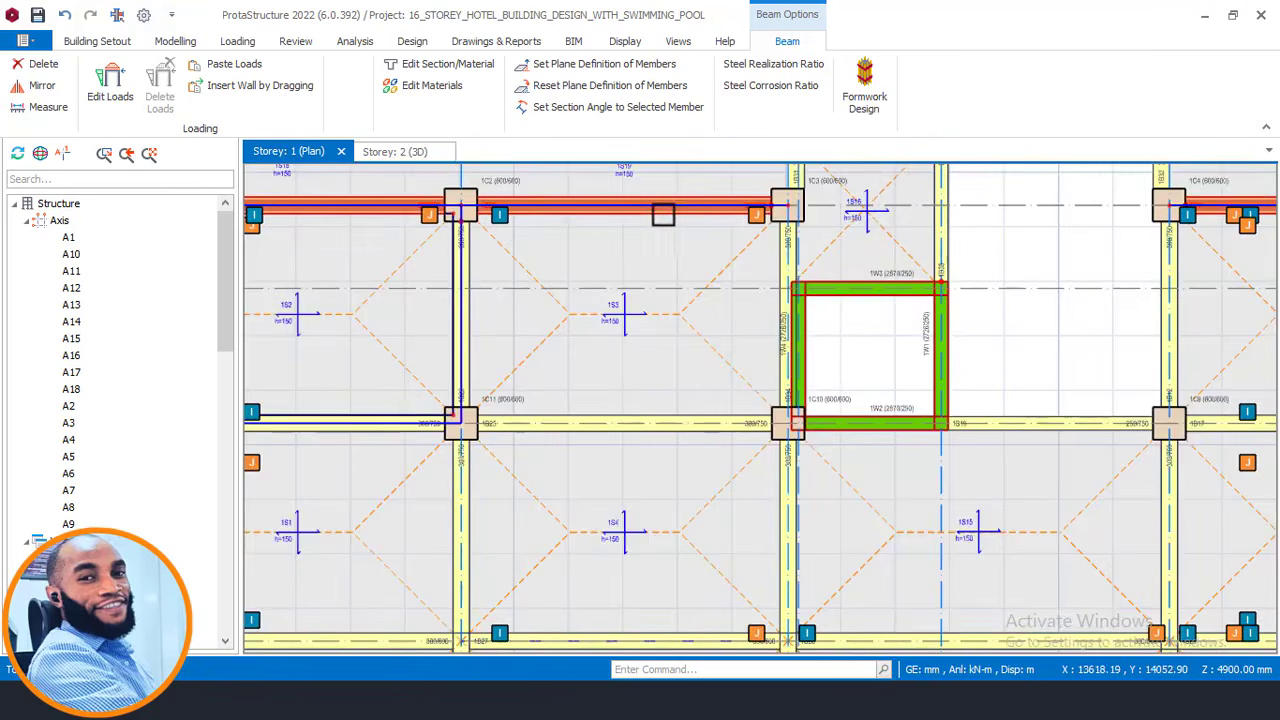
key("Escape")
- Check the pasted perimeter walls in the storey 1 plan and in the storey 2 3D view
scroll(640, 217, "down", 1)
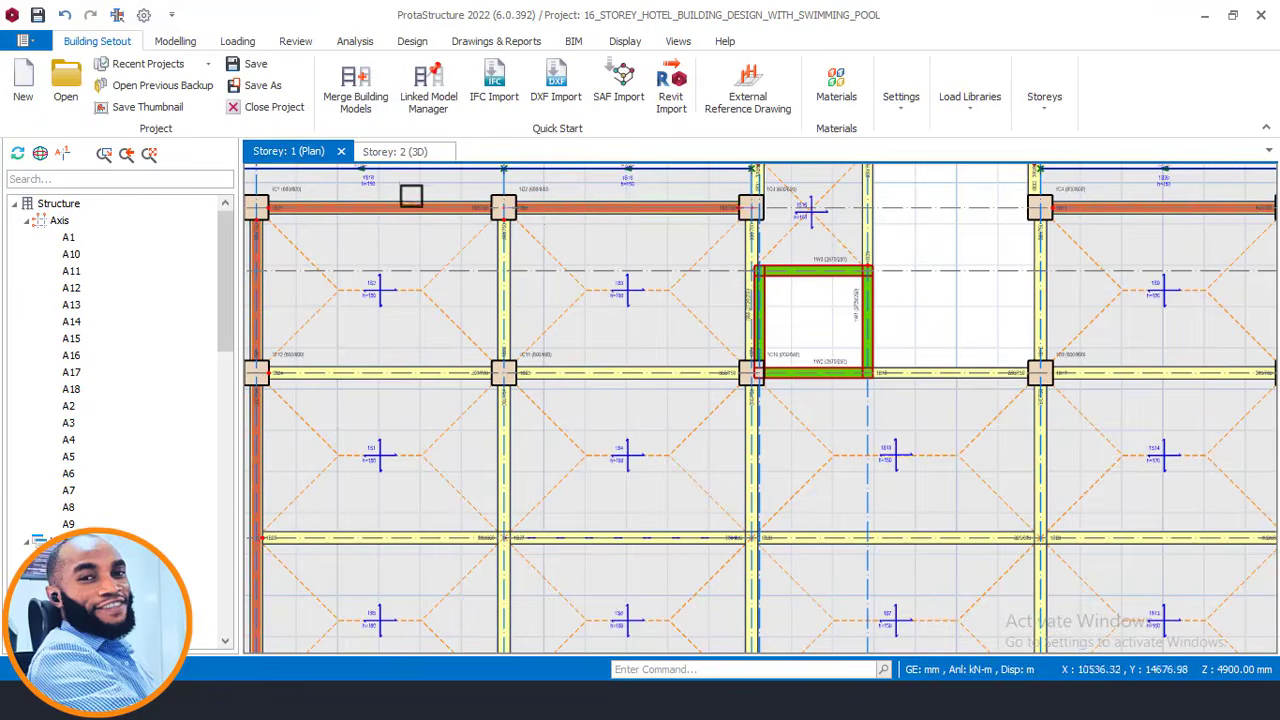
scroll(410, 196, "up", 3)
scroll(606, 244, "up", 1)
scroll(707, 243, "down", 2)
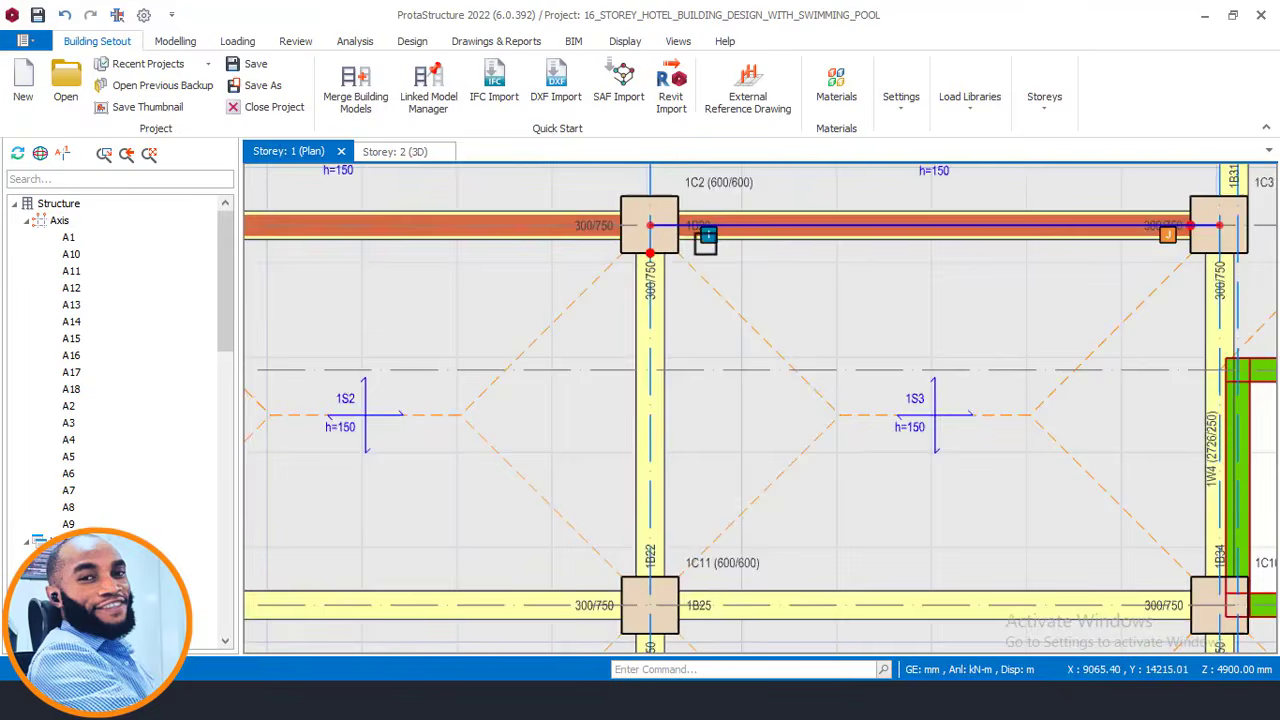
scroll(604, 268, "down", 1)
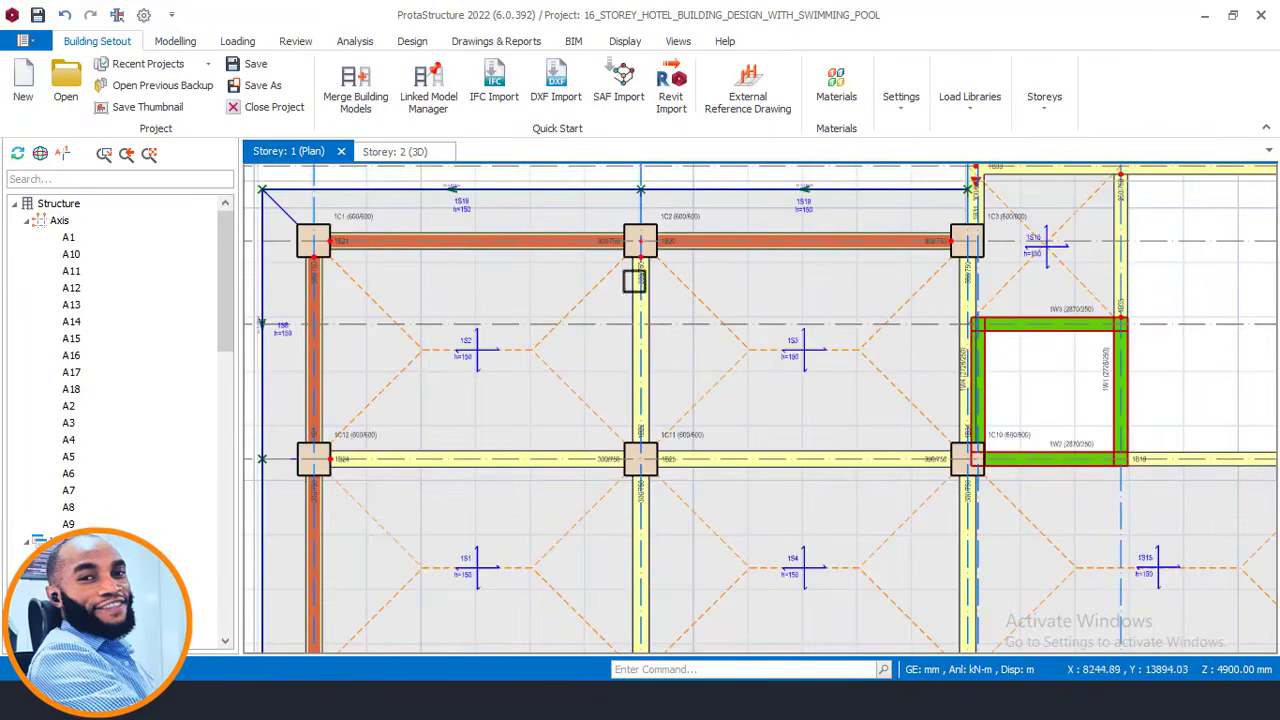
left_click(405, 152)
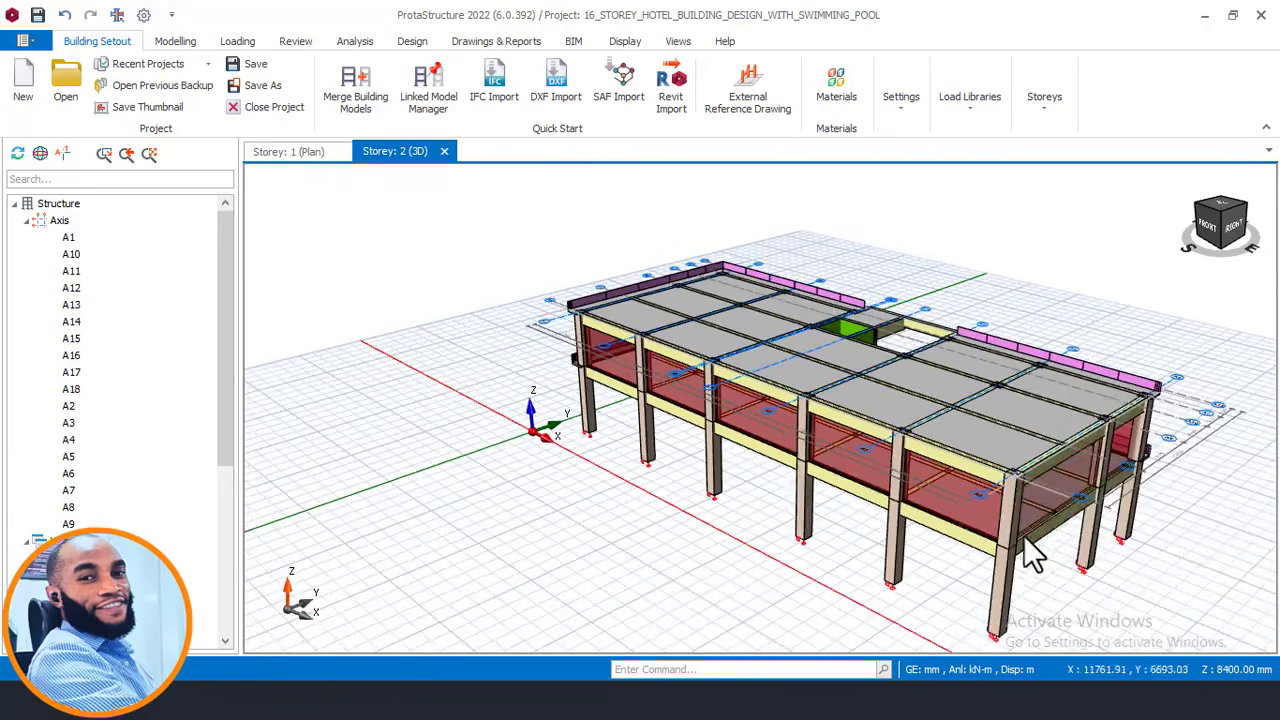
middle_click_drag(1018, 560, 749, 450)
scroll(757, 465, "up", 5)
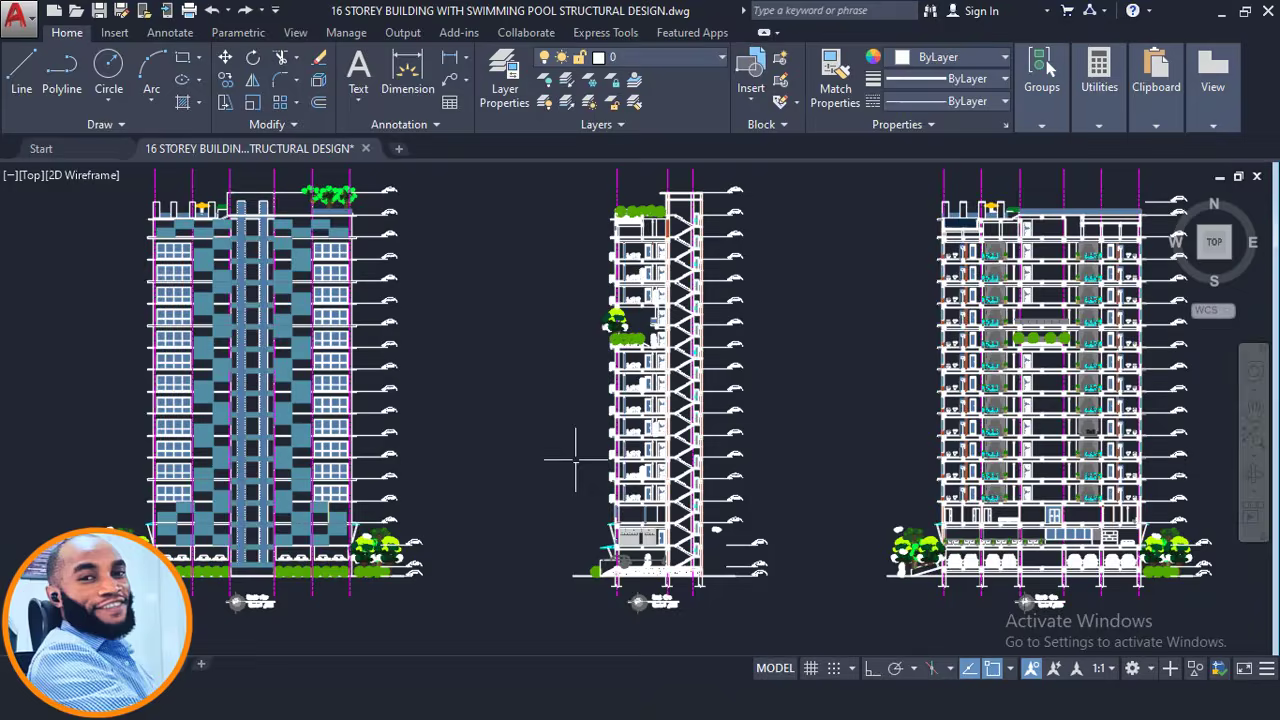
- Examine the stair section and the elevations in the architectural drawing, concentrating on the lower storeys
scroll(580, 443, "down", 3)
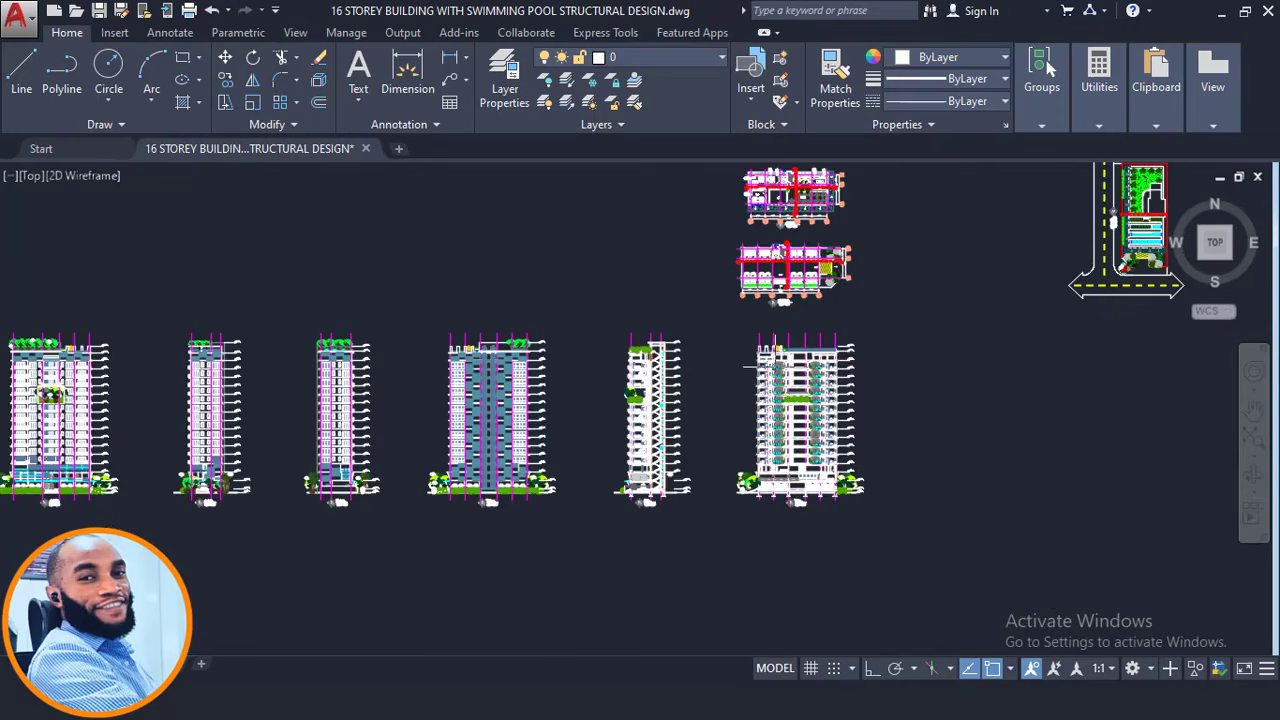
middle_click_drag(778, 369, 676, 487)
scroll(752, 546, "up", 5)
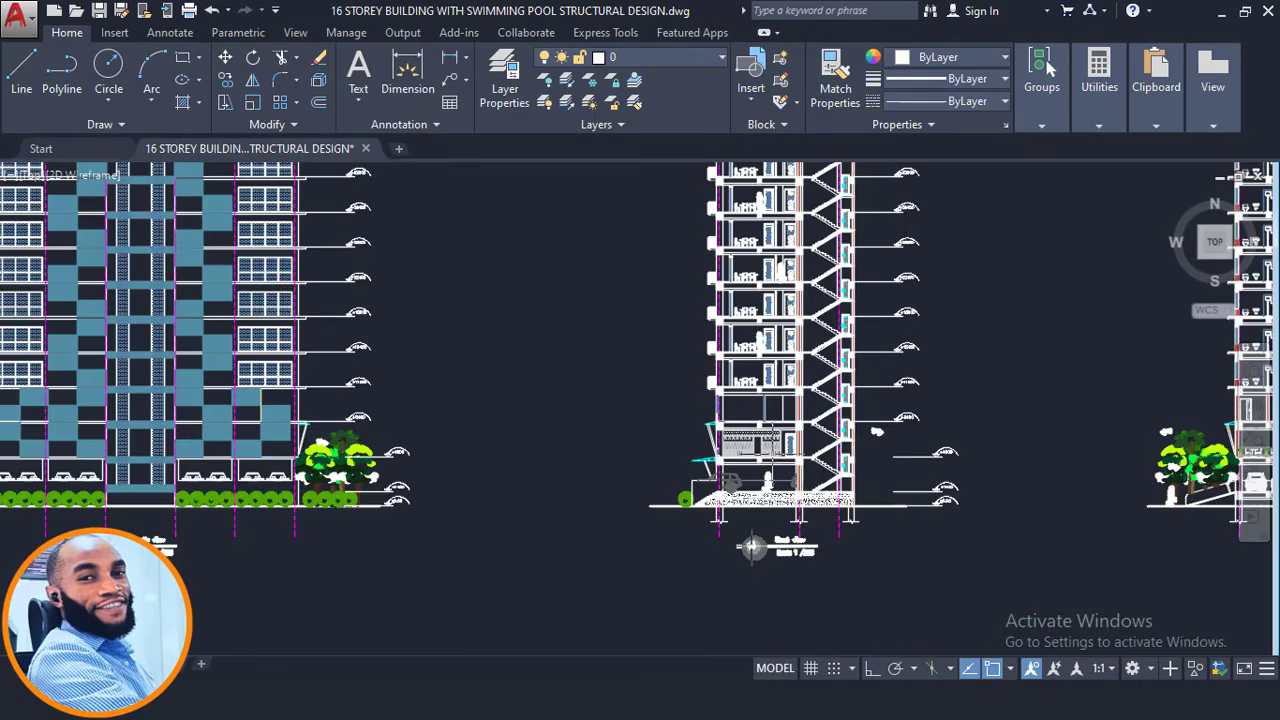
scroll(790, 411, "up", 2)
middle_click_drag(836, 399, 768, 555)
scroll(540, 509, "down", 8)
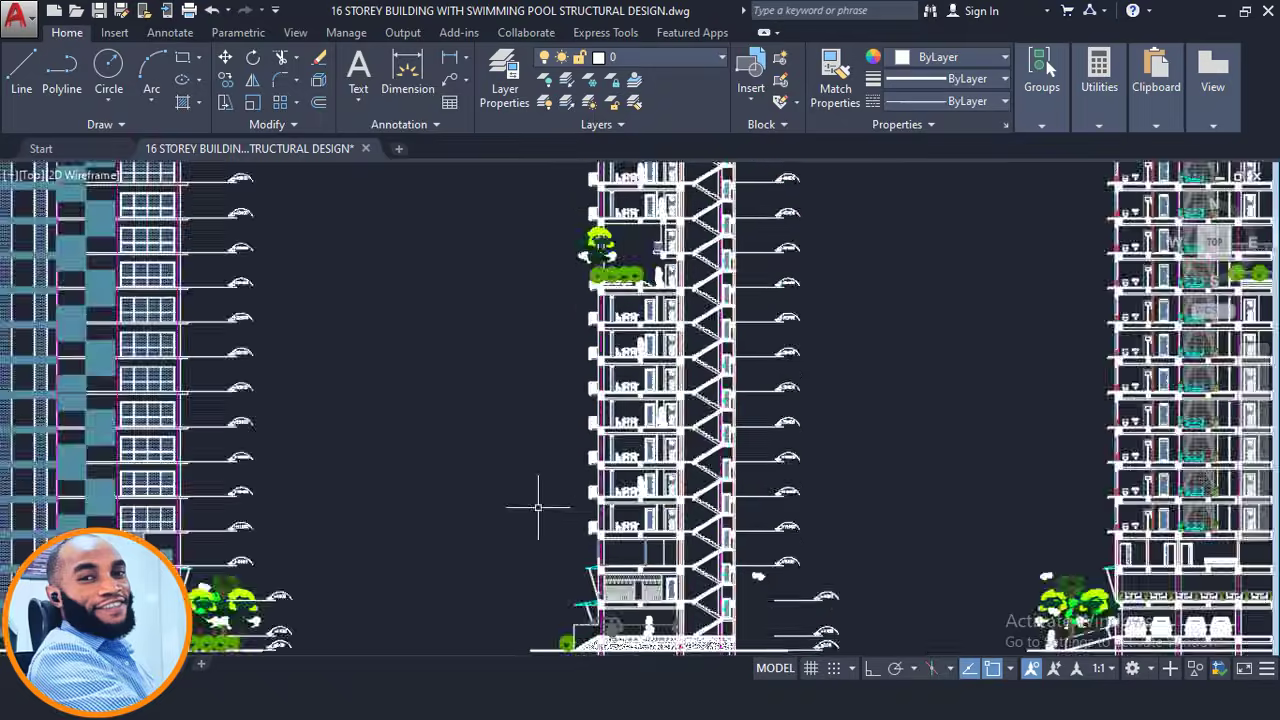
middle_click_drag(767, 433, 841, 383)
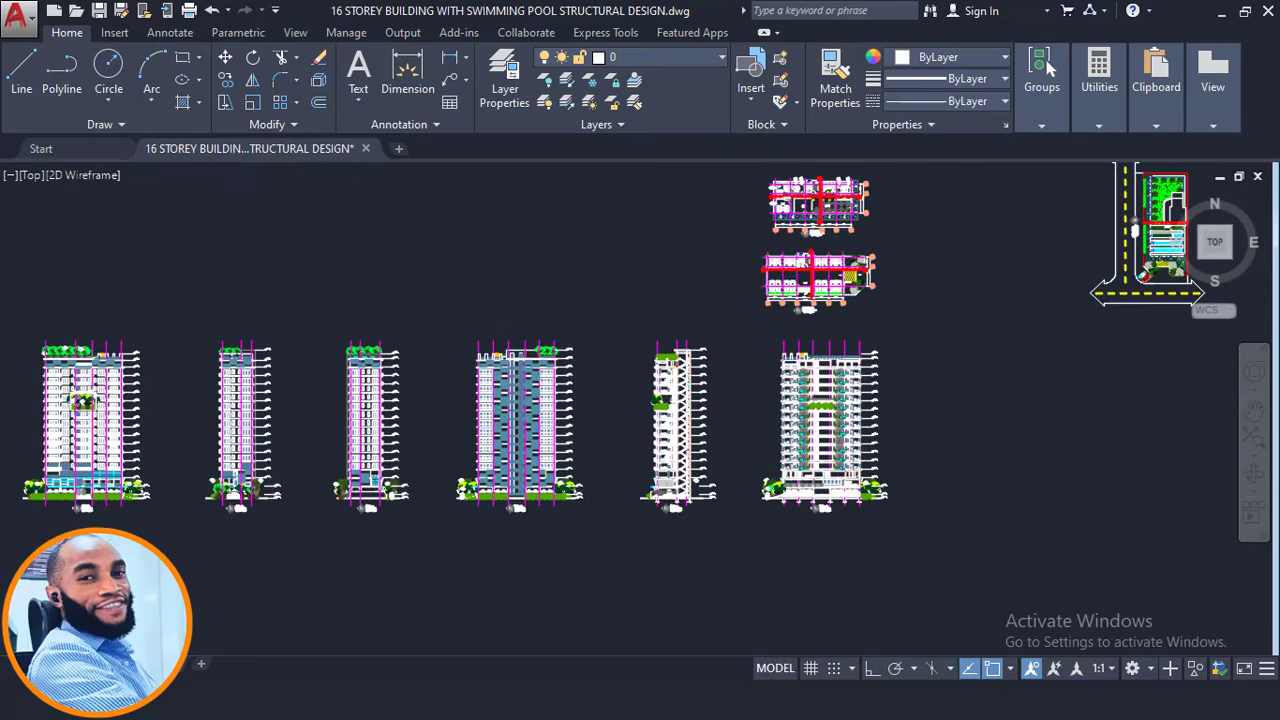
- Examine the walls around the projecting fire stair and lift core in the parking-level plan
middle_click_drag(521, 463, 351, 593)
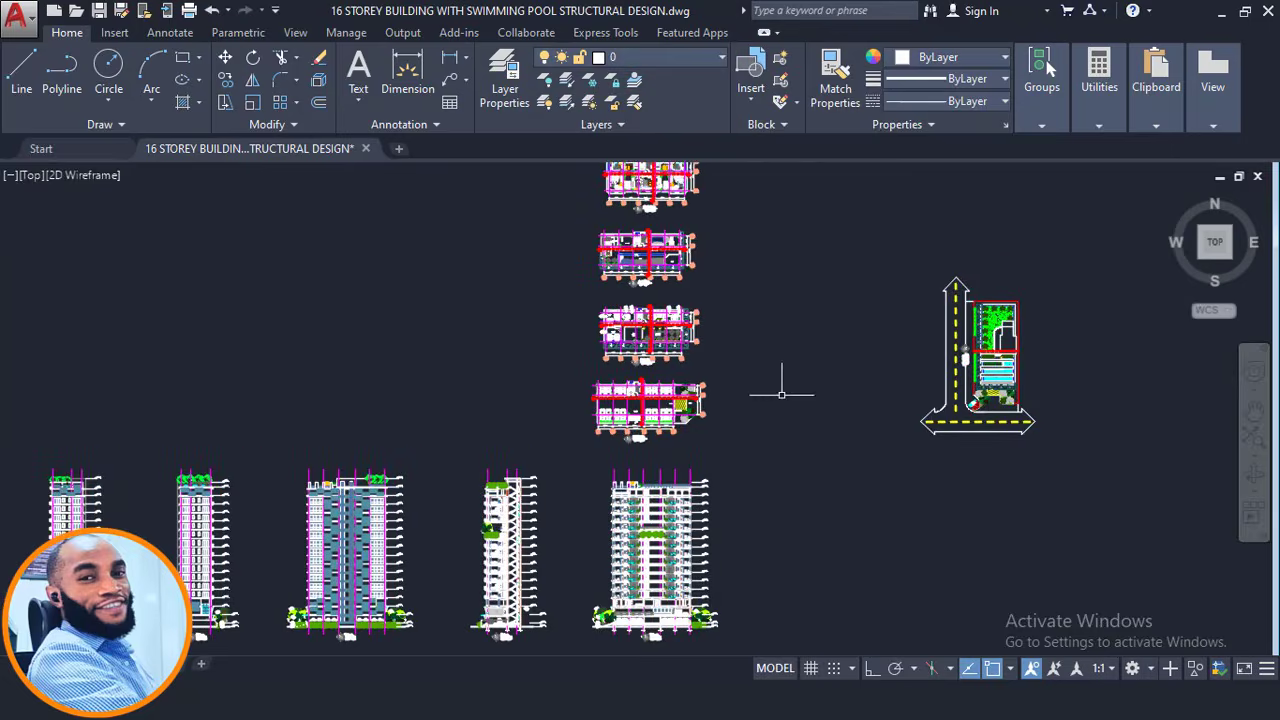
scroll(695, 314, "up", 6)
scroll(545, 318, "up", 2)
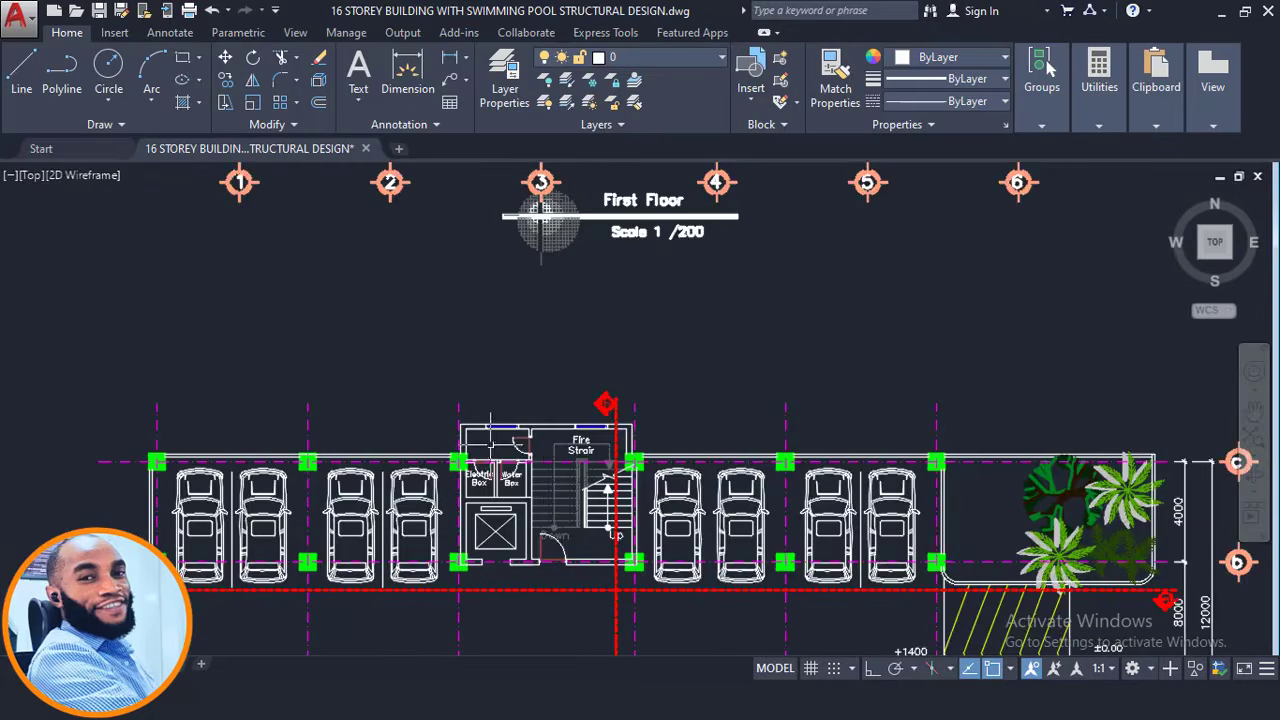
scroll(595, 428, "up", 6)
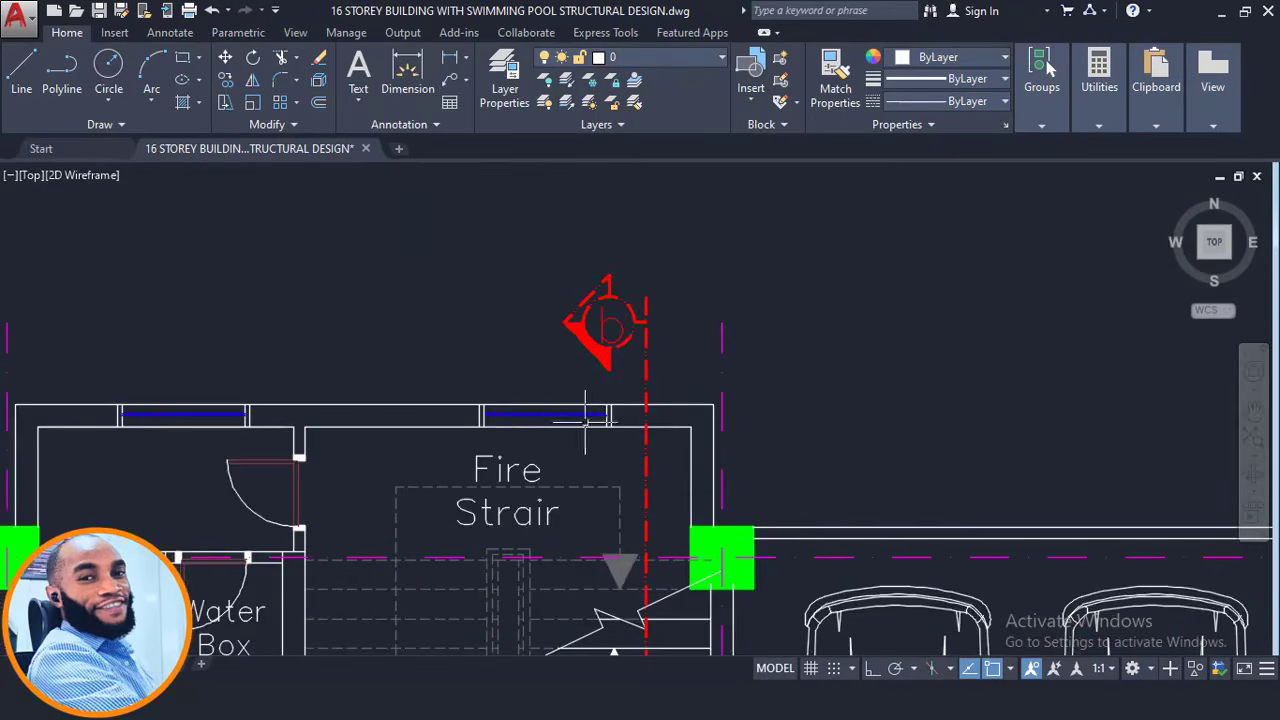
scroll(655, 415, "down", 2)
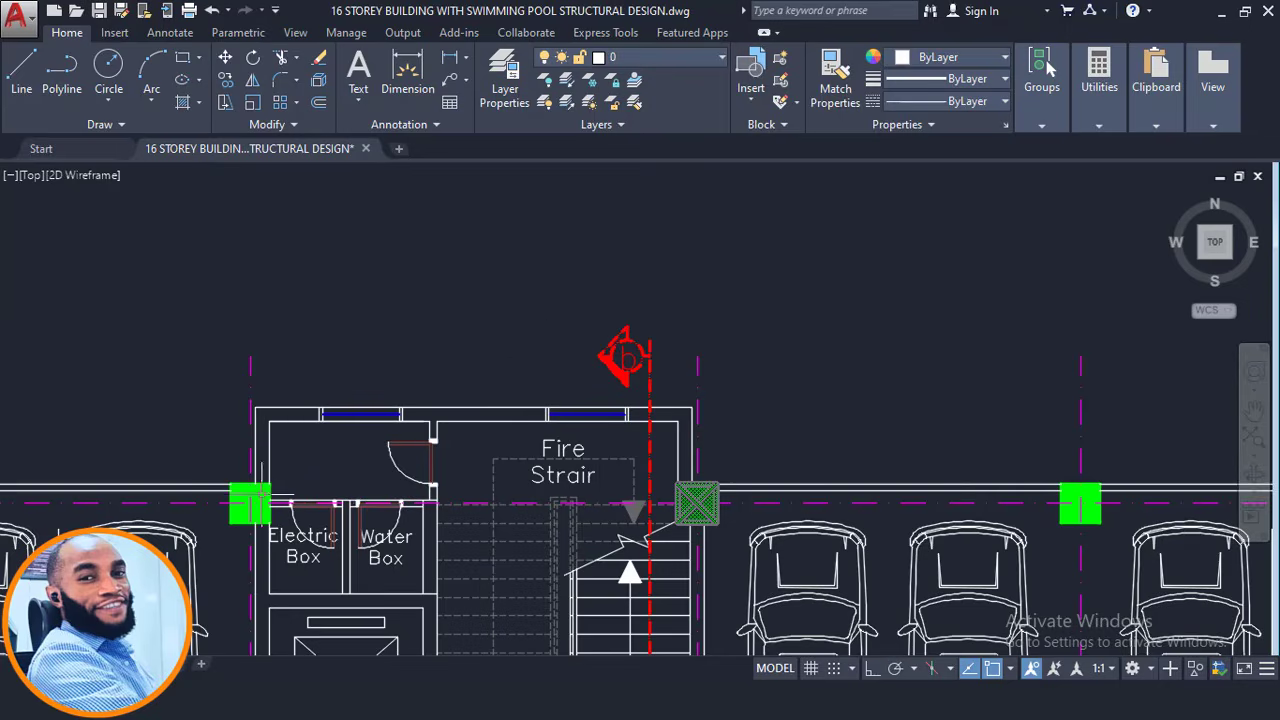
- Examine the fire stair enclosure and its windows in the floor plan with the security and meeting rooms
middle_click_drag(546, 345, 603, 658)
scroll(602, 648, "down", 2)
middle_click_drag(600, 322, 600, 650)
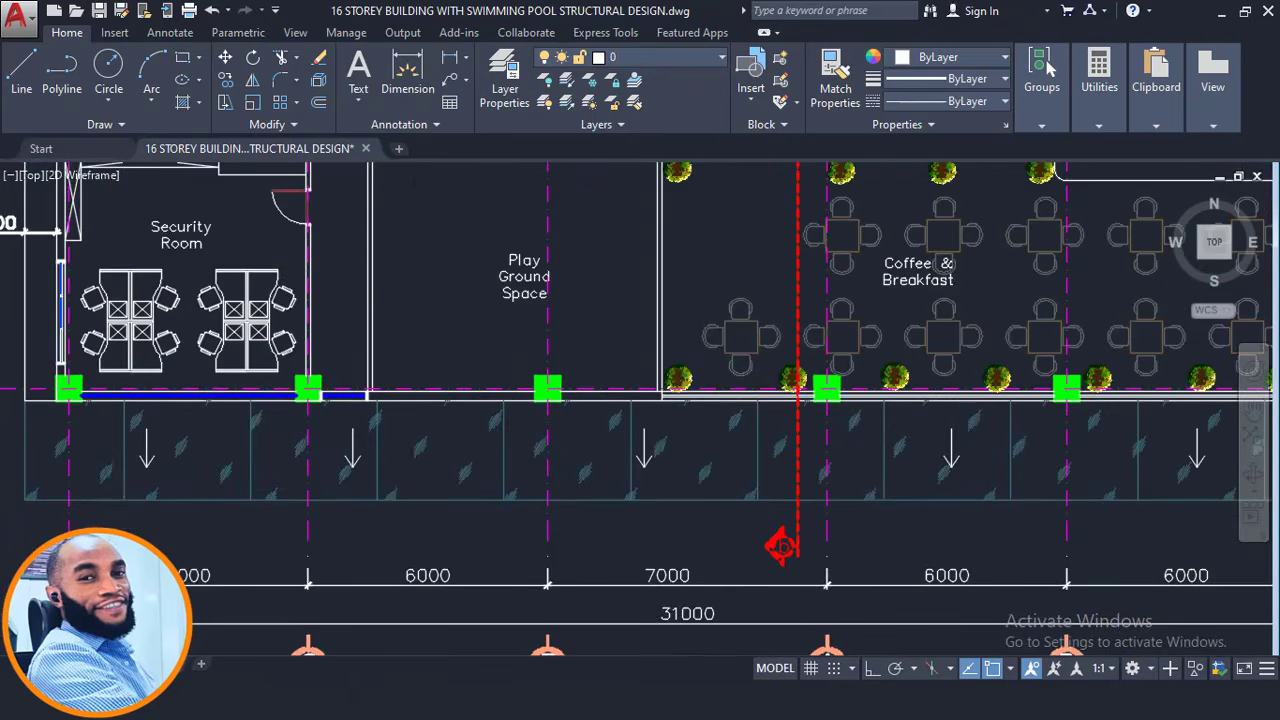
middle_click_drag(780, 590, 780, 262)
scroll(780, 255, "up", 2)
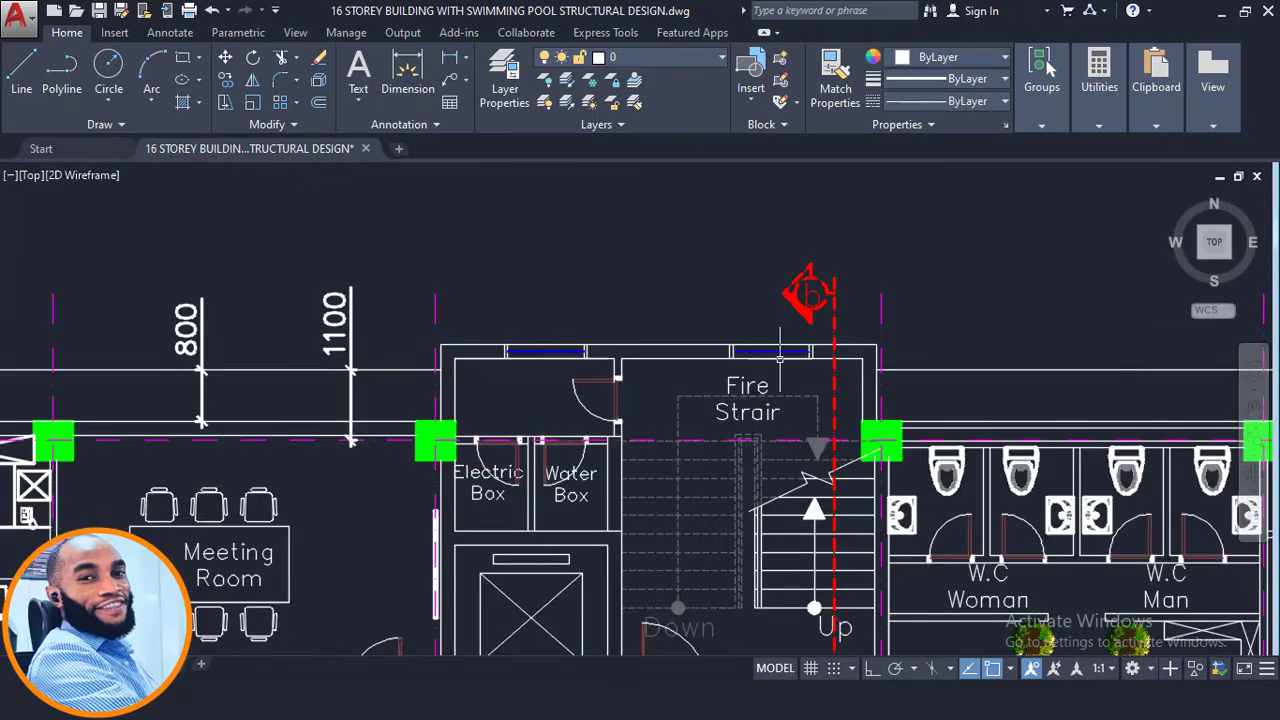
scroll(780, 355, "up", 2)
scroll(548, 343, "down", 12)
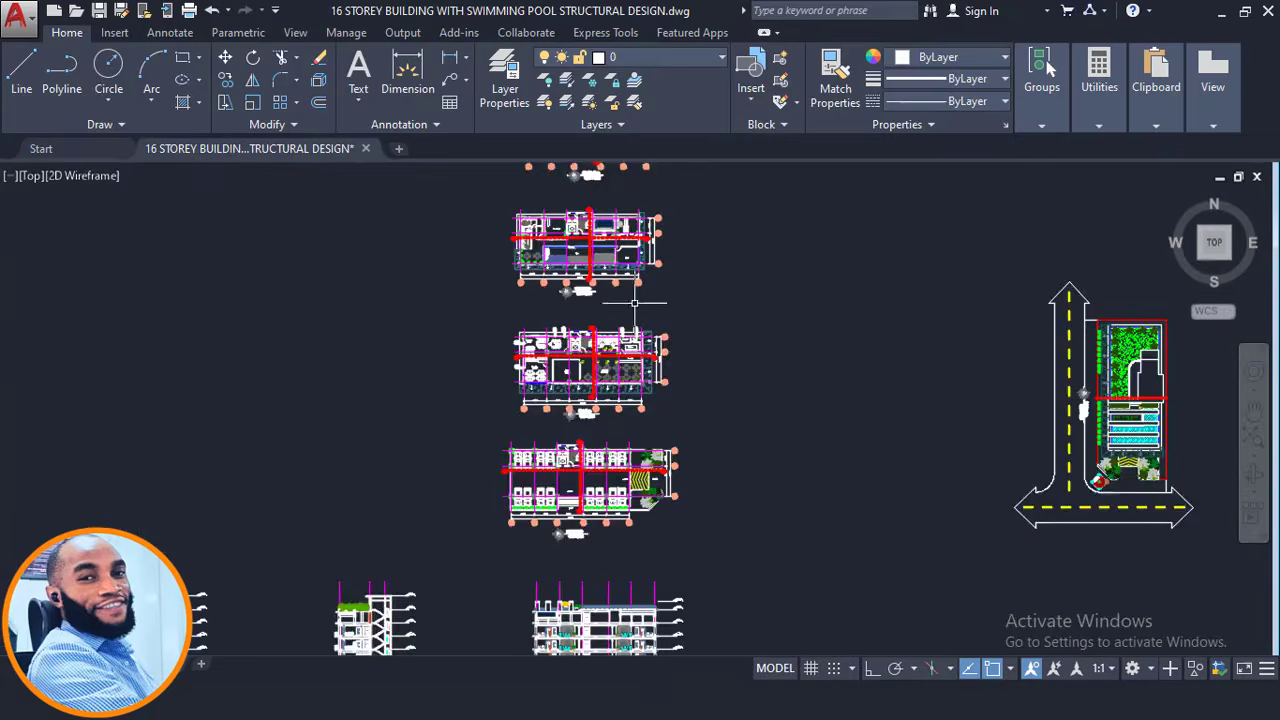
- Examine the fire stair and lift core walls in the storage floor plan with the water tank areas
middle_click_drag(634, 300, 646, 555)
middle_click_drag(627, 240, 634, 288)
scroll(628, 268, "up", 8)
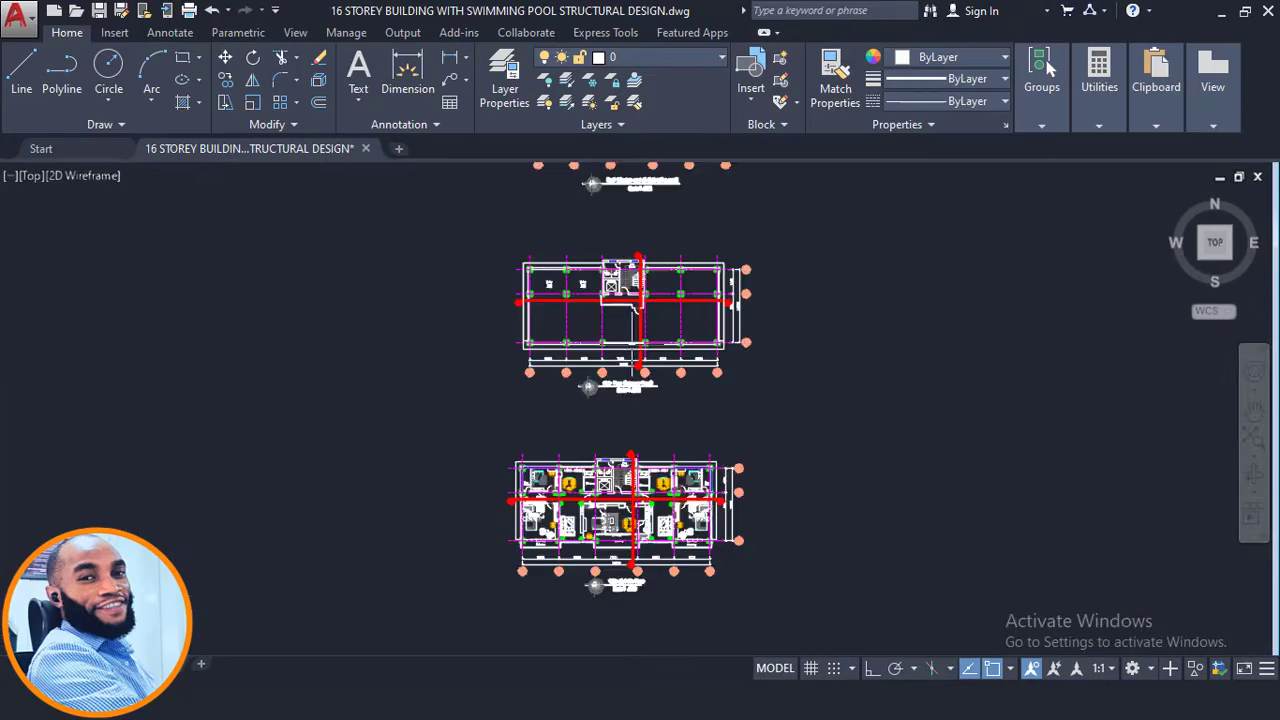
scroll(603, 286, "up", 2)
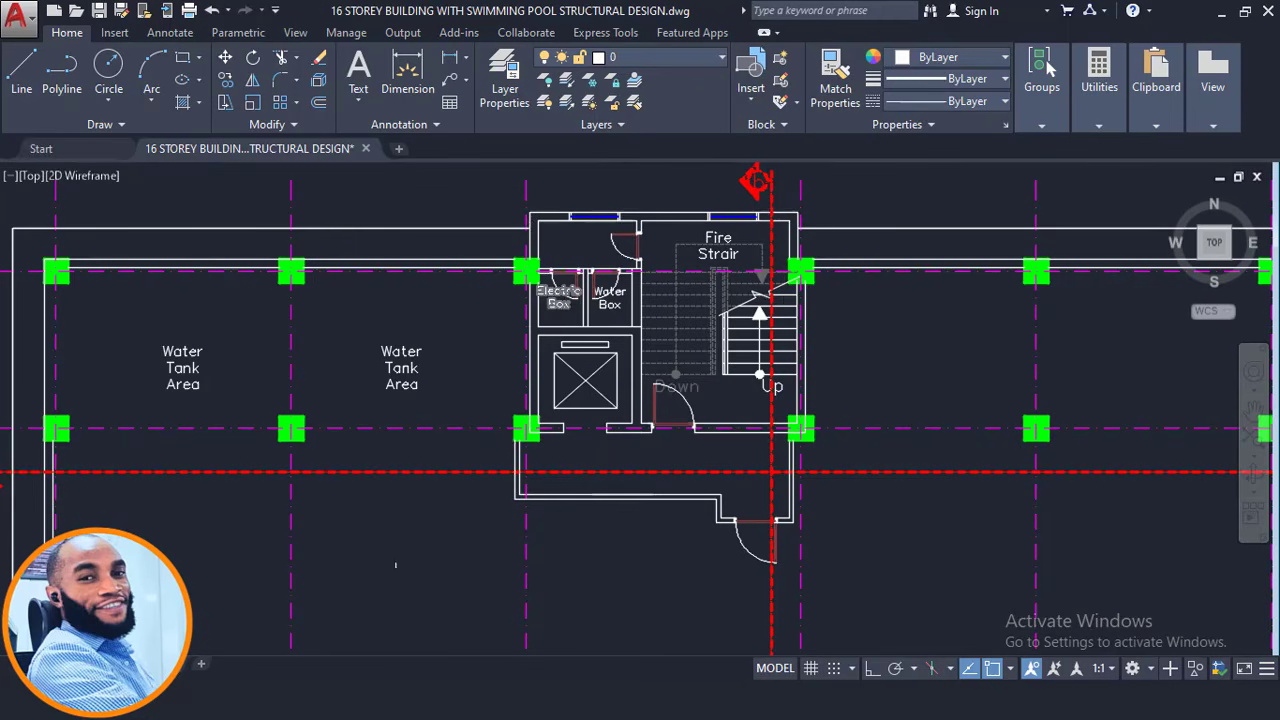
- Switch to ProtaStructure and paste the copied wall load onto projecting-bay beams 1B33, 1B31 and 1B32 in the storey 1 plan
left_click(292, 698)
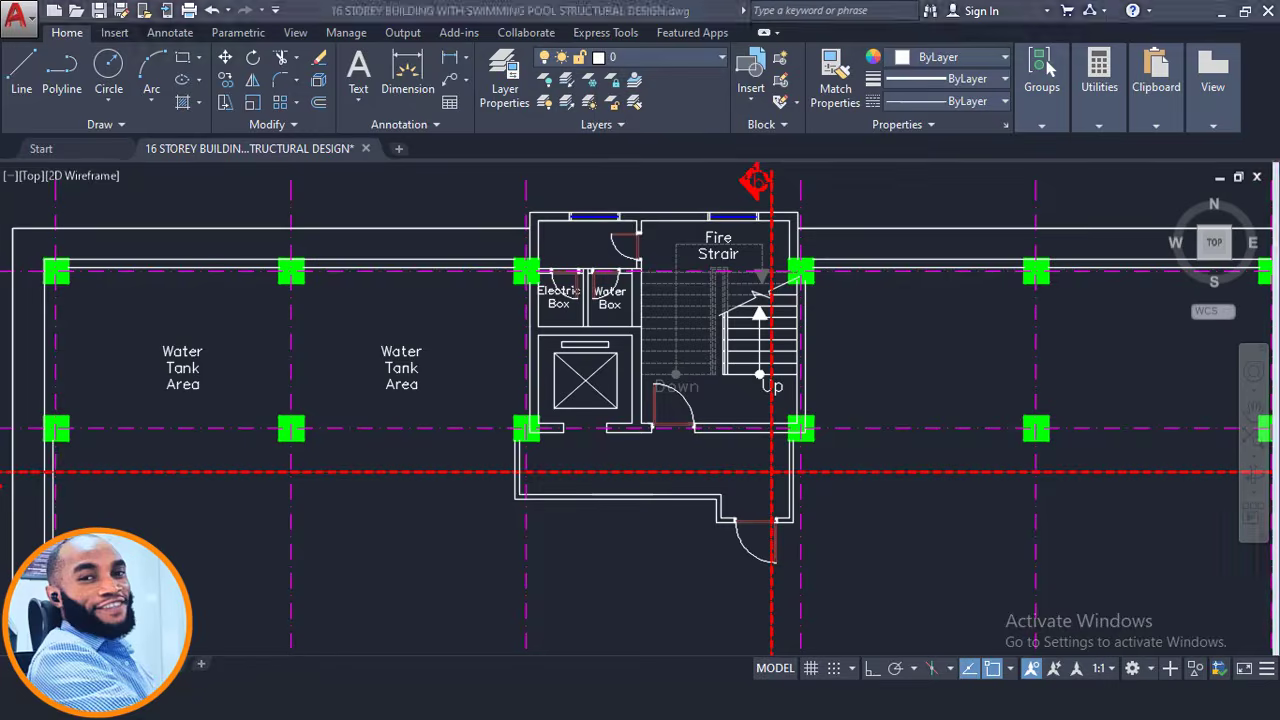
scroll(796, 268, "down", 3)
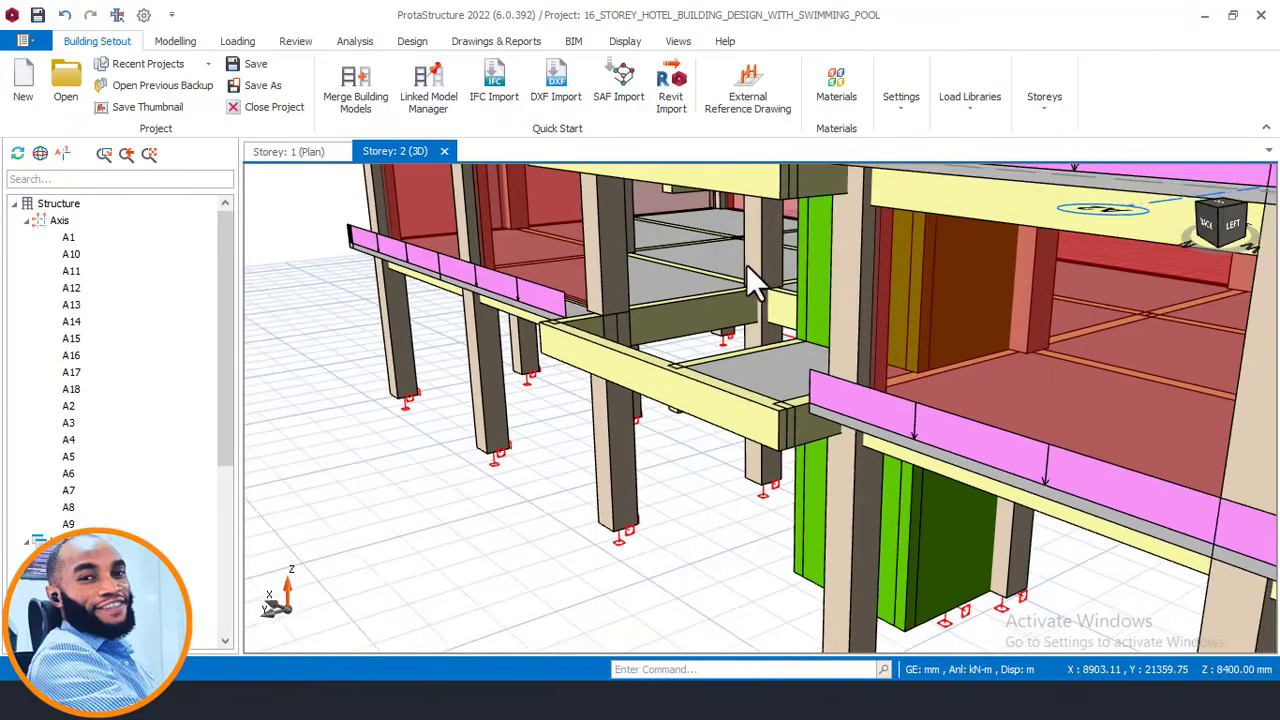
scroll(623, 423, "up", 3)
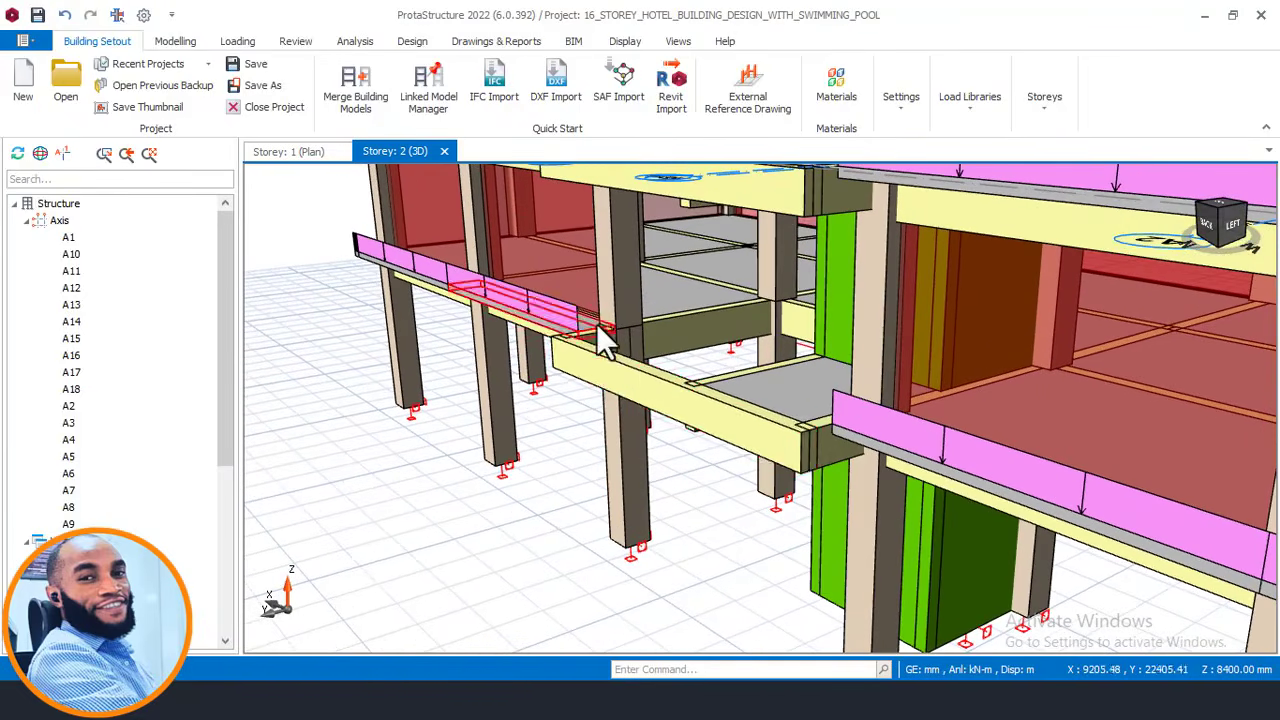
left_click(292, 152)
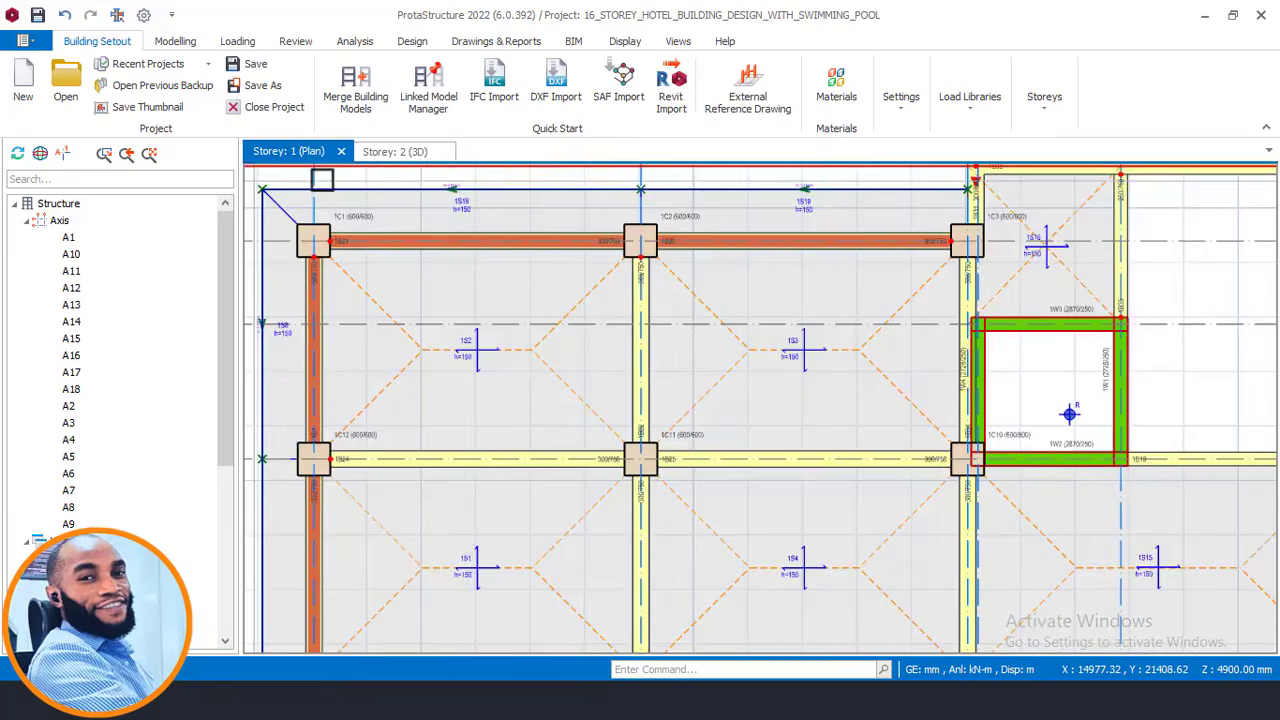
scroll(637, 292, "down", 2)
scroll(589, 366, "up", 5)
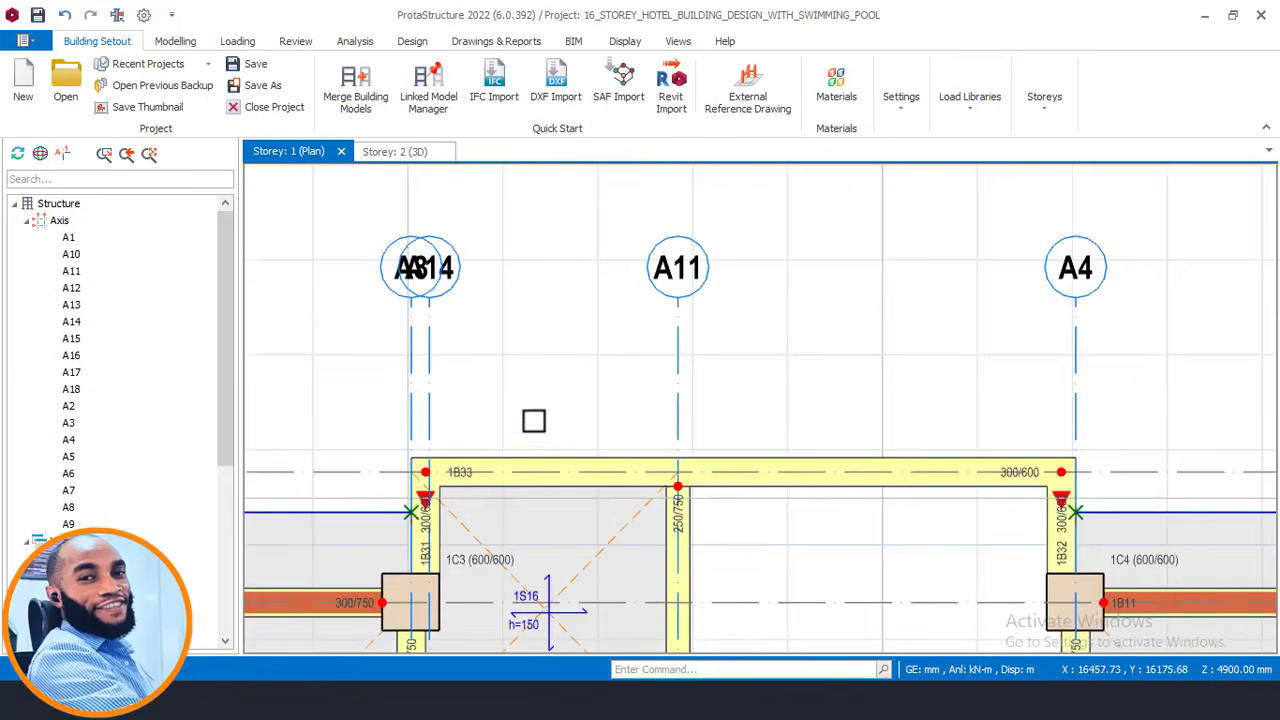
left_click(669, 278)
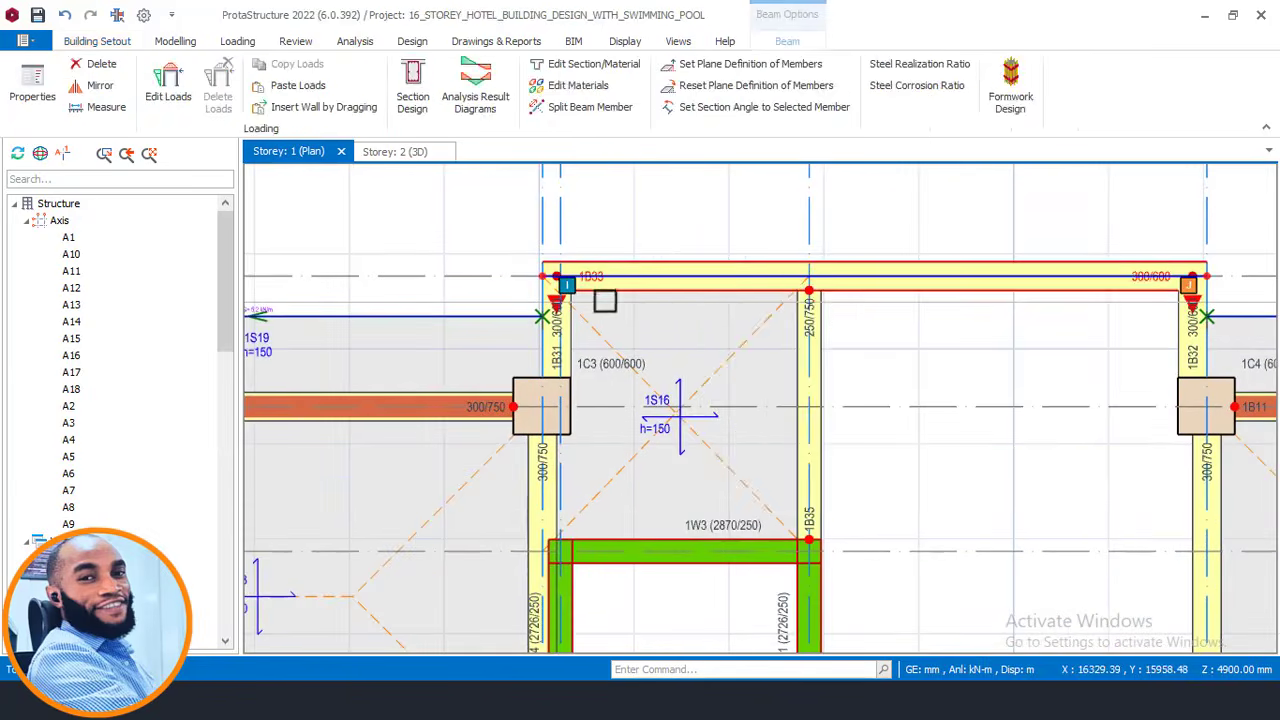
left_click(550, 345)
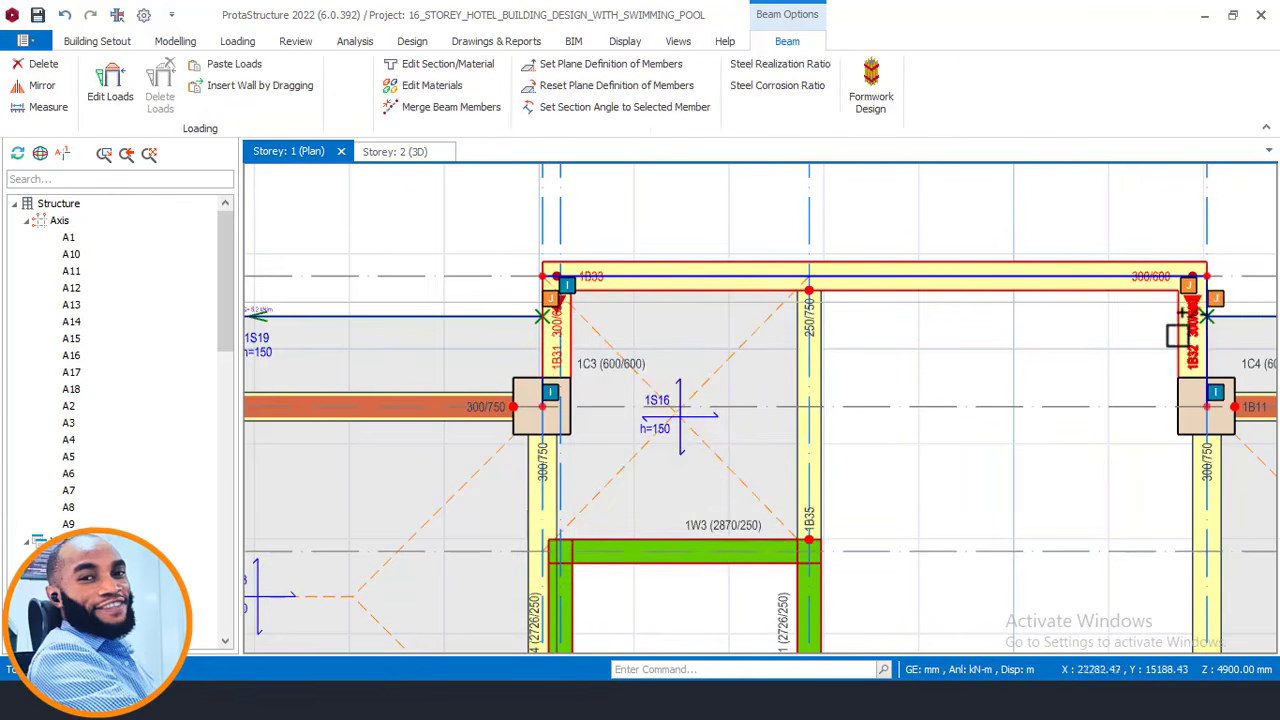
left_click(1180, 335)
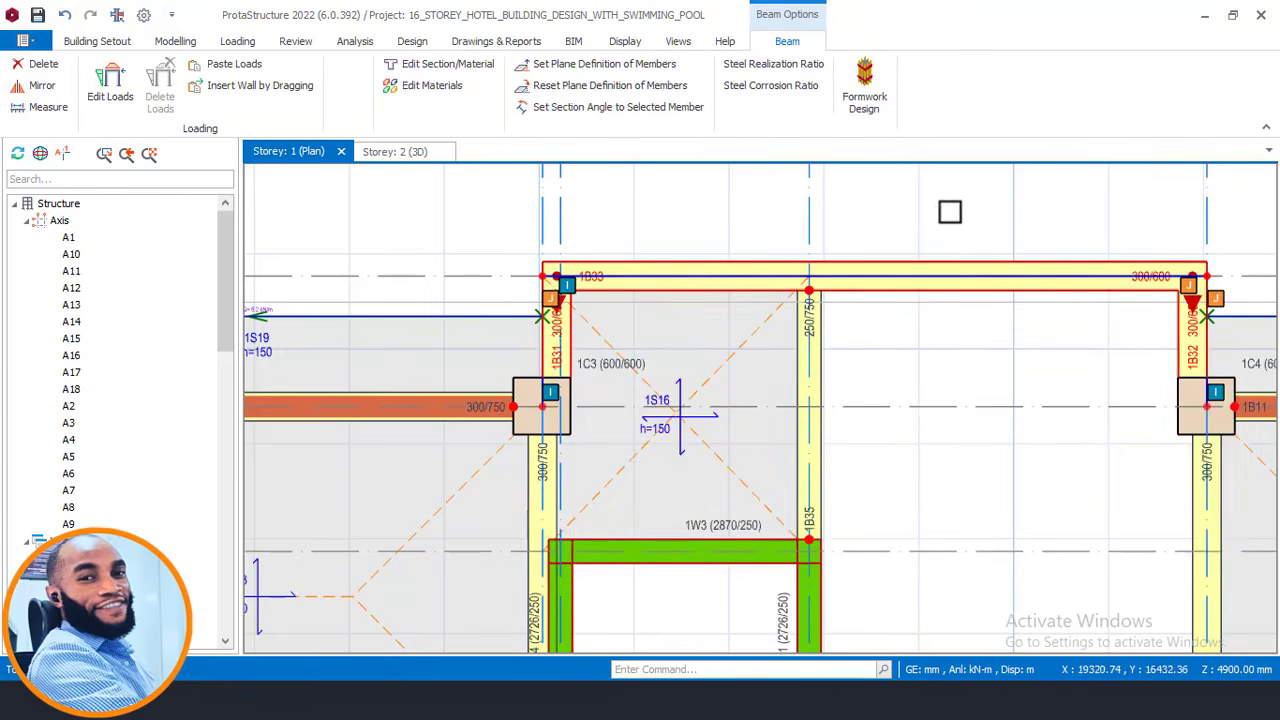
right_click(978, 256)
left_click(1063, 312)
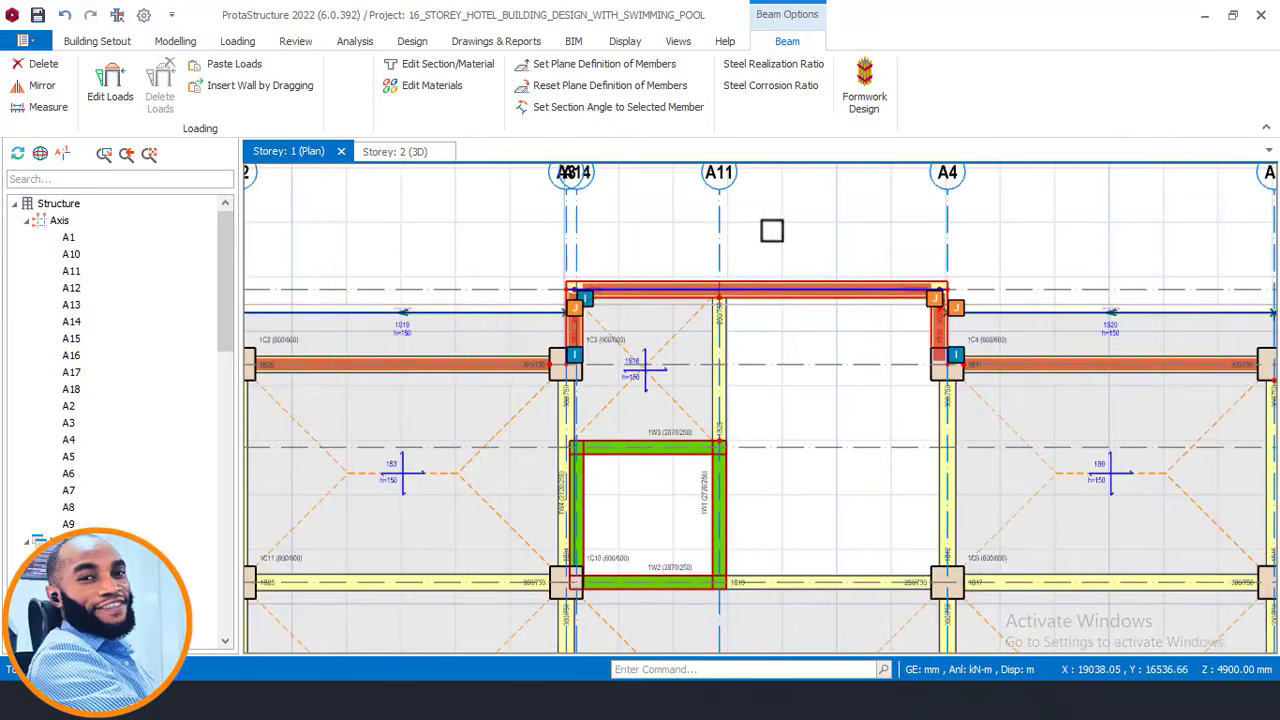
key("Escape")
- Check the projecting bay's pasted walls in the storey 2 3D view, looking from the back of the building
left_click(394, 152)
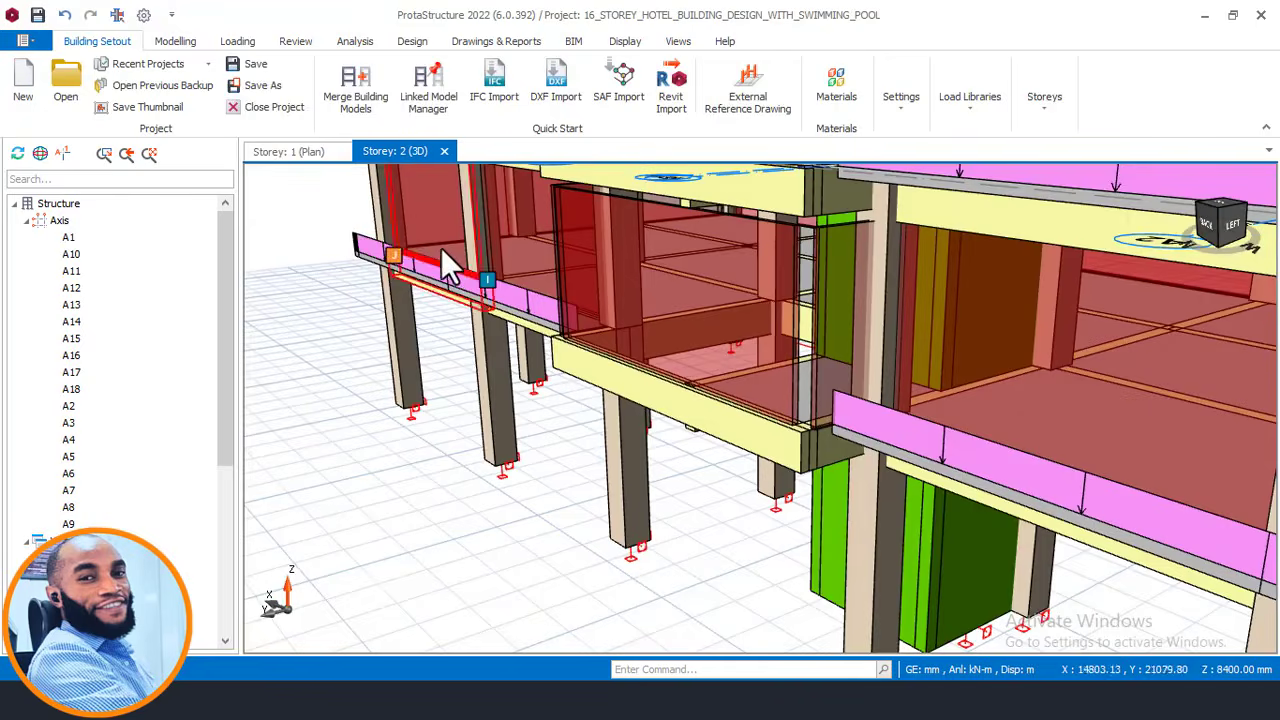
scroll(532, 332, "down", 3)
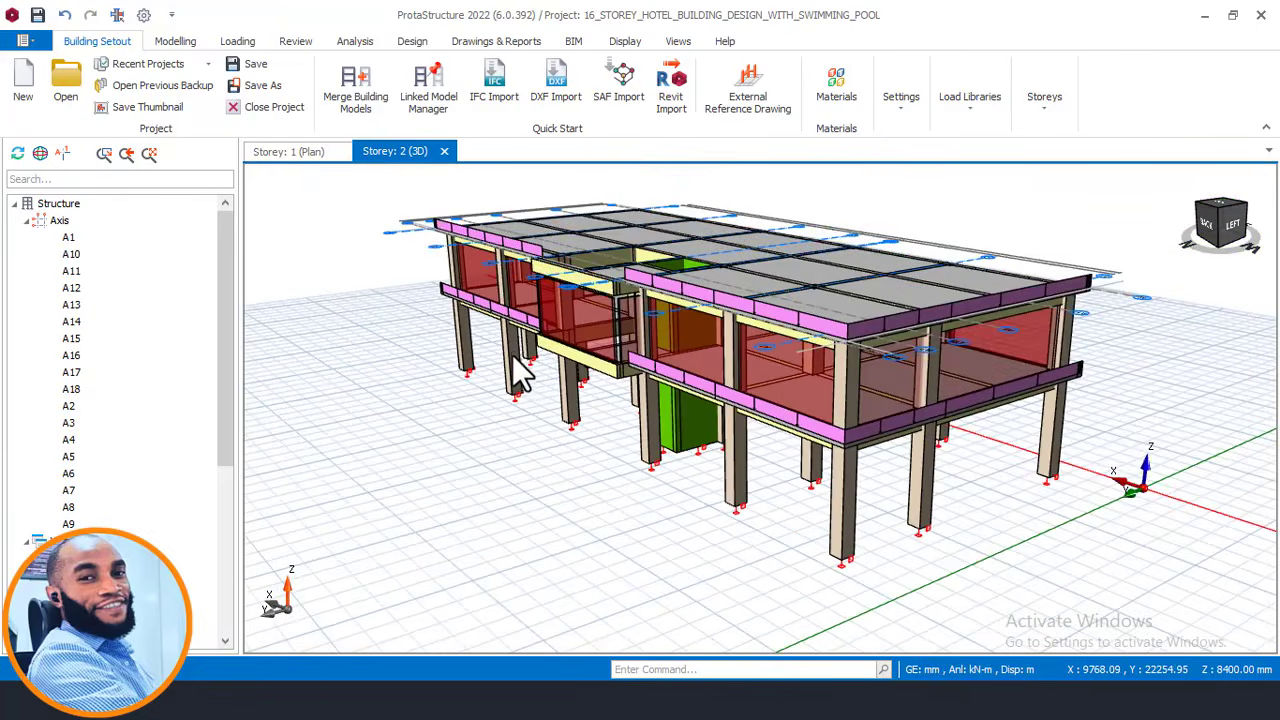
middle_click_drag(516, 356, 590, 363)
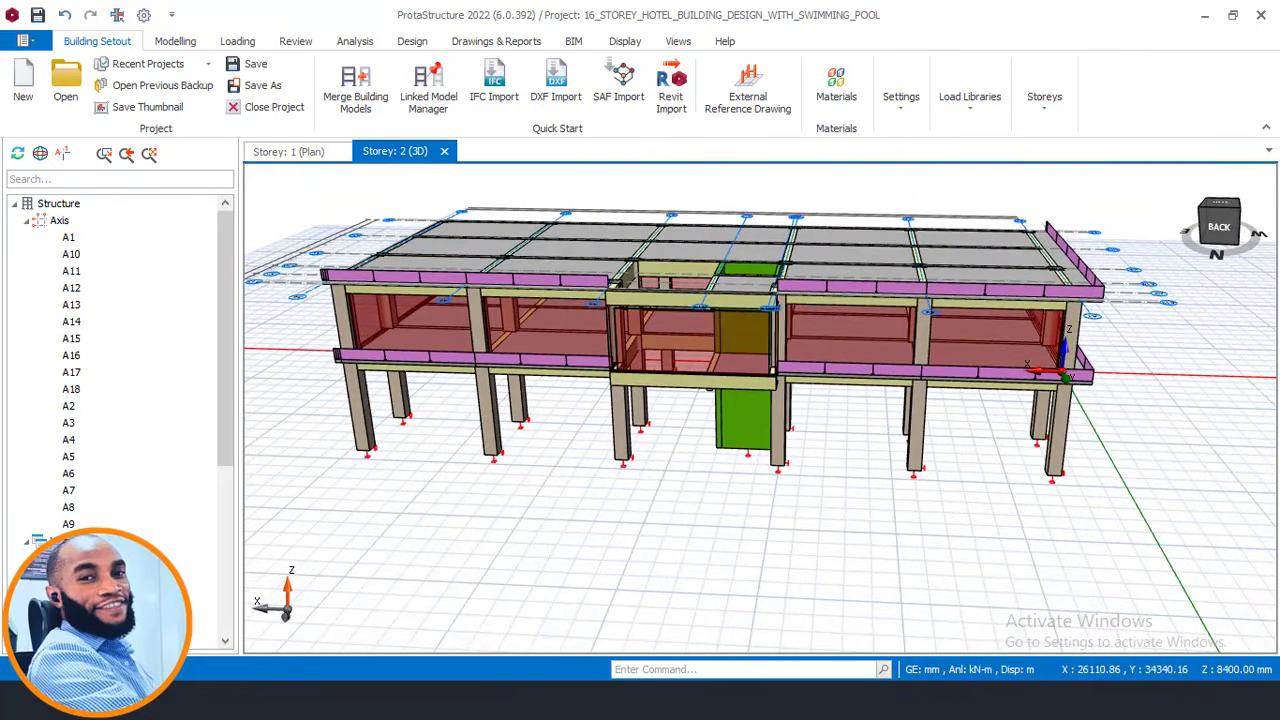
- Set the 3D view to storey 1 and then storey 0, and inspect the perimeter walls around the frame
double_click(95, 641)
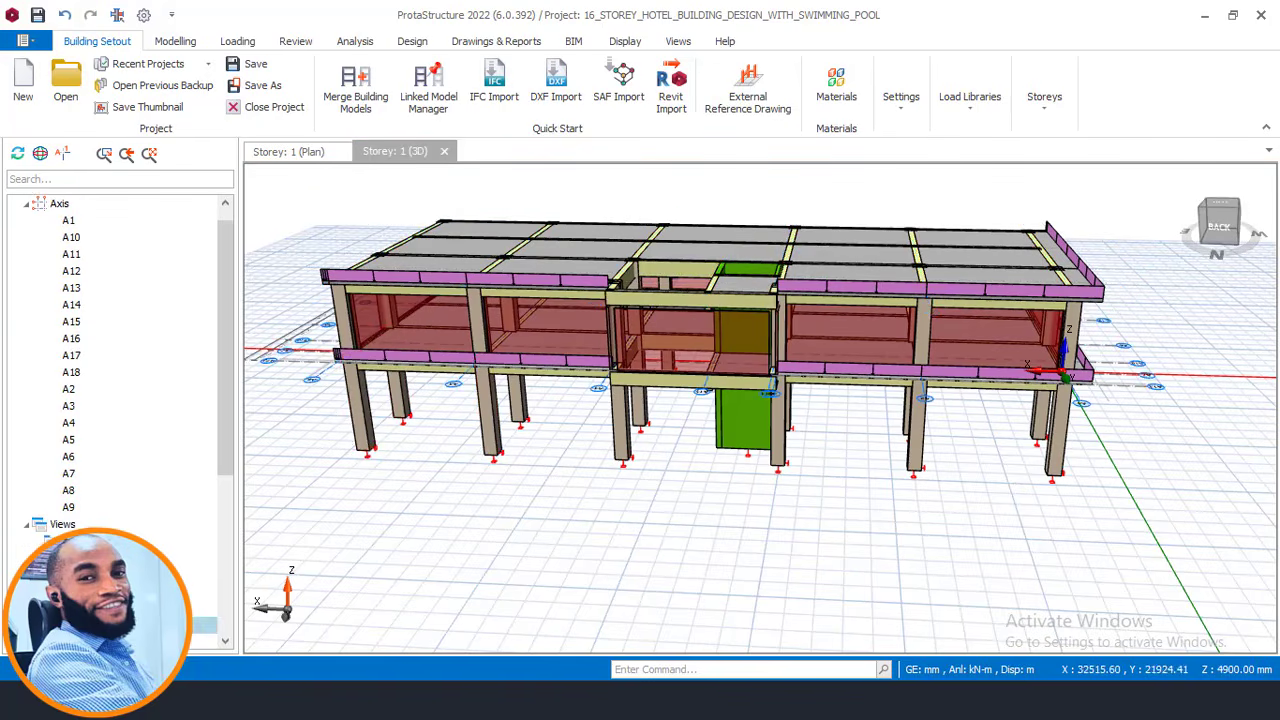
double_click(97, 627)
scroll(766, 464, "down", 2)
middle_click_drag(768, 466, 714, 446)
scroll(838, 424, "up", 5)
scroll(832, 423, "down", 3)
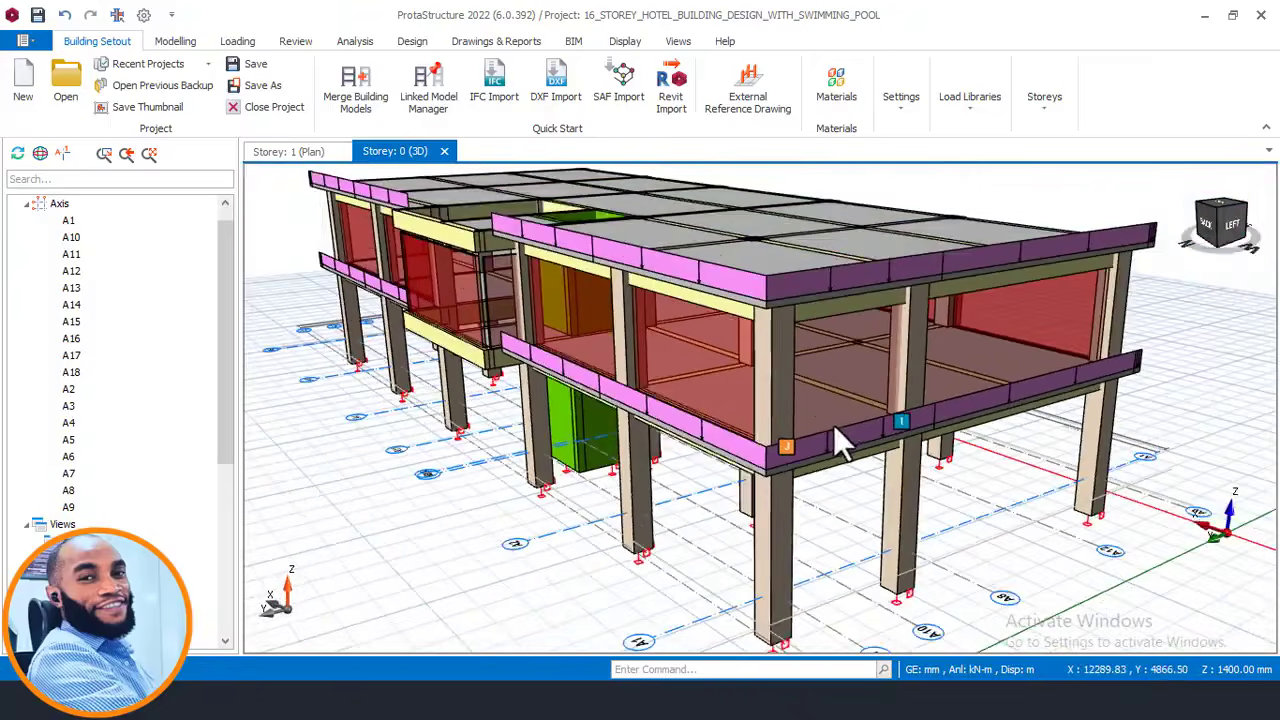
middle_click_drag(833, 424, 806, 400)
scroll(760, 366, "up", 3)
middle_click_drag(729, 386, 800, 383)
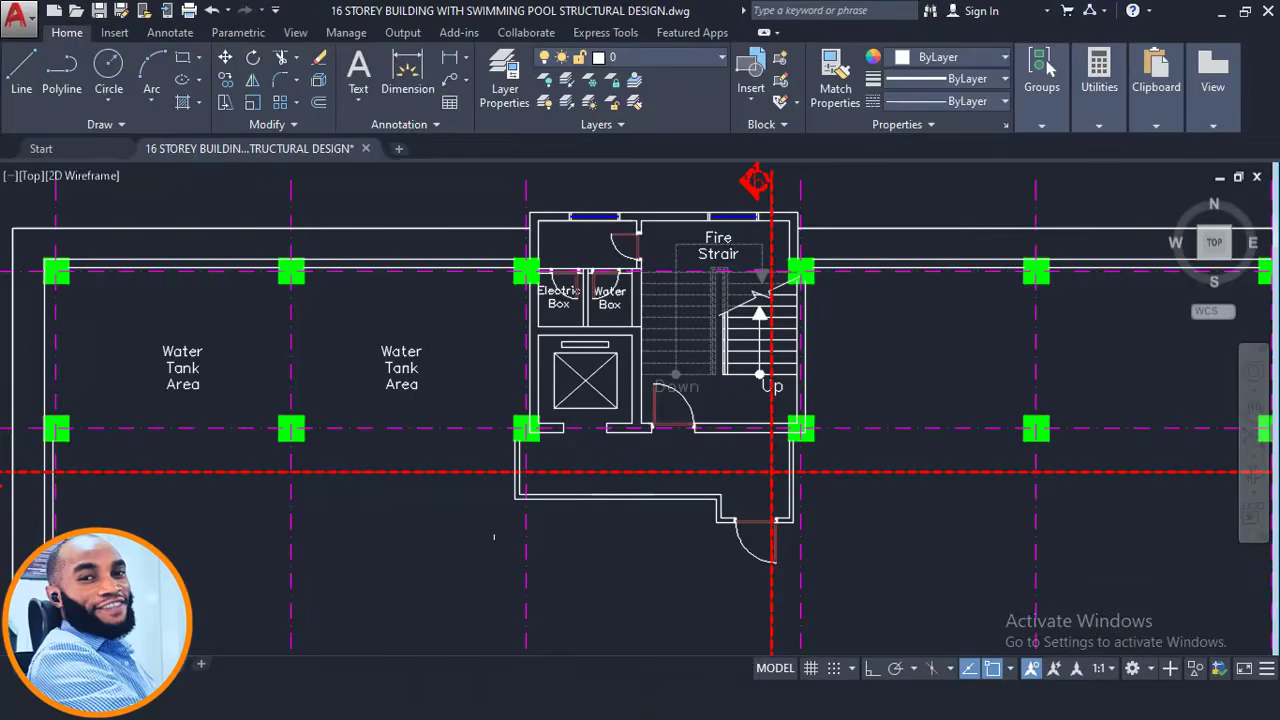
- Switch to AutoCAD and look over the storage floor plan and the neighbouring floor plans
scroll(680, 400, "down", 5)
scroll(620, 430, "up", 4)
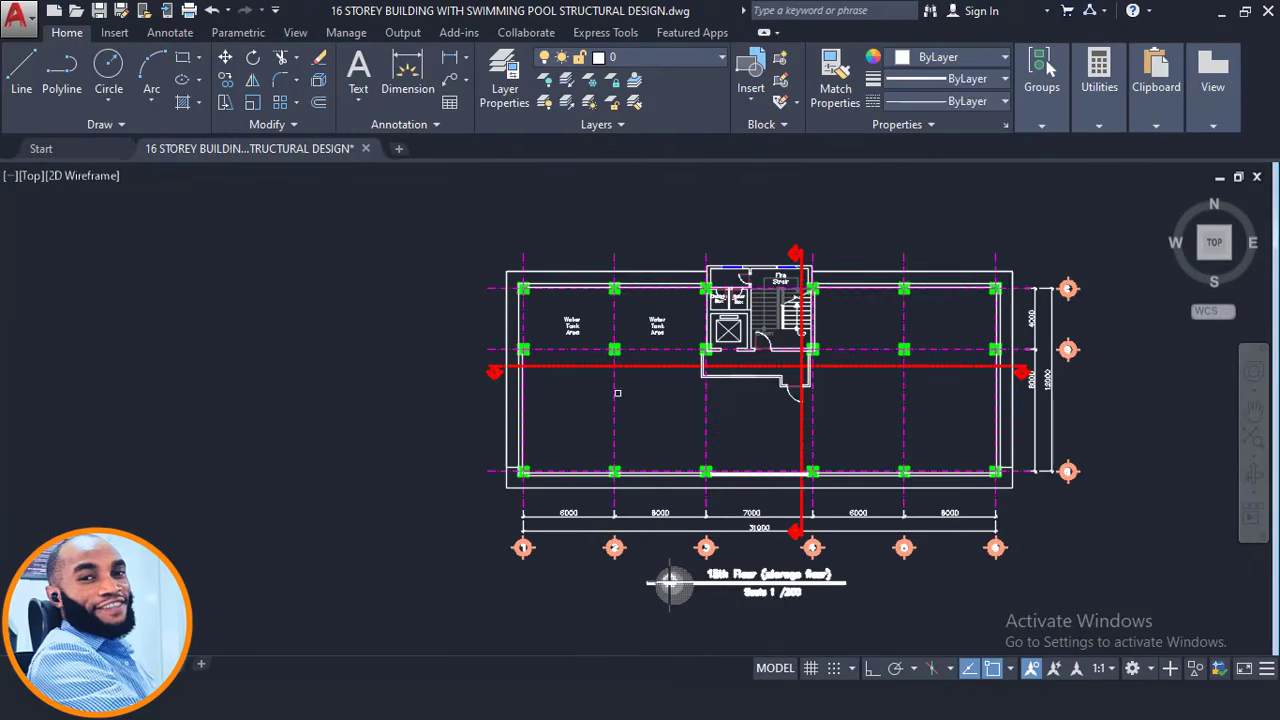
scroll(620, 430, "down", 2)
scroll(622, 346, "up", 4)
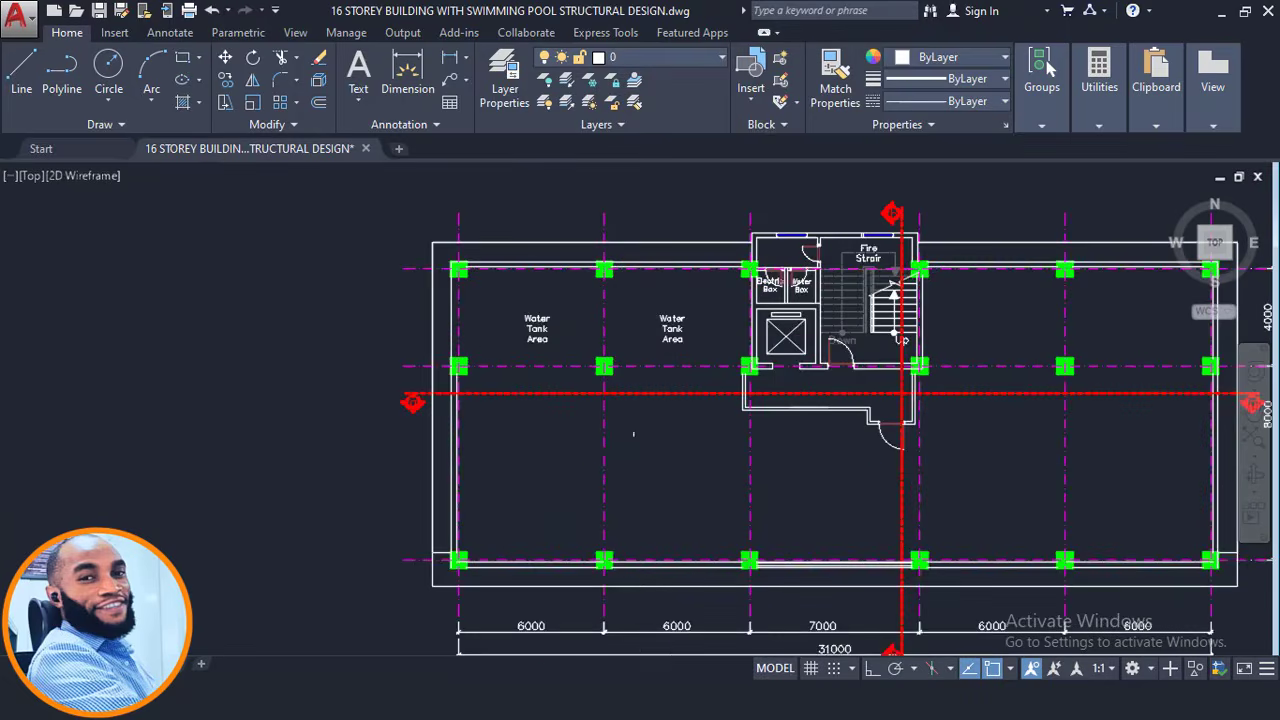
scroll(1032, 461, "down", 8)
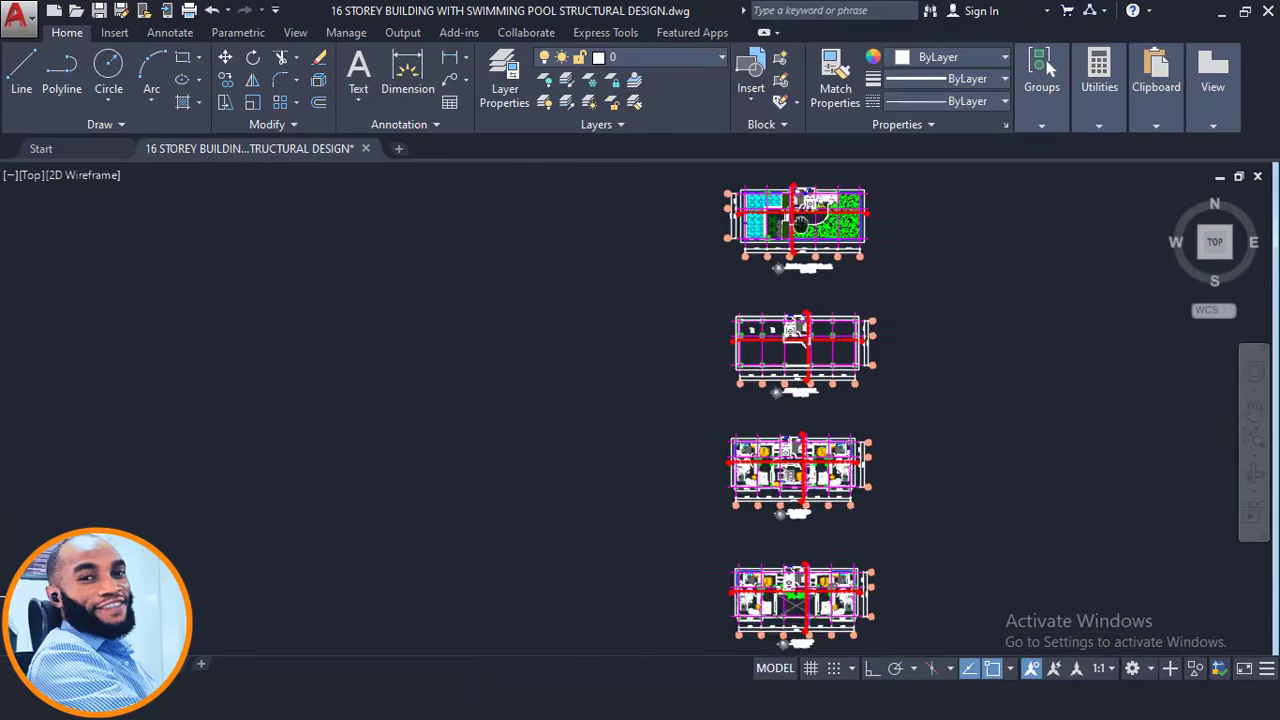
scroll(795, 250, "down", 4)
- Examine the interior partition walls around the manager office and meeting room in the floor plan above the parking level
scroll(714, 285, "up", 9)
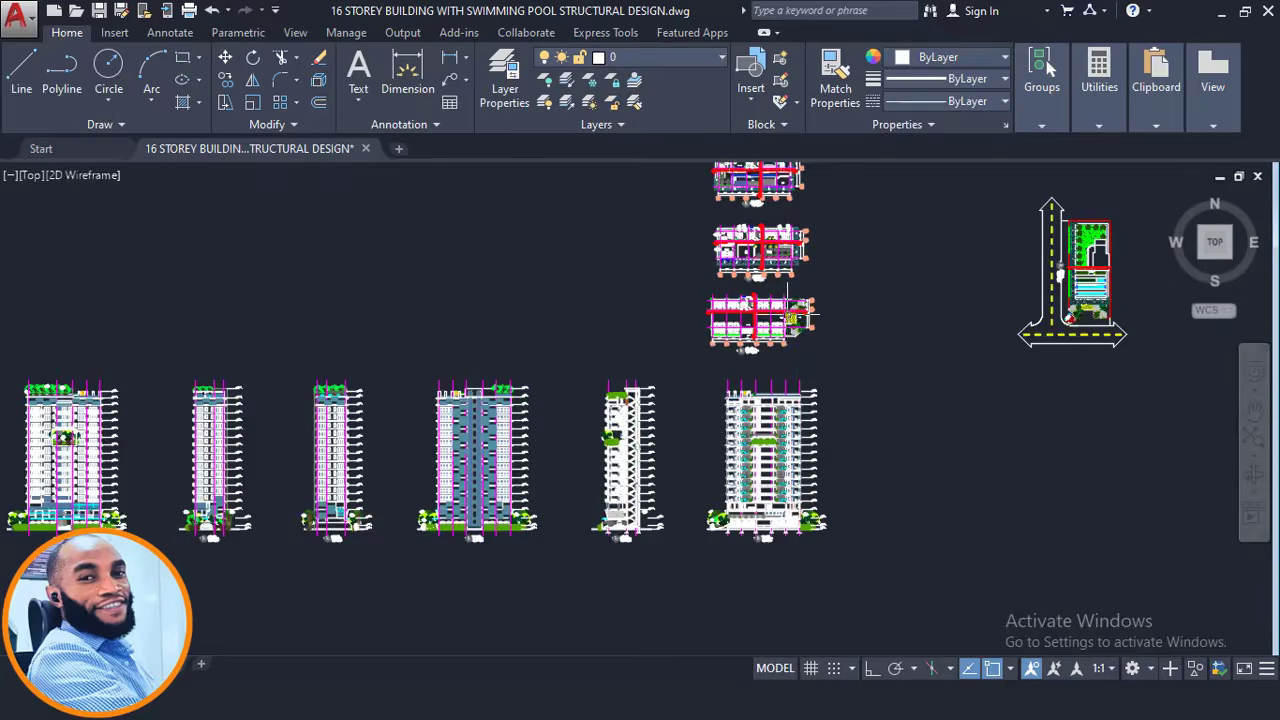
scroll(714, 285, "up", 4)
middle_click_drag(705, 365, 748, 635)
middle_click_drag(703, 245, 704, 447)
scroll(575, 372, "up", 4)
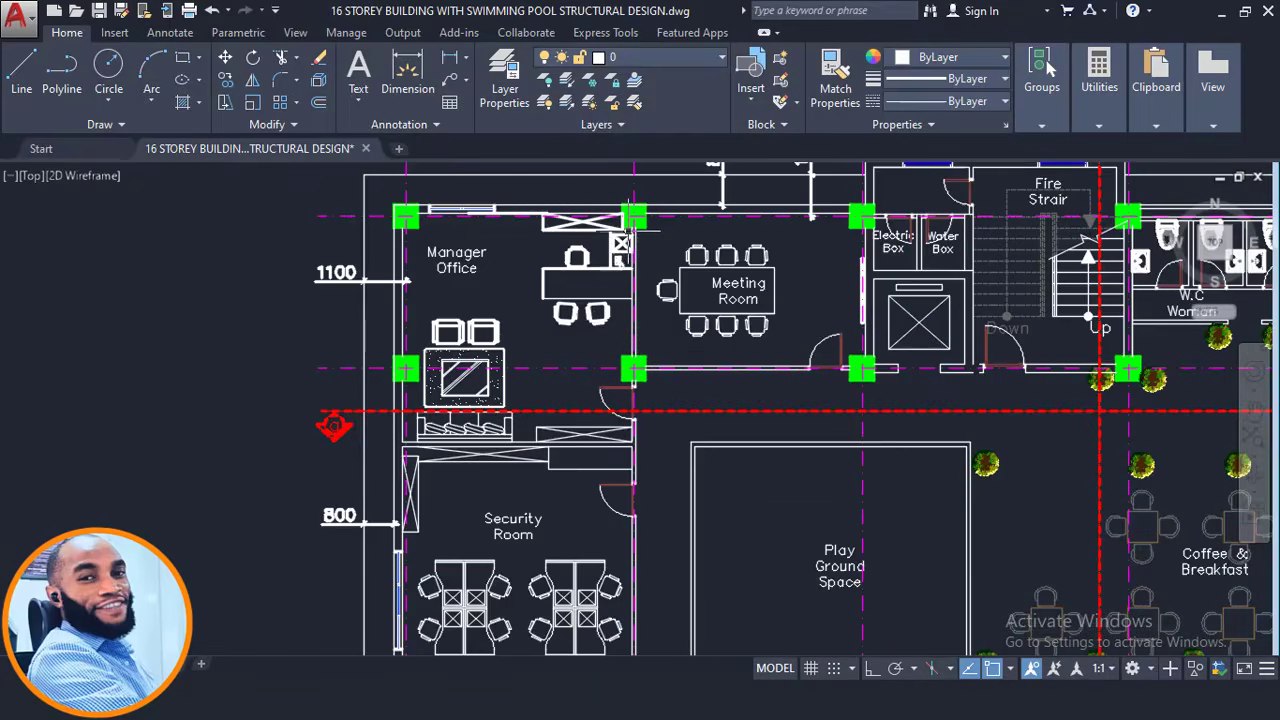
scroll(632, 243, "up", 2)
scroll(626, 292, "up", 4)
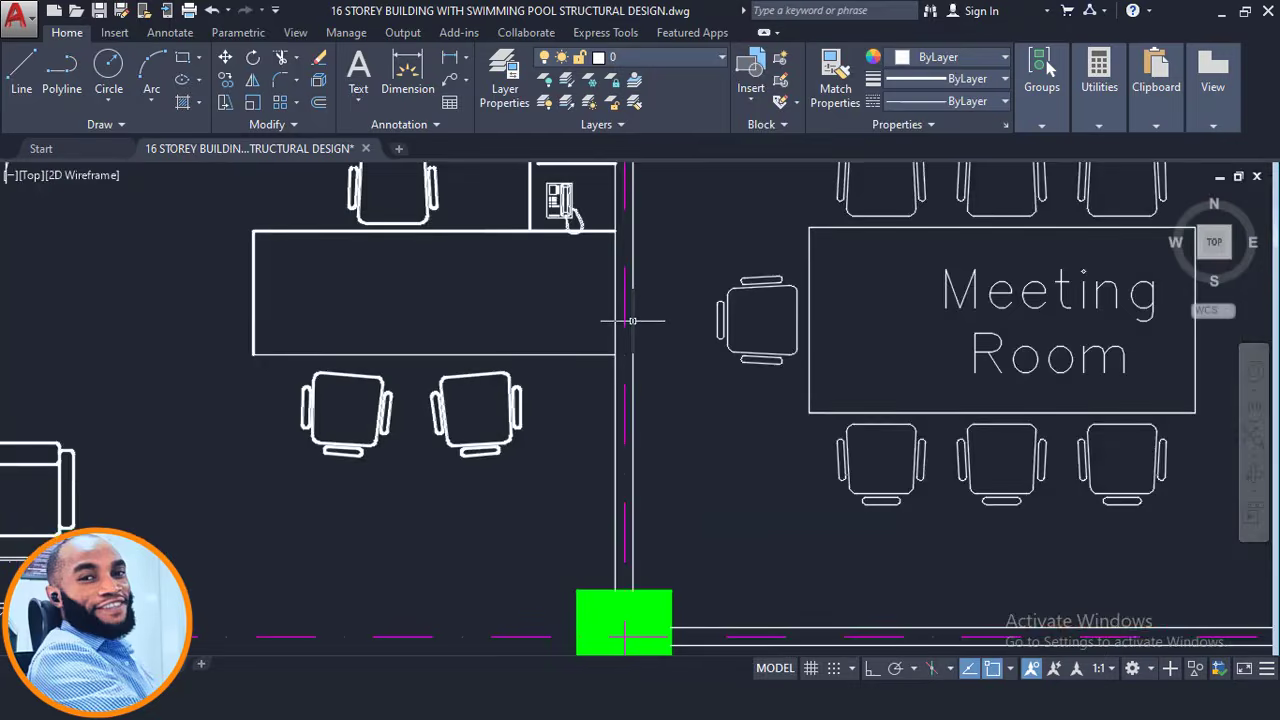
scroll(628, 321, "down", 5)
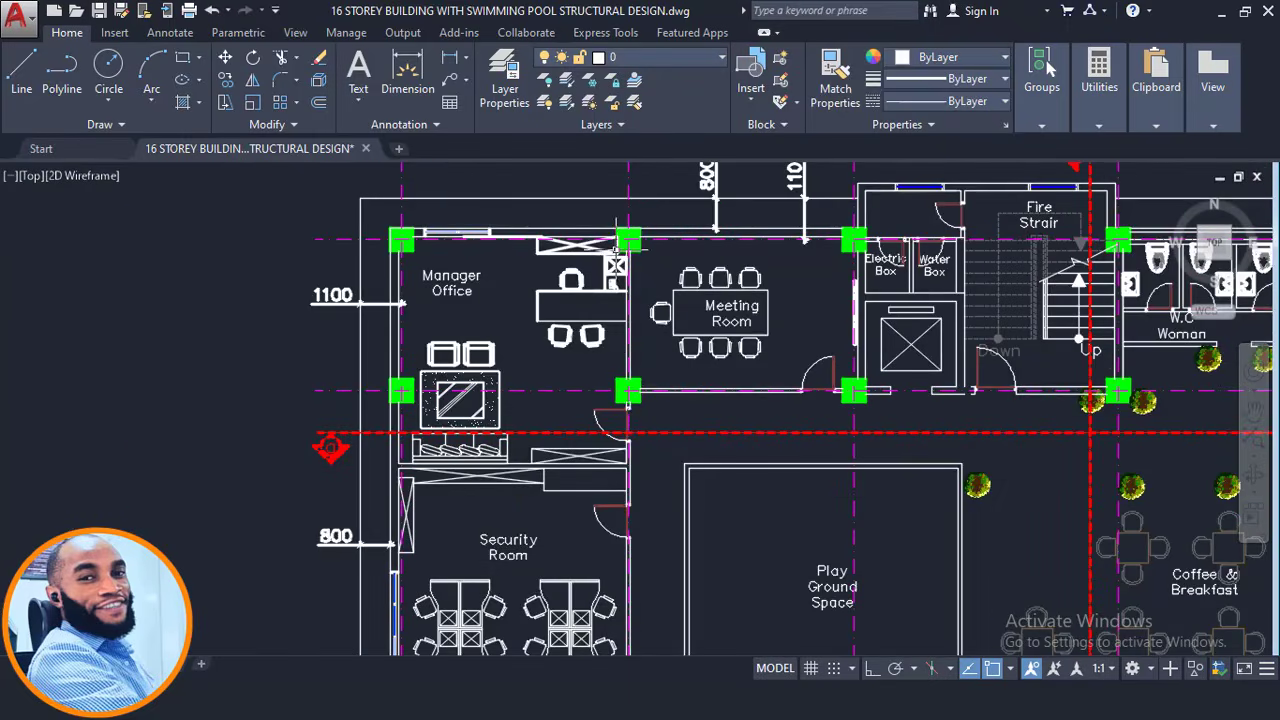
- Examine the interior partition walls of the First Floor plan, from the manager office and security room to the kitchen
scroll(734, 329, "down", 3)
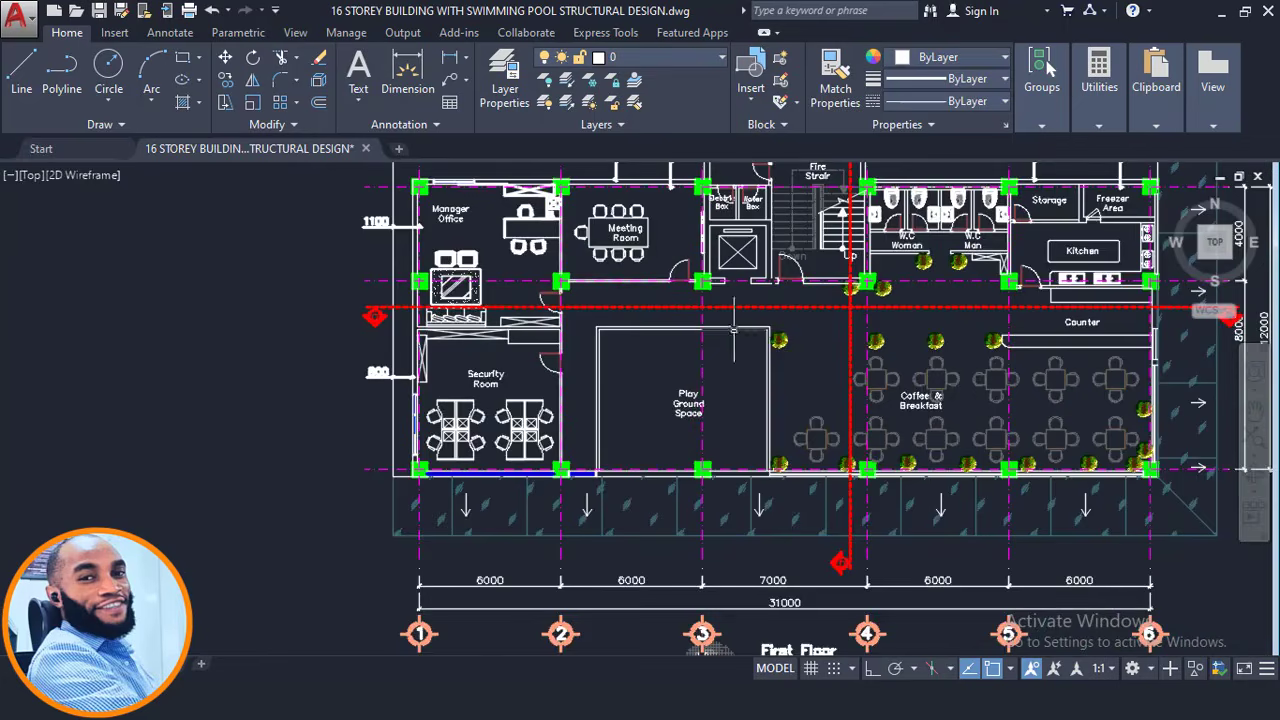
scroll(1054, 360, "up", 2)
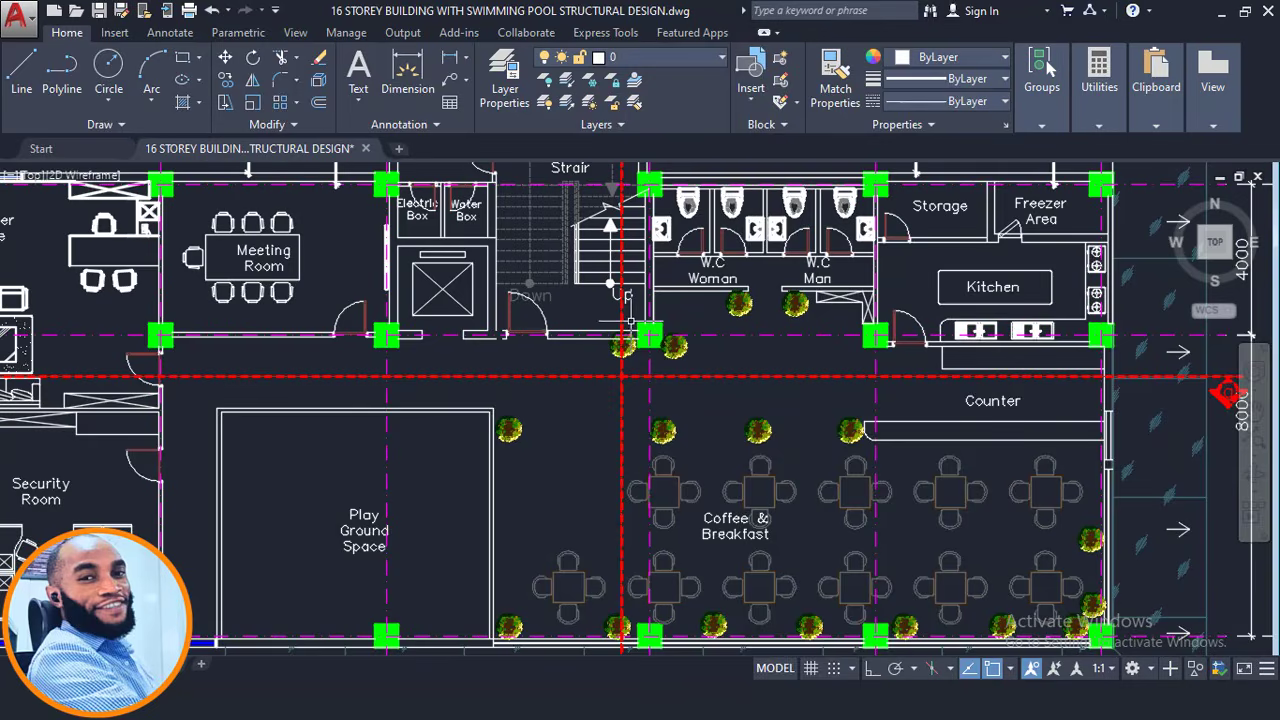
scroll(668, 330, "down", 2)
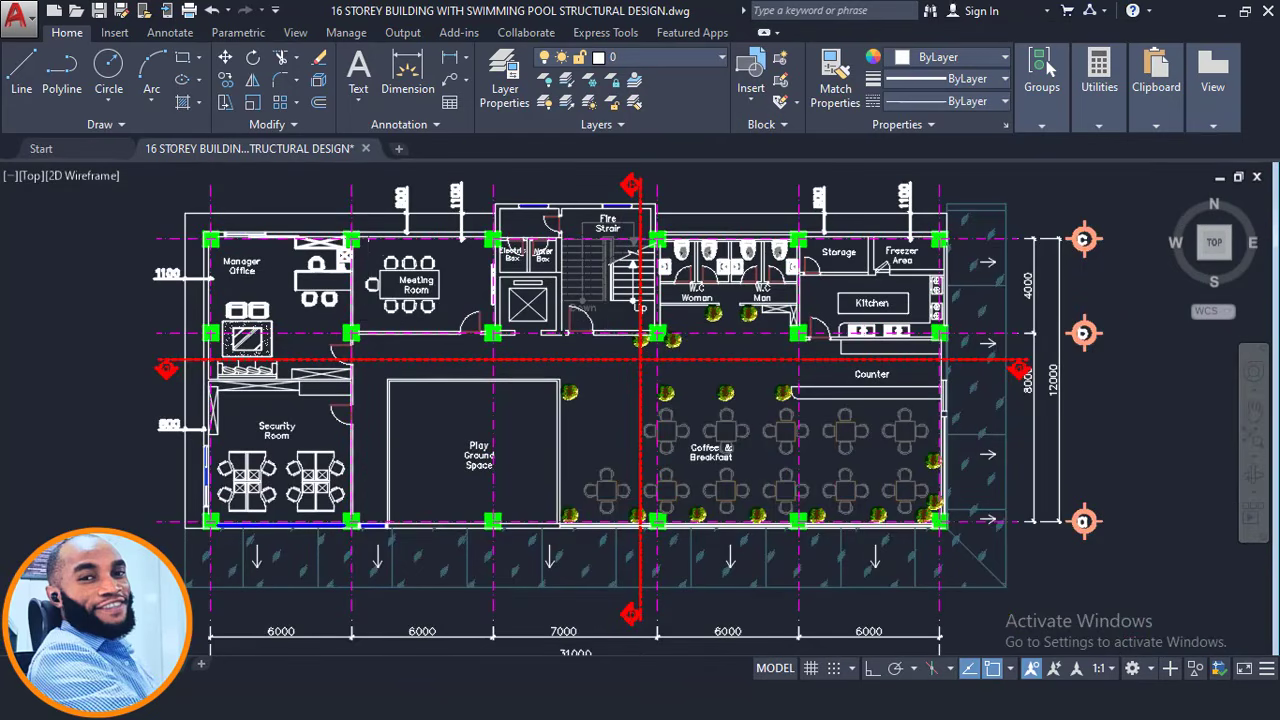
scroll(351, 409, "up", 2)
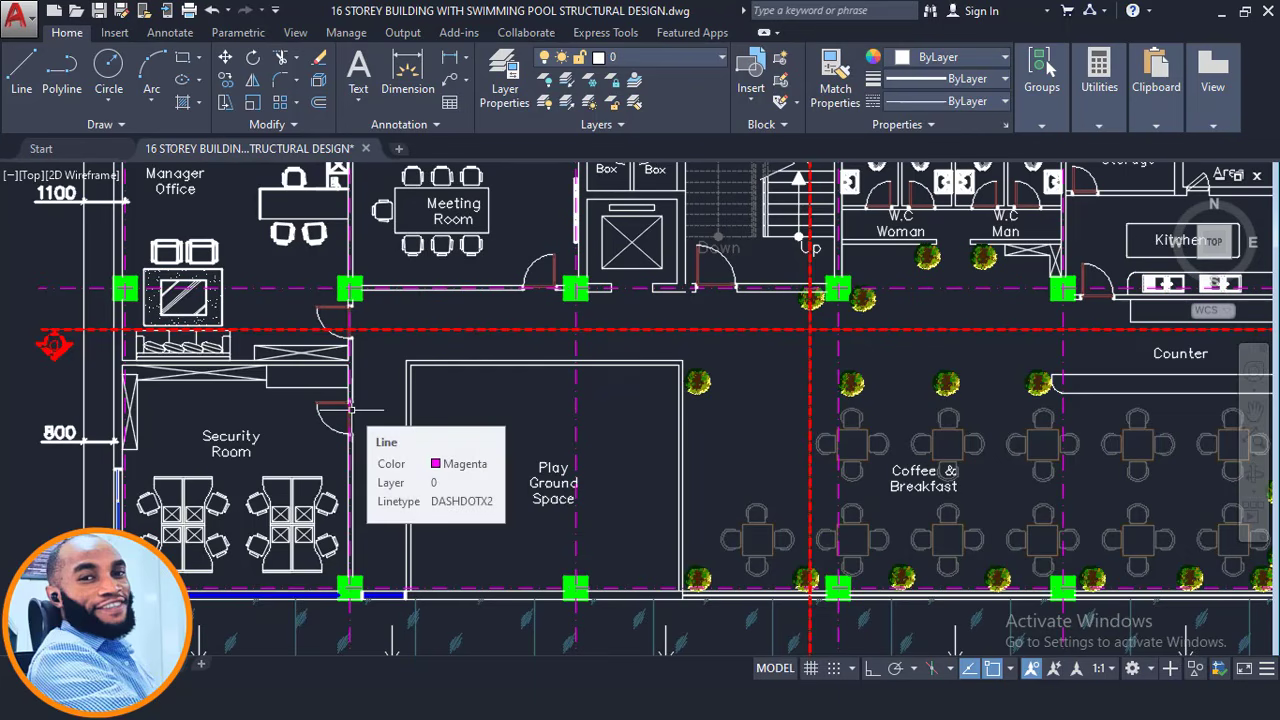
scroll(351, 409, "down", 4)
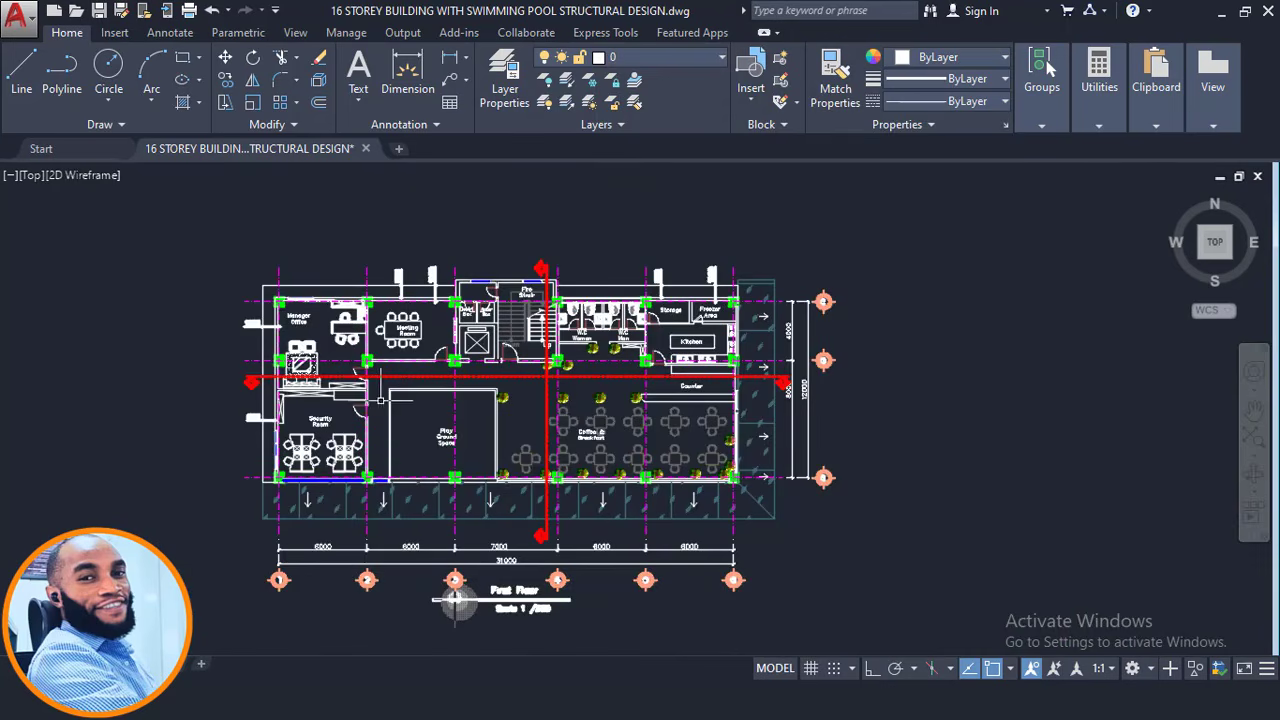
middle_click_drag(455, 598, 467, 612)
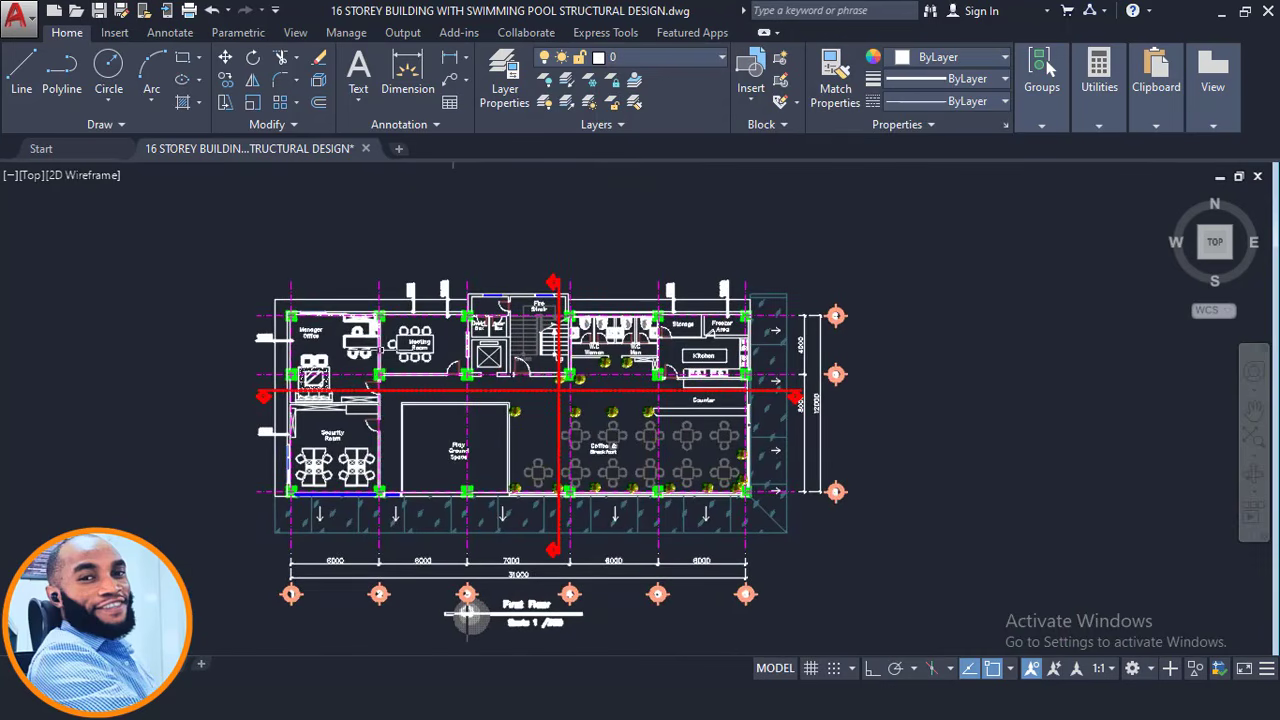
scroll(381, 338, "up", 4)
scroll(365, 508, "down", 4)
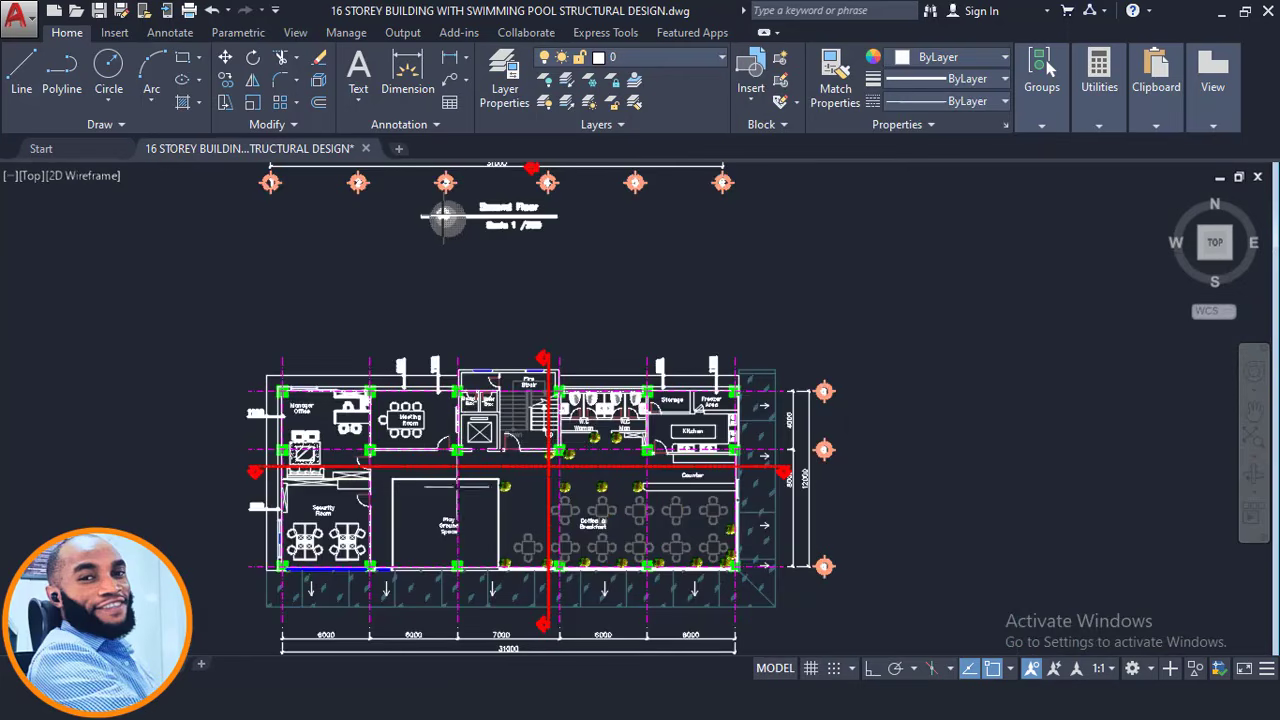
- Look over the floor plan with the mini mart and sauna, and examine the room layout of the 3rd-9th Floor plan
middle_click_drag(529, 357, 572, 552)
middle_click_drag(543, 265, 594, 599)
scroll(587, 396, "up", 2)
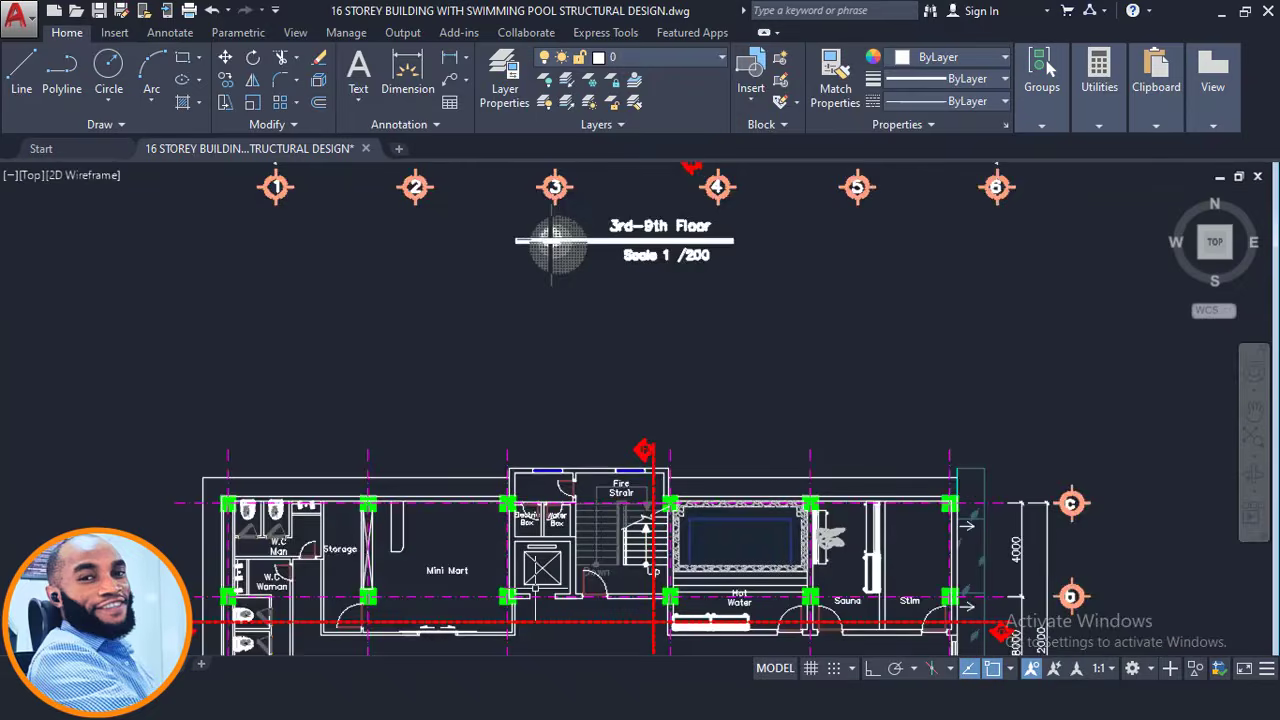
scroll(540, 600, "up", 2)
scroll(590, 470, "down", 4)
middle_click_drag(616, 363, 618, 556)
scroll(626, 286, "up", 4)
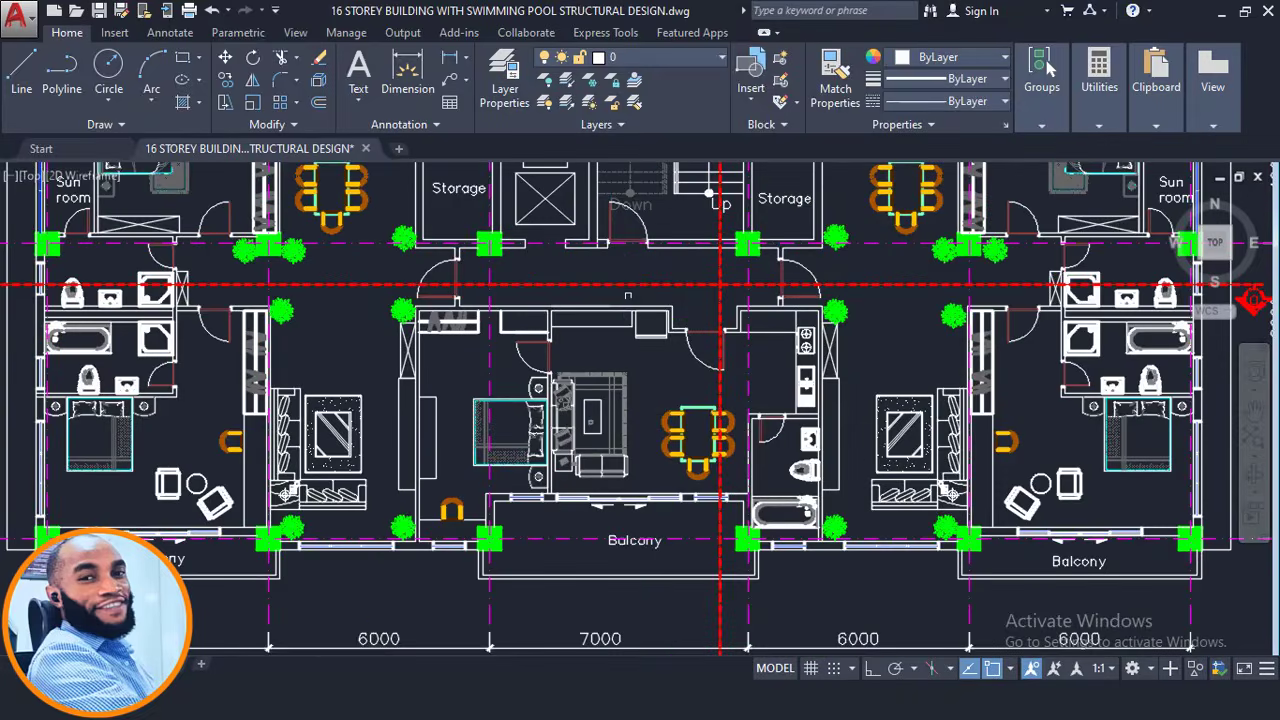
middle_click_drag(630, 271, 668, 363)
scroll(670, 350, "down", 4)
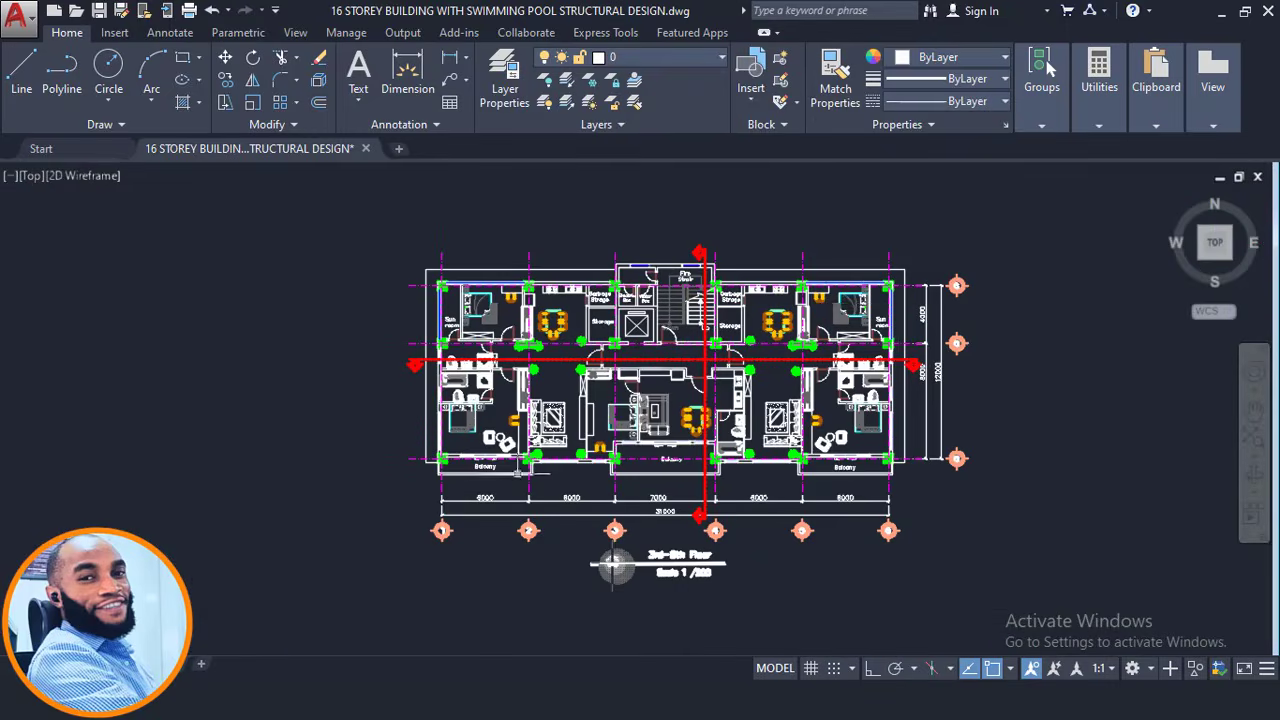
- Find the building's long section drawing and view its lower storeys from the parking level up to the first apartment floors
scroll(614, 565, "down", 6)
middle_click_drag(586, 375, 590, 270)
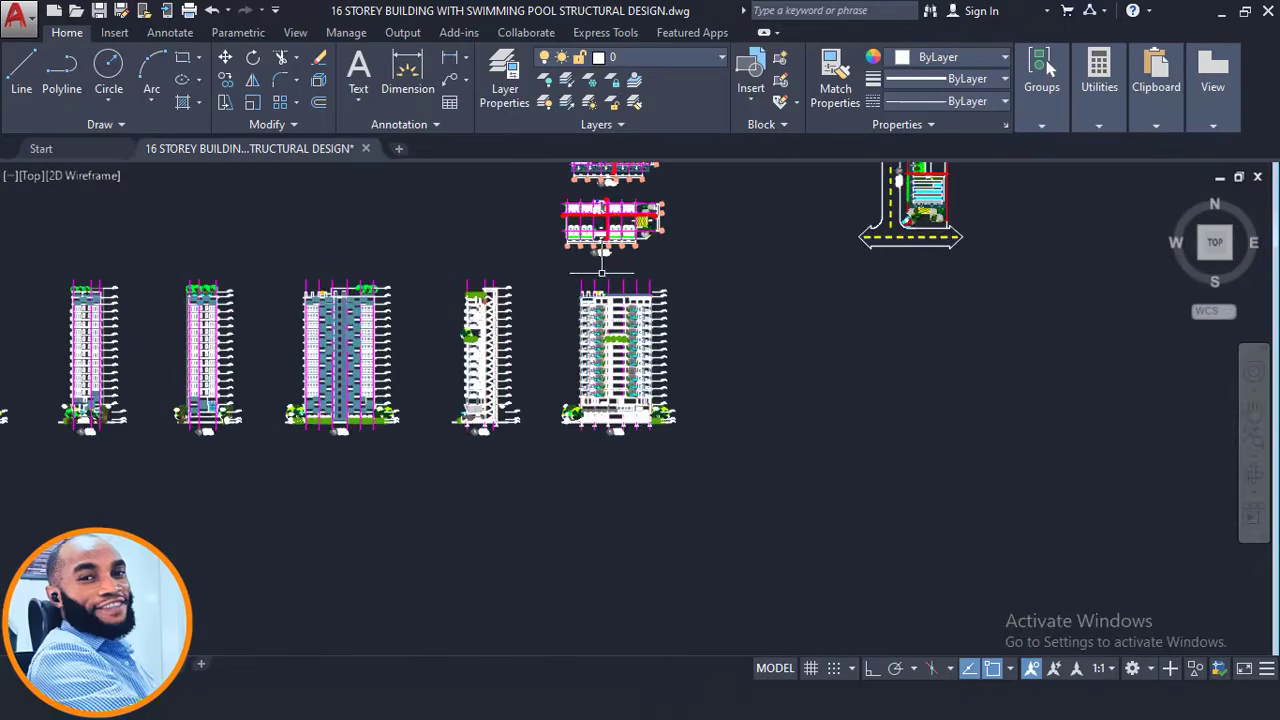
scroll(583, 232, "up", 2)
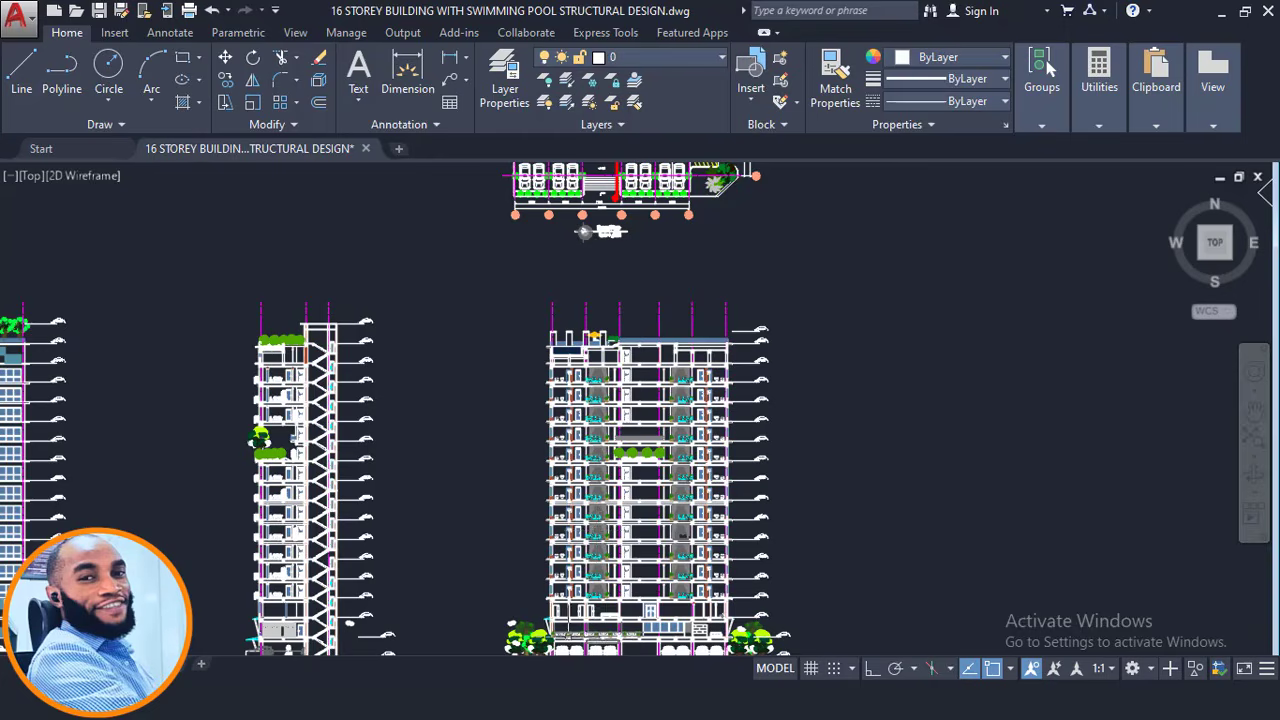
scroll(556, 618, "up", 10)
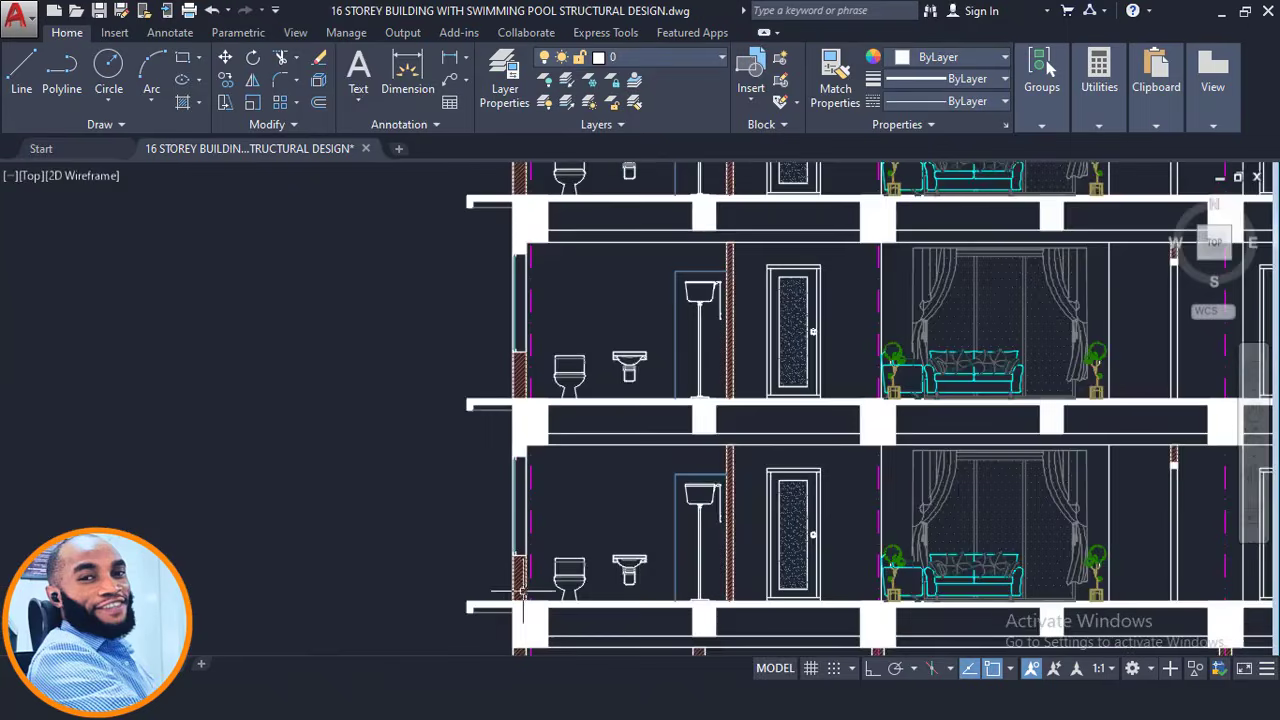
mouse_move(522, 595)
middle_mouse_down()
mouse_move(496, 440)
mouse_move(458, 405)
middle_mouse_up()
scroll(780, 418, "down", 4)
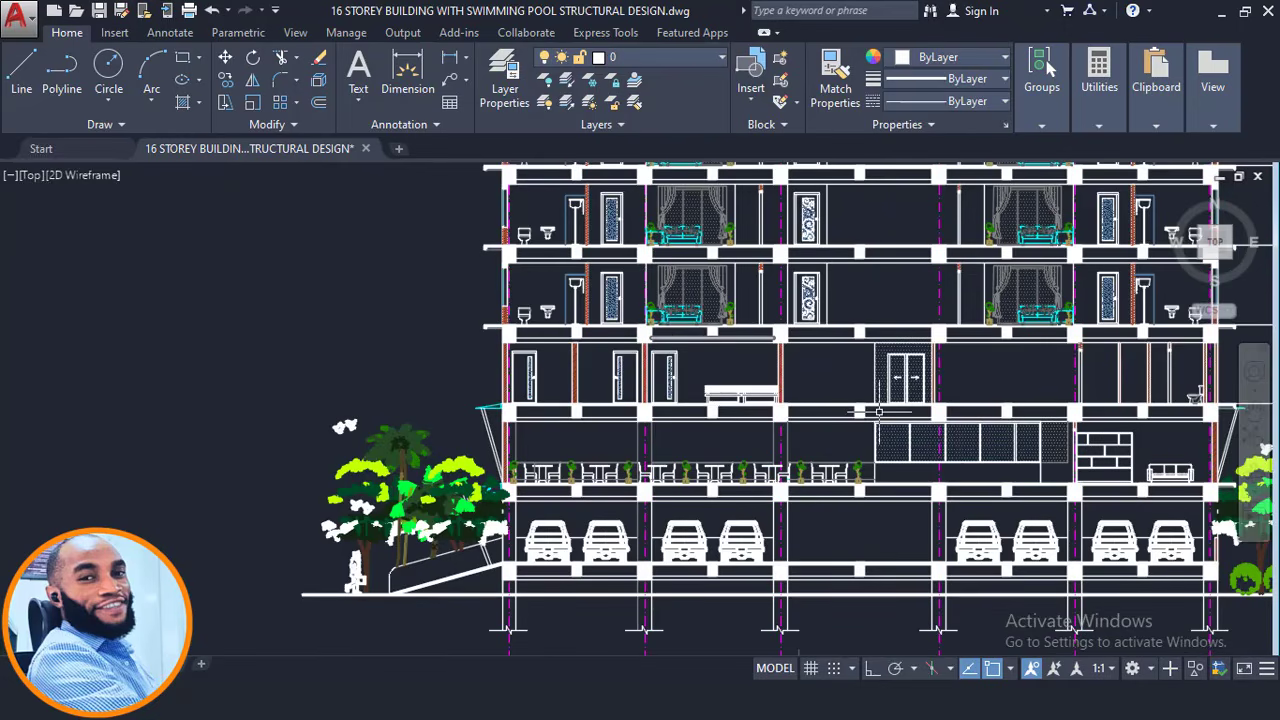
middle_click_drag(879, 412, 828, 403)
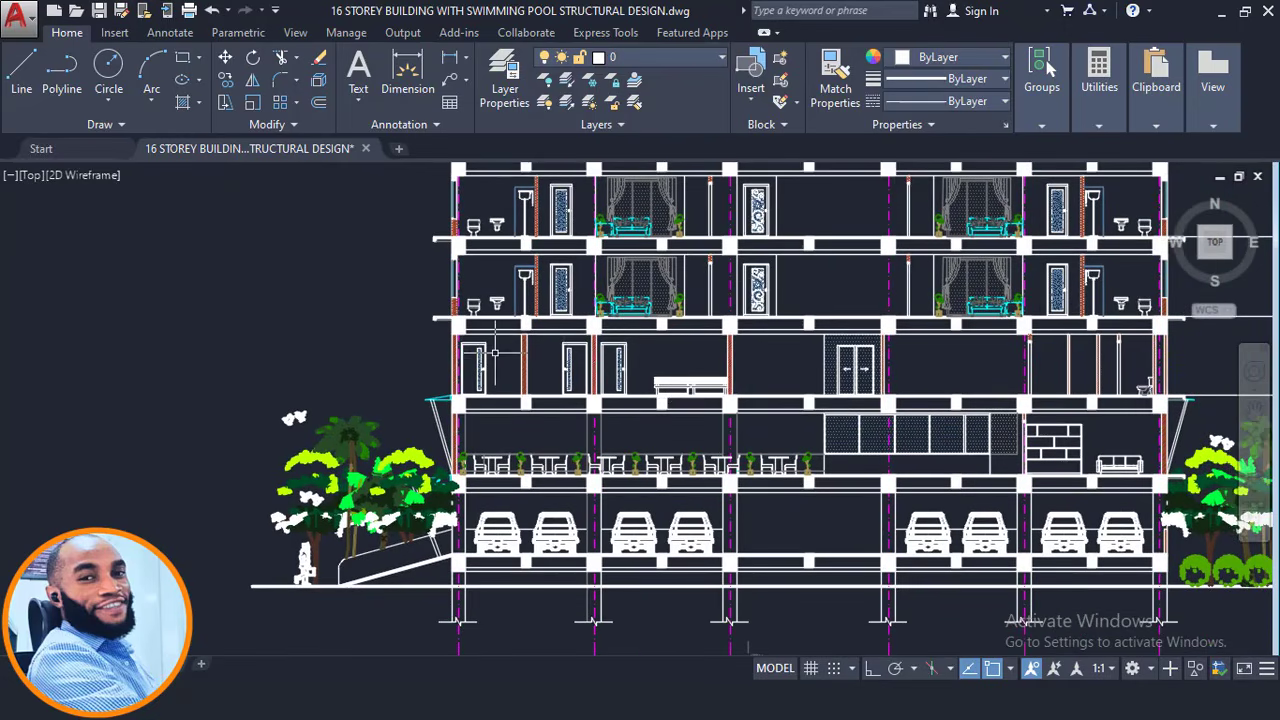
- Examine how the hatched brick walls meet the beams in the section, in the storey directly above the café
scroll(494, 352, "up", 4)
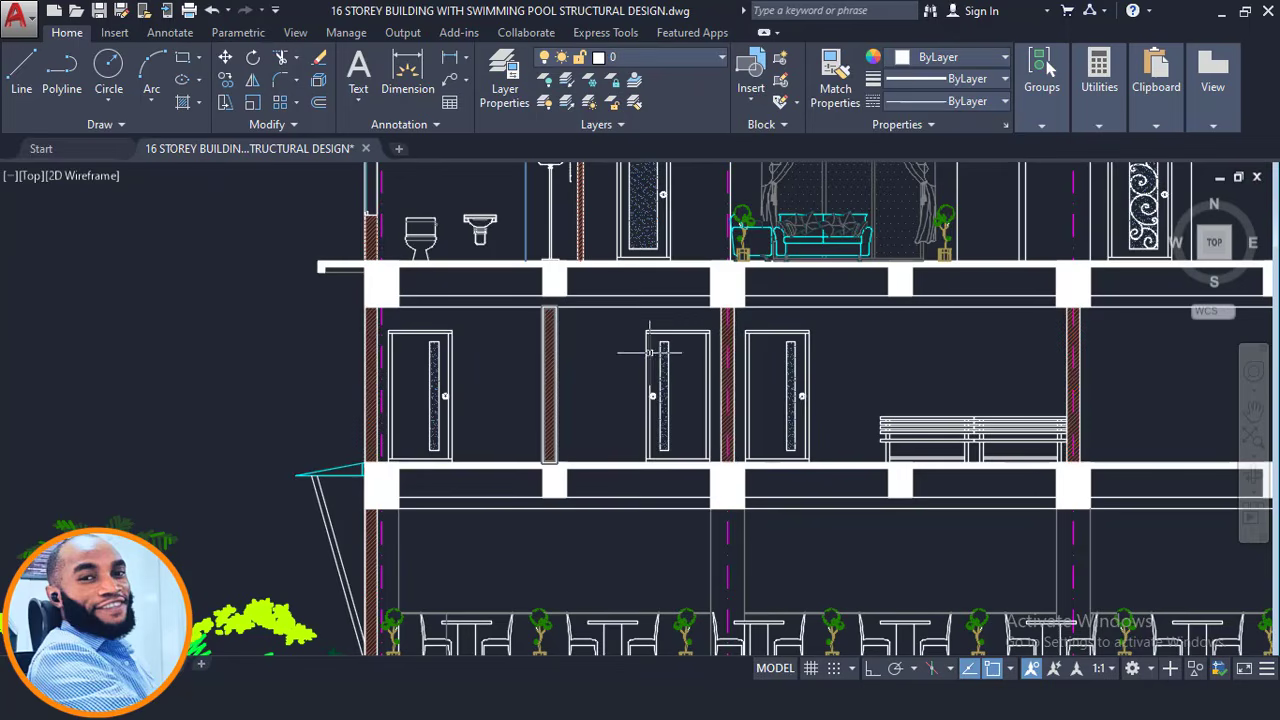
scroll(718, 440, "down", 2)
middle_click_drag(718, 440, 543, 369)
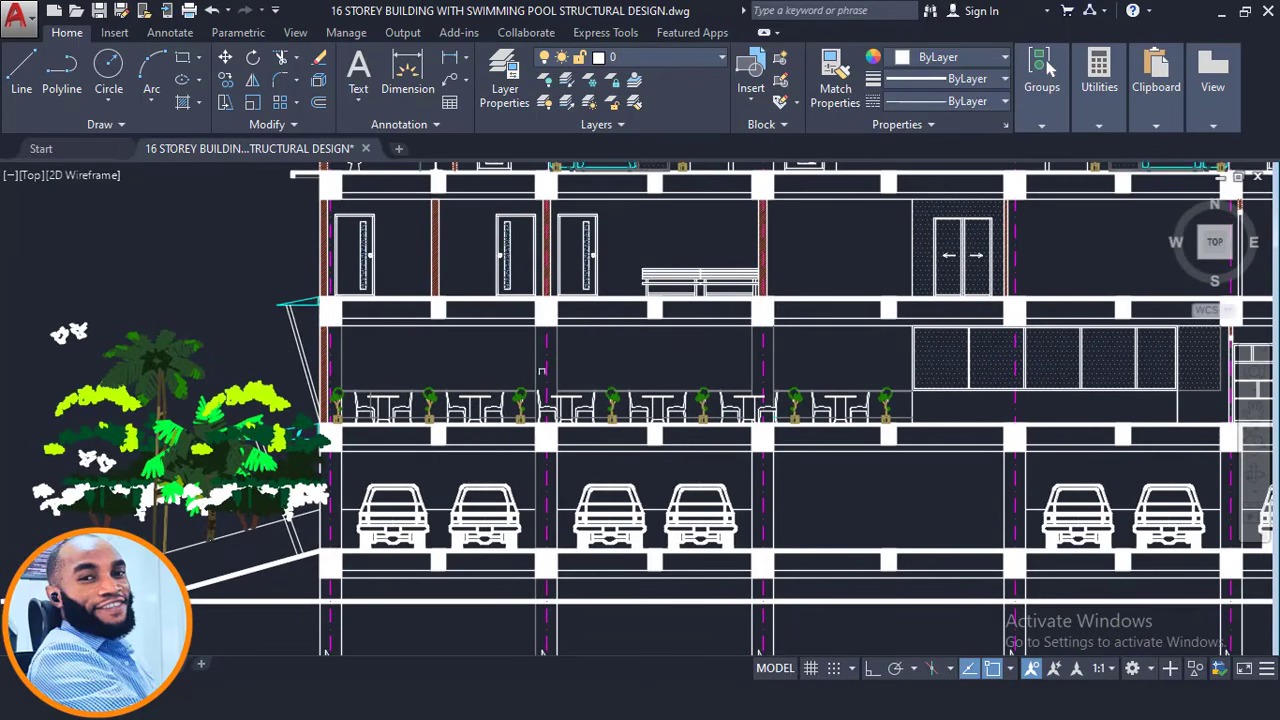
middle_click_drag(779, 383, 645, 383)
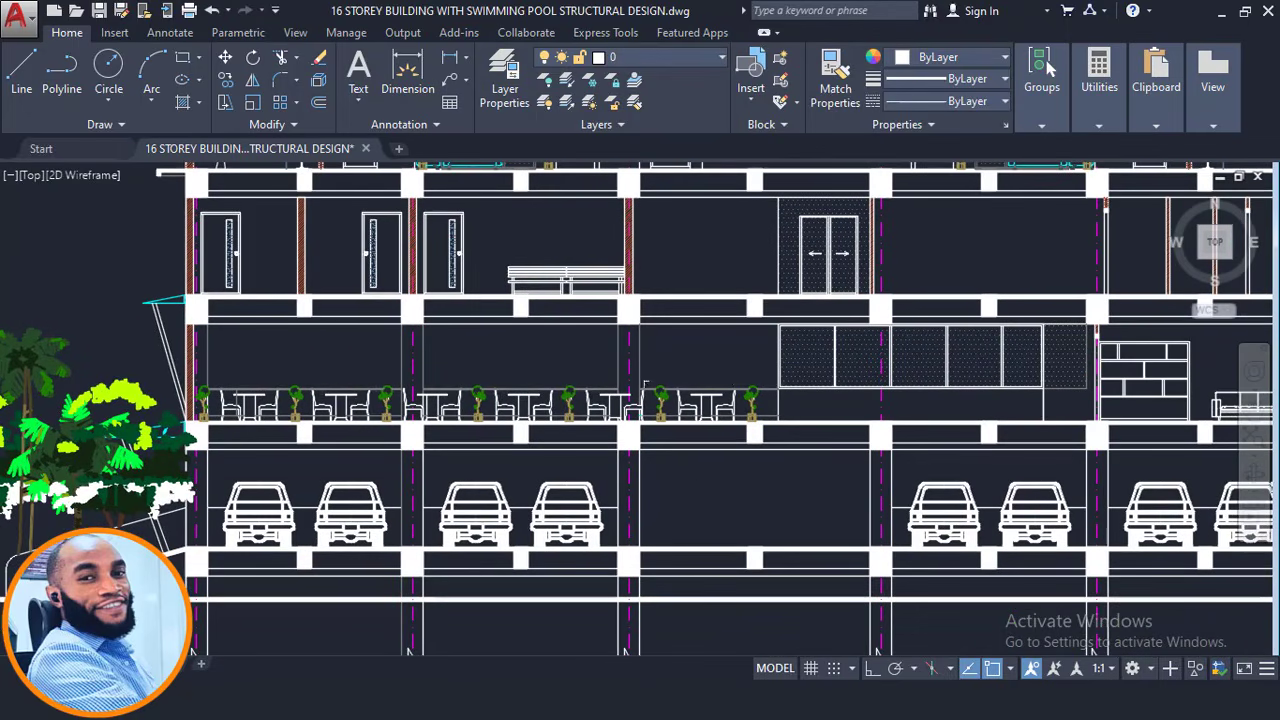
middle_click_drag(644, 298, 660, 468)
scroll(650, 468, "up", 2)
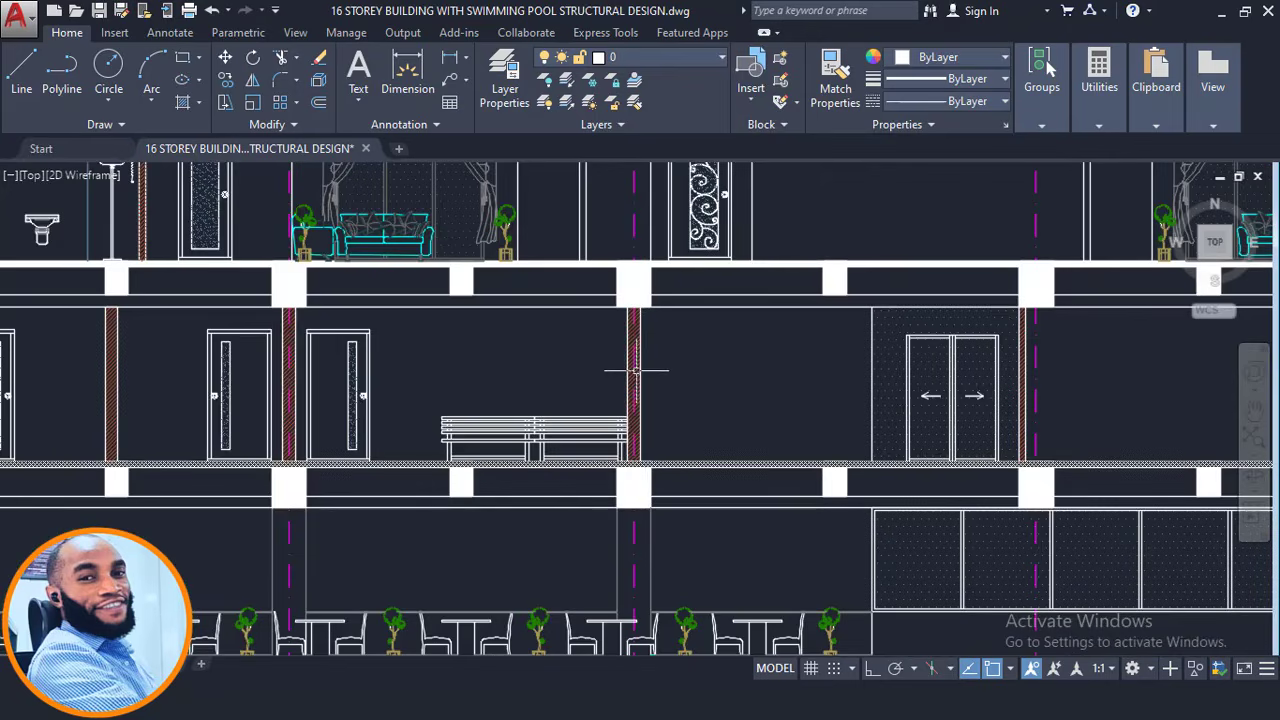
scroll(636, 370, "up", 4)
middle_click_drag(591, 343, 1140, 387)
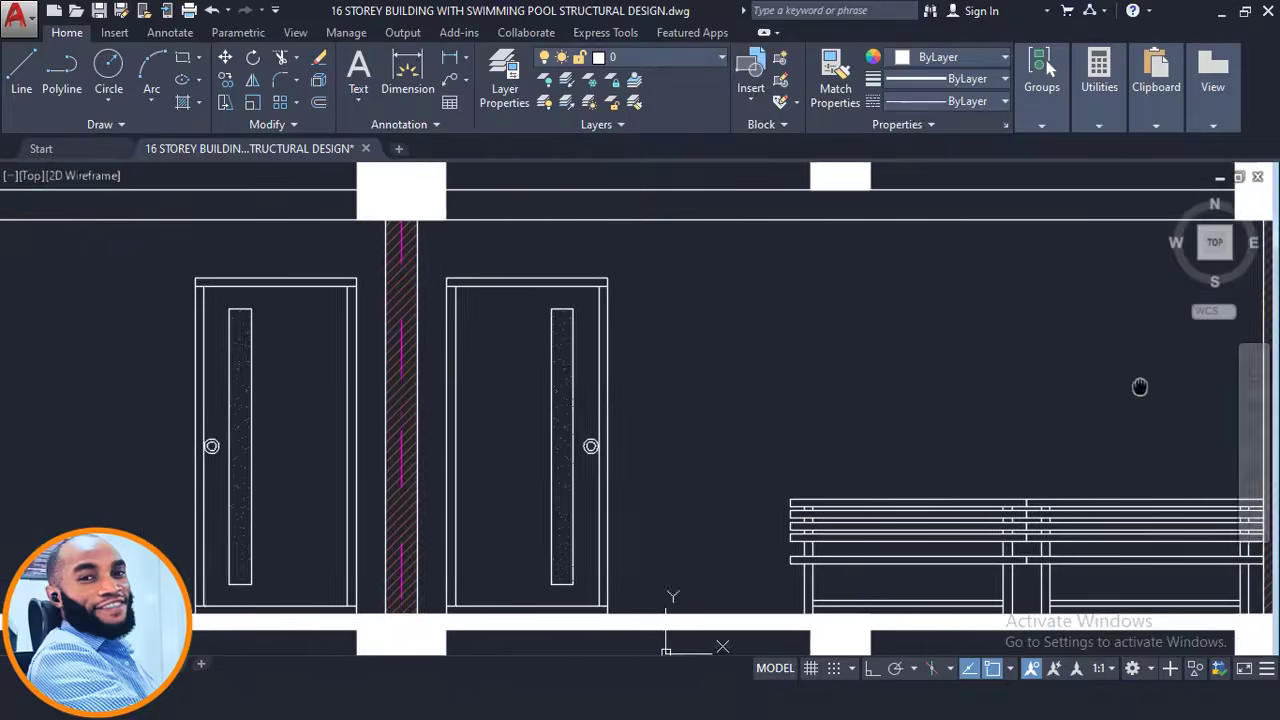
scroll(634, 343, "down", 4)
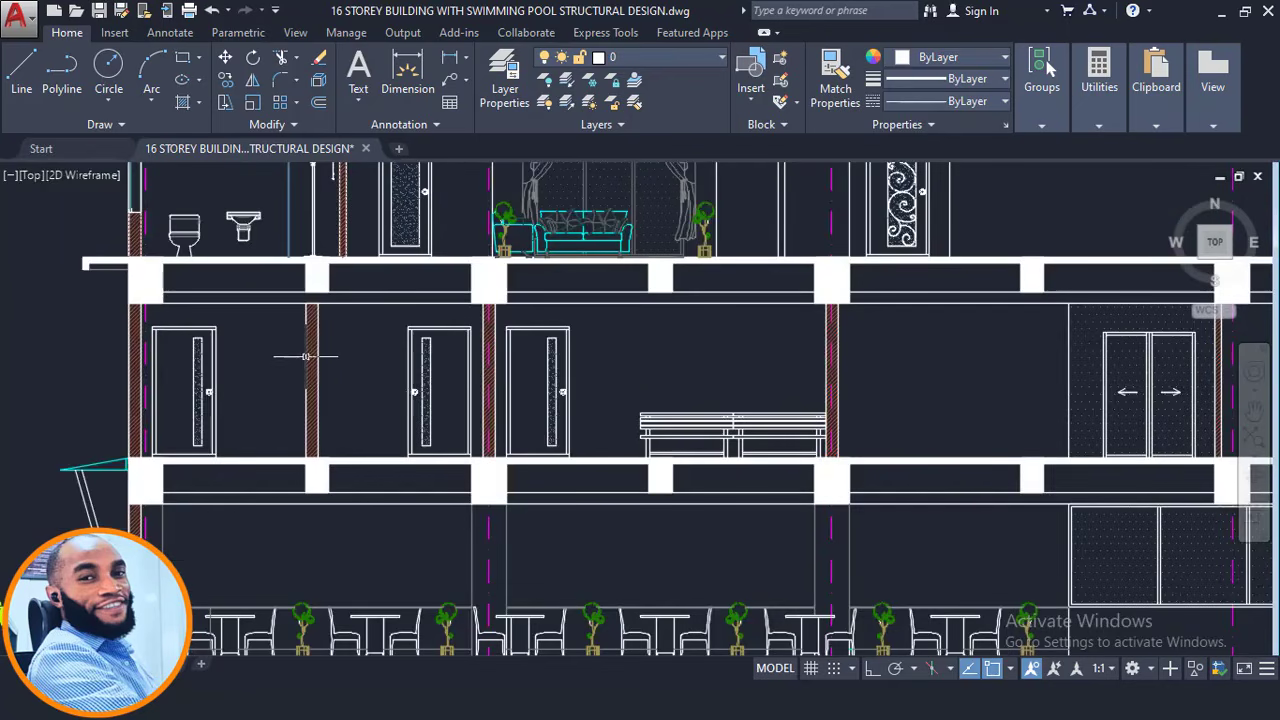
- Inspect the partition walls near the toilet end of the storey above the café in the section
scroll(545, 386, "down", 4)
scroll(801, 396, "up", 5)
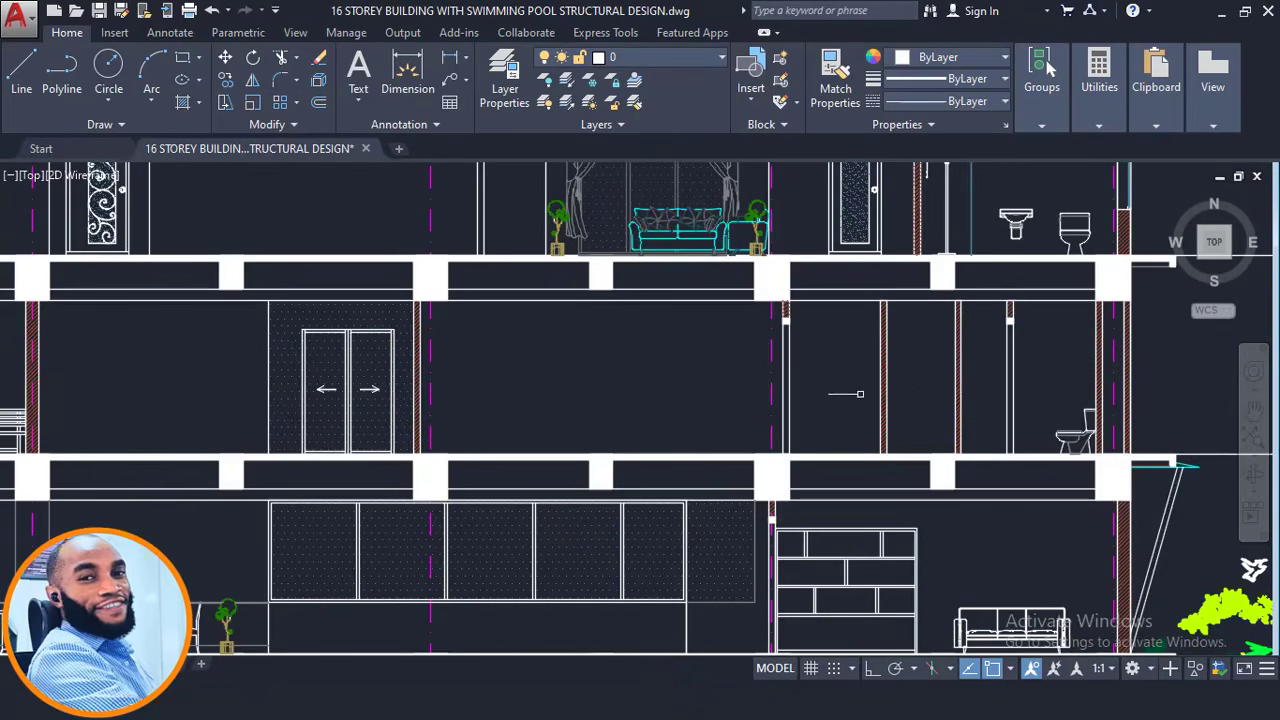
scroll(818, 403, "up", 2)
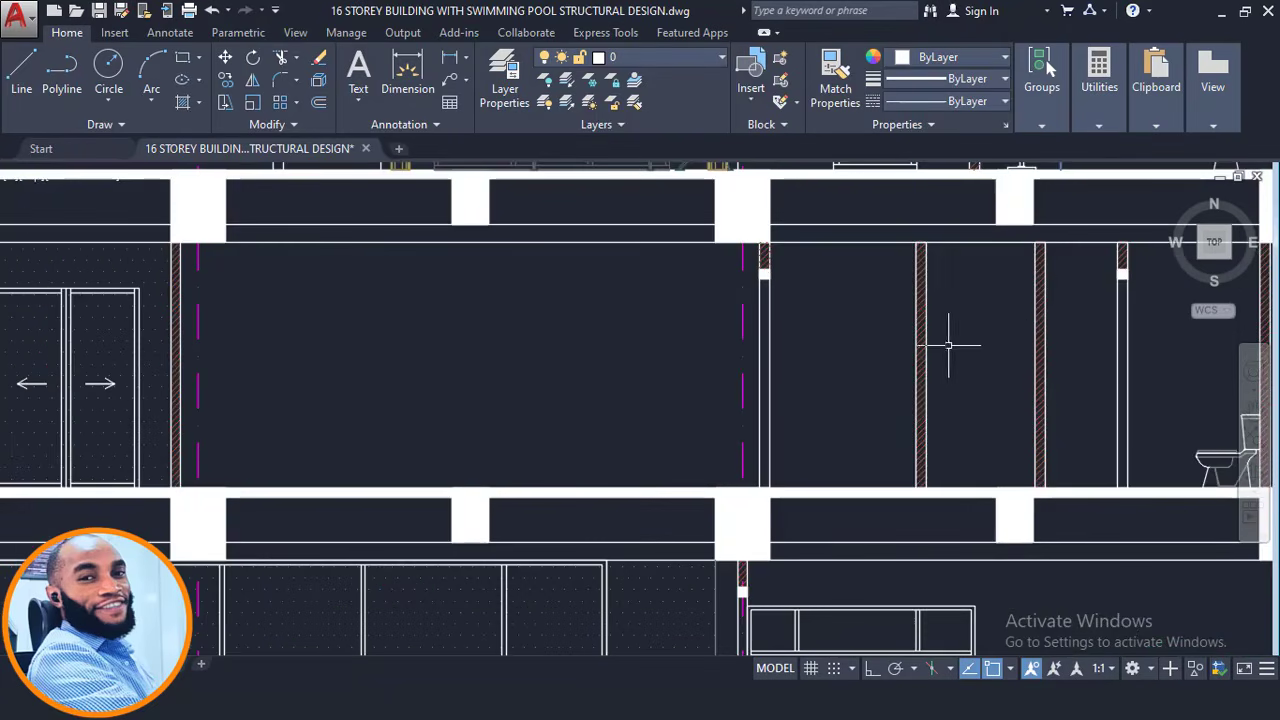
middle_click_drag(844, 357, 886, 377)
scroll(886, 377, "down", 2)
- Examine the bathroom and living room walls of the typical apartment floors in the section, working upward through the storeys
middle_click_drag(705, 377, 877, 603)
scroll(801, 552, "down", 2)
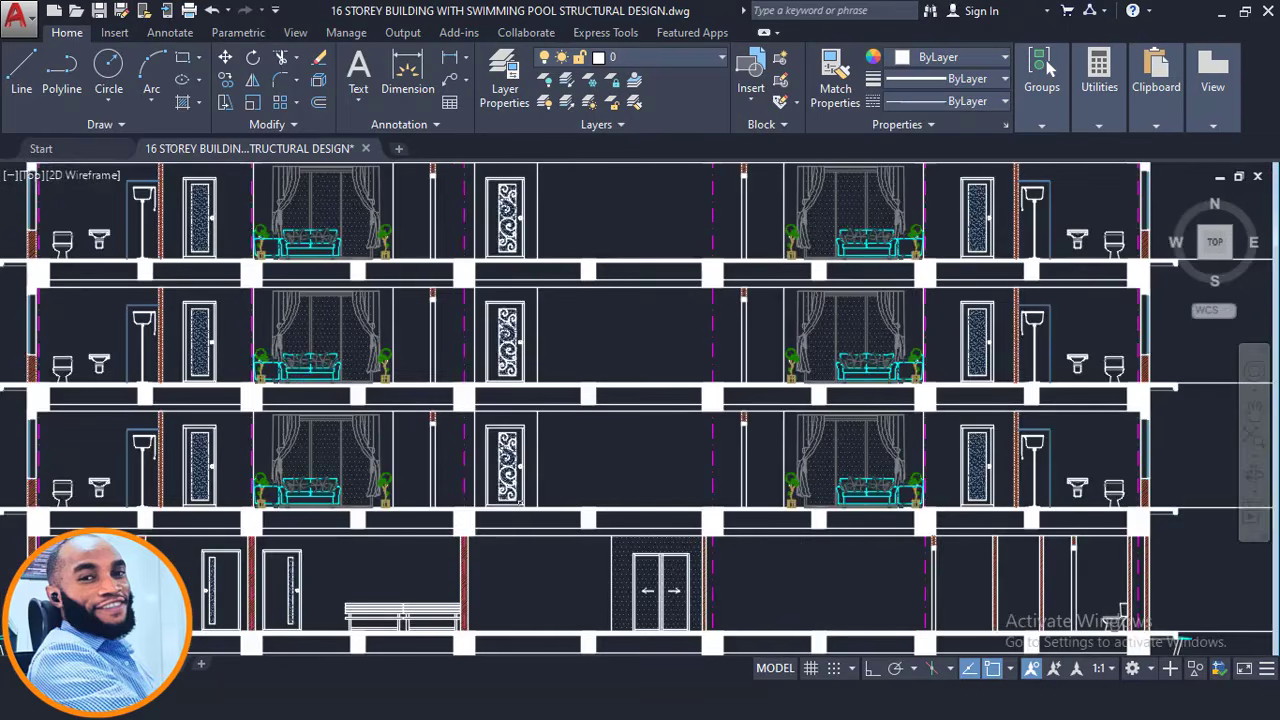
middle_click_drag(740, 545, 1177, 562)
scroll(670, 493, "up", 4)
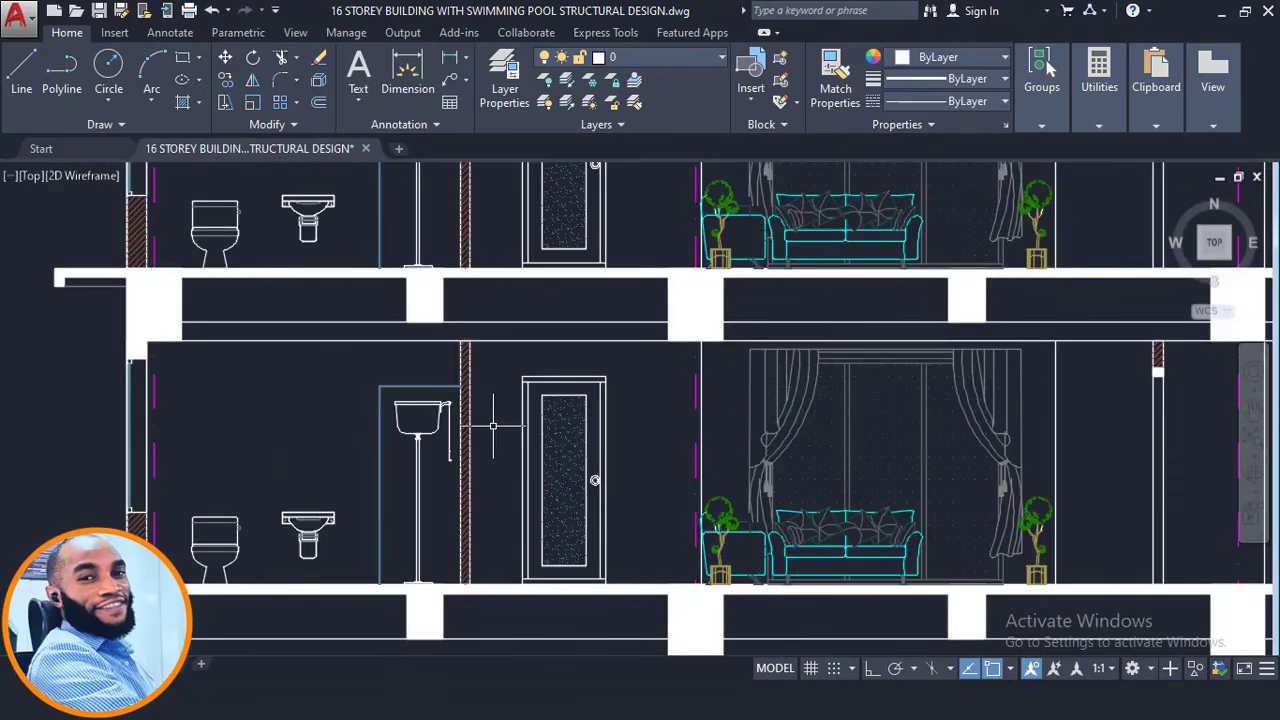
scroll(493, 426, "down", 4)
mouse_move(564, 406)
middle_mouse_down()
mouse_move(594, 560)
mouse_move(568, 634)
middle_mouse_up()
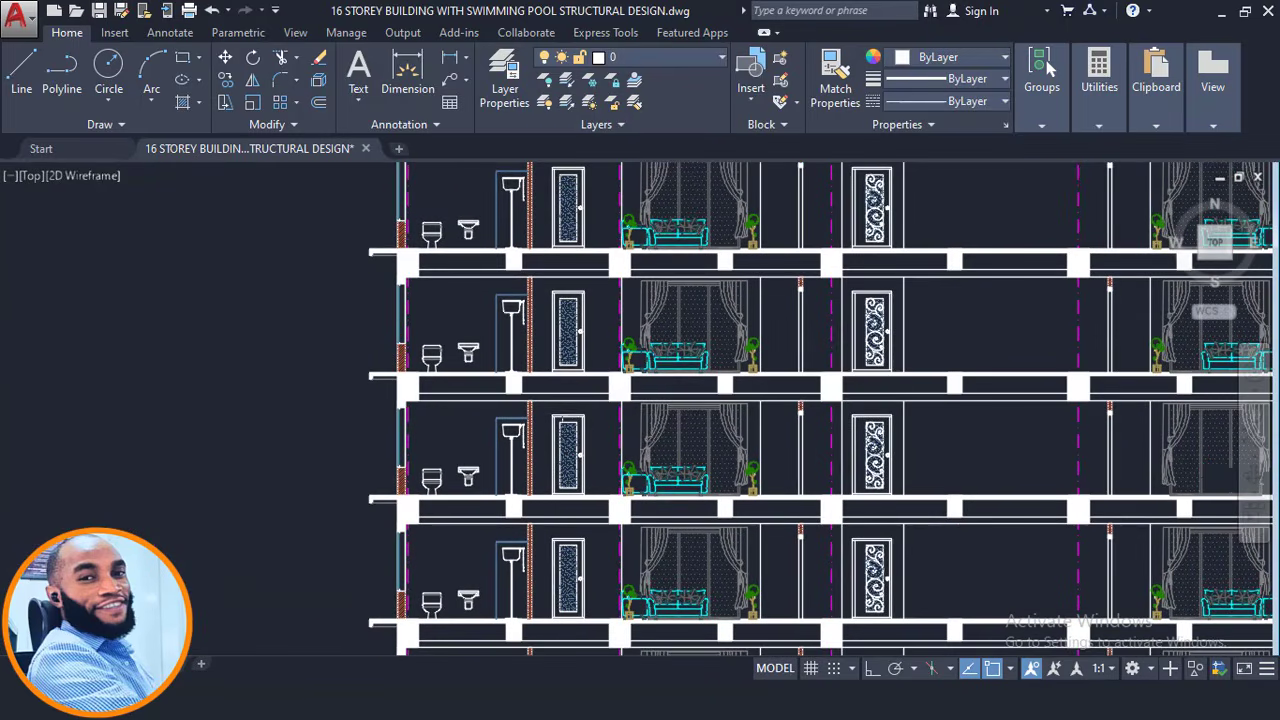
middle_click_drag(582, 431, 554, 592)
scroll(654, 408, "up", 4)
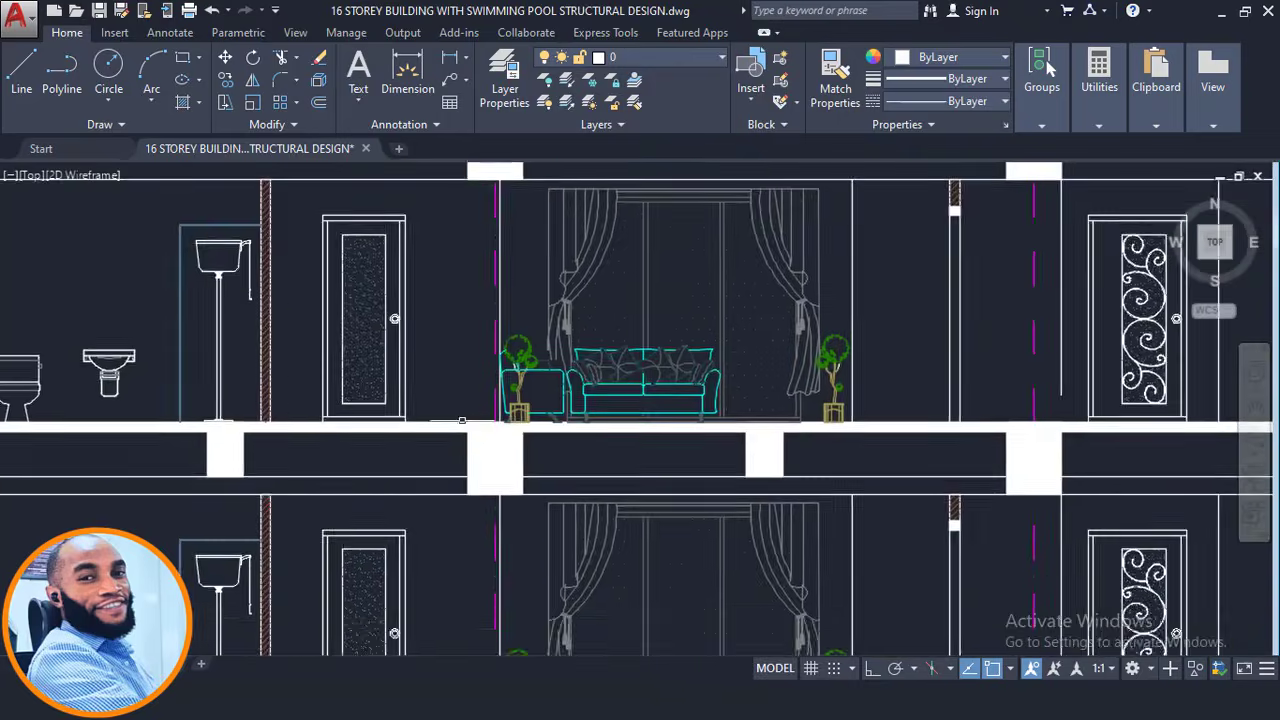
middle_click_drag(428, 336, 590, 611)
middle_click_drag(472, 353, 516, 574)
scroll(516, 573, "down", 4)
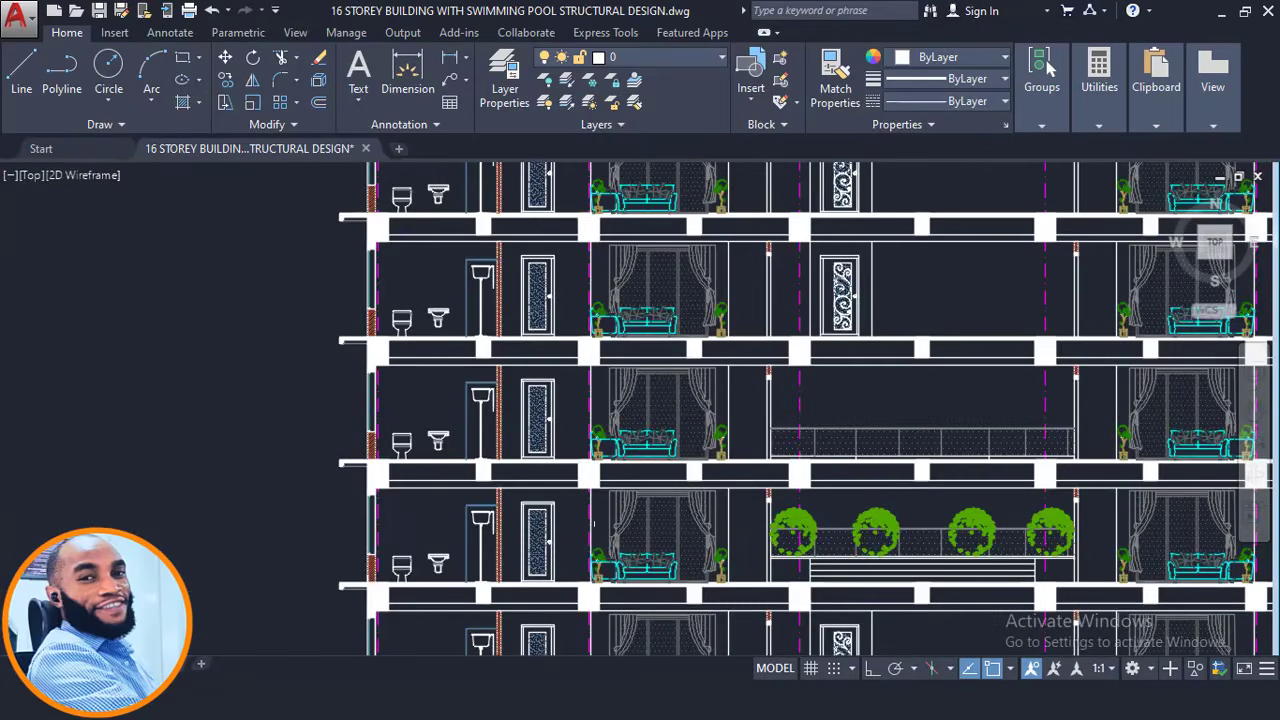
- Check the topmost apartment storeys and the rooftop pool level in the section drawing
middle_click_drag(438, 194, 434, 407)
scroll(465, 409, "up", 4)
scroll(527, 398, "down", 6)
middle_click_drag(610, 239, 595, 477)
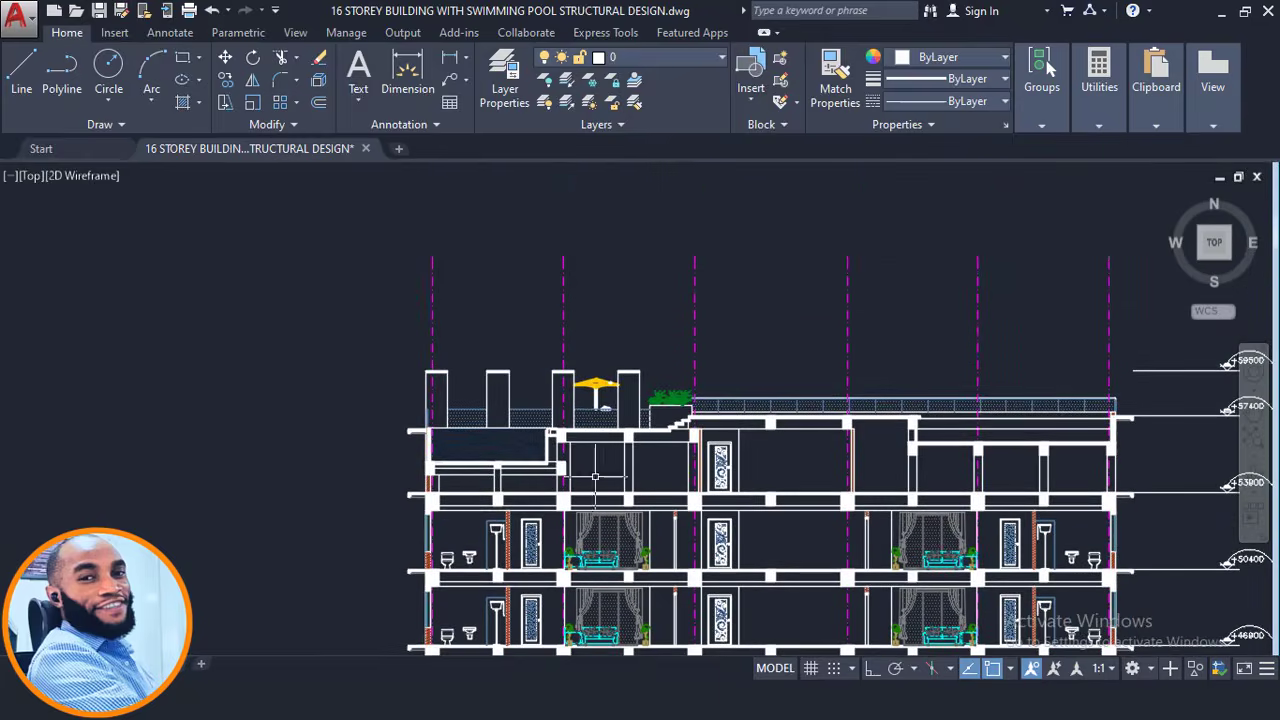
scroll(578, 431, "up", 4)
scroll(577, 424, "down", 8)
mouse_move(568, 528)
middle_mouse_down()
mouse_move(542, 325)
mouse_move(550, 190)
middle_mouse_up()
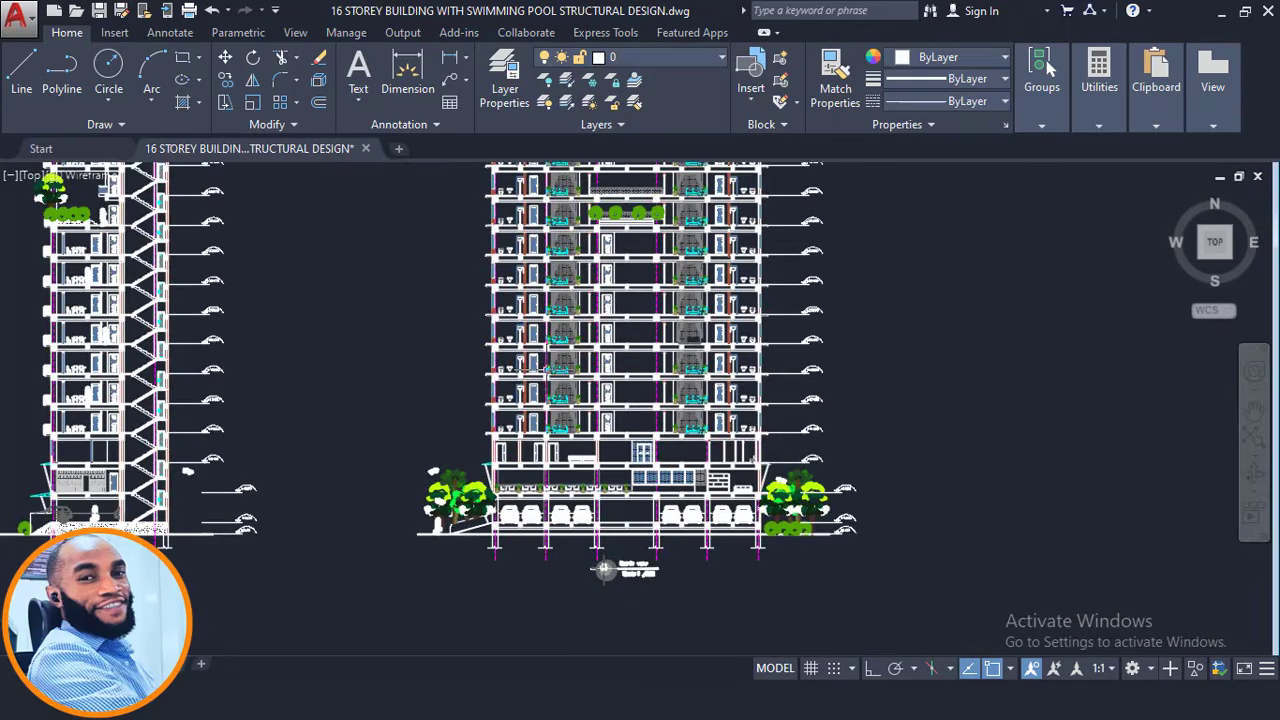
- Compare the brick walls in the storey above the café with the bathroom walls of the apartment floors above it
scroll(525, 420, "up", 6)
middle_click_drag(495, 442, 495, 406)
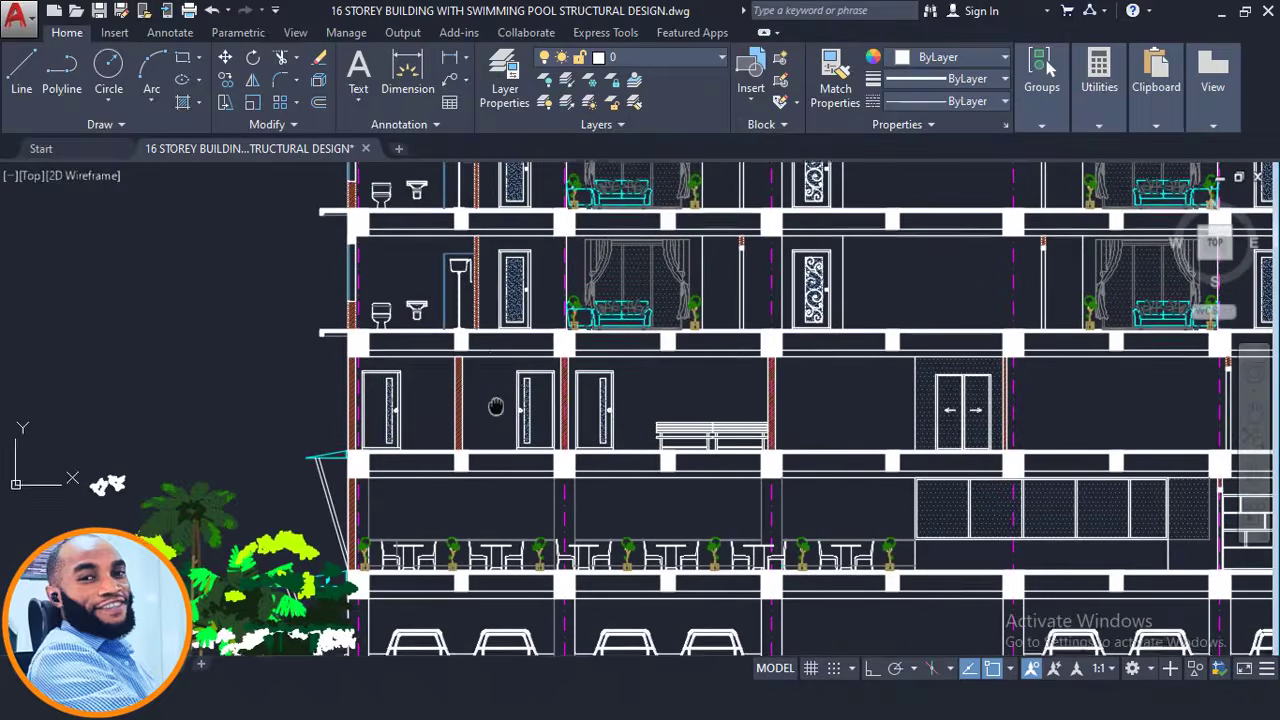
scroll(495, 406, "up", 2)
scroll(446, 390, "up", 2)
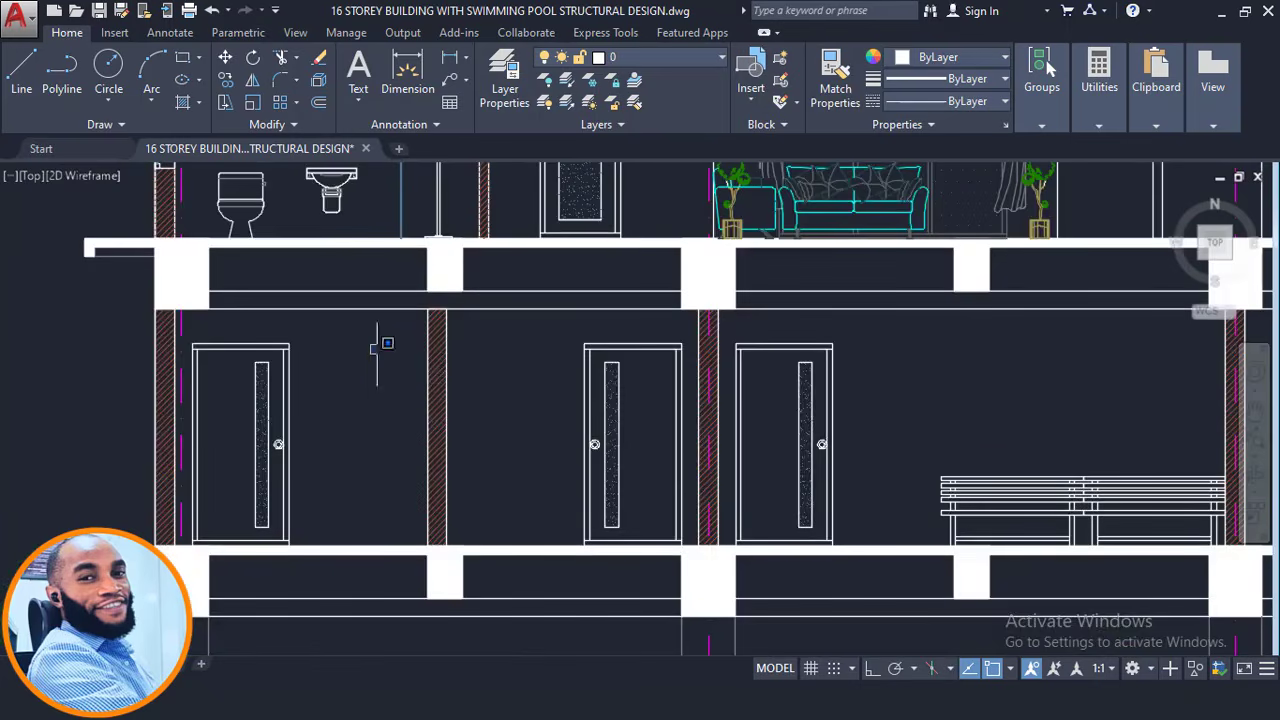
left_click(377, 345)
scroll(975, 457, "down", 2)
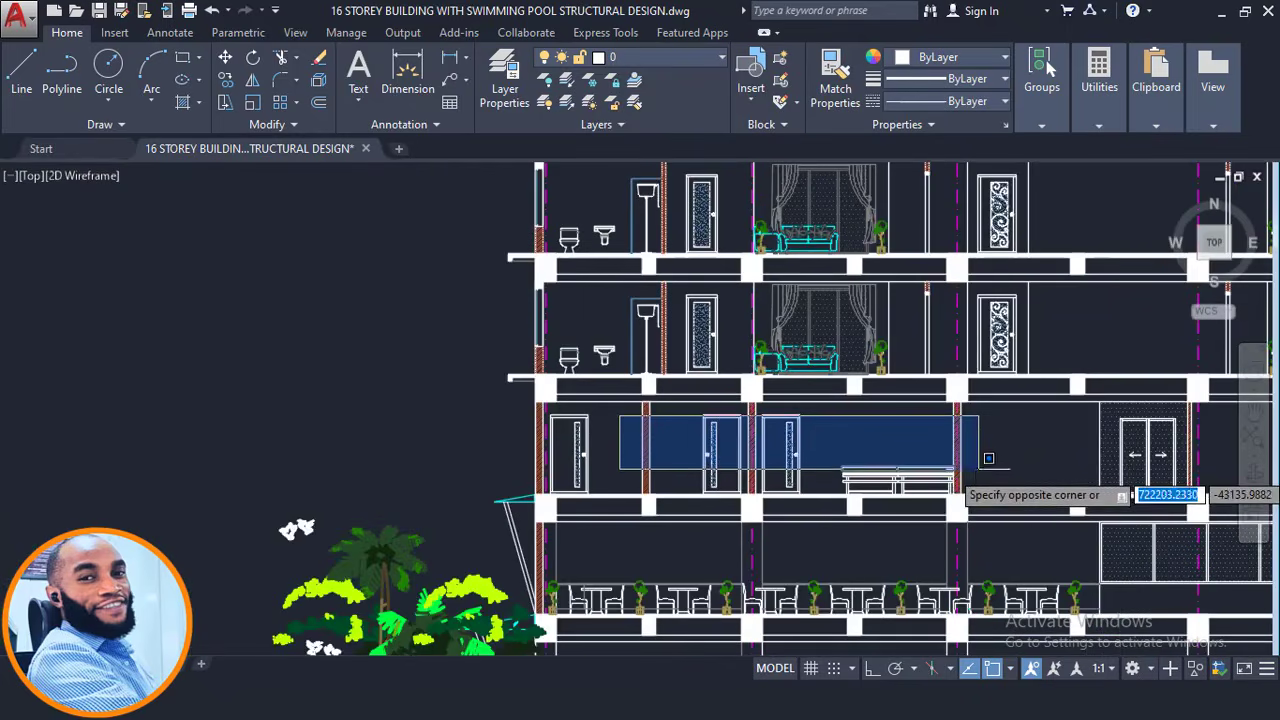
key("Escape")
scroll(661, 317, "up", 3)
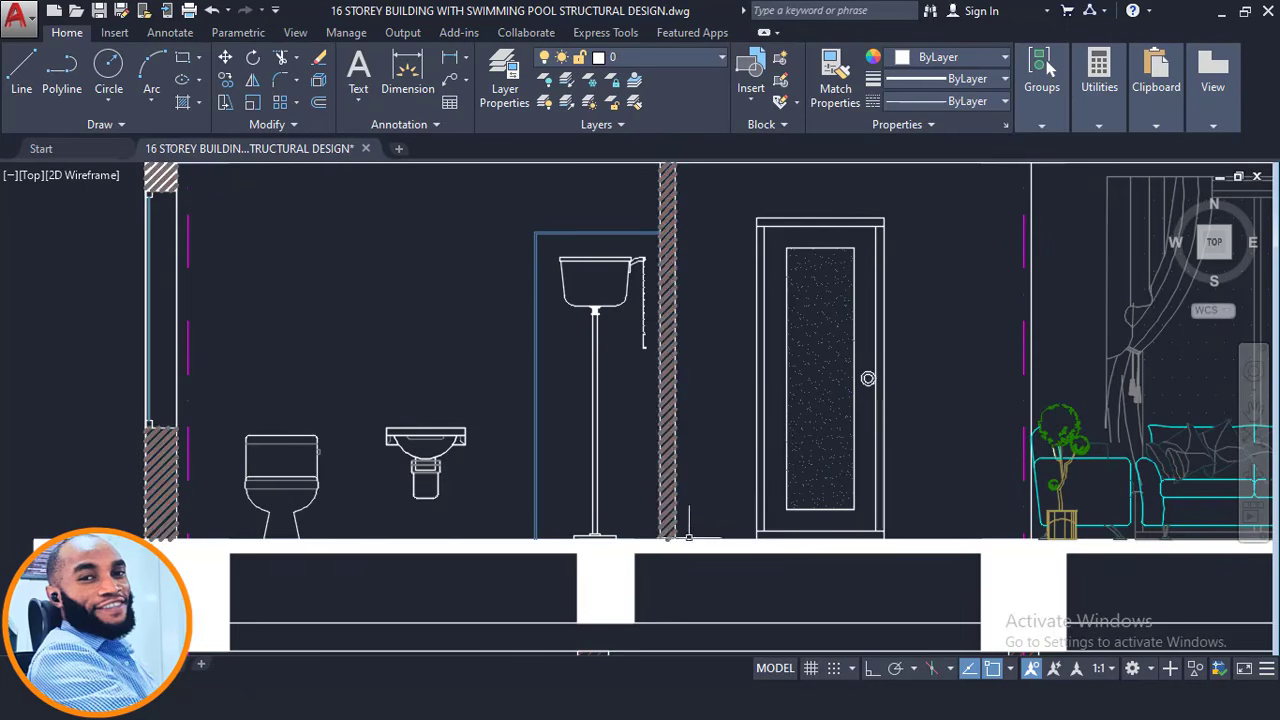
scroll(574, 510, "down", 2)
middle_click_drag(980, 245, 870, 280)
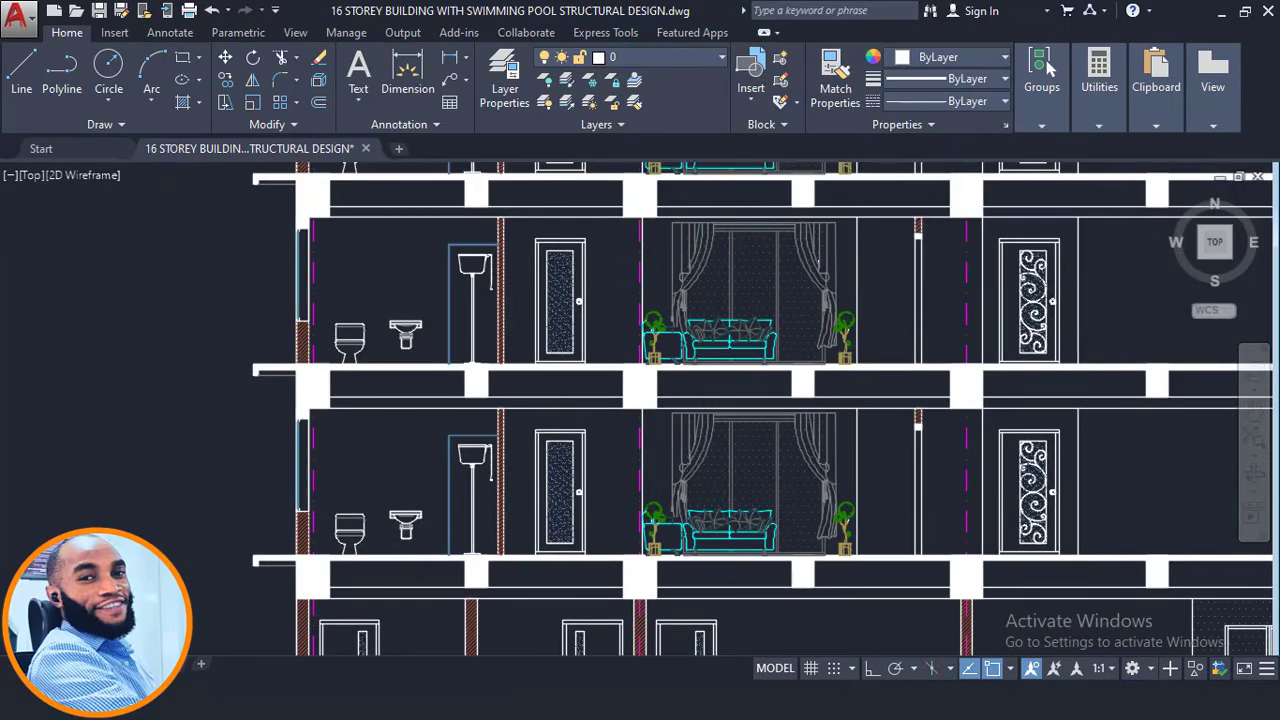
- Switch to ProtaStructure and examine the infill walls around the two modelled storeys in the 3D view
left_click(1221, 12)
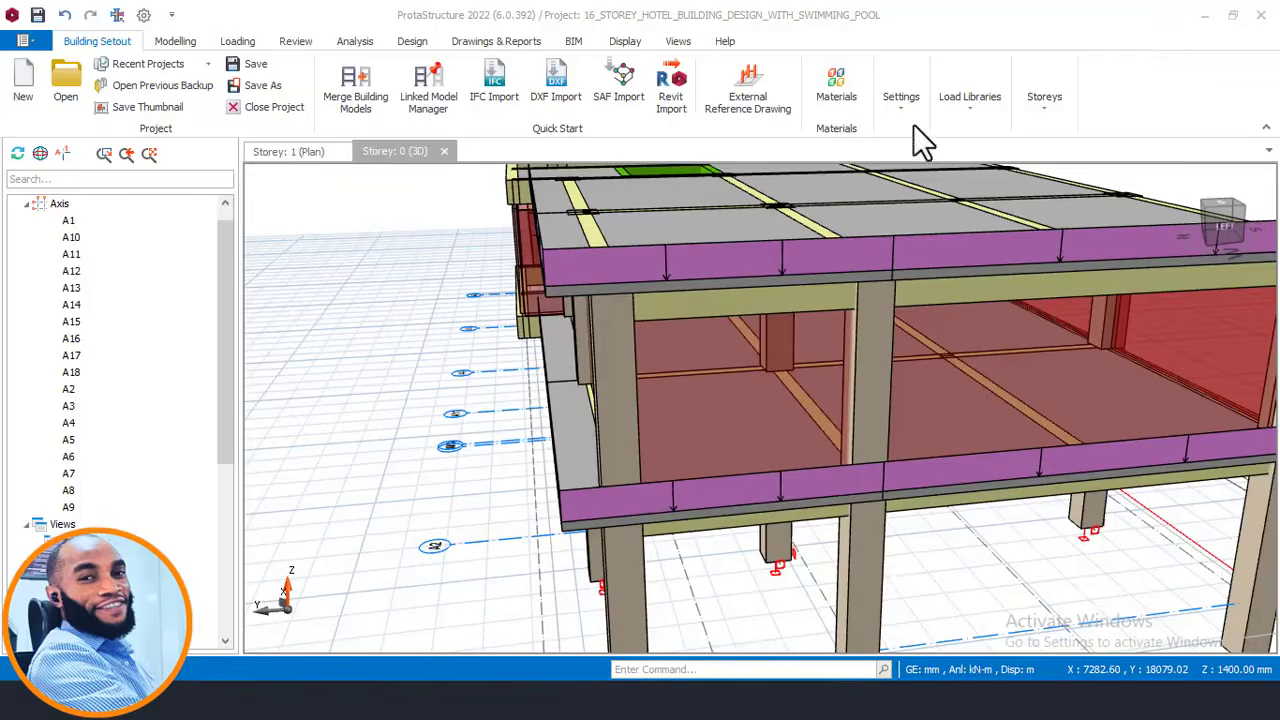
scroll(637, 368, "down", 5)
middle_click_drag(649, 350, 717, 356)
middle_click_drag(818, 360, 737, 386)
scroll(808, 470, "up", 2)
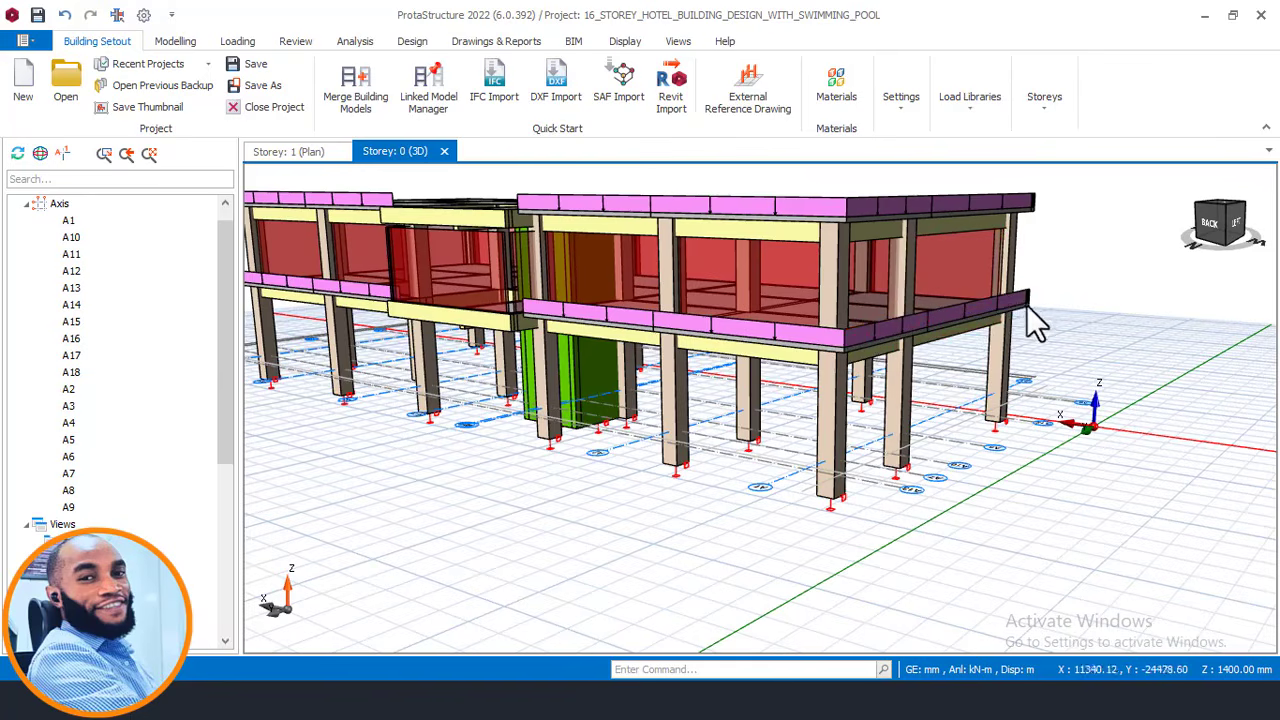
middle_click_drag(785, 338, 774, 431)
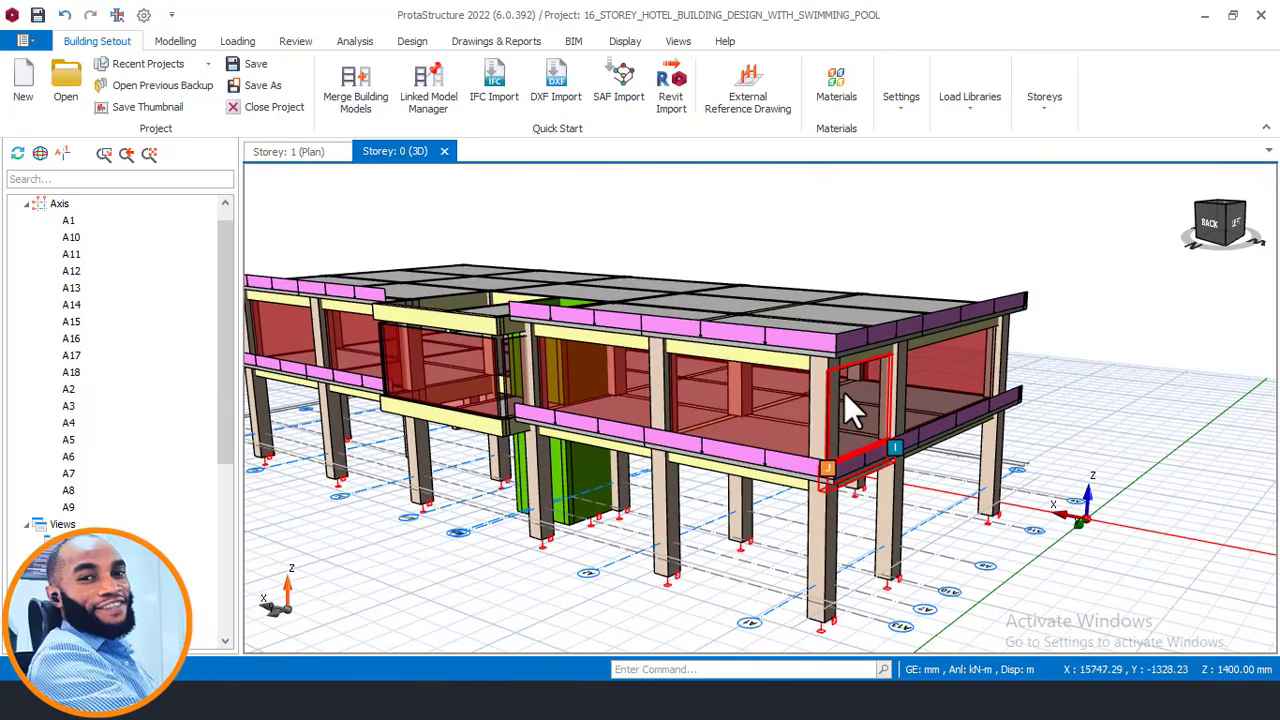
middle_click_drag(840, 350, 781, 404)
scroll(545, 384, "down", 4)
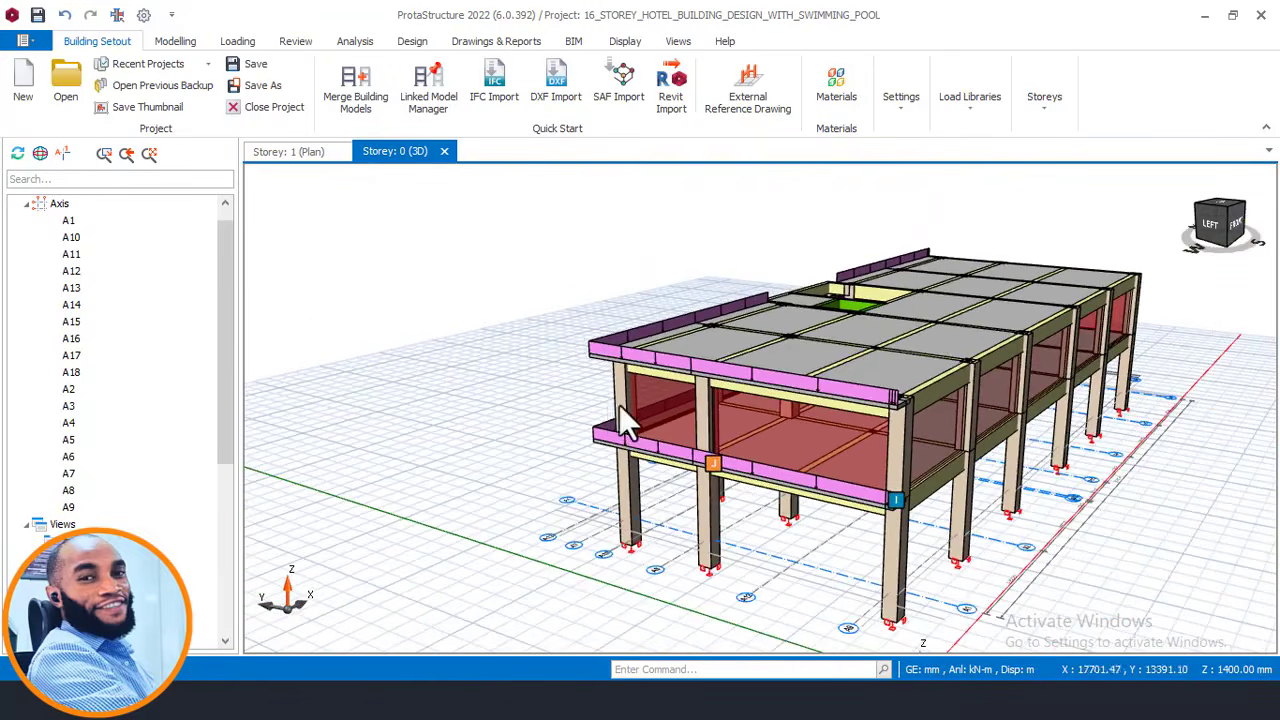
middle_click_drag(619, 405, 773, 412)
middle_click_drag(549, 354, 624, 360)
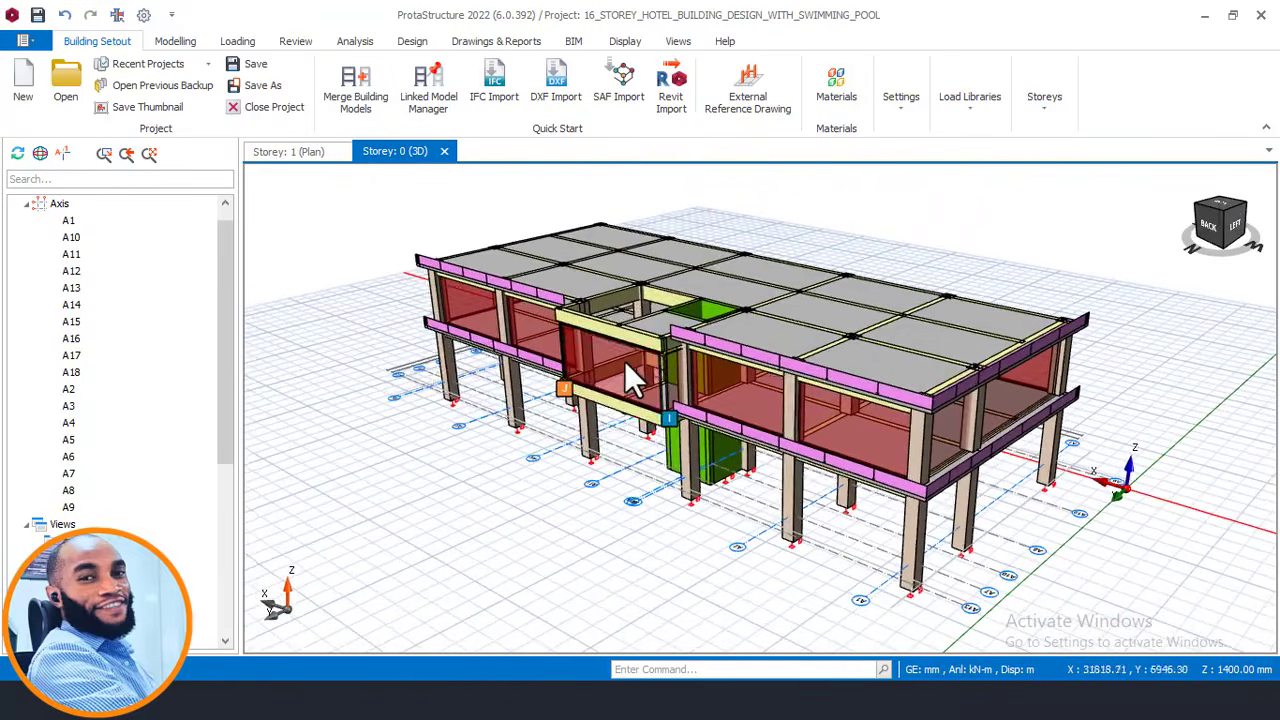
- Check the infill wall loads on the storey 1 beams along the building's back face
mouse_move(617, 358)
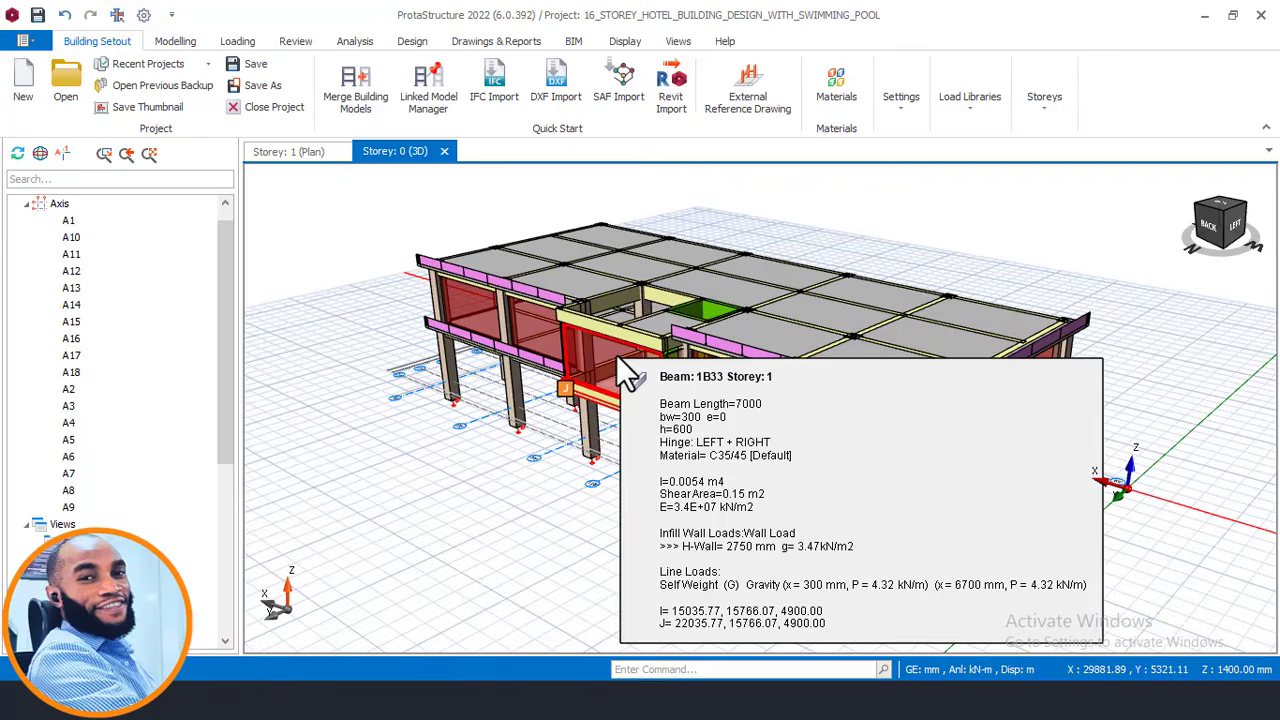
middle_click_drag(570, 385, 593, 356)
mouse_move(569, 361)
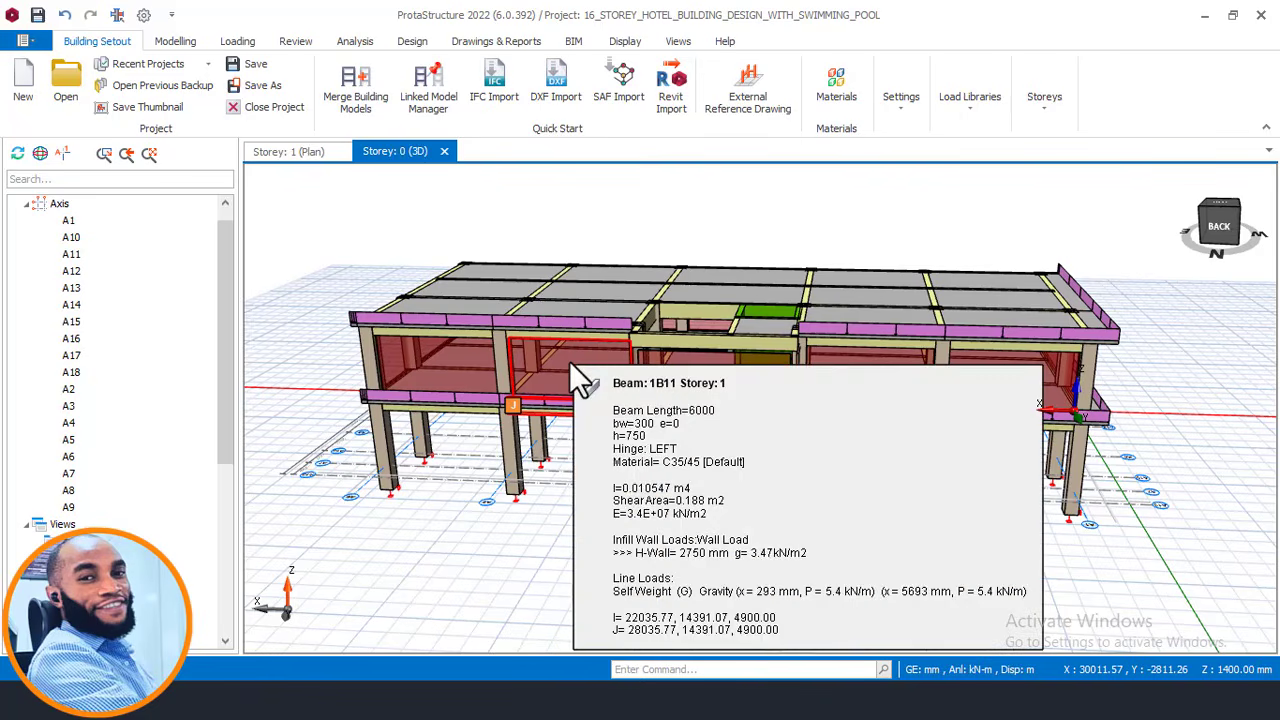
middle_click_drag(549, 373, 583, 349)
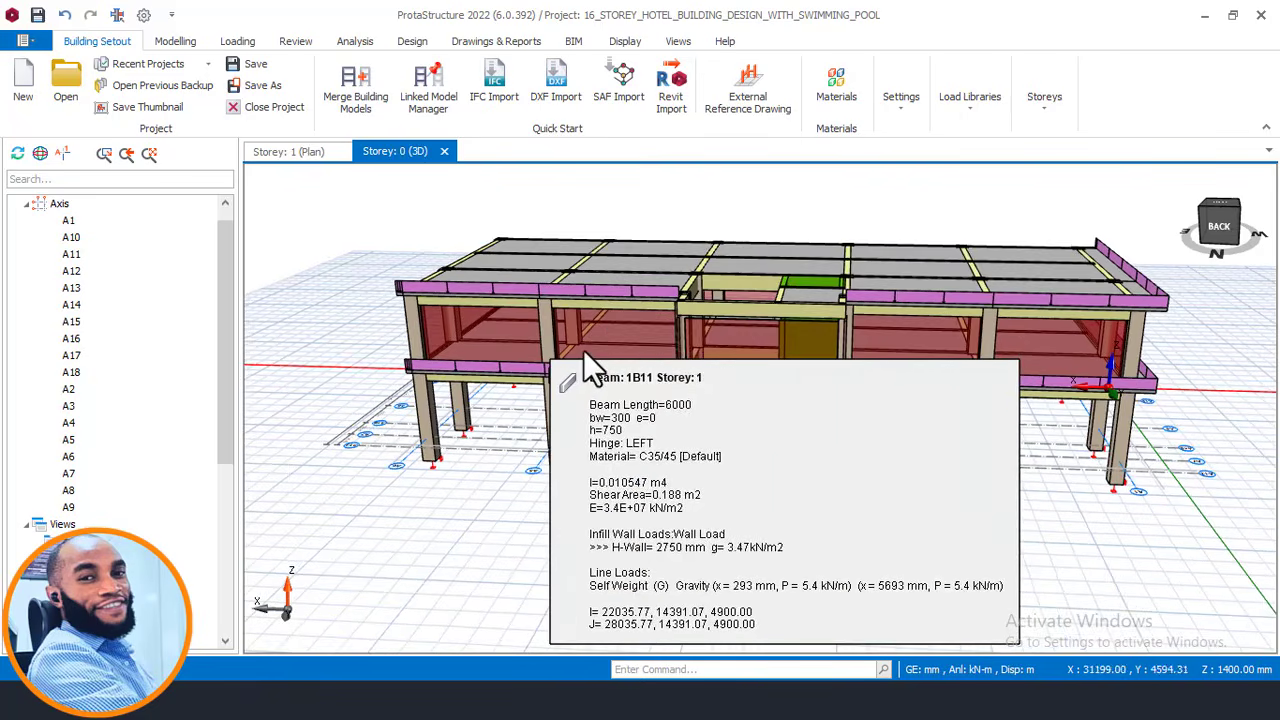
mouse_move(584, 349)
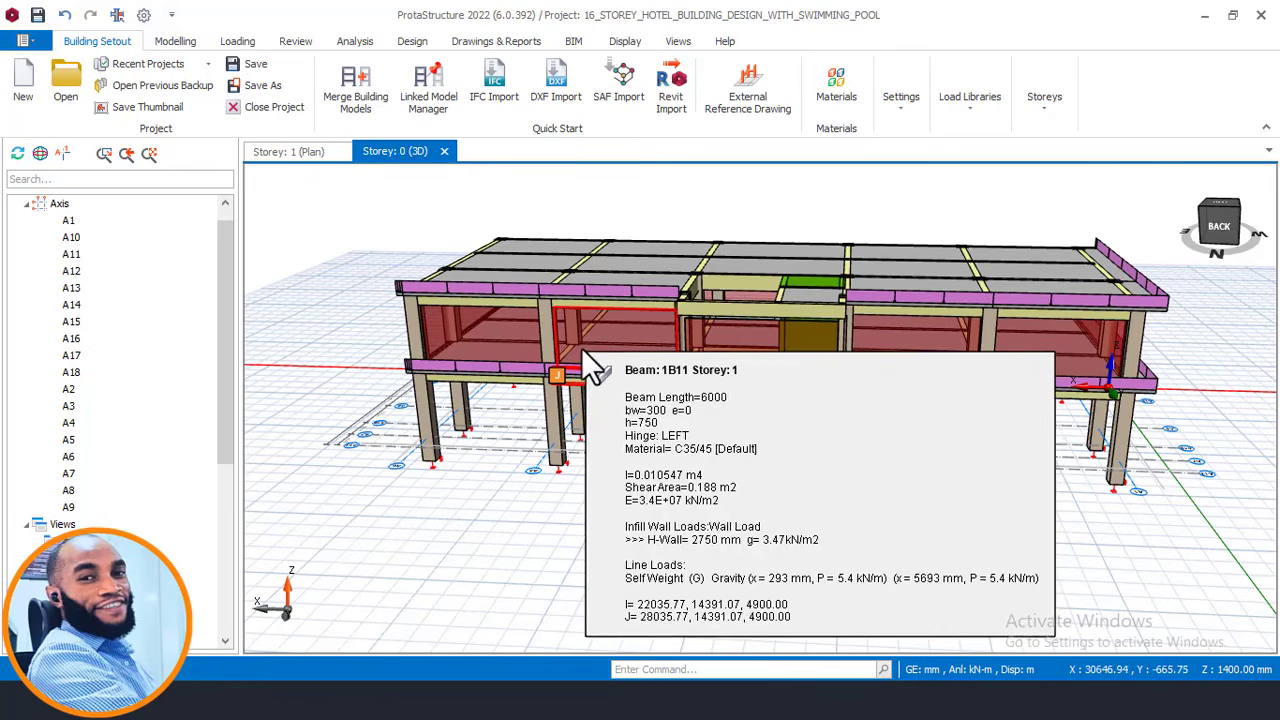
middle_click_drag(550, 369, 722, 364)
- Inspect the wall loads on the beams at the building's right end, comparing storey 1 with storey 2
middle_click_drag(949, 362, 817, 372)
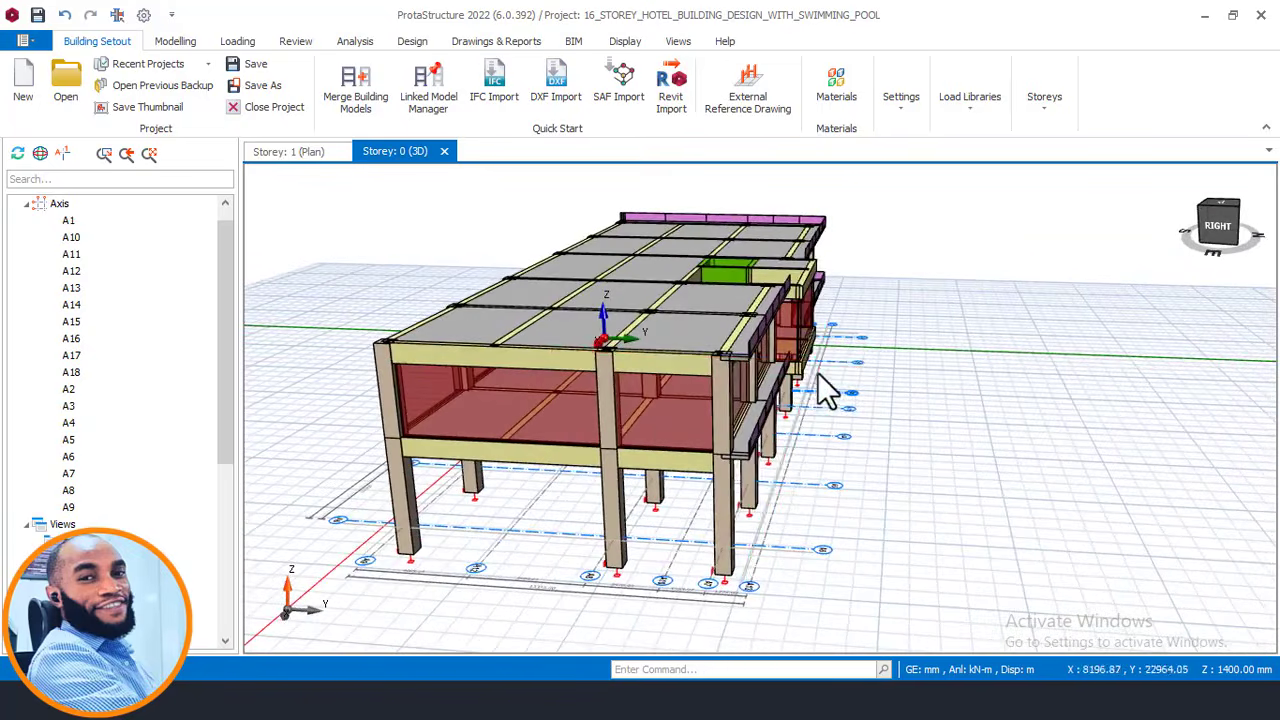
mouse_move(631, 383)
middle_click_drag(631, 383, 620, 411)
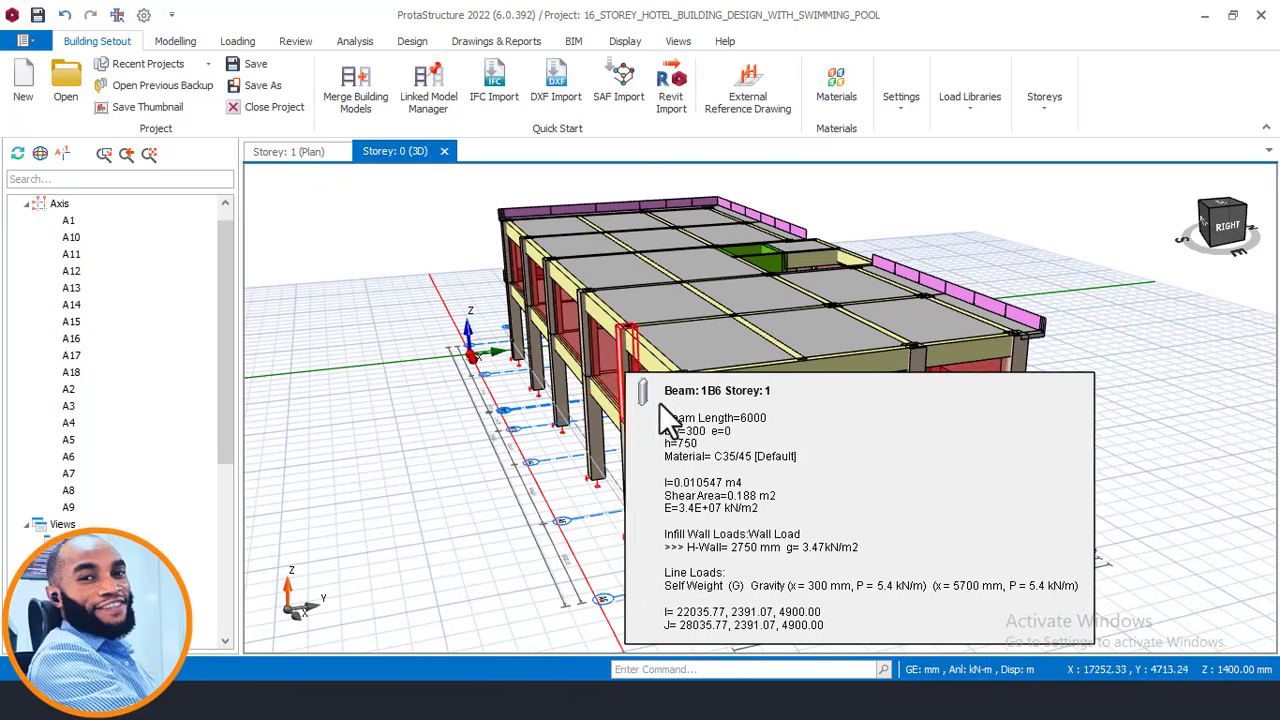
mouse_move(789, 393)
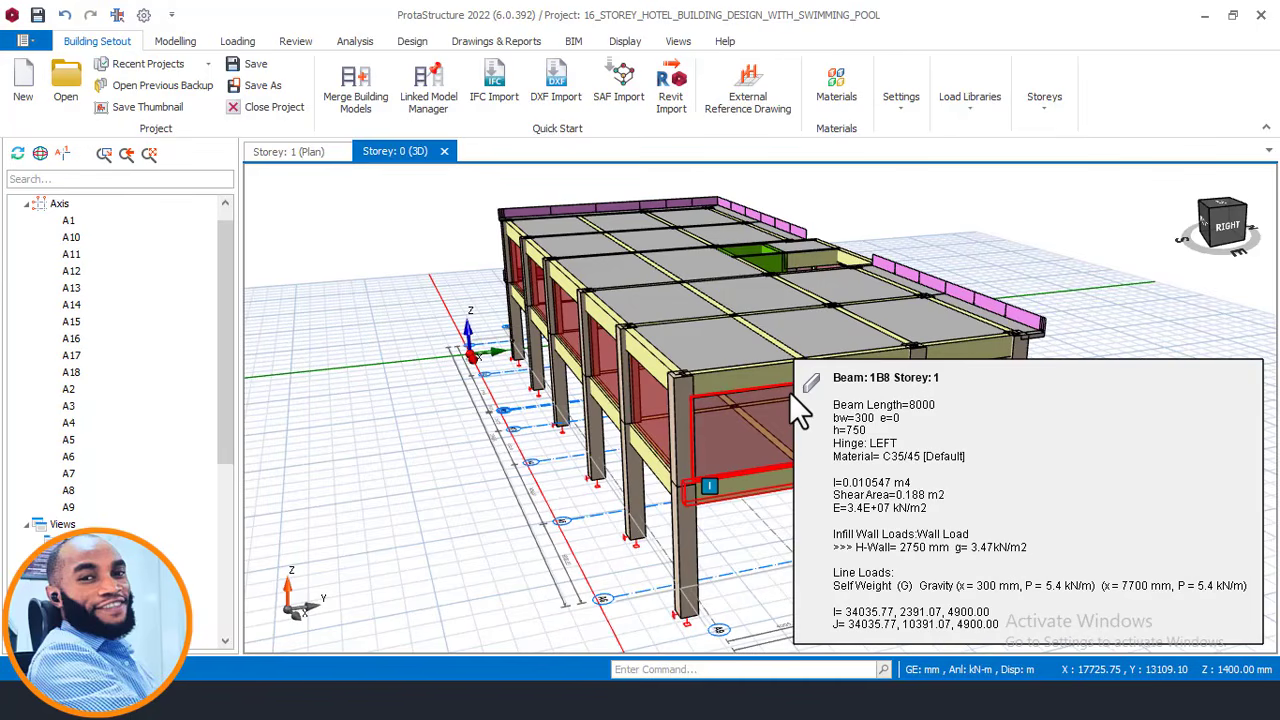
mouse_move(789, 392)
middle_mouse_down()
mouse_move(809, 406)
mouse_move(878, 392)
mouse_move(792, 390)
middle_mouse_up()
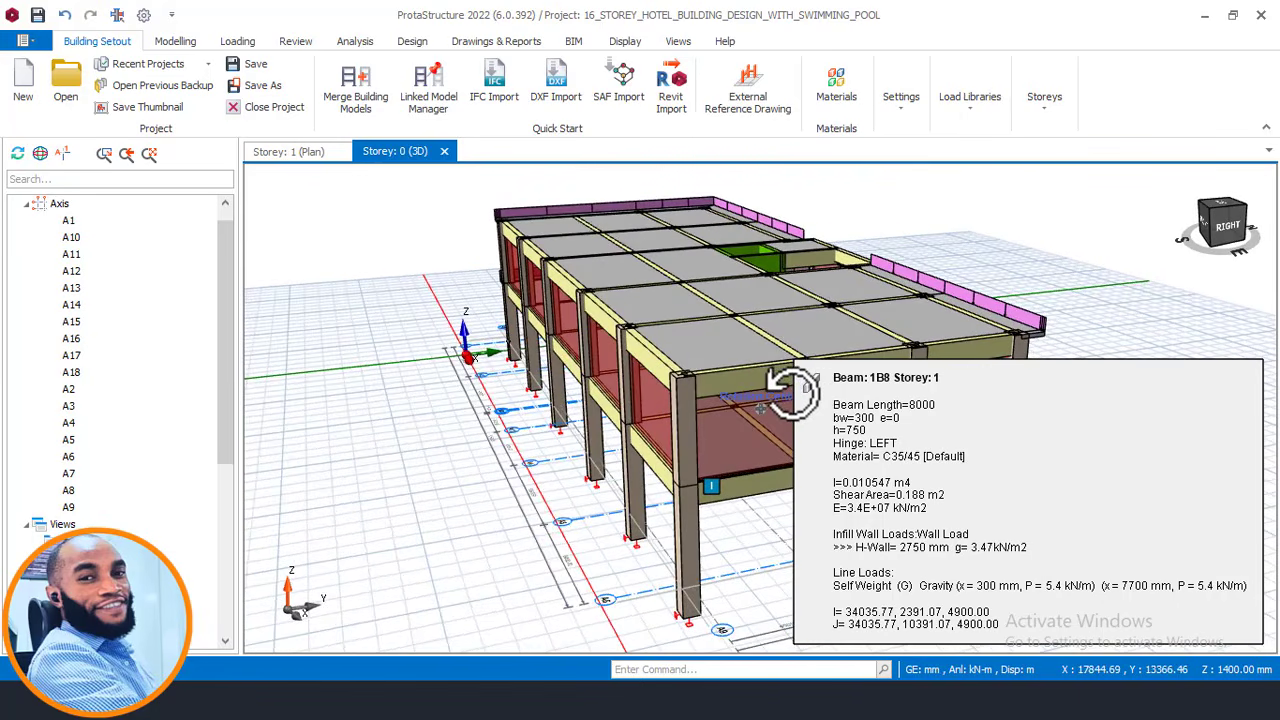
right_click(794, 390)
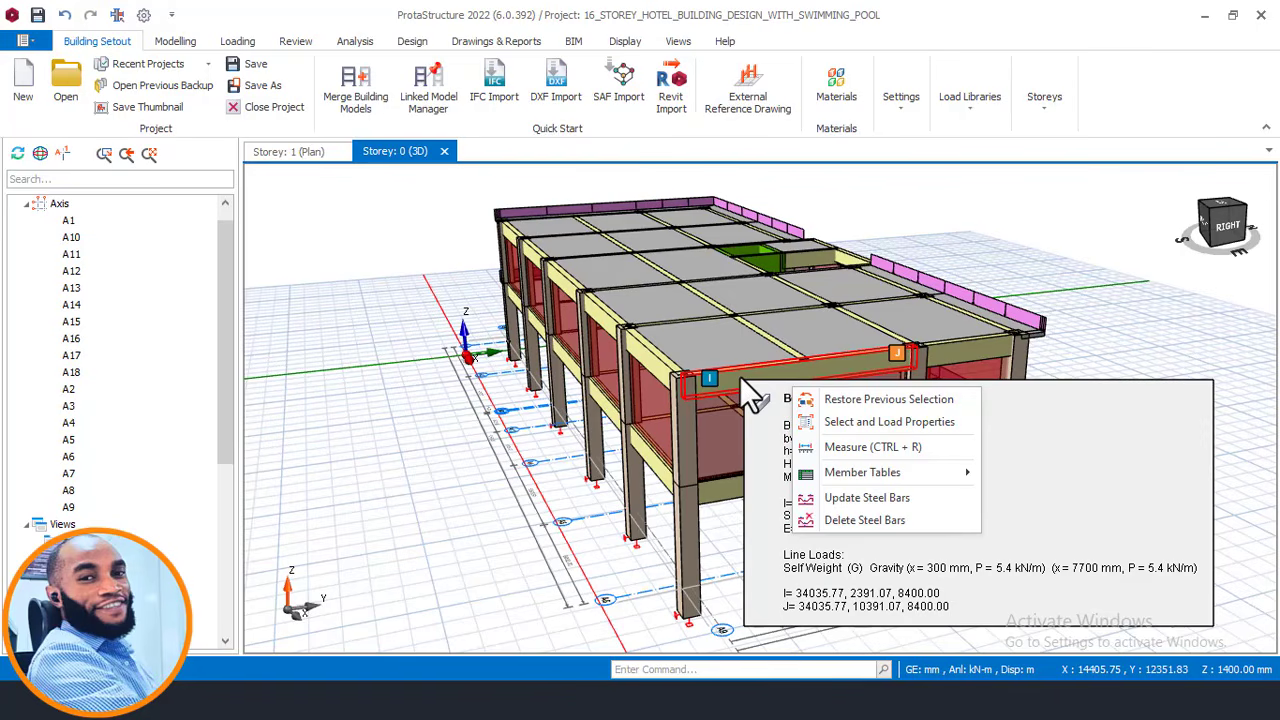
mouse_move(740, 376)
middle_mouse_down()
mouse_move(729, 394)
mouse_move(805, 385)
mouse_move(720, 383)
middle_mouse_up()
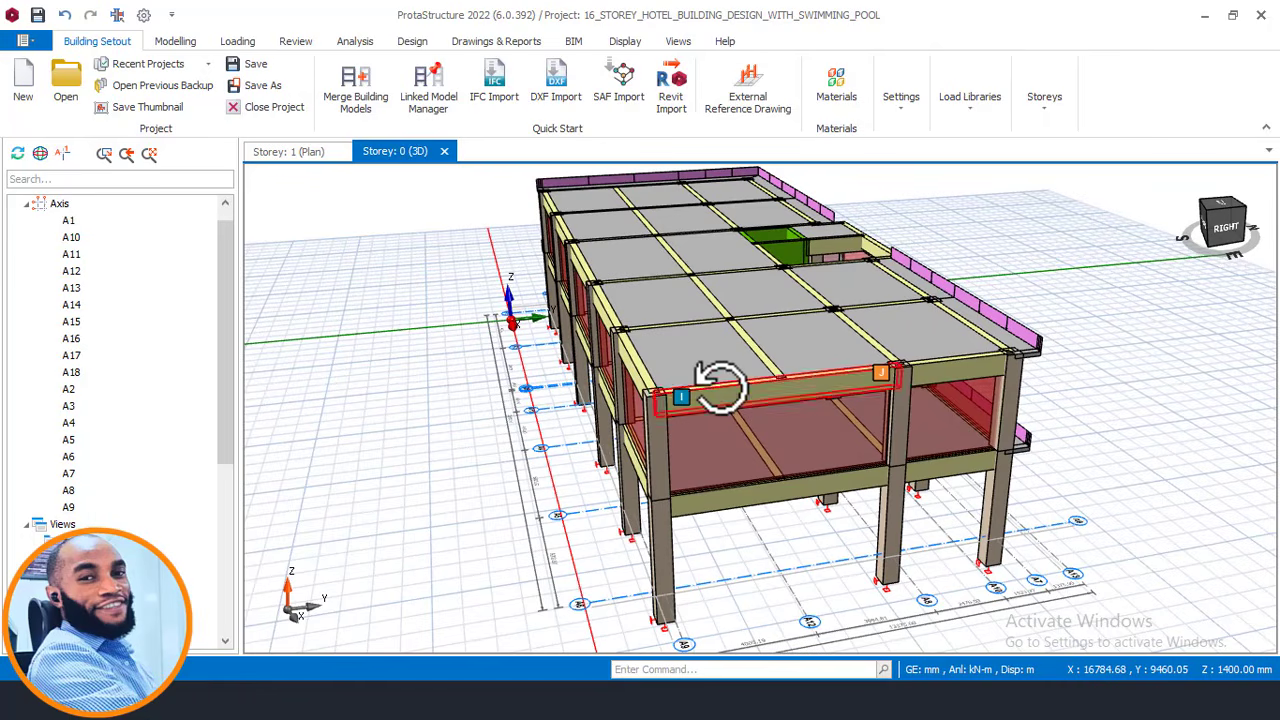
middle_click_drag(817, 366, 698, 357)
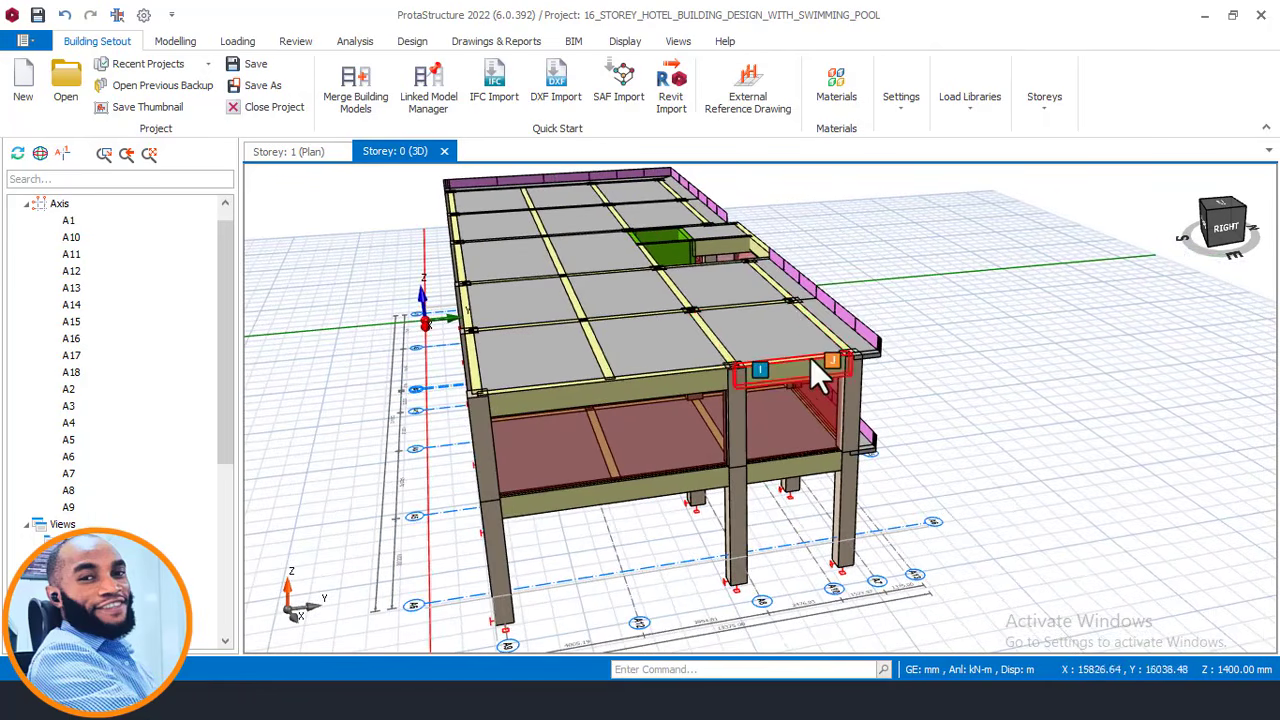
- Review the storey 2 slabs, perimeter line loads and beams without walls from around the 3D model
middle_click_drag(820, 368, 665, 355)
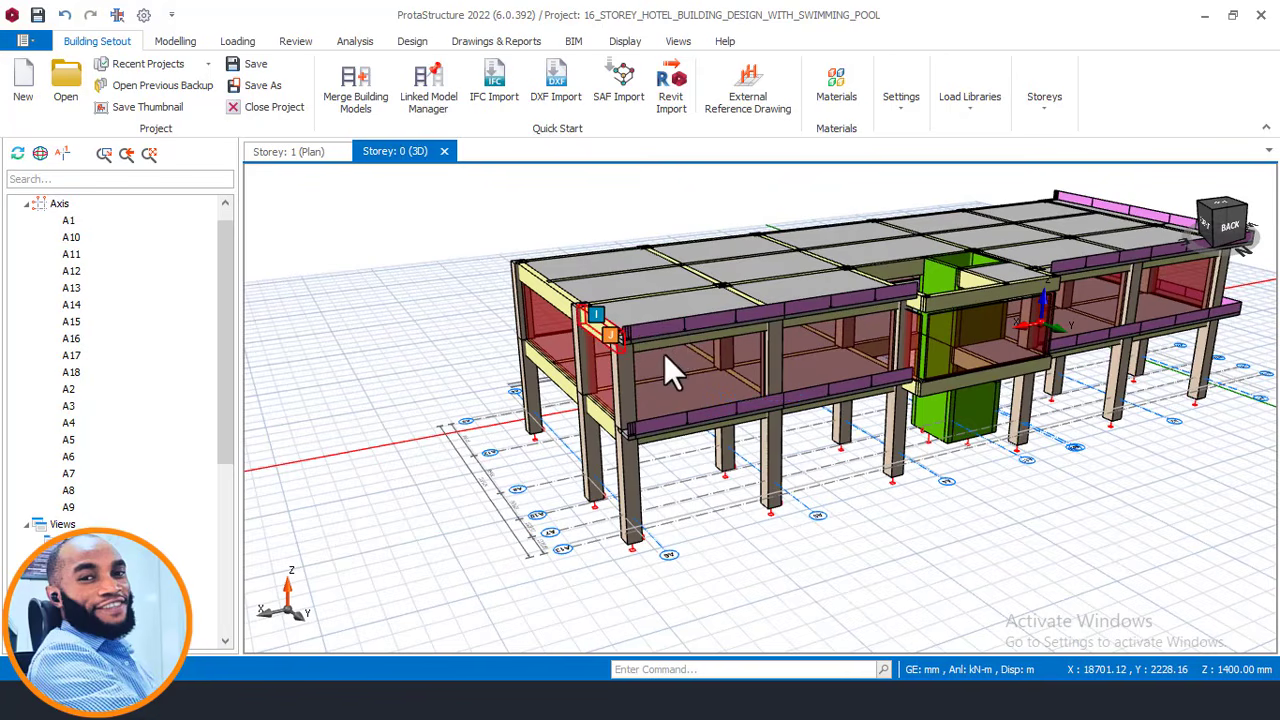
mouse_move(665, 355)
middle_click_drag(691, 338, 633, 393)
mouse_move(620, 380)
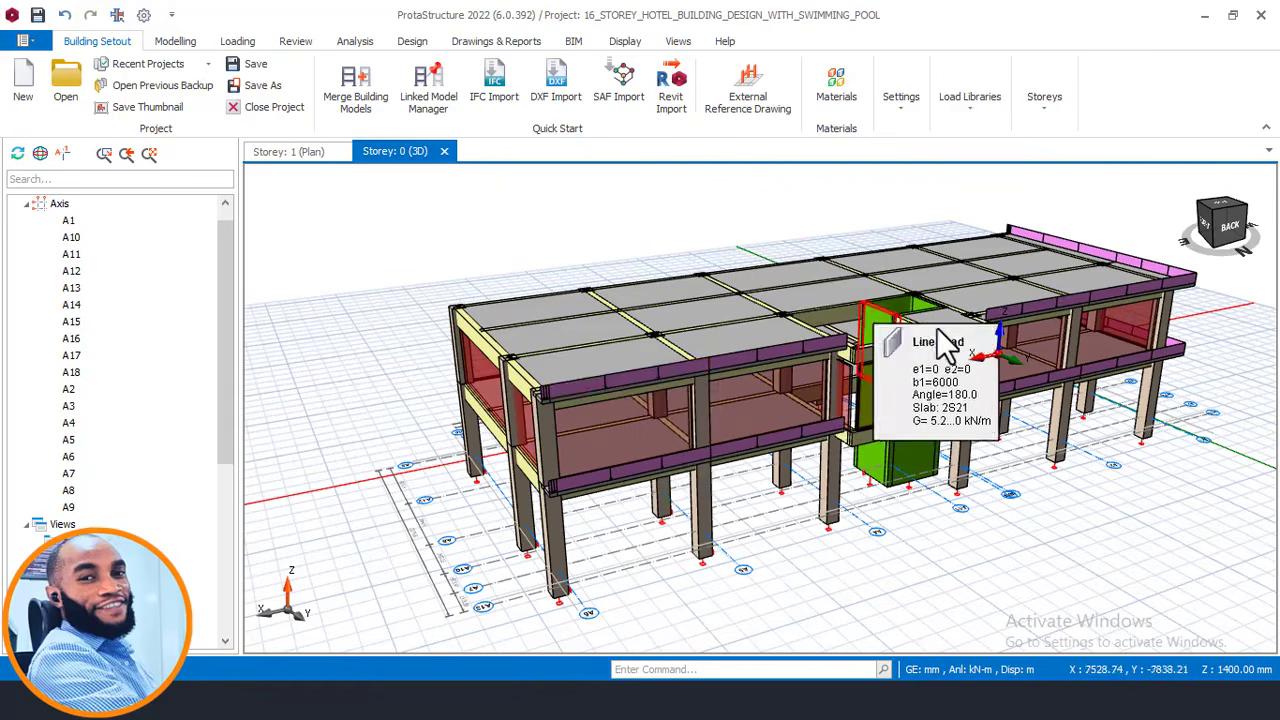
middle_click_drag(950, 315, 820, 336)
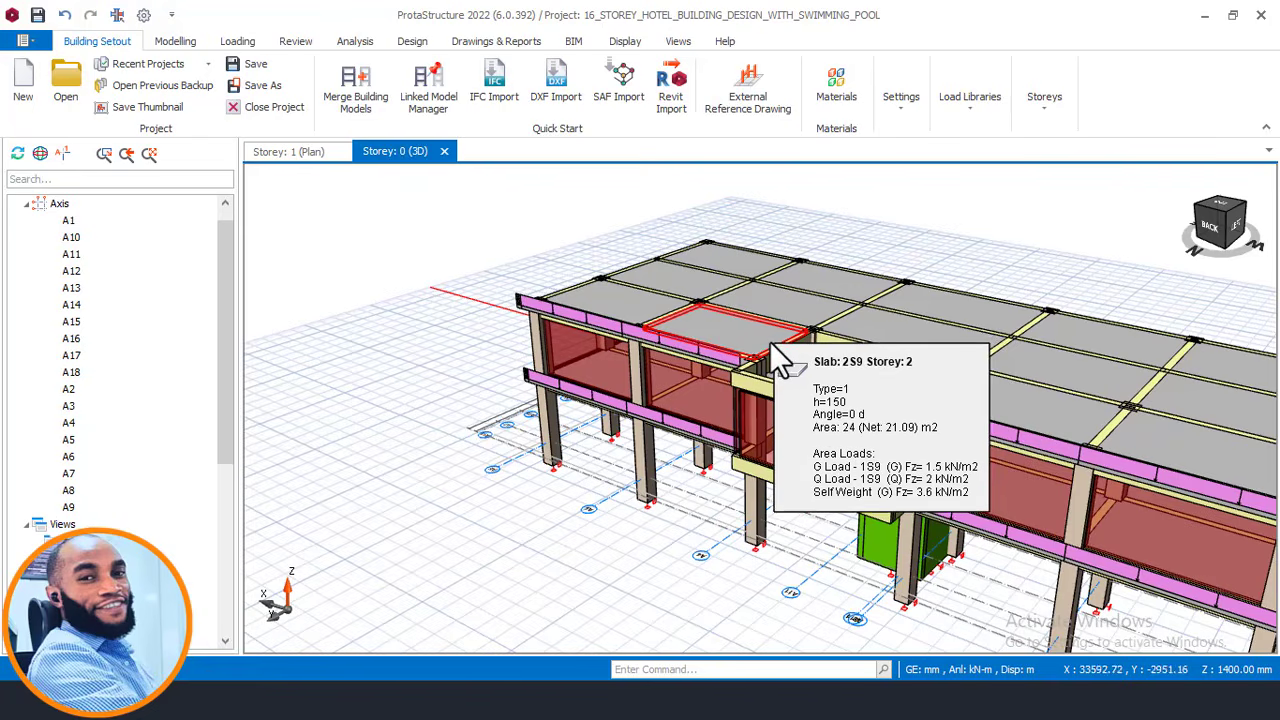
left_click(784, 358)
middle_click_drag(784, 358, 583, 265)
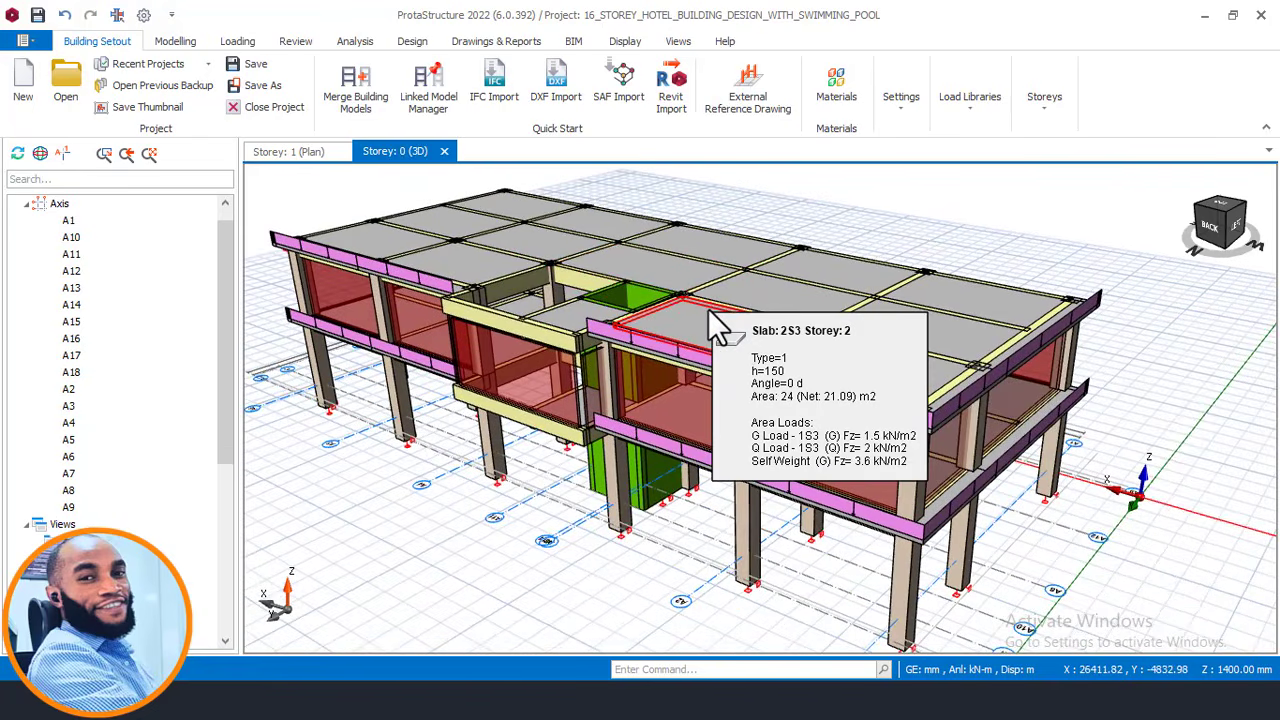
mouse_move(866, 323)
middle_mouse_down()
mouse_move(857, 280)
mouse_move(871, 323)
middle_mouse_up()
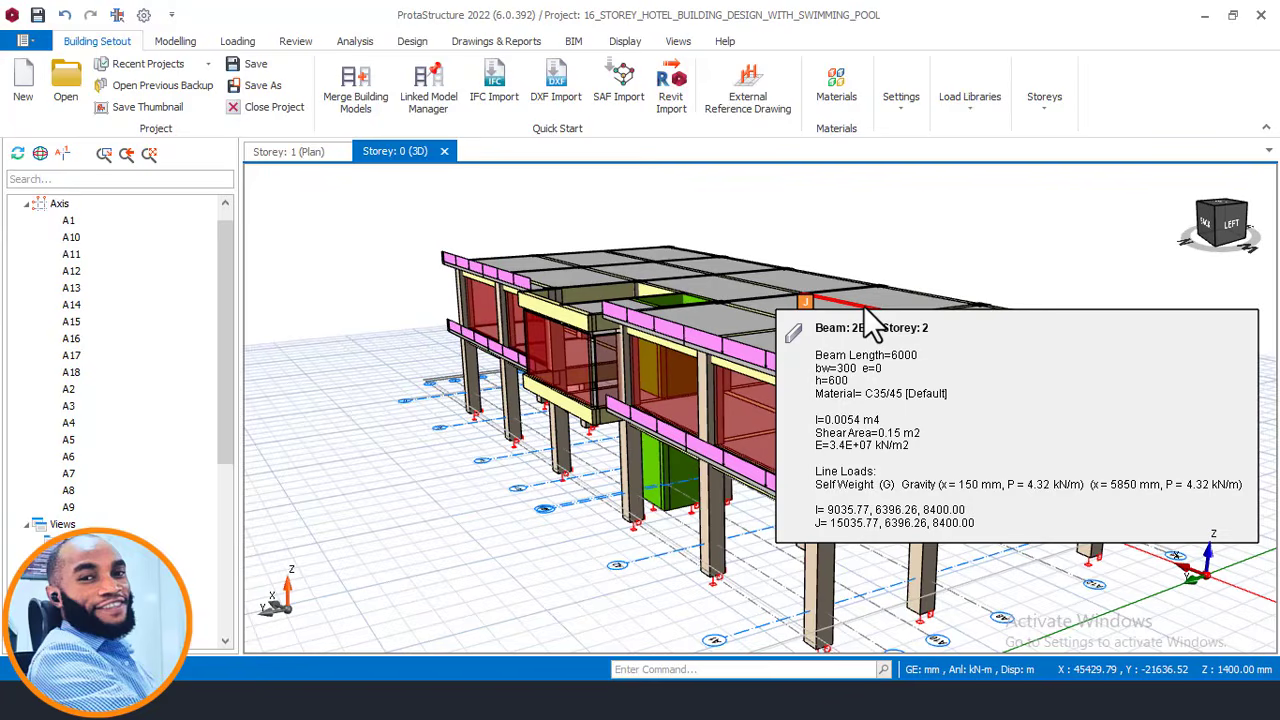
middle_click_drag(998, 244, 886, 241)
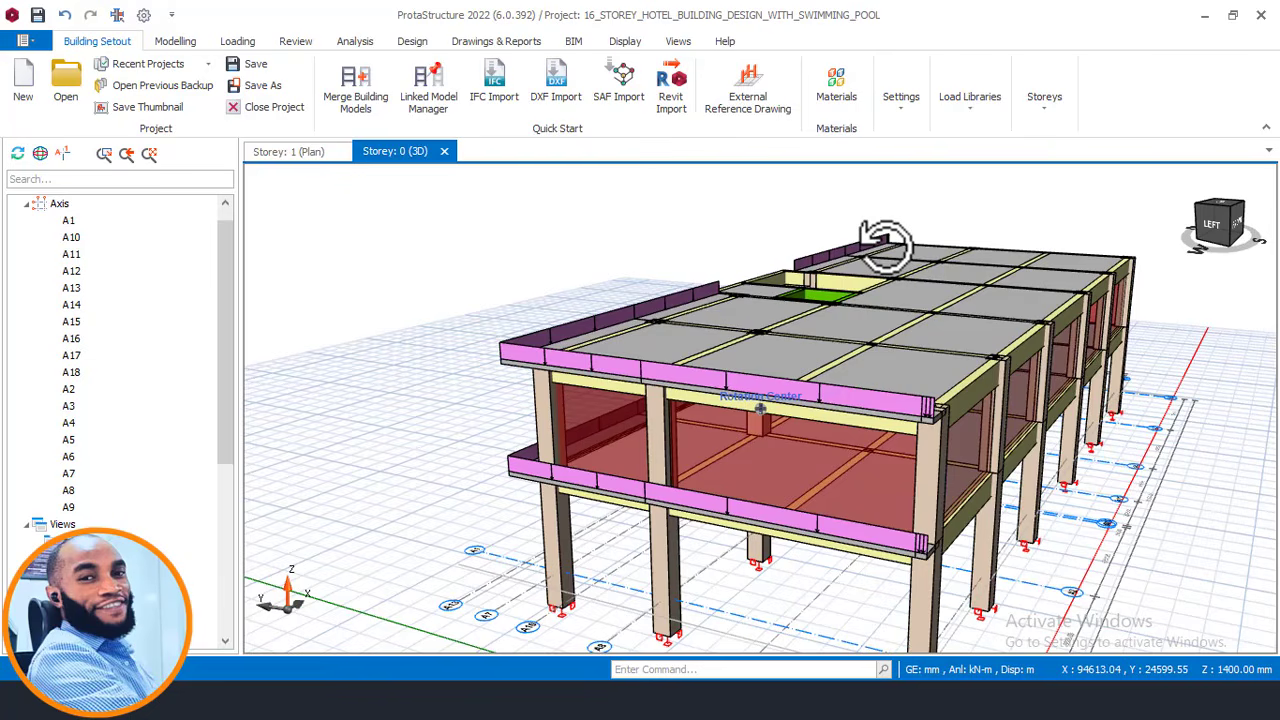
middle_click_drag(886, 241, 977, 248)
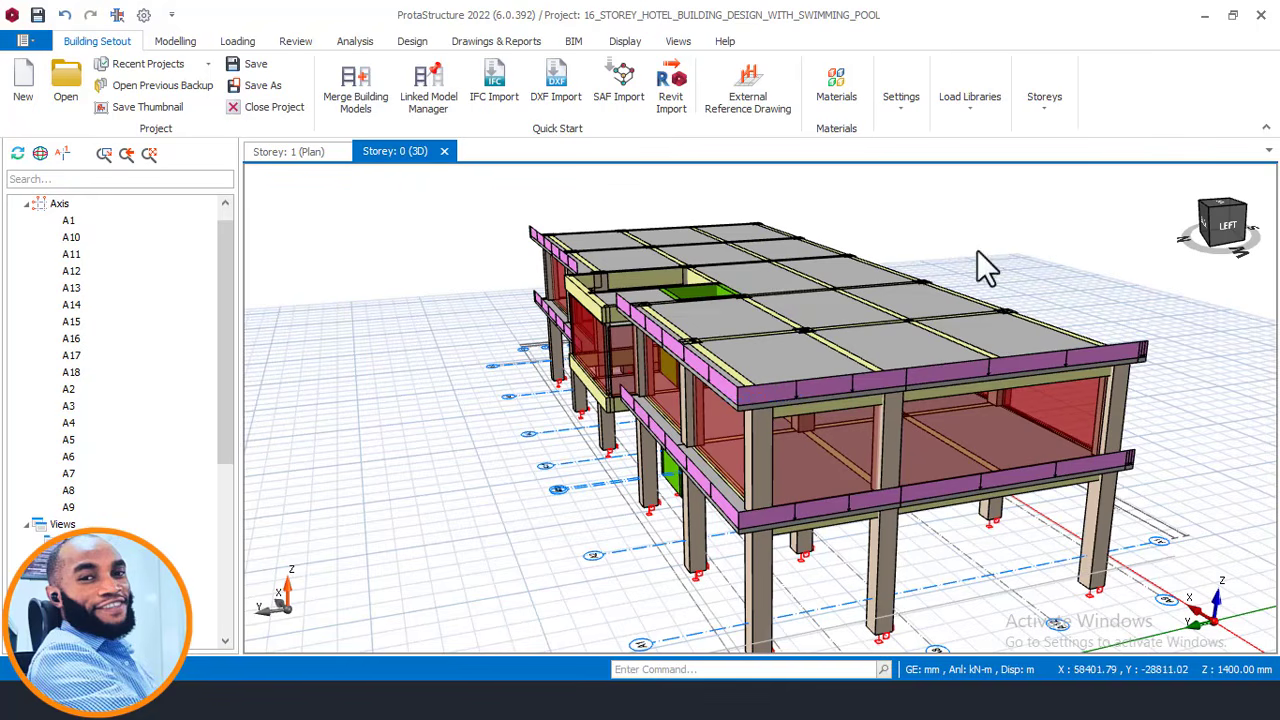
mouse_move(934, 286)
middle_mouse_down()
mouse_move(943, 257)
mouse_move(954, 262)
middle_mouse_up()
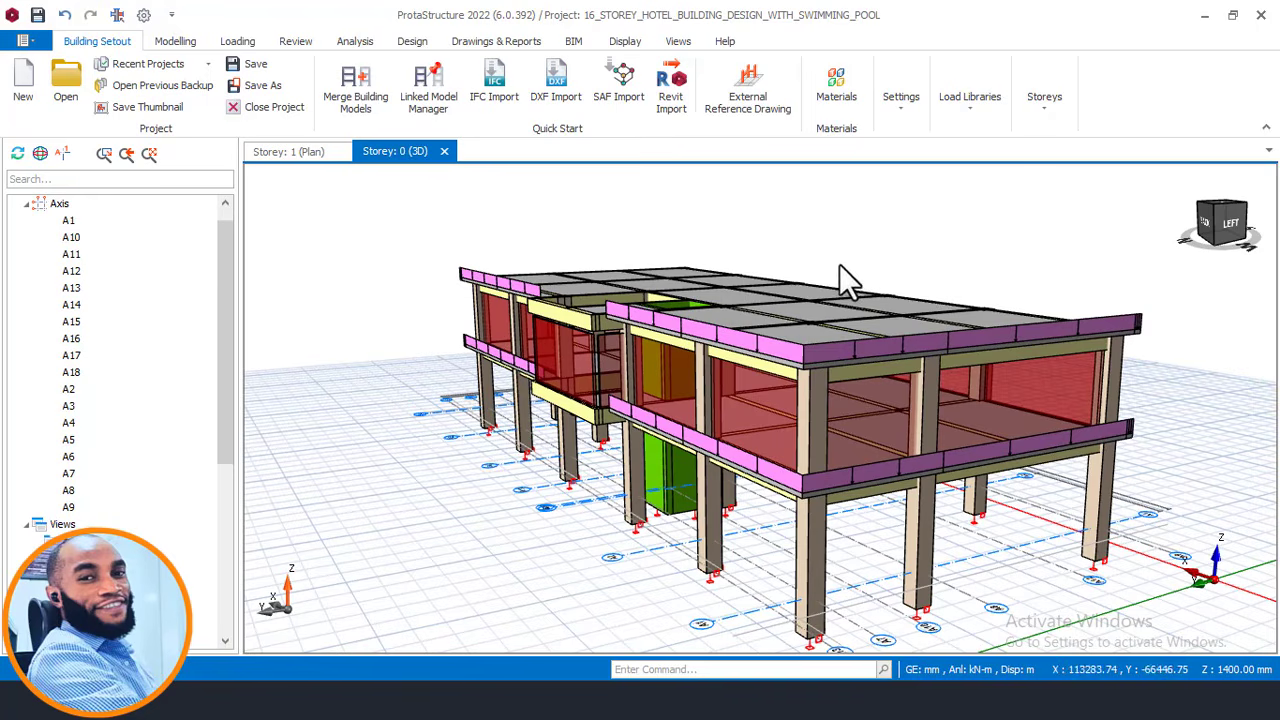